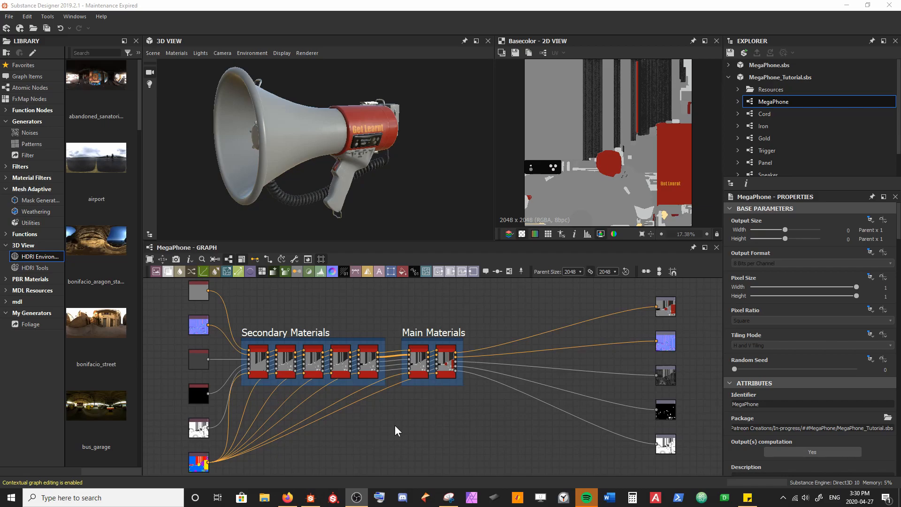
left_click_drag(324, 175, 334, 146)
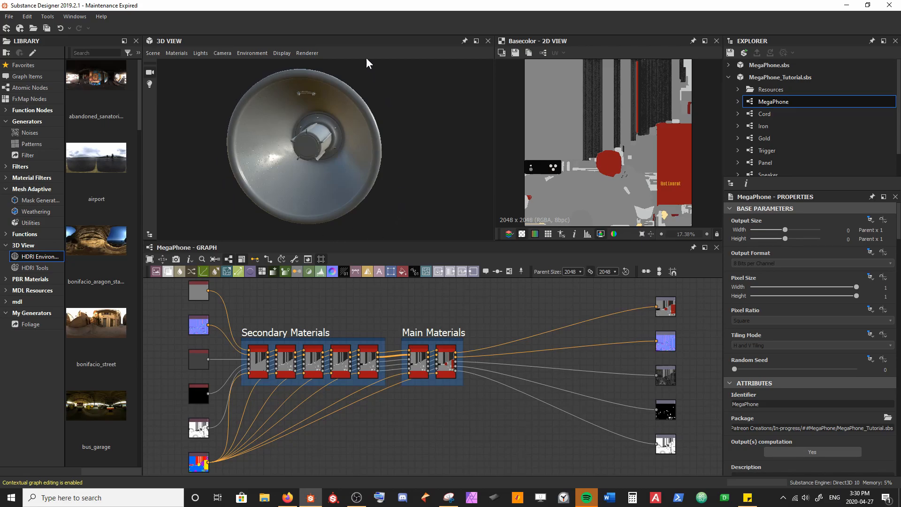
left_click_drag(419, 166, 408, 160)
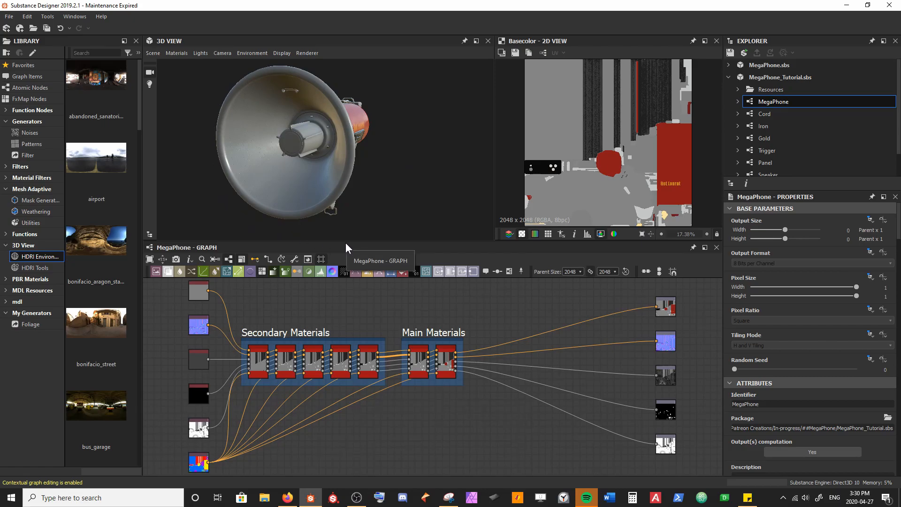
middle_click_drag(511, 375, 402, 395)
scroll(402, 395, "up", 3)
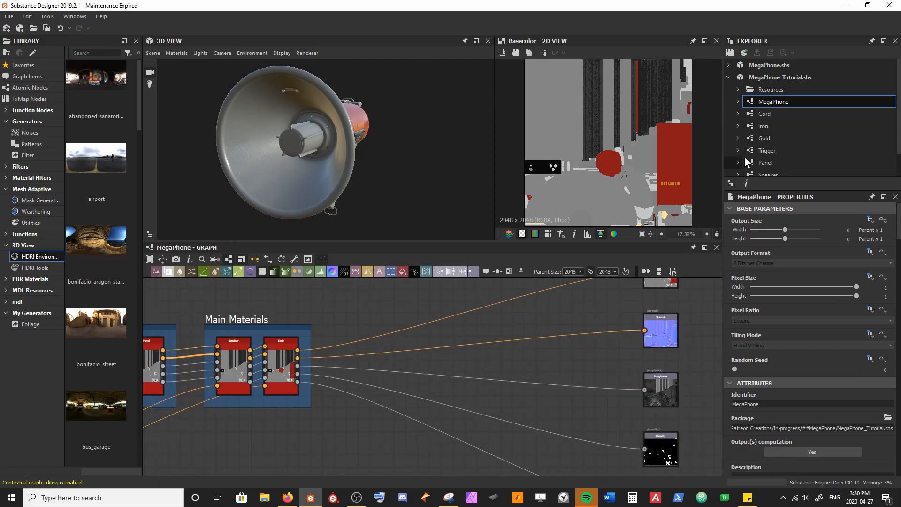
Step: Create a new Substance graph named Rim in the MegaPhone_Tutorial package
right_click(771, 78)
mouse_move(775, 86)
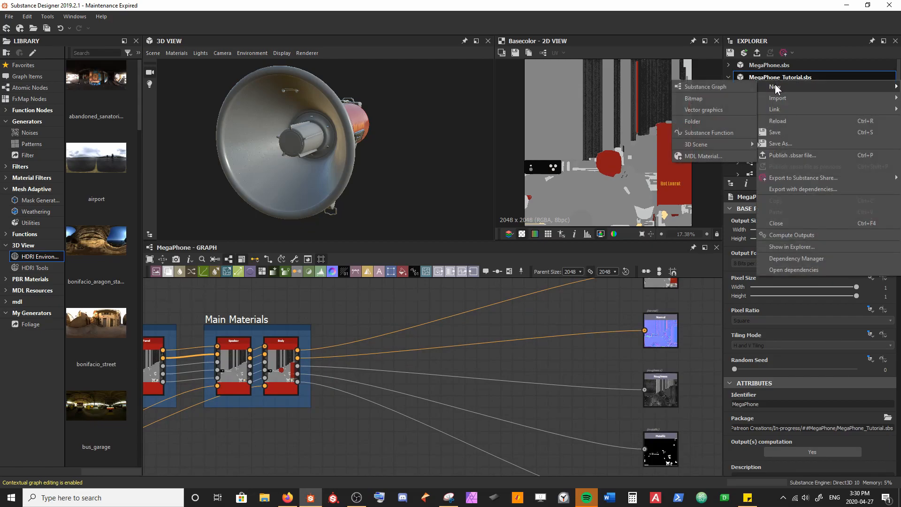
left_click(734, 87)
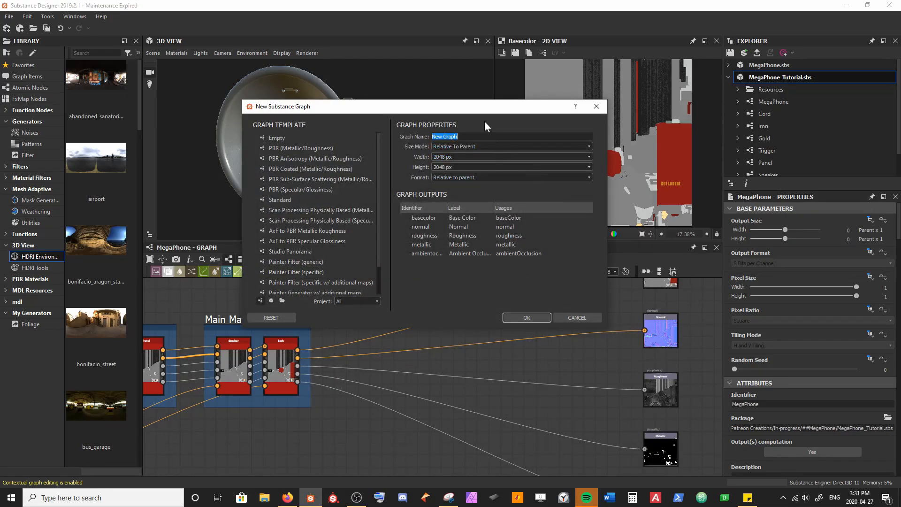
type("Rim")
key("Return")
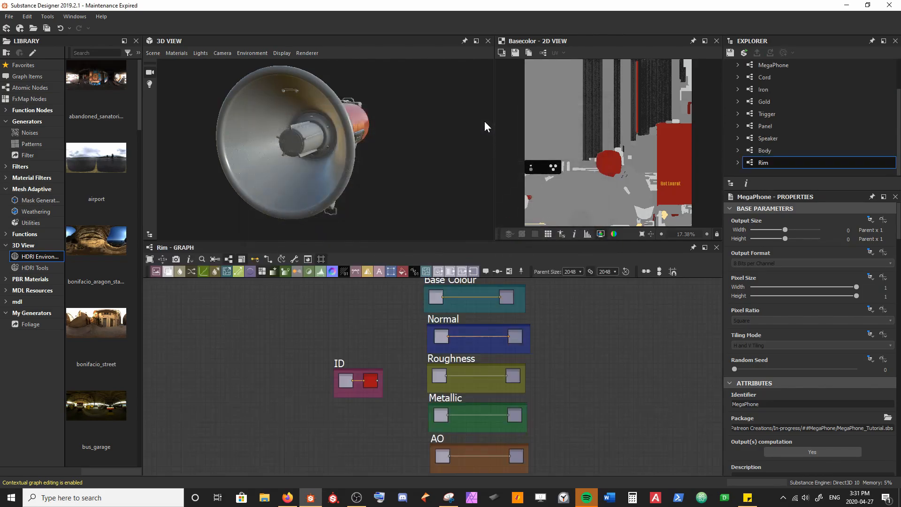
Step: Open the MegaPhone graph and place an instance of the Rim graph just after the Main Materials frame
double_click(778, 68)
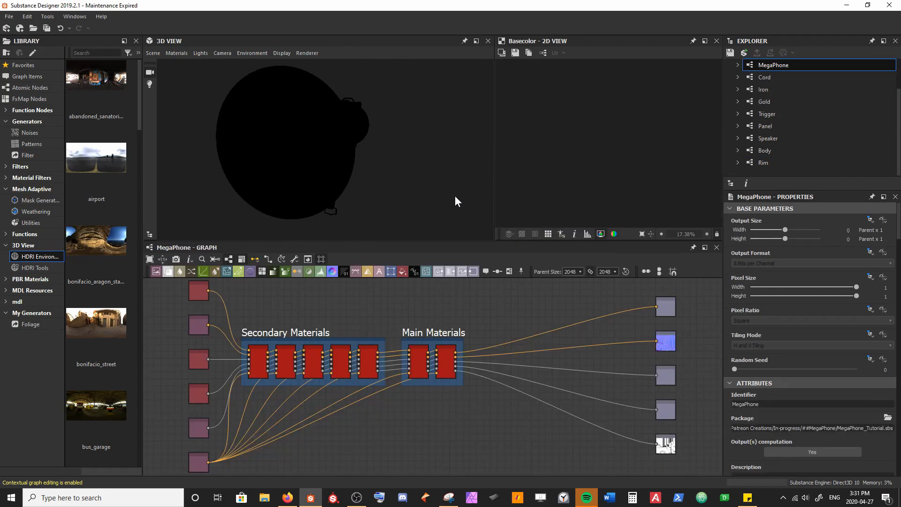
scroll(399, 153, "up", 3)
left_click_drag(399, 153, 377, 157)
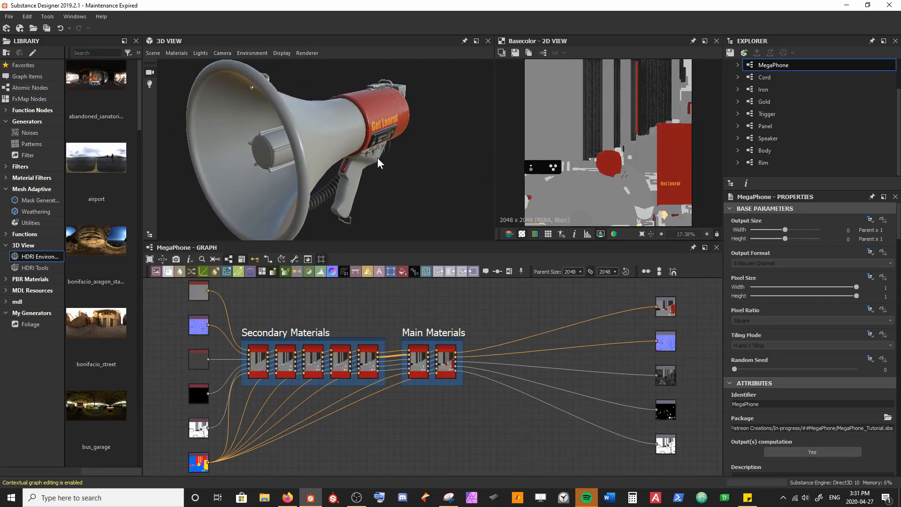
left_click_drag(764, 162, 581, 300)
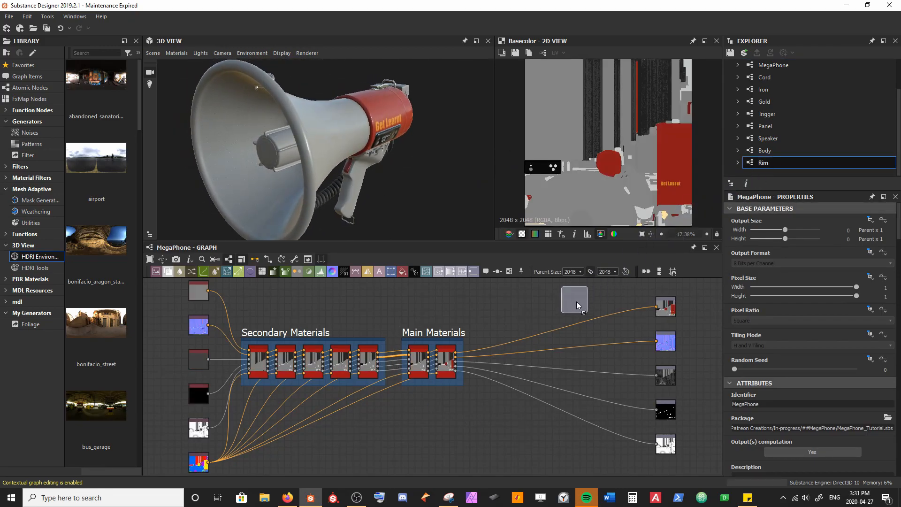
left_click_drag(499, 359, 499, 360)
scroll(497, 369, "up", 5)
middle_click_drag(515, 345, 463, 375)
scroll(462, 375, "down", 1)
left_click_drag(440, 376, 433, 389)
Step: Wire the Rim node between the Body node and the graph outputs, and feed the ID map into its ID input
left_click_drag(357, 361, 425, 357)
left_click_drag(464, 361, 583, 303)
scroll(491, 362, "down", 4)
middle_click_drag(506, 347, 545, 341)
key("1")
left_click_drag(175, 453, 454, 365)
scroll(463, 380, "up", 3)
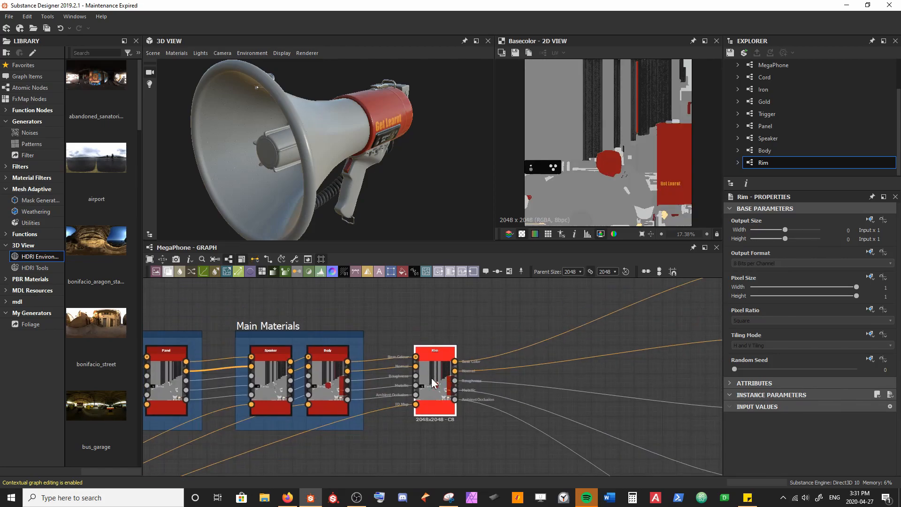
Step: Open the Rim node's graph in context and move the ID frame up beside the Base Colour frame
double_click(432, 382)
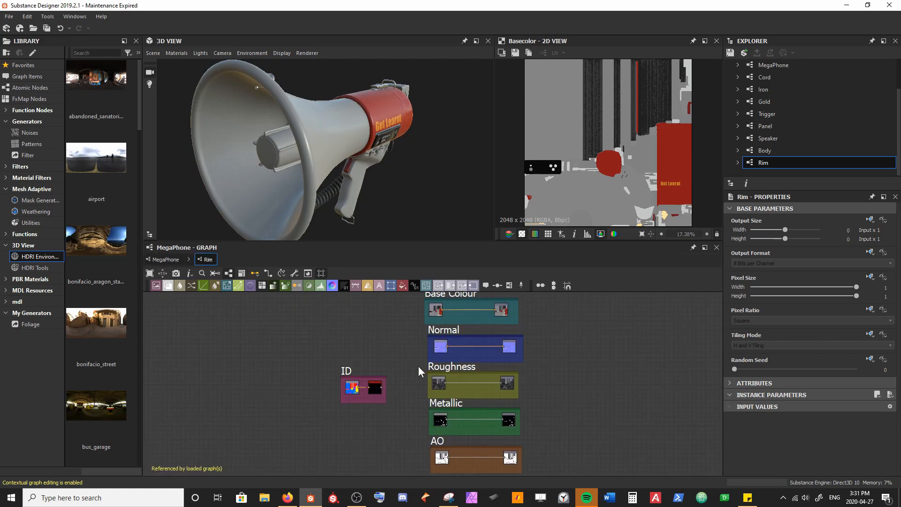
left_click_drag(346, 371, 333, 308)
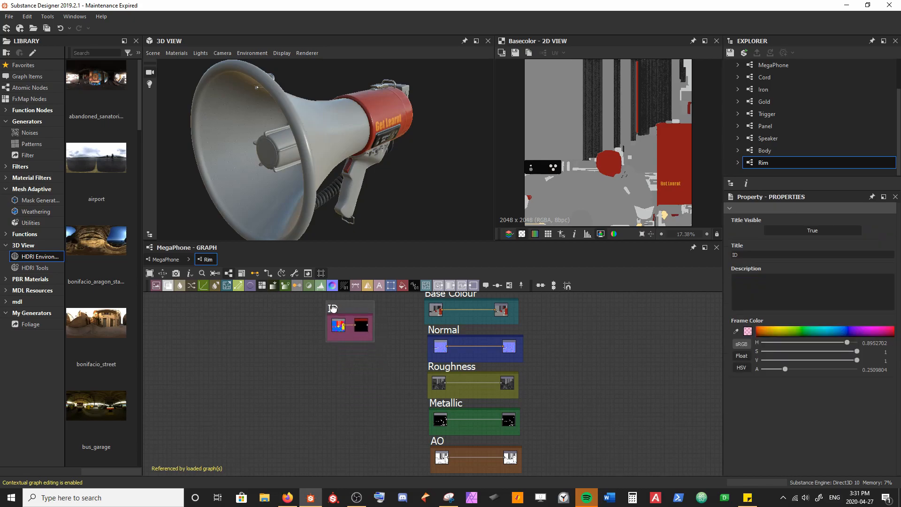
middle_click_drag(335, 334, 335, 402)
left_click_drag(324, 370, 314, 349)
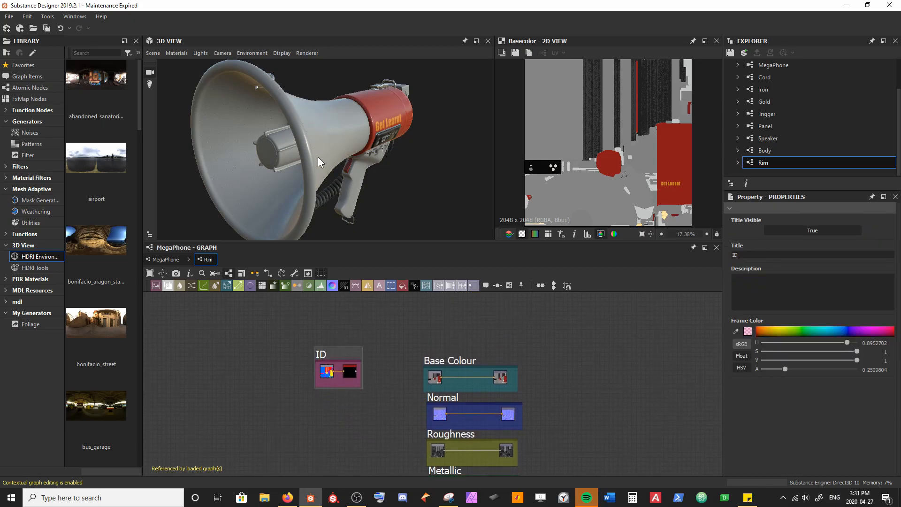
scroll(455, 360, "up", 2)
Step: Reposition the Base Colour frame, make it taller and lower its nodes to leave room above them
left_click_drag(428, 358, 424, 346)
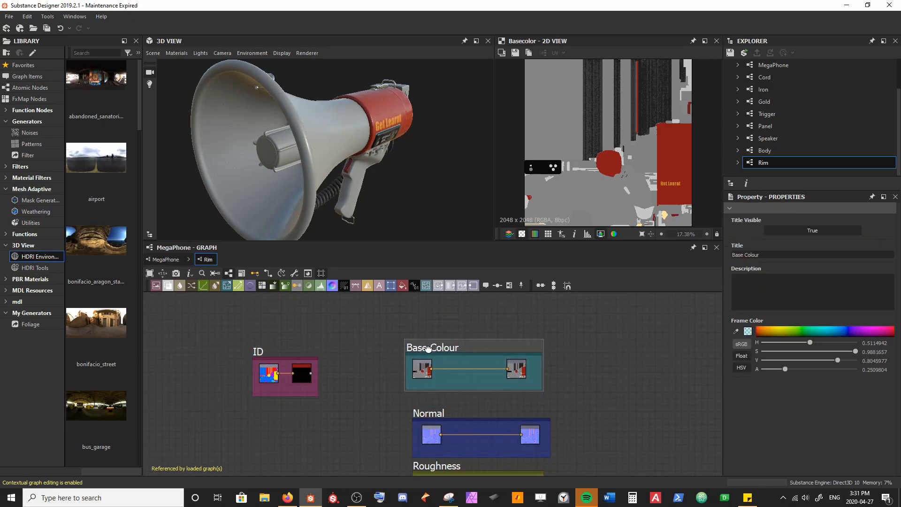
left_click_drag(472, 389, 473, 411)
left_click_drag(420, 388, 514, 371)
left_click_drag(513, 372, 517, 392)
Step: Insert a Blend node into the Base Colour link and connect the Color to Mask output to its opacity input
left_click(478, 389)
key("space")
type("b")
key("Return")
left_click_drag(311, 373, 464, 393)
Step: Add a Uniform Color node above the input node in the Base Colour frame
scroll(456, 401, "up", 2)
middle_click_drag(456, 402, 401, 417)
left_click_drag(402, 286, 395, 328)
scroll(363, 348, "up", 2)
left_click(362, 349)
Step: Set the Uniform Color node to an absolute output size of 16 x 16 px and connect it to the Blend's foreground
left_click(870, 220)
left_click(855, 230)
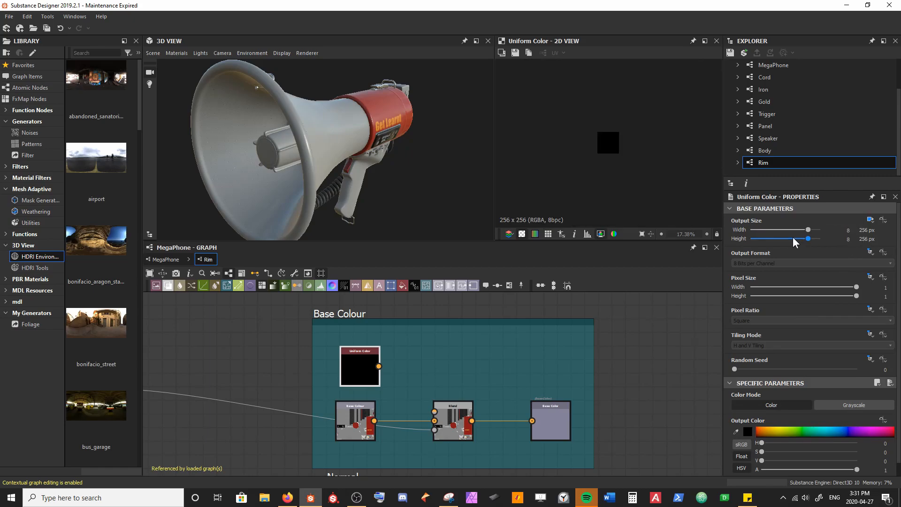
left_click(792, 230)
left_click(798, 238)
left_click(796, 229)
left_click(797, 238)
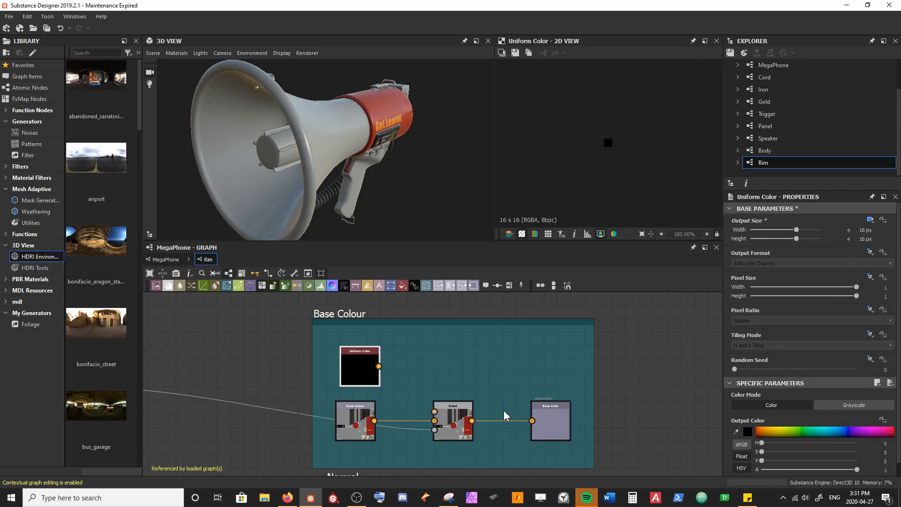
middle_click_drag(520, 415, 527, 393)
scroll(406, 396, "down", 2)
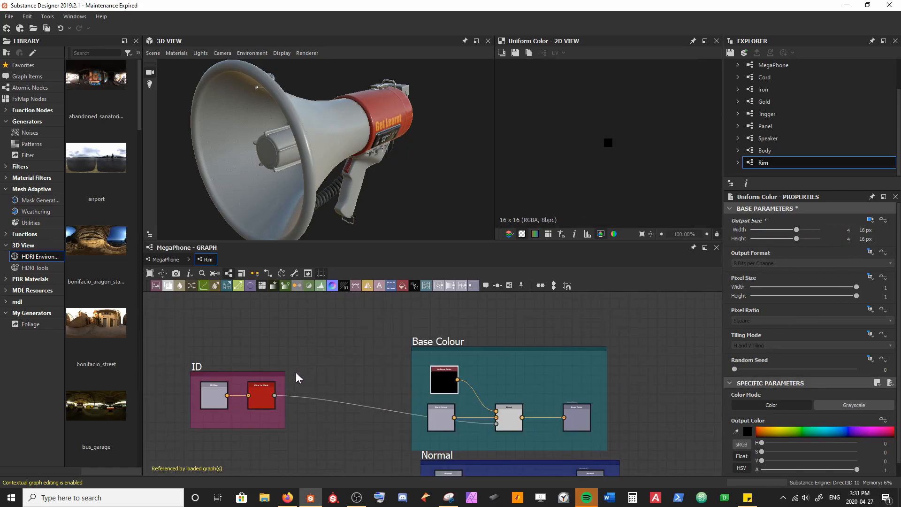
Step: Display the ID map and sample its salmon-coloured strips as the Color to Mask node's color
double_click(218, 399)
scroll(566, 172, "down", 11)
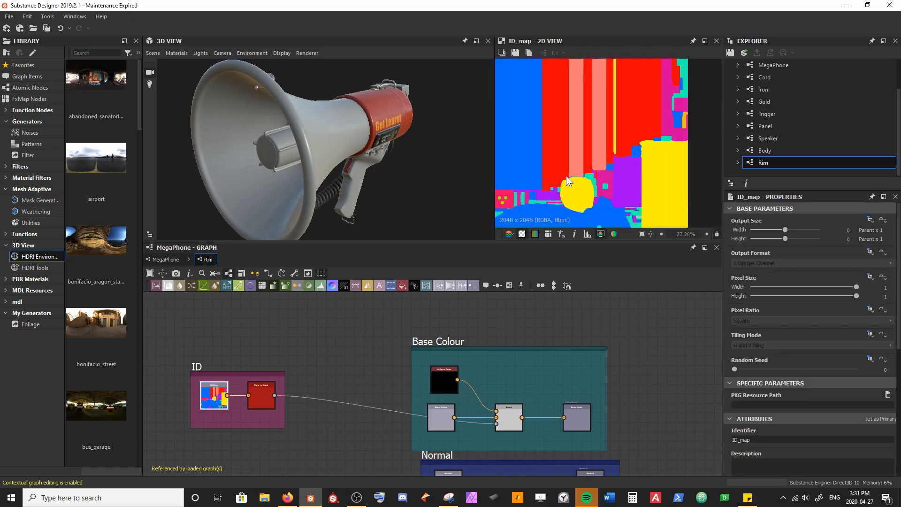
scroll(576, 121, "up", 1)
scroll(578, 122, "up", 2)
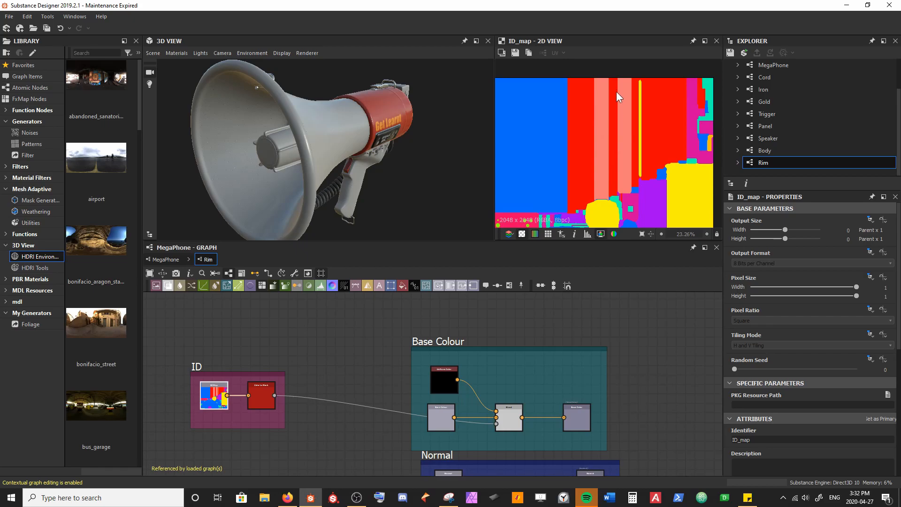
left_click(263, 395)
left_click(736, 415)
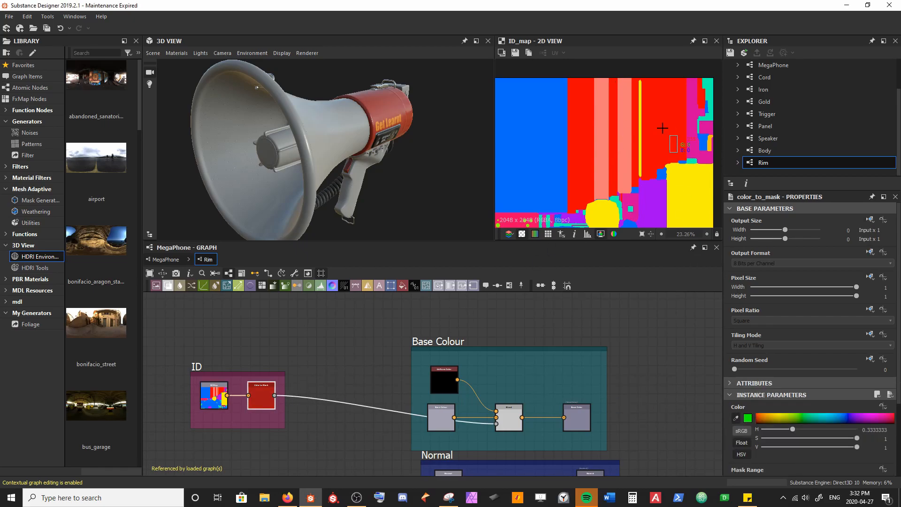
left_click(627, 137)
Step: Show the Rim graph's outputs on the 3D megaphone, and move the Base Colour frame further up from Normal
right_click(364, 354)
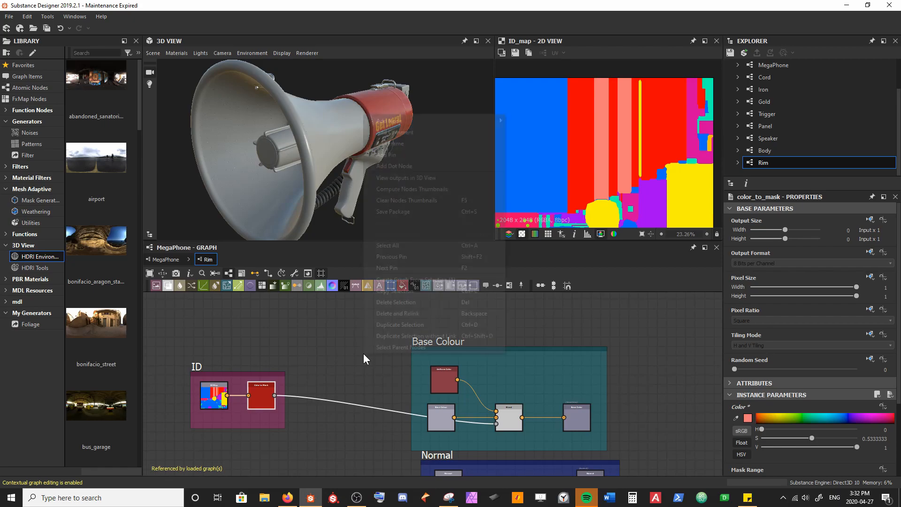
left_click(404, 178)
left_click_drag(359, 155, 251, 159)
middle_click_drag(243, 141, 279, 142)
left_click_drag(173, 137, 272, 137)
left_click_drag(449, 341, 450, 310)
Step: Set the Uniform Color node's output color to near-black #ff0d0d0d and check the rim on the model
left_click(444, 340)
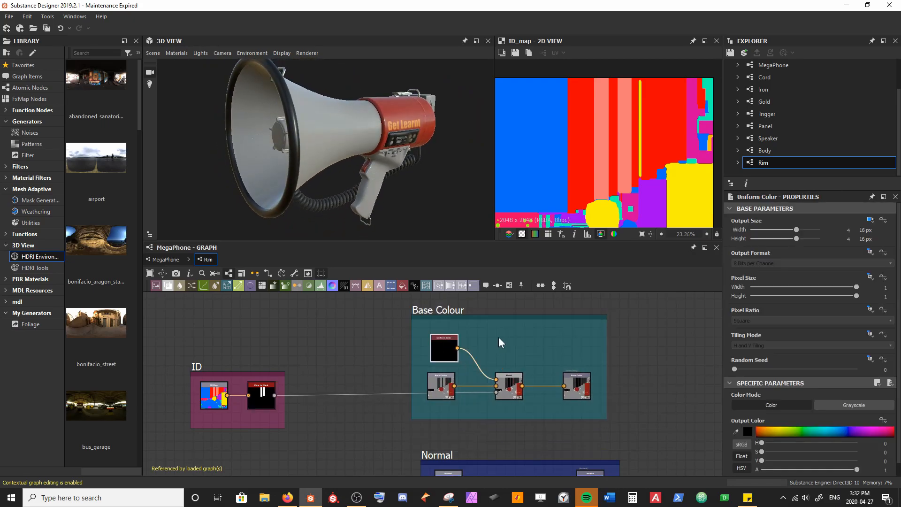
left_click(747, 432)
left_click(399, 357)
left_click_drag(399, 357, 394, 360)
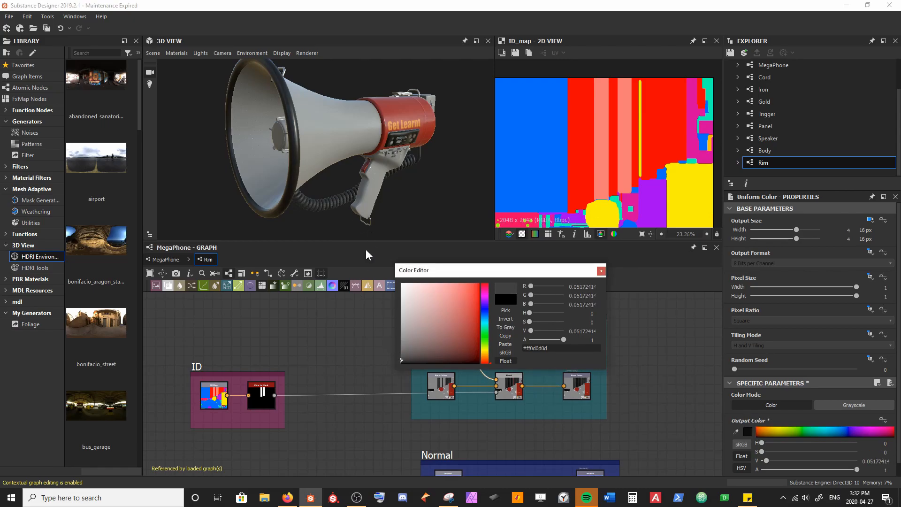
left_click(601, 271)
left_click_drag(359, 158, 311, 204)
Step: Move the ID frame down to sit beside the Roughness frame
middle_click_drag(254, 358, 298, 326)
scroll(298, 326, "down", 2)
left_click_drag(254, 333, 260, 375)
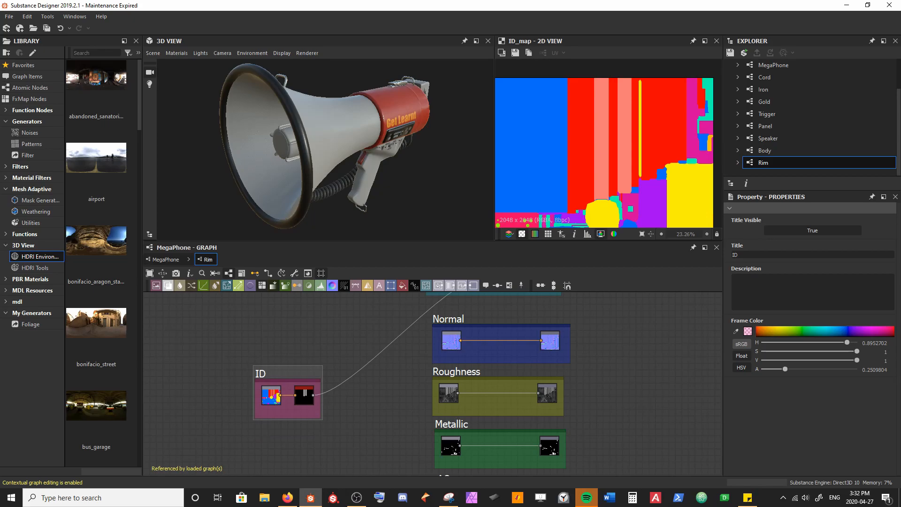
middle_click_drag(268, 318, 257, 339)
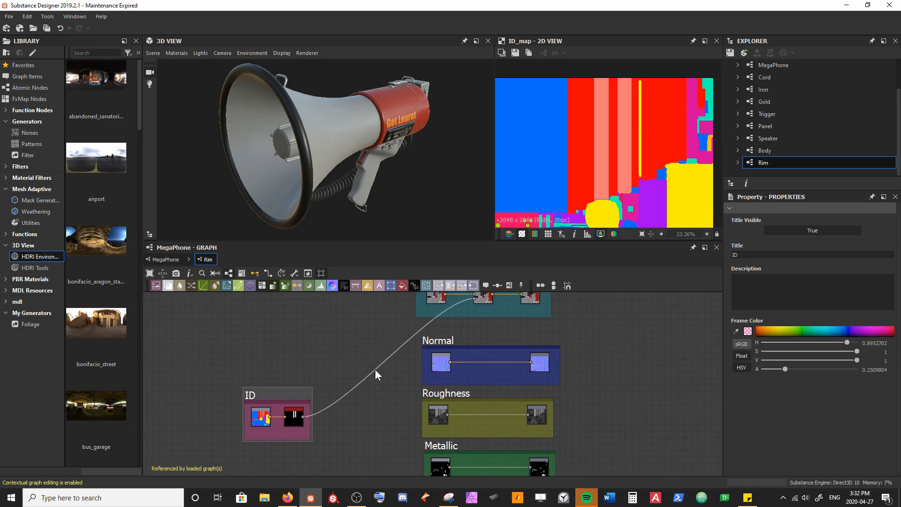
Step: Reposition the Normal and Base Colour frames so there is more space around the Normal section
left_click_drag(427, 341, 418, 328)
middle_click_drag(417, 326, 391, 386)
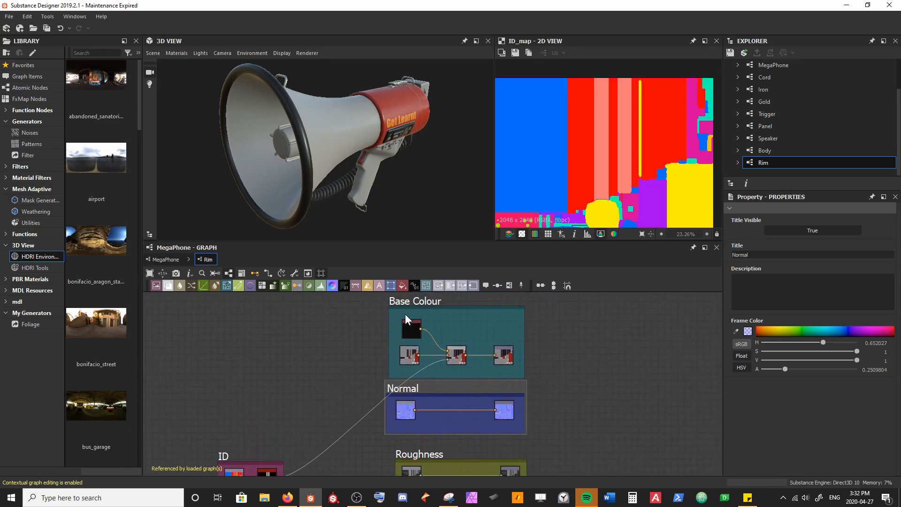
middle_click_drag(407, 313, 391, 349)
left_click_drag(380, 334, 380, 304)
middle_click_drag(372, 412, 365, 357)
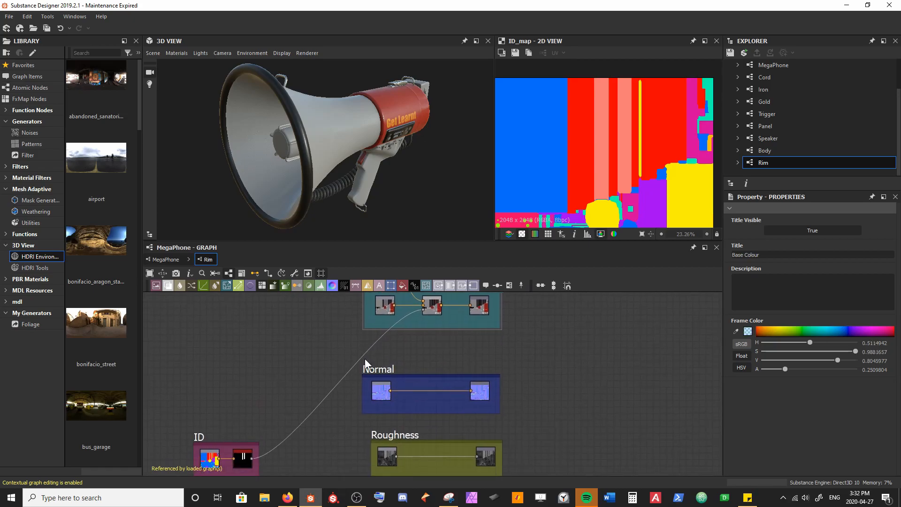
scroll(365, 360, "up", 2)
left_click_drag(376, 368, 364, 347)
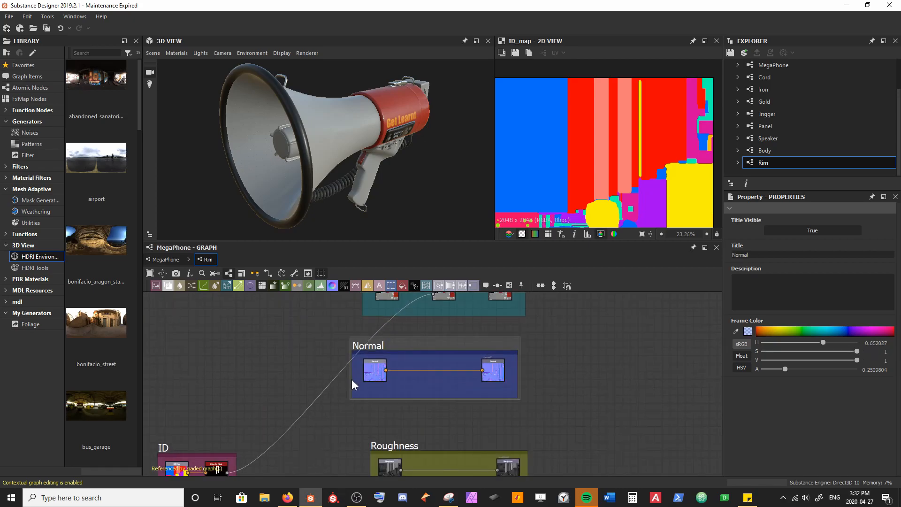
Step: Extend the Normal frame to the left and downward, lower its nodes and move the Normal input to the frame's left end
left_click_drag(351, 383, 194, 383)
left_click_drag(400, 398, 399, 433)
left_click_drag(370, 402, 494, 409)
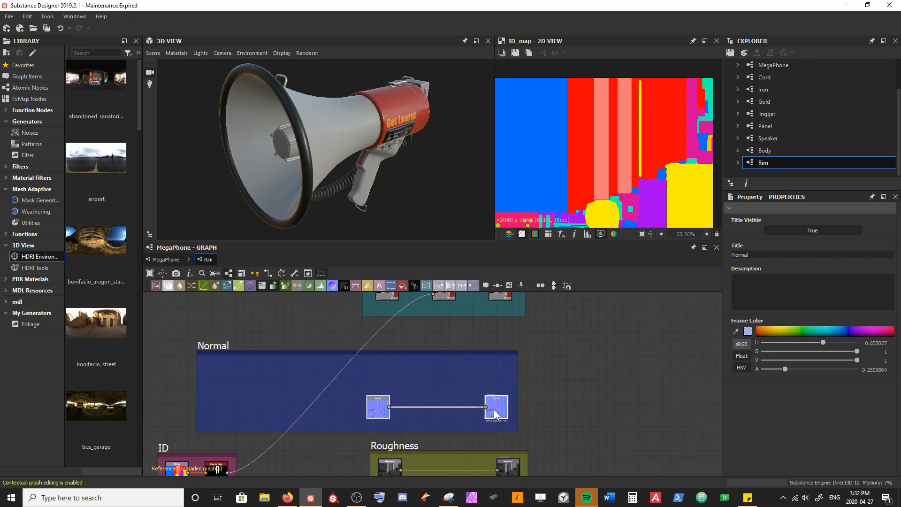
left_click(383, 407)
left_click_drag(382, 407, 222, 410)
middle_click_drag(233, 378, 232, 350)
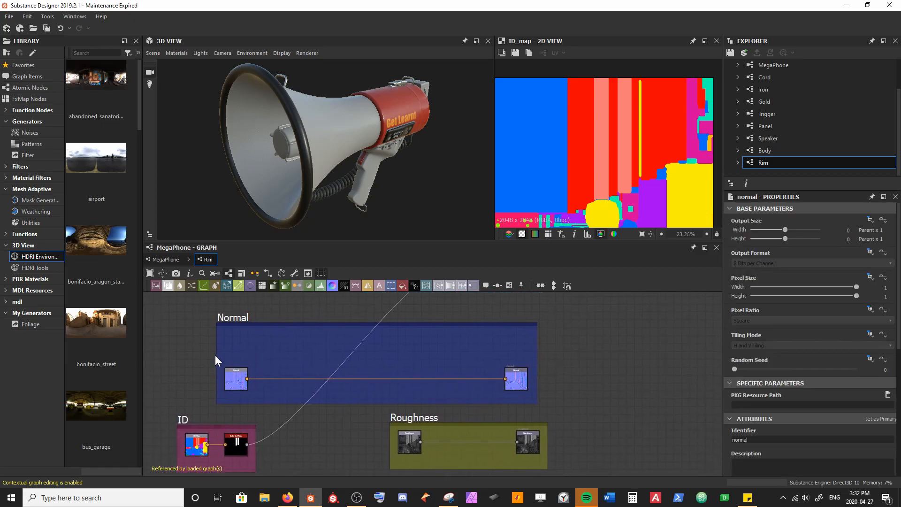
Step: Add a Gradient Linear 2 node beside the Normal input node
scroll(173, 367, "up", 1)
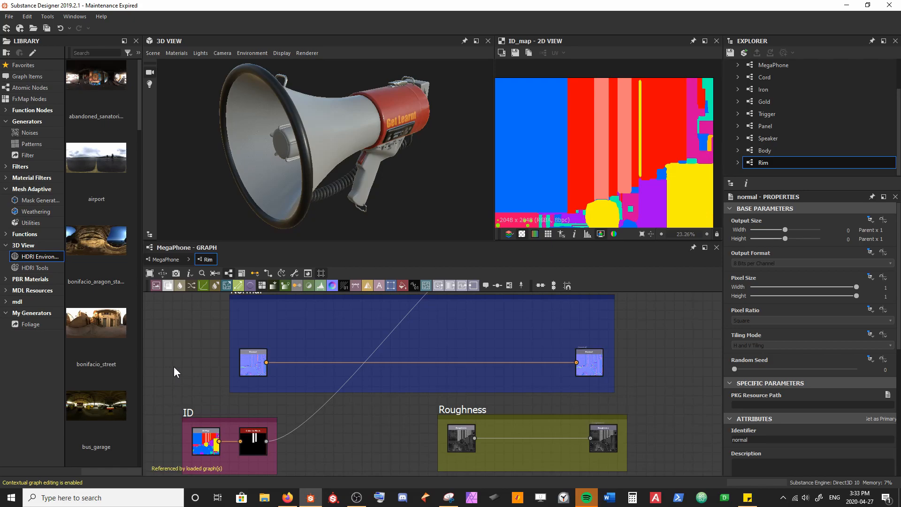
key("space")
type("gradi")
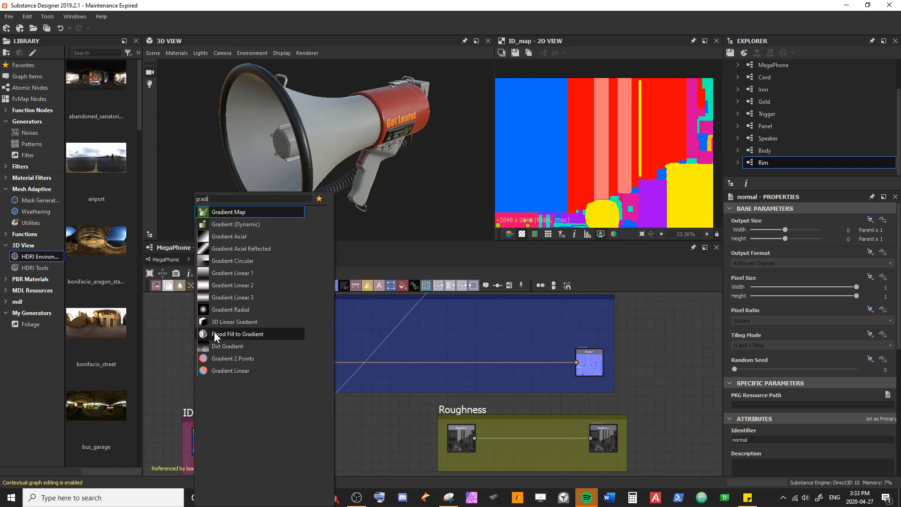
left_click(248, 284)
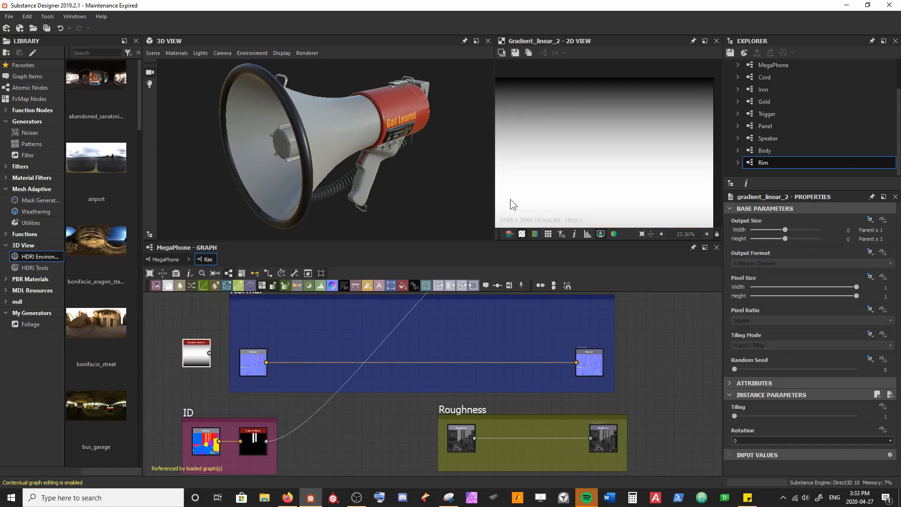
Step: Set the Gradient Linear 2 node's tiling to 16
scroll(533, 198, "down", 6)
scroll(534, 198, "up", 2)
scroll(534, 198, "up", 1)
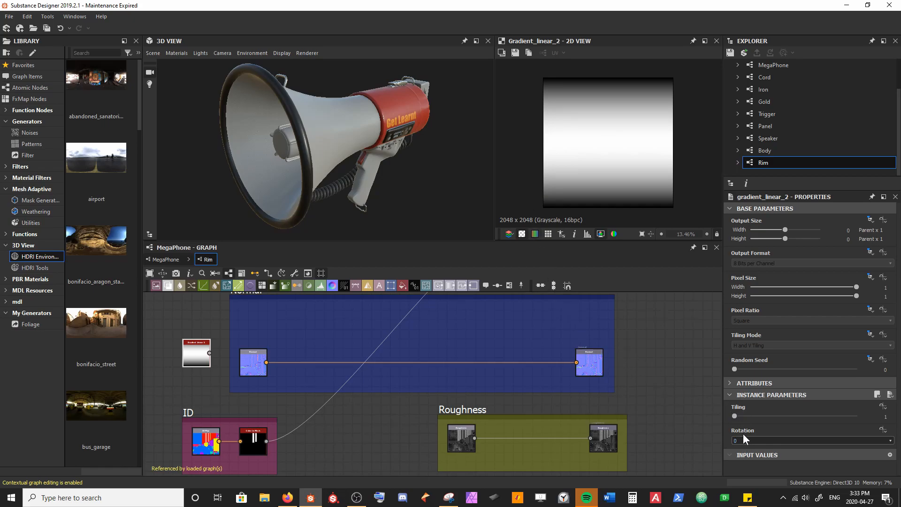
left_click_drag(734, 415, 899, 414)
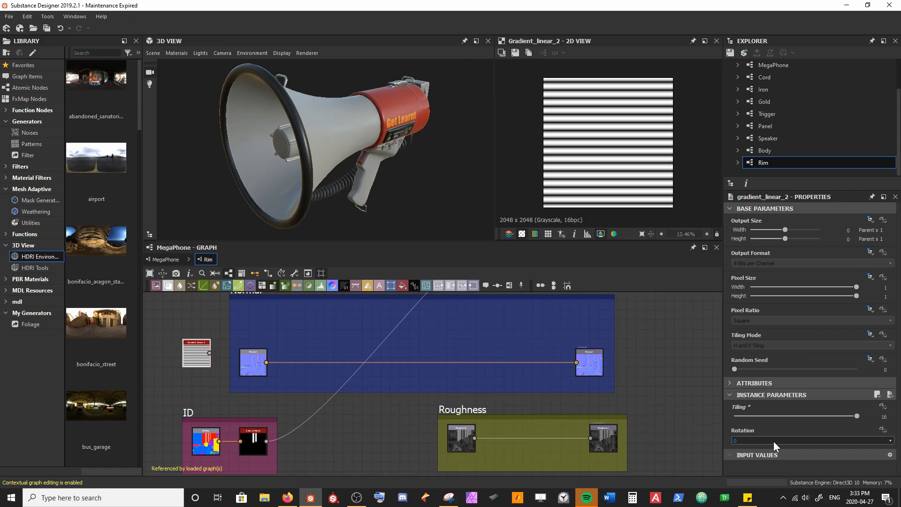
Step: Compare the ID map's rim areas with the Gradient Linear 2 stripes and examine the rim on the 3D megaphone
left_click(210, 449)
scroll(601, 111, "up", 3)
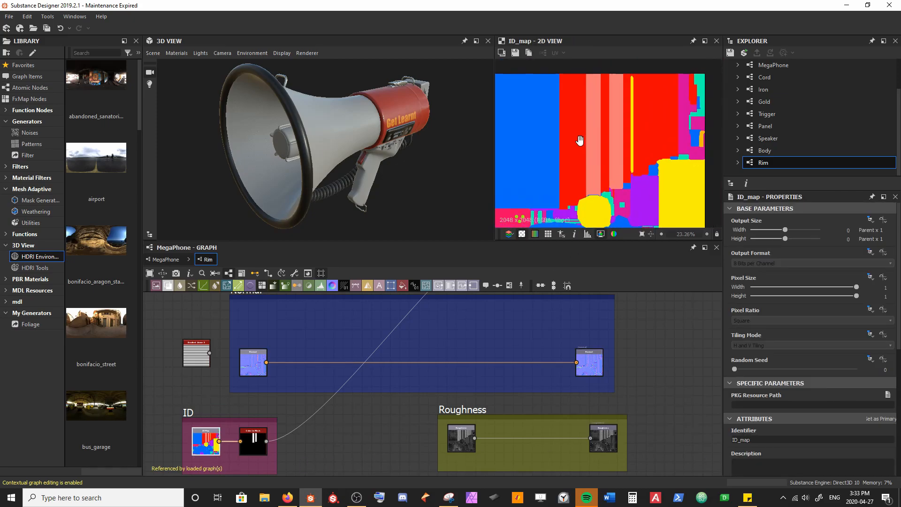
left_click_drag(265, 100, 251, 79)
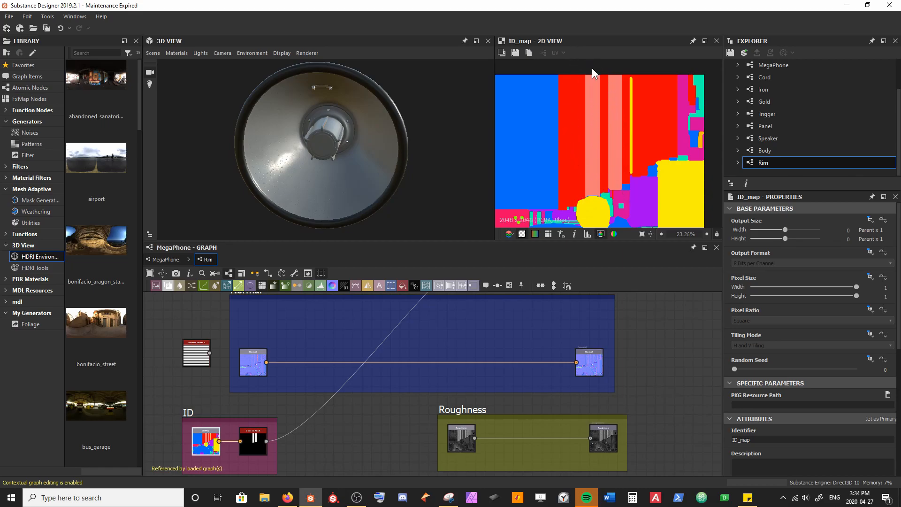
double_click(192, 359)
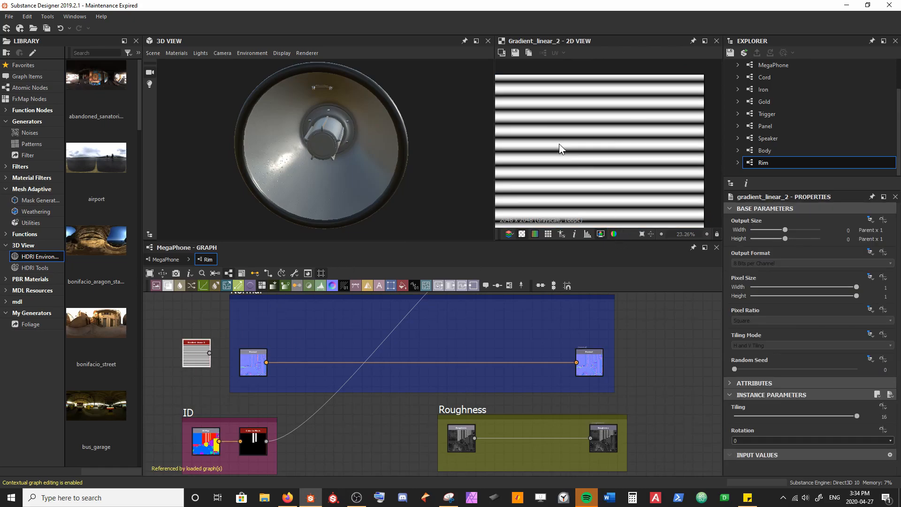
double_click(205, 441)
scroll(404, 139, "up", 3)
left_click_drag(404, 140, 315, 168)
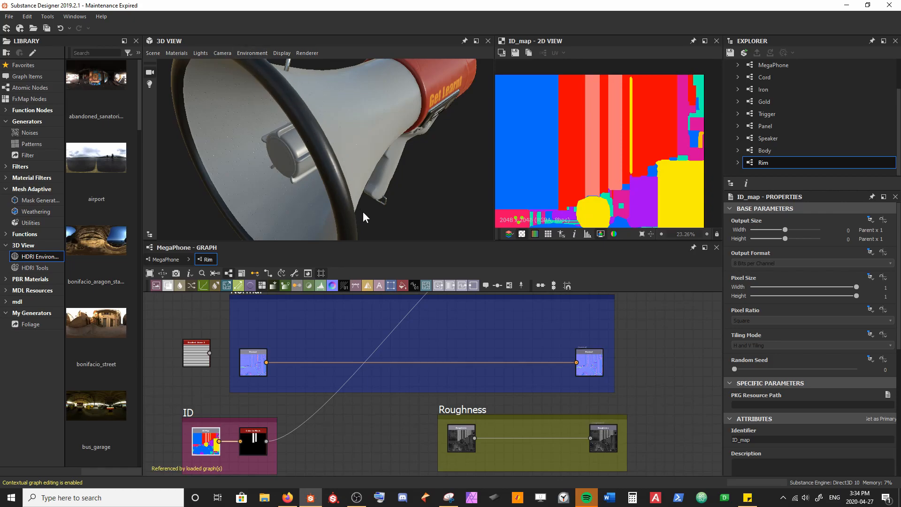
Step: Move Gradient Linear 2 into the Normal frame above the Normal input, rotate it 90° and show it in the 2D view
left_click_drag(196, 364, 252, 329)
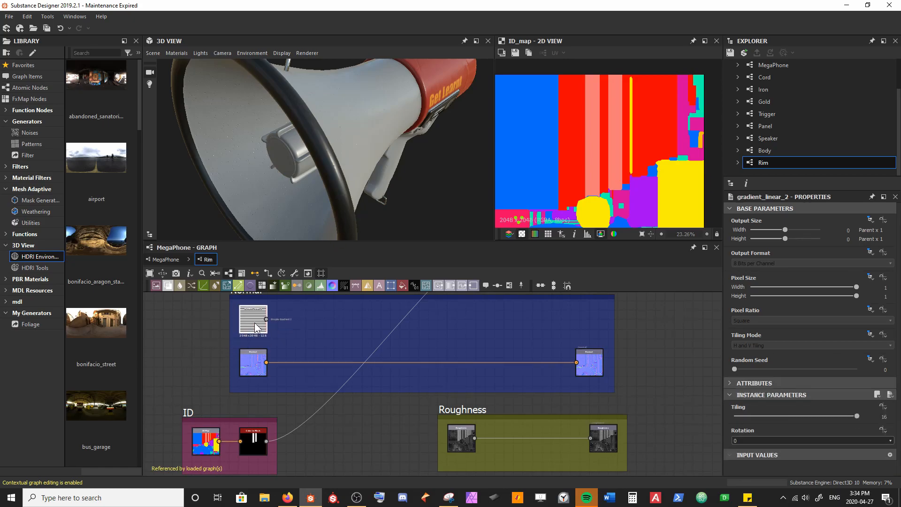
left_click(745, 439)
left_click(745, 455)
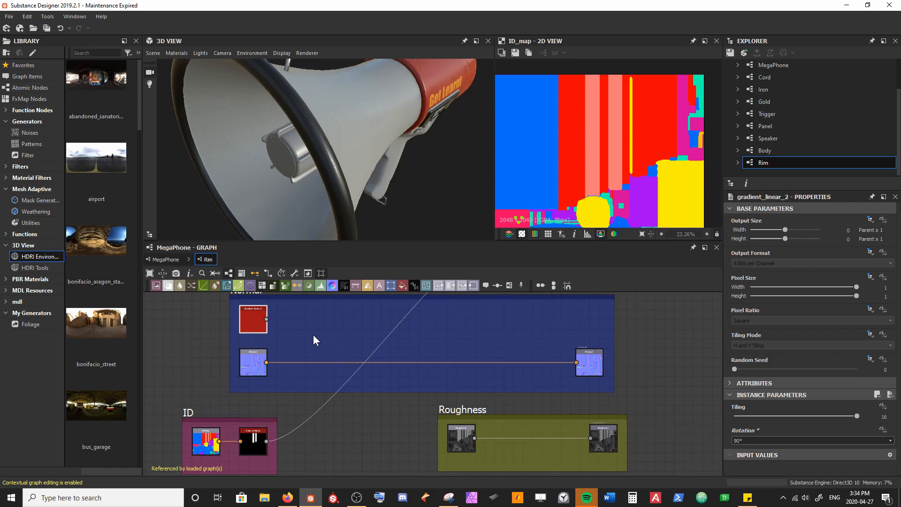
double_click(249, 322)
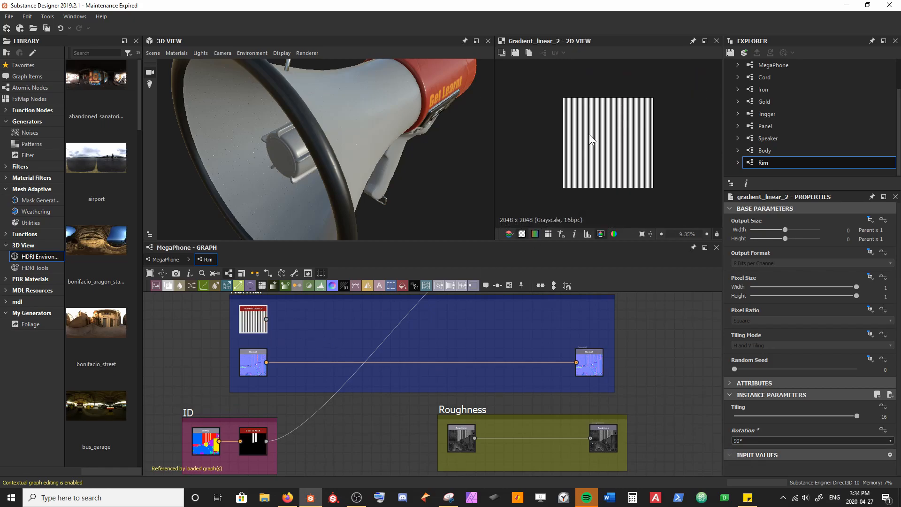
scroll(589, 134, "up", 1)
middle_click_drag(276, 353, 210, 379)
left_click(187, 392)
key("space")
type("norma")
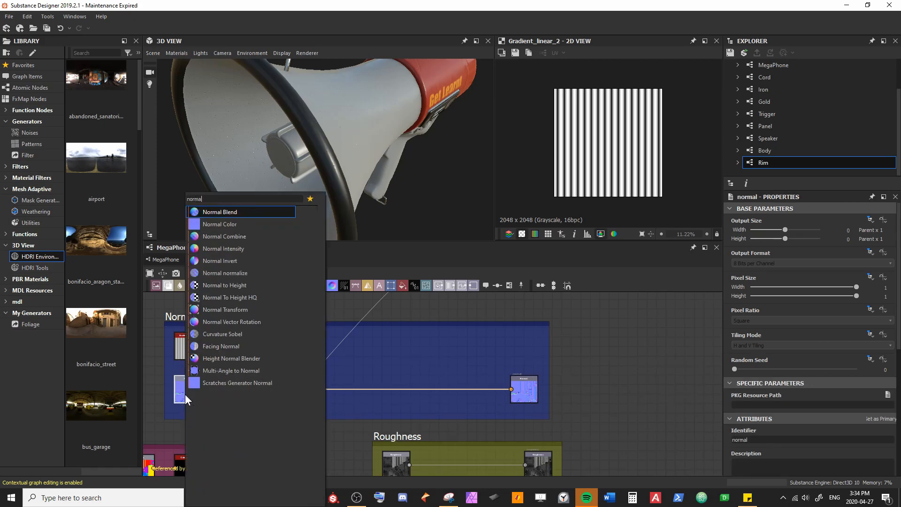
key("Return")
key("ctrl+z")
Step: Insert a Normal Combine node after the Normal input and connect Gradient Linear 2 to its first input
key("space")
type("normal")
key("Down")
key("Down")
key("Return")
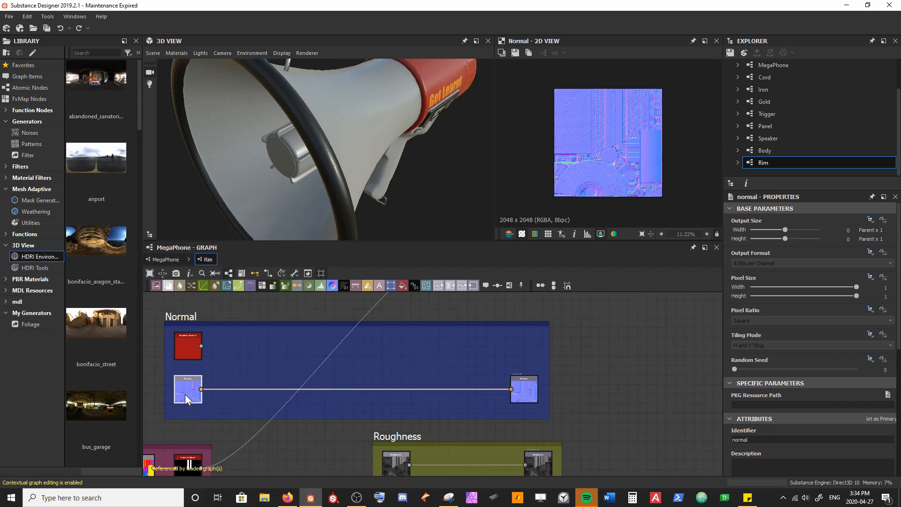
scroll(185, 394, "up", 4)
left_click_drag(232, 360, 406, 399)
Step: Insert a Normal node between Gradient Linear 2 and Normal Combine, align it with the gradient and set its alpha channel content to Force Alpha To 1
left_click(334, 342)
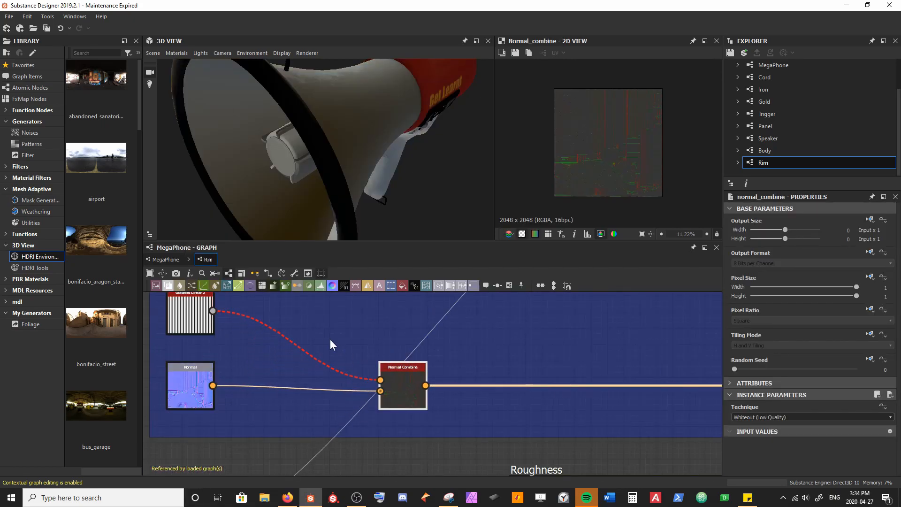
key("space")
type("norm")
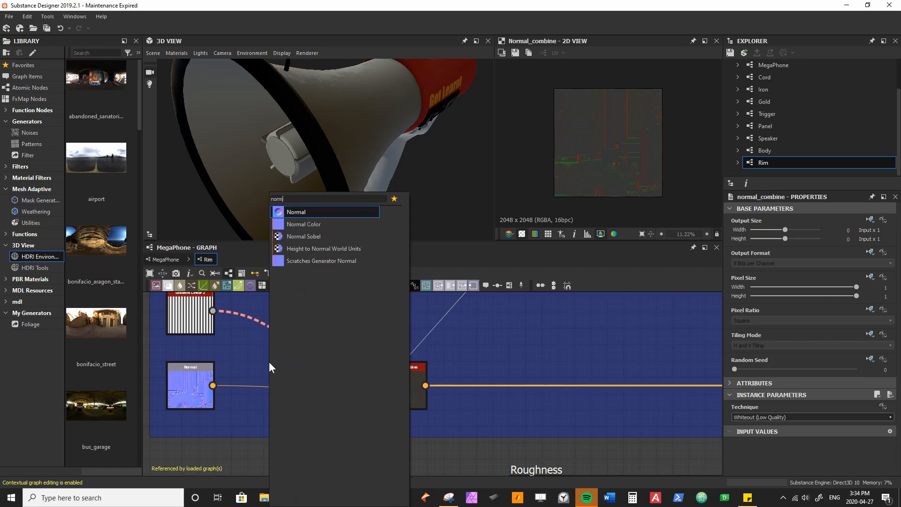
key("Return")
left_click_drag(275, 358, 268, 324)
left_click_drag(194, 319, 193, 328)
left_click(840, 457)
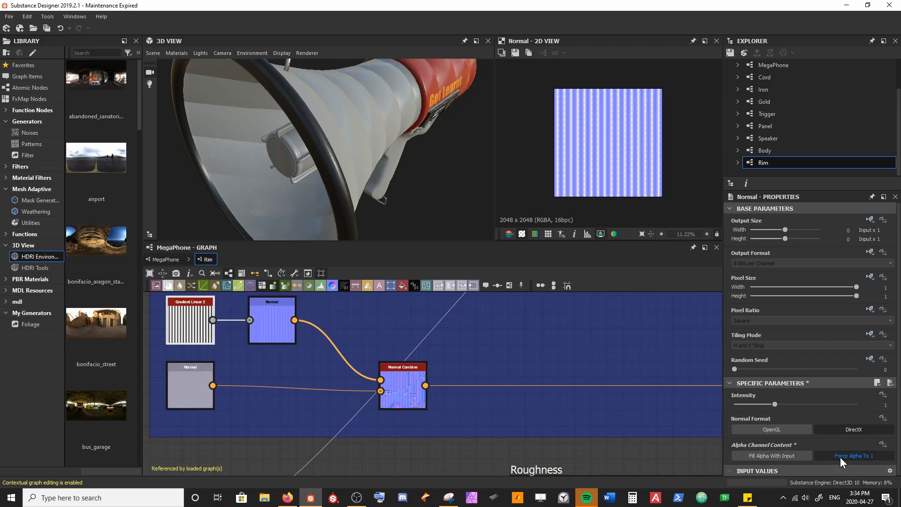
Step: Set the Gradient Linear 2 node's tiling to 50 and check the ridges on the megaphone
left_click_drag(342, 127, 384, 128)
left_click_drag(291, 140, 320, 142)
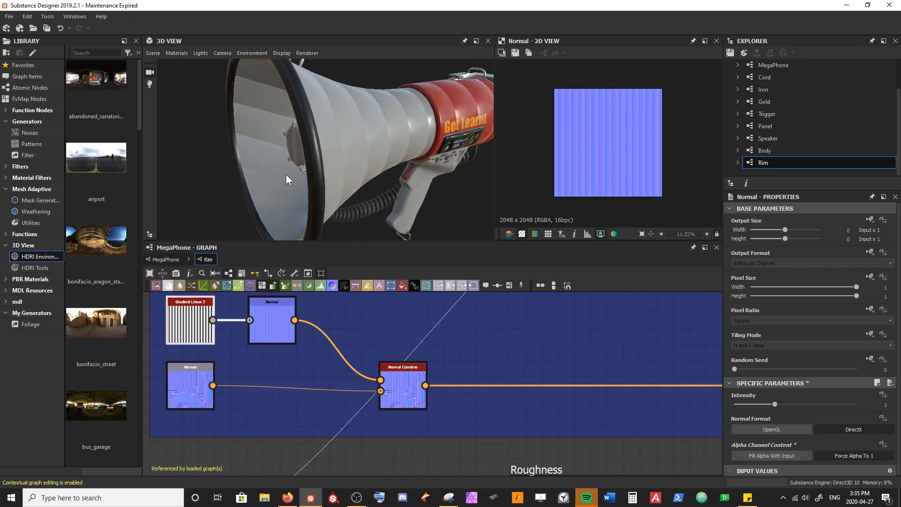
left_click(194, 327)
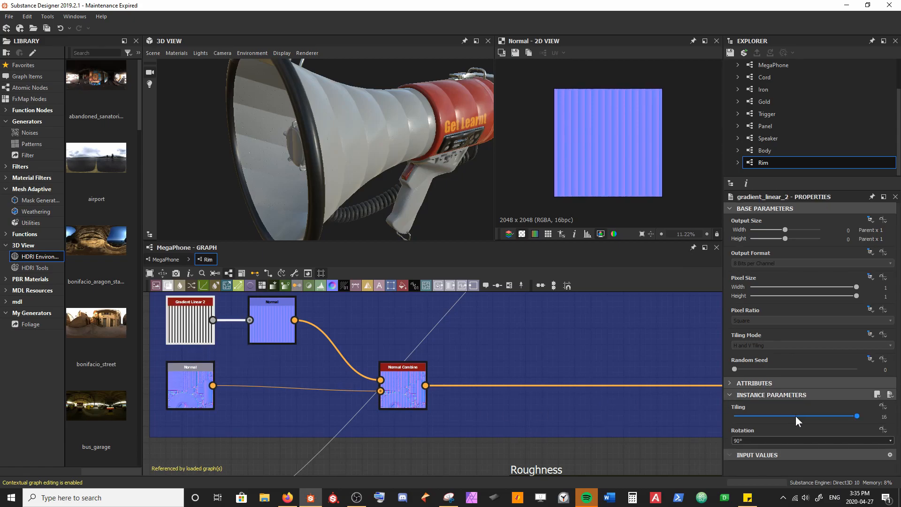
type("50")
key("Return")
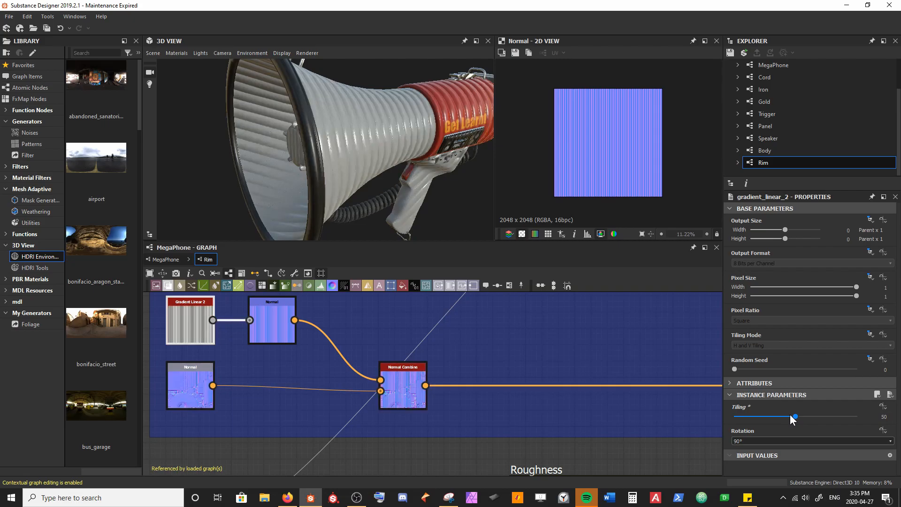
left_click_drag(374, 126, 314, 135)
Step: Set the Gradient Linear 2 node's tiling to 80 and inspect the megaphone up close
left_click(800, 415)
type("80")
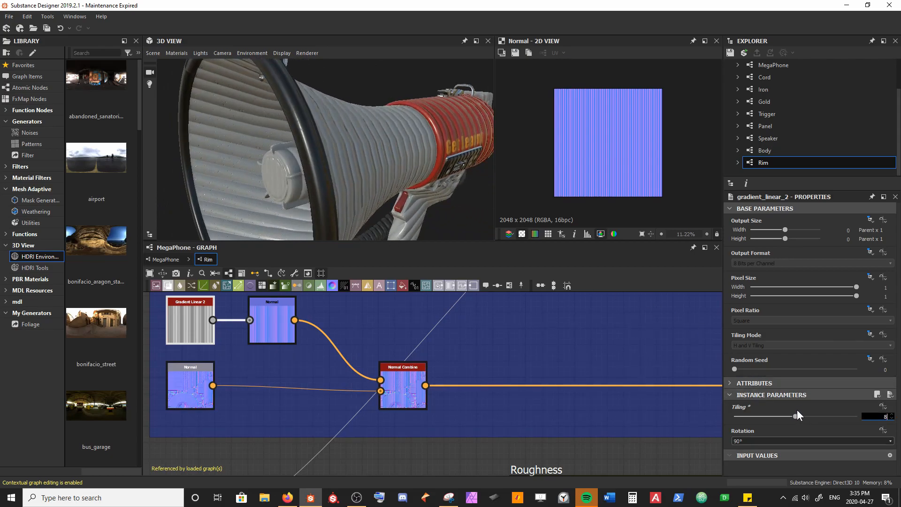
key("Return")
left_click_drag(471, 233, 314, 138)
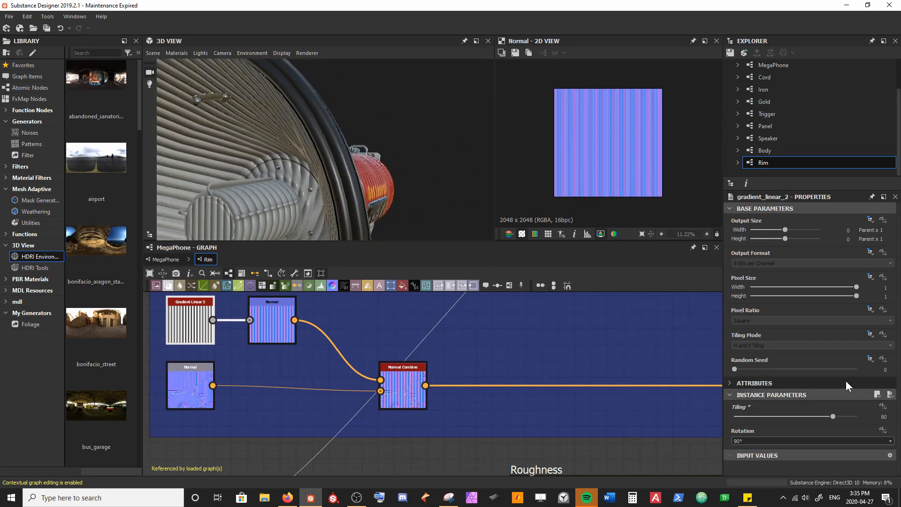
Step: Set the Gradient Linear 2 node's tiling to 100
left_click(833, 416)
type("100")
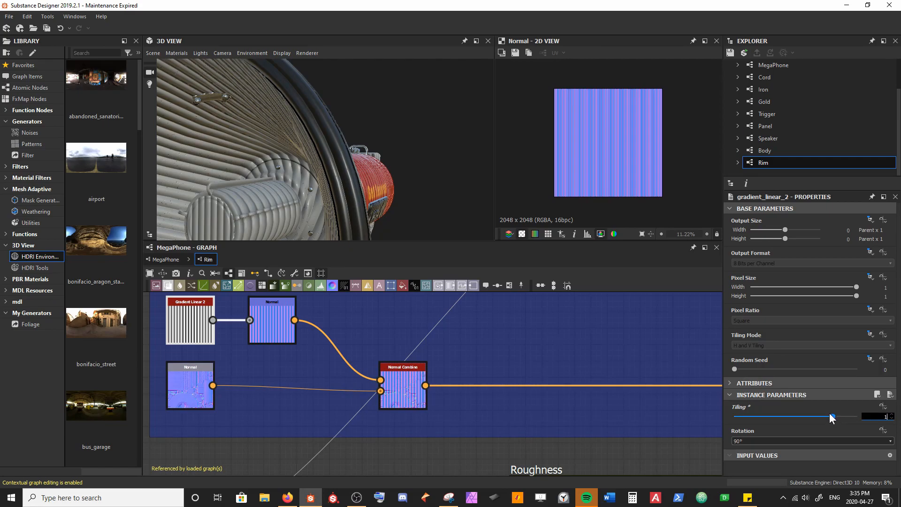
key("Return")
mouse_move(342, 136)
left_mouse_down()
mouse_move(310, 153)
mouse_move(346, 151)
mouse_move(292, 164)
mouse_move(351, 162)
mouse_move(304, 163)
mouse_move(411, 136)
mouse_move(390, 140)
mouse_move(351, 123)
left_mouse_up()
left_click_drag(353, 189, 410, 131)
left_click_drag(315, 189, 324, 250)
Step: Add a Blend node masked by the ID's Color to Mask, with Normal Combine as foreground and the Normal input as background
left_click(406, 389)
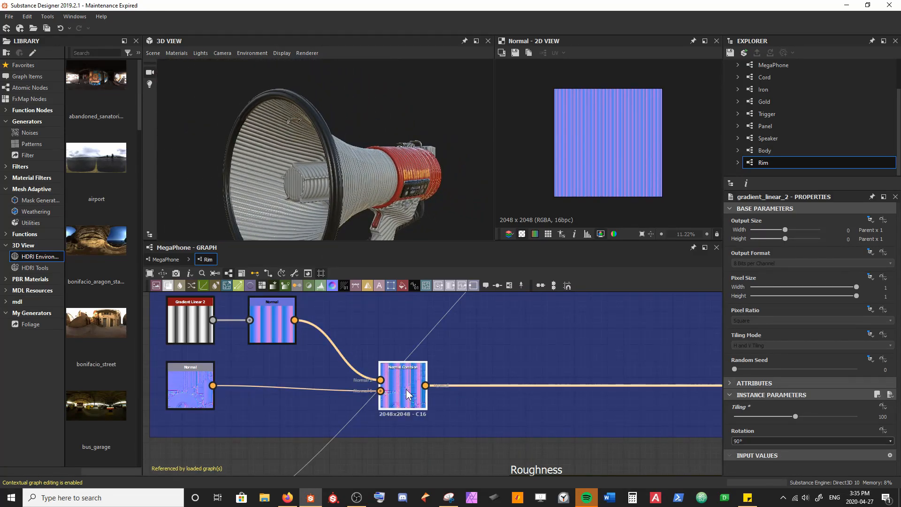
key("space")
type("b")
key("Return")
left_click_drag(488, 398, 331, 434)
scroll(270, 409, "down", 3)
scroll(422, 396, "up", 4)
middle_click_drag(419, 374, 368, 421)
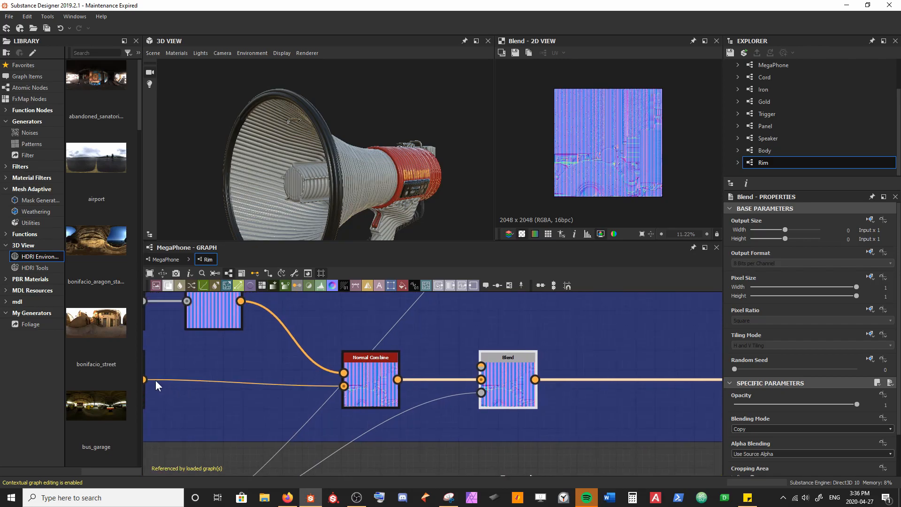
left_click_drag(145, 379, 480, 380)
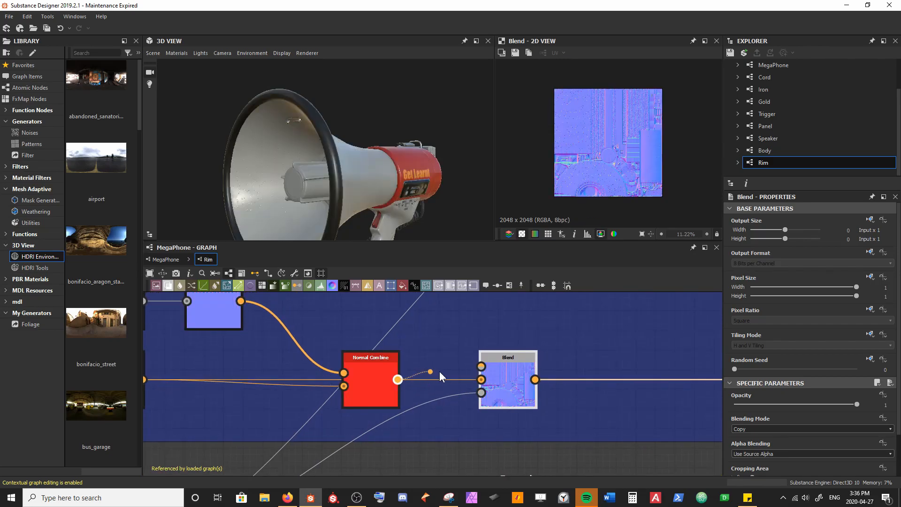
Step: Examine the rim's ridges up close on the 3D megaphone and in the blended normal map
scroll(293, 143, "up", 4)
left_click_drag(292, 143, 309, 165)
scroll(321, 150, "down", 4)
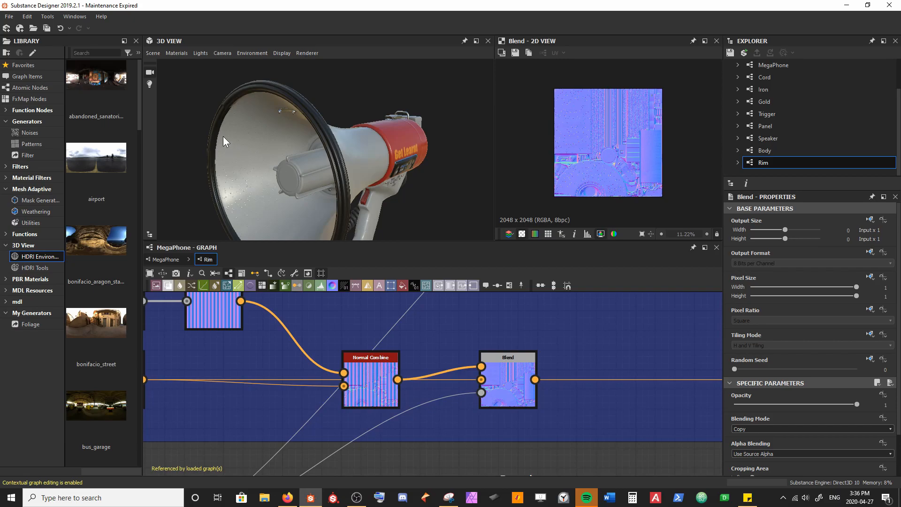
left_click_drag(223, 140, 358, 189)
scroll(358, 188, "up", 2)
scroll(354, 181, "up", 2)
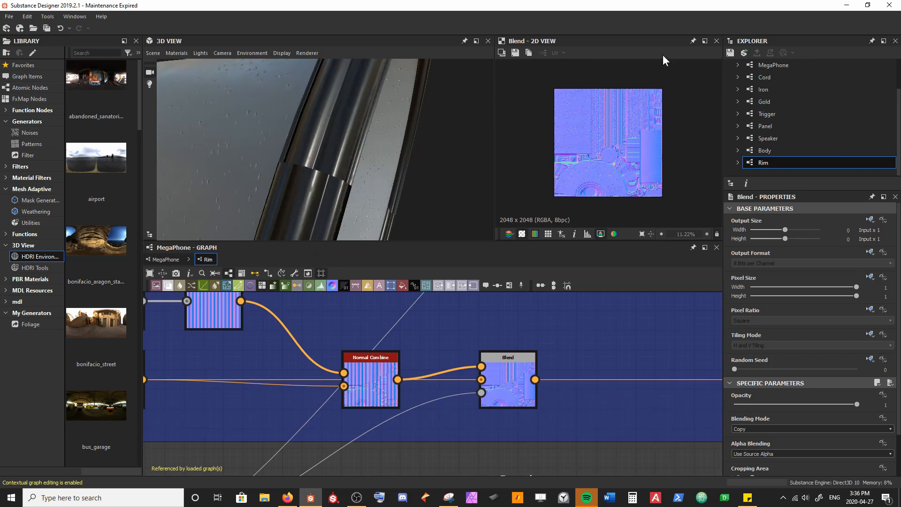
scroll(613, 102, "up", 8)
scroll(612, 103, "down", 3)
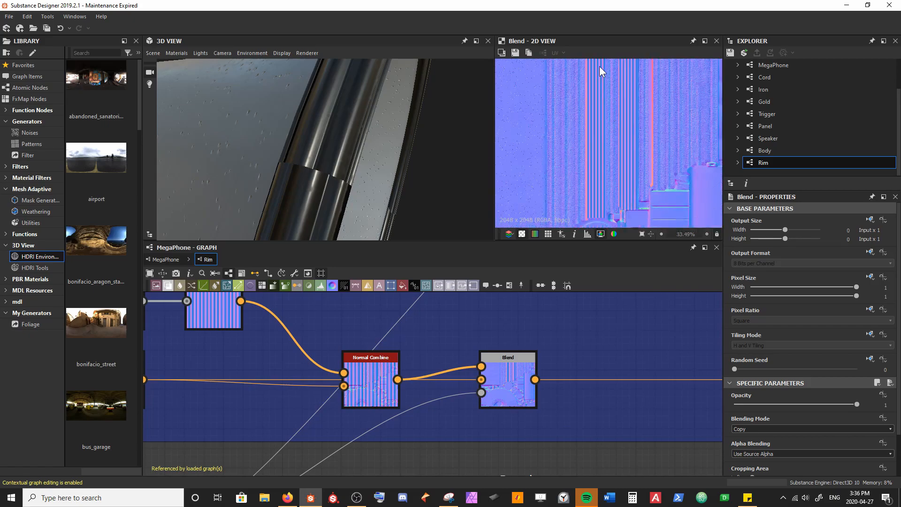
middle_click_drag(597, 176, 593, 152)
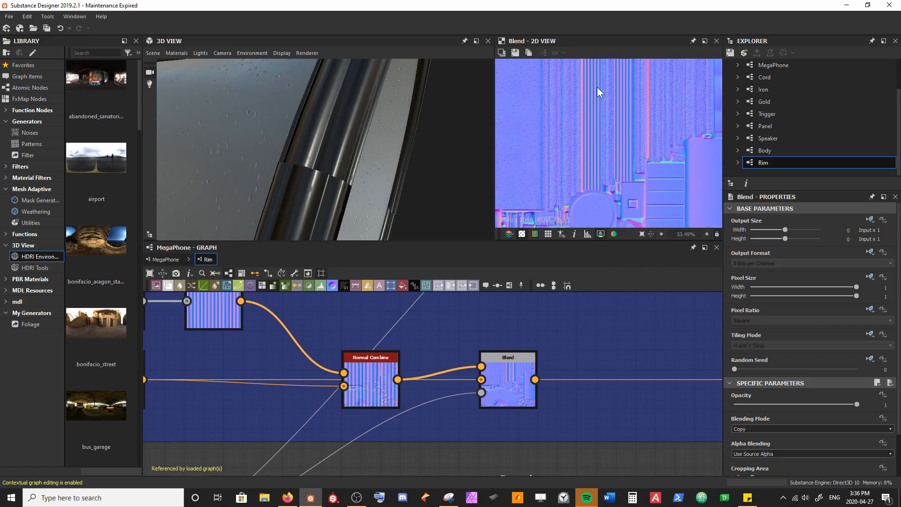
Step: Move the gradient's Normal node farther from Gradient Linear 2 and extend the Normal frame to the left
middle_click_drag(267, 302, 351, 340)
scroll(351, 339, "down", 1)
double_click(230, 340)
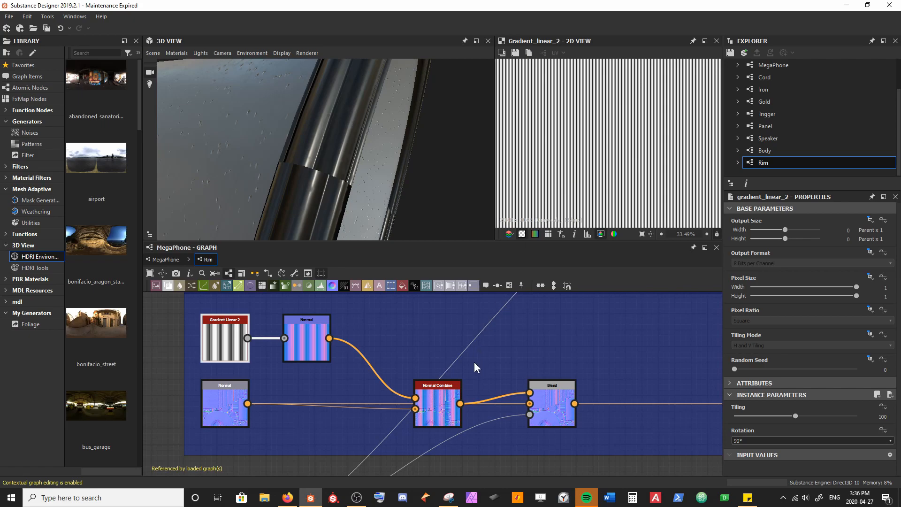
left_click_drag(306, 356, 370, 354)
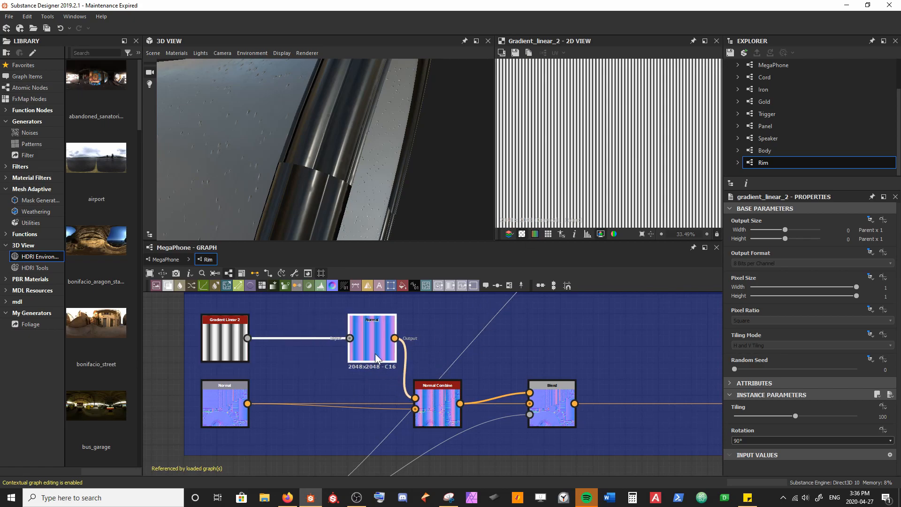
scroll(370, 354, "down", 2)
scroll(364, 362, "down", 1)
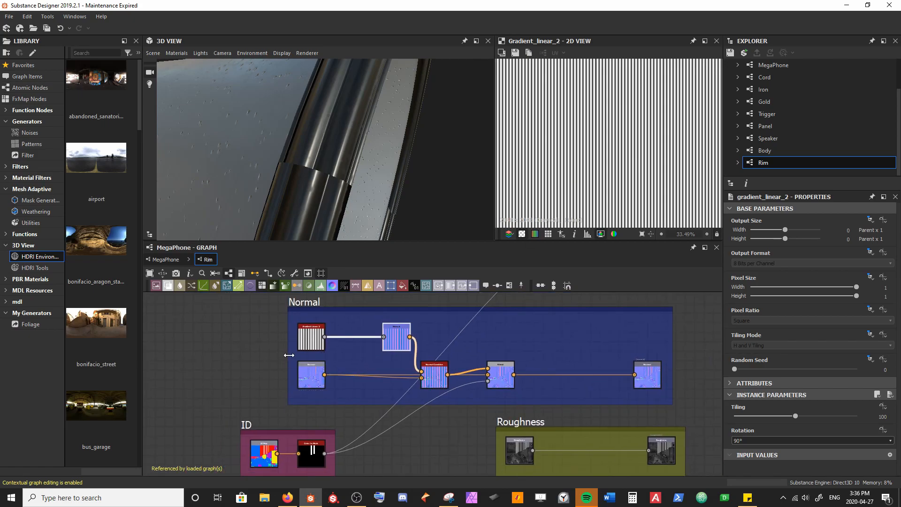
left_click(285, 357)
left_click_drag(286, 357, 168, 365)
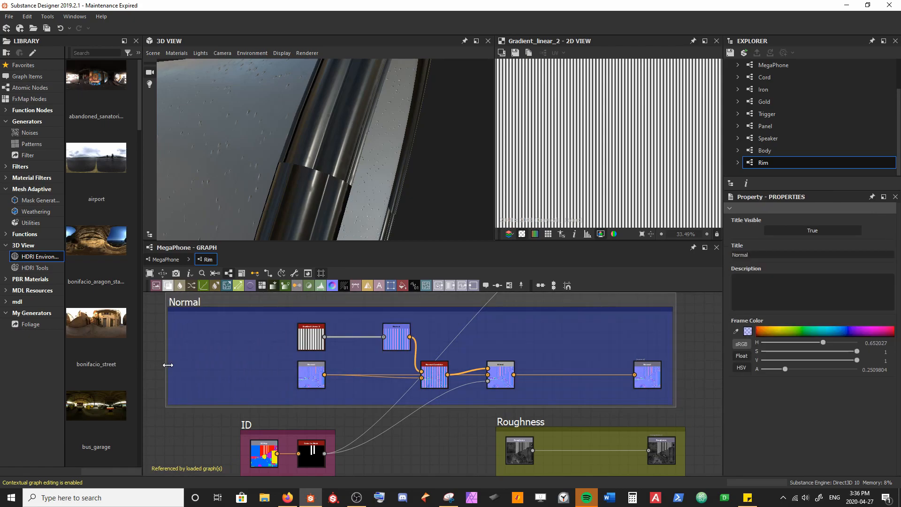
scroll(258, 376, "up", 3)
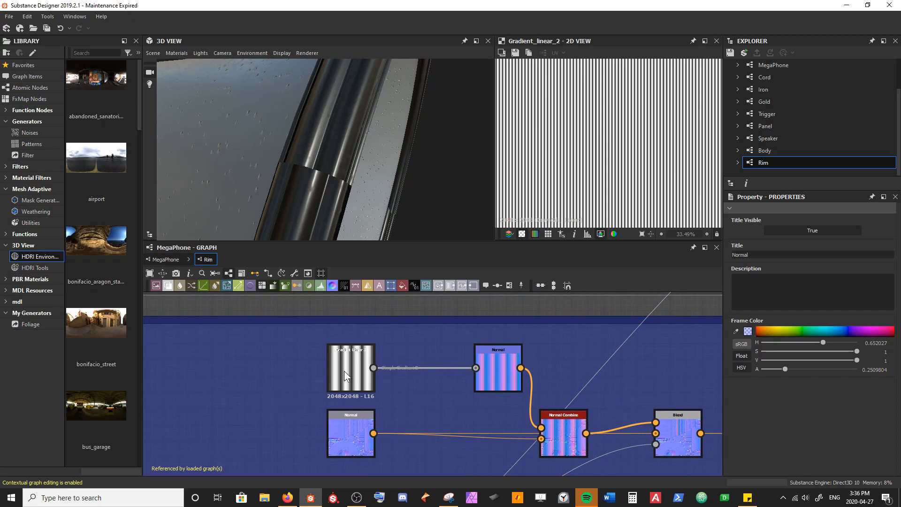
scroll(324, 381, "down", 2)
middle_click_drag(270, 402, 283, 383)
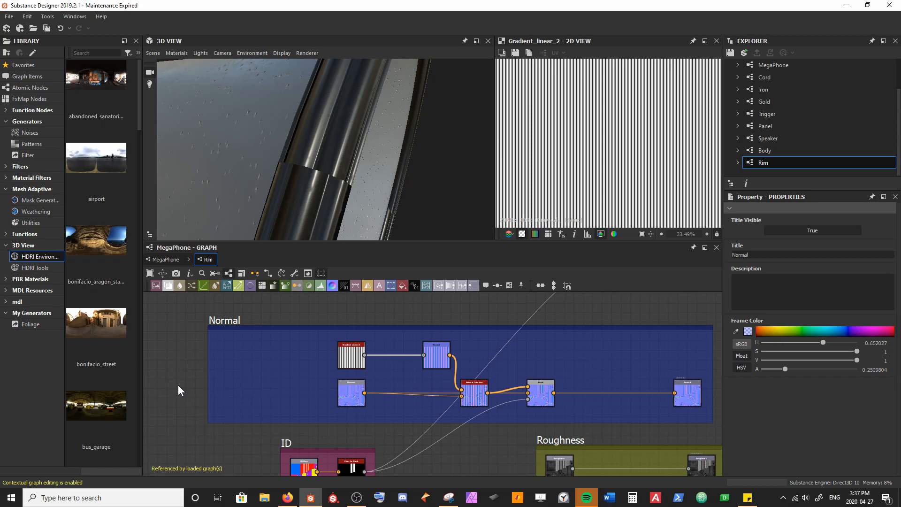
Step: Add a Shape node in the free space at the left of the Normal frame
scroll(178, 385, "up", 3)
key("space")
type("shape")
key("Return")
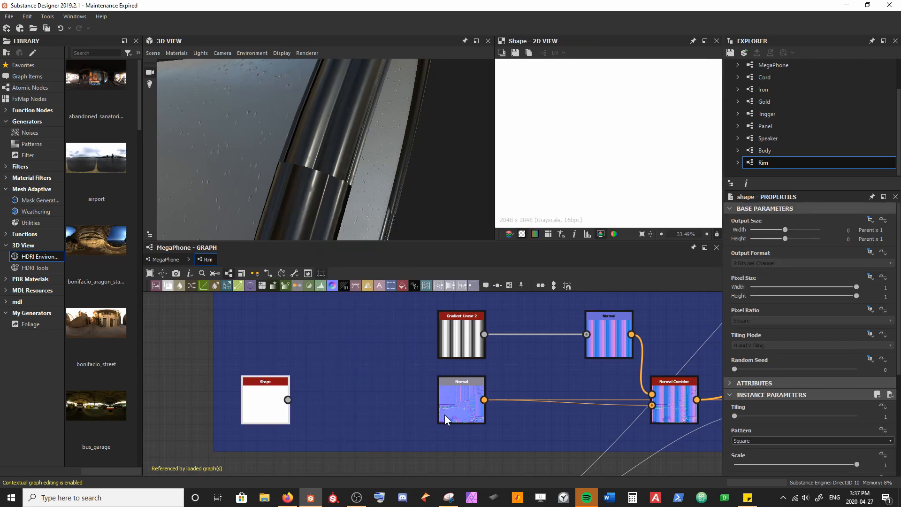
Step: Set the square Shape node's size to 0.07 in X and 0.42 in Y
scroll(792, 441, "down", 3)
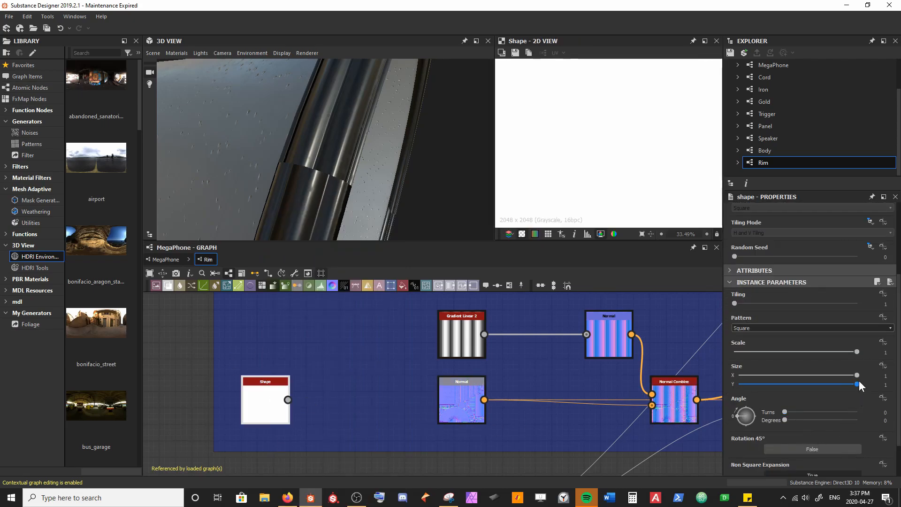
left_click_drag(857, 375, 747, 374)
scroll(647, 181, "down", 3)
left_click_drag(851, 382, 790, 386)
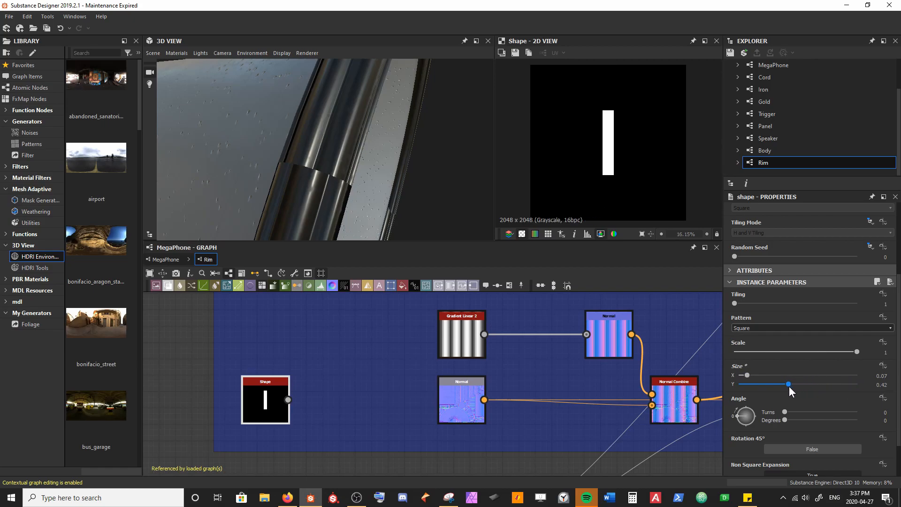
Step: Move the ID frame to the left so its Color to Mask node sits beneath the Shape node
scroll(364, 434, "down", 2)
middle_click_drag(360, 436, 378, 358)
left_click_drag(373, 391, 234, 396)
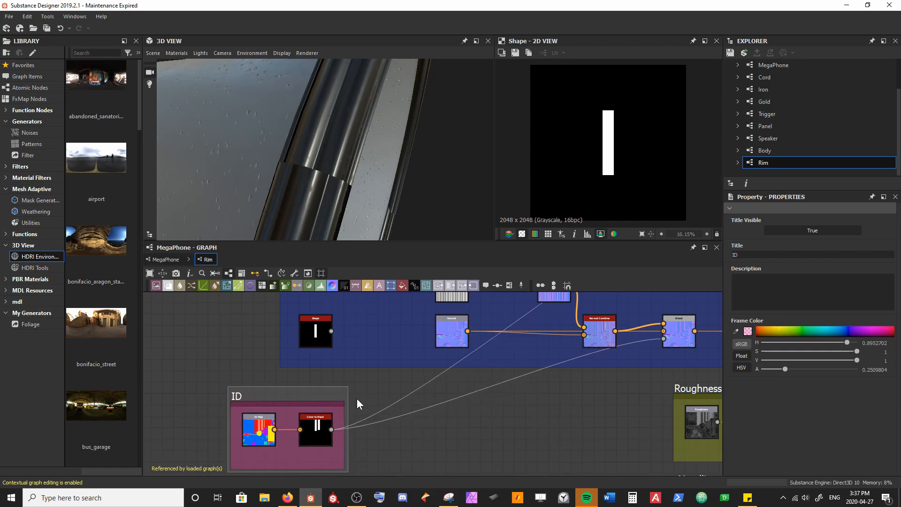
Step: Add a Blend node beside the Shape node and connect the Color to Mask output to its background input
key("space")
type("ble")
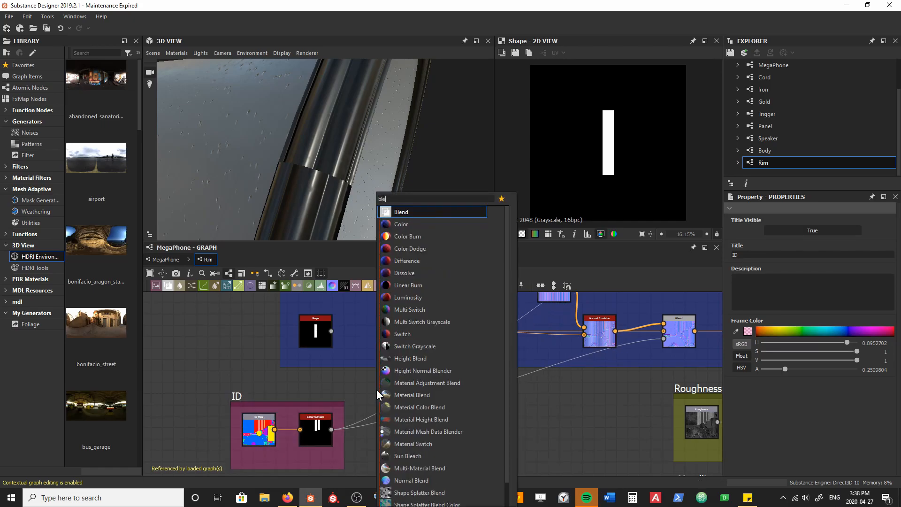
key("Return")
left_click_drag(332, 429, 392, 341)
double_click(319, 428)
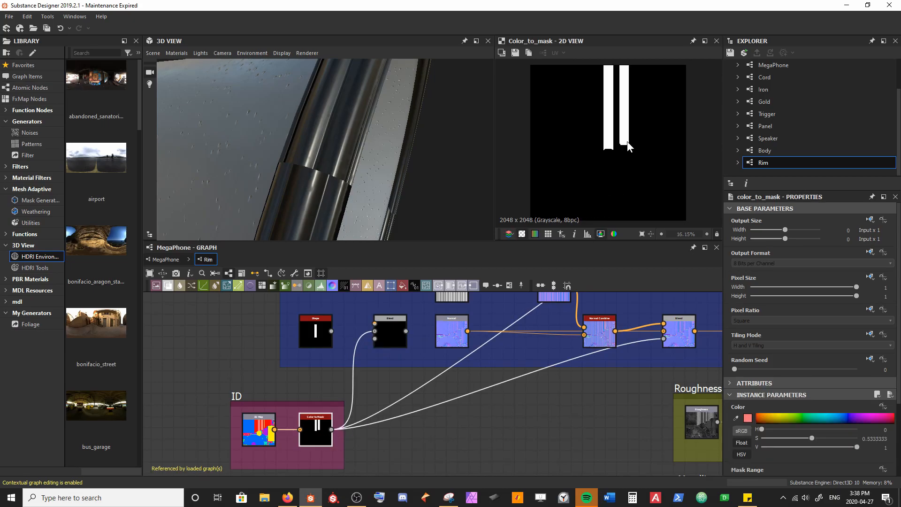
scroll(627, 142, "up", 2)
middle_click_drag(613, 99, 611, 147)
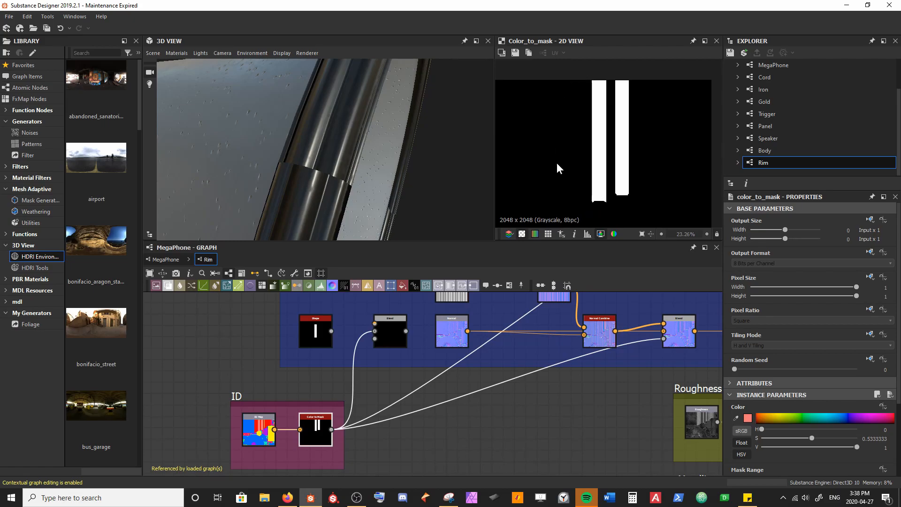
Step: Move Gradient Linear 2 to the left within the Normal frame and connect the Shape node to the new Blend's foreground
middle_click_drag(468, 334, 415, 402)
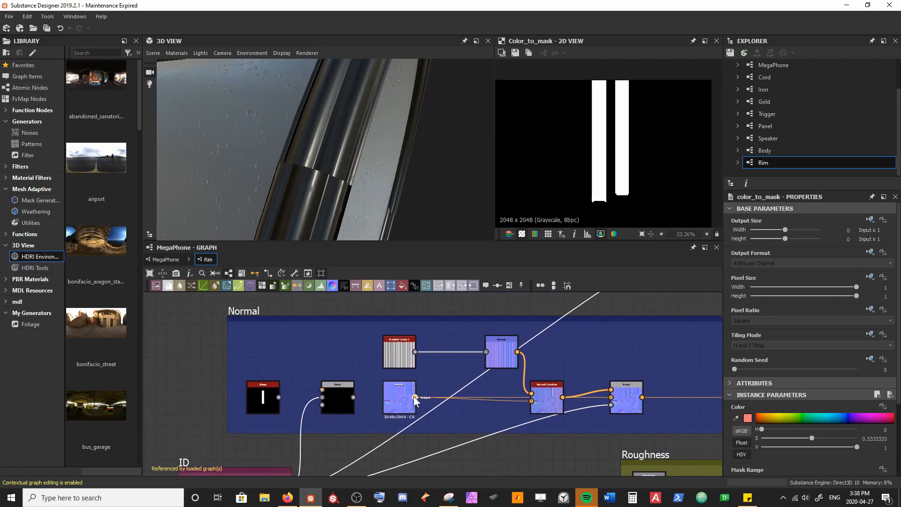
left_click_drag(405, 361, 349, 363)
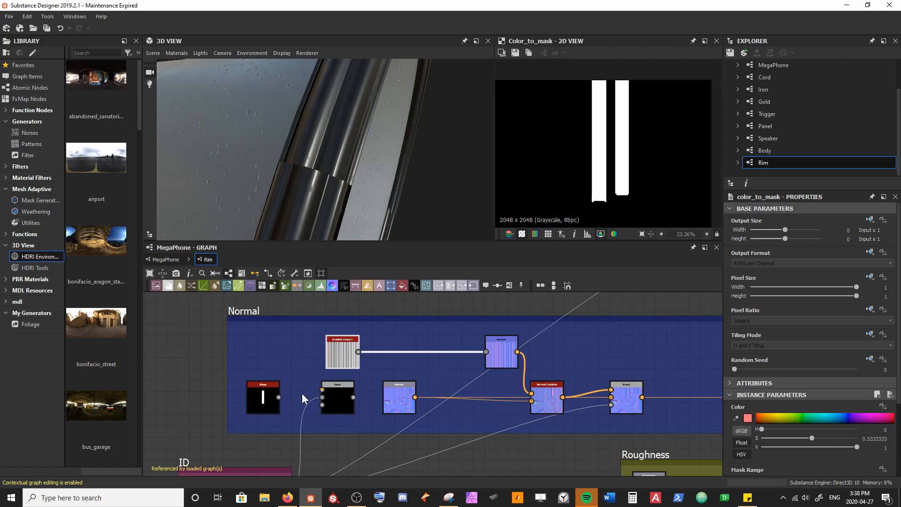
scroll(280, 396, "up", 2)
left_click_drag(280, 396, 341, 388)
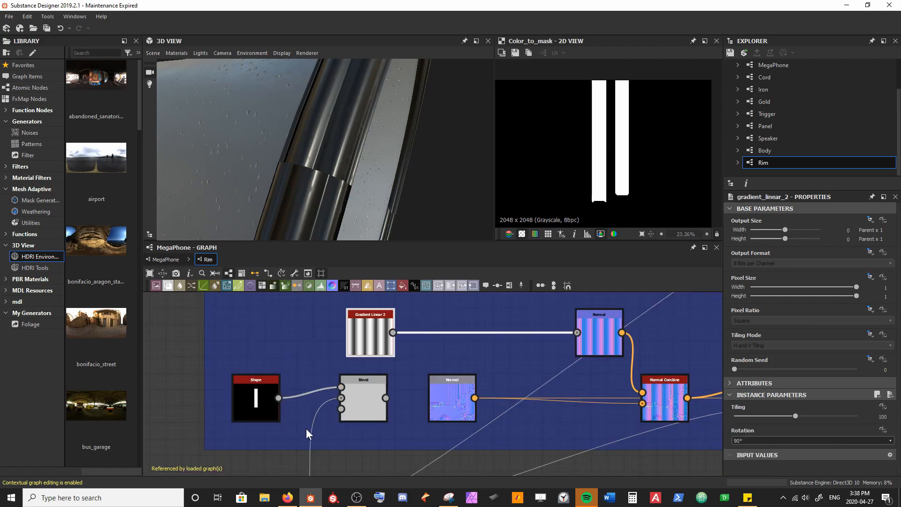
Step: Insert a Transformation 2D node between the Shape and Blend nodes
scroll(307, 426, "down", 3)
left_click_drag(243, 403, 222, 407)
key("space")
type("tra")
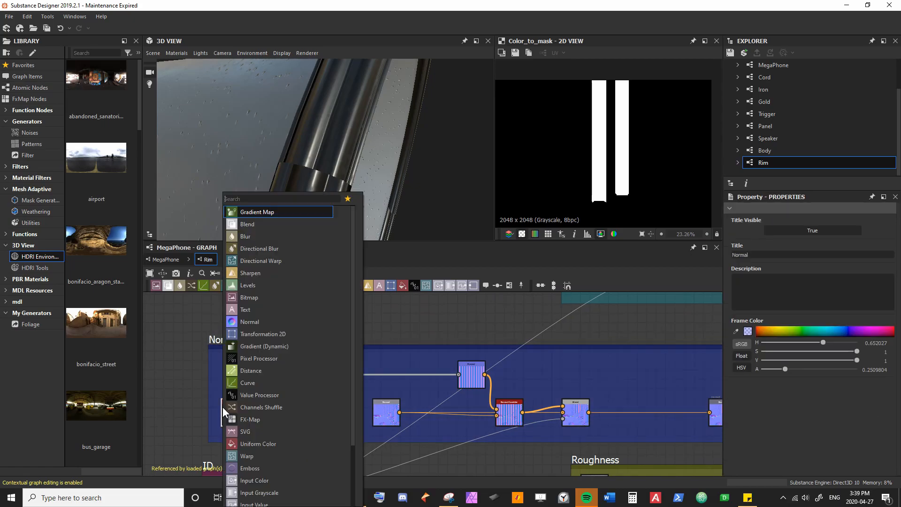
key("Return")
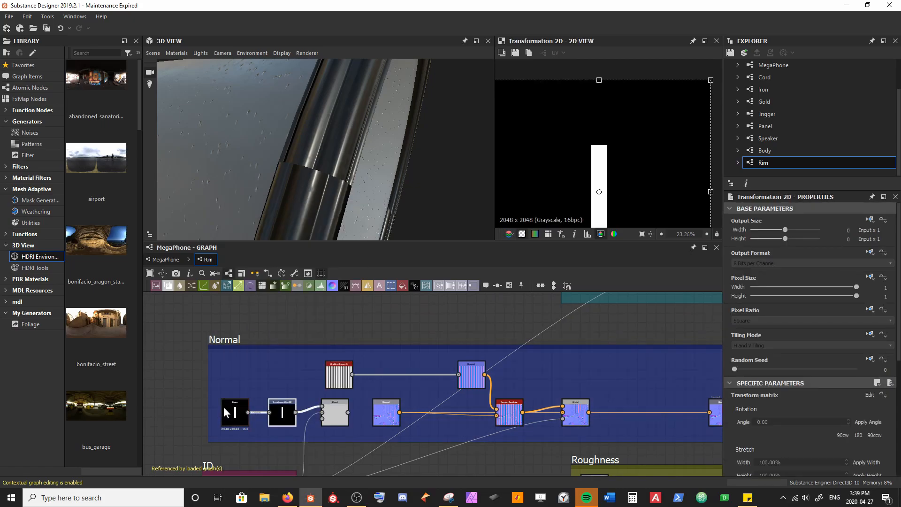
middle_click_drag(469, 358, 465, 308)
Step: Set the blending mode of the Blend that combines the Shape and the colour mask to Subtract
double_click(368, 357)
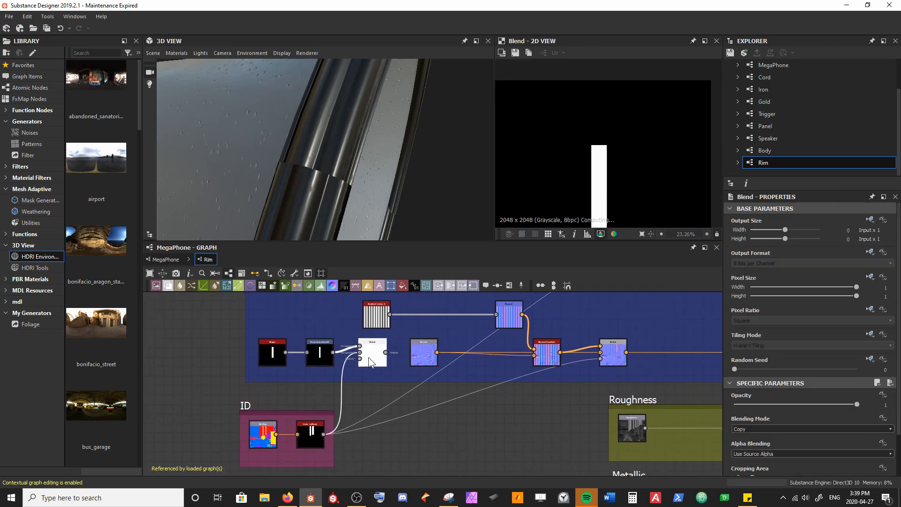
key("f")
scroll(586, 179, "up", 1)
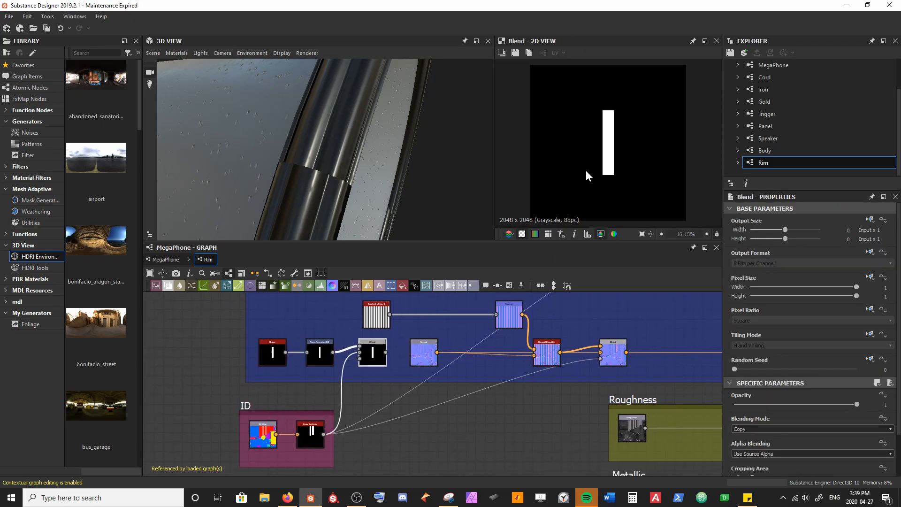
left_click(742, 427)
left_click(747, 449)
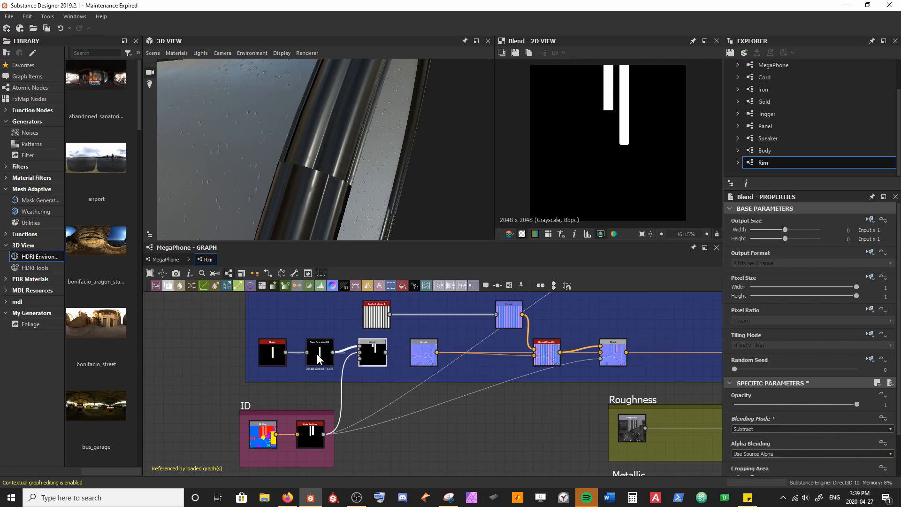
Step: Compare the mask previews, delete the Transformation 2D node after the Shape, and move the Shape closer to the Blend
double_click(313, 436)
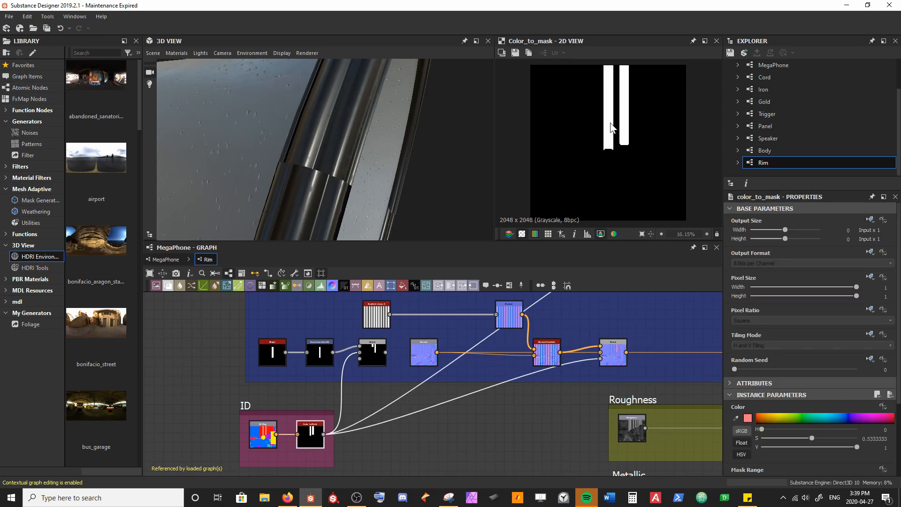
double_click(315, 353)
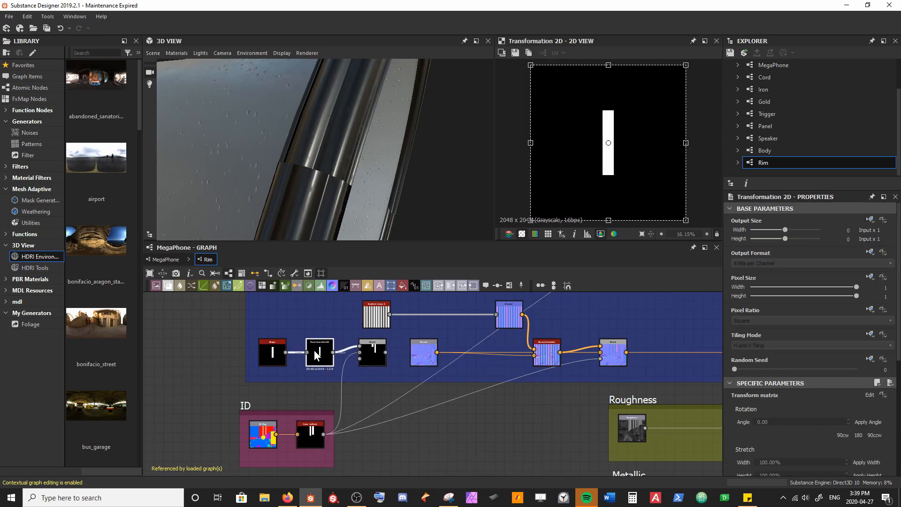
double_click(373, 350)
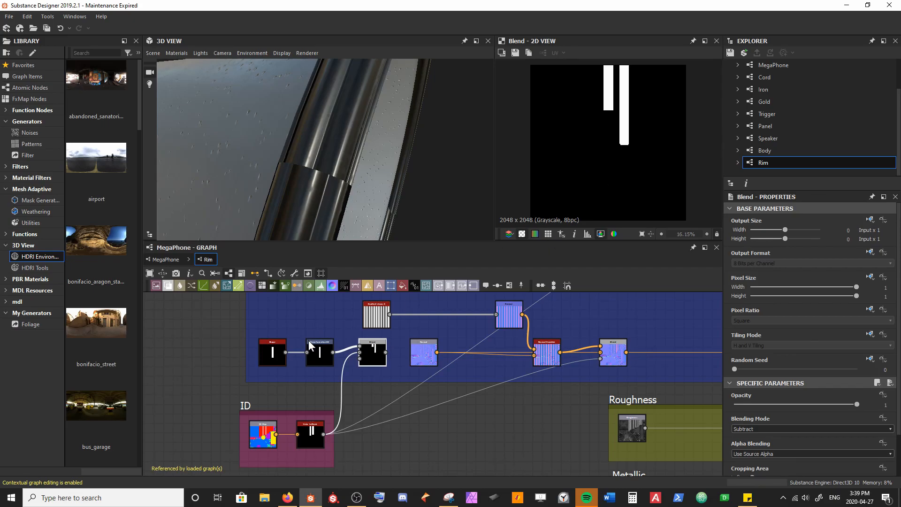
left_click(319, 351)
key("Delete")
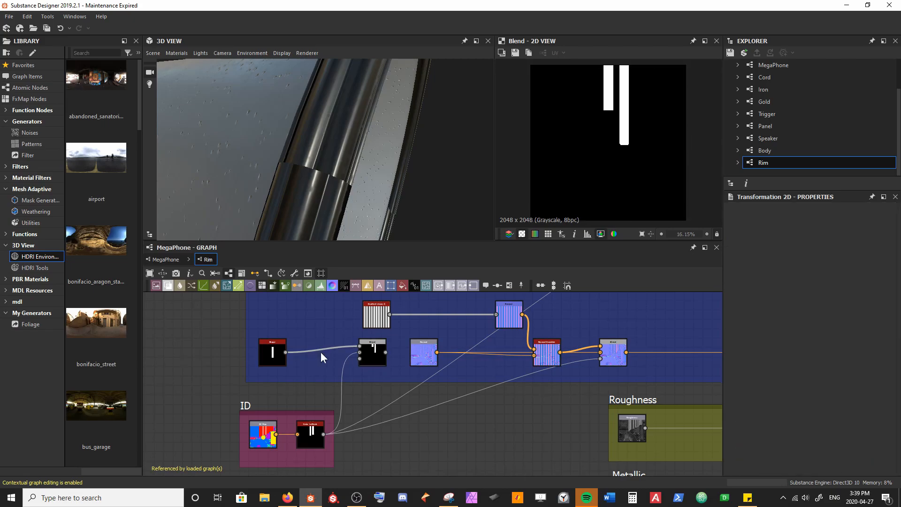
left_click_drag(274, 349, 317, 351)
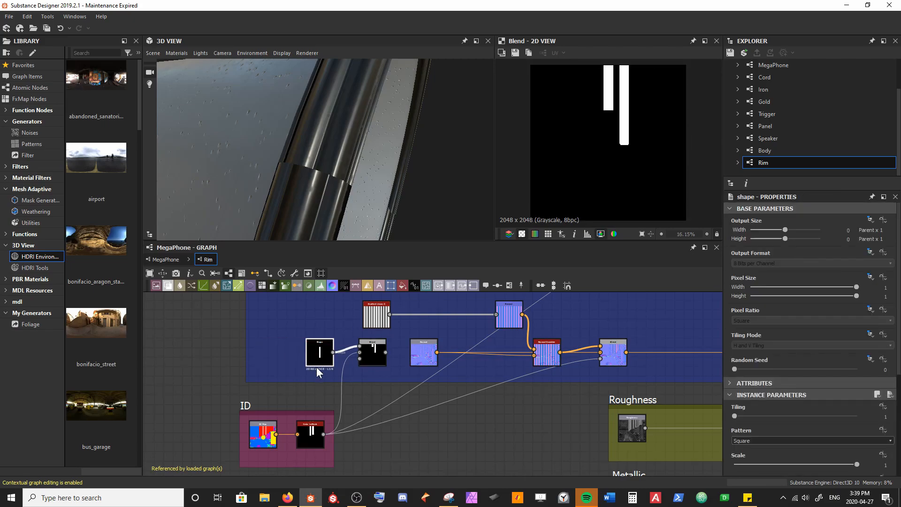
Step: Set the Shape node's Y size to 1 and check the subtracted mask in the 2D view
scroll(815, 422, "down", 2)
left_click_drag(795, 438, 857, 441)
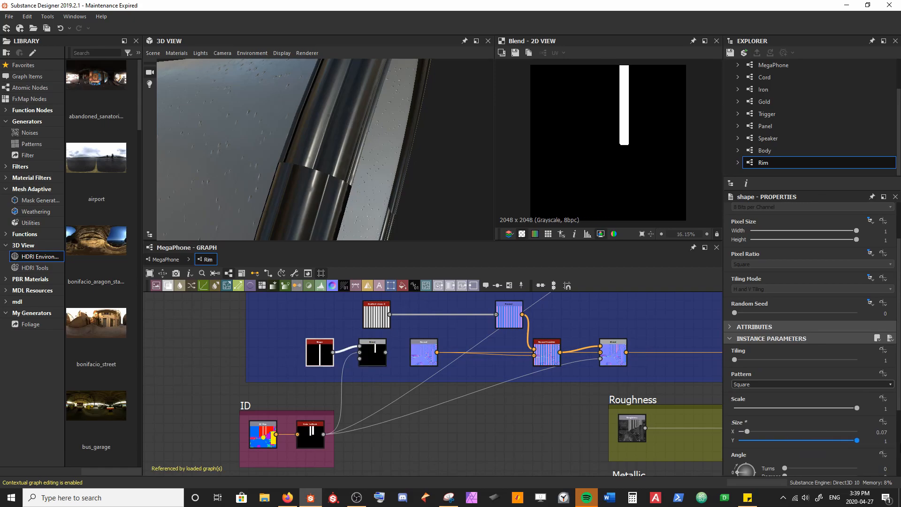
middle_click_drag(380, 373, 336, 380)
left_click(332, 365)
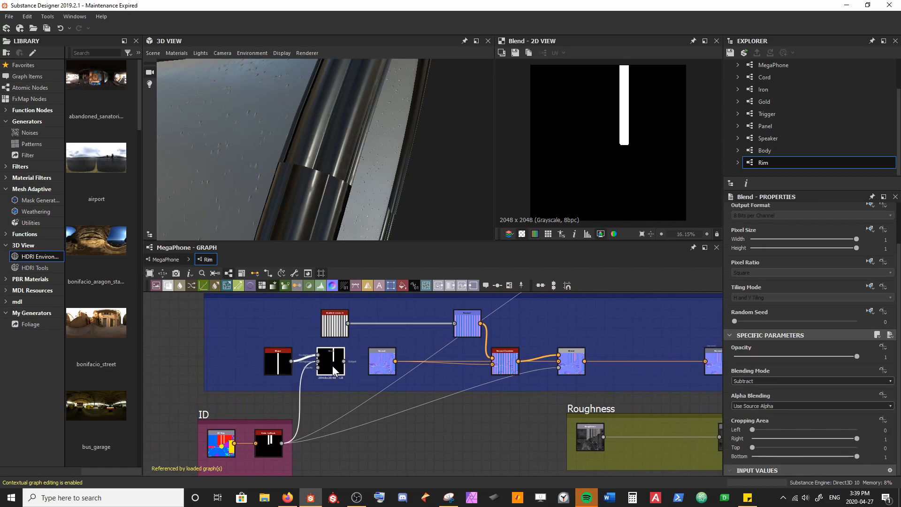
scroll(614, 115, "up", 3)
middle_click_drag(613, 115, 617, 182)
scroll(610, 142, "down", 1)
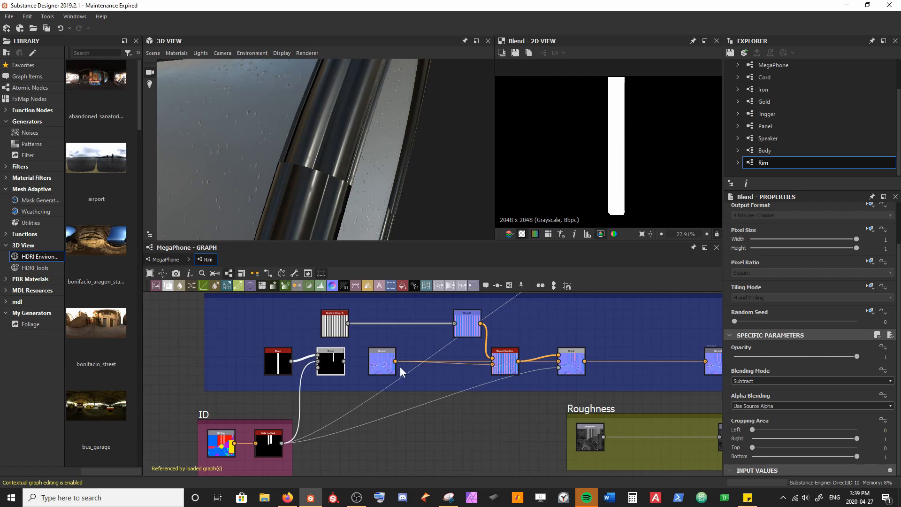
Step: Branch a Transformation 2D node off the Gradient Linear 2 output and place it above the link to the Normal node
scroll(387, 351, "up", 2)
middle_click_drag(360, 345, 393, 398)
left_click_drag(353, 378, 336, 297)
type("transform")
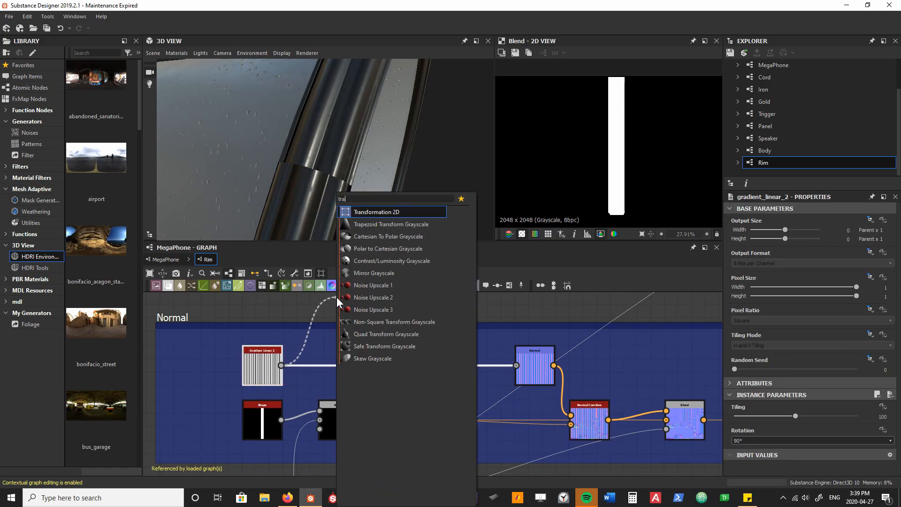
key("Return")
left_click_drag(345, 308, 328, 335)
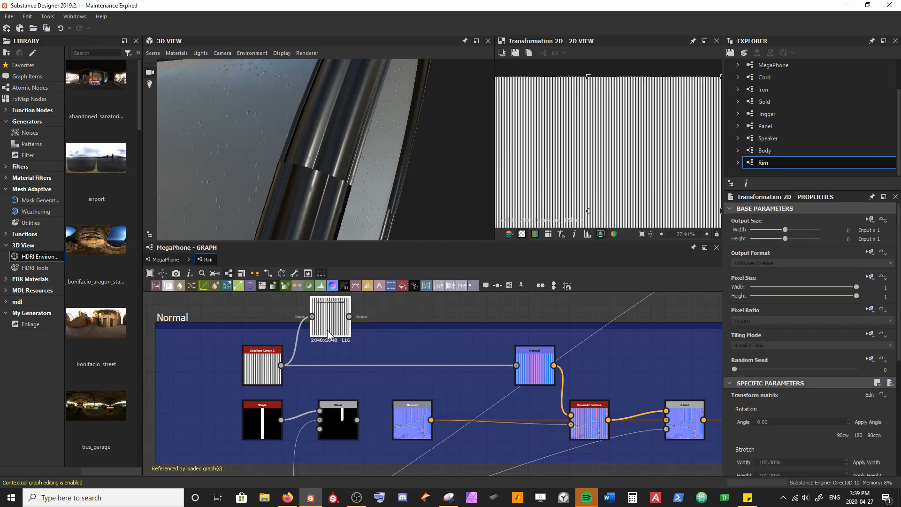
Step: Insert a Blend node between Gradient Linear 2 and its Normal node, with the Transformation 2D output as foreground
key("space")
type("blend")
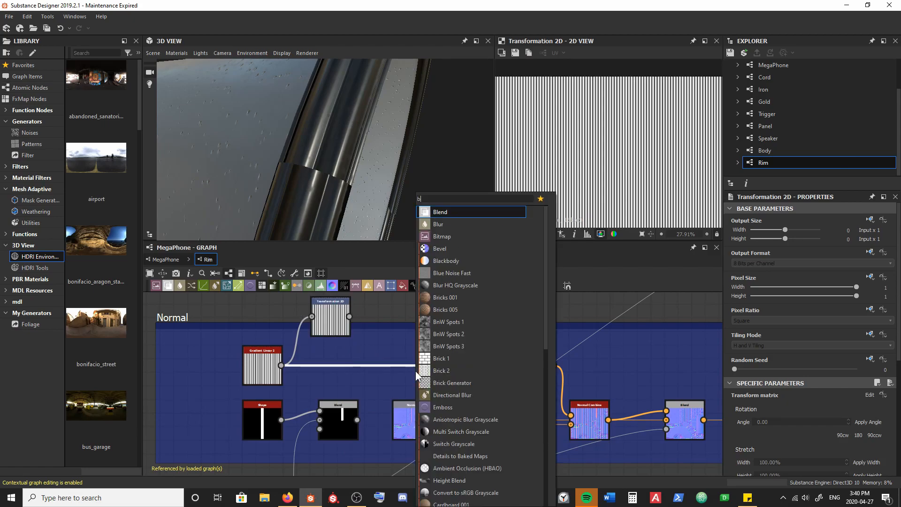
key("Return")
left_click_drag(349, 316, 413, 371)
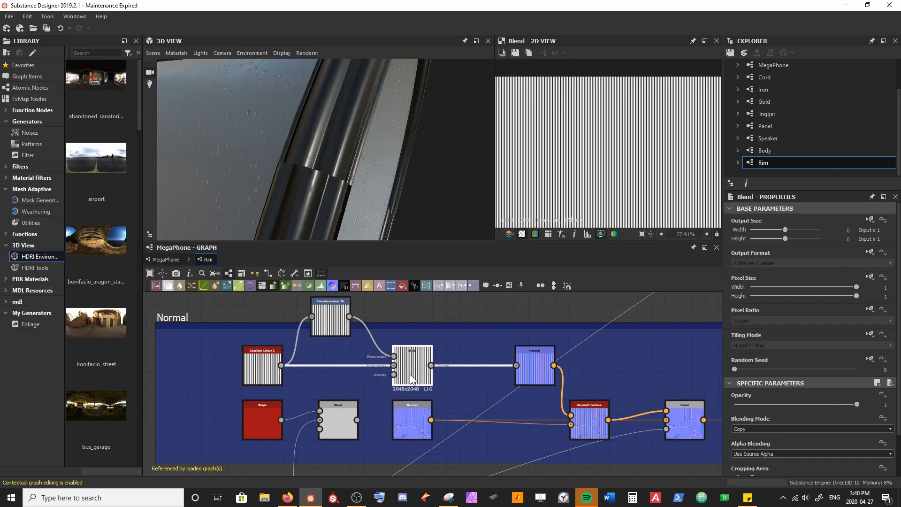
Step: Try offsetting the gradient's Transformation 2D node by about 0.2 in X, and undo the offset
left_click(323, 329)
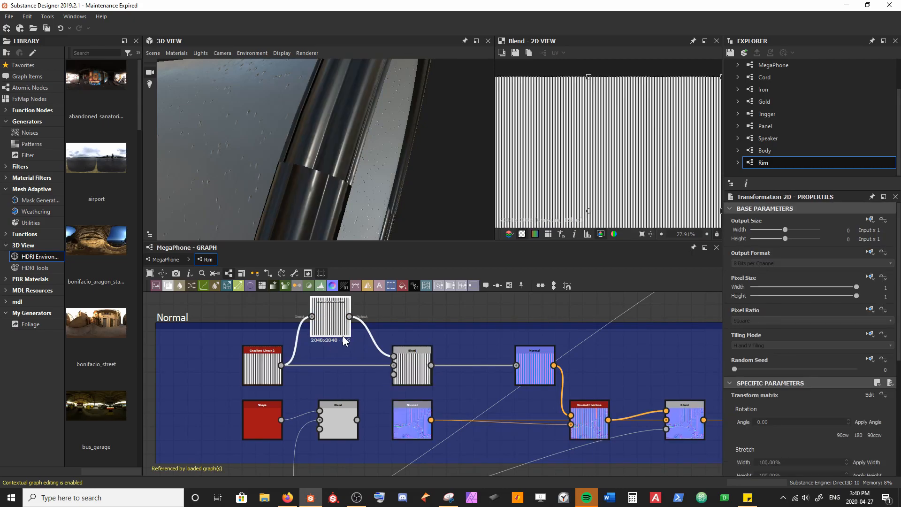
key("f")
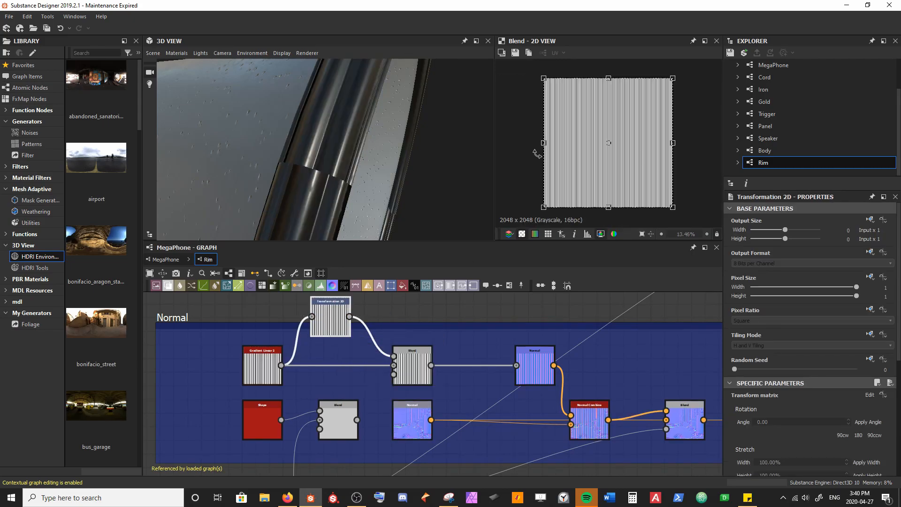
scroll(843, 410, "down", 3)
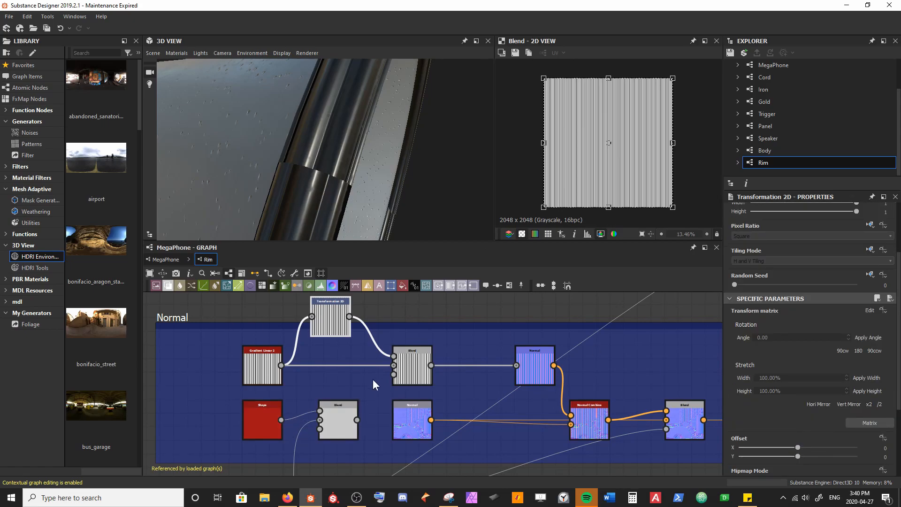
left_click_drag(798, 447, 814, 447)
left_click_drag(603, 187, 593, 187)
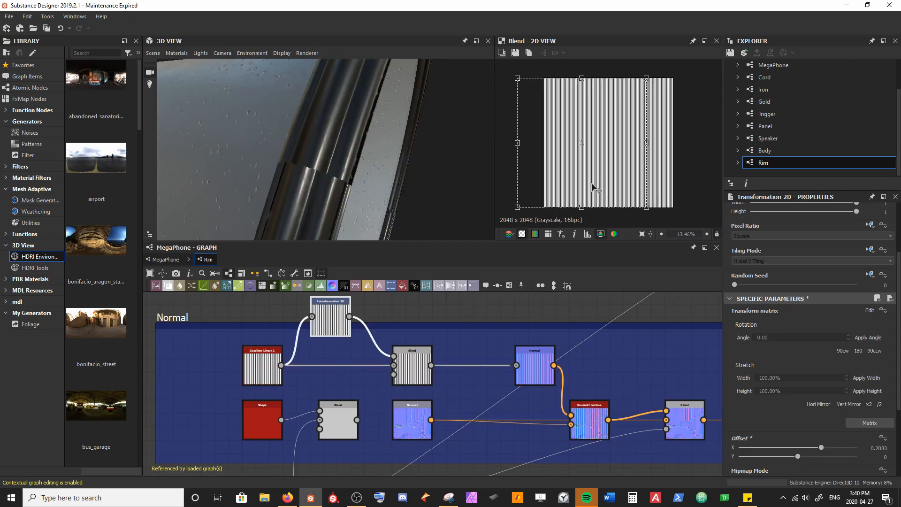
key("ctrl+z")
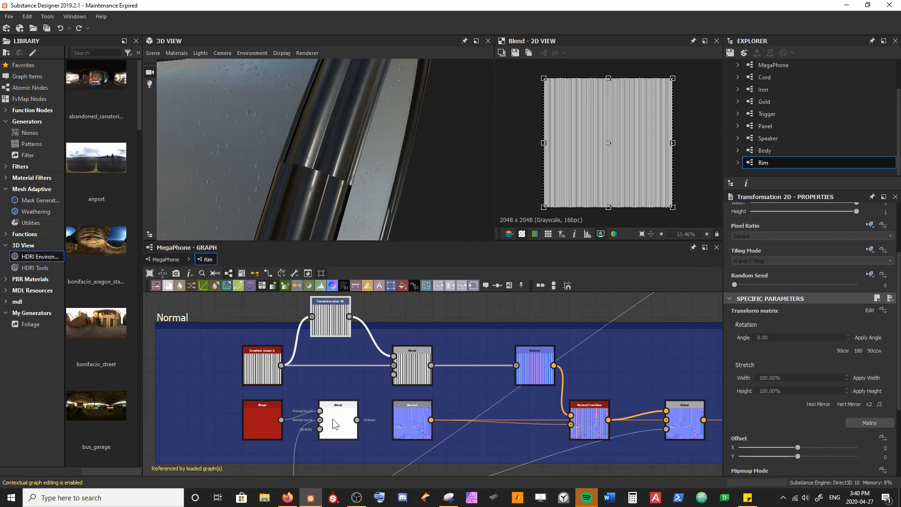
Step: Connect the subtracted mask Blend to the opacity input of the gradient Blend and select the gradient Blend
left_click(334, 420)
left_click_drag(357, 422, 393, 375)
left_click(397, 378)
left_click(412, 372)
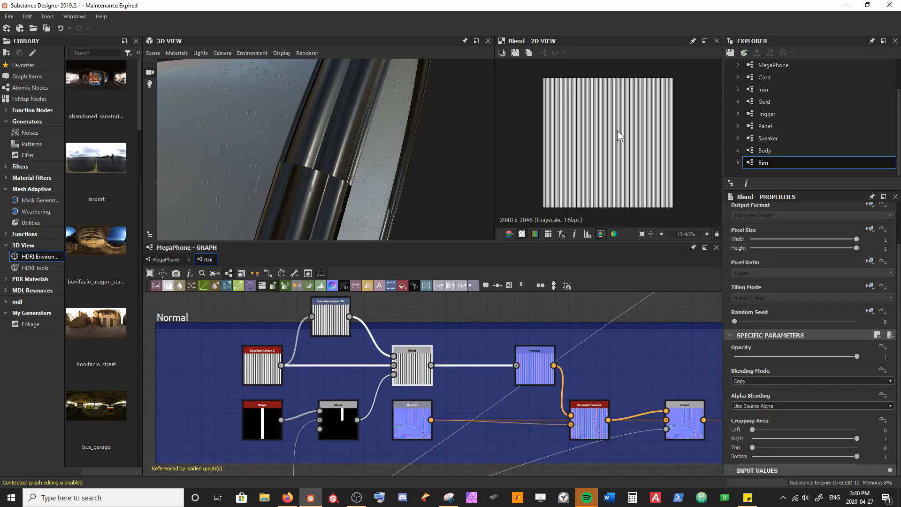
Step: Nudge the Transformation 2D stripes slightly sideways to line up the ridges across the rim's seam
scroll(616, 133, "up", 5)
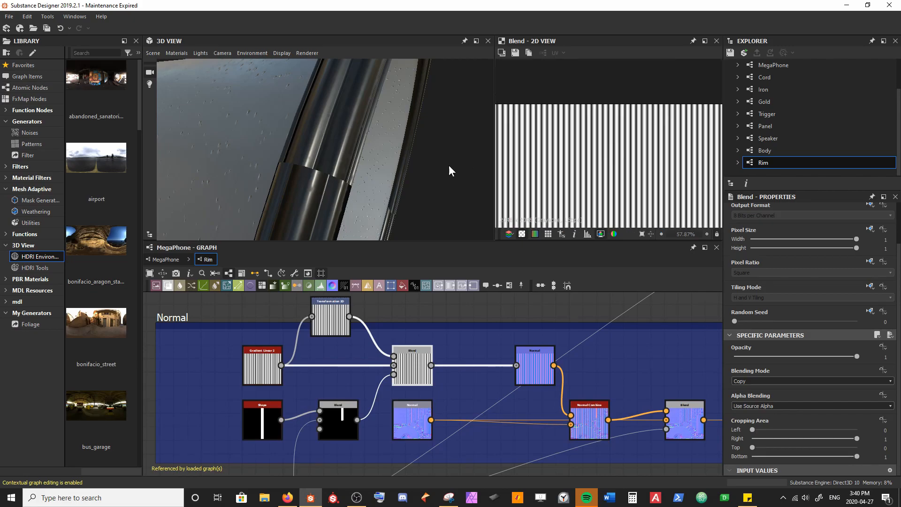
left_click(331, 319)
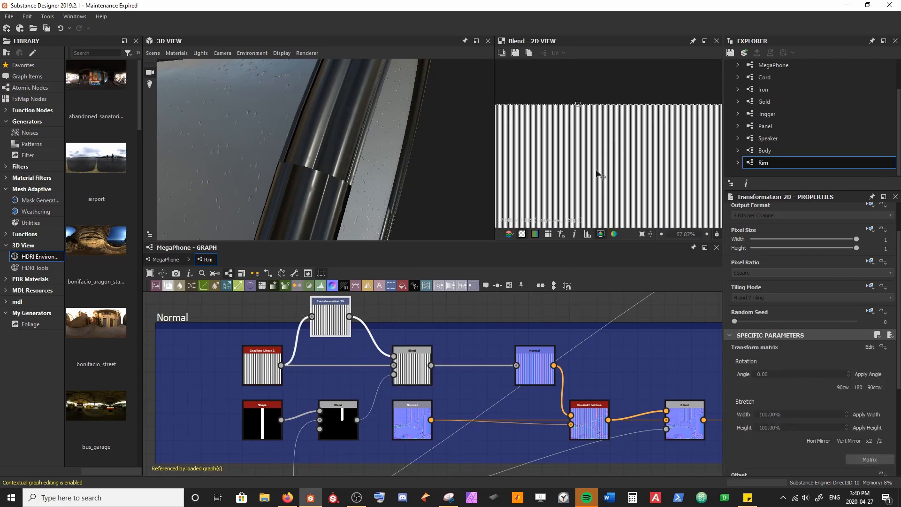
left_click_drag(596, 172, 593, 172)
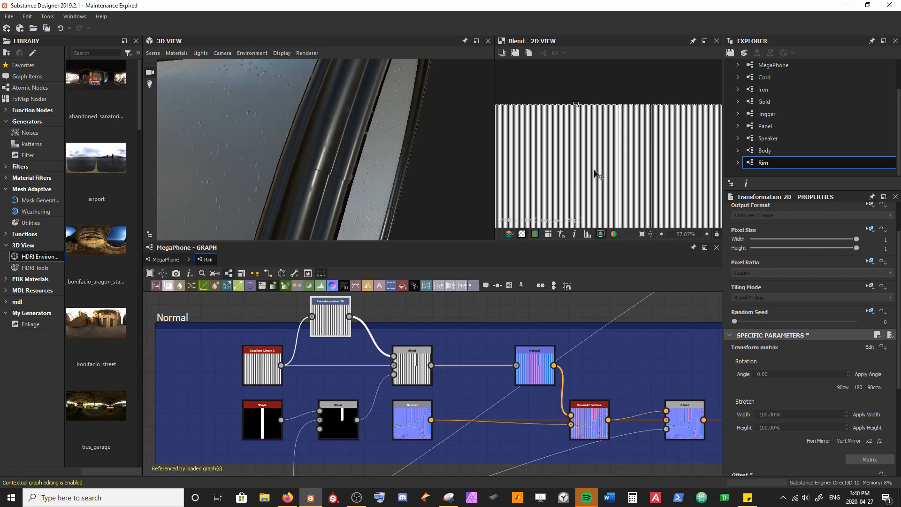
left_click_drag(593, 169, 594, 169)
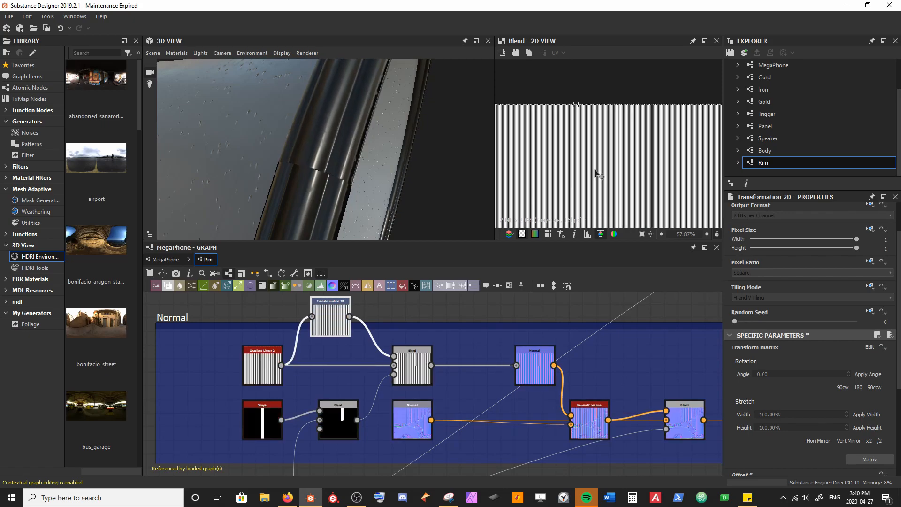
scroll(327, 184, "up", 3)
scroll(326, 184, "down", 2)
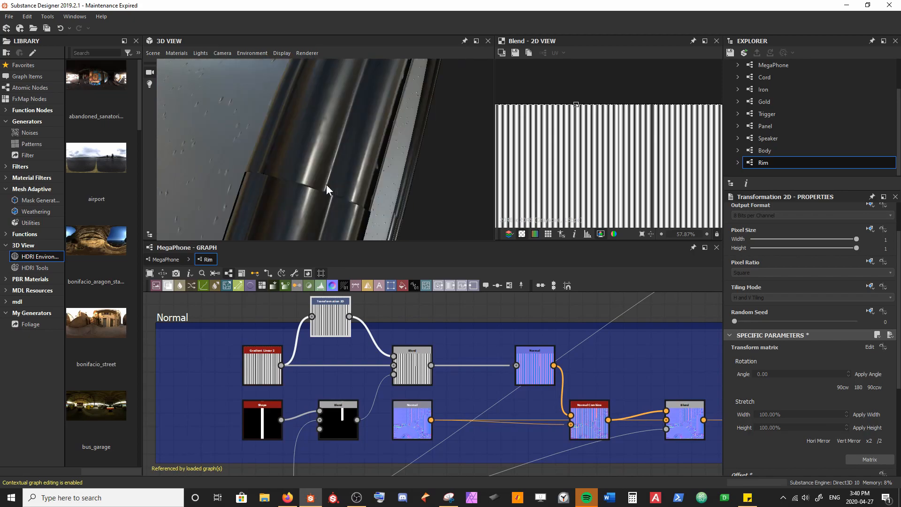
mouse_move(378, 201)
right_mouse_down("ctrl+shift")
mouse_move(361, 202)
mouse_move(384, 205)
right_mouse_up("ctrl+shift")
scroll(604, 160, "up", 3)
middle_click_drag(598, 124, 602, 145)
left_click_drag(601, 145, 608, 158)
Step: Set the Transformation 2D node's X offset to 0.00384
scroll(806, 362, "down", 3)
key("Return")
key("Tab")
type("0.00384")
key("Return")
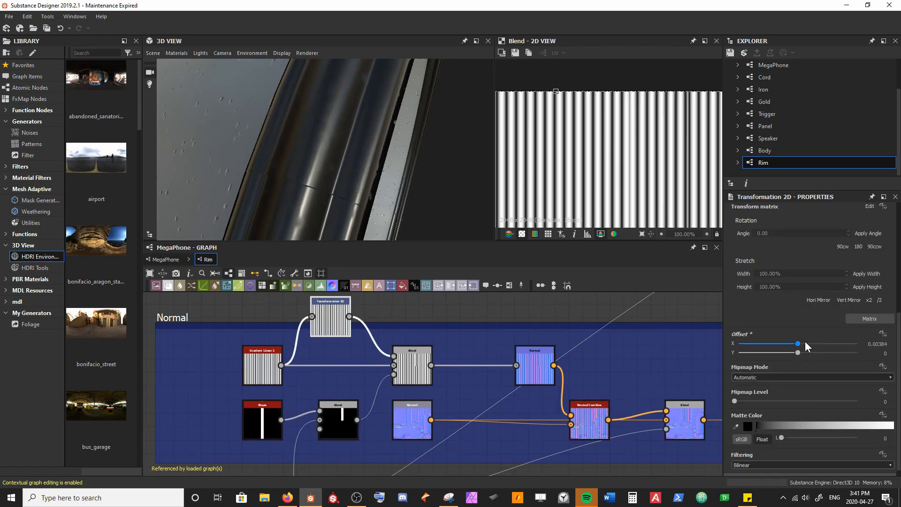
Step: Examine the ridge alignment at the rim's seam on the 3D model, close up and from the front
scroll(366, 184, "down", 5)
left_click_drag(369, 184, 369, 221)
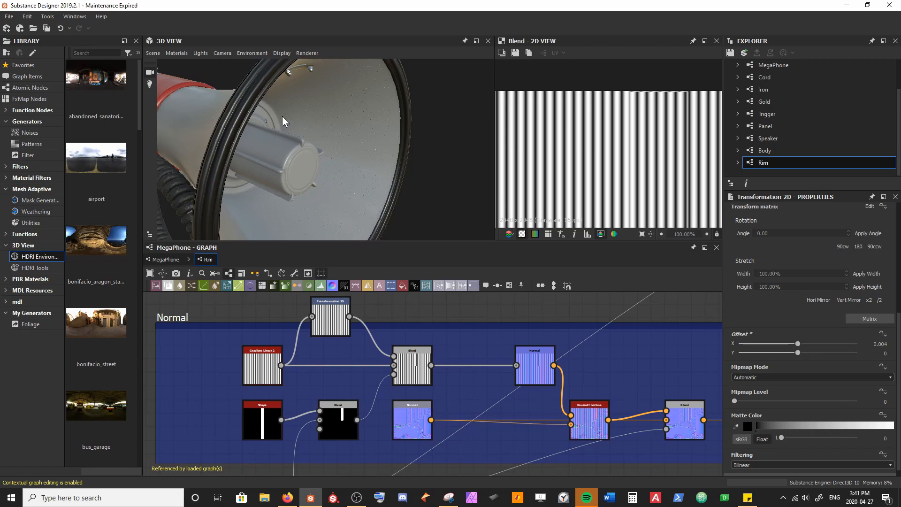
scroll(287, 124, "up", 5)
left_click_drag(310, 174, 305, 83)
scroll(351, 168, "down", 8)
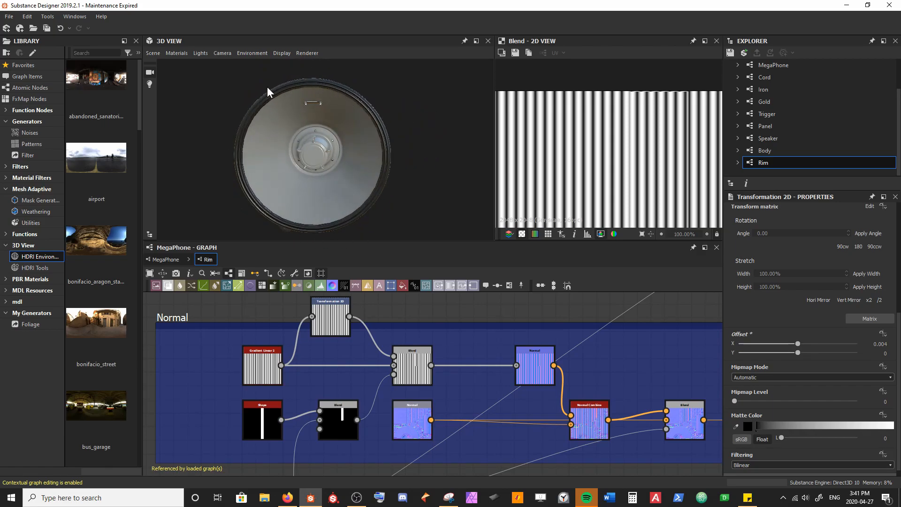
Step: Examine the gradient Blend's output and the masked seam edge in the Normal node's output
left_click(426, 372)
scroll(645, 111, "down", 5)
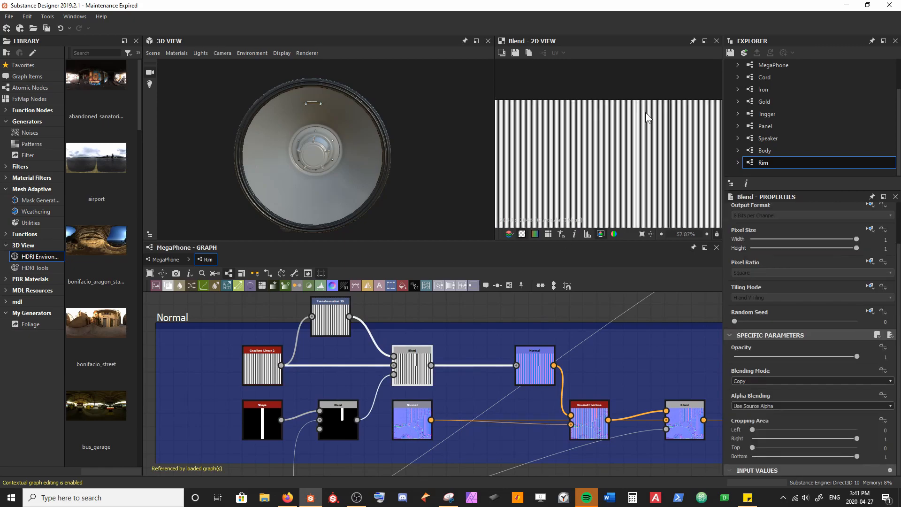
left_click(534, 371)
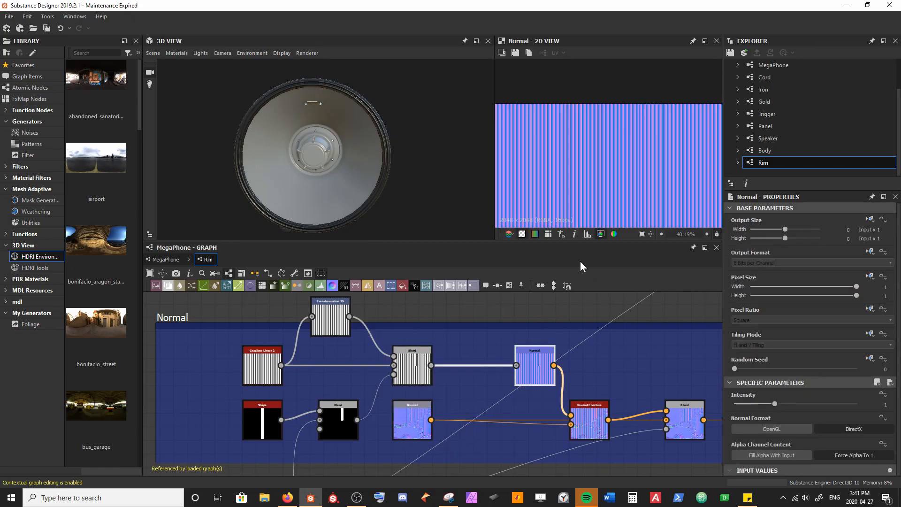
scroll(606, 135, "up", 9)
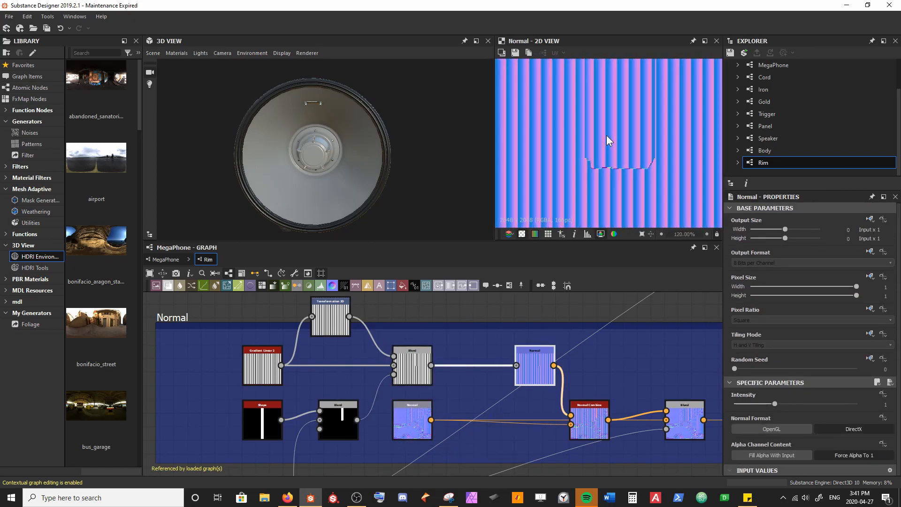
scroll(618, 170, "up", 2)
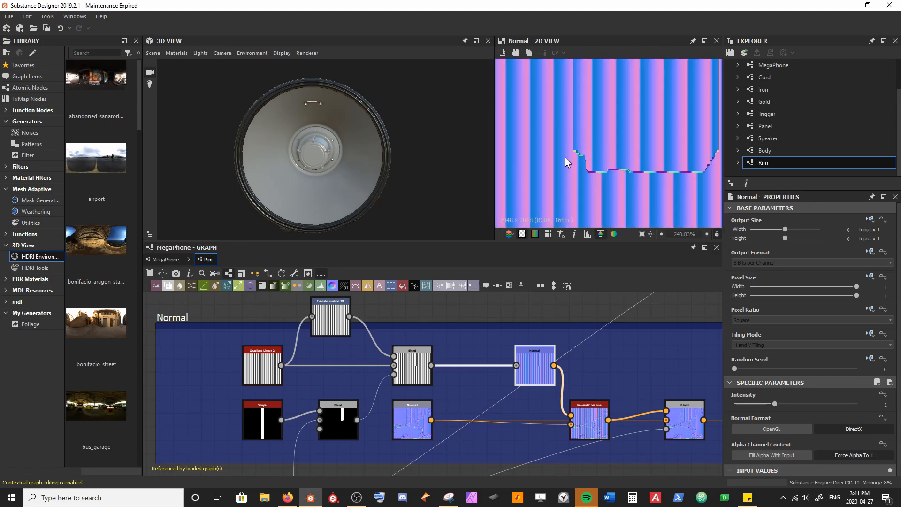
Step: Examine the finished rim ridges on the 3D model from several angles, up close and as a whole
left_click_drag(340, 117, 268, 105)
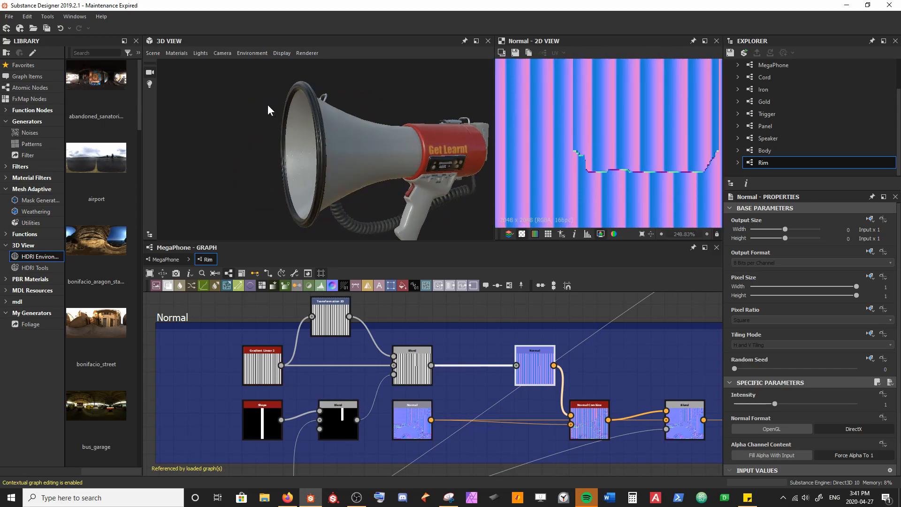
scroll(309, 183, "up", 2)
left_click_drag(308, 191, 359, 165)
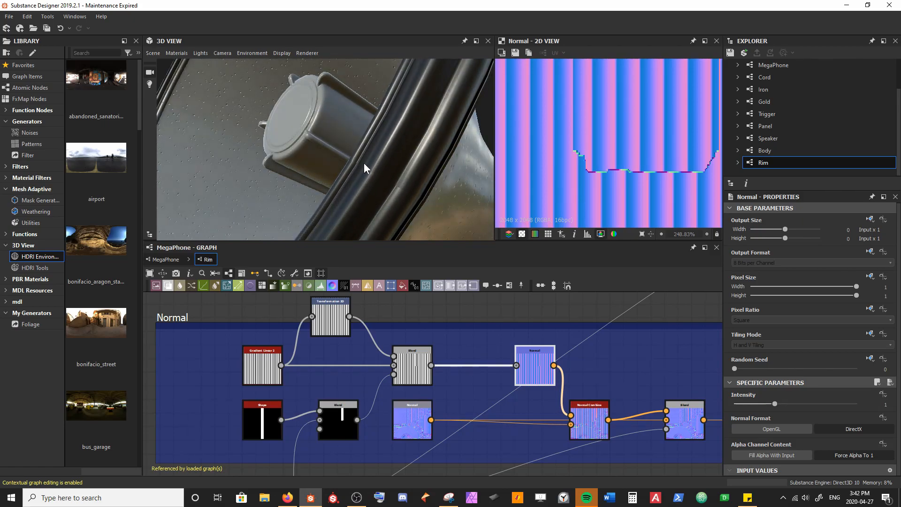
left_click_drag(429, 198, 331, 196)
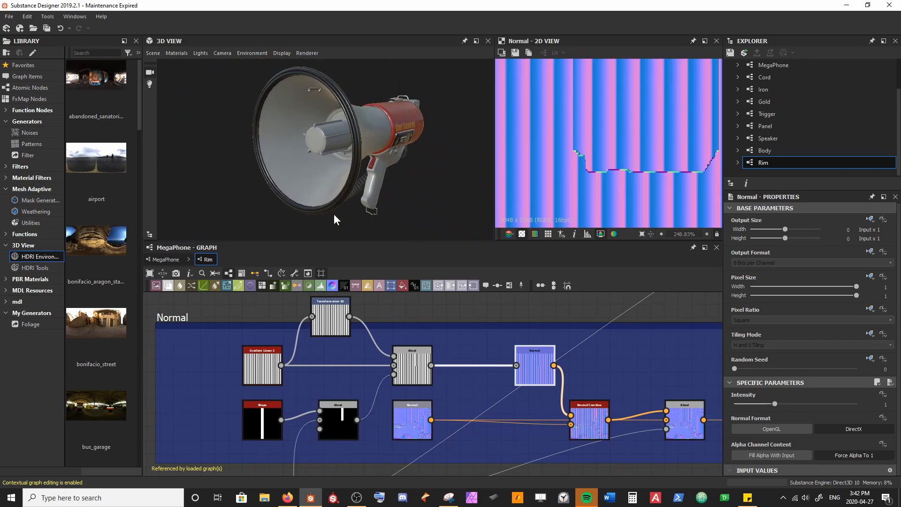
scroll(374, 344, "down", 1)
scroll(374, 343, "down", 2)
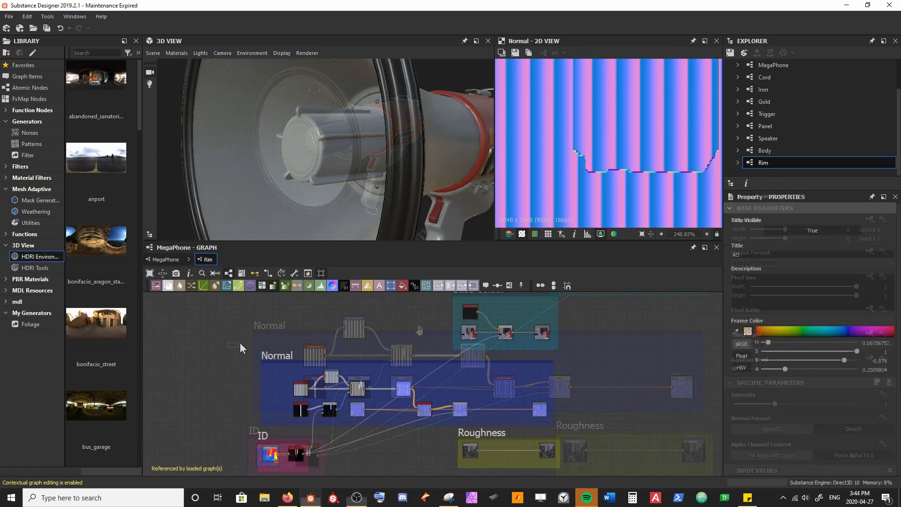
left_click_drag(336, 97, 296, 115)
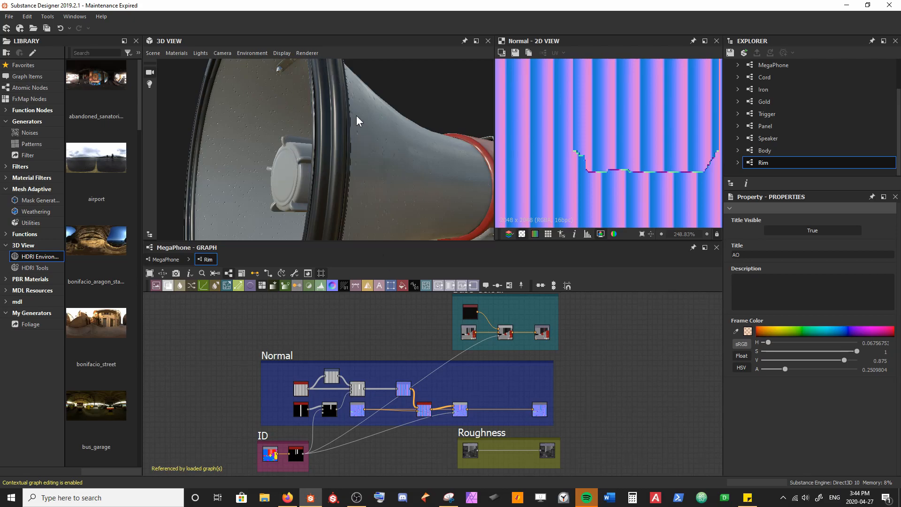
scroll(331, 156, "down", 8)
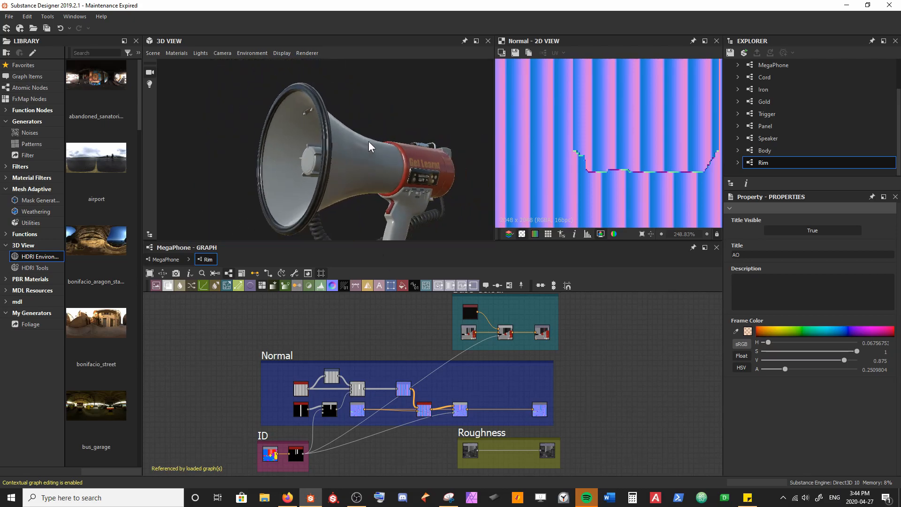
mouse_move(371, 146)
left_mouse_down()
mouse_move(367, 169)
mouse_move(342, 184)
mouse_move(265, 183)
mouse_move(275, 179)
mouse_move(282, 34)
mouse_move(321, 165)
mouse_move(371, 156)
left_mouse_up()
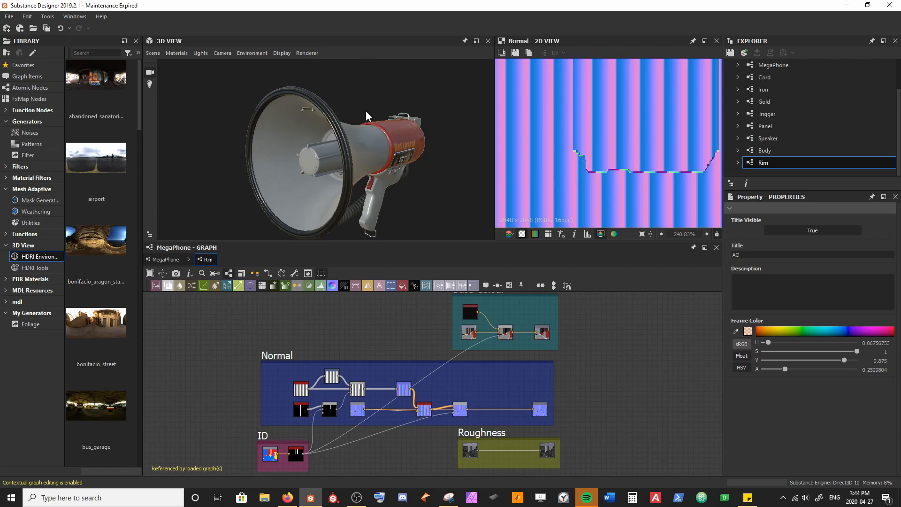
Step: Reposition and widen the Roughness frame, and move its input node away from the output to make room
middle_click_drag(513, 429, 337, 358)
left_click_drag(338, 357, 387, 370)
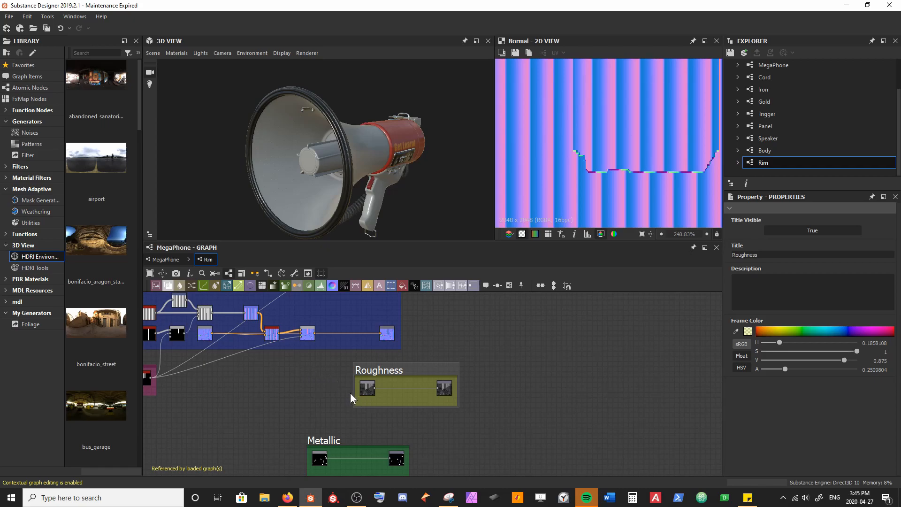
left_click_drag(353, 392, 292, 392)
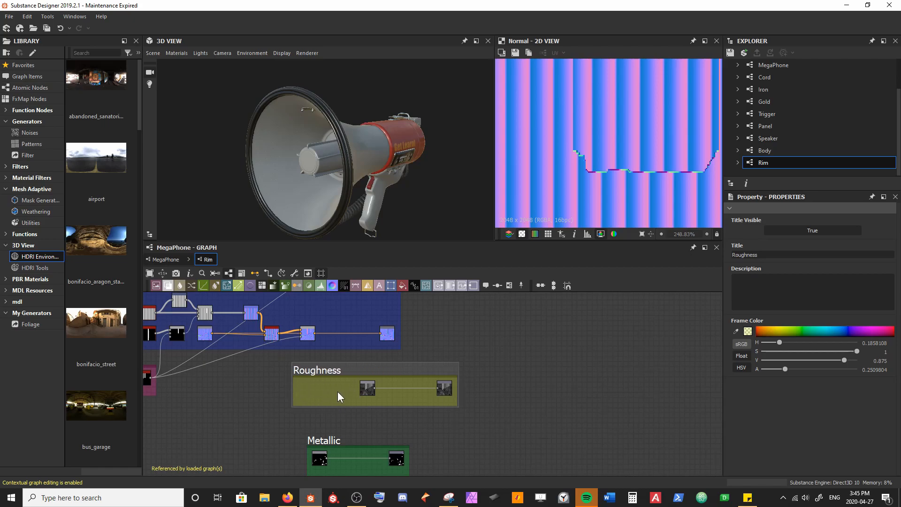
left_click_drag(367, 390, 313, 388)
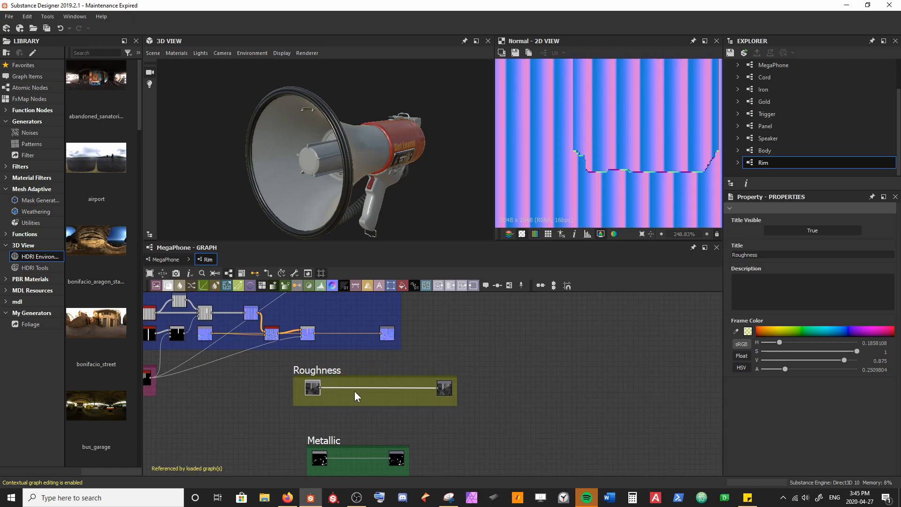
Step: Add a Curvature Smooth node fed by the final normal Blend's output
scroll(355, 393, "up", 3)
left_click_drag(230, 305, 280, 358)
type("curva")
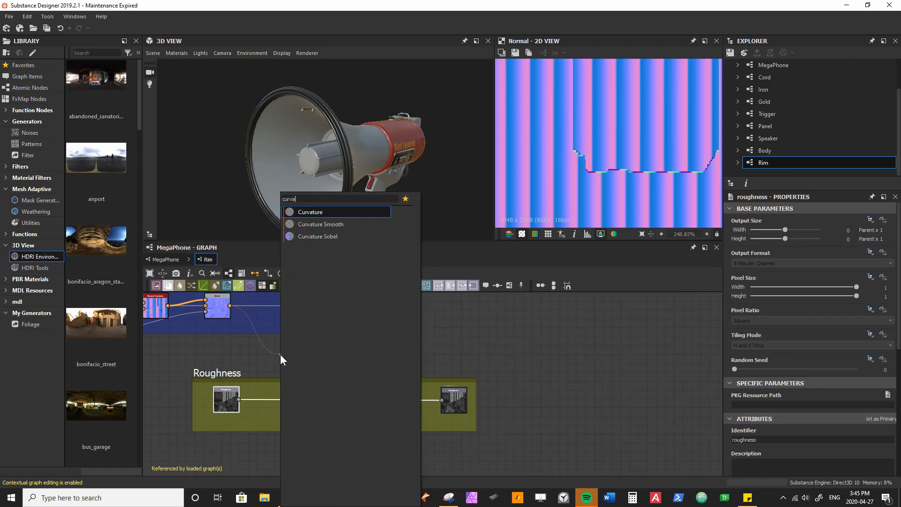
key("Down")
key("Return")
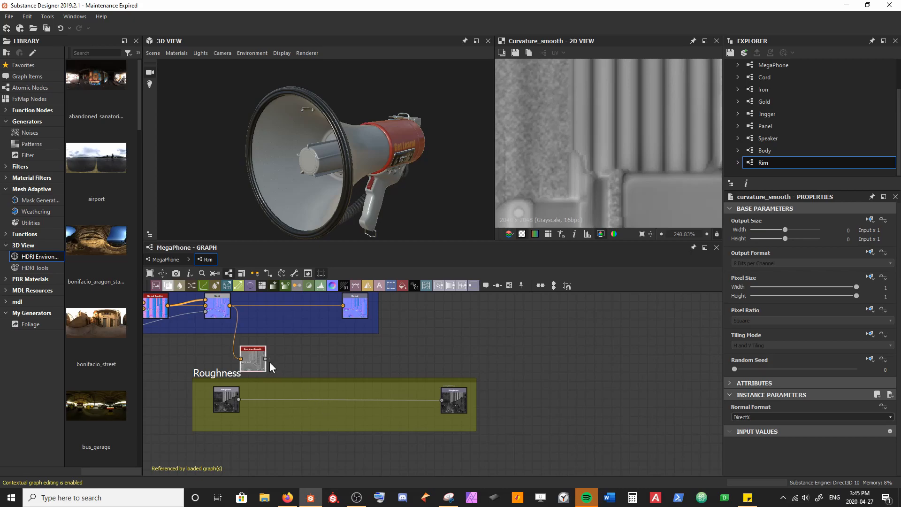
Step: Extend the Roughness frame downward, lower its input and output nodes, and place the Curvature Smooth node inside the frame
left_click_drag(280, 430, 281, 469)
left_click_drag(230, 436, 443, 437)
left_click_drag(252, 361, 261, 413)
middle_click_drag(302, 406, 304, 330)
Step: Insert a Blend node between the roughness input and output, and connect Curvature Smooth to its foreground input
scroll(305, 331, "up", 1)
left_click(330, 378)
key("space")
type("b")
key("Return")
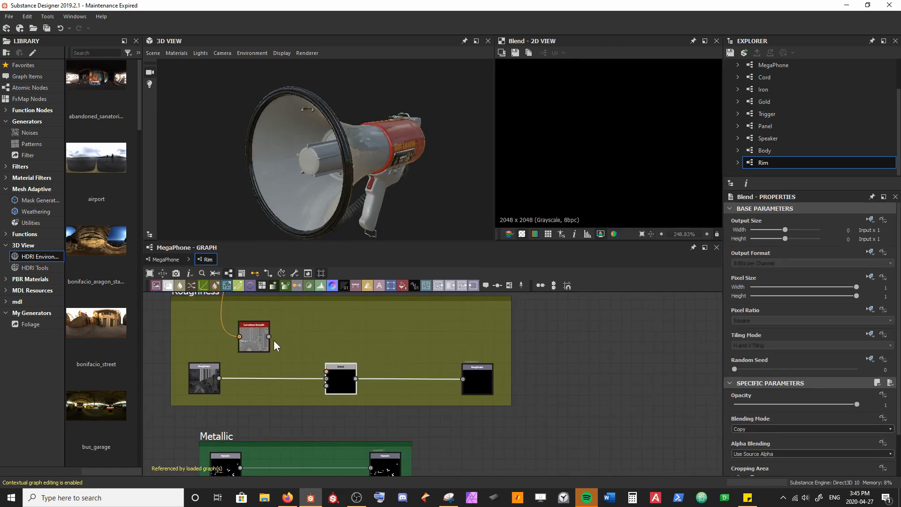
left_click_drag(270, 337, 378, 382)
Step: Insert a Levels node between Curvature Smooth and the roughness Blend, and align it beside Curvature Smooth
left_click(297, 340)
key("space")
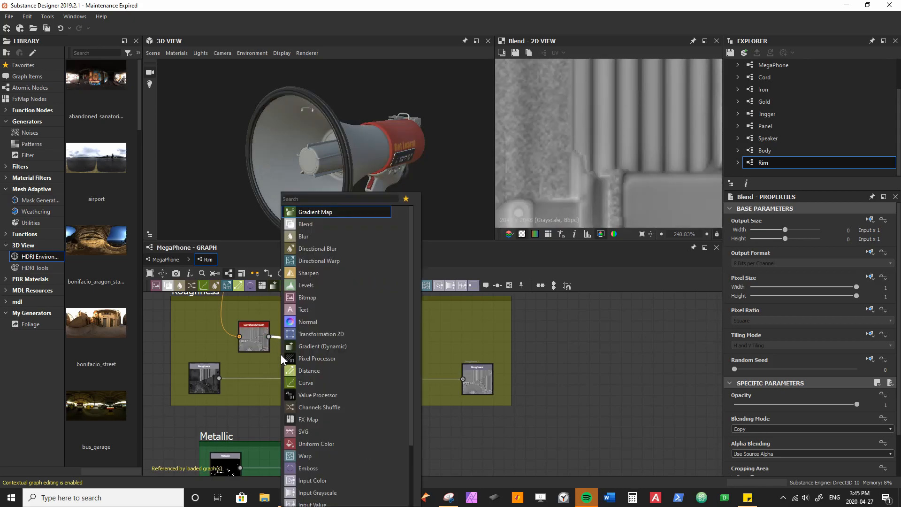
type("leve")
key("Return")
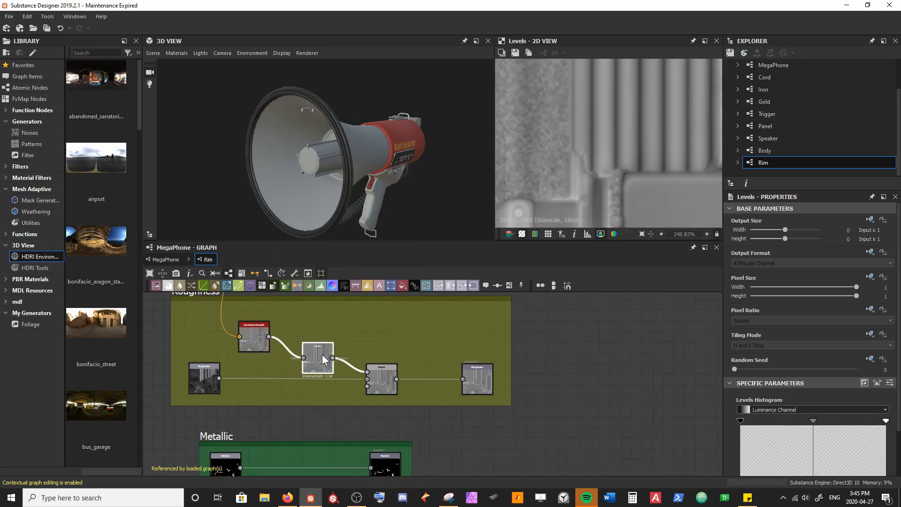
left_click_drag(328, 360, 318, 339)
Step: Invert the curvature in the Levels node by swapping its black and white input points
scroll(356, 149, "up", 5)
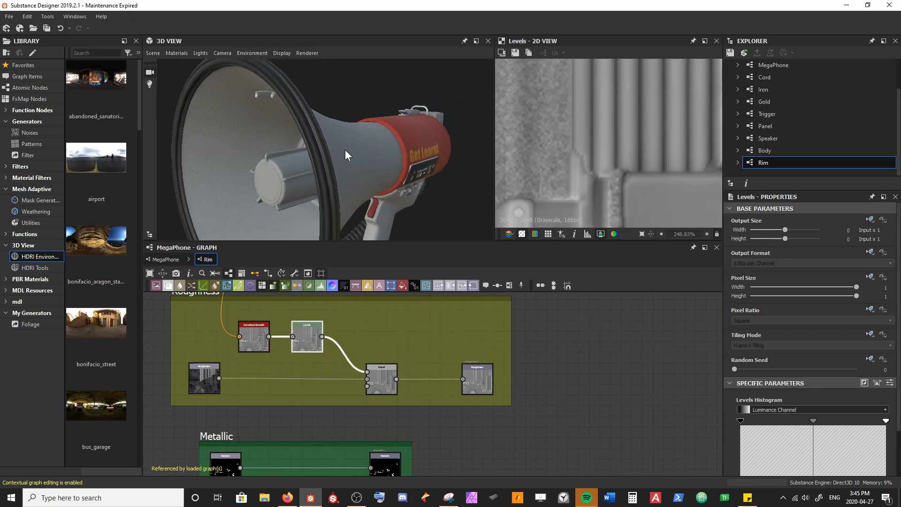
left_click_drag(345, 151, 317, 142)
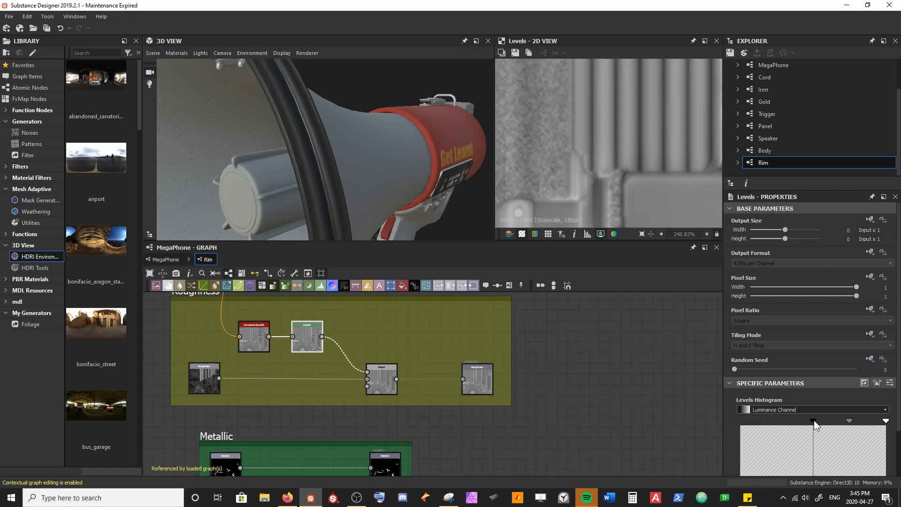
left_click_drag(884, 420, 813, 421)
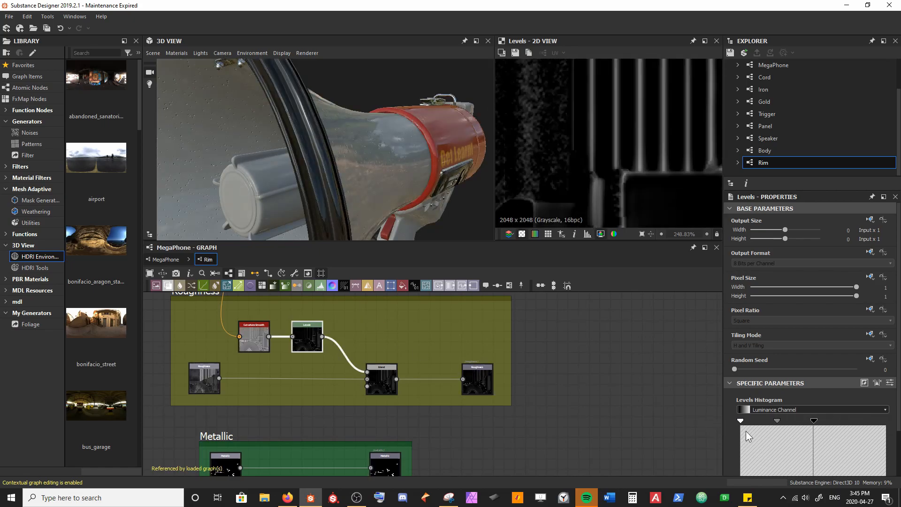
left_click_drag(813, 420, 886, 421)
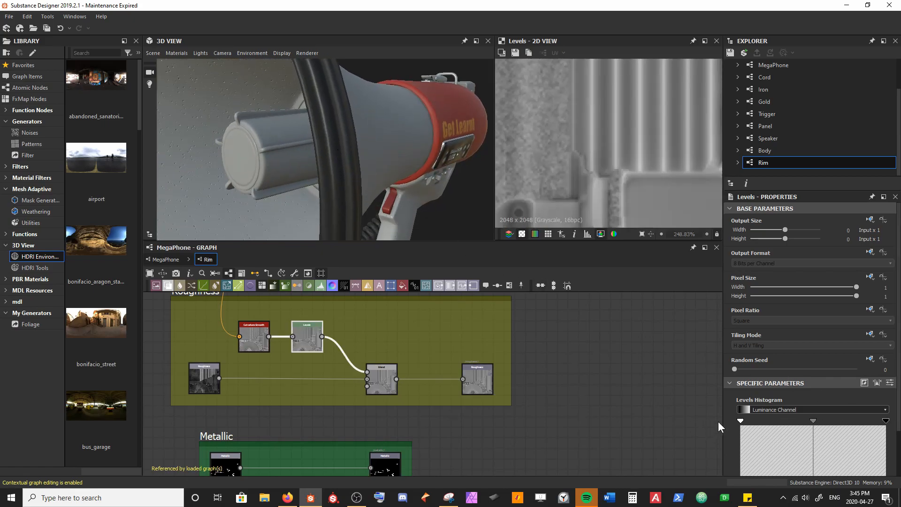
Step: Narrow the Levels node's output range slightly, shift the midtone, and bring both input points inward for more contrast
scroll(752, 445, "down", 2)
left_click_drag(743, 451, 754, 451)
left_click_drag(880, 453, 877, 453)
left_click_drag(813, 368, 806, 368)
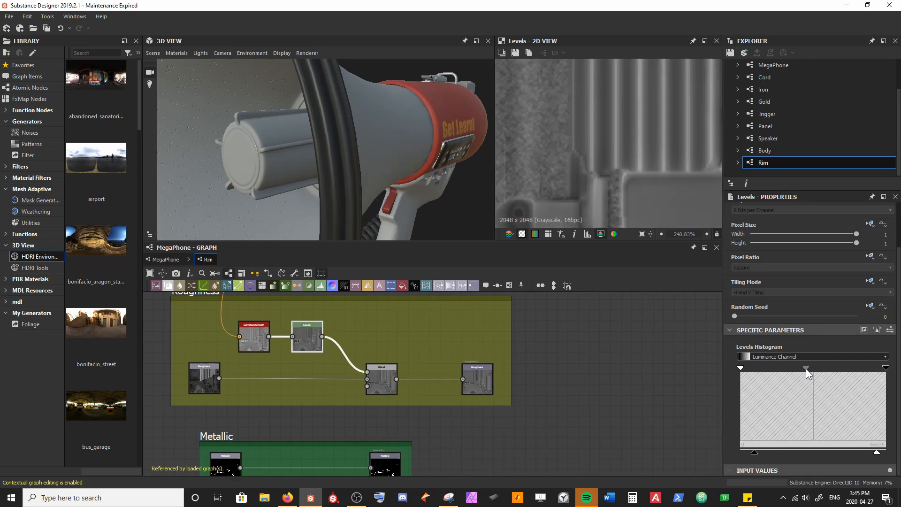
left_click_drag(741, 368, 758, 368)
left_click_drag(885, 368, 866, 368)
Step: Connect the ID mask to the roughness Blend's opacity input so the change affects only the rim
left_click_drag(378, 103, 368, 141)
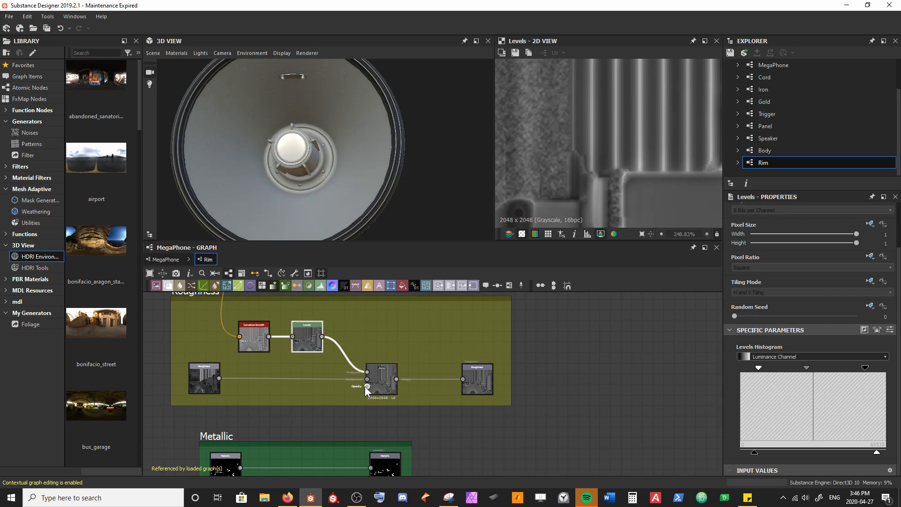
scroll(364, 386, "down", 5)
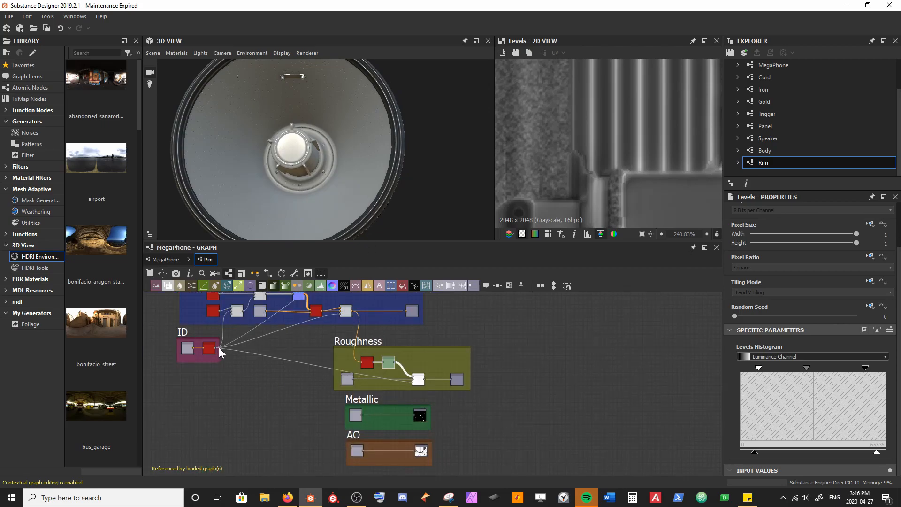
mouse_move(367, 184)
left_mouse_down()
mouse_move(347, 192)
mouse_move(344, 212)
mouse_move(353, 168)
mouse_move(364, 181)
left_mouse_up()
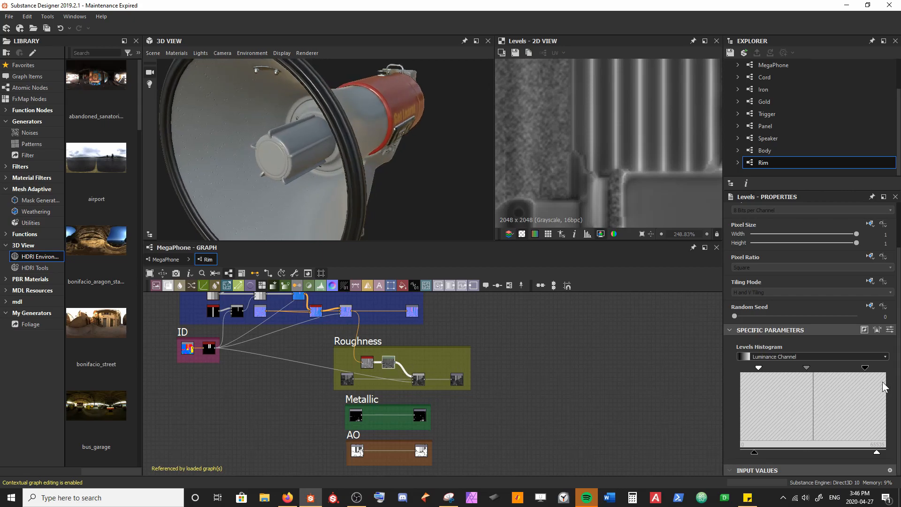
Step: Fine-tune the Levels node's black input point and midtone while checking the rim's roughness on the model
mouse_move(864, 368)
left_mouse_down()
mouse_move(849, 369)
mouse_move(858, 368)
left_mouse_up()
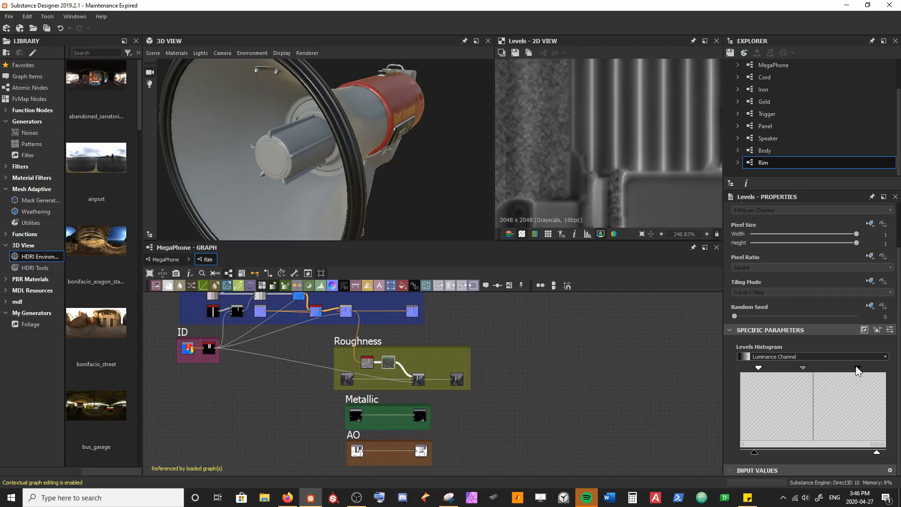
left_click_drag(335, 184, 310, 183)
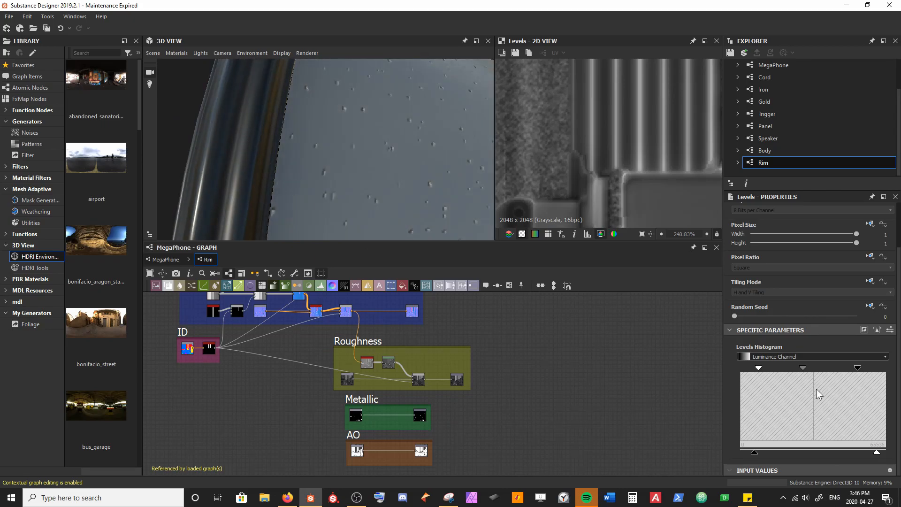
left_click_drag(804, 368, 804, 367)
left_click_drag(859, 368, 862, 367)
scroll(337, 139, "down", 5)
left_click_drag(337, 140, 338, 104)
scroll(429, 137, "down", 2)
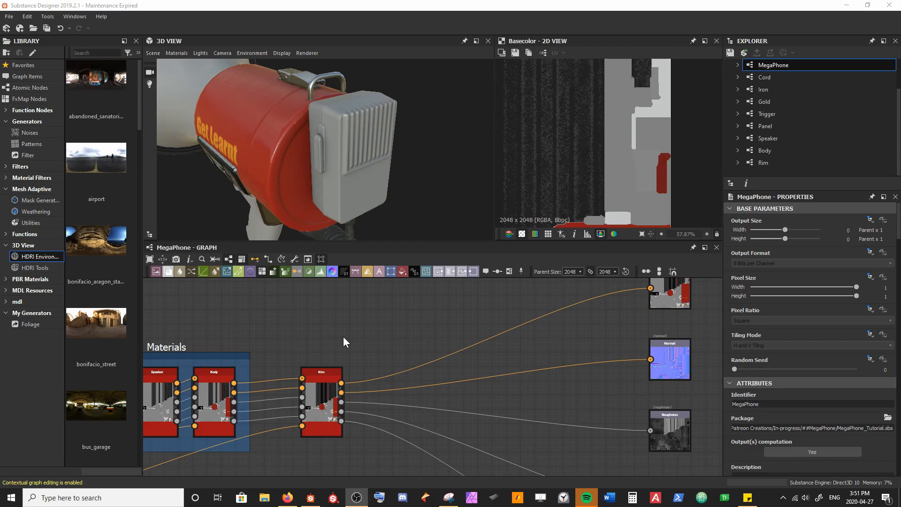
Step: Add the Walkie graph as a node beside the Rim node in the MegaPhone graph
left_click_drag(406, 154, 389, 139)
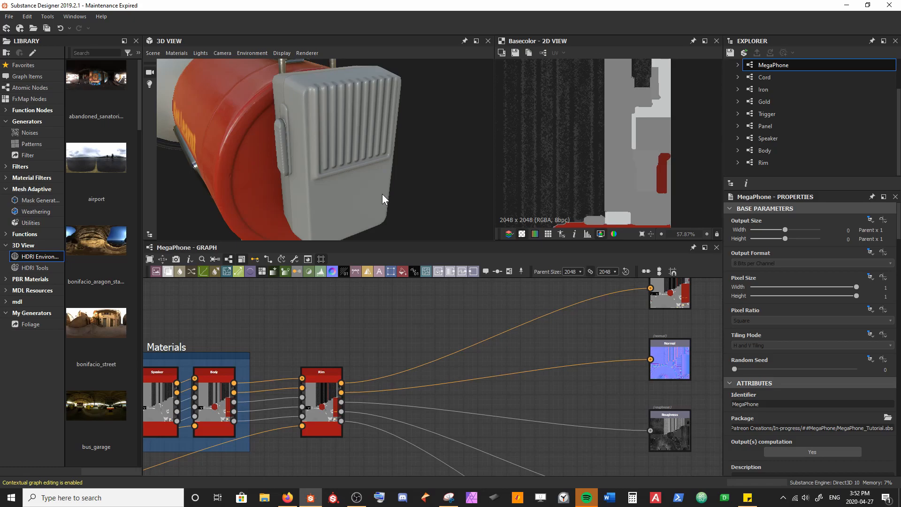
scroll(536, 282, "down", 4)
scroll(773, 162, "down", 1)
left_click_drag(778, 162, 789, 172)
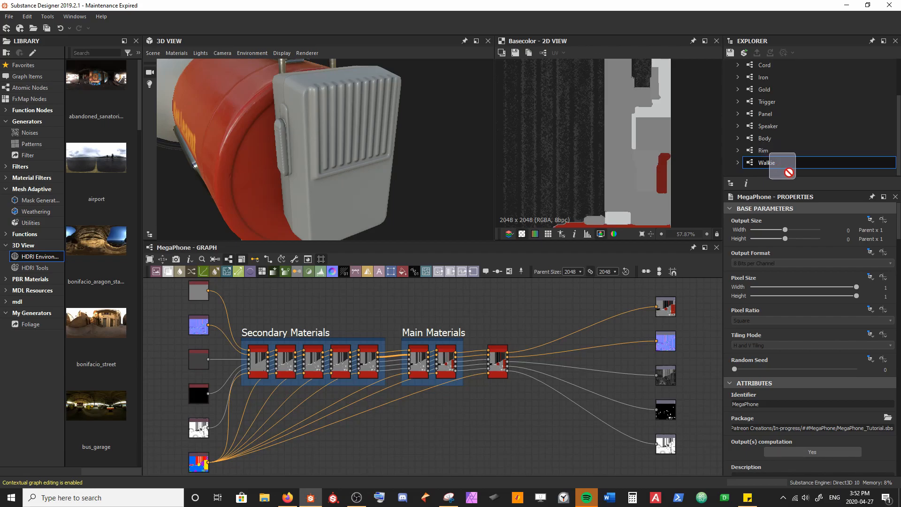
left_click_drag(788, 172, 530, 360)
scroll(530, 360, "up", 3)
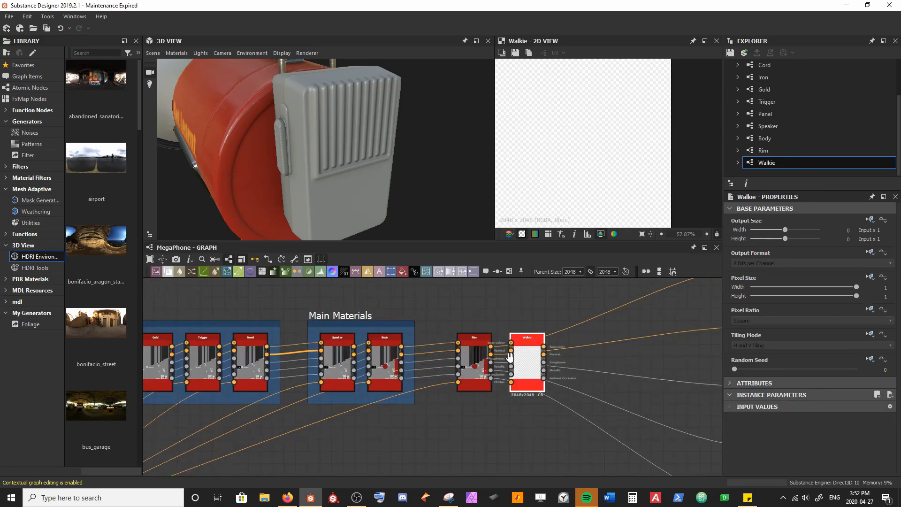
Step: Place the Walkie node after the Rim node in the MegaPhone graph and connect the ID map to its ID input
left_click(406, 373)
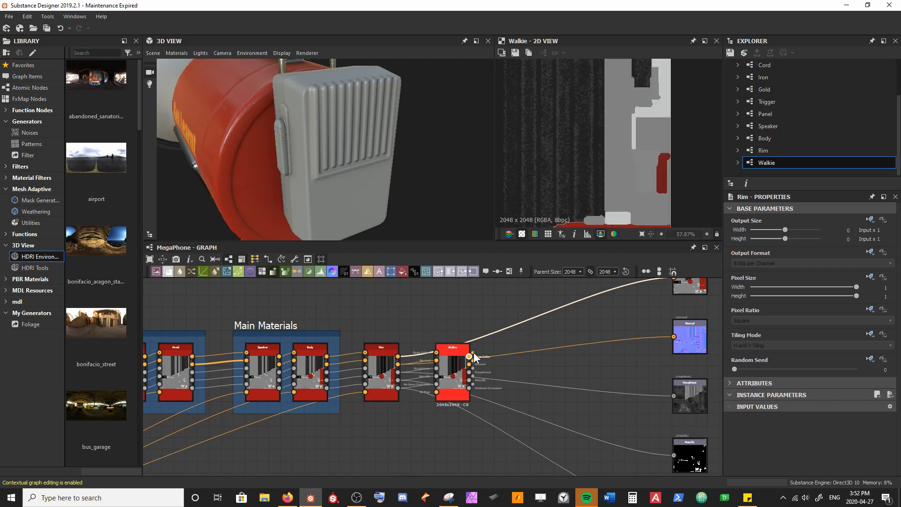
scroll(518, 345, "down", 2)
left_click_drag(606, 308, 606, 308)
middle_click_drag(244, 436, 292, 394)
key("1")
left_click_drag(209, 423, 518, 331)
Step: Open the Walkie graph in context from the MegaPhone graph
middle_click_drag(505, 359, 411, 419)
scroll(402, 404, "up", 3)
scroll(422, 403, "up", 3)
left_click_drag(475, 339, 436, 342)
middle_click_drag(436, 341, 439, 400)
left_click(441, 386)
double_click(440, 386)
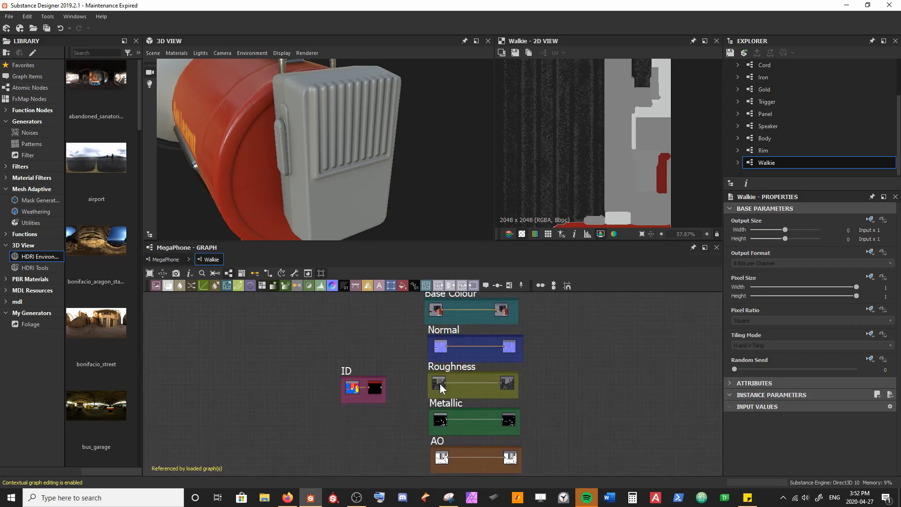
Step: Rearrange the ID and Base Colour frames side by side above the other channel frames
middle_click_drag(360, 333, 334, 380)
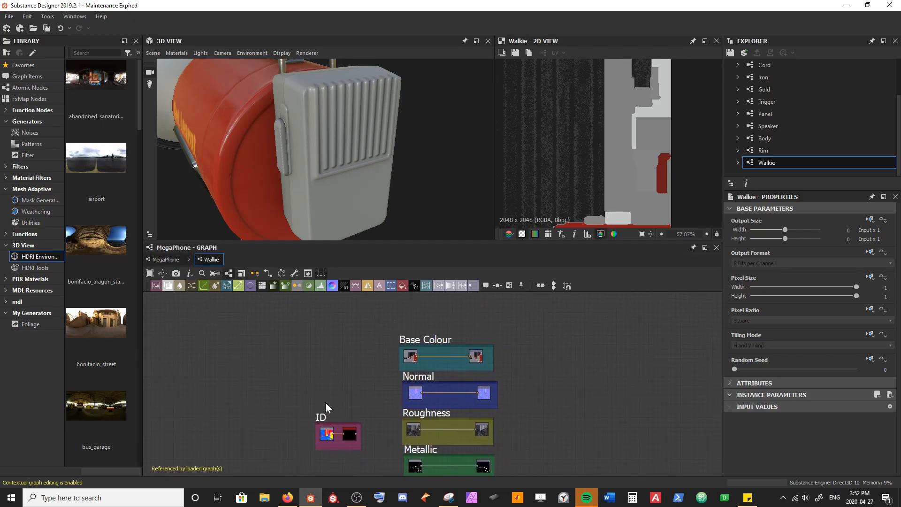
left_click_drag(318, 416, 300, 342)
scroll(385, 396, "up", 3)
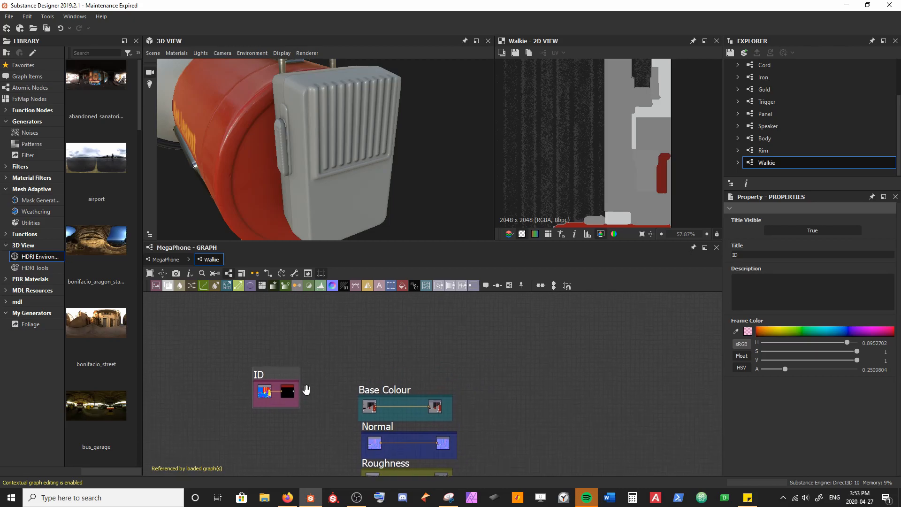
left_click(386, 397)
left_click_drag(385, 396, 390, 372)
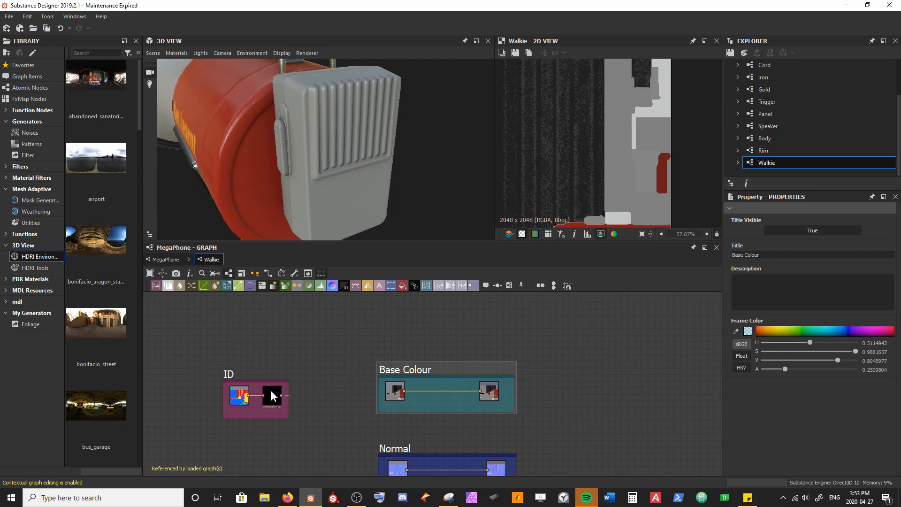
left_click_drag(226, 375, 225, 372)
middle_click_drag(394, 365, 351, 374)
Step: Preview the ID map and sample its magenta region as the Color to Mask node's colour to isolate the walkie
double_click(222, 408)
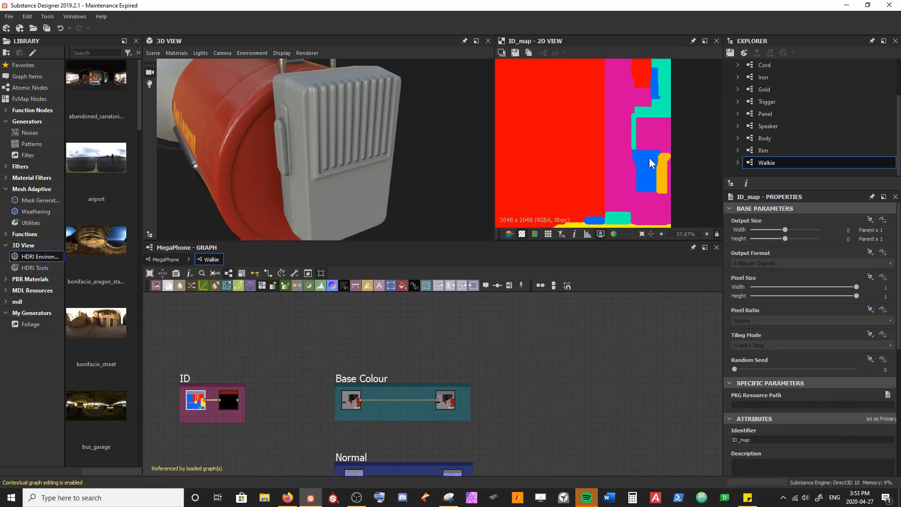
scroll(630, 168, "down", 1)
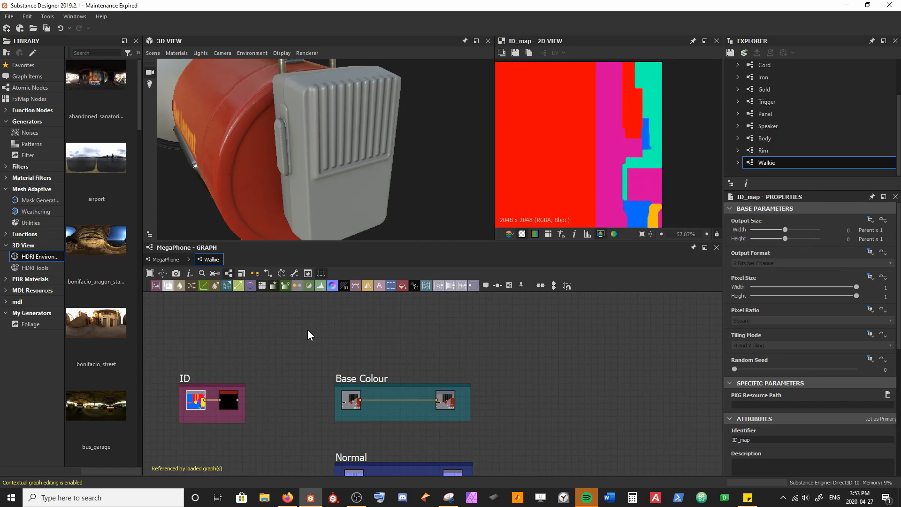
left_click(229, 402)
left_click(738, 416)
left_click(610, 149)
scroll(613, 166, "down", 5)
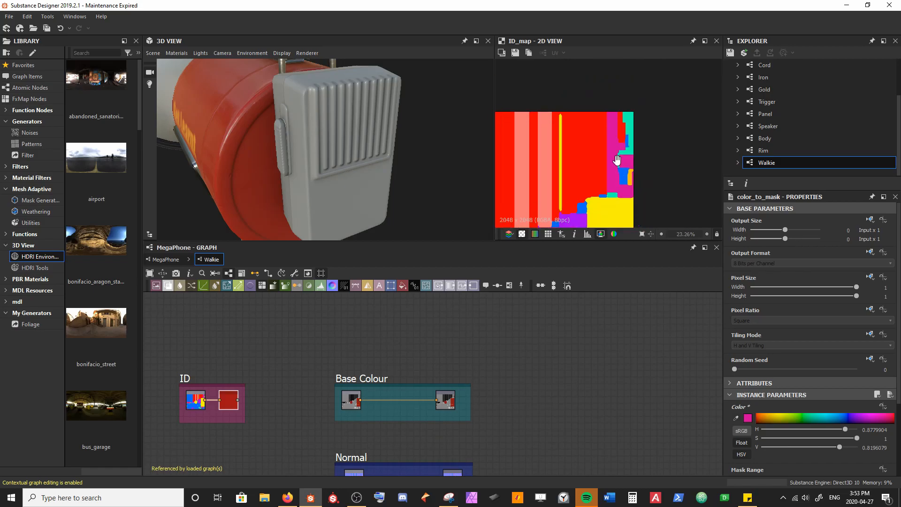
middle_click_drag(617, 162, 615, 135)
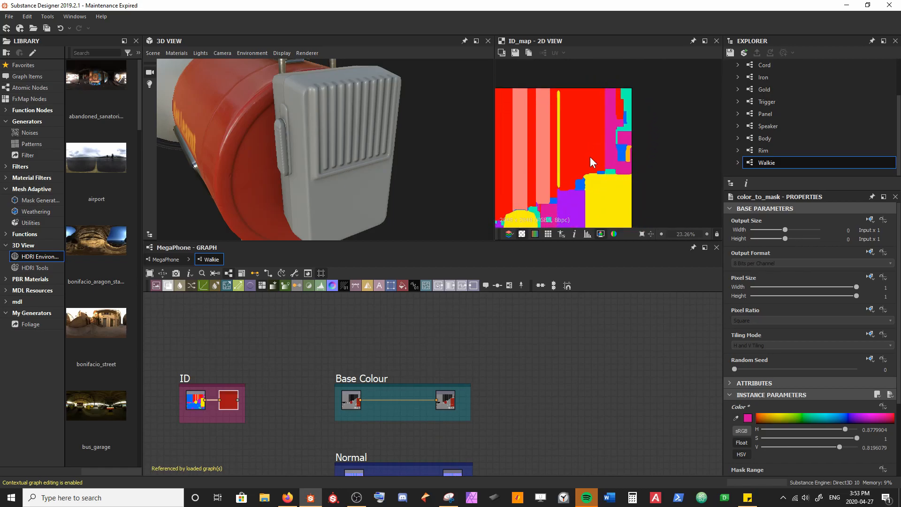
scroll(291, 410, "up", 4)
Step: Enlarge the Base Colour frame and spread its input and output nodes apart along the lower part
middle_click_drag(331, 401, 342, 415)
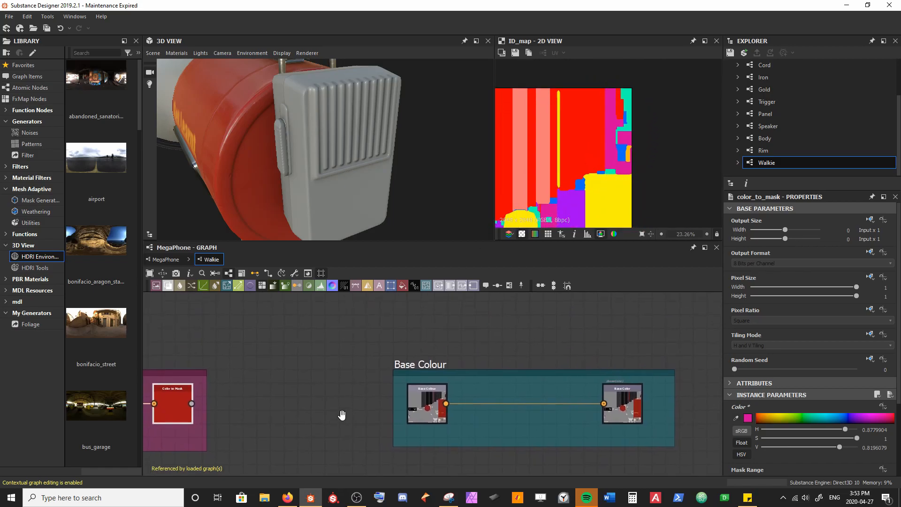
scroll(349, 419, "down", 3)
middle_click_drag(397, 402, 352, 391)
left_click_drag(366, 376, 352, 320)
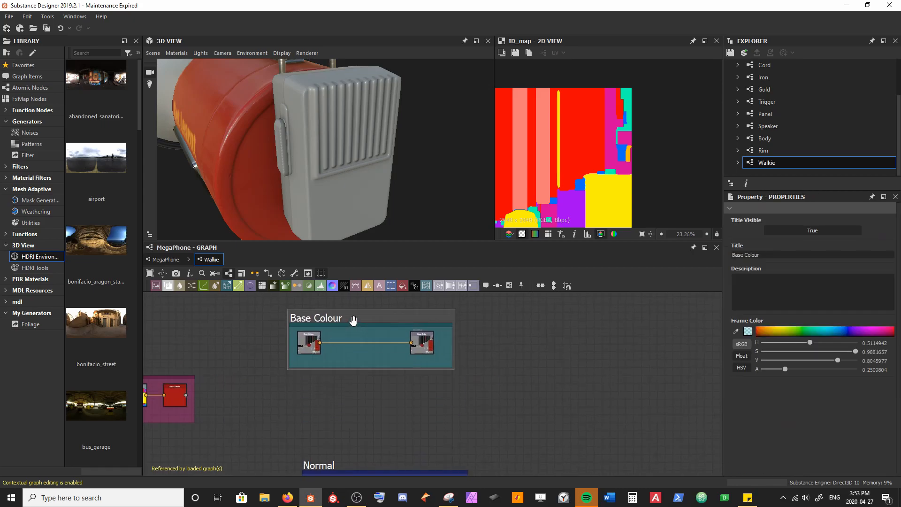
left_click_drag(356, 367, 359, 430)
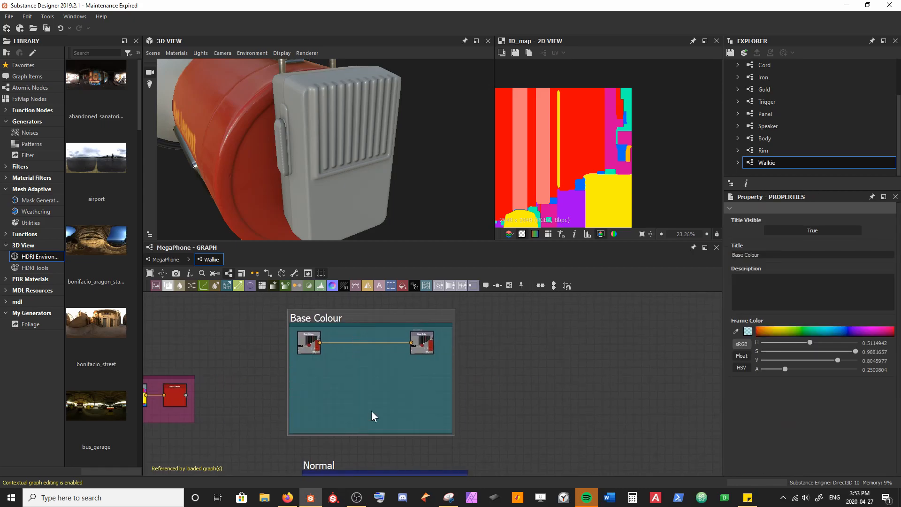
left_click_drag(453, 369, 616, 370)
left_click_drag(294, 374, 581, 402)
left_click(407, 381)
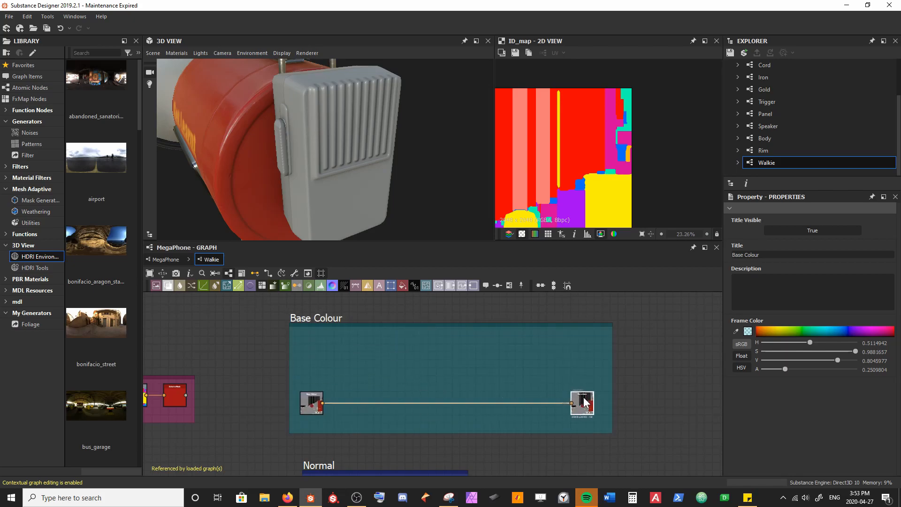
Step: Insert a Blend node into the base colour link and connect the Color to Mask output to its opacity input
left_click(388, 402)
key("space")
type("b")
key("Return")
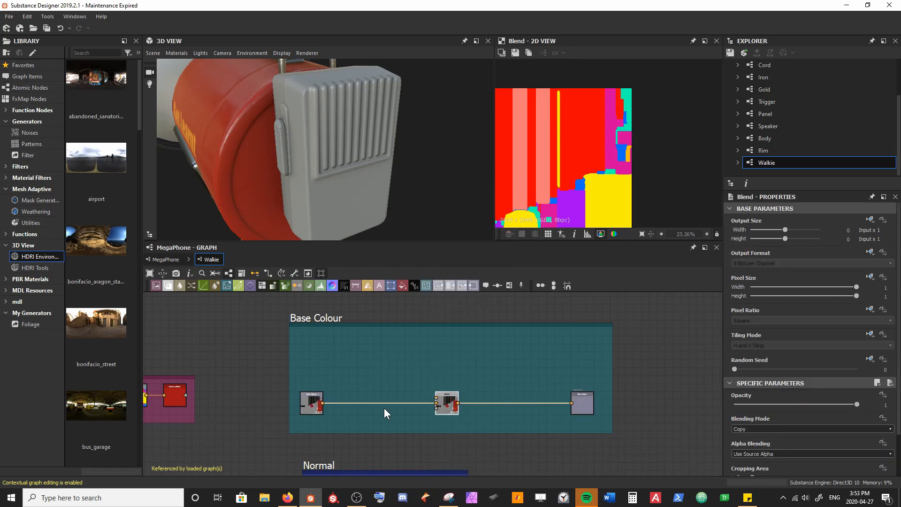
left_click_drag(185, 395, 243, 441)
left_click_drag(429, 424, 446, 412)
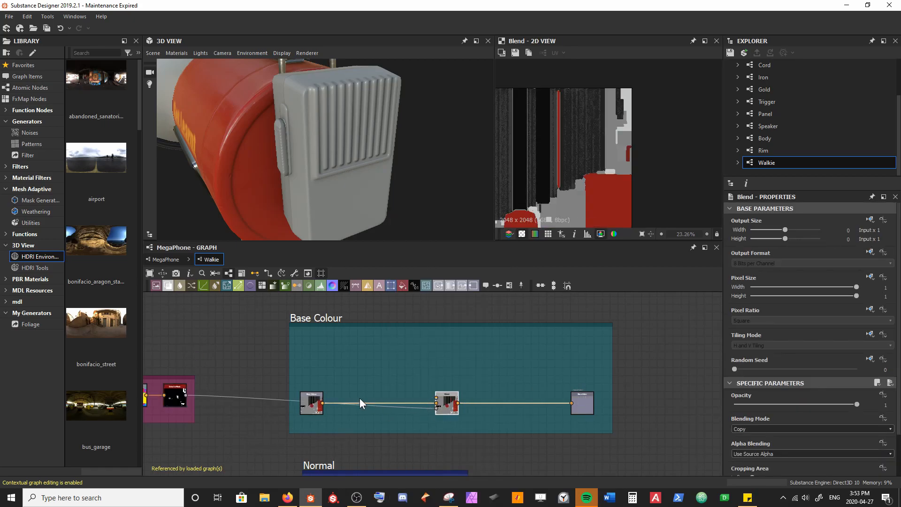
Step: Add a Uniform Color node above the Base Colour input and set its output size to absolute, 16 by 16 px
scroll(359, 398, "up", 3)
left_click_drag(359, 306, 247, 327)
middle_click_drag(248, 327, 256, 343)
left_click_drag(258, 347, 275, 363)
left_click(870, 220)
left_click(850, 244)
left_click_drag(807, 229, 798, 229)
left_click(798, 239)
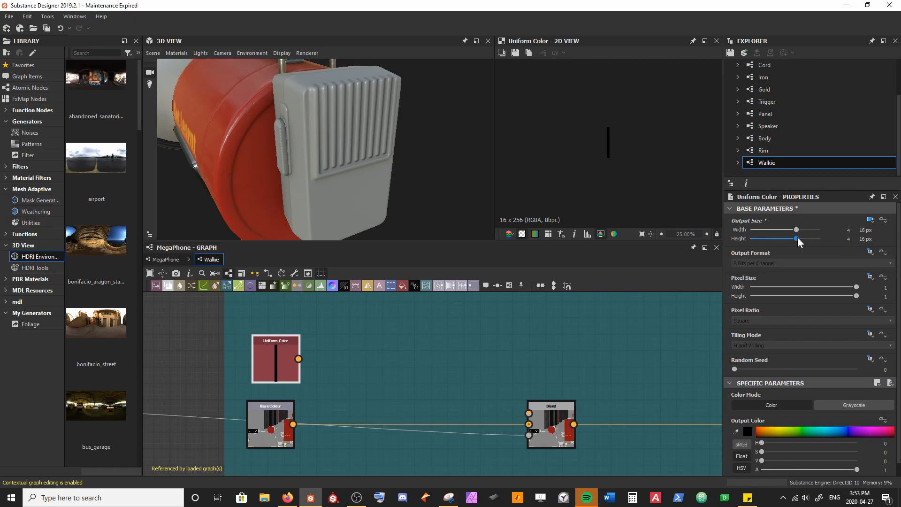
Step: Set the Uniform Color node's output colour to near-black #040404
left_click(749, 430)
left_click(397, 363)
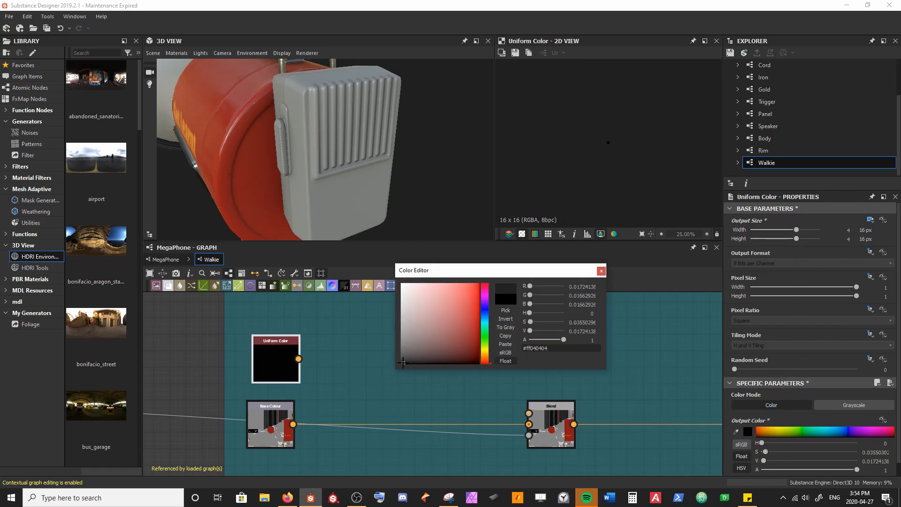
left_click(602, 271)
Step: Connect the Uniform Color to the Blend's foreground input and view the graph's outputs on the 3D model
left_click_drag(298, 359, 462, 381)
middle_click_drag(463, 381, 384, 362)
mouse_move(463, 381)
left_mouse_down()
mouse_move(384, 362)
mouse_move(448, 391)
left_mouse_up()
right_click(407, 365)
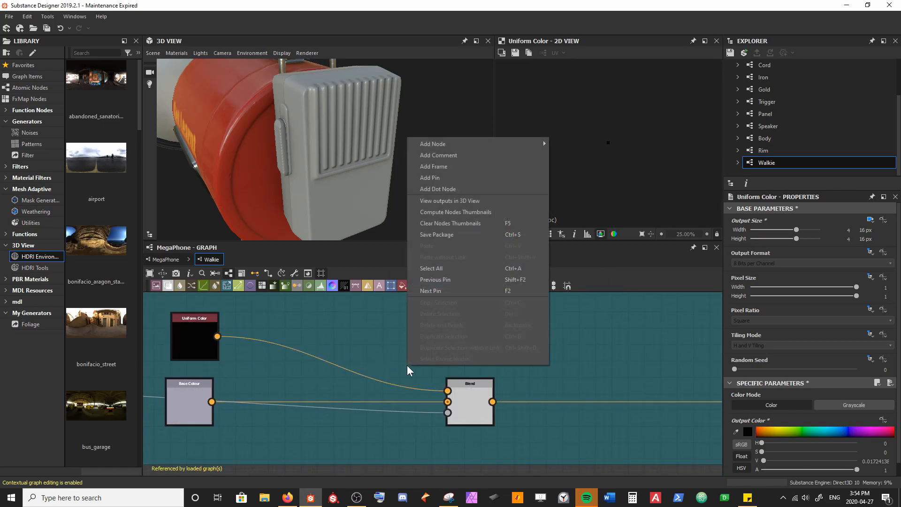
left_click(440, 203)
left_click_drag(438, 203, 282, 183)
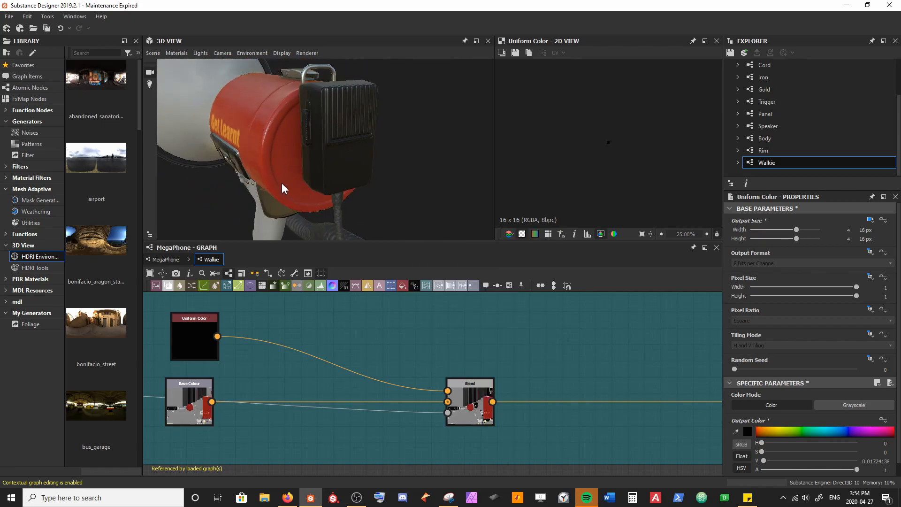
Step: Lighten the Uniform Color node's output colour to dark grey #1a1a1a
left_click(198, 339)
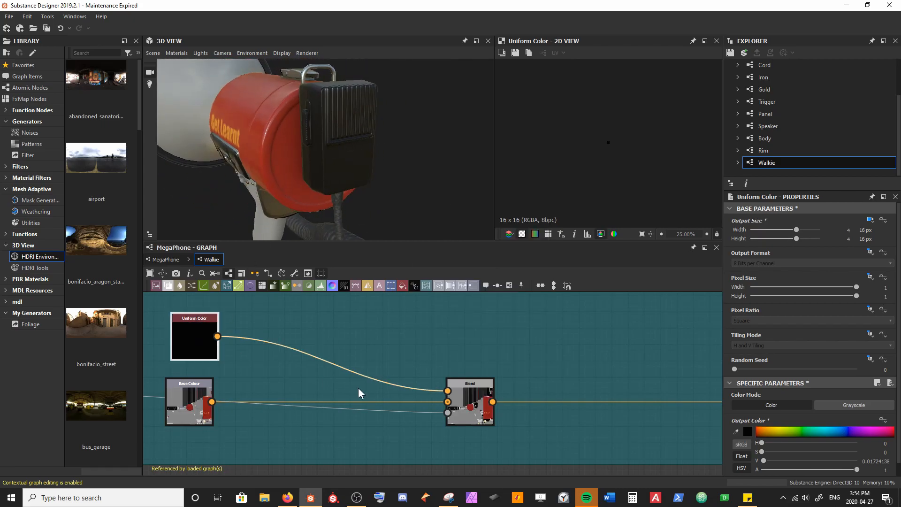
left_click(747, 430)
left_click(399, 345)
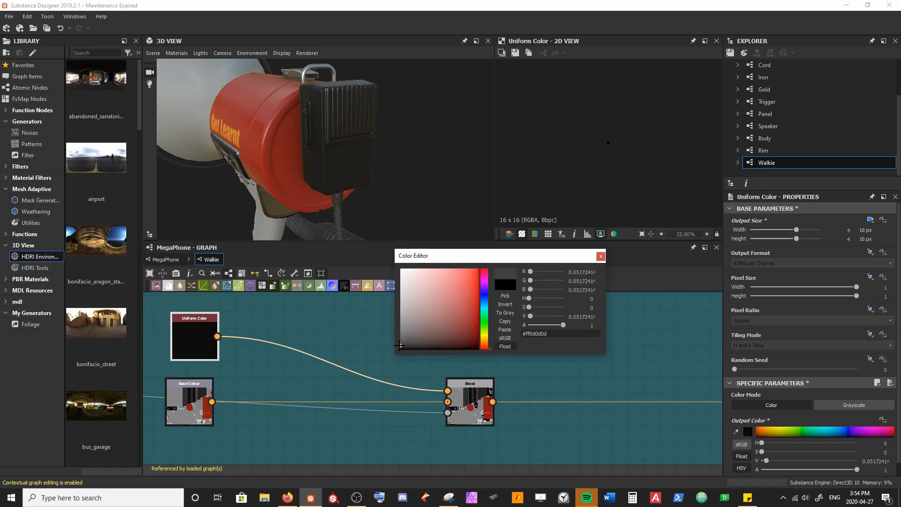
left_click(395, 341)
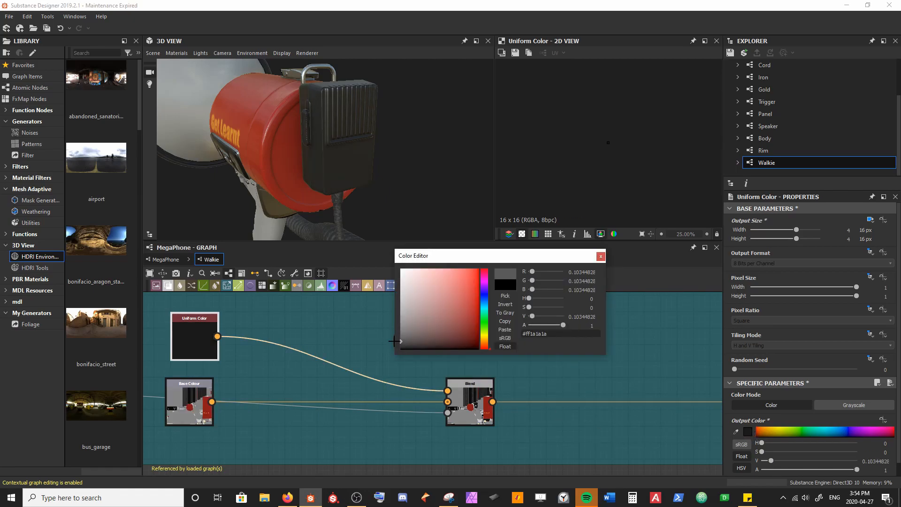
left_click(601, 257)
Step: Apply the bus_garage environment to the 3D view to check the walkie under different lighting
left_click(411, 343)
left_click_drag(350, 170, 332, 194)
left_click_drag(97, 406, 359, 198)
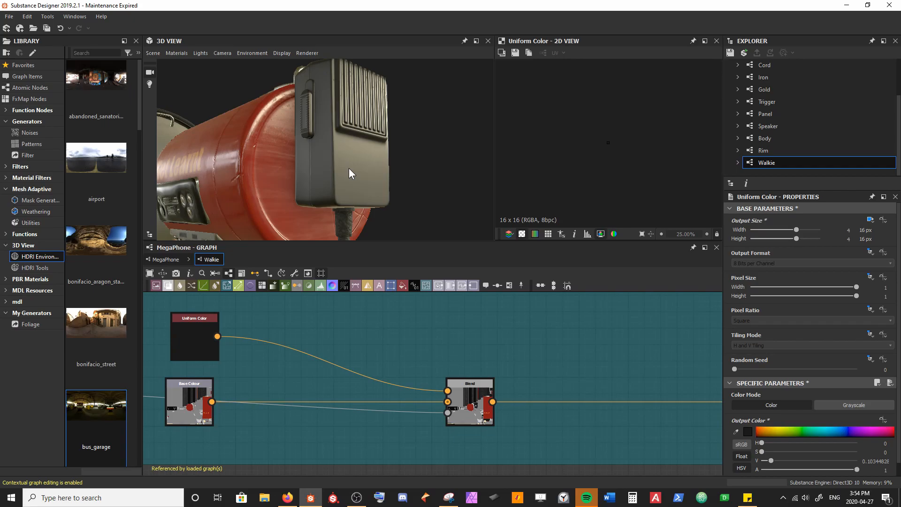
Step: Align the Normal frame under Base Colour, widen it, and move the normal output node to its far end
scroll(379, 371, "down", 5)
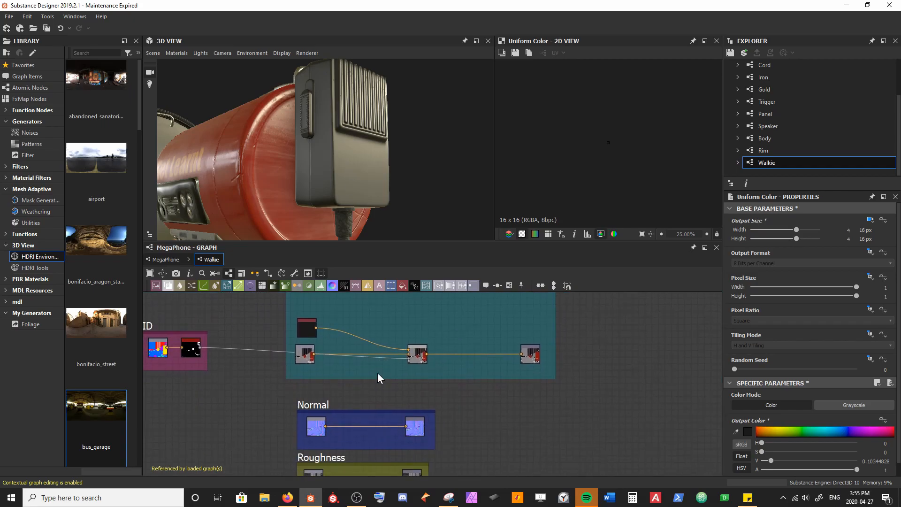
left_click_drag(324, 405, 309, 396)
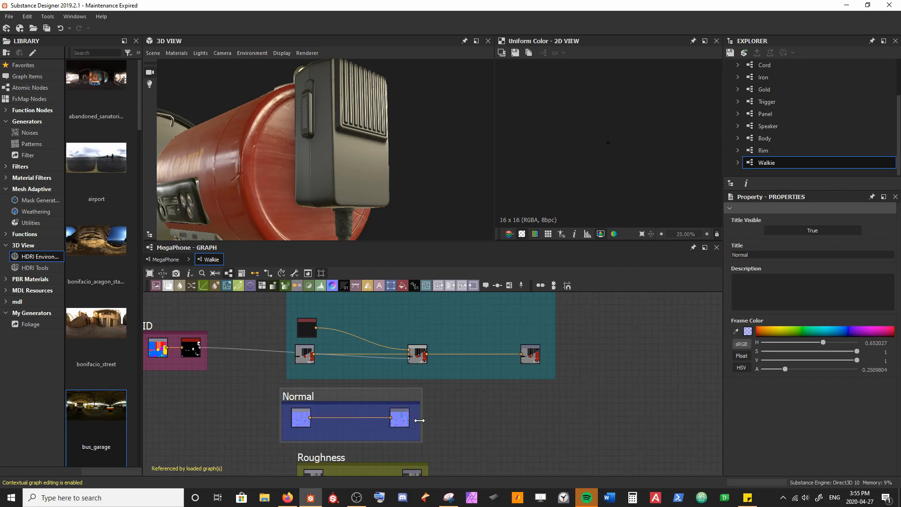
left_click_drag(419, 421, 581, 421)
left_click_drag(411, 419, 550, 420)
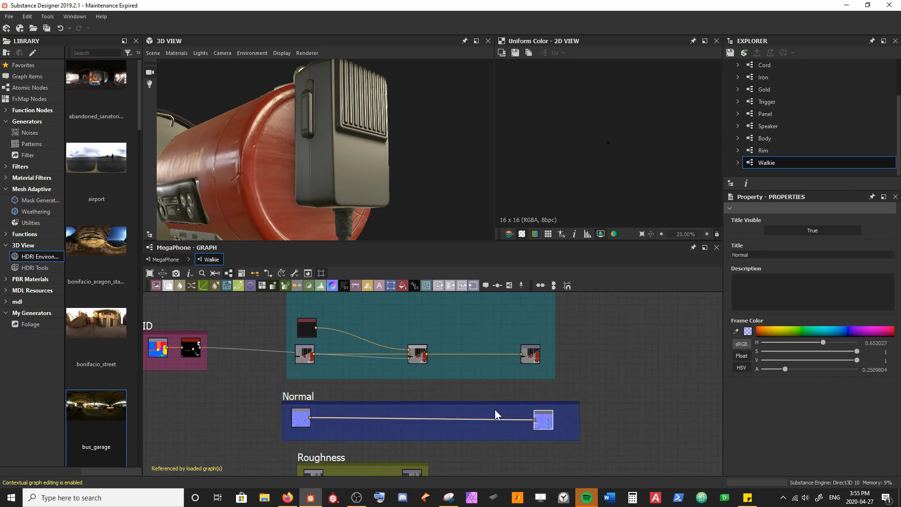
Step: Add a Curvature Smooth node fed by the normal input and place it between the Base Colour and Normal frames
left_click_drag(310, 416, 372, 386)
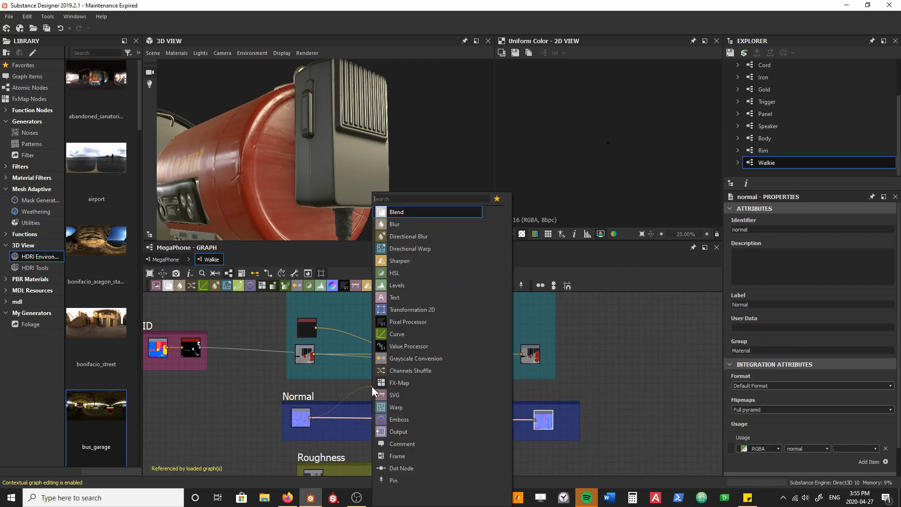
type("curva")
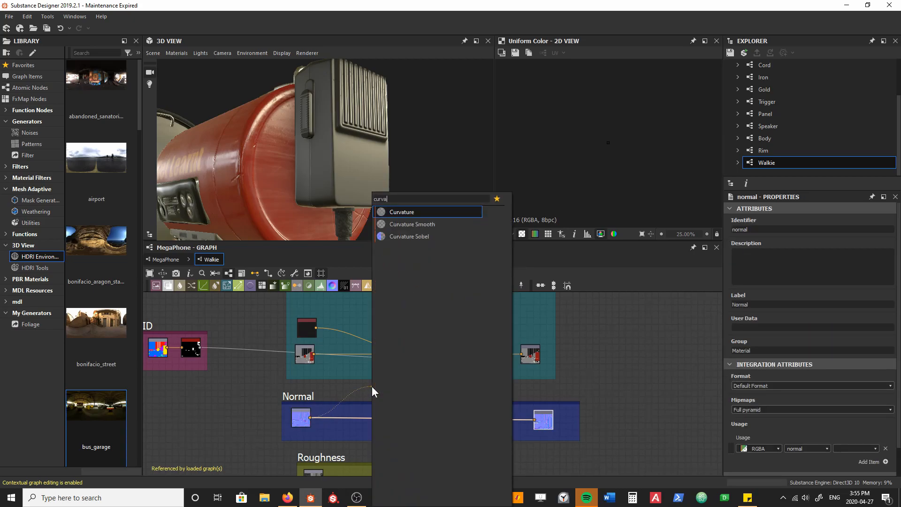
key("Down")
key("Return")
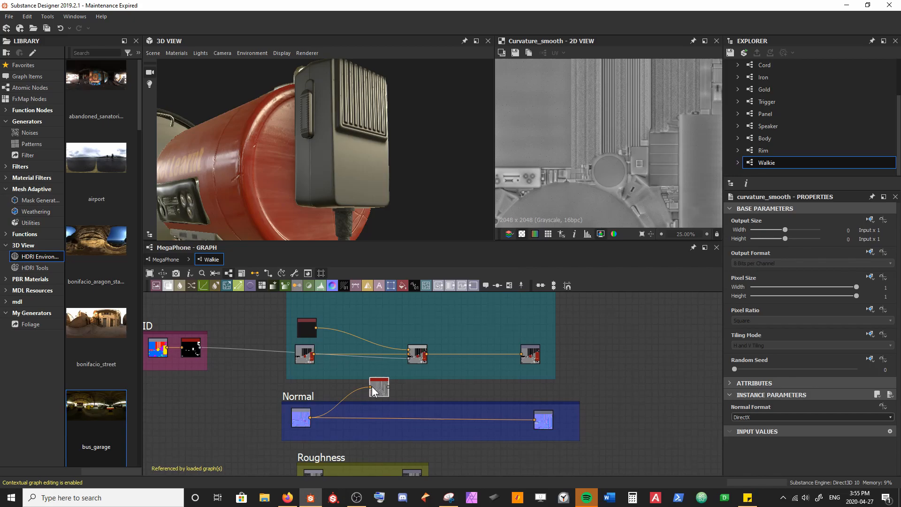
middle_click_drag(393, 385, 374, 401)
Step: Add a Levels node after the Curvature Smooth node, making room by moving the base colour Blend aside
left_click_drag(391, 366, 310, 366)
scroll(367, 385, "up", 4)
left_click_drag(355, 419, 279, 418)
key("space")
type("leve")
key("Return")
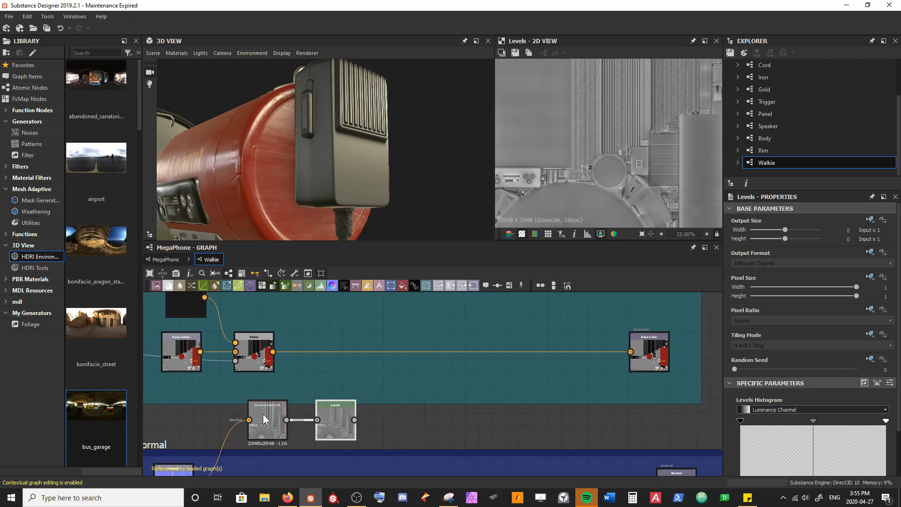
Step: Insert a second Blend node between the first Blend and the Base Color output
left_click(408, 352)
key("space")
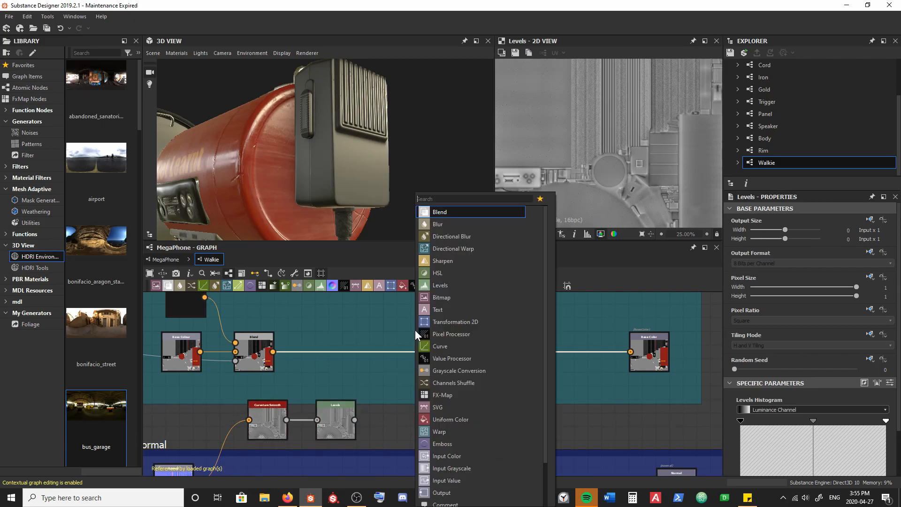
type("ble")
key("Return")
middle_click_drag(414, 331, 411, 353)
Step: Duplicate the dark Uniform Color node, connect the copy to the second Blend's foreground, and set its colour to light grey #d9d9d9
left_click(170, 315)
key("ctrl+d")
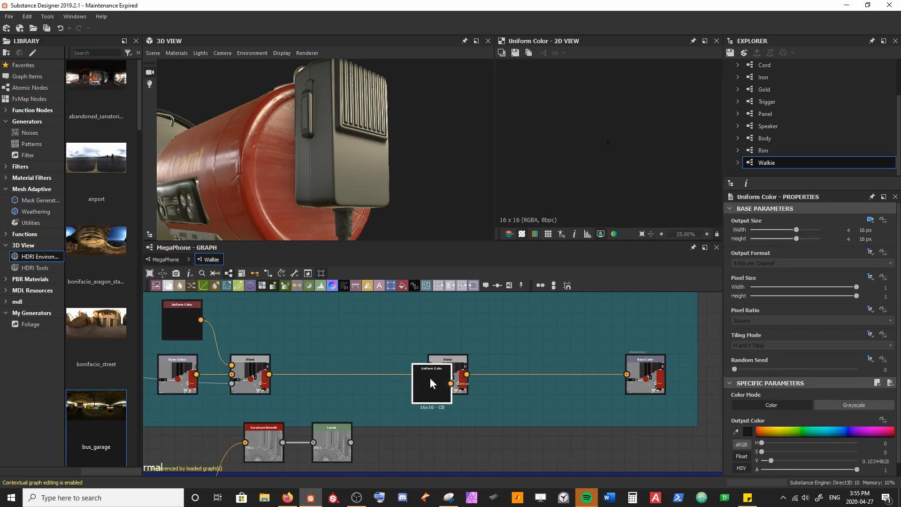
left_click(306, 323)
left_click_drag(323, 320, 429, 365)
left_click(746, 430)
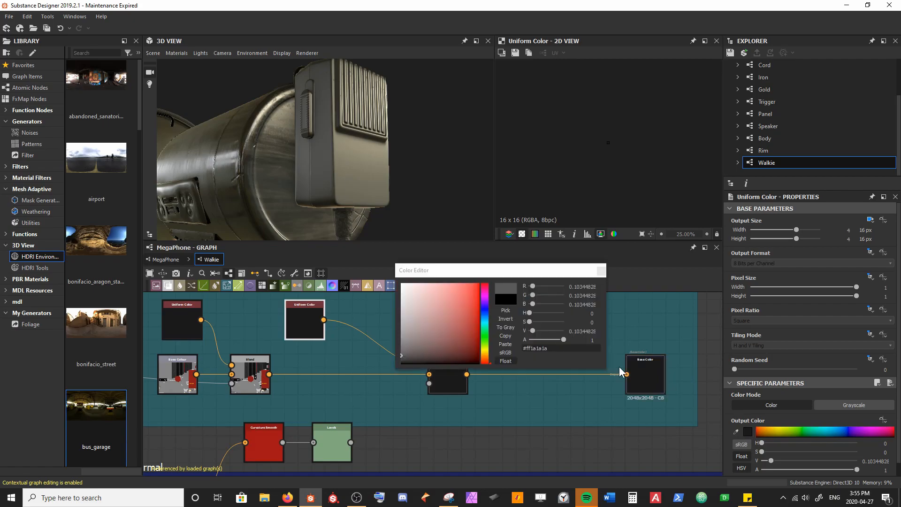
left_click_drag(407, 313, 383, 294)
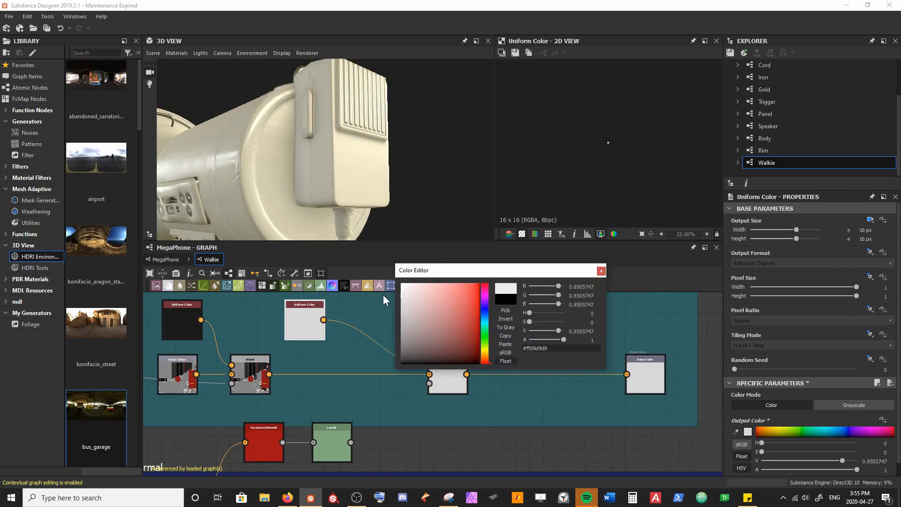
left_click(601, 271)
Step: Set the second Blend node's blending mode to Overlay and check the walkie on the model
left_click(449, 369)
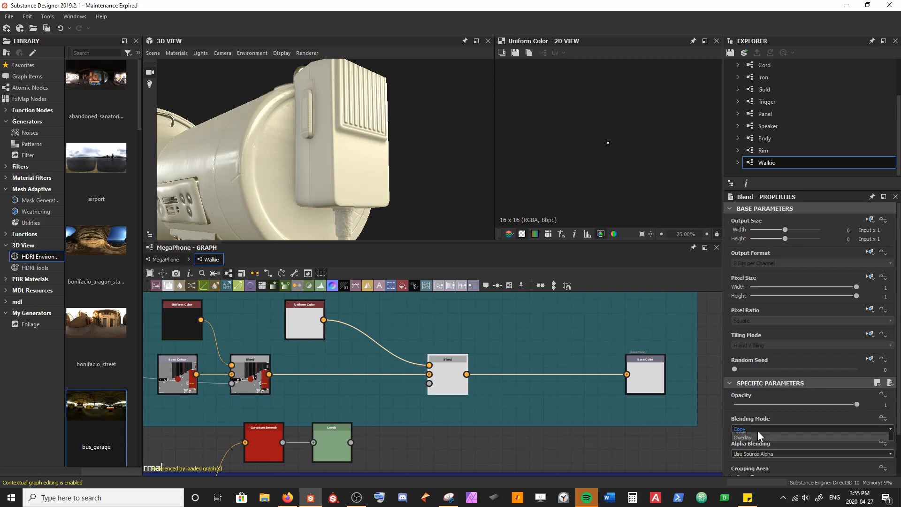
left_click(757, 430)
left_click(756, 484)
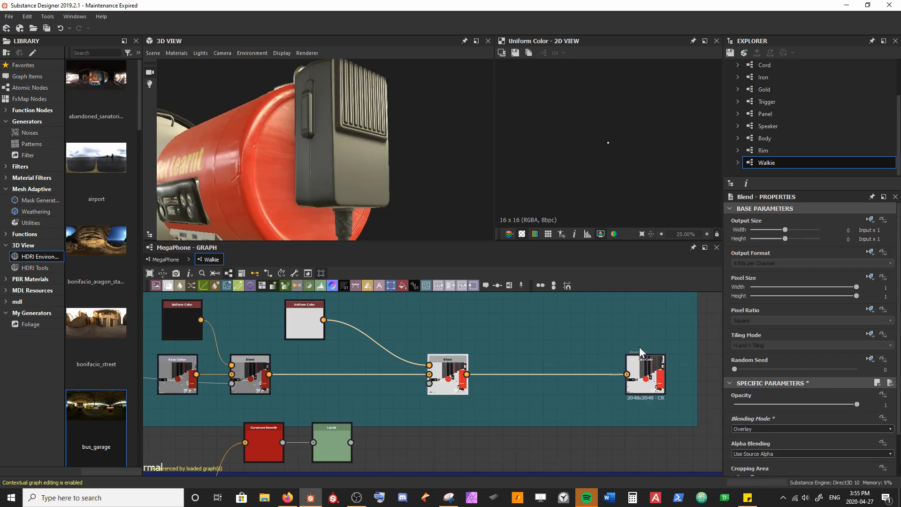
left_click_drag(405, 187, 413, 208)
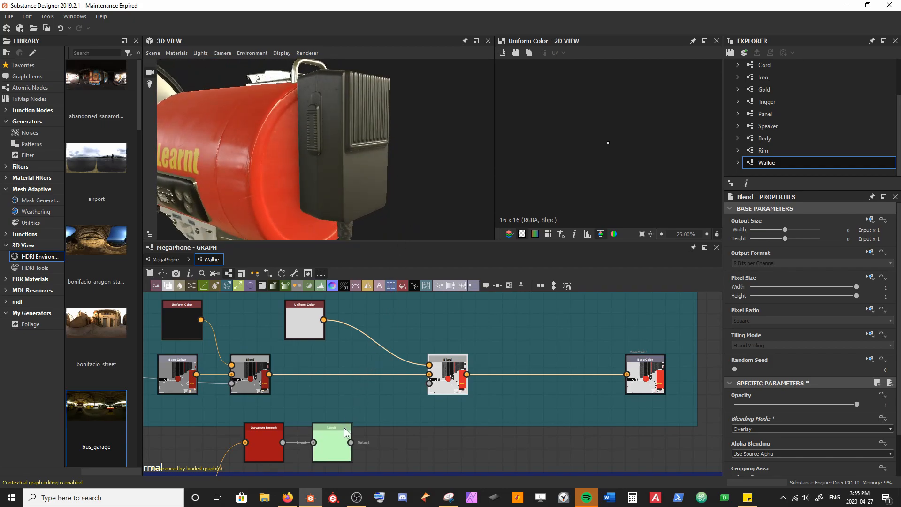
Step: Connect the Levels output to the second Blend's opacity input and display that Blend's result in the 2D view
left_click_drag(351, 442, 428, 385)
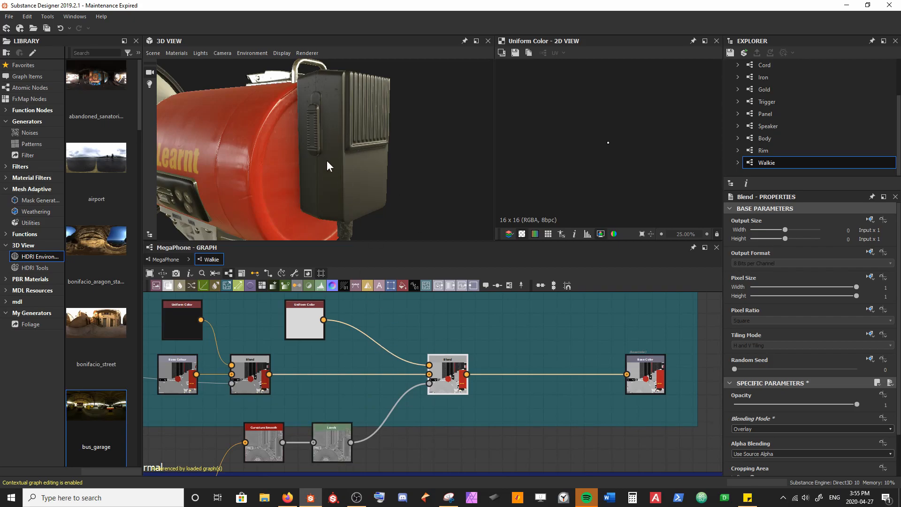
double_click(446, 380)
middle_click_drag(642, 186, 568, 212)
middle_click_drag(614, 123, 570, 164)
scroll(570, 164, "up", 4)
middle_click_drag(612, 144, 595, 158)
Step: Raise the Levels node's black point and lower its white point close together to sharpen the curvature mask
left_click(332, 443)
left_click_drag(739, 421, 785, 423)
left_click_drag(886, 421, 808, 423)
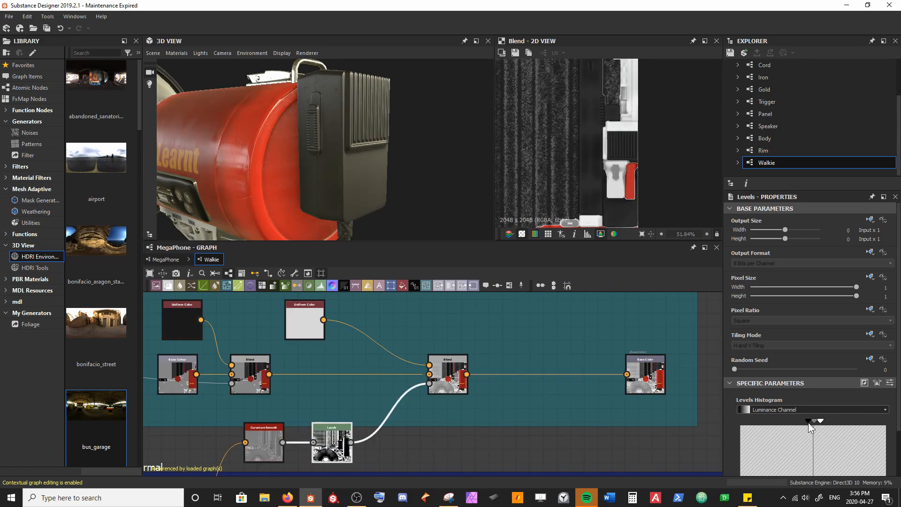
left_click_drag(450, 197, 368, 180)
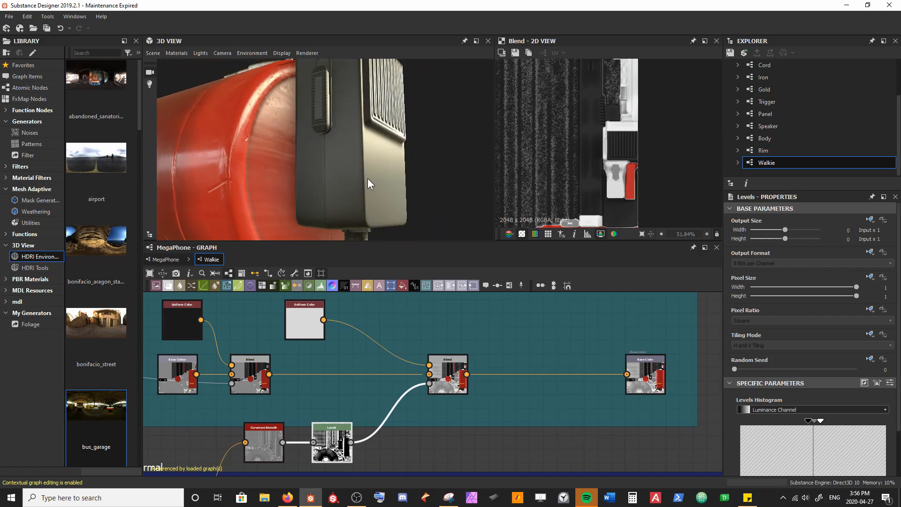
Step: Try the Switch blending mode on the second Blend node in the base colour chain
left_click(437, 385)
left_click(770, 429)
left_click(769, 430)
scroll(770, 429, "up", 1)
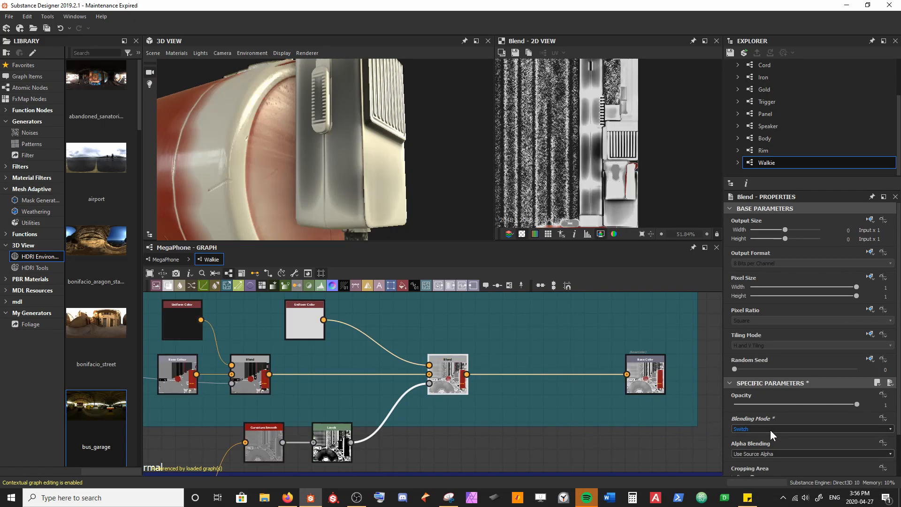
left_click_drag(417, 154, 400, 162)
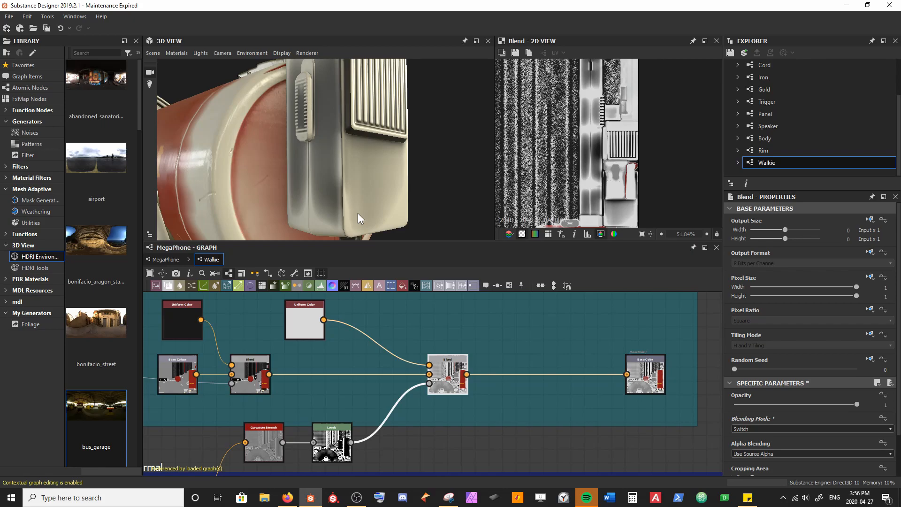
Step: Compare further blending modes on the second Blend node and set it to Soft Light
left_click(762, 427)
left_click(763, 427)
scroll(763, 427, "up", 3)
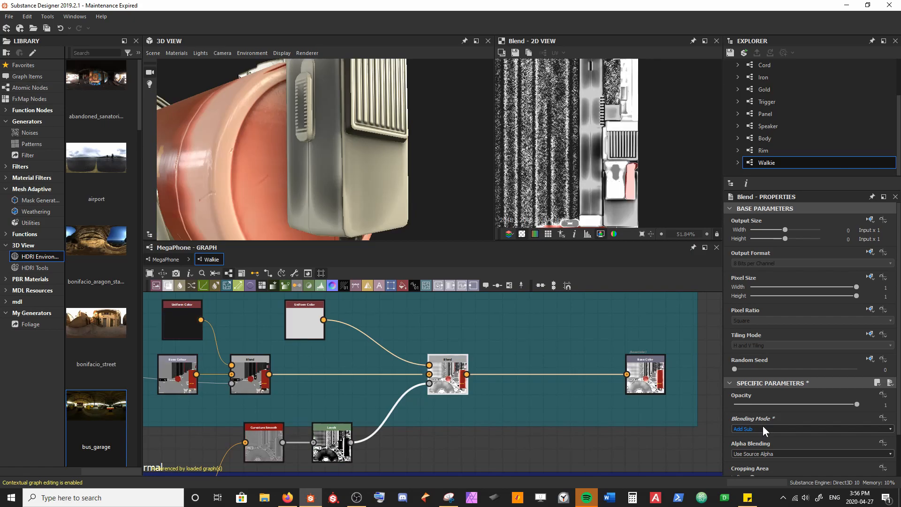
scroll(762, 426, "up", 3)
scroll(762, 426, "up", 1)
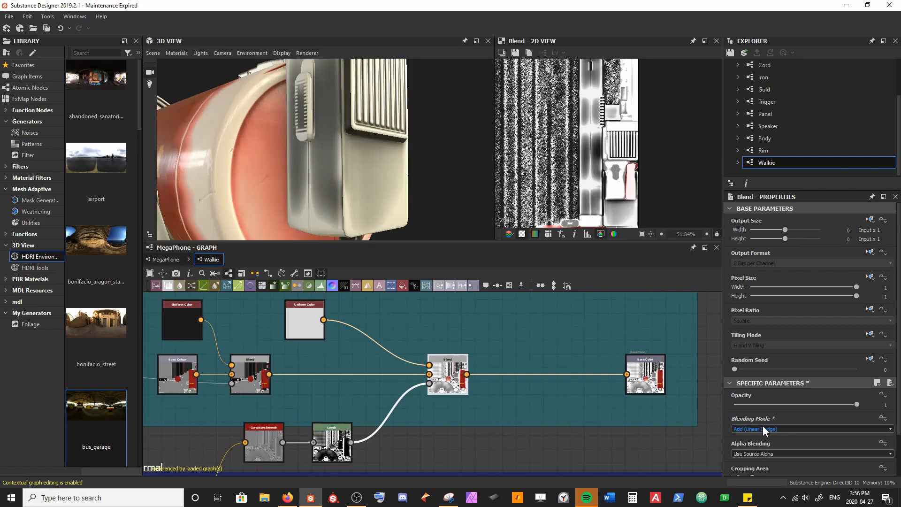
scroll(762, 426, "down", 10)
scroll(762, 426, "down", 1)
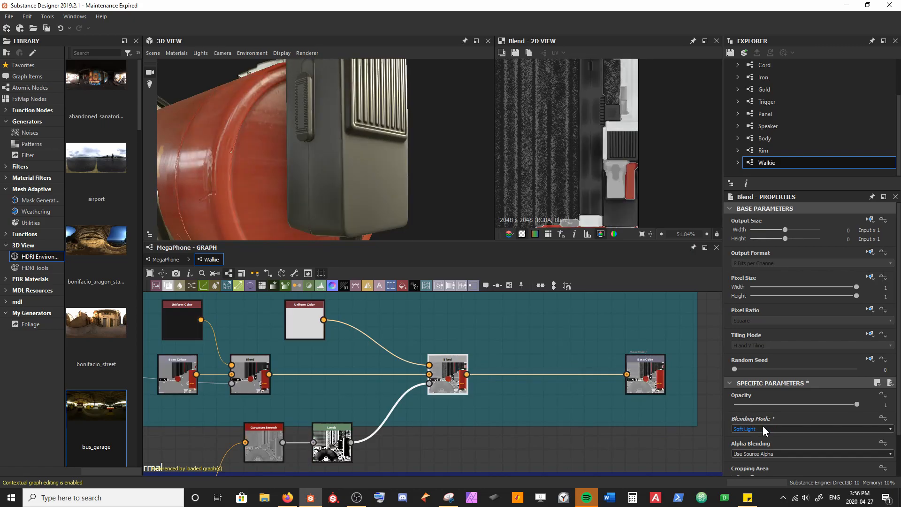
left_click_drag(451, 220, 377, 168)
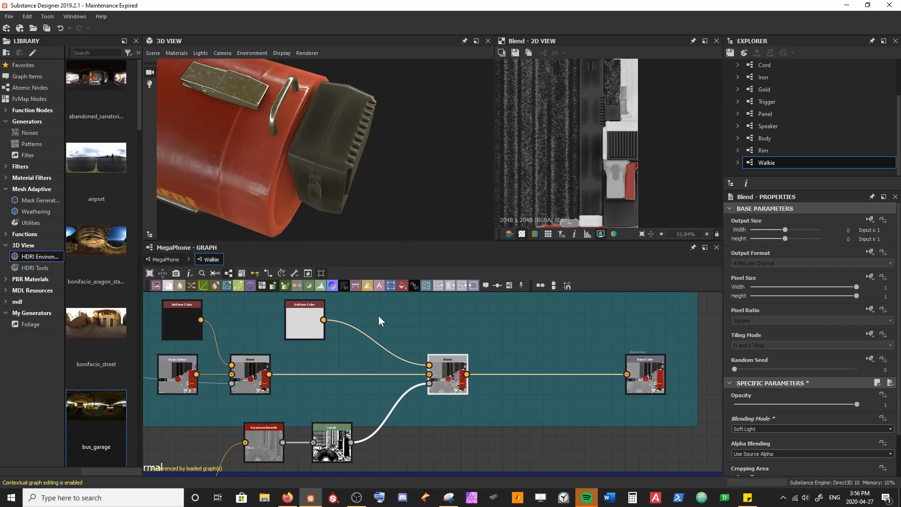
Step: Change the light Uniform Color node to pure white #ffffff and close its colour editor
left_click(319, 325)
left_click(747, 431)
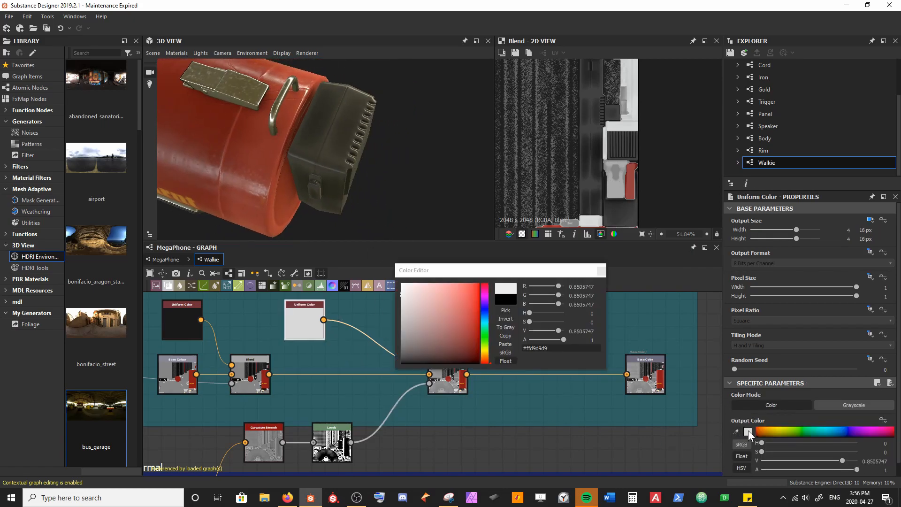
left_click_drag(402, 295, 389, 276)
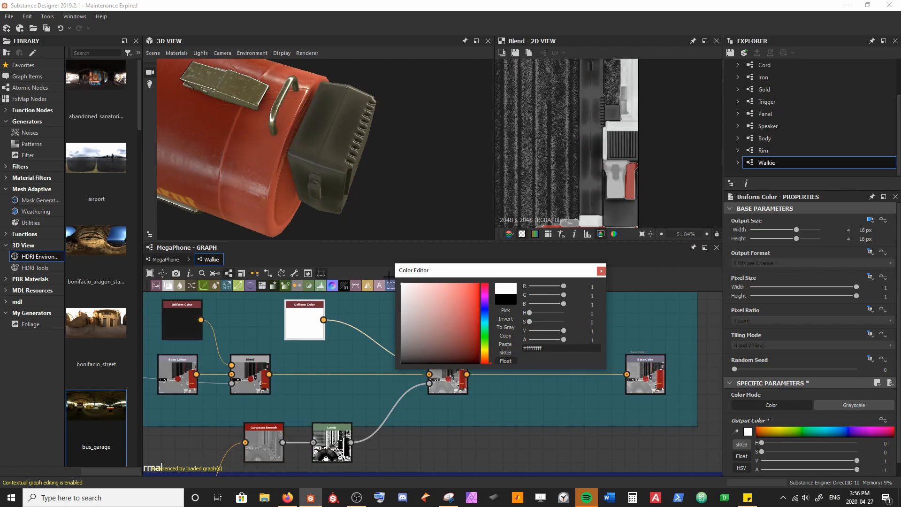
left_click_drag(381, 163, 432, 116)
scroll(399, 156, "down", 1)
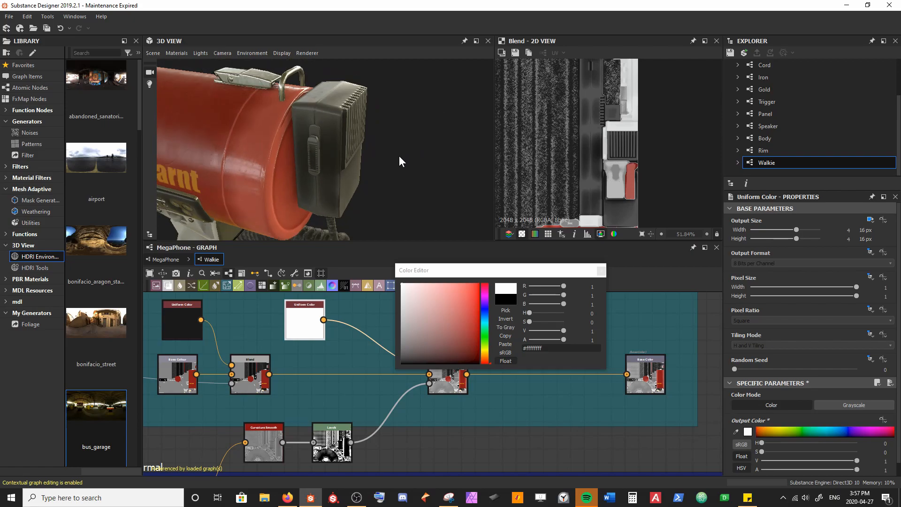
left_click(601, 270)
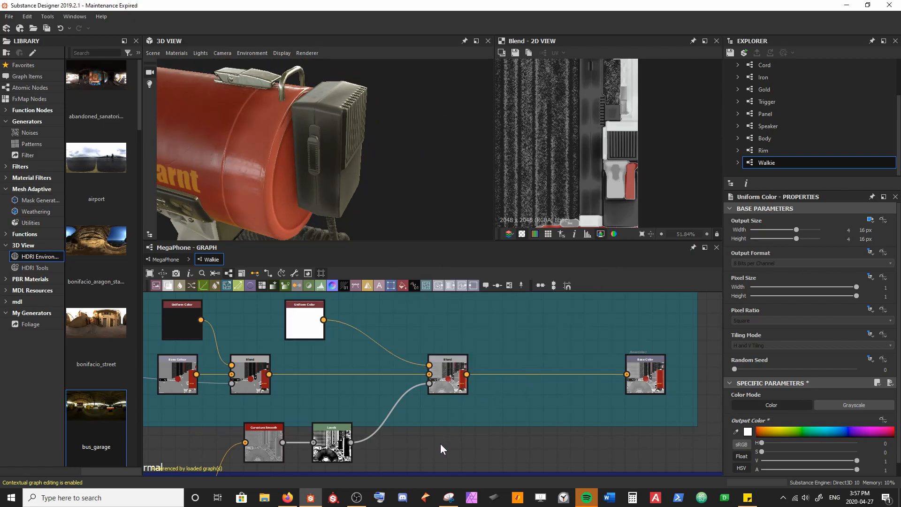
Step: Move the Normal frame down and reposition the Curvature Smooth and Levels nodes in the gap beneath the base colour frame
middle_click_drag(346, 415, 366, 364)
scroll(366, 364, "down", 2)
middle_click_drag(406, 418, 406, 386)
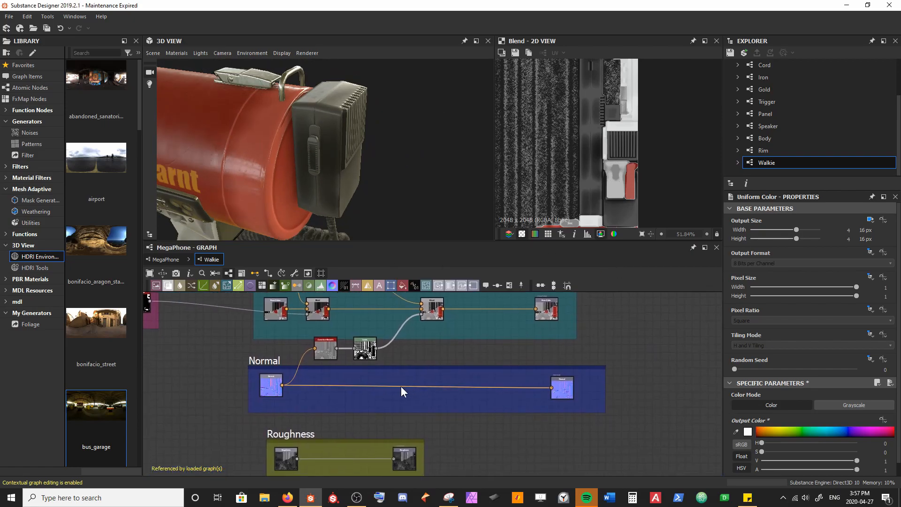
left_click(264, 374)
left_click_drag(264, 374, 264, 379)
middle_click_drag(350, 363, 370, 390)
left_click_drag(344, 391, 378, 395)
left_click_drag(244, 176, 367, 175)
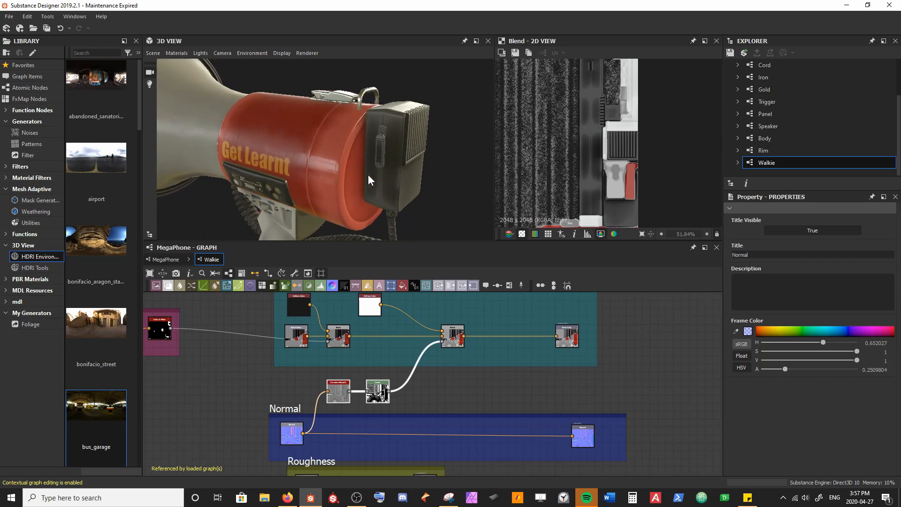
middle_click_drag(525, 142, 535, 143)
scroll(423, 157, "up", 3)
middle_click_drag(424, 158, 389, 176)
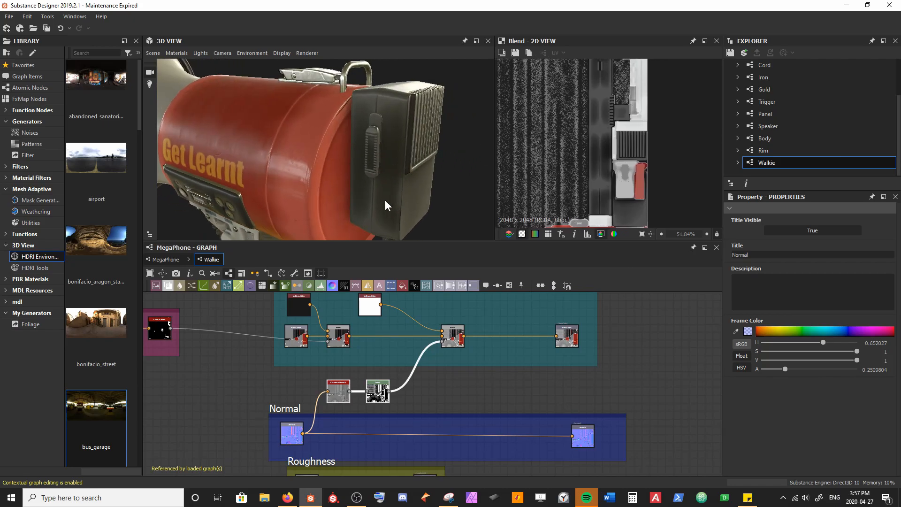
Step: Shift the Curvature Smooth and Levels nodes aside and insert a Blend node after Levels
left_click_drag(385, 398, 365, 391)
key("space")
type("blend")
key("Return")
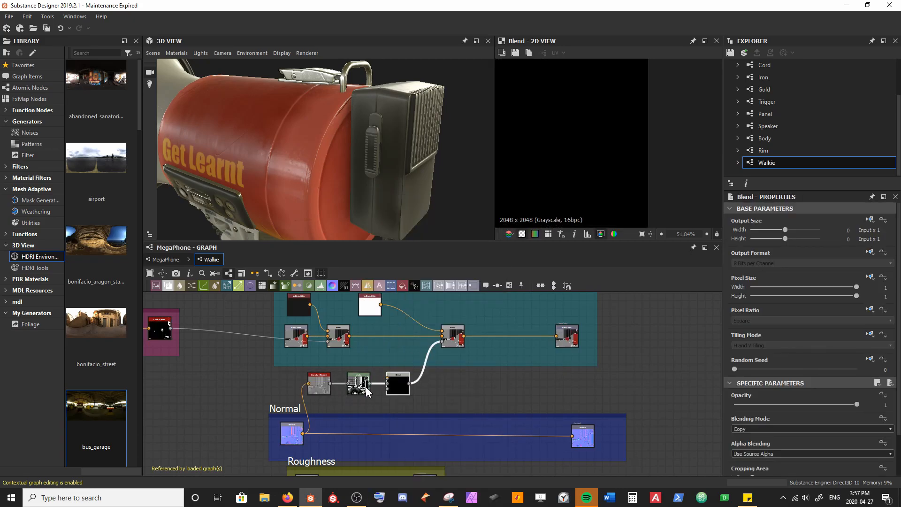
Step: Connect the walkie ID mask to the new Blend's foreground input and set its blending mode to Multiply
left_click_drag(171, 328, 392, 377)
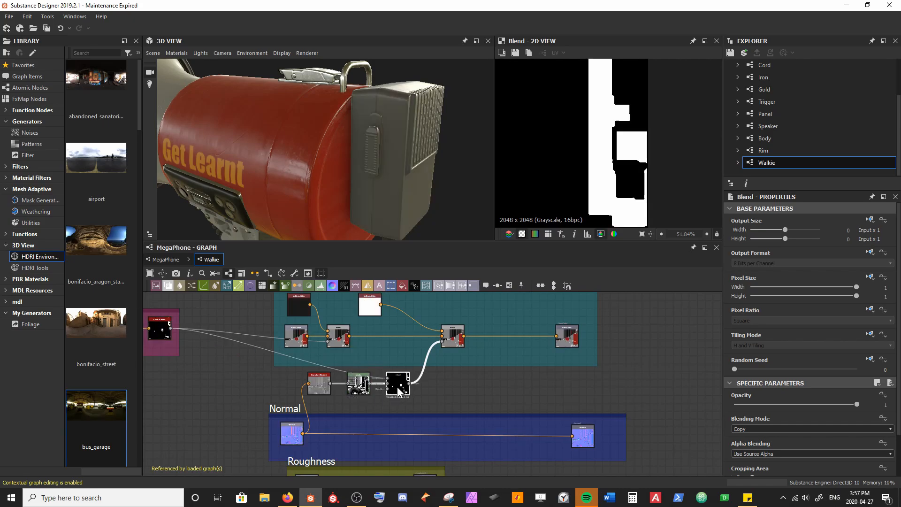
left_click(755, 429)
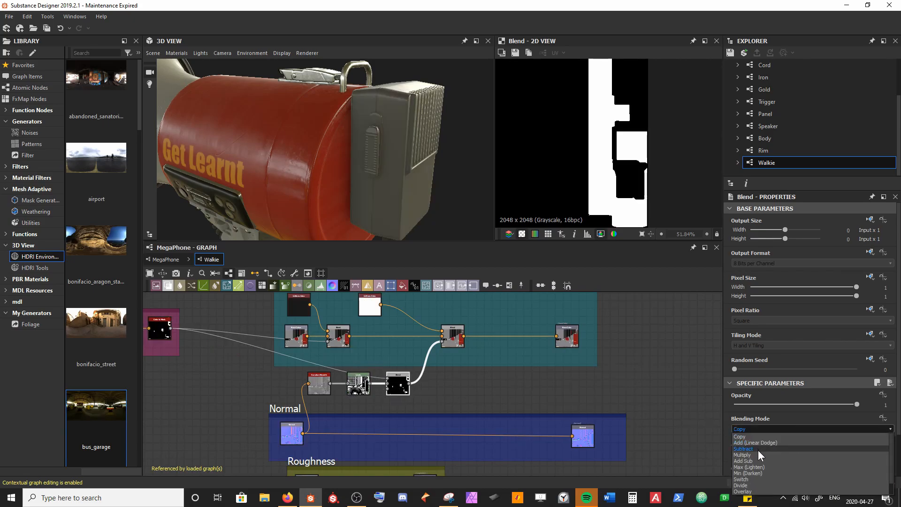
left_click(759, 454)
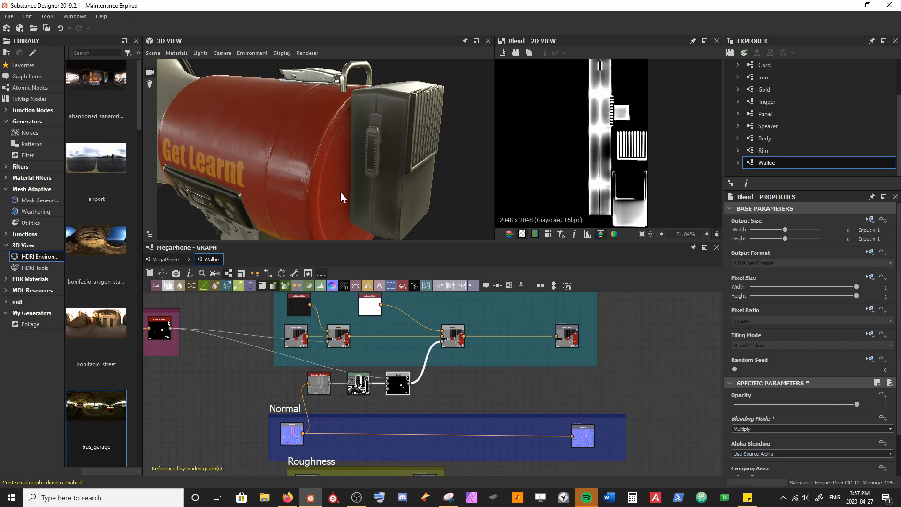
Step: Shift the Levels node's black and white points slightly higher to narrow the edge wear mask
scroll(598, 172, "down", 3)
middle_click_drag(599, 172, 663, 81)
mouse_move(590, 132)
middle_mouse_down()
mouse_move(651, 99)
mouse_move(618, 137)
mouse_move(564, 94)
middle_mouse_up()
mouse_move(632, 111)
middle_mouse_down()
mouse_move(600, 185)
mouse_move(595, 176)
middle_mouse_up()
mouse_move(446, 151)
left_mouse_down()
mouse_move(430, 201)
mouse_move(390, 187)
left_mouse_up()
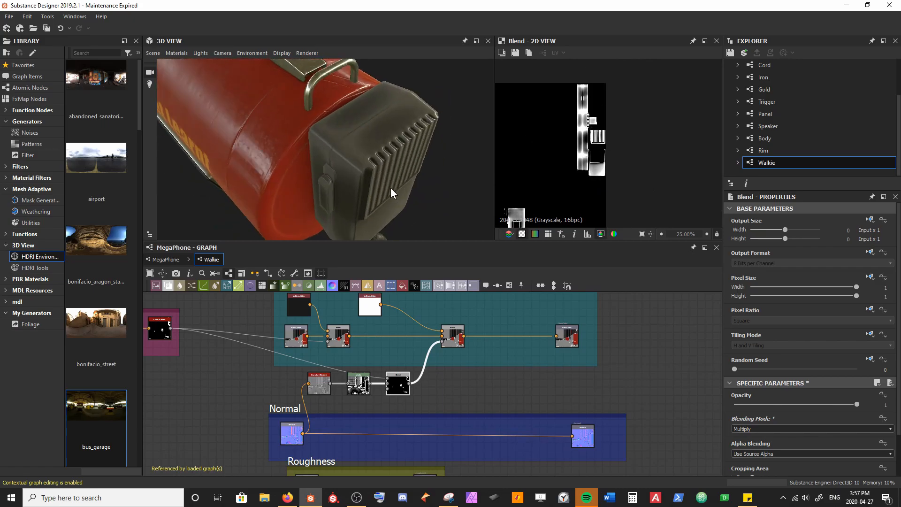
left_click(369, 389)
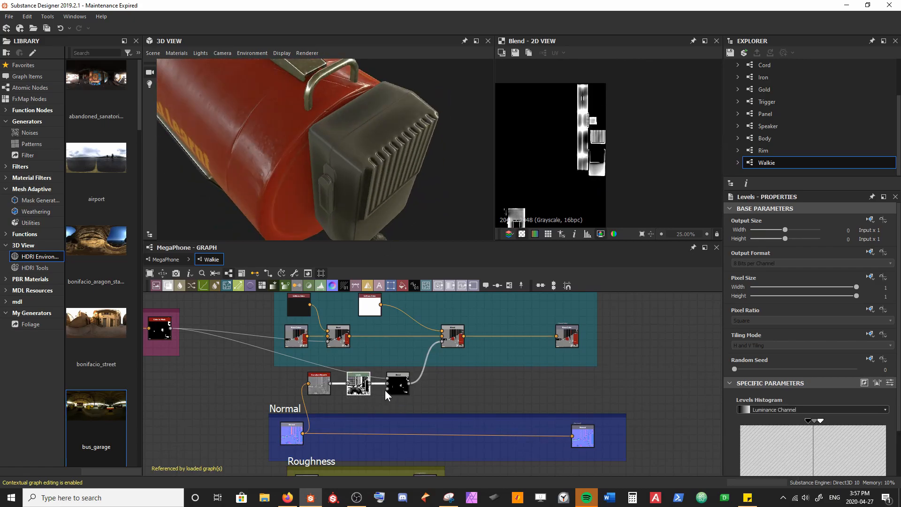
left_click_drag(807, 421, 826, 424)
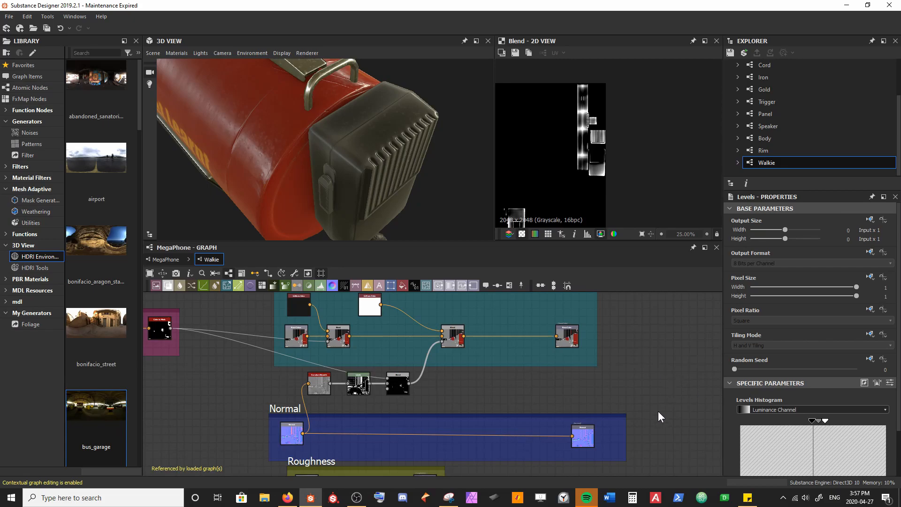
mouse_move(385, 141)
left_mouse_down()
mouse_move(371, 125)
mouse_move(276, 157)
mouse_move(274, 131)
mouse_move(262, 116)
mouse_move(385, 147)
left_mouse_up()
Step: Move the Roughness, Metallic and AO frames further down to open space beneath the Normal frame
middle_click_drag(448, 390, 445, 347)
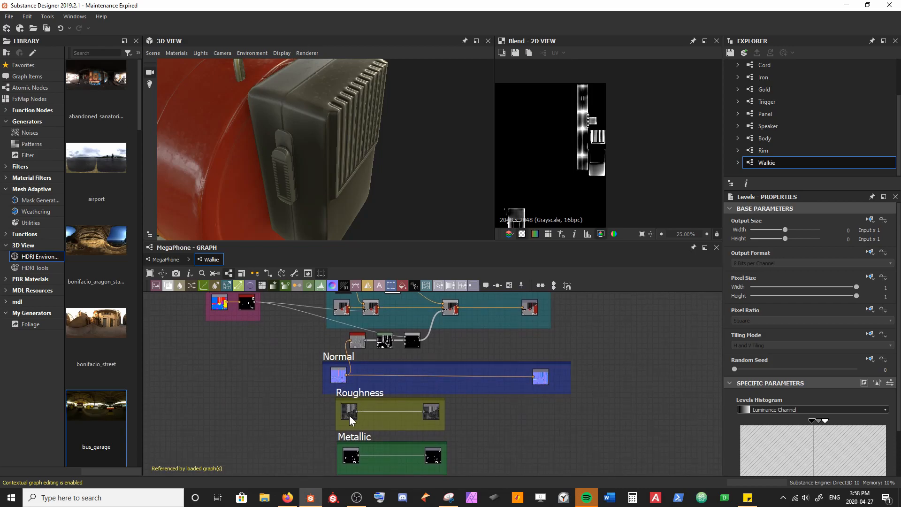
middle_click_drag(349, 415, 322, 355)
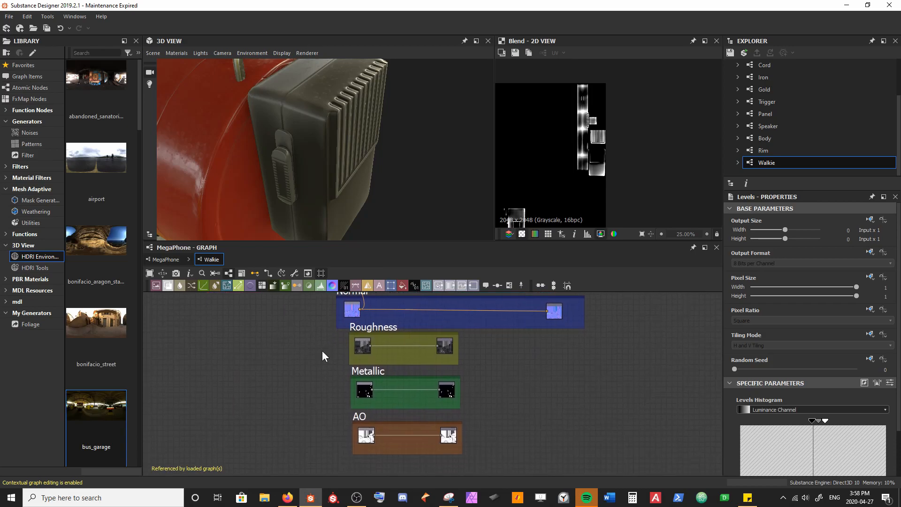
left_click_drag(343, 343, 490, 454)
left_click_drag(379, 327, 398, 349)
left_click(323, 351)
middle_click_drag(389, 348, 347, 395)
left_click(383, 321)
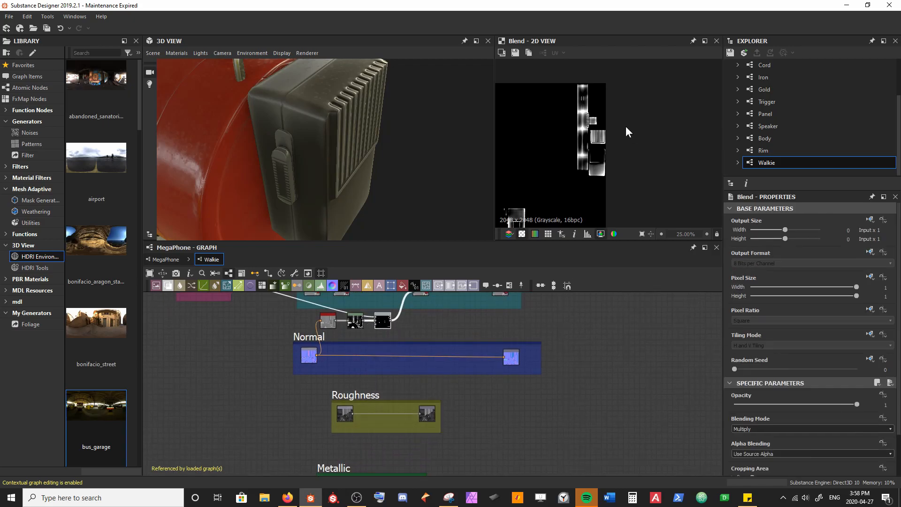
scroll(592, 145, "up", 3)
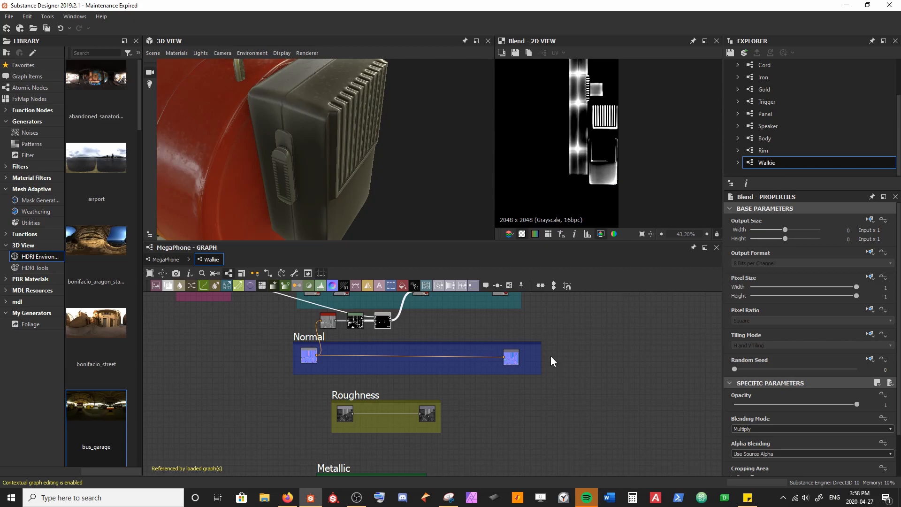
Step: Enlarge the Roughness frame in width and height and move its output node to the far end
scroll(444, 423, "up", 3)
left_click_drag(437, 417, 620, 416)
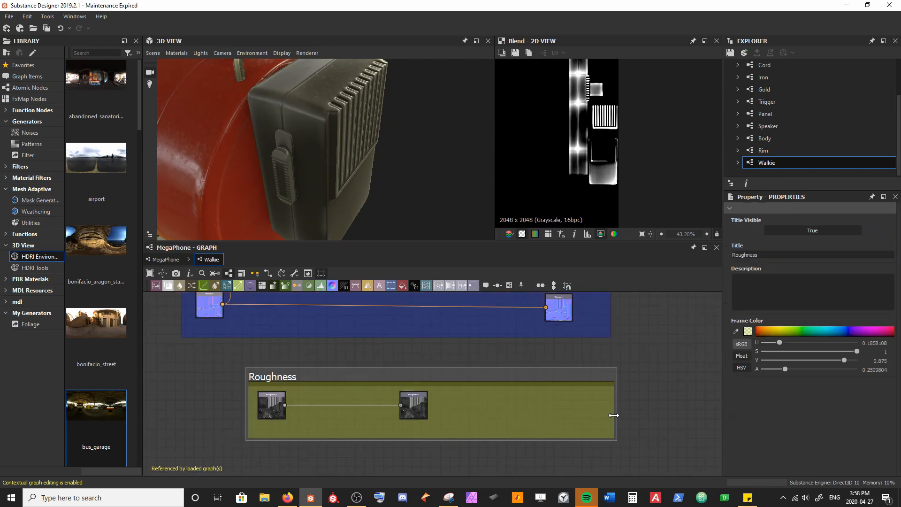
left_click_drag(422, 411, 596, 412)
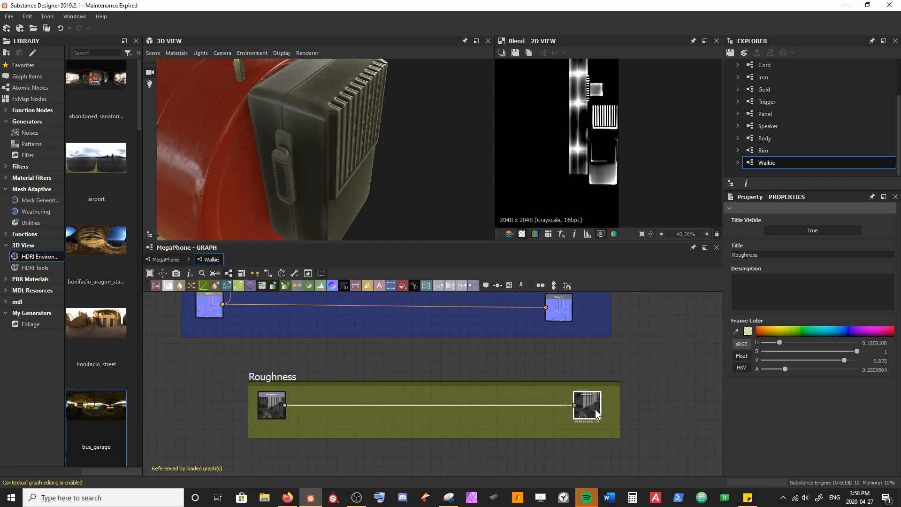
left_click_drag(407, 383, 414, 365)
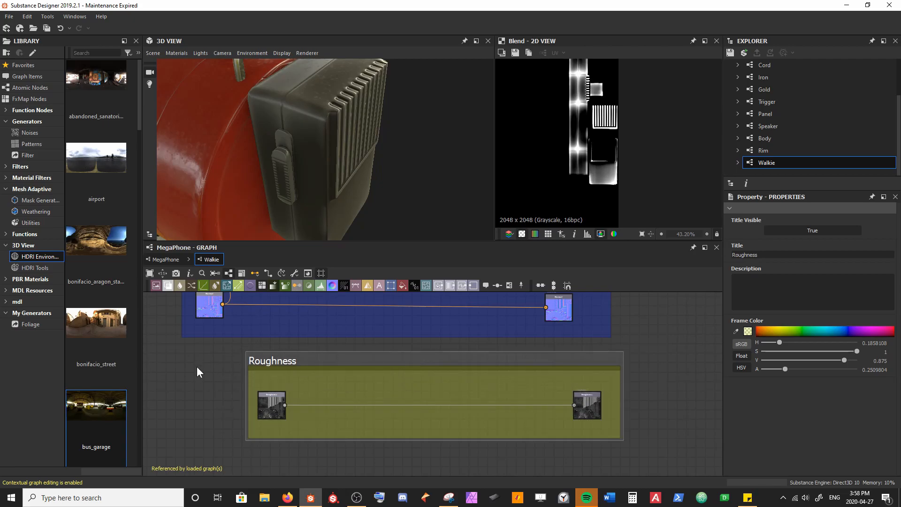
Step: Insert a Blend node between the Roughness input and output and connect the masked curvature Blend to its foreground
scroll(226, 406, "down", 4)
middle_click_drag(298, 386, 328, 381)
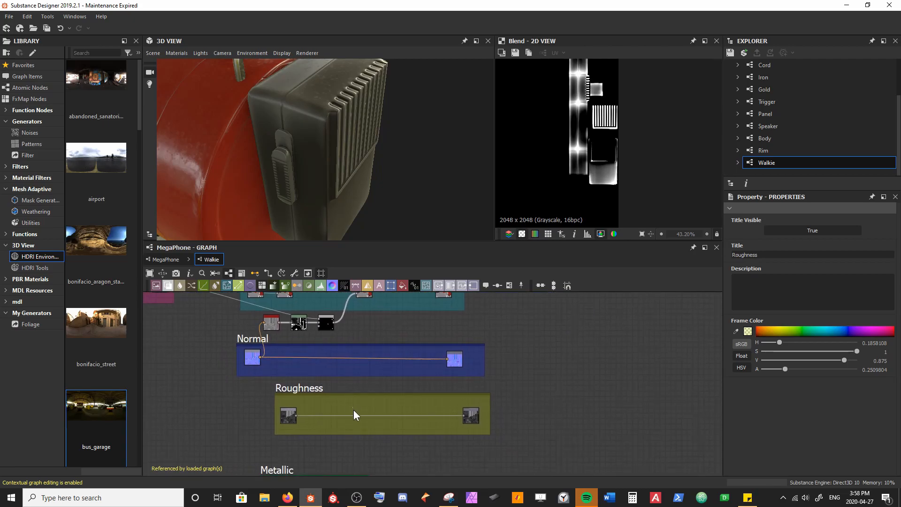
key("space")
type("blend")
key("Return")
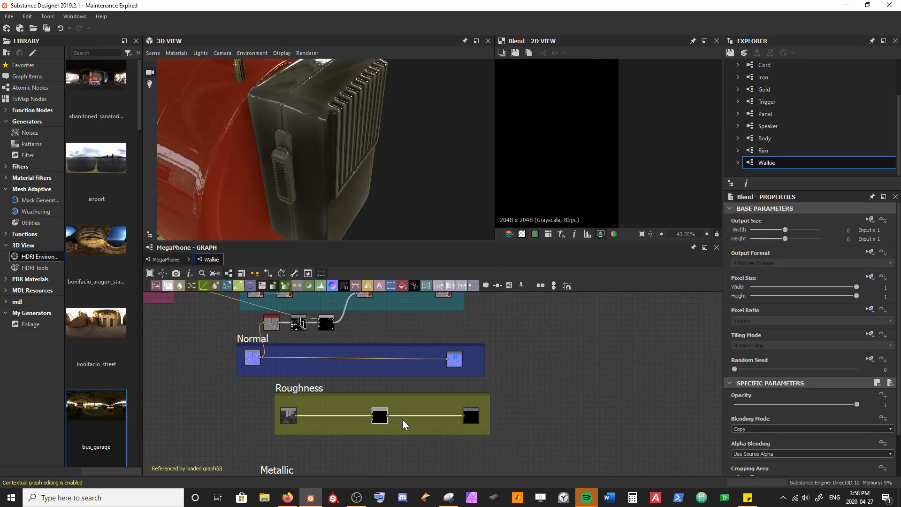
left_click(324, 322)
left_click_drag(335, 324, 375, 411)
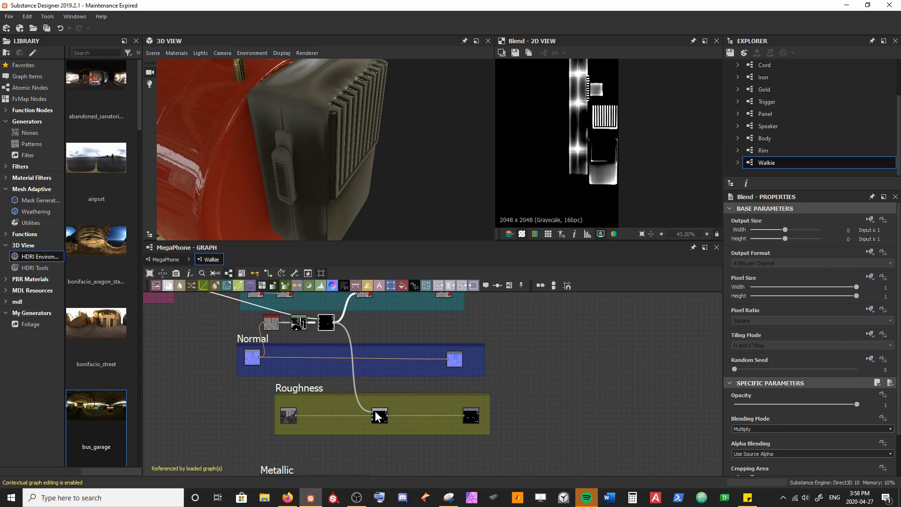
Step: Set the blending mode of the Blend node in the Roughness frame to Screen
left_click_drag(370, 203, 374, 177)
left_click(381, 416)
scroll(792, 428, "down", 3)
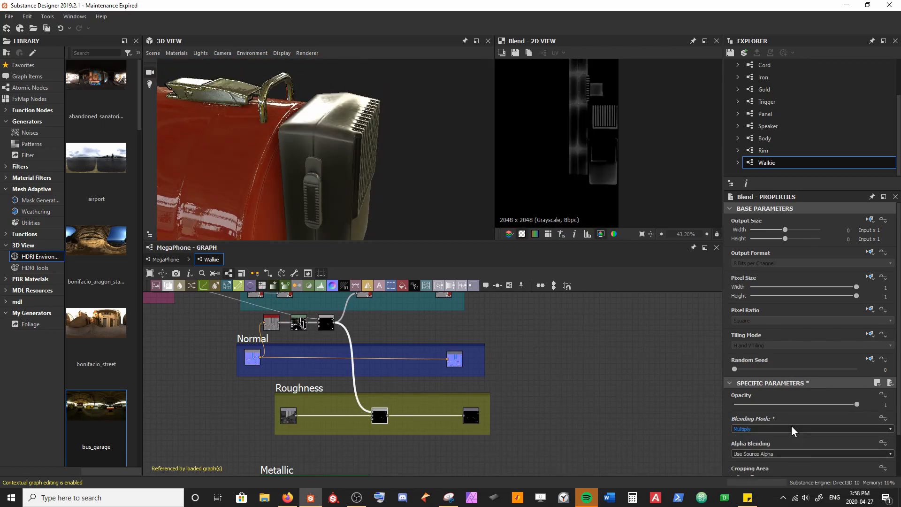
left_click(791, 429)
left_click(770, 483)
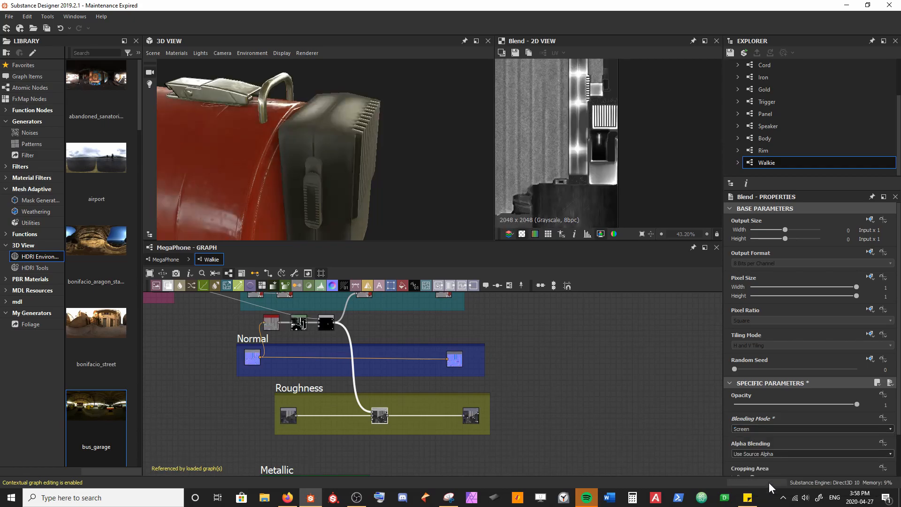
mouse_move(377, 183)
left_mouse_down()
mouse_move(382, 153)
mouse_move(382, 211)
mouse_move(374, 185)
left_mouse_up()
scroll(374, 185, "up", 2)
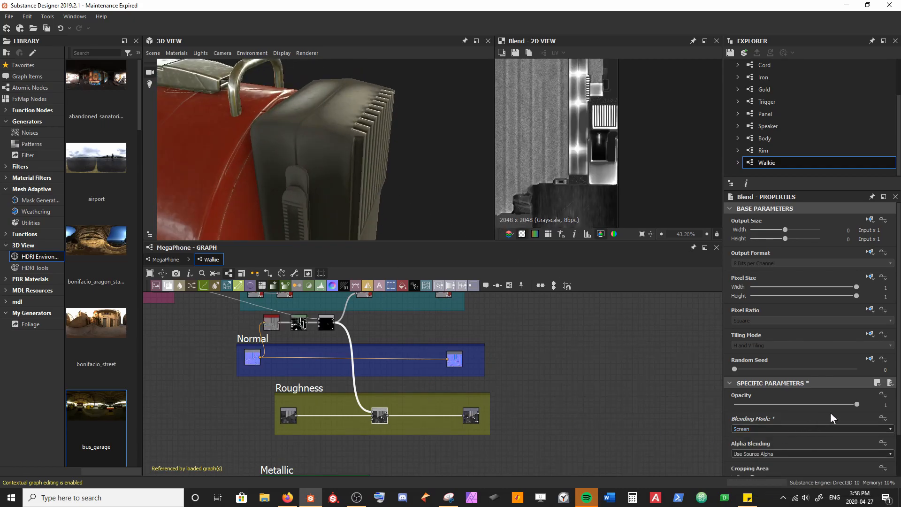
Step: Set the Roughness Blend's opacity to 0.5
left_click(843, 404)
type(".5")
key("Return")
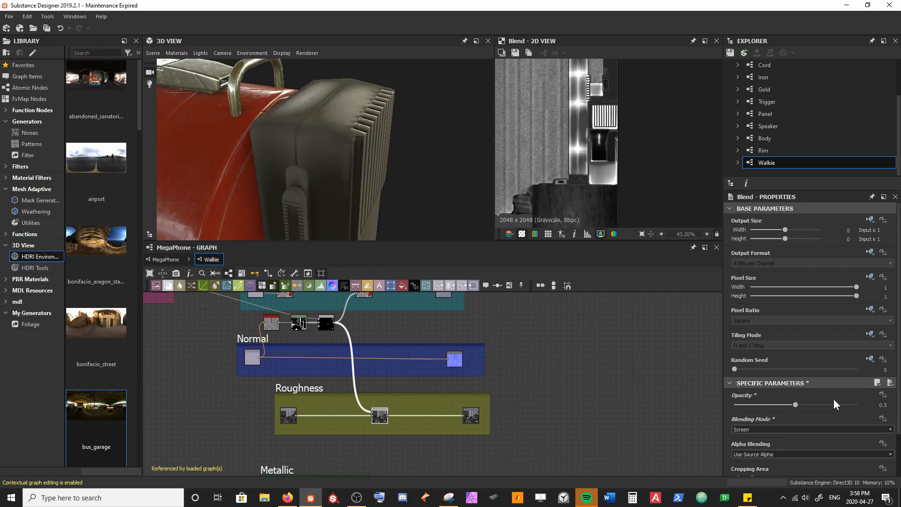
Step: Set the Roughness Blend's opacity to 0.35
left_click_drag(479, 216, 346, 173)
left_click(791, 405)
type(".35")
key("Return")
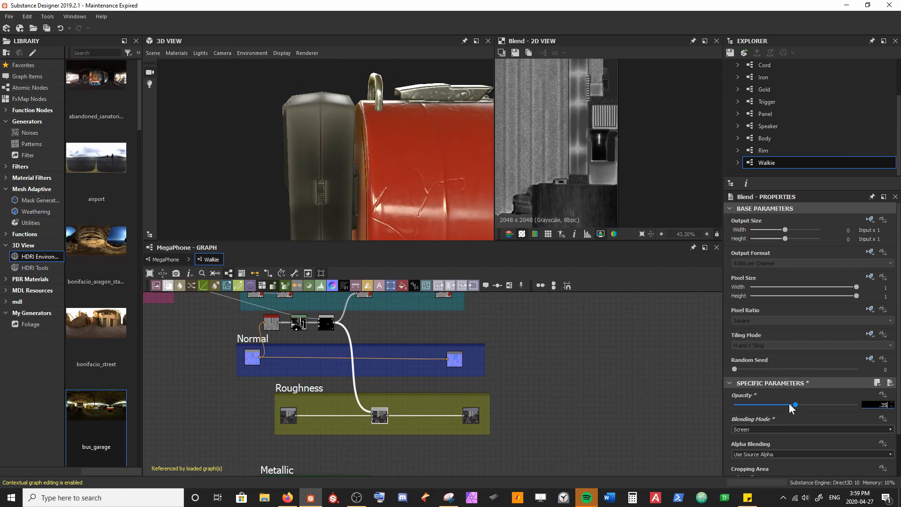
Step: Examine the walkie's edge wear and surface reflections on the 3D model from several sides and distances
left_click_drag(380, 167, 355, 165)
left_click_drag(334, 132, 337, 112)
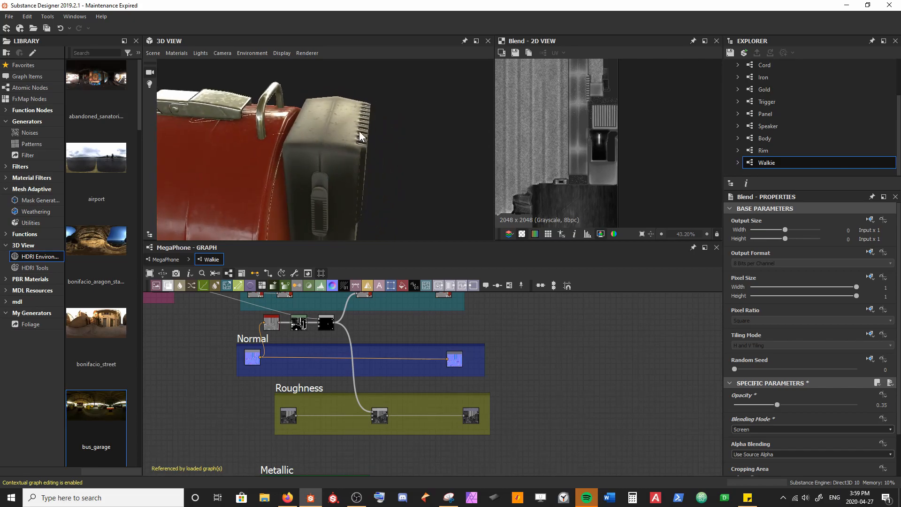
left_click_drag(336, 167, 313, 94)
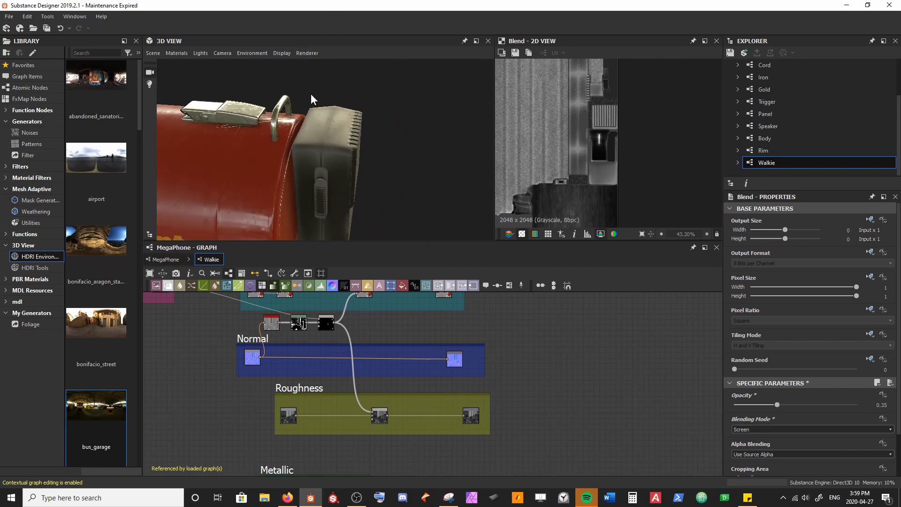
left_click_drag(355, 180, 333, 207)
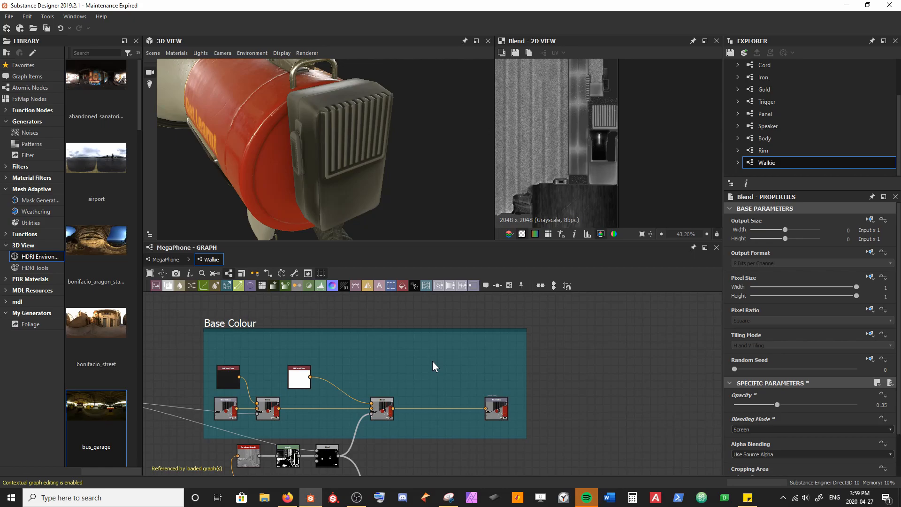
left_click_drag(409, 227, 290, 200)
right_click_drag(290, 197, 356, 190, "ctrl+shift")
scroll(341, 191, "up", 3)
left_click_drag(340, 191, 325, 157)
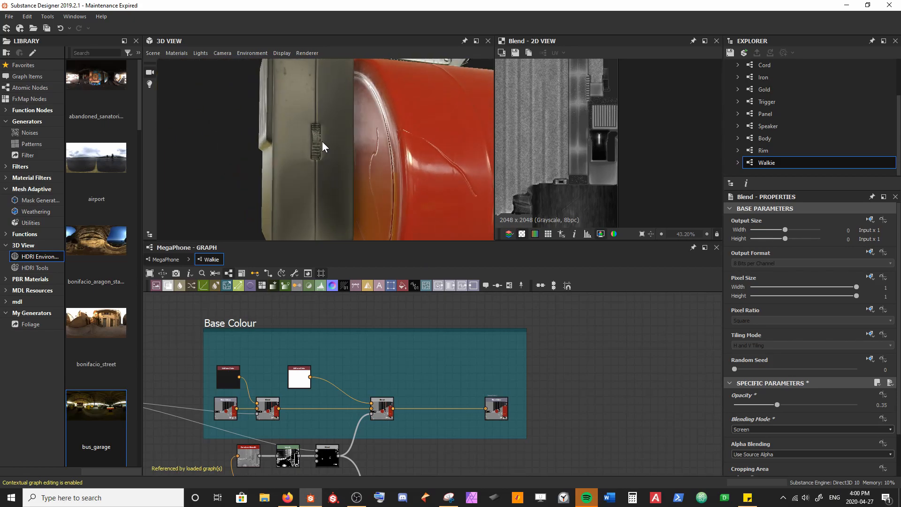
scroll(344, 196, "down", 3)
left_click_drag(344, 196, 356, 199)
Step: Extend the Base Colour frame upward and place a new Shape node above the white uniform color node
middle_click_drag(442, 370, 418, 369)
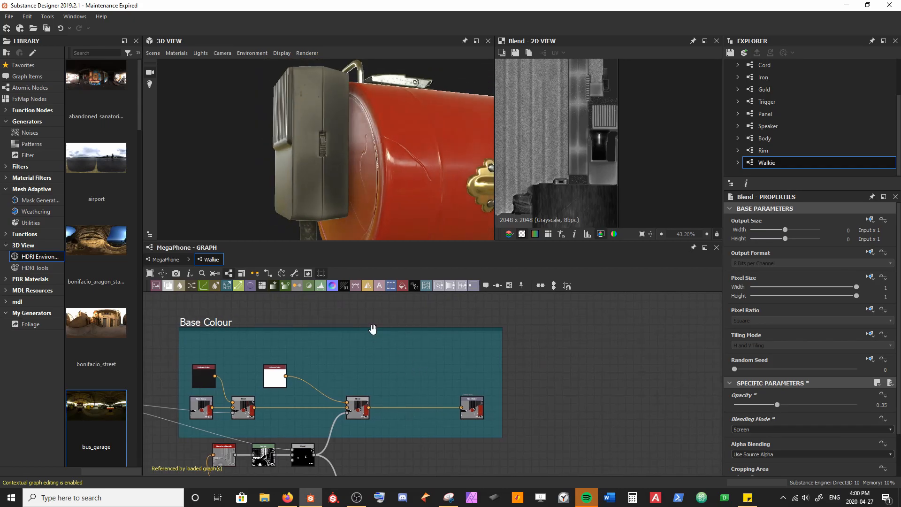
left_click_drag(376, 328, 376, 309)
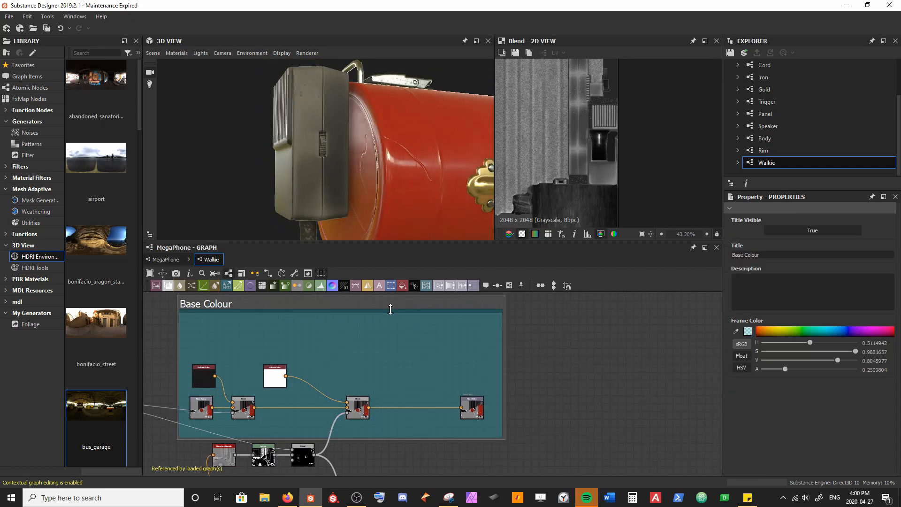
key("space")
type("shape")
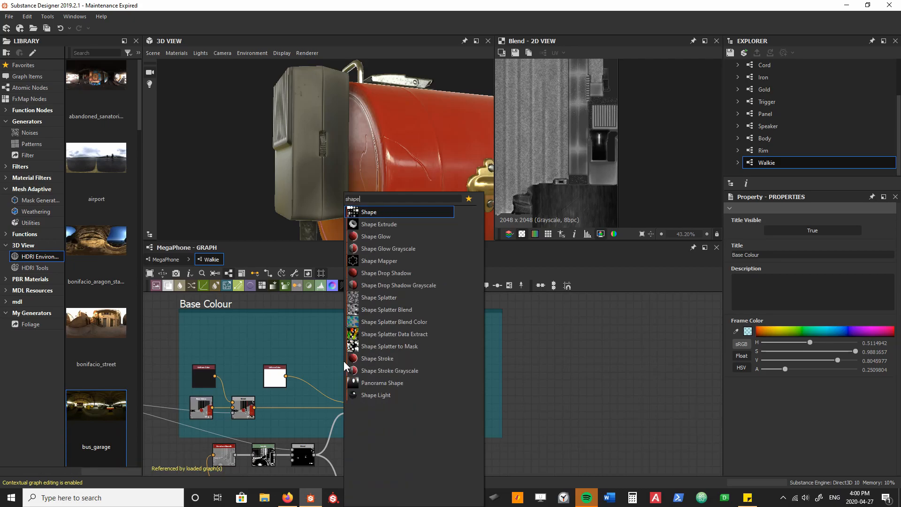
key("Return")
left_click_drag(344, 362, 275, 336)
Step: Add a Blend node fed by the Shape and move both nodes above the edge wear Blend
key("space")
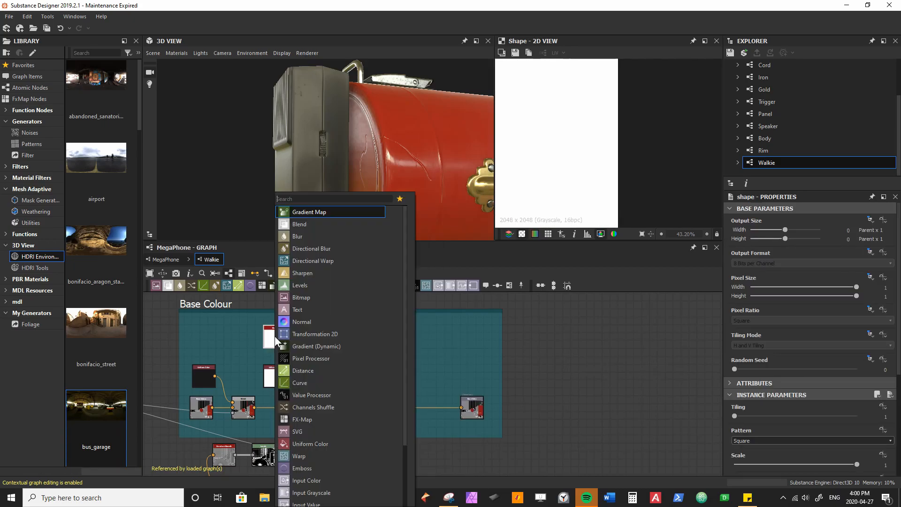
type("blend")
key("Return")
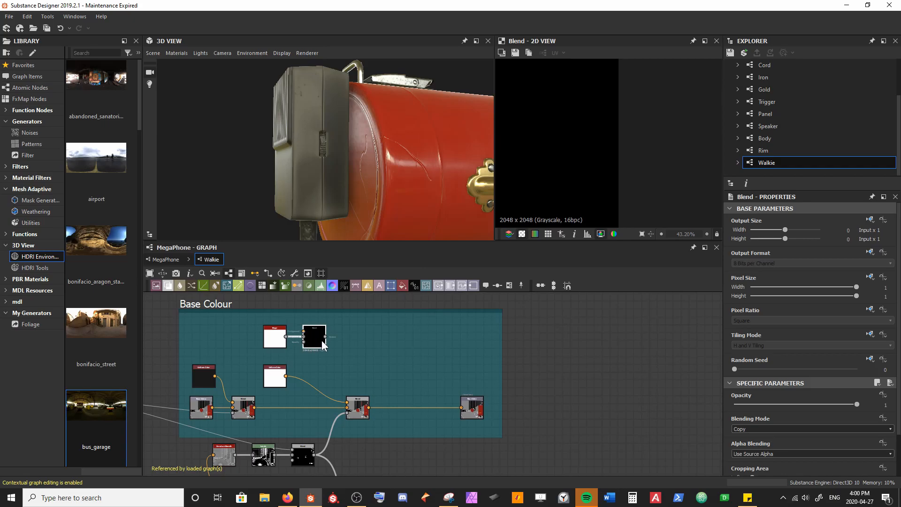
left_click_drag(242, 325, 387, 366)
Step: Widen the Base Colour frame and move its output node toward the frame's far end
middle_click_drag(493, 372, 433, 363)
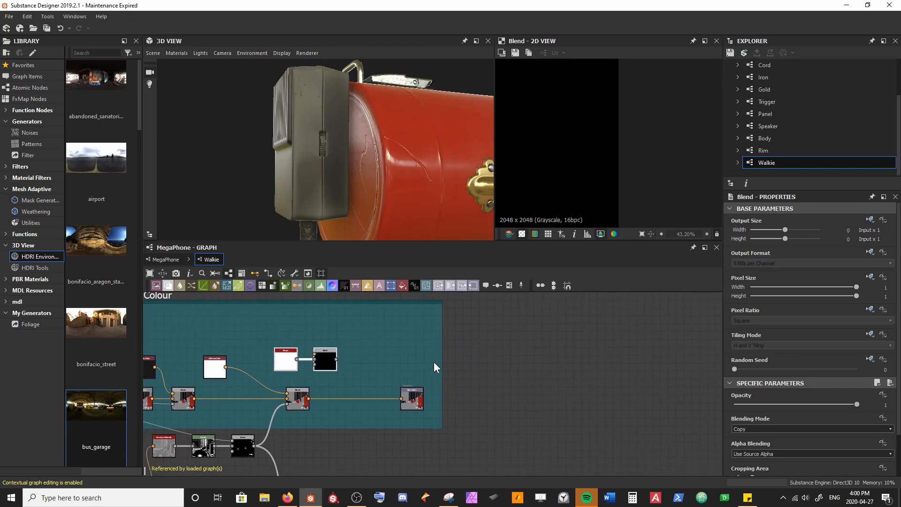
left_click_drag(441, 361, 658, 373)
left_click_drag(424, 407, 574, 407)
Step: Move the new Blend node further away from the Shape node to open space between them
left_click_drag(331, 365, 346, 369)
left_click_drag(303, 397, 307, 398)
left_click(371, 373)
scroll(360, 368, "up", 3)
middle_click_drag(359, 367, 335, 387)
left_click_drag(323, 385, 465, 385)
Step: Add a Transformation 2D node from the Shape's output and connect it to the new Blend's foreground
left_click_drag(255, 382, 328, 328)
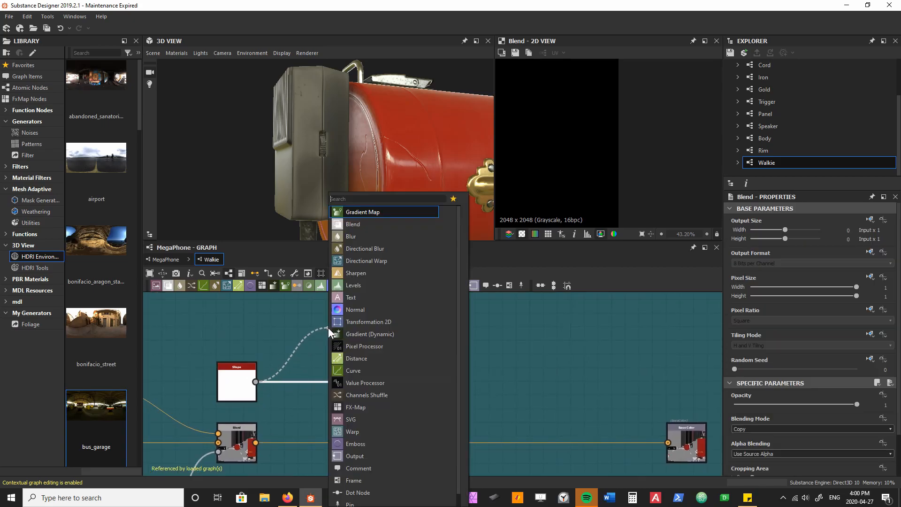
type("transform")
key("Return")
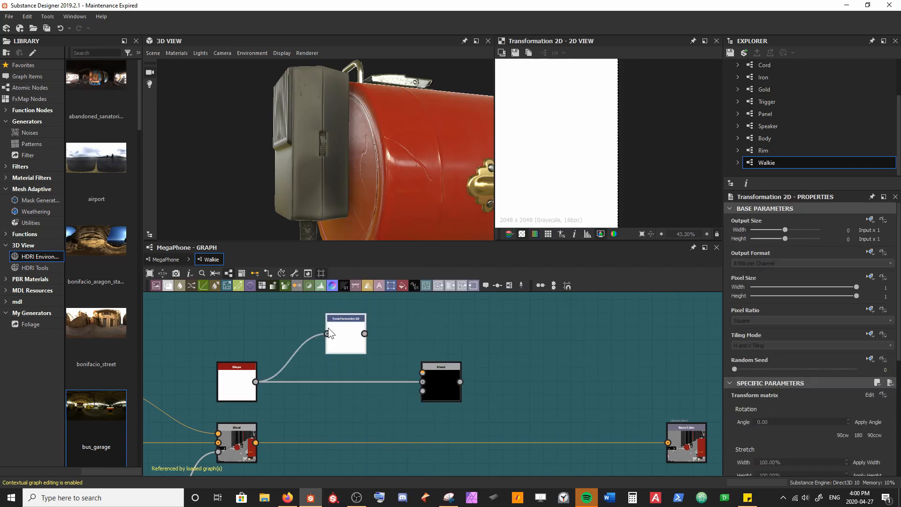
left_click_drag(420, 359, 425, 368)
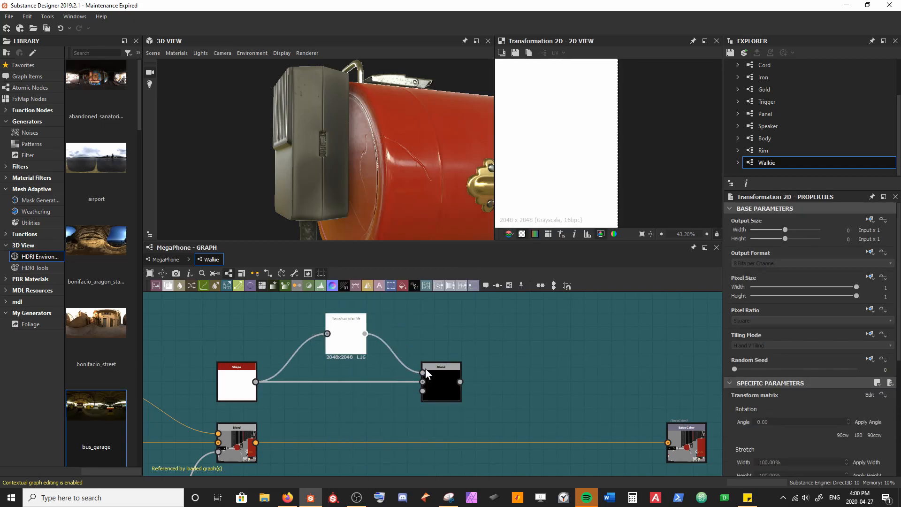
Step: Set the Shape's scale to 0.82 and its Y size to 0.6
left_click(224, 387)
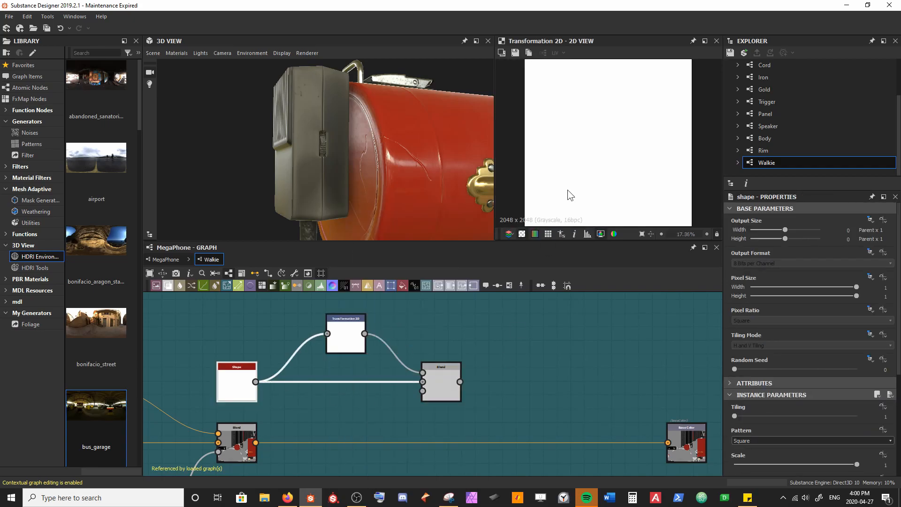
key("f")
left_click_drag(856, 464, 834, 463)
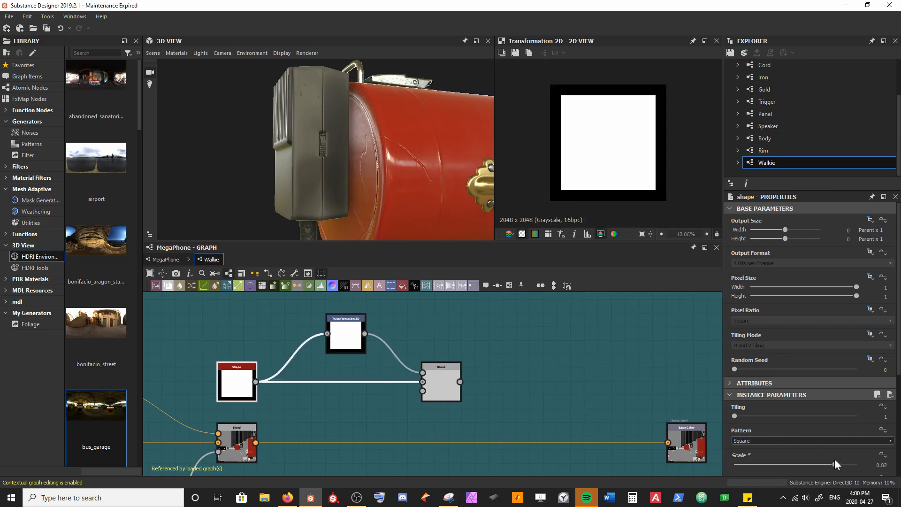
scroll(834, 460, "down", 3)
left_click_drag(856, 384, 810, 387)
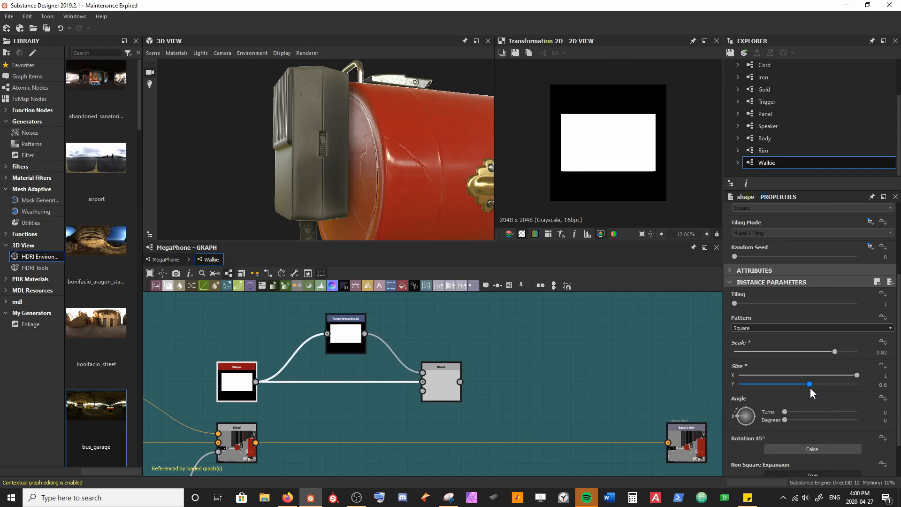
Step: Set the new Blend to Subtract and rotate the Transformation 2D so the tilted rectangle cuts into the original shape
double_click(440, 380)
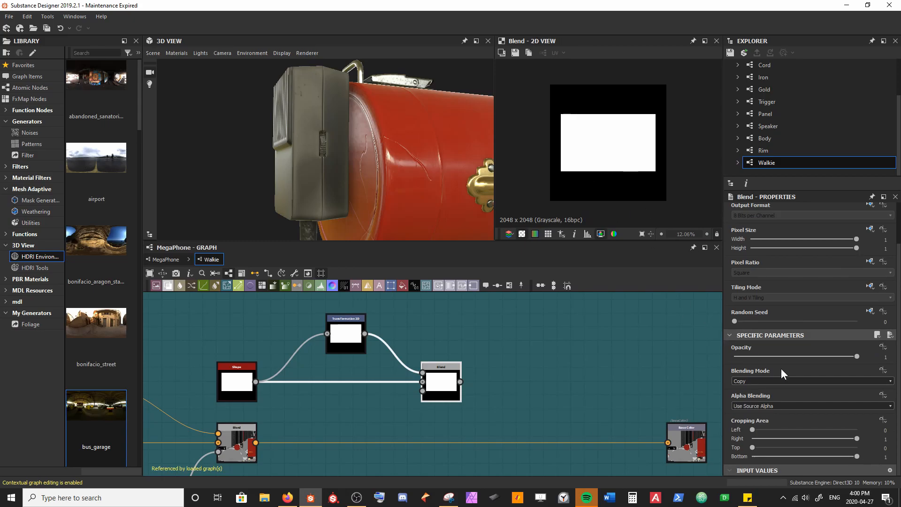
left_click(788, 381)
left_click(783, 398)
left_click(353, 347)
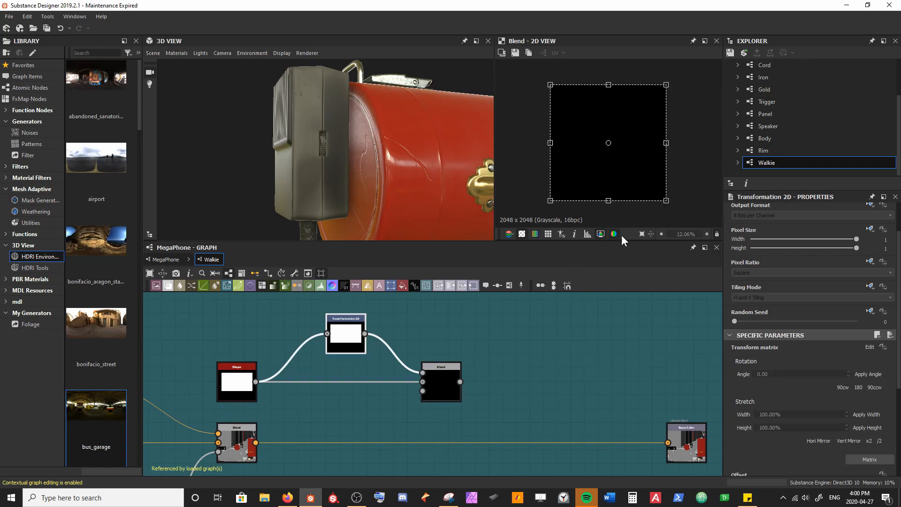
left_click_drag(674, 212, 681, 207)
left_click_drag(689, 202, 728, 161)
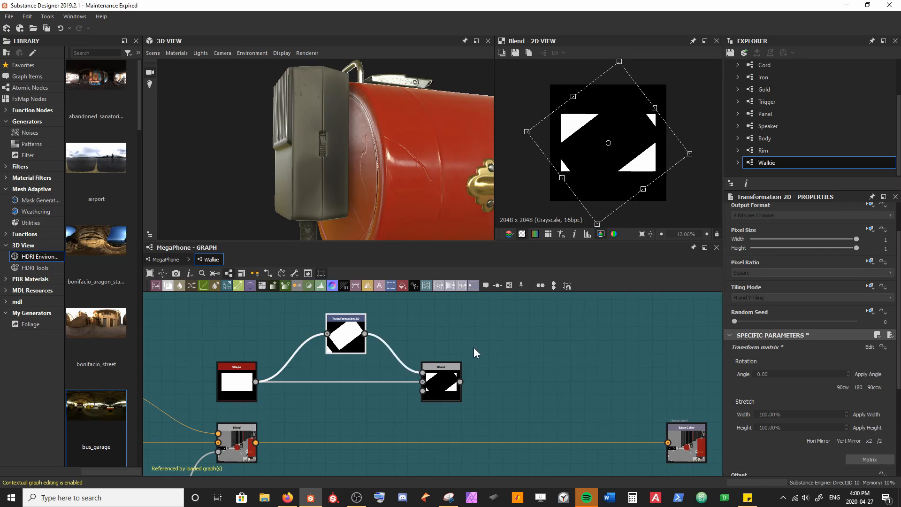
Step: Stretch the Transformation 2D on both ends, reduce its tilt and shift it to leave one thin wedge along the rectangle's lower edge
left_click(445, 391)
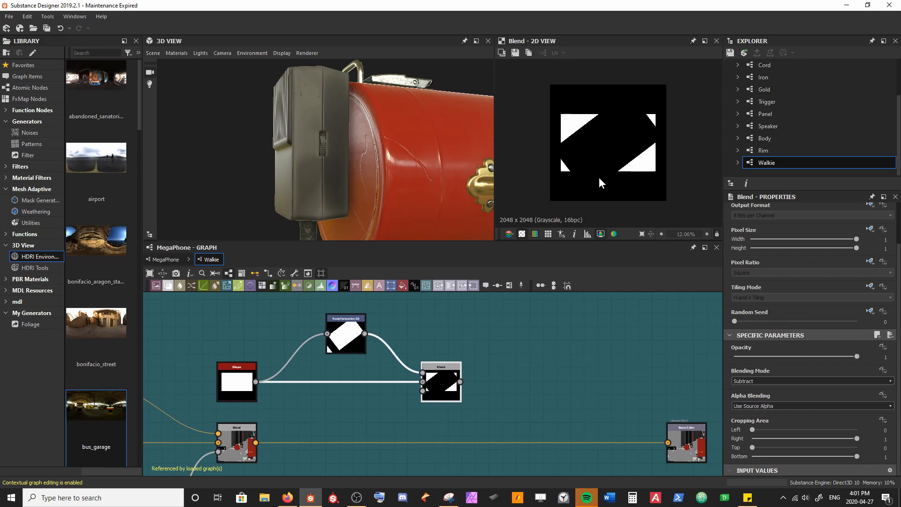
left_click(347, 341)
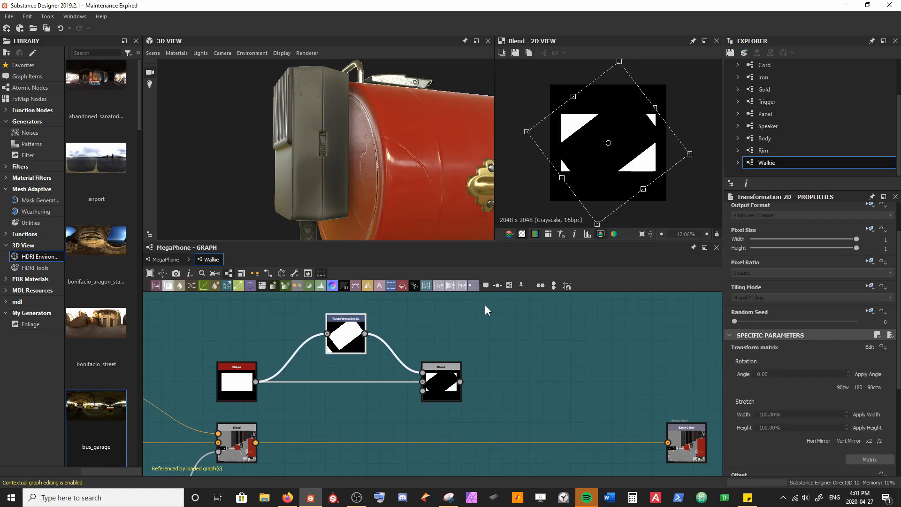
left_click_drag(654, 107, 700, 72)
key("ctrl+z")
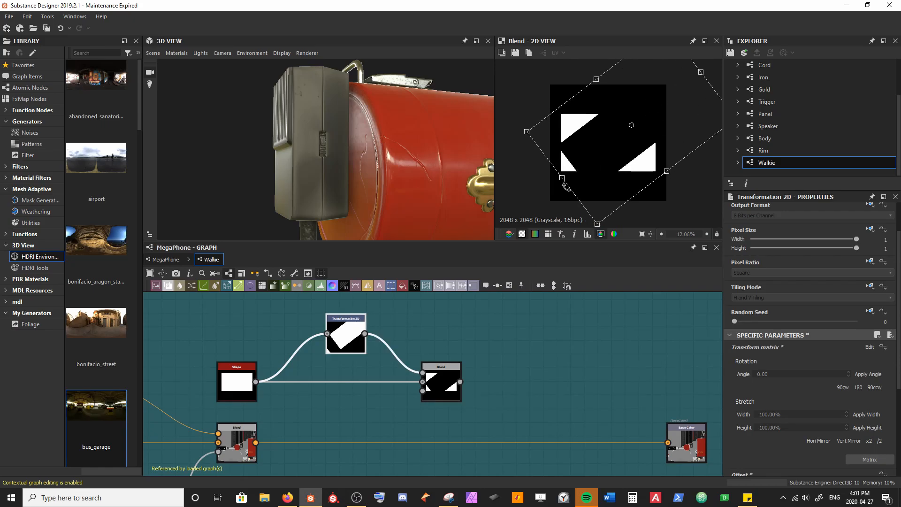
left_click_drag(562, 178, 504, 222)
left_click_drag(675, 186, 665, 221)
left_click_drag(648, 185, 641, 172)
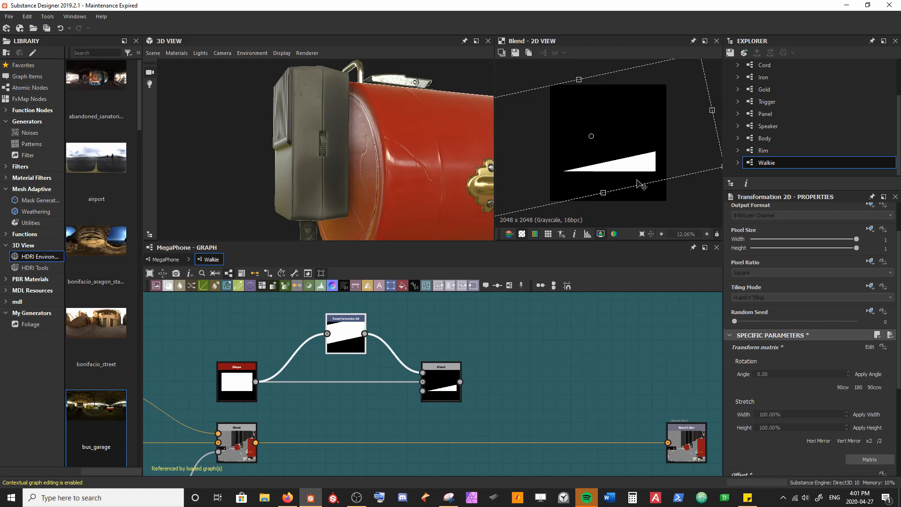
Step: Set the Shape's X size to 0.58 and rotate the Transformation 2D to a steeper angle for a taller wedge
left_click(237, 372)
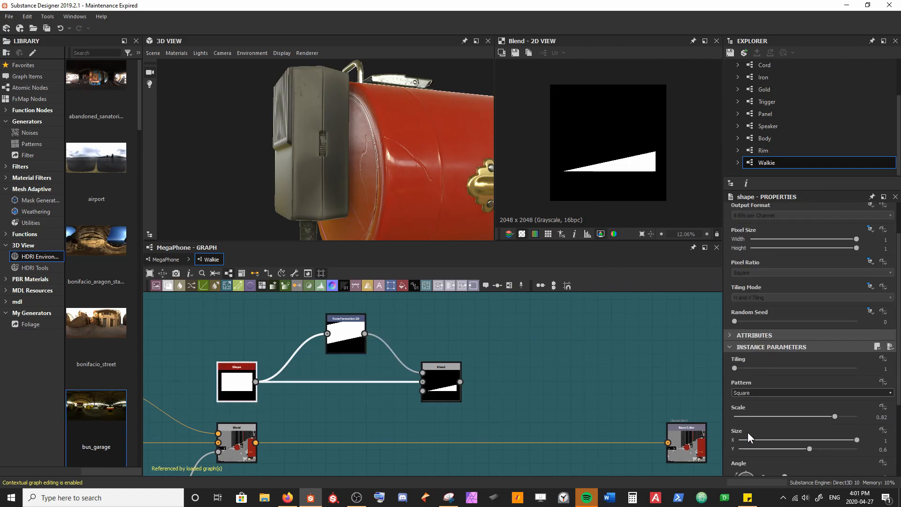
left_click_drag(849, 438, 808, 442)
left_click(345, 340)
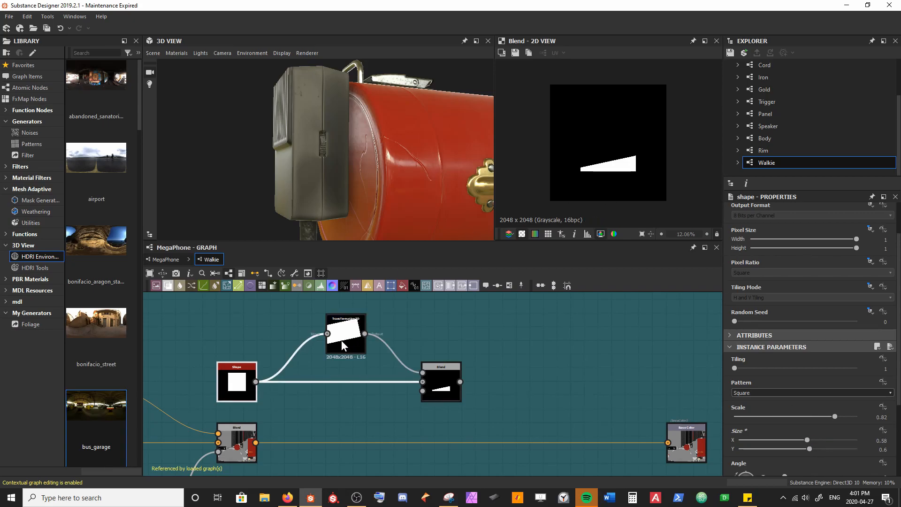
left_click_drag(662, 207, 690, 202)
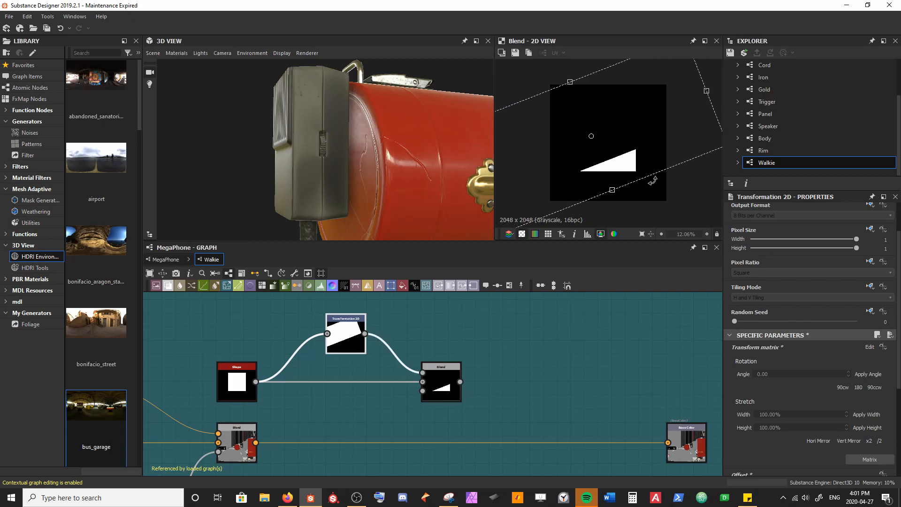
scroll(620, 165, "up", 3)
scroll(558, 178, "down", 1)
middle_click_drag(544, 181, 578, 176)
scroll(662, 171, "down", 6)
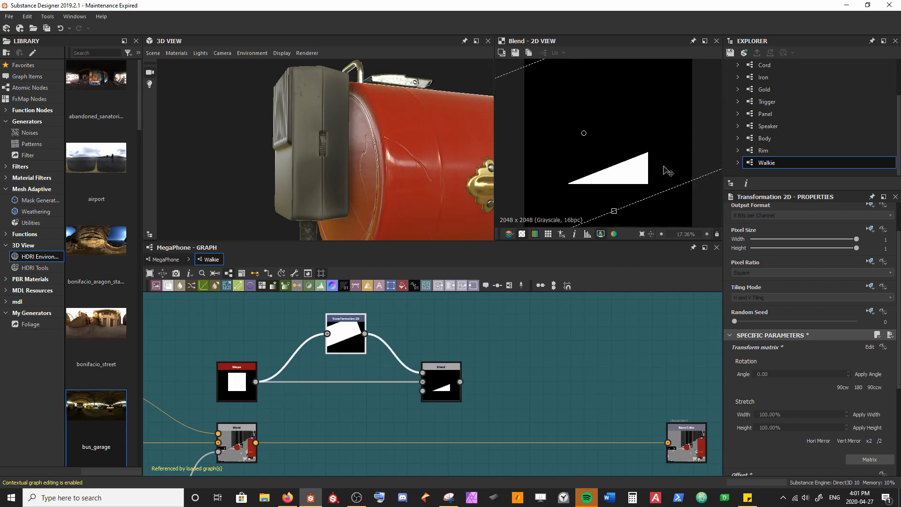
Step: Nudge the subtracting Blend node upward and add a second Transformation 2D node to its output
middle_click_drag(506, 382, 493, 364)
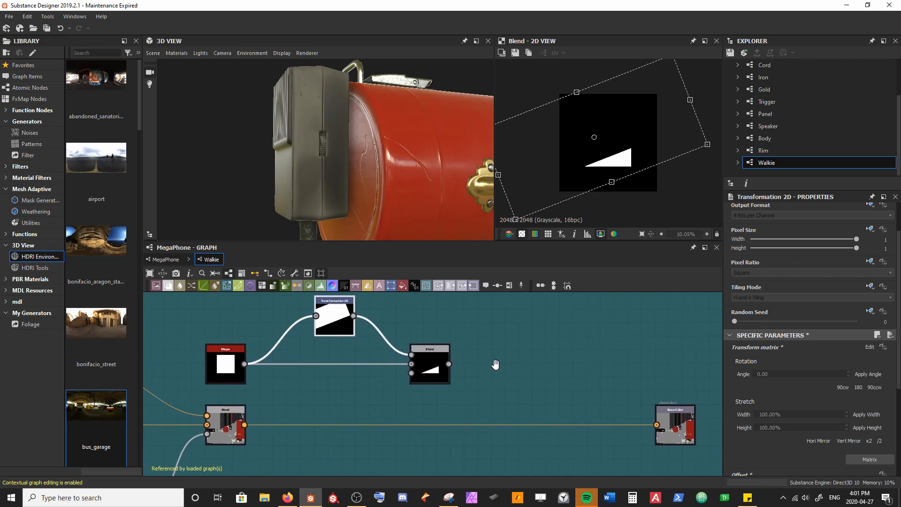
left_click_drag(430, 371, 430, 363)
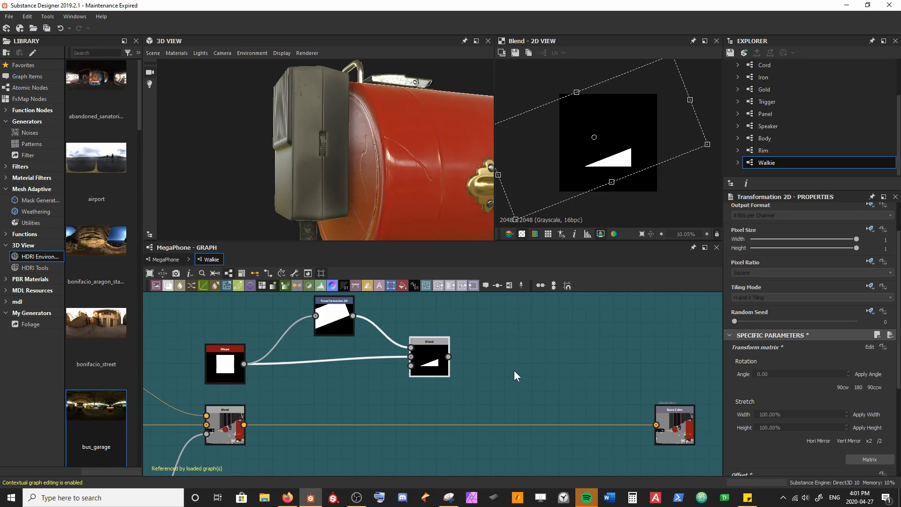
key("space")
type("transform")
key("Return")
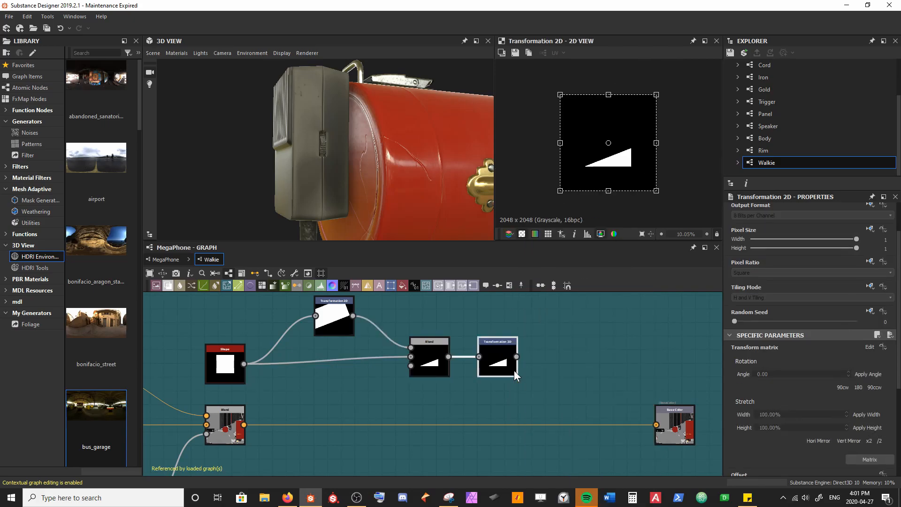
Step: Shift the Base Color output farther along, insert a Blend on its incoming link and connect the wedge's Transformation 2D to the Blend's foreground
middle_click_drag(540, 380, 395, 374)
scroll(467, 363, "down", 2)
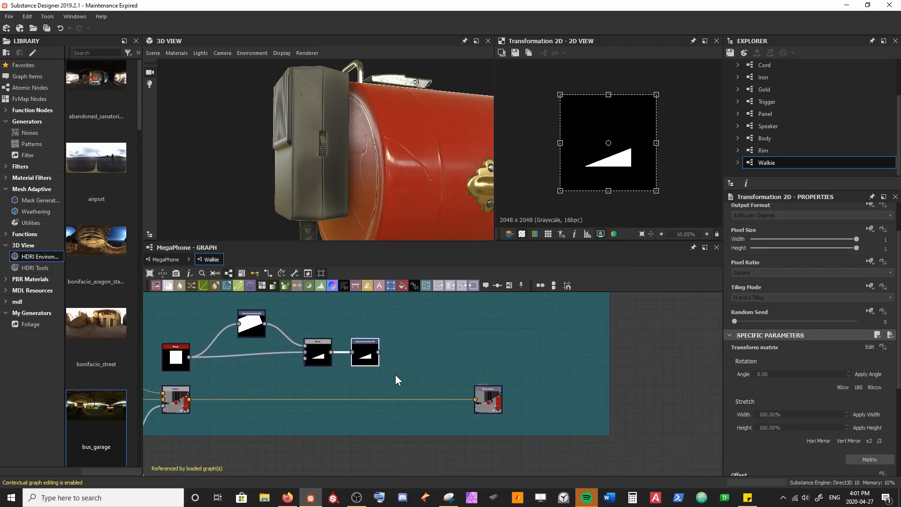
left_click_drag(488, 399, 535, 399)
left_click(437, 352)
left_click(428, 400)
key("space")
type("blend")
key("Return")
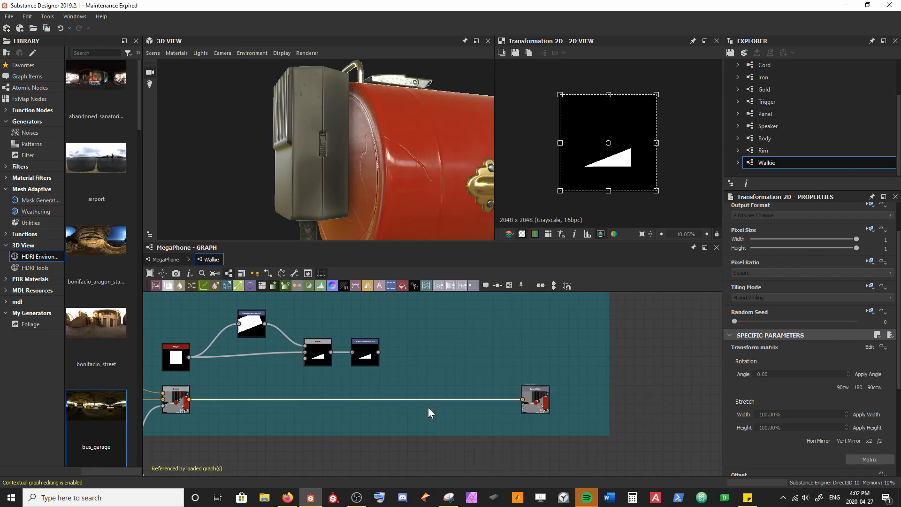
left_click_drag(363, 400, 465, 402)
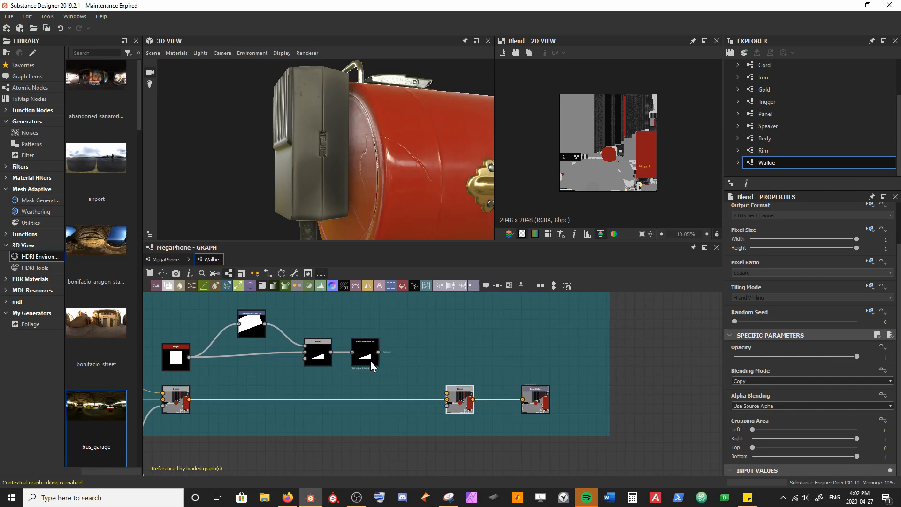
left_click_drag(378, 352, 447, 392)
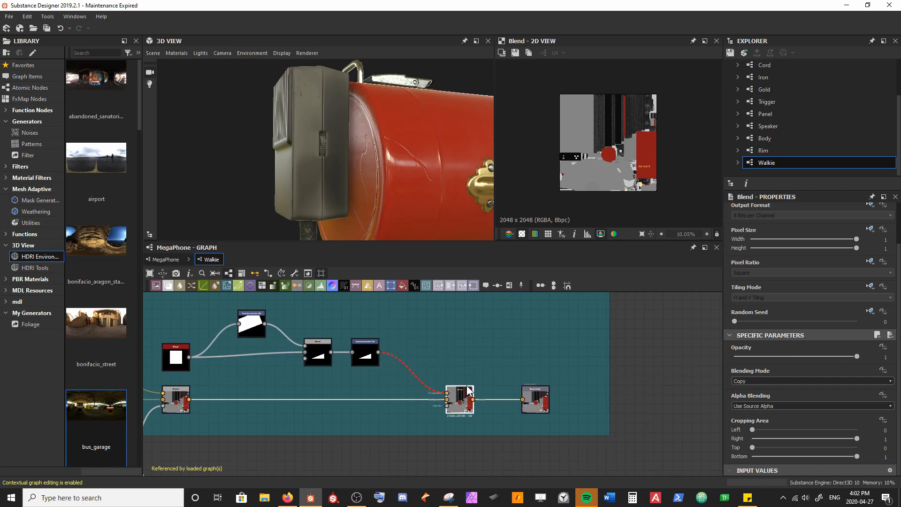
Step: Insert a Gradient Map between the wedge's Transformation 2D and the new Blend, and line it up beside the Transformation 2D
scroll(467, 392, "up", 3)
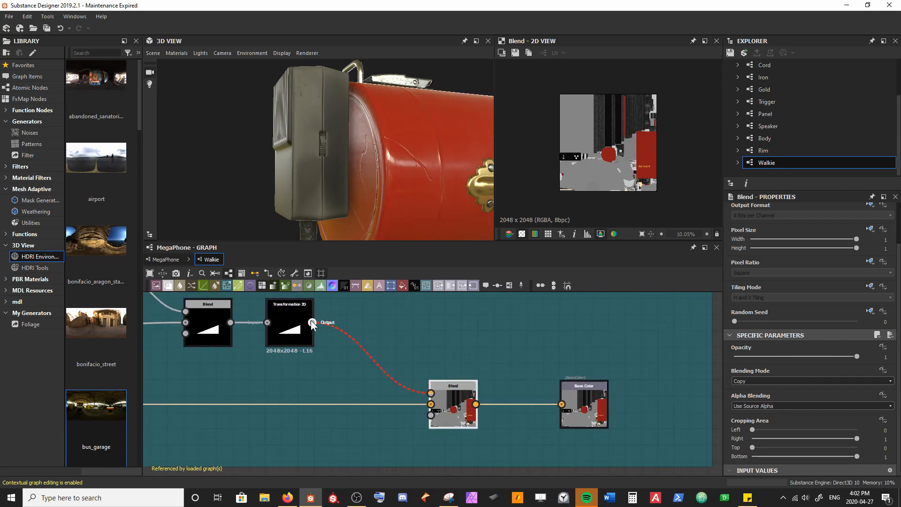
middle_click_drag(342, 392, 594, 372)
middle_click_drag(494, 348, 272, 394)
left_click_drag(378, 404, 399, 343)
key("space")
type("grad")
key("Return")
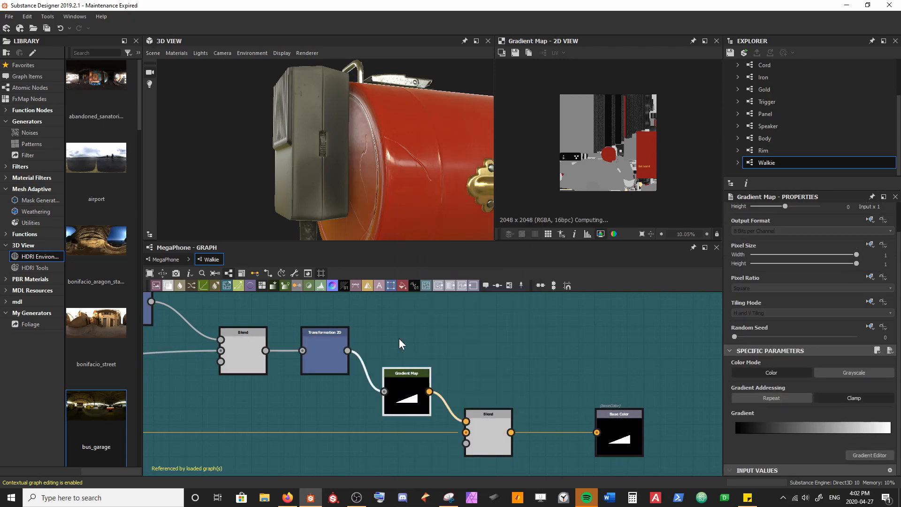
left_click_drag(400, 376, 370, 355)
left_click(331, 378, "ctrl")
left_click(357, 389)
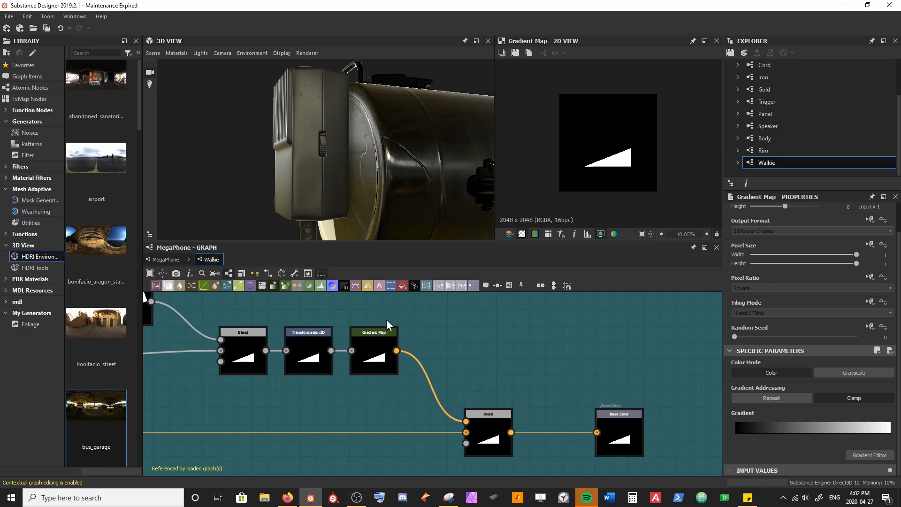
Step: Set the blending mode of the Blend before Base Color to Screen and preview its output in the 2D view
left_click_drag(363, 202, 356, 85)
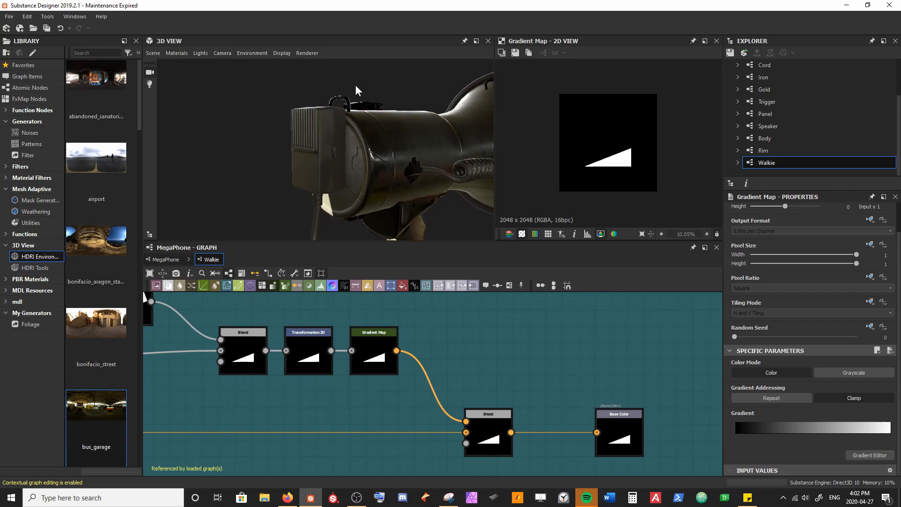
left_click_drag(365, 173, 346, 166)
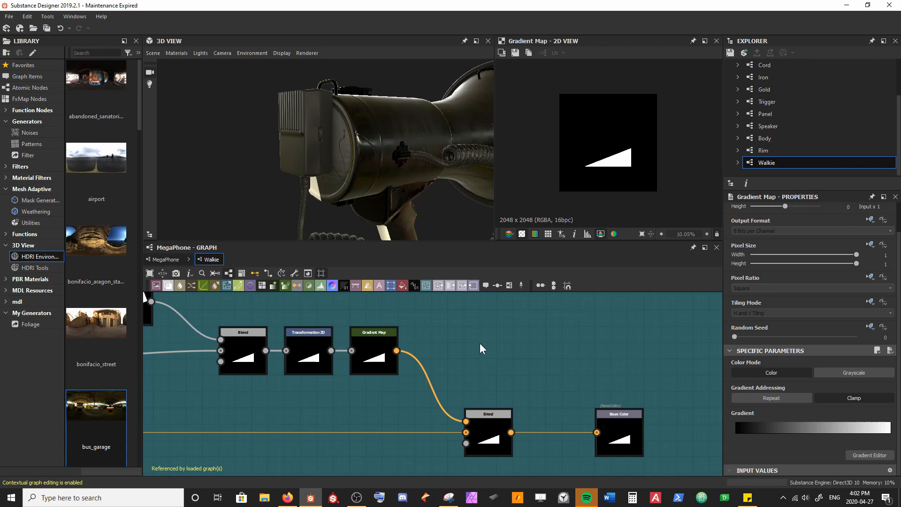
left_click(481, 420)
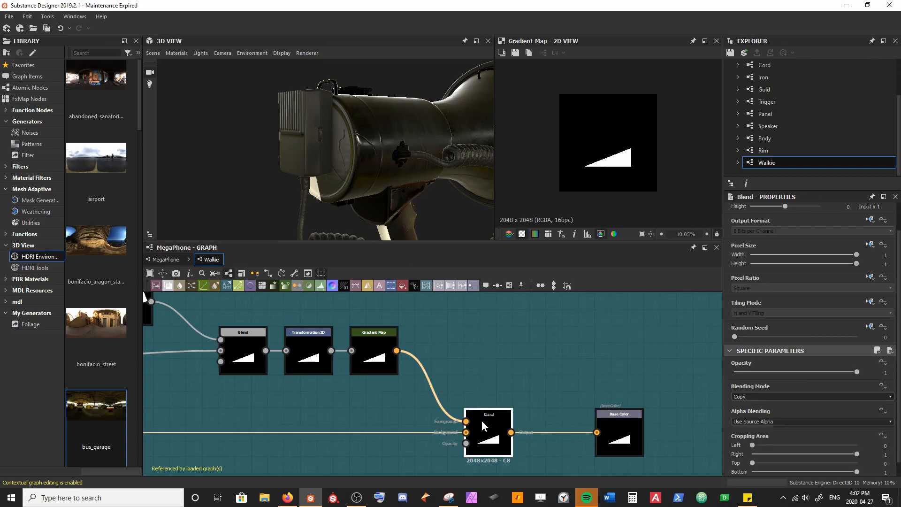
left_click(770, 397)
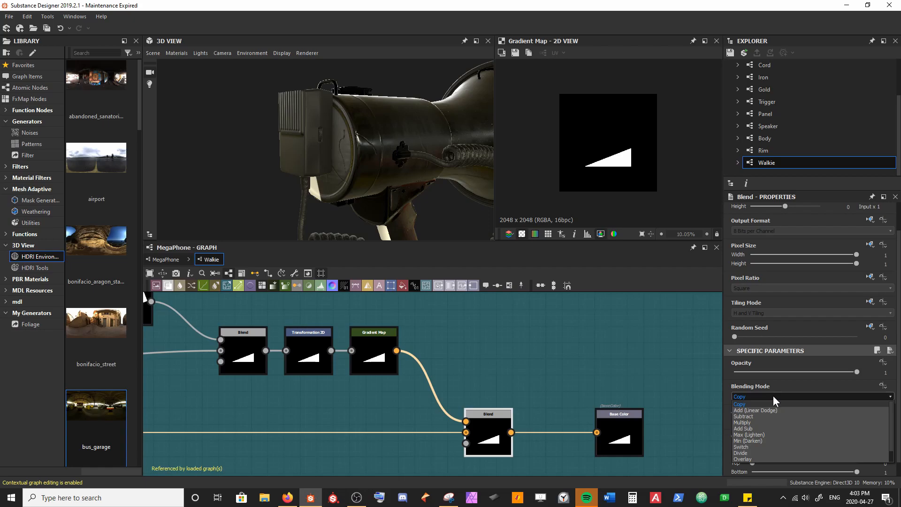
left_click(779, 452)
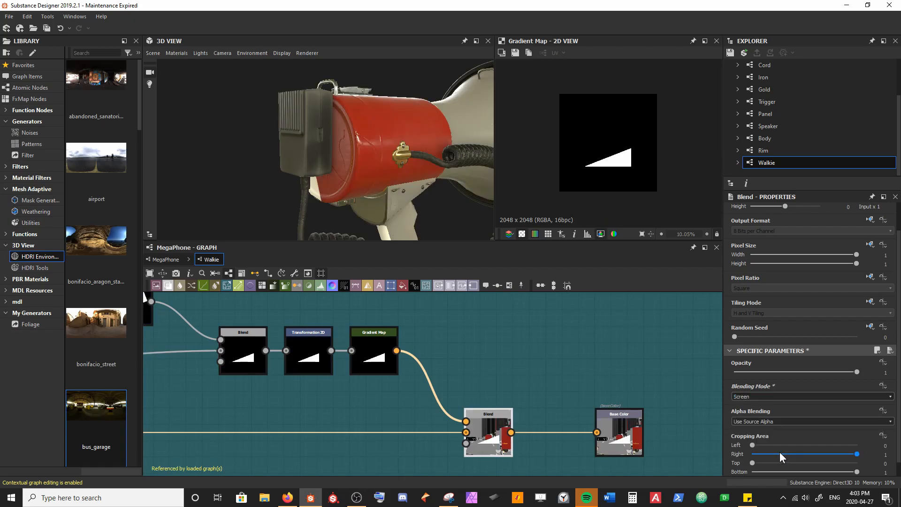
double_click(495, 416)
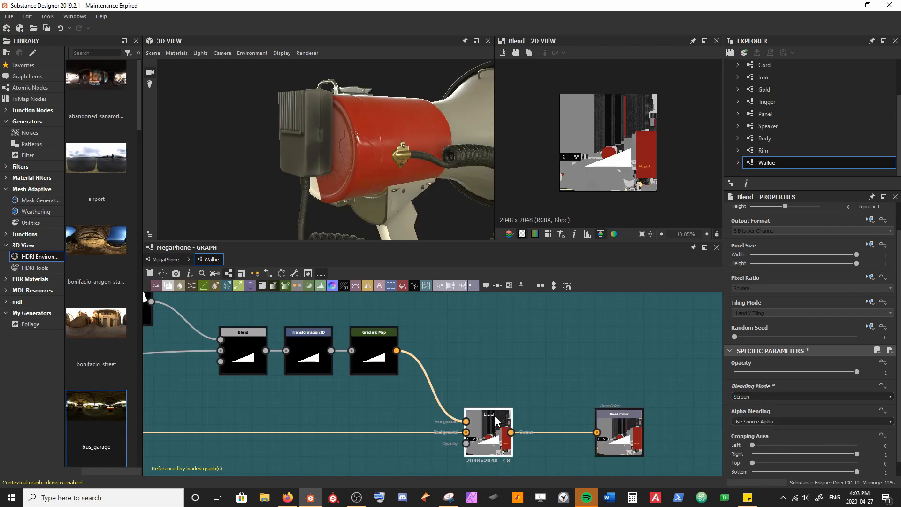
key("f")
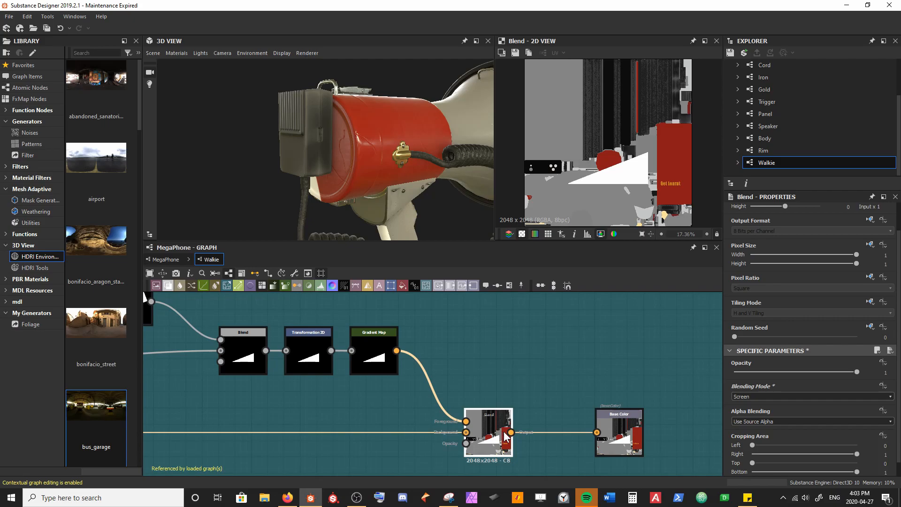
Step: Rotate the wedge's second Transformation 2D so the wedge stands upright, shift it toward the upper right and scale it down
left_click(329, 350)
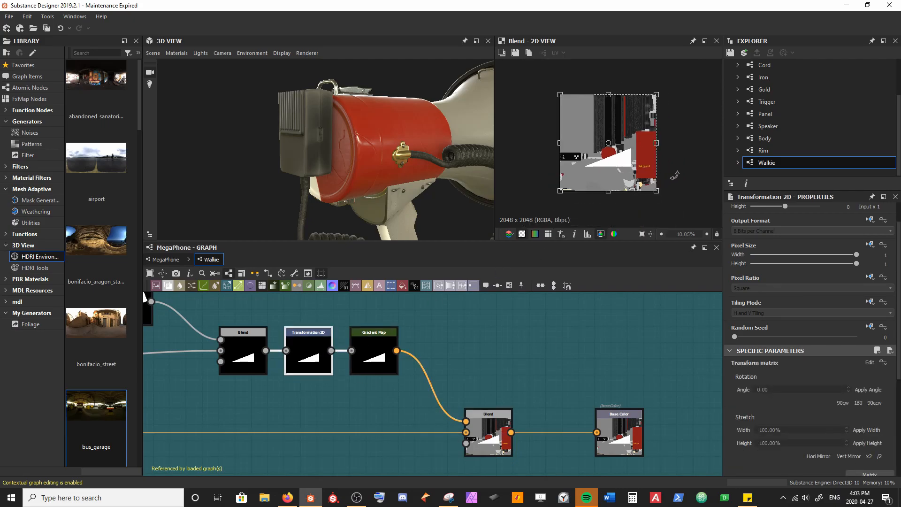
left_click_drag(686, 153, 612, 215)
left_click_drag(615, 179, 656, 140)
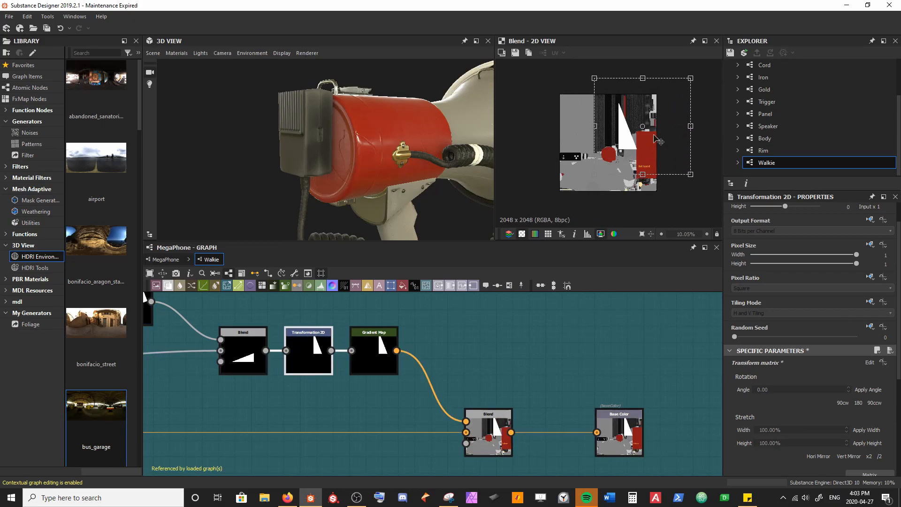
left_click_drag(687, 80, 620, 148)
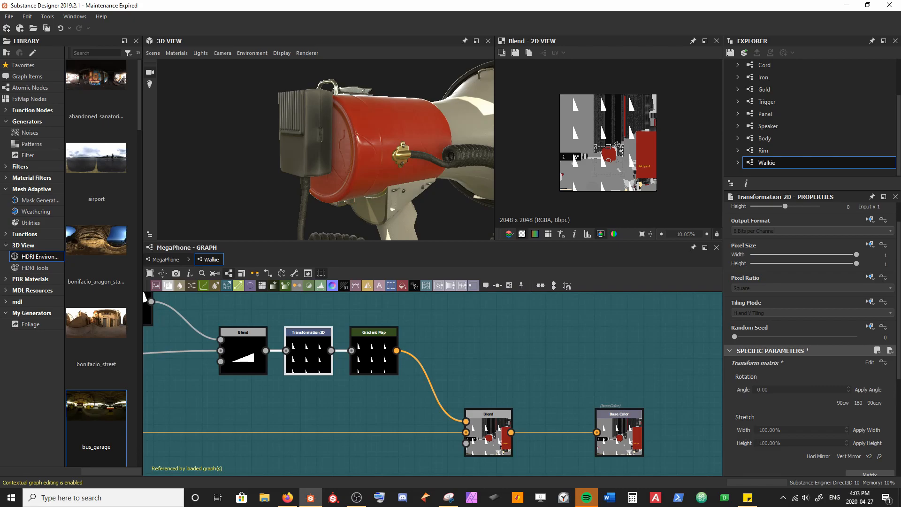
Step: Expand the Resources folder of MegaPhone_Tutorial.sbs to list its baked maps
scroll(774, 103, "up", 5)
left_click(738, 78)
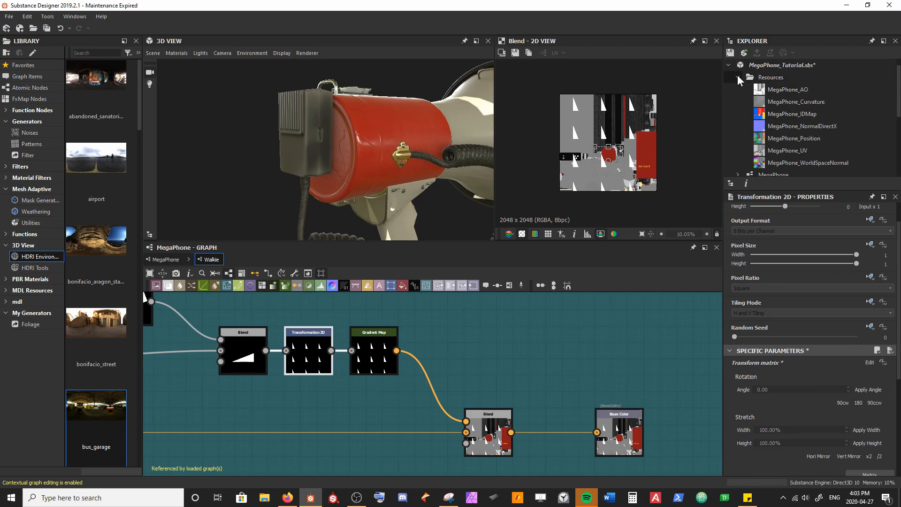
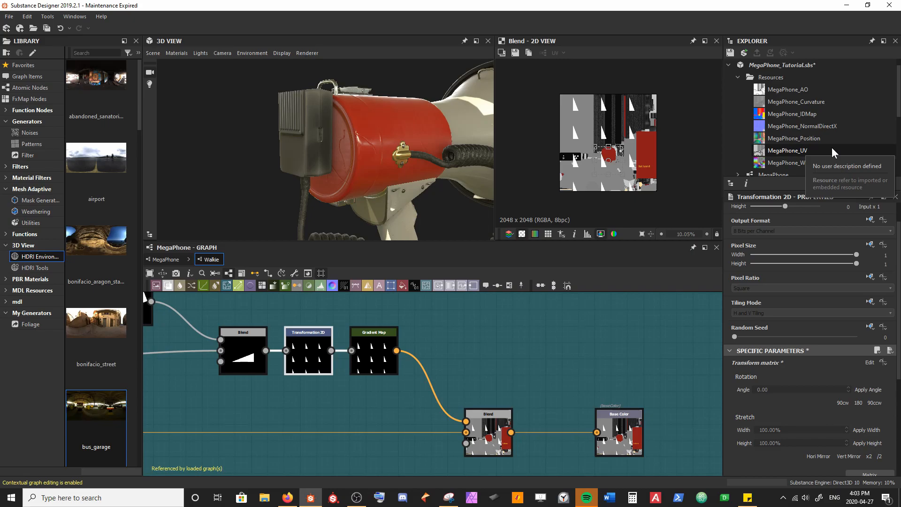
Step: Override the inherited Tiling Mode of the wedge's second Transformation 2D and set it to No Tiling
left_click(736, 77)
scroll(798, 117, "down", 1)
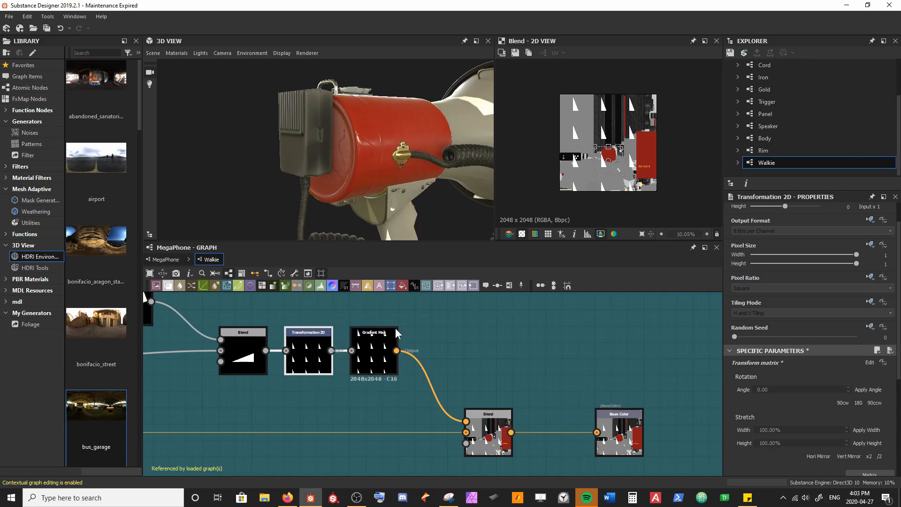
scroll(606, 156, "up", 3)
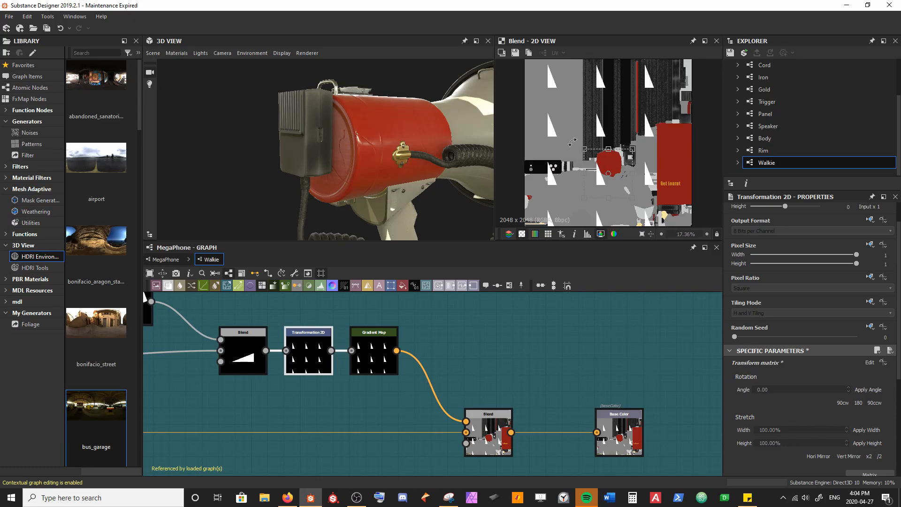
left_click(869, 302)
left_click(857, 334)
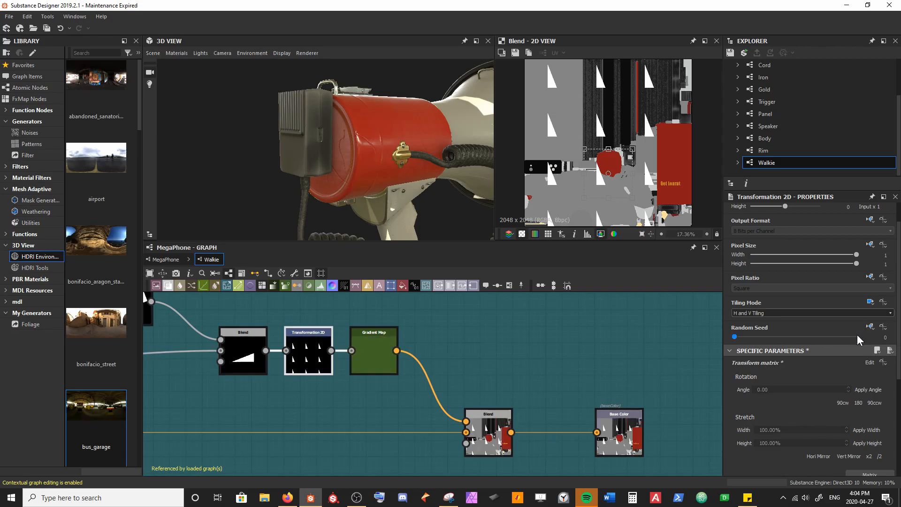
left_click(771, 313)
left_click(767, 321)
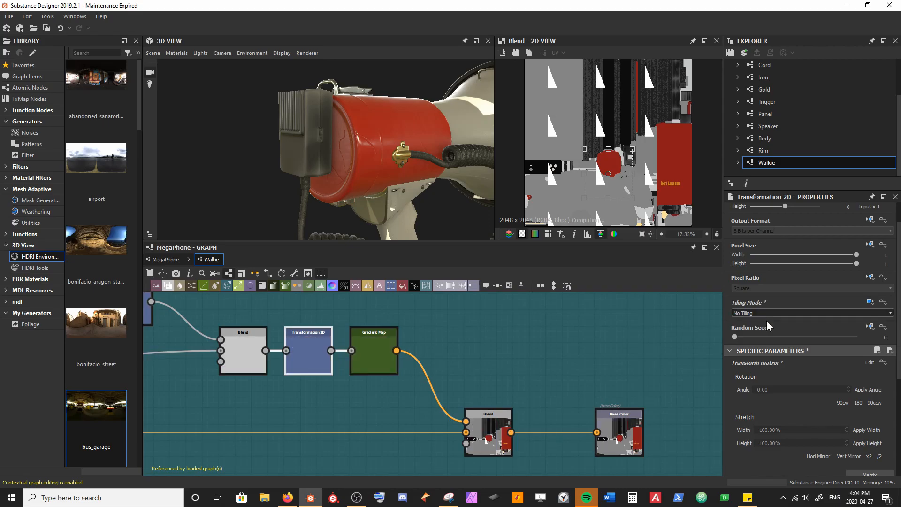
Step: Move the wedge to the upper right of the texture and shrink it onto the walkie side's UV strip
left_click_drag(611, 197, 677, 115)
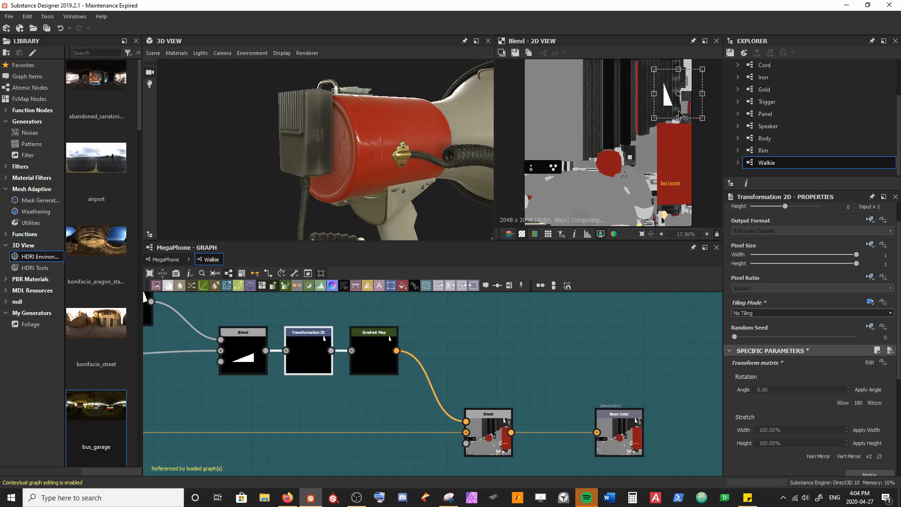
scroll(677, 114, "up", 3)
middle_click_drag(677, 114, 623, 171)
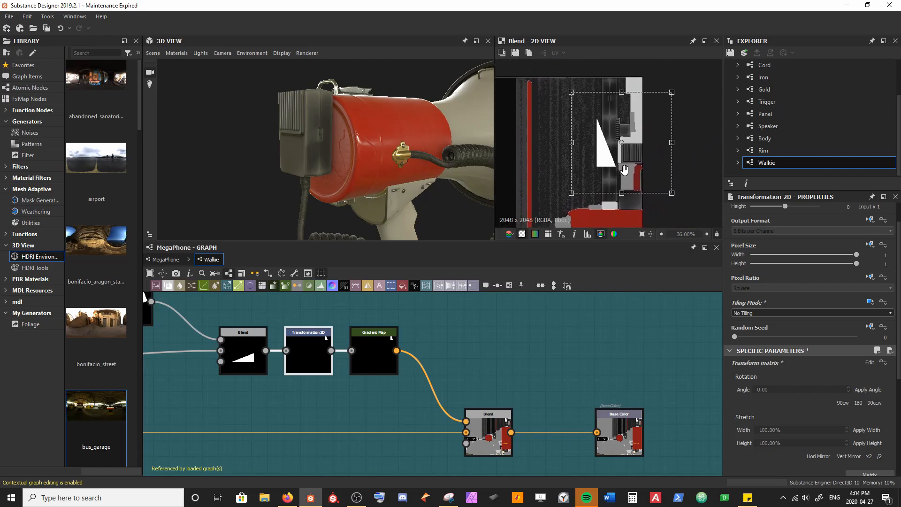
left_click_drag(671, 91, 620, 110, "shift")
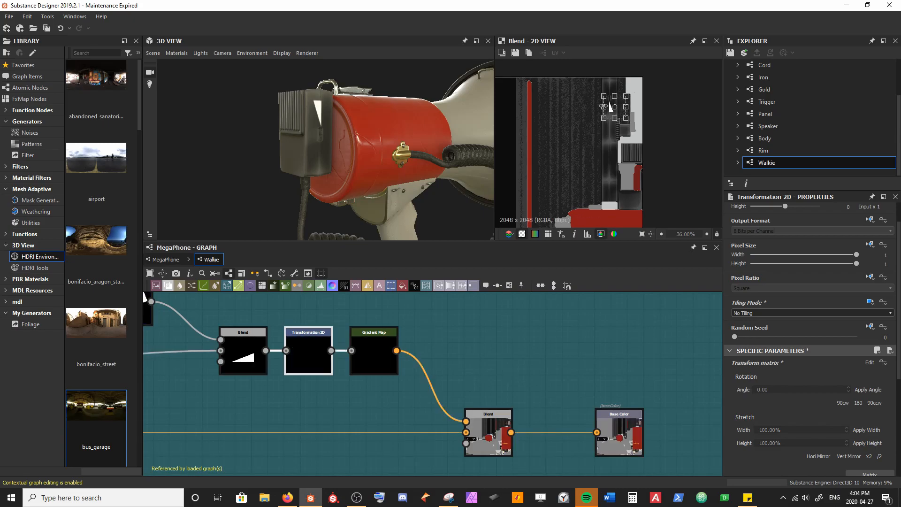
scroll(379, 142, "up", 6)
left_click_drag(359, 105, 328, 92)
scroll(610, 106, "up", 7)
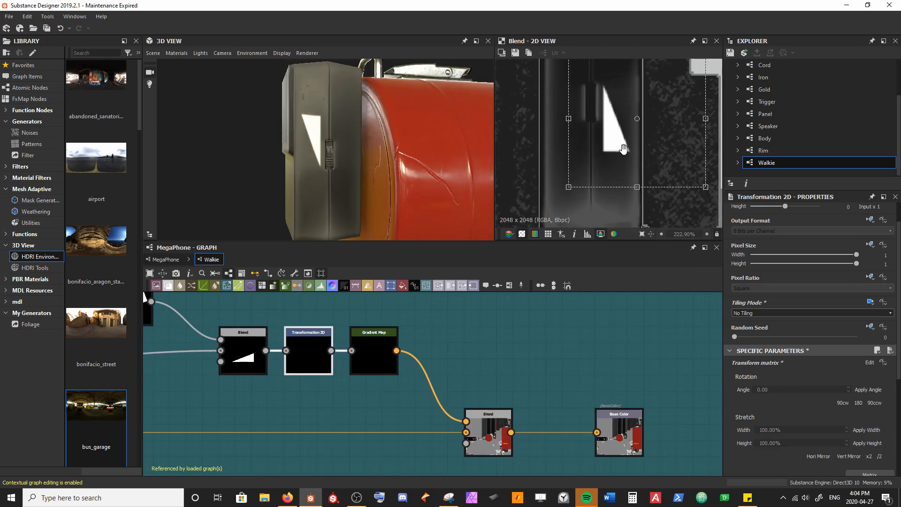
Step: Scale the wedge down further and position it right beside the ridged dial on the walkie's side
scroll(637, 131, "down", 2)
left_click_drag(672, 100, 627, 141)
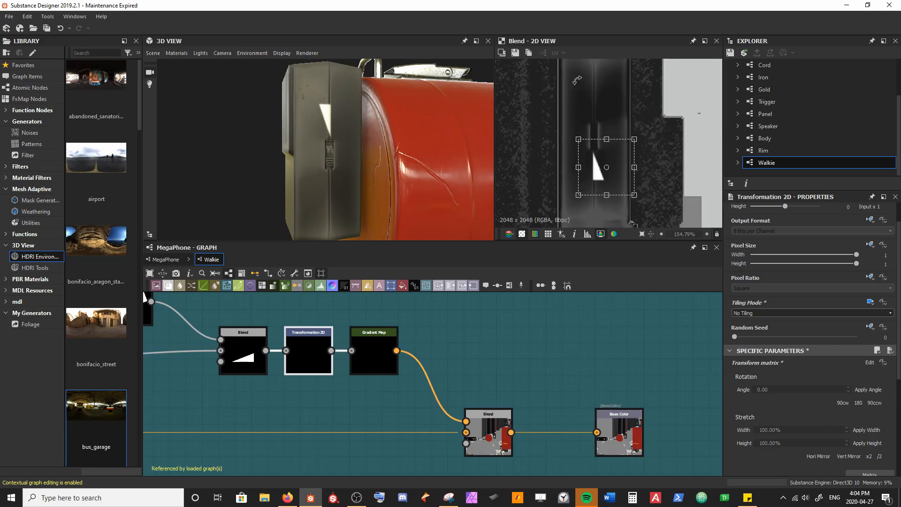
scroll(339, 173, "up", 1)
scroll(608, 188, "up", 2)
left_click_drag(610, 186, 621, 160)
left_click_drag(622, 156, 627, 140)
scroll(625, 149, "up", 2)
left_click_drag(469, 171, 347, 156)
scroll(305, 180, "up", 3)
scroll(351, 164, "down", 3)
left_click(489, 339)
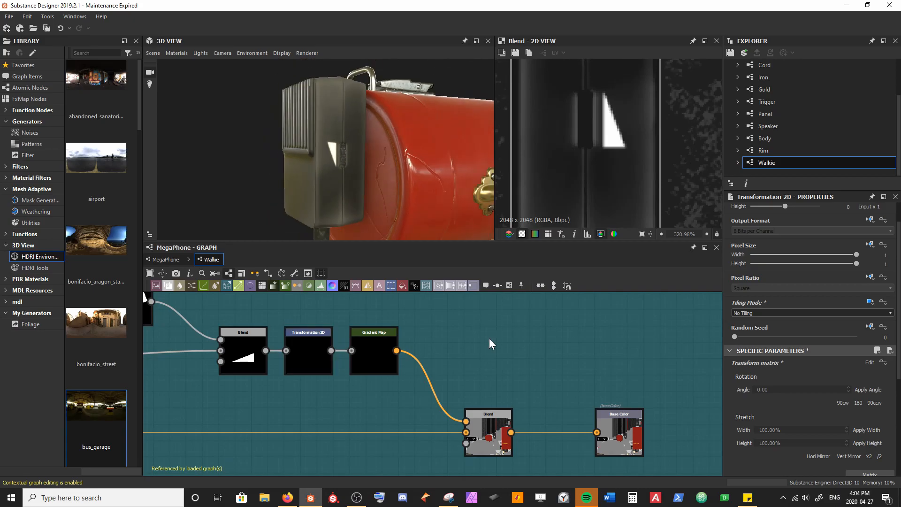
Step: Spread out the wedge nodes, making room between the subtracting Blend and the Transformation 2D that feeds the Gradient Map
scroll(331, 382, "down", 4)
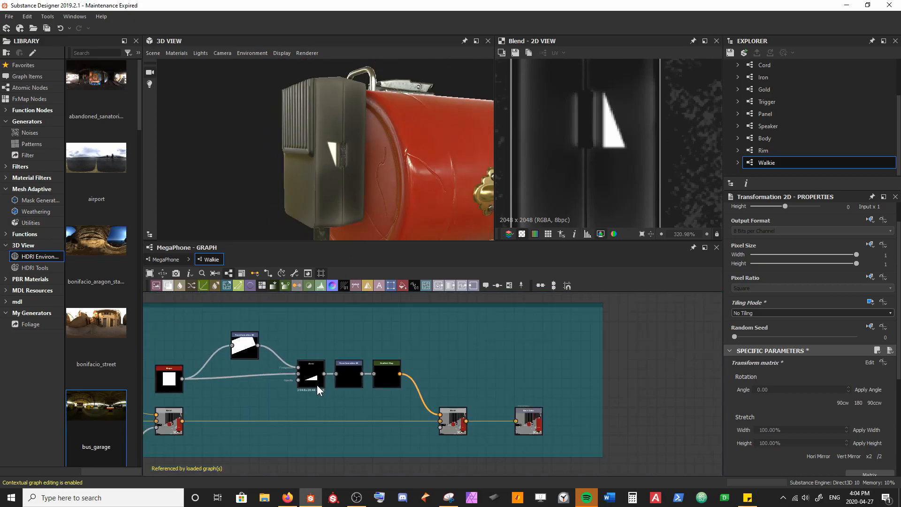
middle_click_drag(266, 375, 331, 375)
left_click_drag(311, 352, 276, 345)
left_click_drag(377, 382, 320, 372)
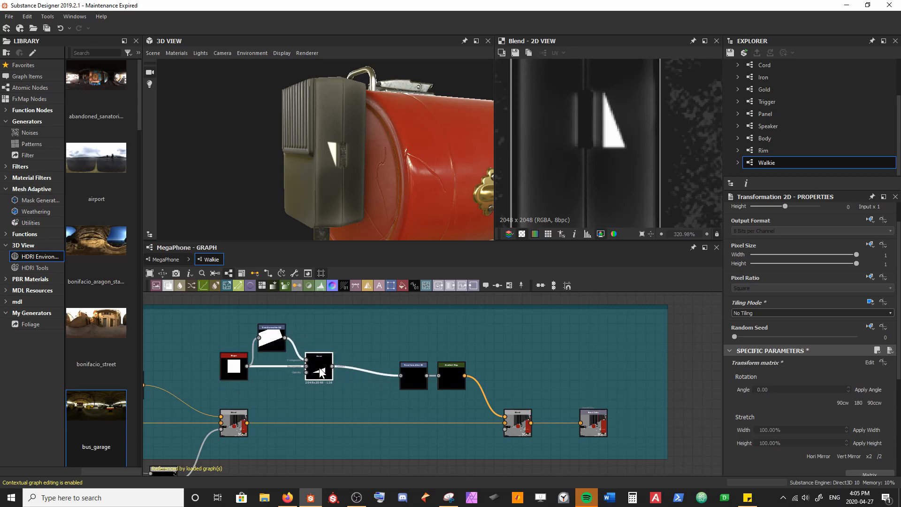
scroll(331, 370, "up", 1)
left_click_drag(418, 410, 513, 367)
left_click_drag(408, 325, 396, 328)
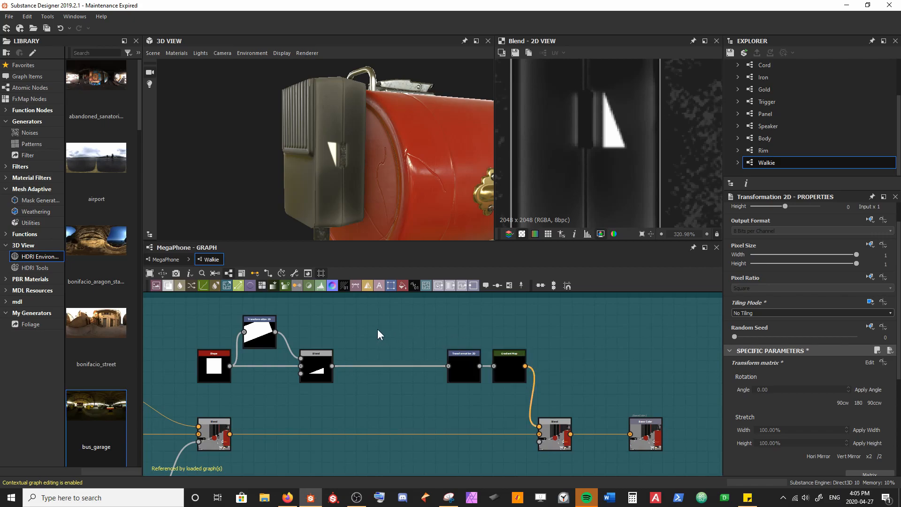
Step: Insert a second Blend node between the wedge's Blend and its final Transformation 2D
scroll(340, 169, "up", 2)
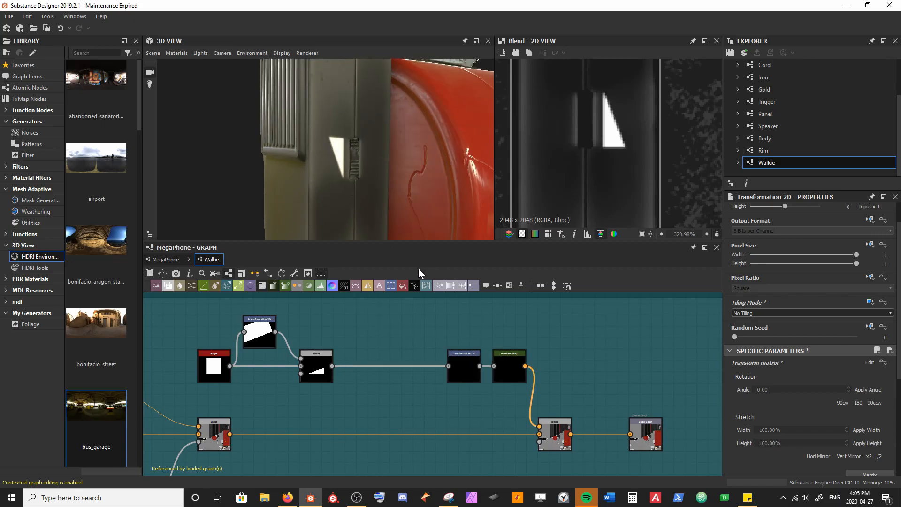
left_click(315, 352)
key("space")
key("Return")
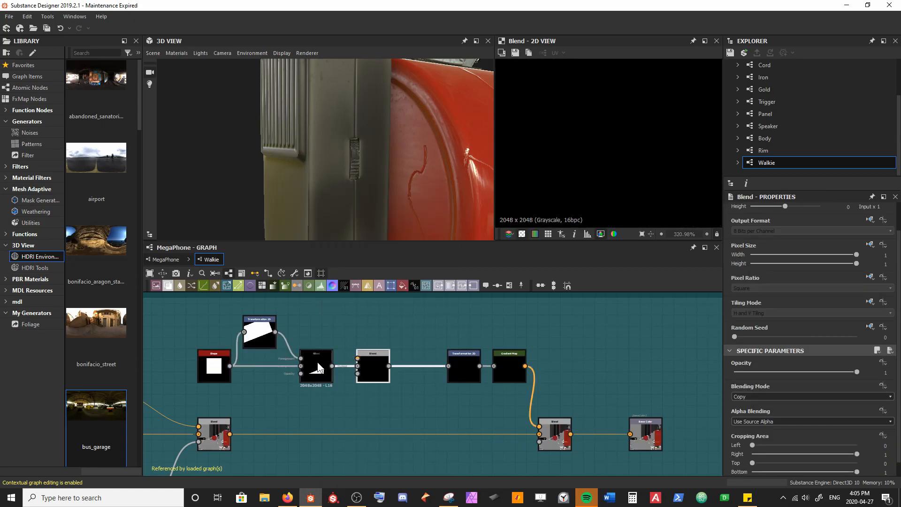
middle_click_drag(330, 332, 345, 356)
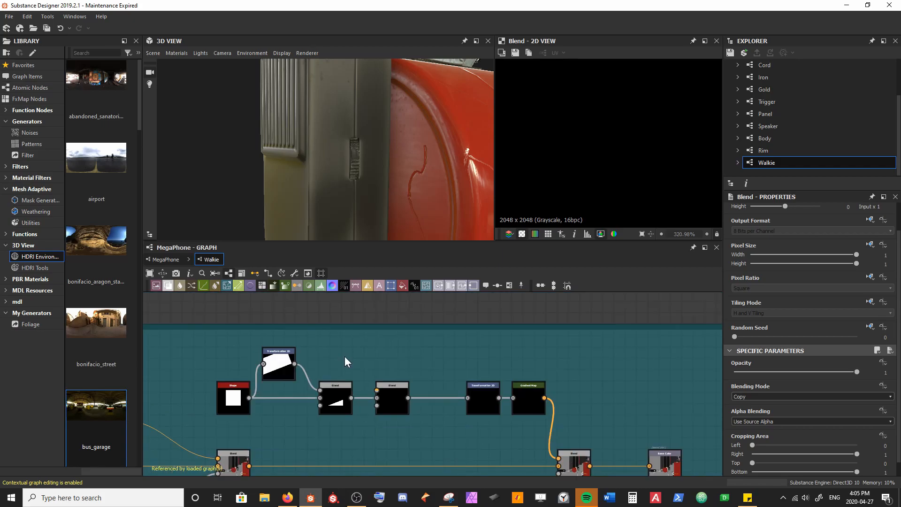
Step: Add a Shape node above the wedge nodes, connect it to the new Blend's foreground and set its Size X to 0.04
key("space")
type("shape")
key("Return")
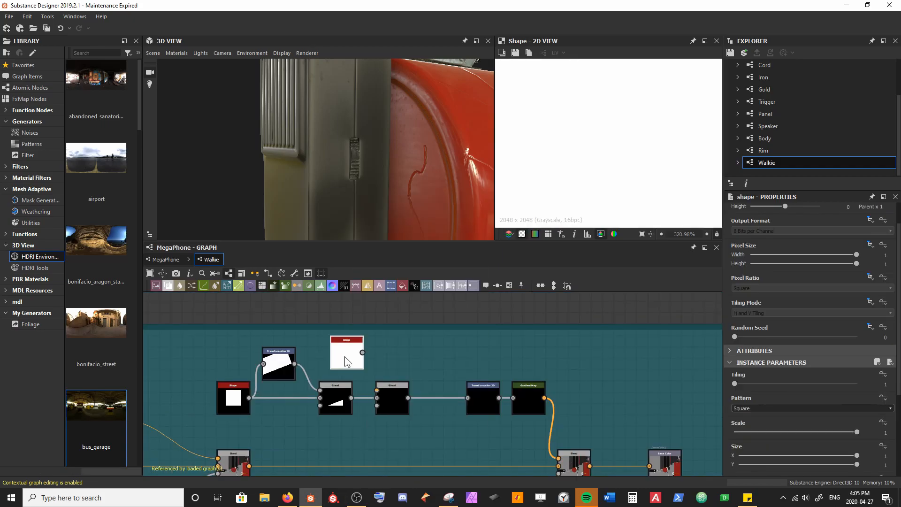
left_click_drag(187, 365, 323, 419)
left_click_drag(349, 408, 298, 409)
left_click_drag(335, 357, 378, 390)
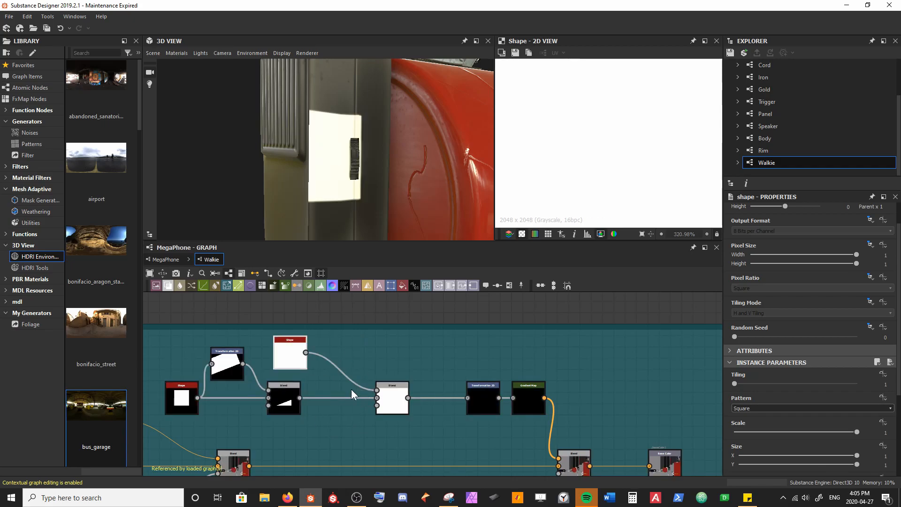
scroll(815, 431, "down", 2)
left_click_drag(846, 400, 744, 401)
Step: Set the new Blend's blending mode to Subtract and preview the cut wedge in the 2D view
left_click(392, 398)
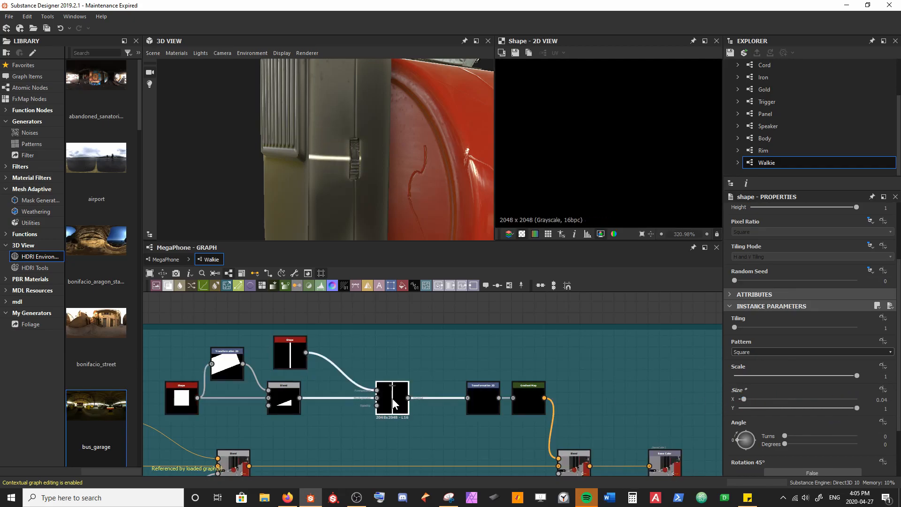
left_click(750, 383)
left_click(750, 401)
double_click(395, 401)
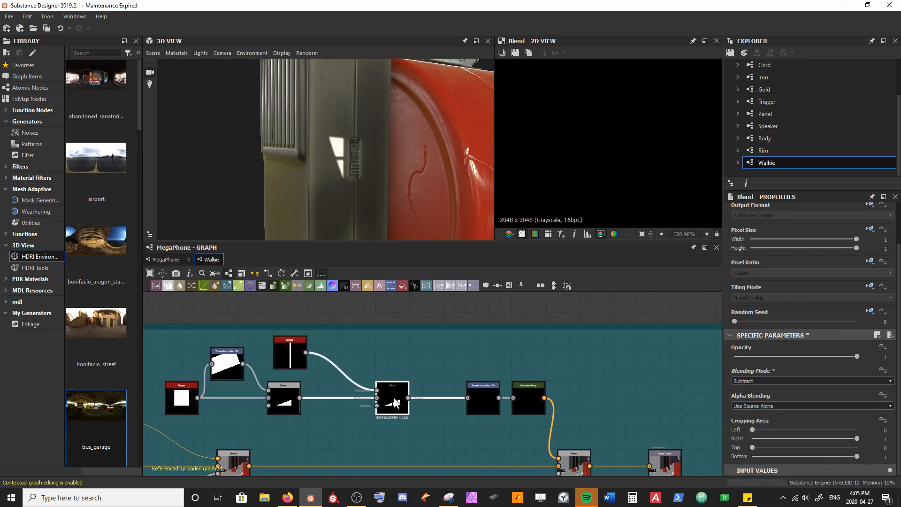
scroll(629, 158, "down", 15)
middle_click_drag(577, 210, 645, 99)
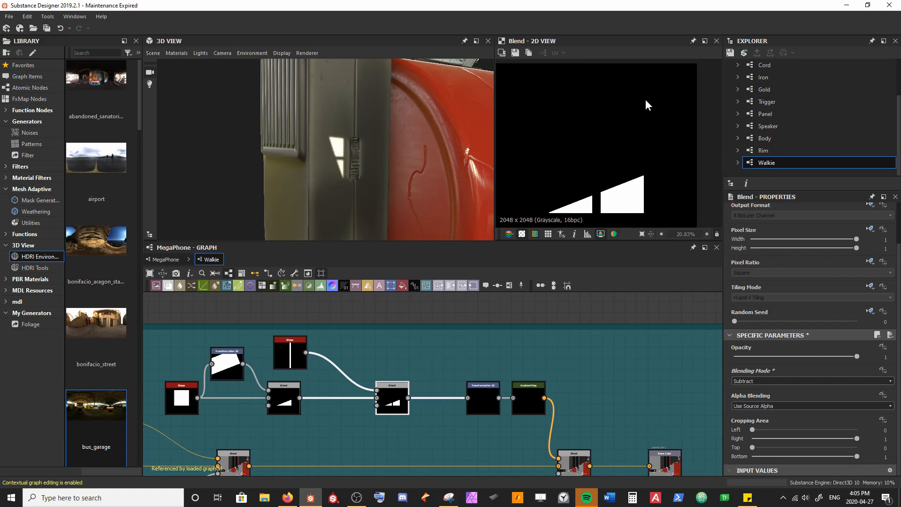
middle_click_drag(601, 168, 628, 133)
Step: Set the bar Shape's Size X to 0.02 and move the subtracting Blend closer to the final Transformation 2D
left_click(290, 355)
left_click_drag(744, 438, 741, 439)
left_click_drag(375, 404, 421, 404)
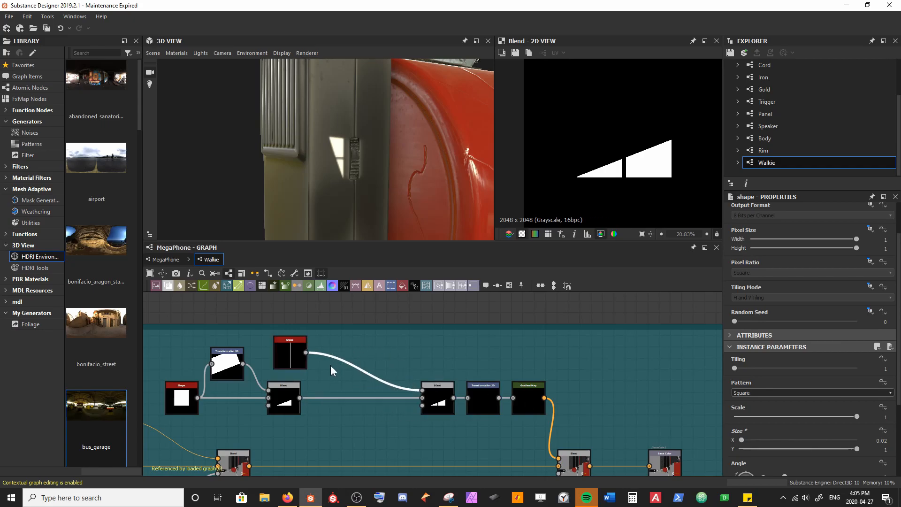
Step: Insert a Tile Generator between the bar Shape and the Blend, with its Pattern set to Image Input
key("space")
type("tile gen")
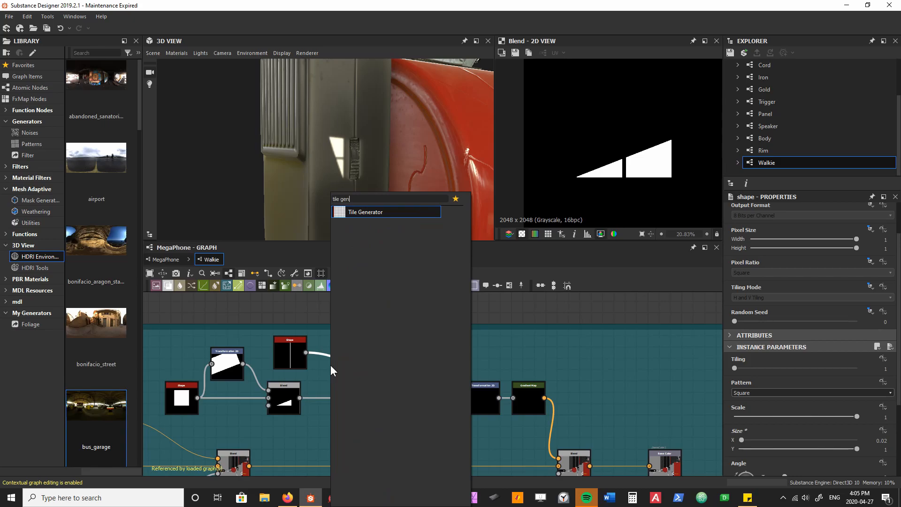
key("Return")
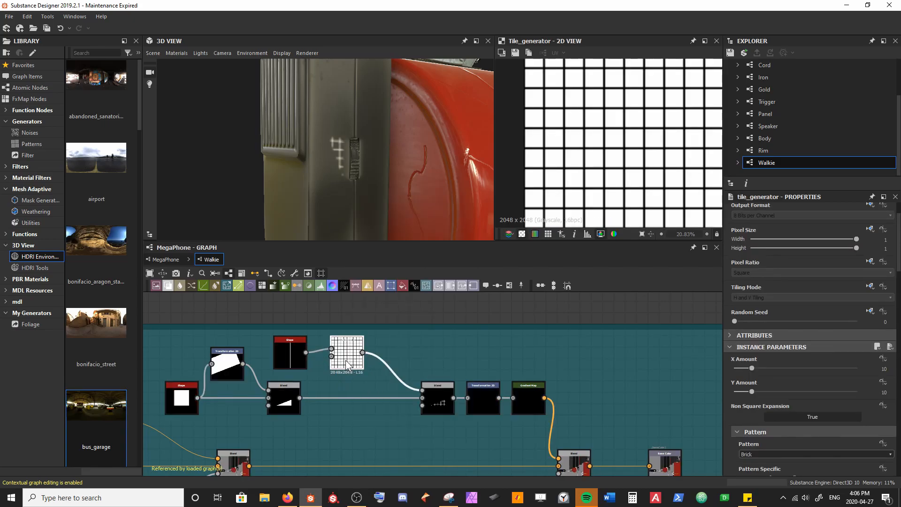
left_click(773, 455)
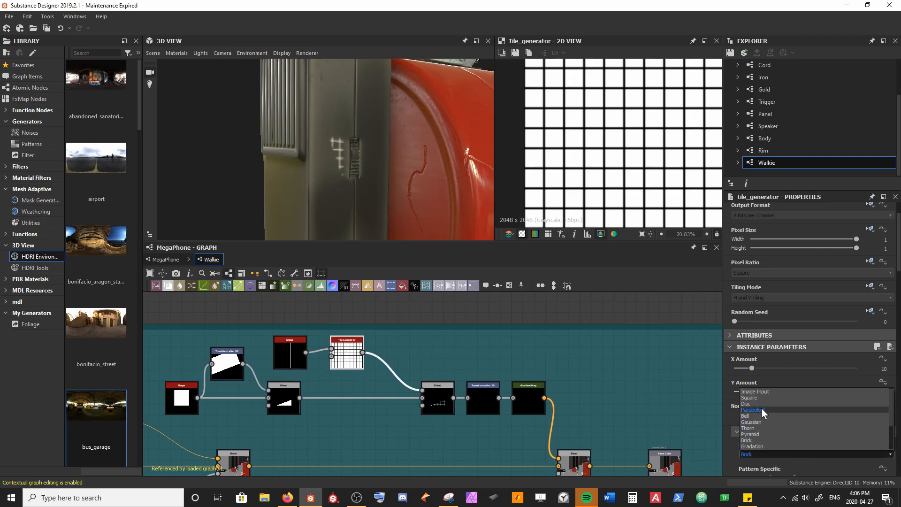
left_click(759, 391)
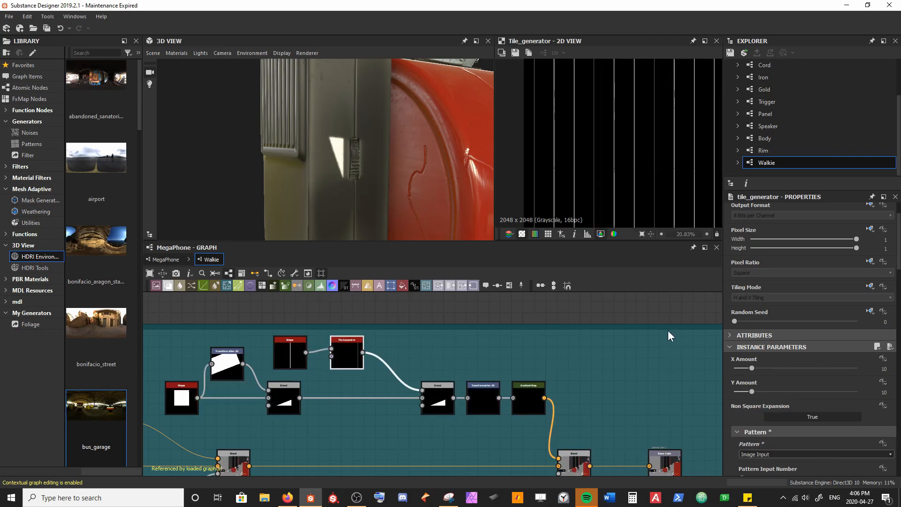
Step: Preview the striped wedge's Blend in the 2D view and set the Tile Generator's X Amount to 15
left_click(437, 398)
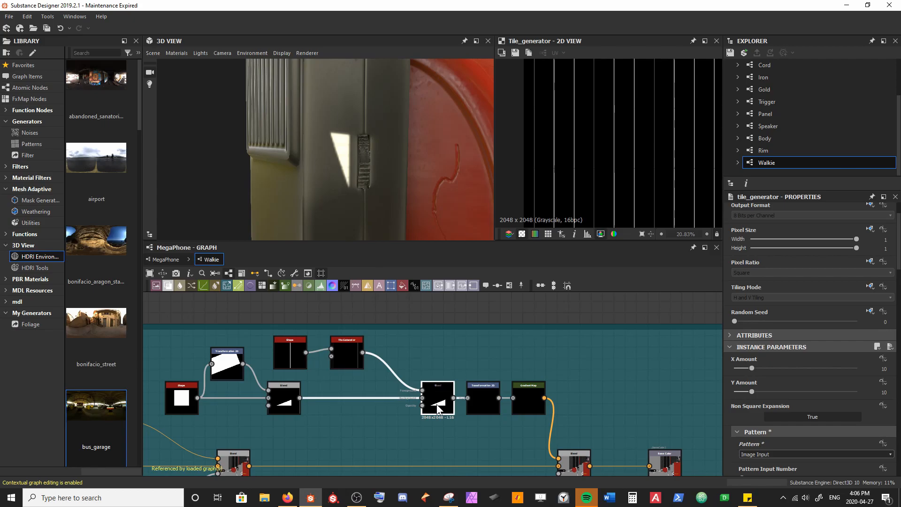
scroll(602, 214, "up", 3)
scroll(358, 157, "up", 8)
scroll(353, 183, "down", 9)
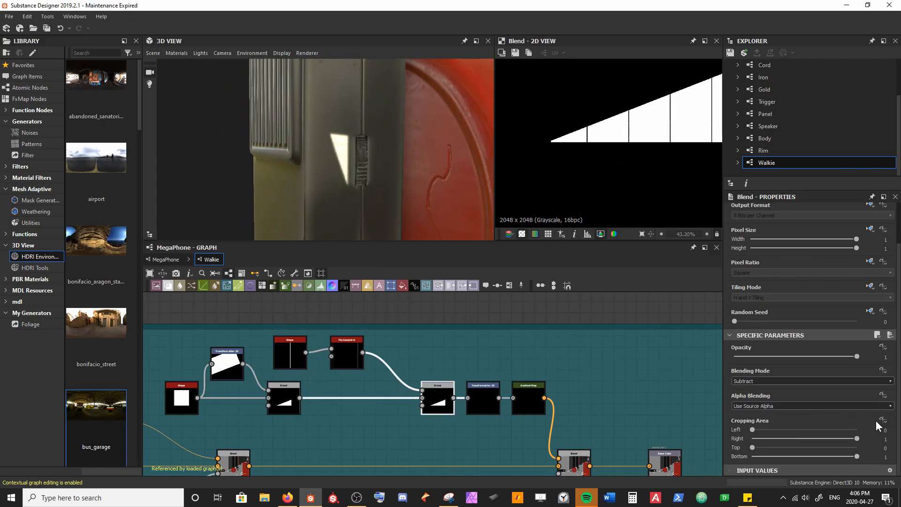
left_click(347, 357)
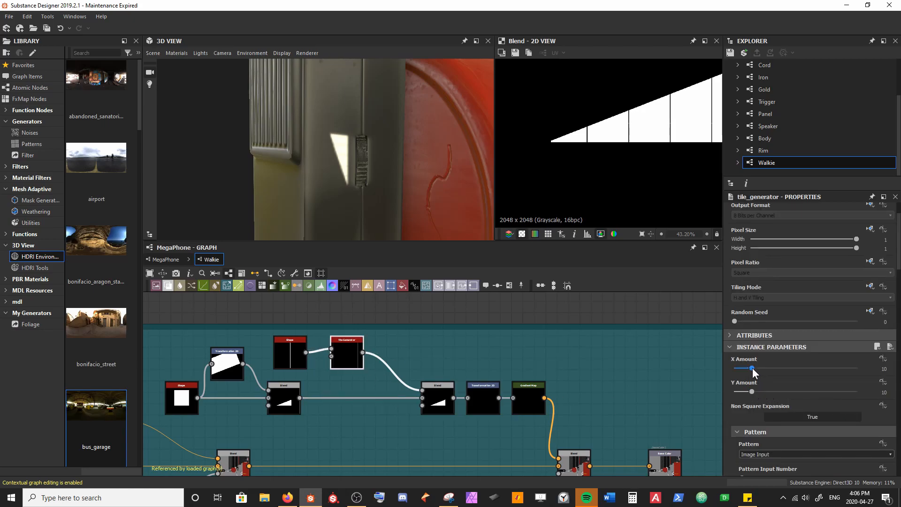
left_click_drag(755, 367, 761, 367)
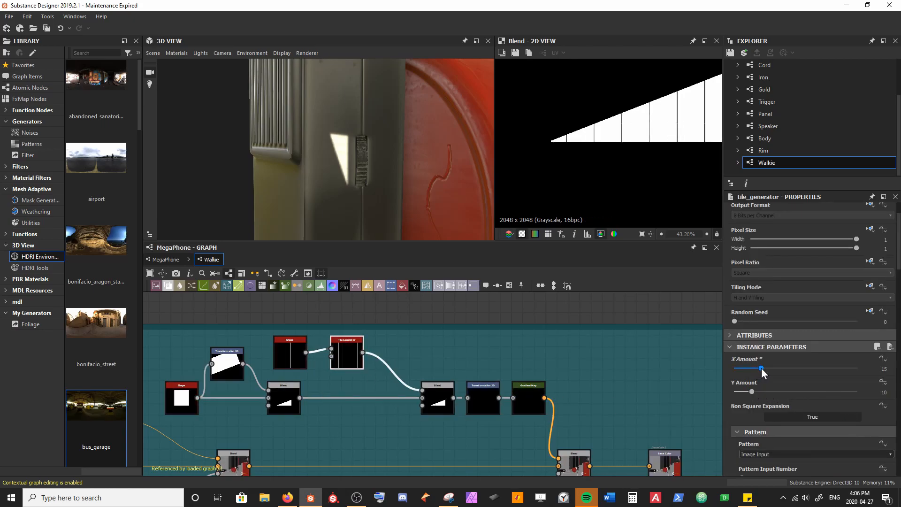
Step: Widen the gaps between the wedge's stripes by setting the bar Shape's Size X to 0.3
left_click(285, 360)
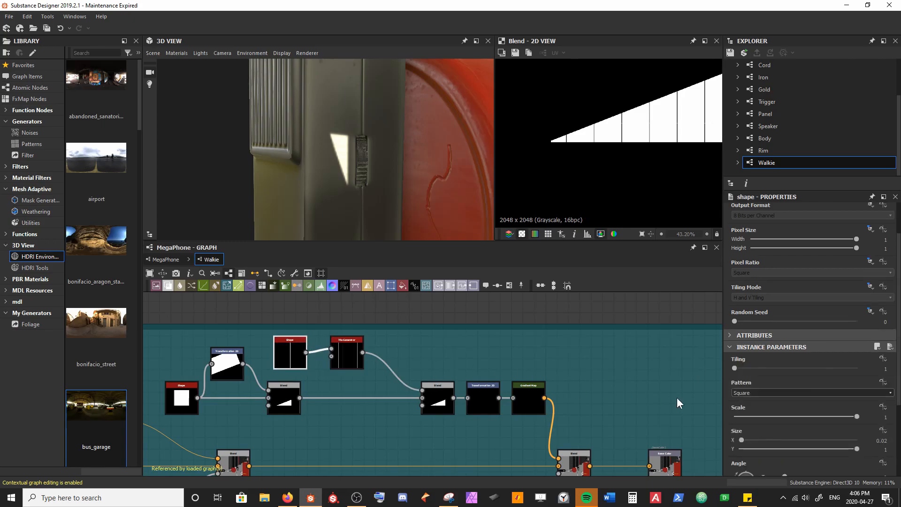
left_click_drag(741, 438, 774, 439)
left_click_drag(356, 217, 332, 183)
Step: Preview the final Base Colour Blend in the 2D view and select the Transformation 2D that places the striped wedge
middle_click_drag(479, 395, 395, 361)
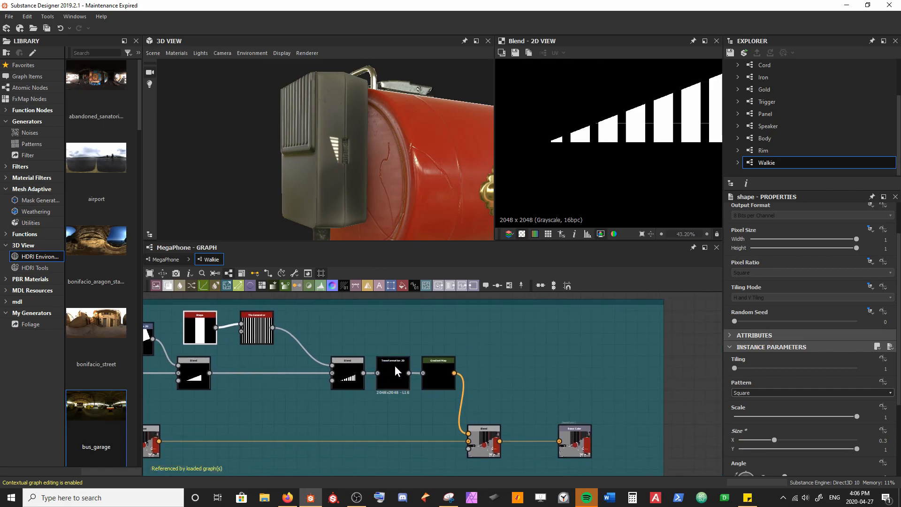
scroll(398, 372, "up", 2)
left_click(398, 371)
middle_click_drag(450, 385, 344, 297)
scroll(421, 351, "down", 1)
double_click(426, 392)
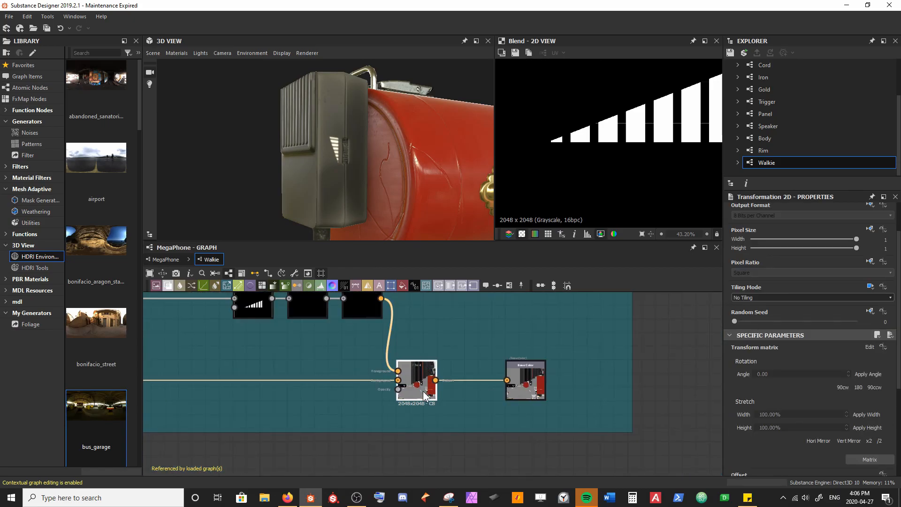
left_click(315, 306)
scroll(597, 145, "down", 4)
scroll(622, 127, "up", 12)
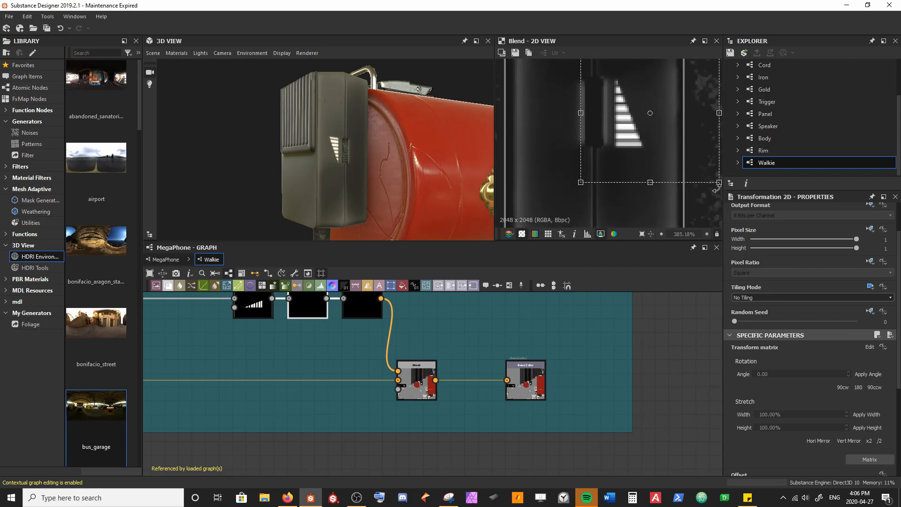
Step: Shrink the striped wedge decal slightly with its Transformation 2D and reposition it beside the walkie's dial
left_click_drag(717, 182, 709, 169)
middle_click_drag(635, 108, 641, 143)
scroll(622, 135, "down", 1)
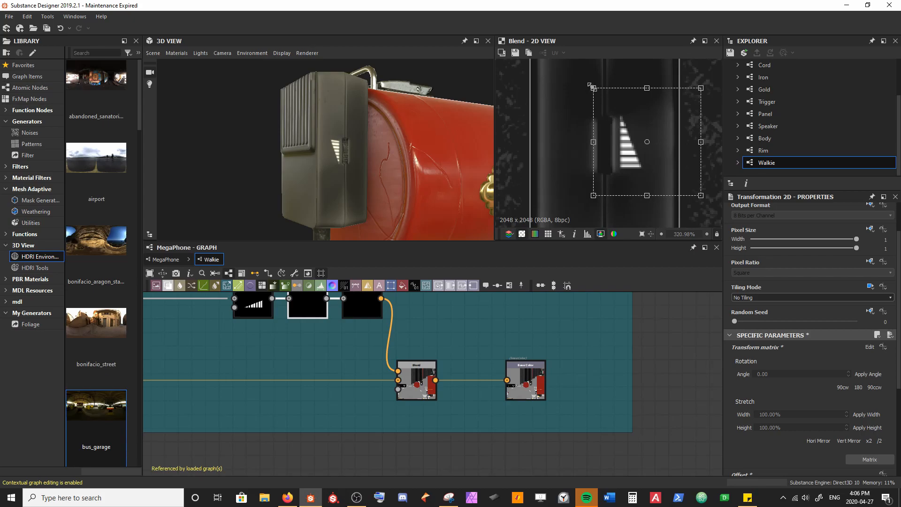
left_click_drag(592, 87, 595, 90)
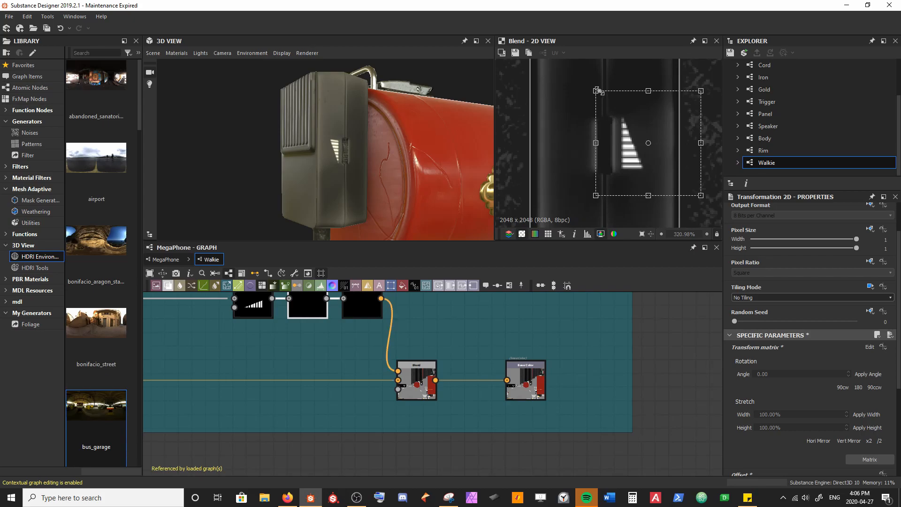
left_click_drag(637, 158, 644, 167)
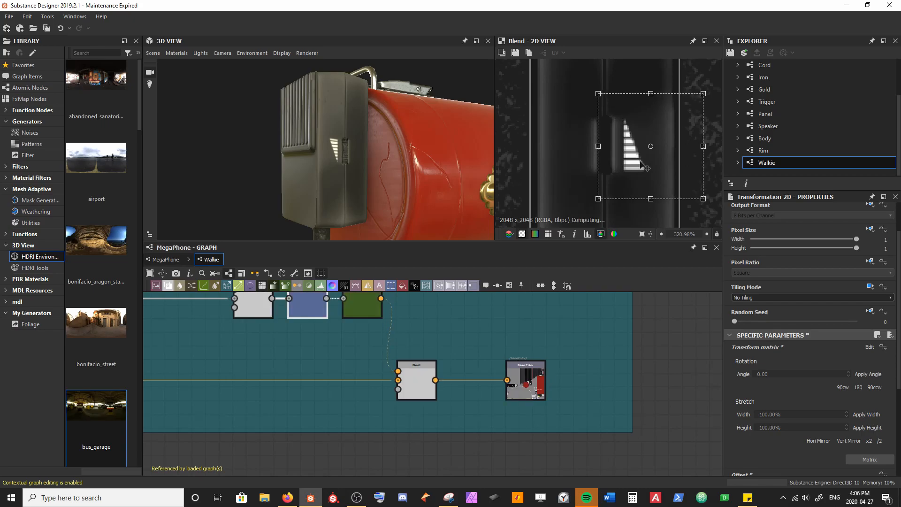
scroll(318, 174, "up", 4)
left_click_drag(319, 167, 318, 119)
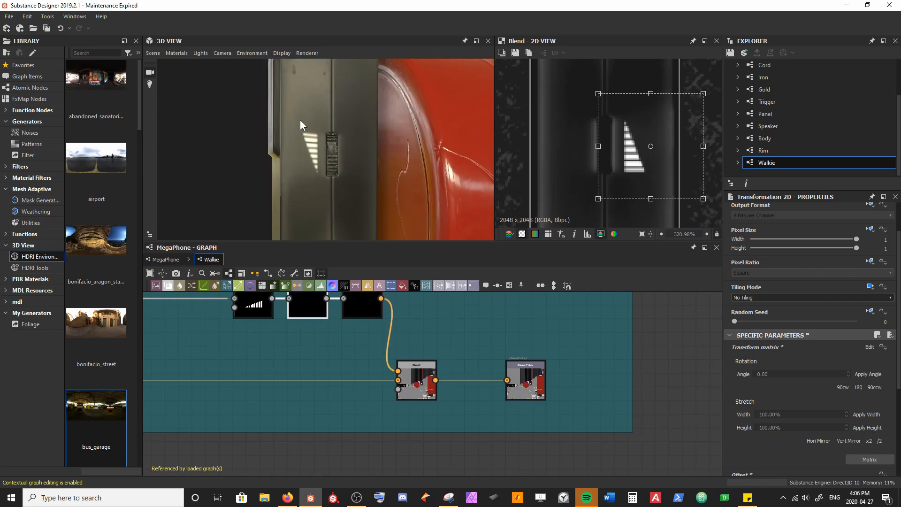
left_click(239, 351)
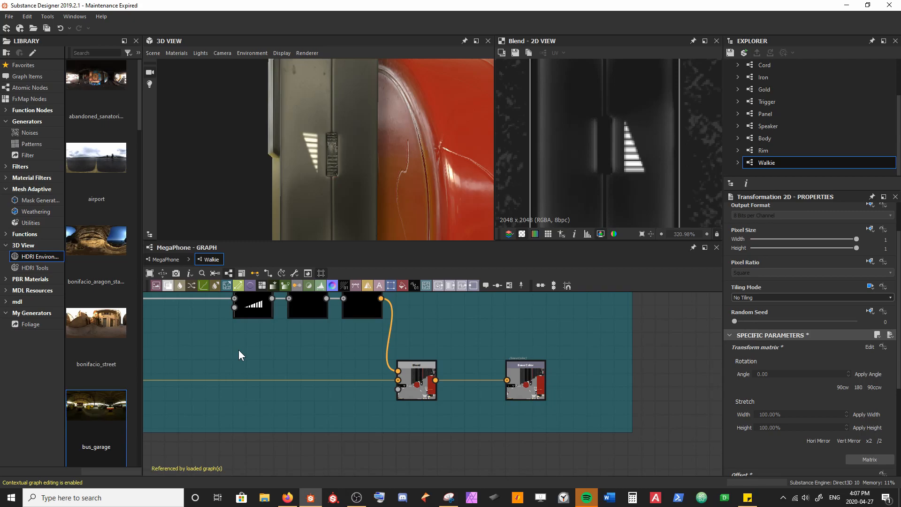
Step: Reduce the number of stripes in the wedge by setting the Tile Generator's X Amount to 11
middle_click_drag(226, 358, 394, 355)
left_click(395, 355)
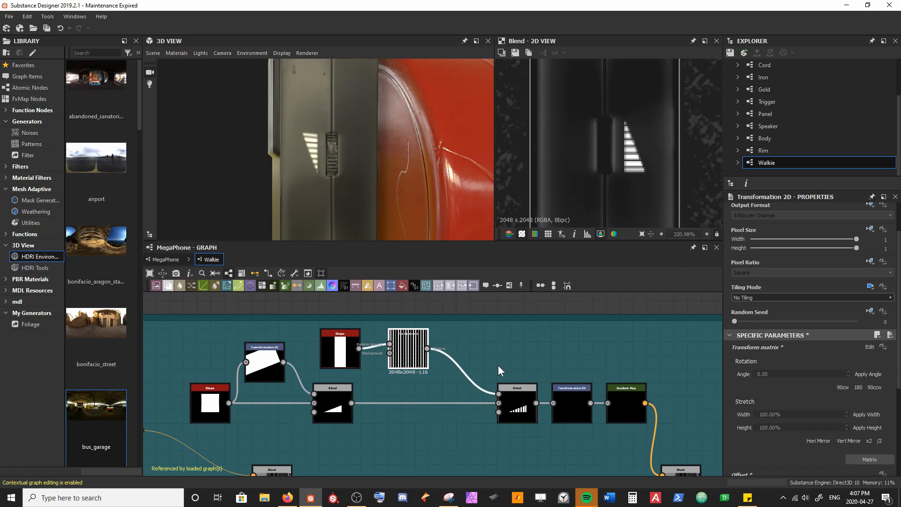
left_click_drag(762, 366, 754, 369)
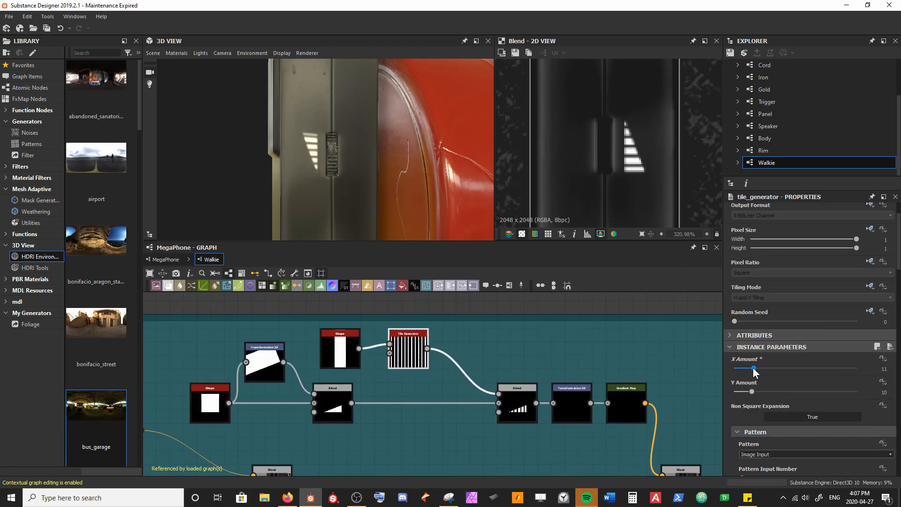
left_click(664, 355)
scroll(340, 191, "down", 5)
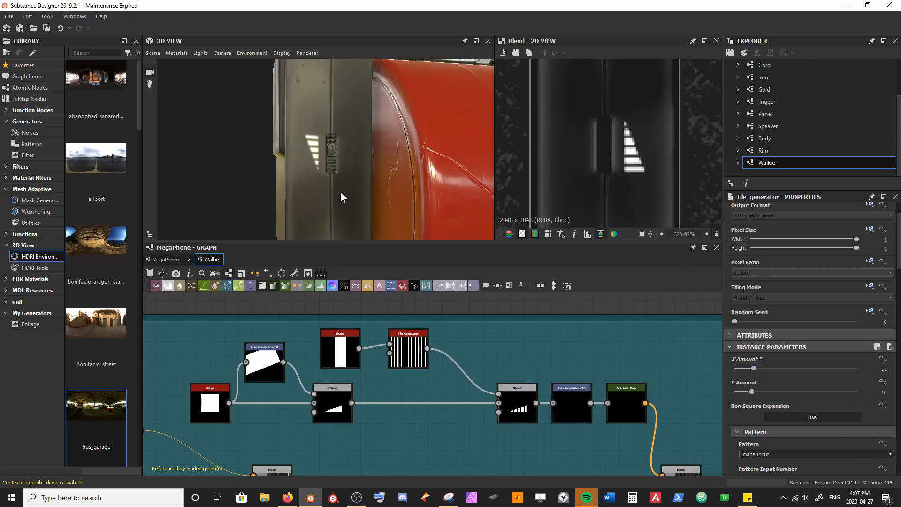
left_click_drag(345, 177, 364, 190)
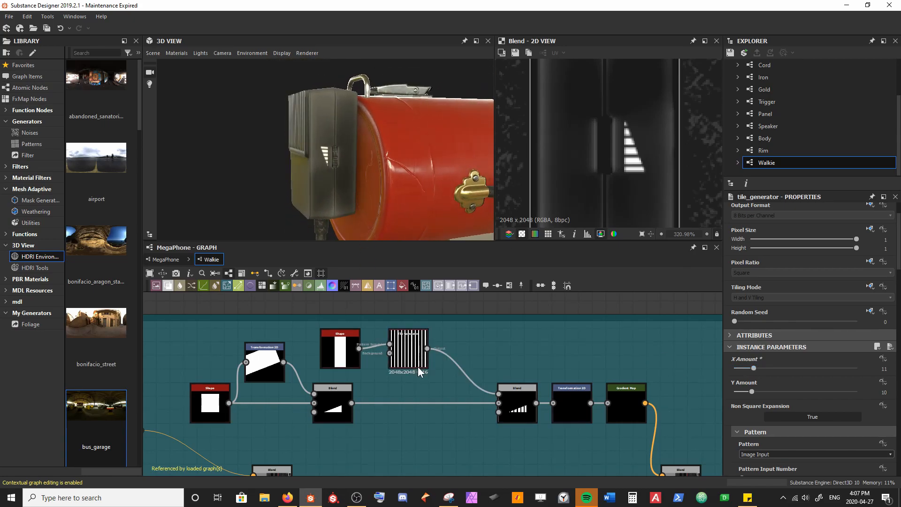
Step: Set the Opacity of the Base Colour frame's final Screen Blend to 0.8 and check the decal on the model
scroll(415, 363, "down", 3)
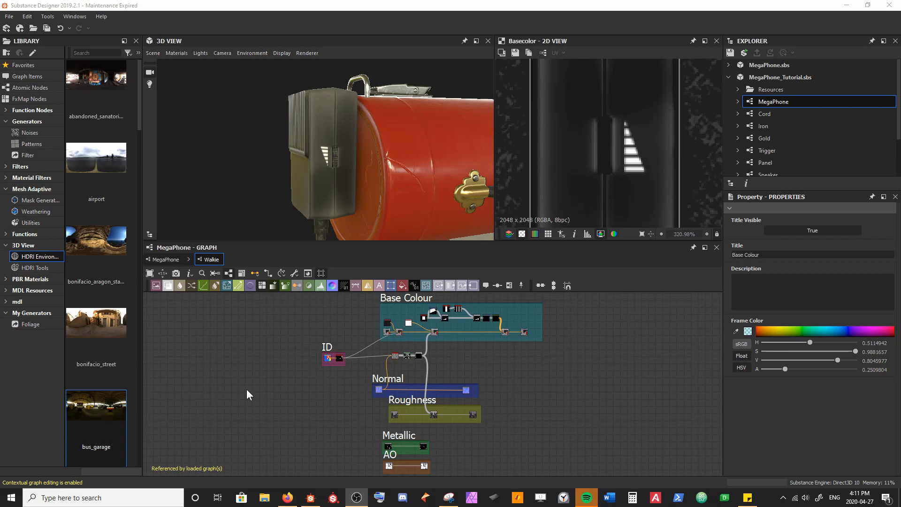
scroll(504, 316, "up", 4)
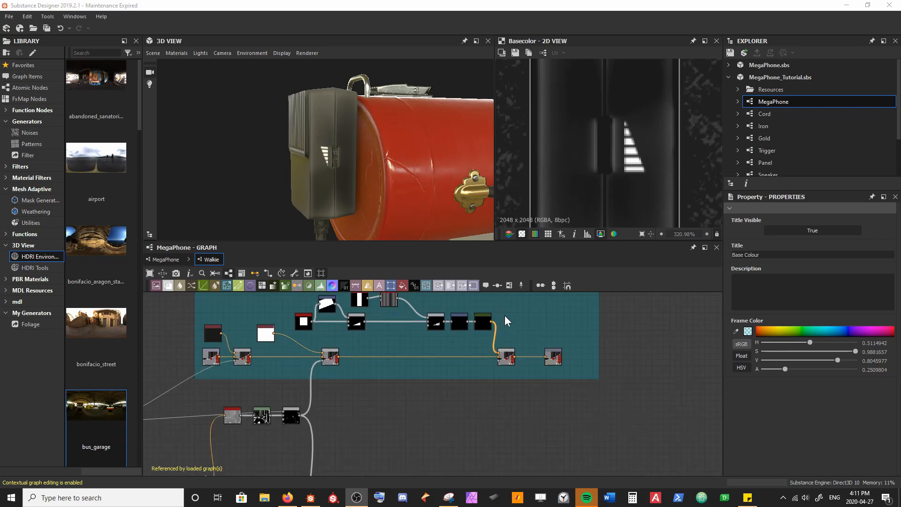
left_click_drag(506, 360, 507, 360)
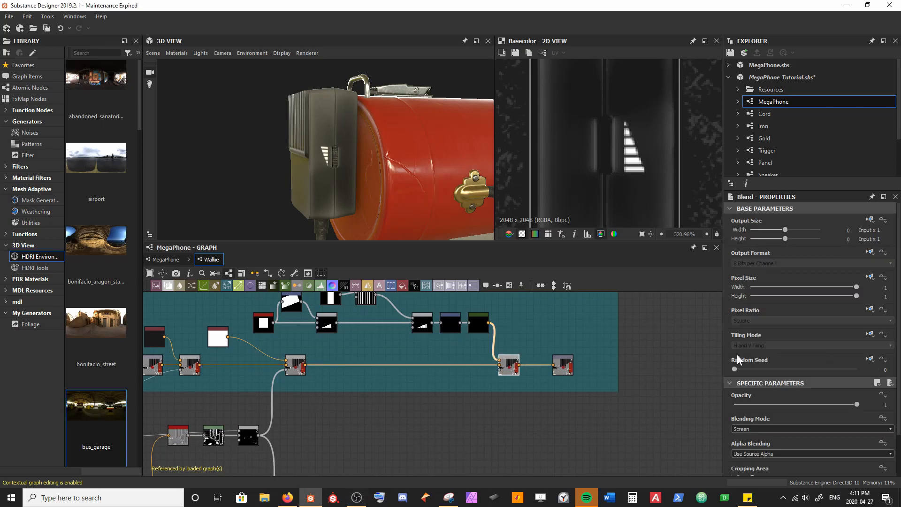
left_click(856, 404)
type(".8")
key("Return")
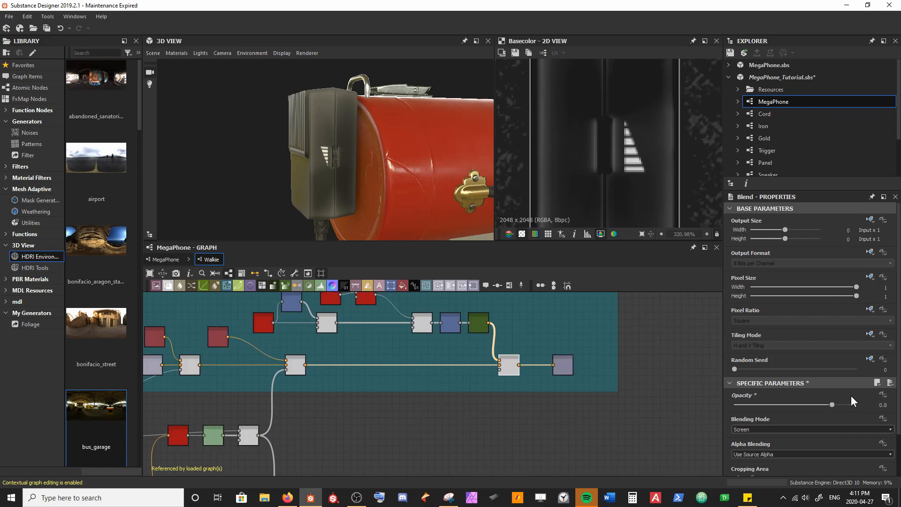
mouse_move(342, 193)
left_mouse_down()
mouse_move(350, 152)
mouse_move(319, 165)
mouse_move(310, 187)
mouse_move(333, 187)
mouse_move(296, 176)
mouse_move(351, 194)
left_mouse_up()
scroll(314, 164, "up", 5)
scroll(295, 176, "down", 3)
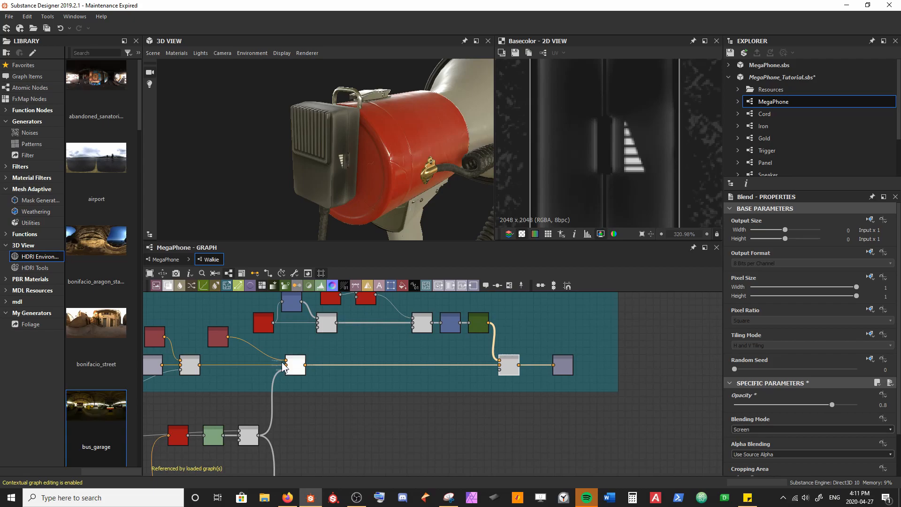
Step: Move the ID frame farther away from the Base Colour and Normal frames and save the package
scroll(286, 356, "down", 5)
middle_click_drag(268, 370, 412, 340)
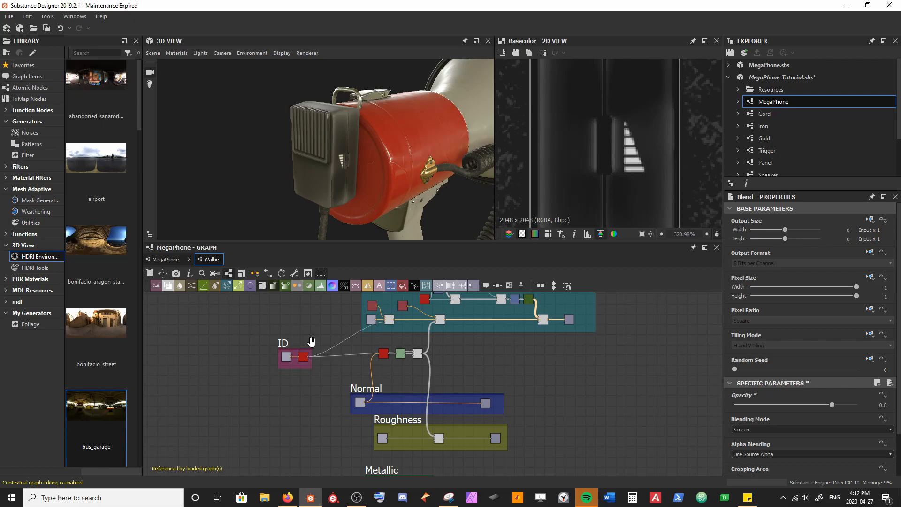
left_click_drag(330, 155, 347, 196)
scroll(353, 186, "down", 5)
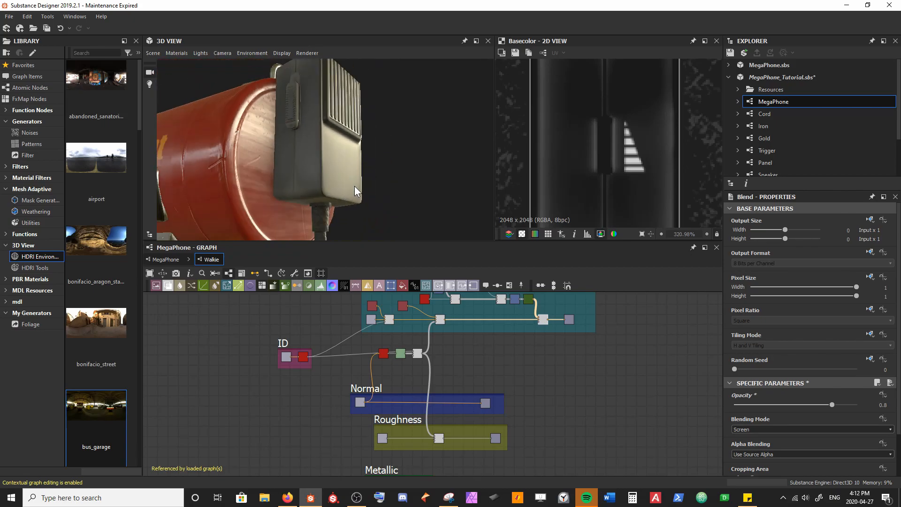
left_click_drag(278, 410, 261, 437)
left_click_drag(282, 345, 243, 369)
key("ctrl+s")
scroll(324, 415, "up", 3)
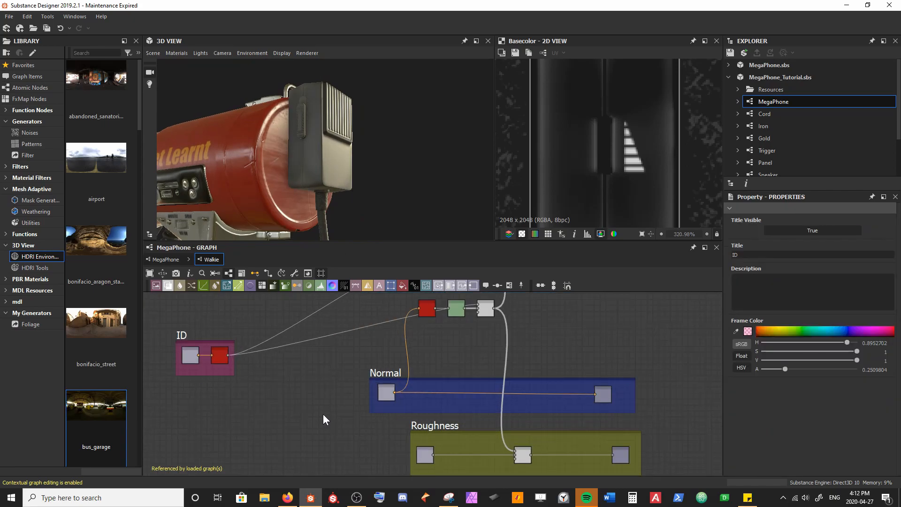
left_click_drag(195, 327, 152, 311)
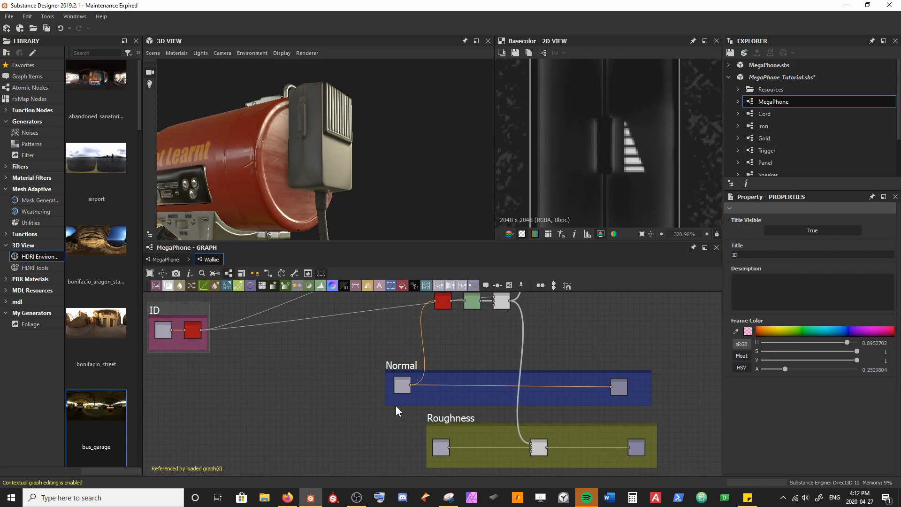
Step: Shift the Normal frame closer to the ID frame, enlarge it with its nodes along the lower edge, and save
left_click_drag(398, 368, 327, 329)
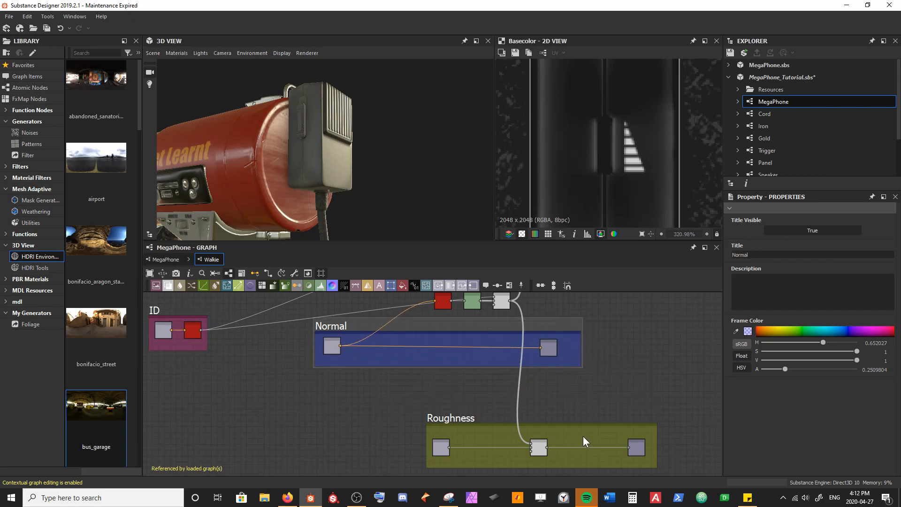
left_click_drag(562, 367, 557, 411)
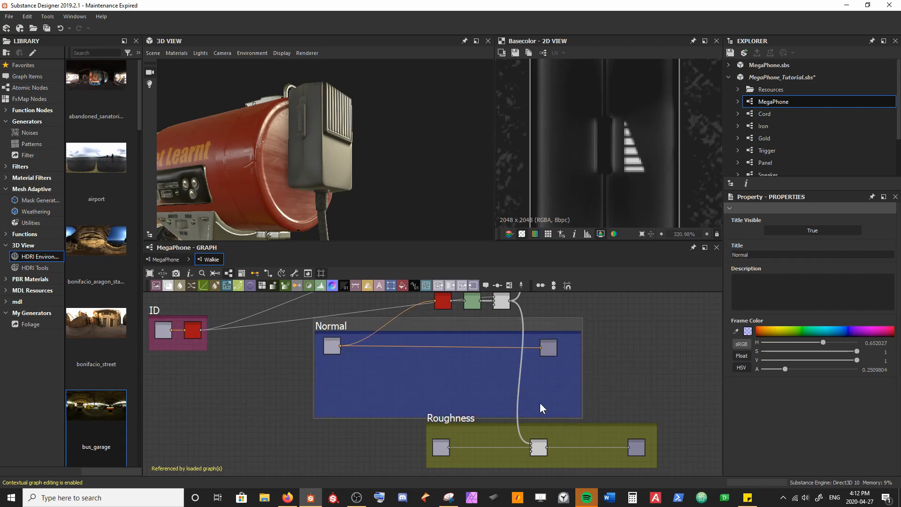
left_click_drag(327, 374, 550, 399)
left_click(612, 372)
left_click_drag(338, 321, 341, 314)
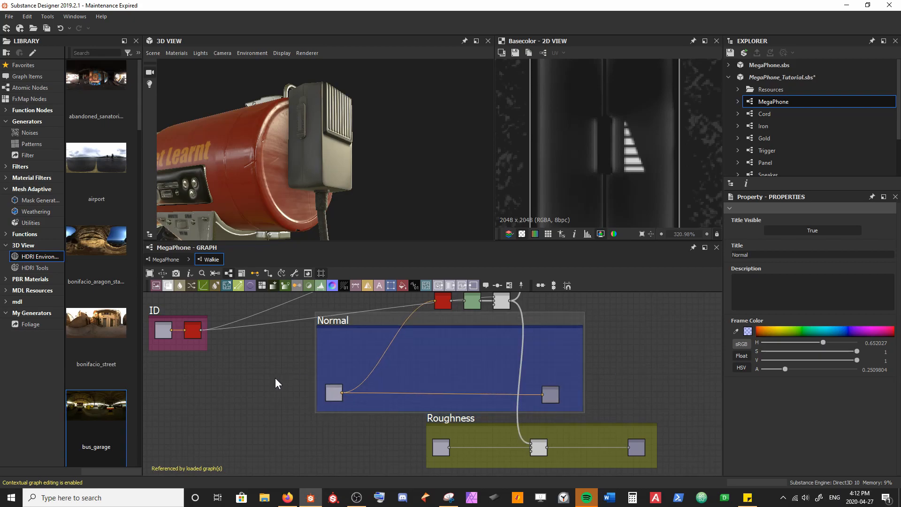
left_click(259, 399)
key("ctrl+s")
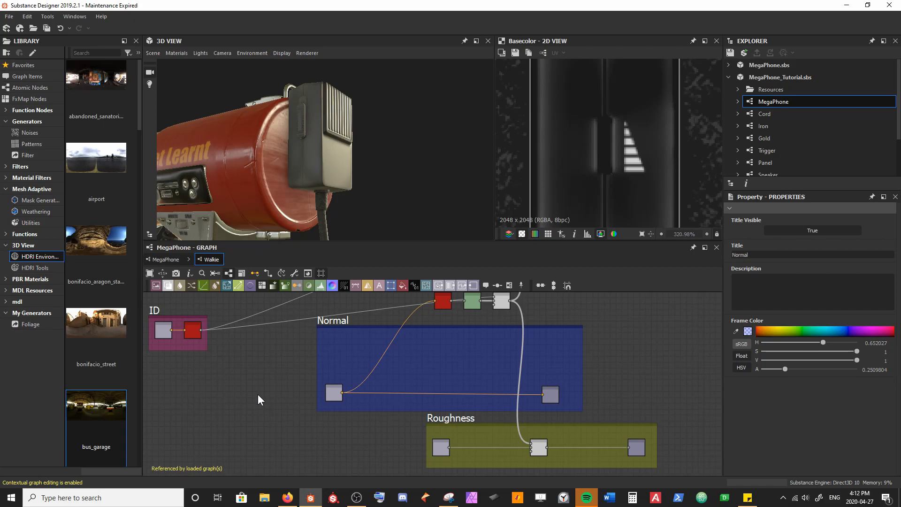
Step: Add a Fractal Sum 2 node near the Normal frame and inspect its noise in the 2D view
scroll(258, 394, "up", 3)
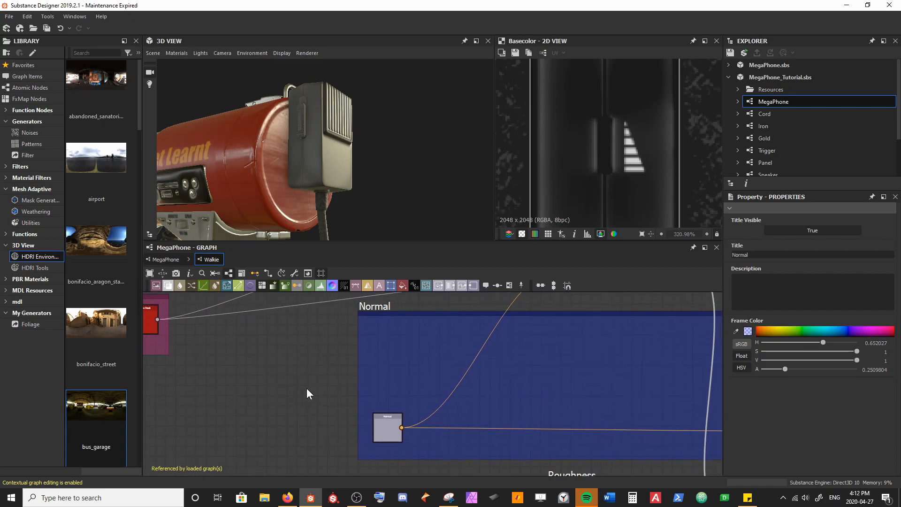
key("space")
type("fracta")
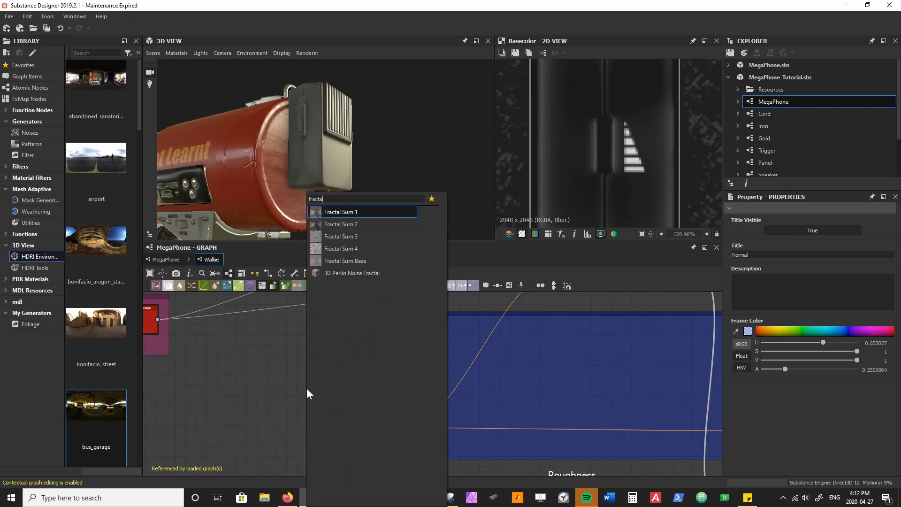
key("Down")
key("Return")
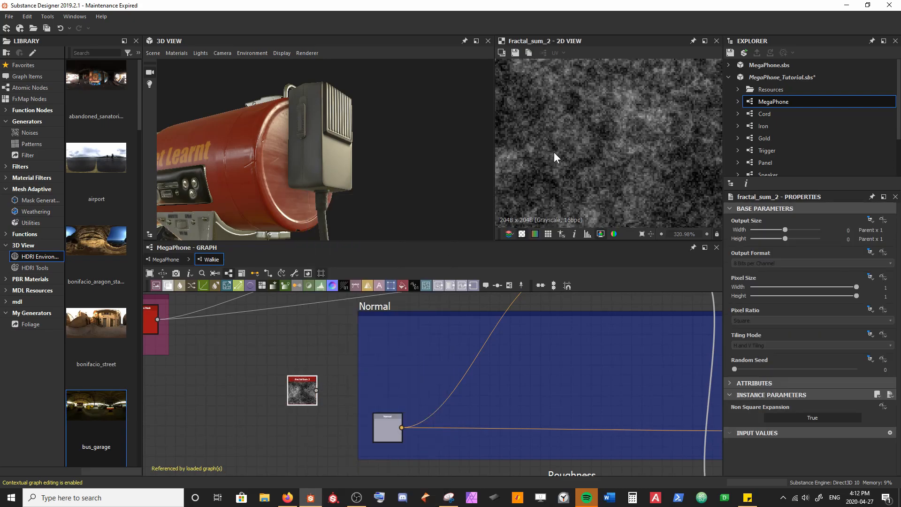
scroll(553, 153, "down", 4)
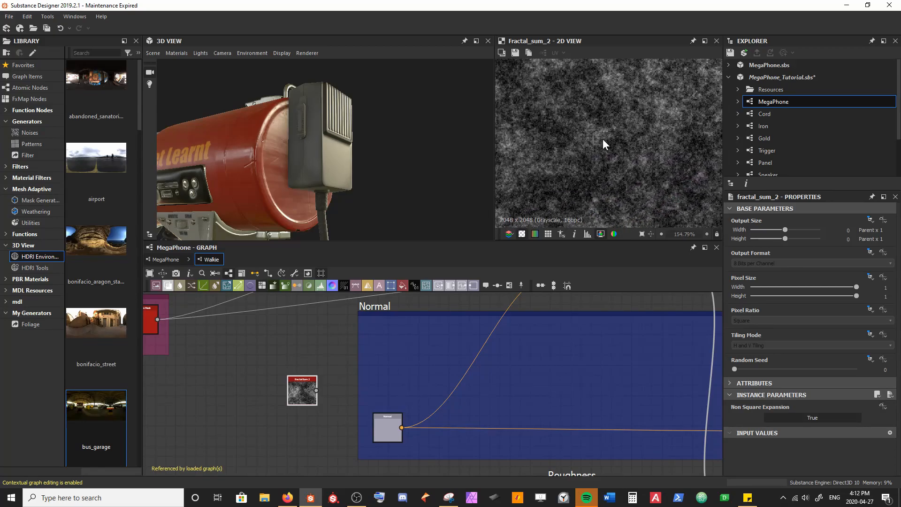
scroll(629, 103, "down", 5)
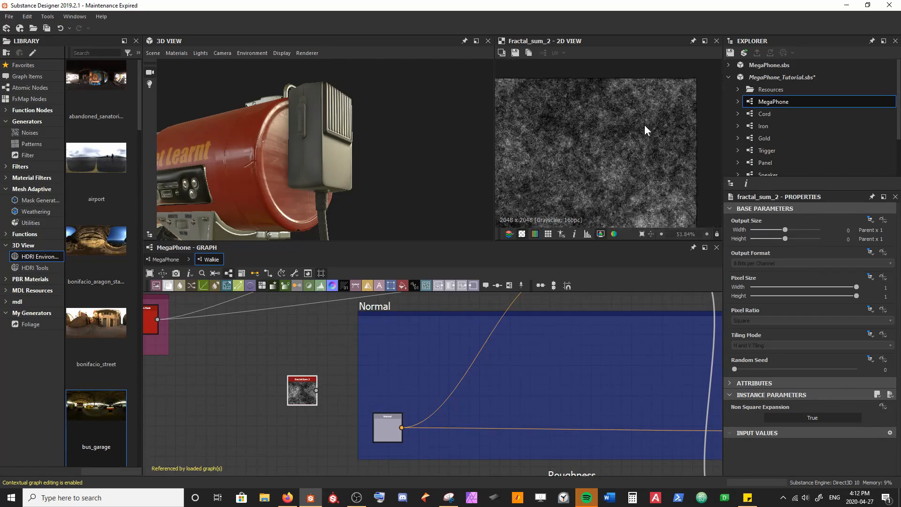
middle_click_drag(591, 149, 623, 86)
middle_click_drag(628, 183, 655, 102)
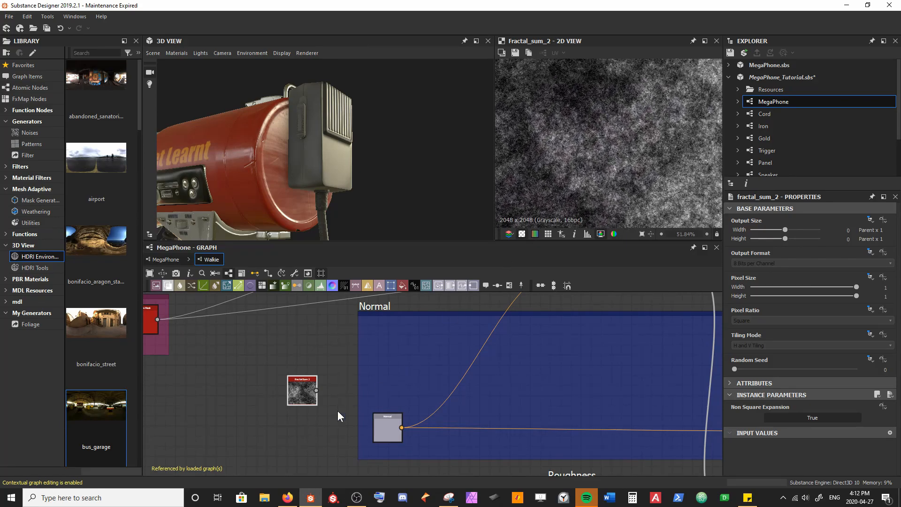
Step: Place Fractal Sum 2 inside the Normal frame and feed it into a new Normal node set to Force Alpha To 1
scroll(393, 381, "up", 3)
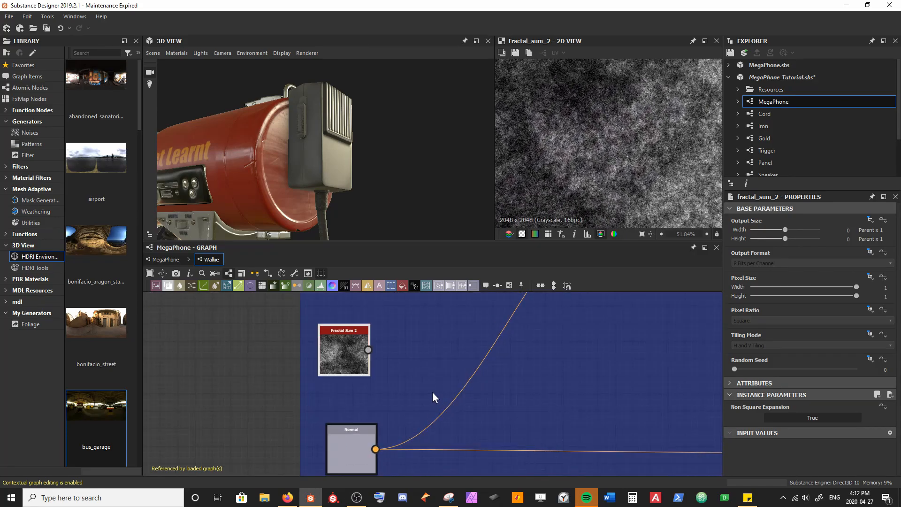
middle_click_drag(432, 392, 370, 381)
key("space")
type("no")
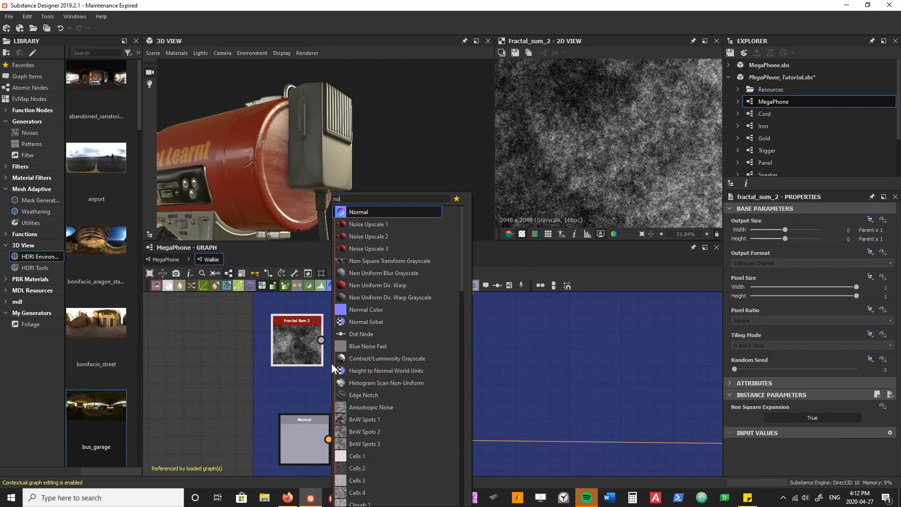
key("Return")
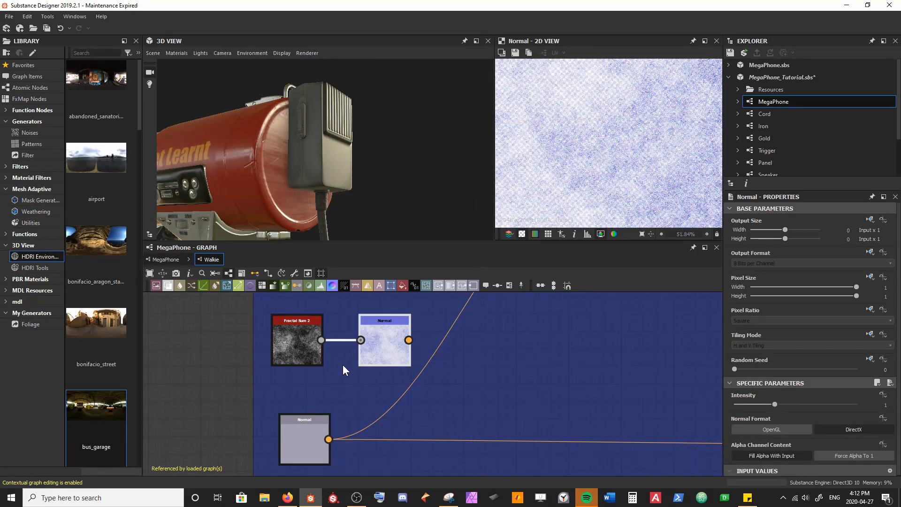
left_click(853, 457)
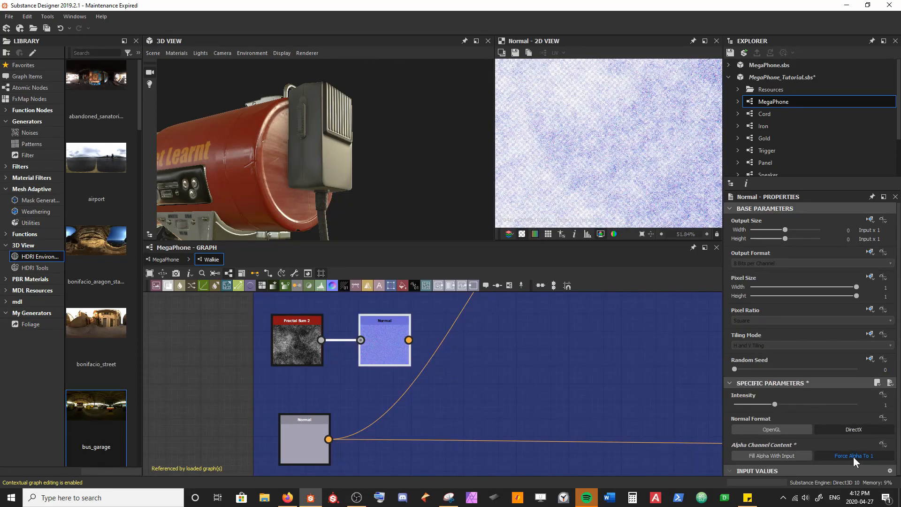
Step: Insert a Normal Combine node after the lower-left Normal node and feed the fractal noise's Normal into its other input
left_click(303, 438)
key("space")
type("normal")
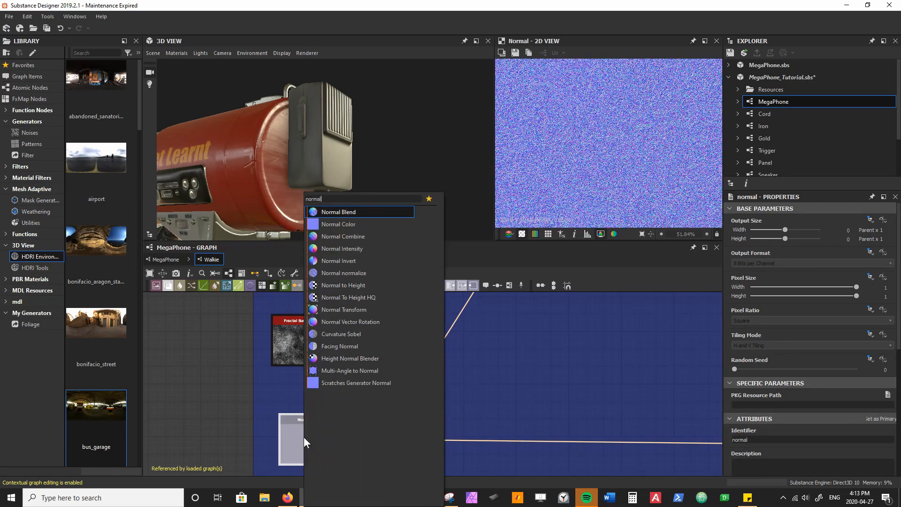
key("Down")
key("Down")
key("Return")
left_click_drag(406, 432, 449, 438)
scroll(339, 165, "up", 5)
left_click_drag(340, 165, 326, 232)
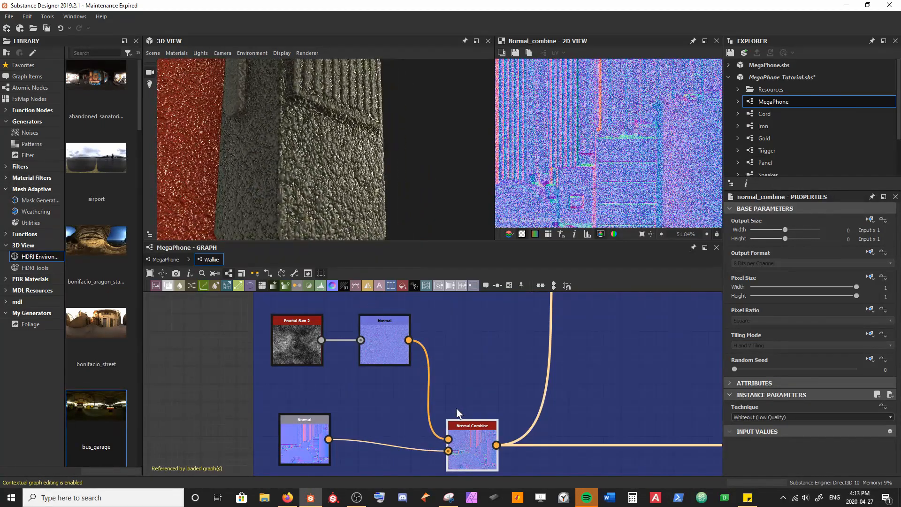
Step: Set the fractal noise Normal node's intensity to 0.025, save the package, and inspect the handset's surface
left_click(376, 348)
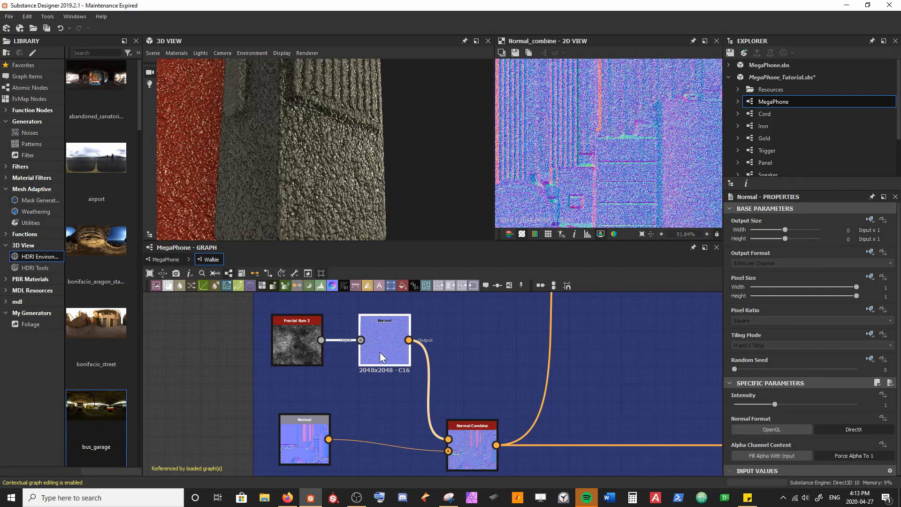
left_click(770, 402)
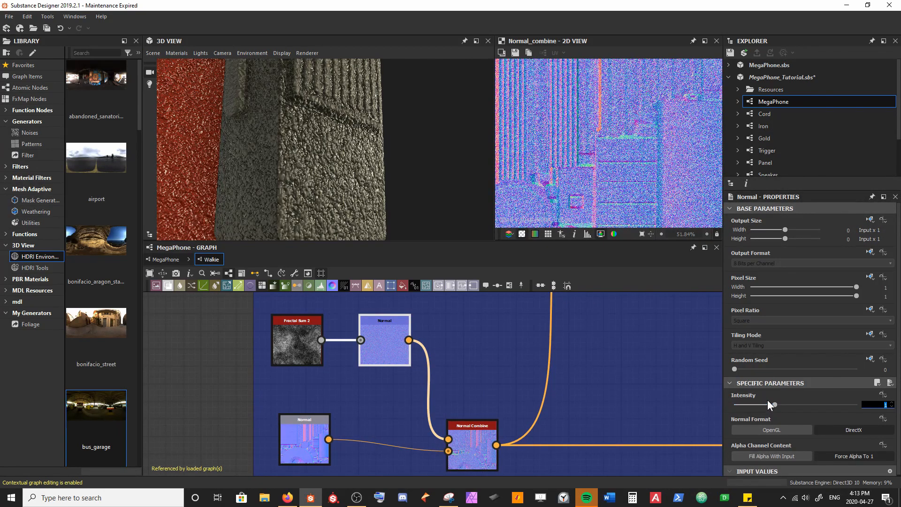
type(".025")
key("Return")
left_click(209, 372)
key("ctrl+s")
left_click_drag(303, 202, 337, 177)
left_click_drag(316, 143, 325, 114)
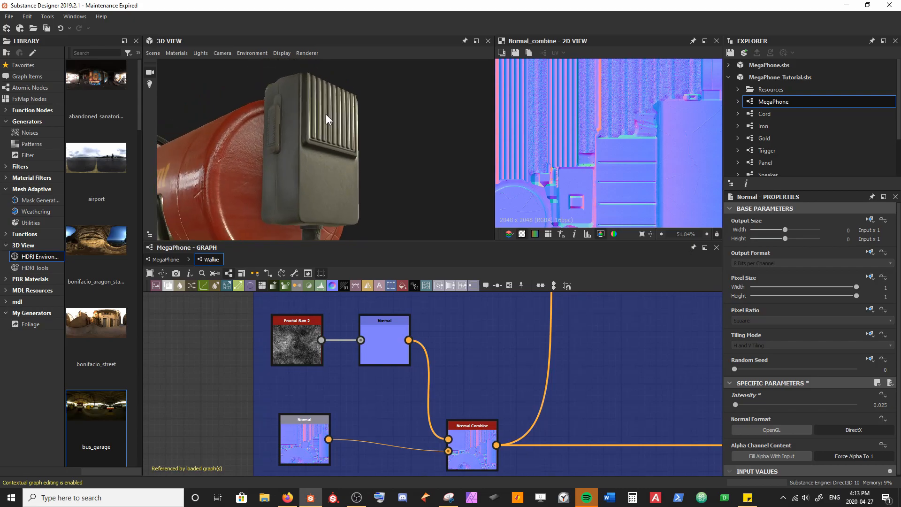
Step: Try moving the Normal Combine's outgoing links to the original Normal node to compare the surface, and undo it
left_click_drag(496, 445, 314, 446, "shift")
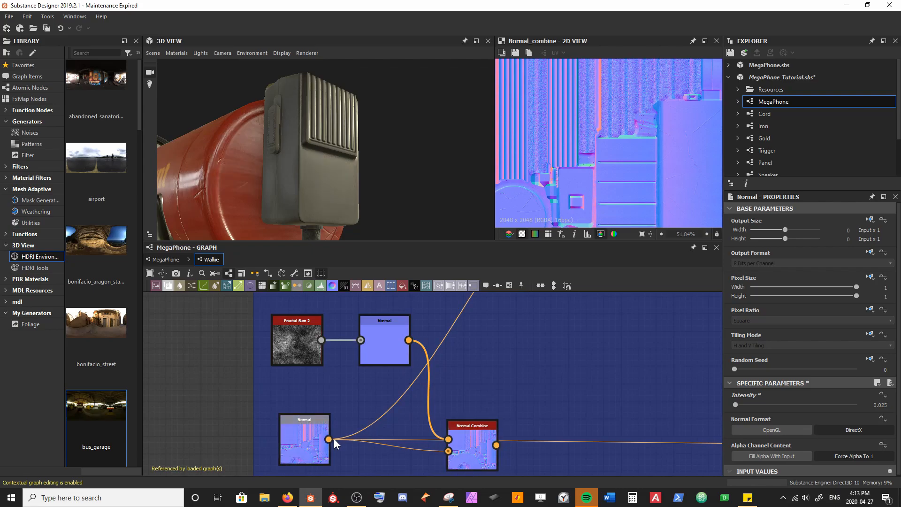
key("ctrl+z")
key("ctrl+z")
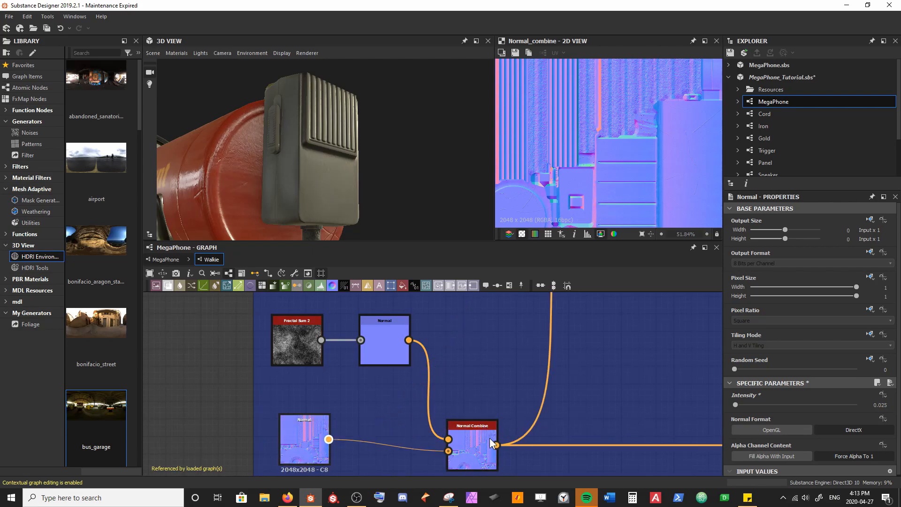
left_click_drag(347, 197, 323, 202)
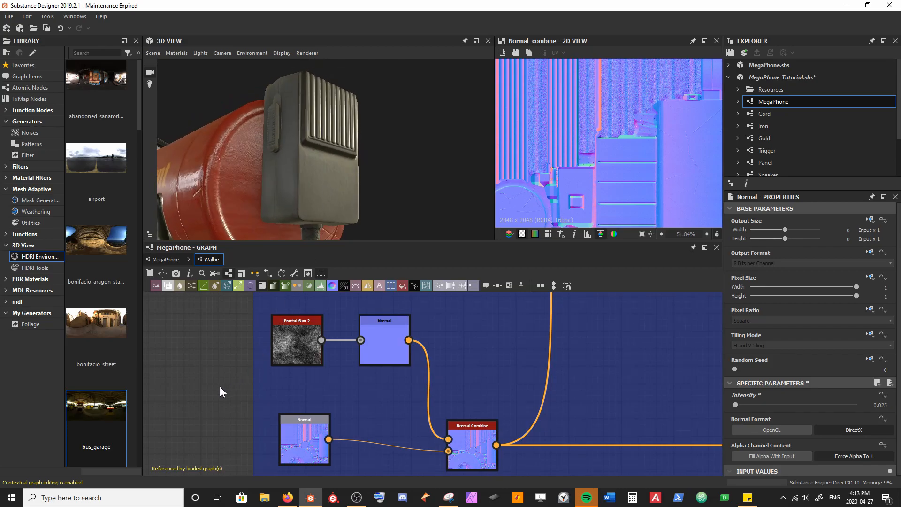
Step: Move the Normal Combine and its source Normal node slightly closer to the fractal noise nodes and save the package
scroll(313, 385, "down", 5)
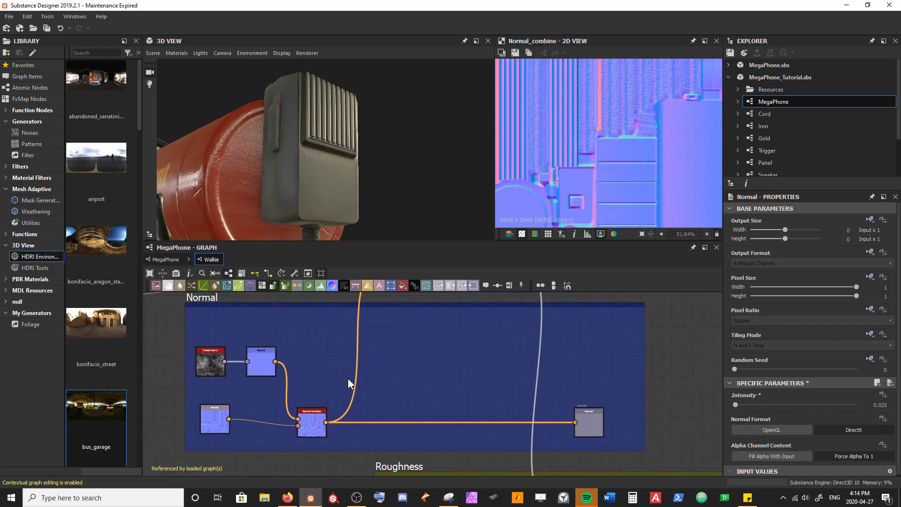
left_click_drag(308, 423, 305, 415)
left_click_drag(208, 424, 213, 418)
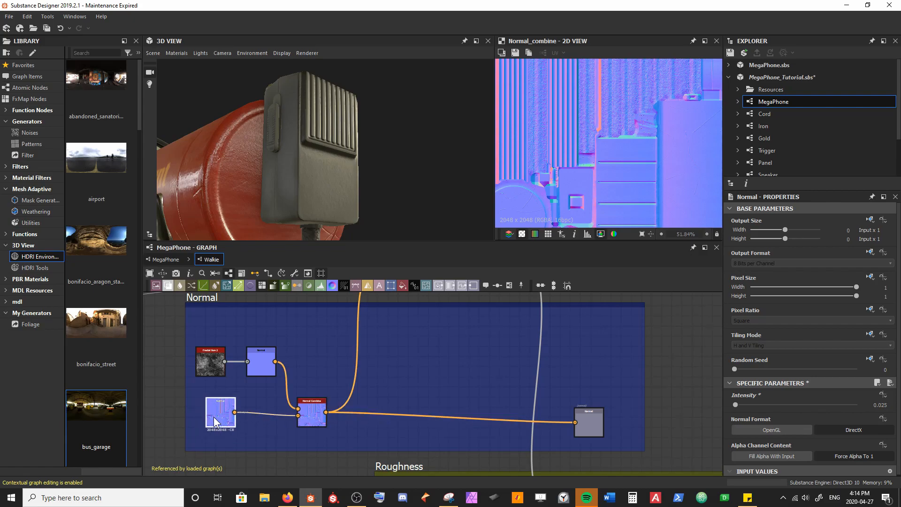
left_click(325, 342)
key("ctrl+s")
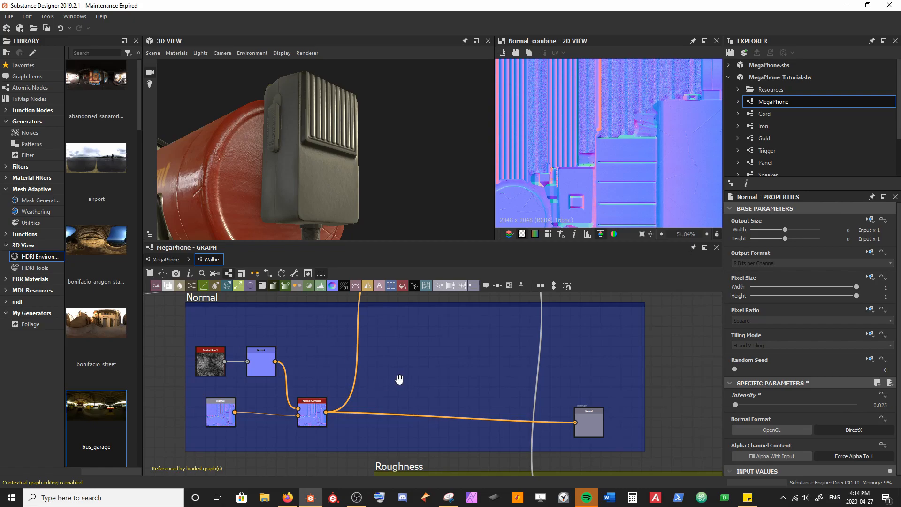
Step: Add a Text node in the empty middle of the Normal frame and fit it in the views
middle_click_drag(399, 376, 327, 376)
key("space")
type("text")
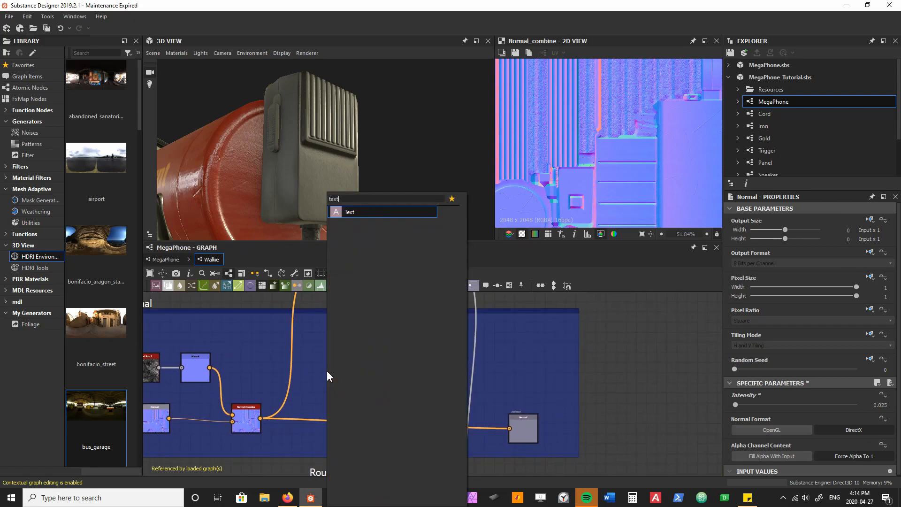
key("Return")
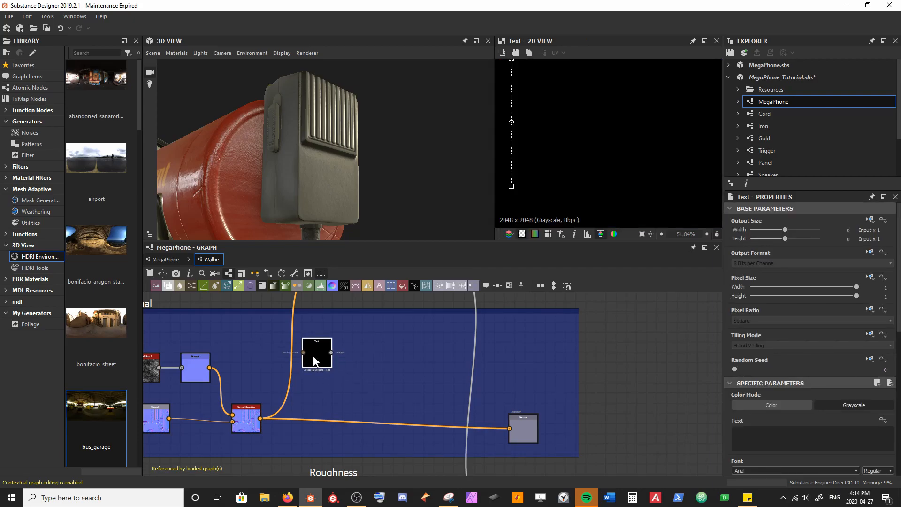
scroll(566, 149, "down", 4)
key("f")
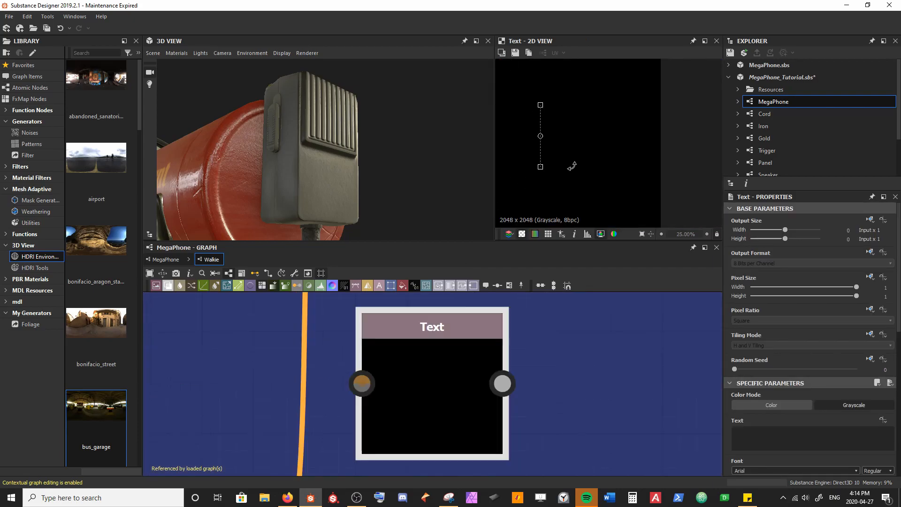
scroll(567, 189, "down", 2)
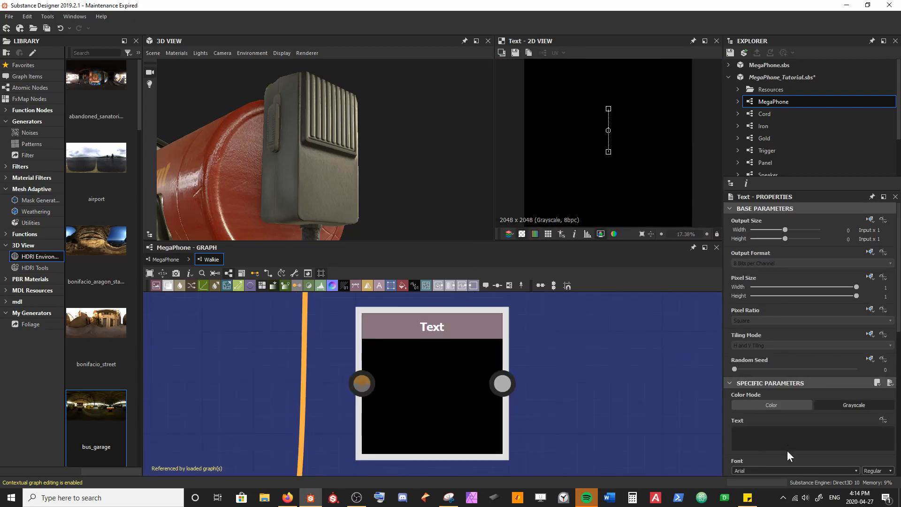
Step: Set the Text node's font to Impact and its text to "Walkie"
scroll(790, 438, "down", 3)
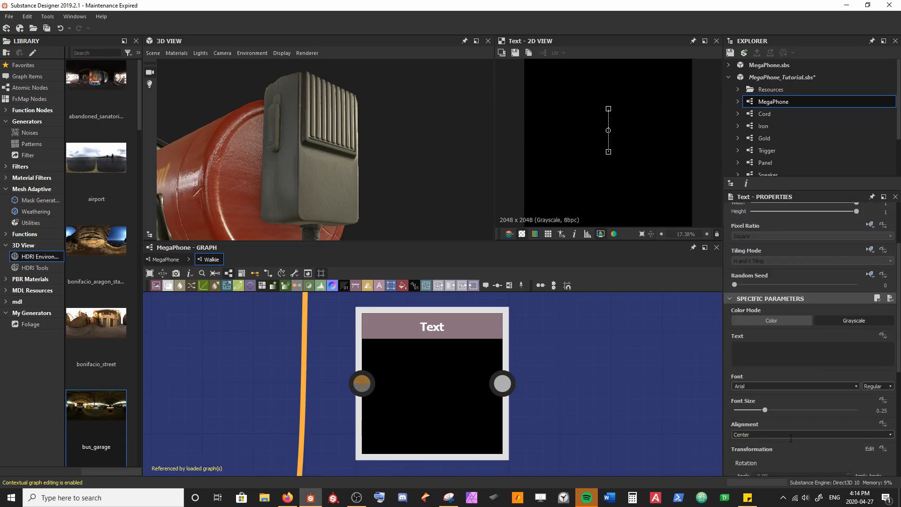
left_click(853, 384)
scroll(836, 403, "down", 5)
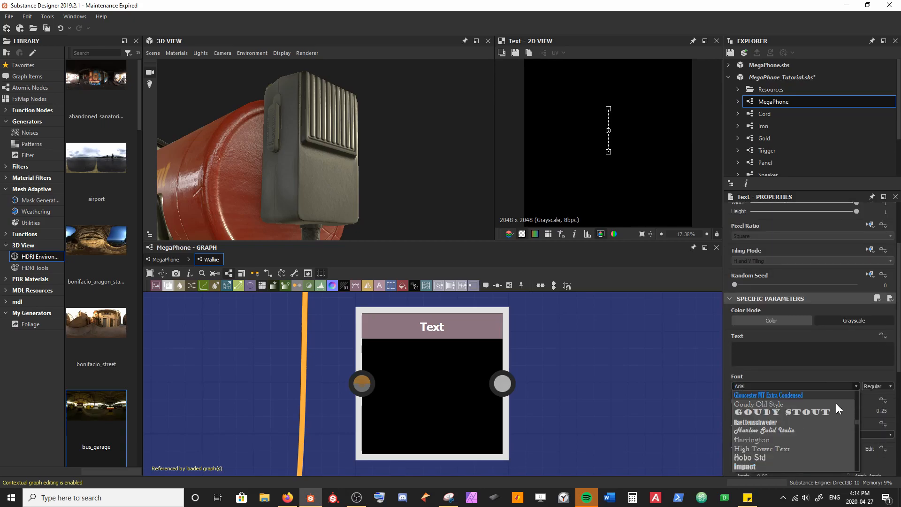
left_click(754, 463)
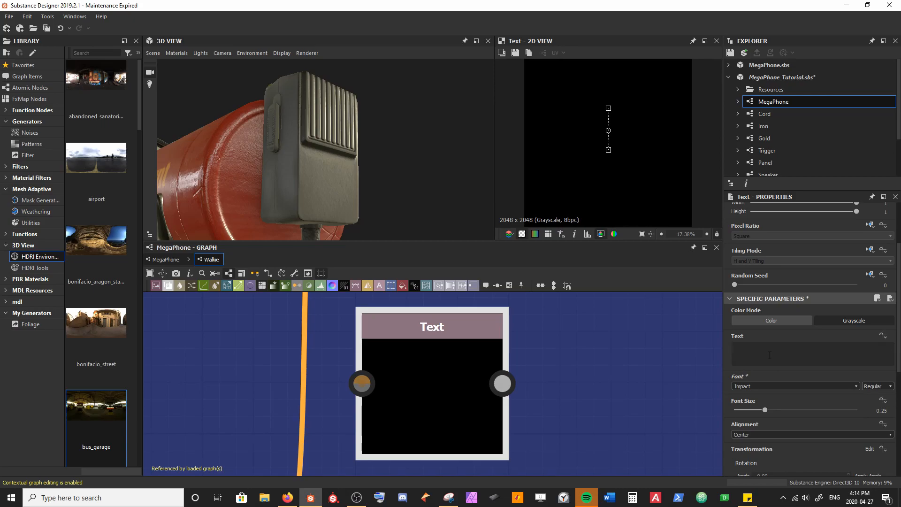
type("Walkie")
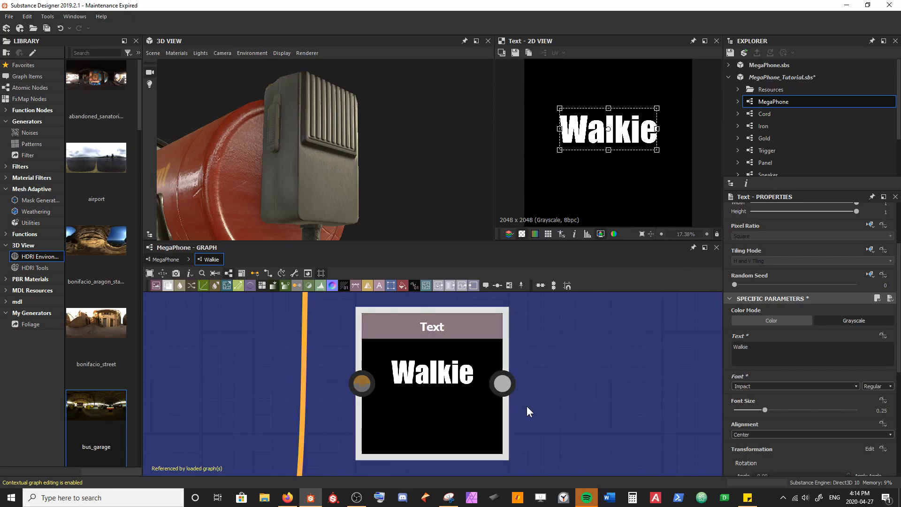
Step: Reposition the Text node in the Normal frame and add a new Normal node fed by its output
scroll(545, 403, "down", 3)
middle_click_drag(562, 393, 423, 342)
scroll(422, 342, "down", 3)
left_click_drag(403, 356, 375, 351)
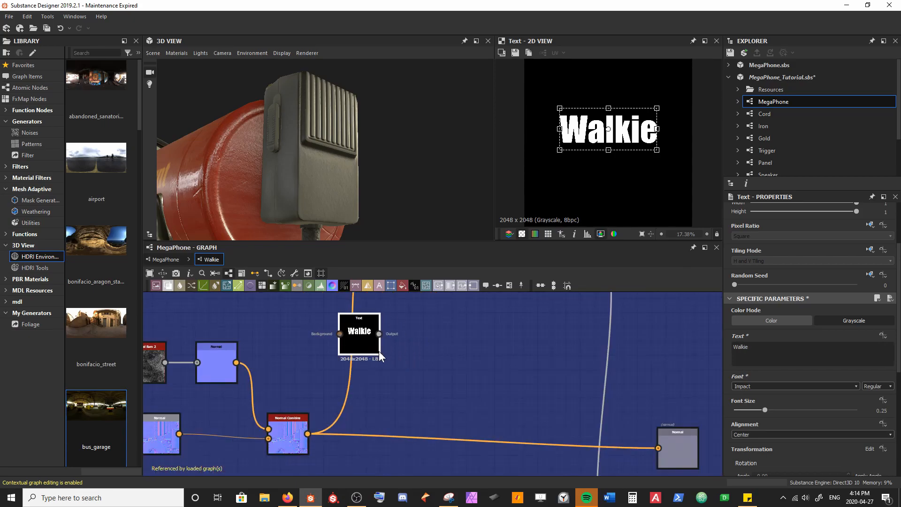
middle_click_drag(383, 351, 351, 378)
key("space")
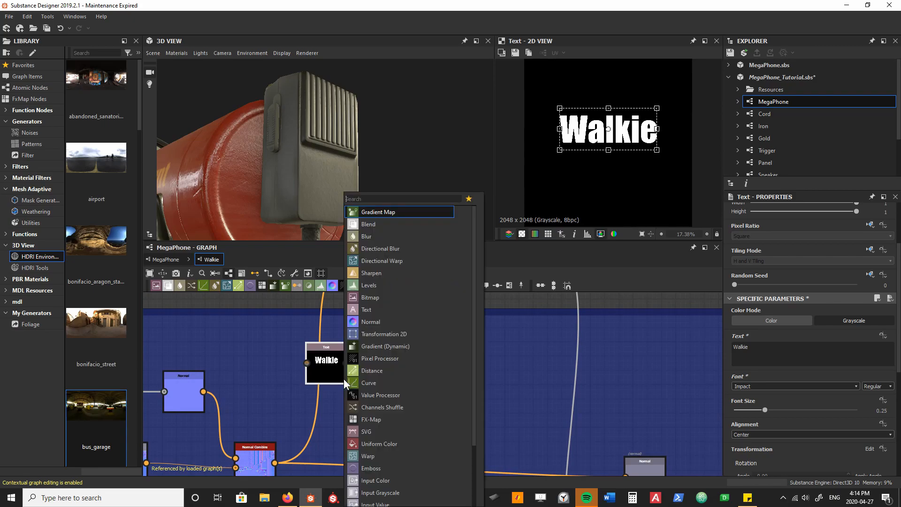
type("nr")
key("BackSpace")
type("orm")
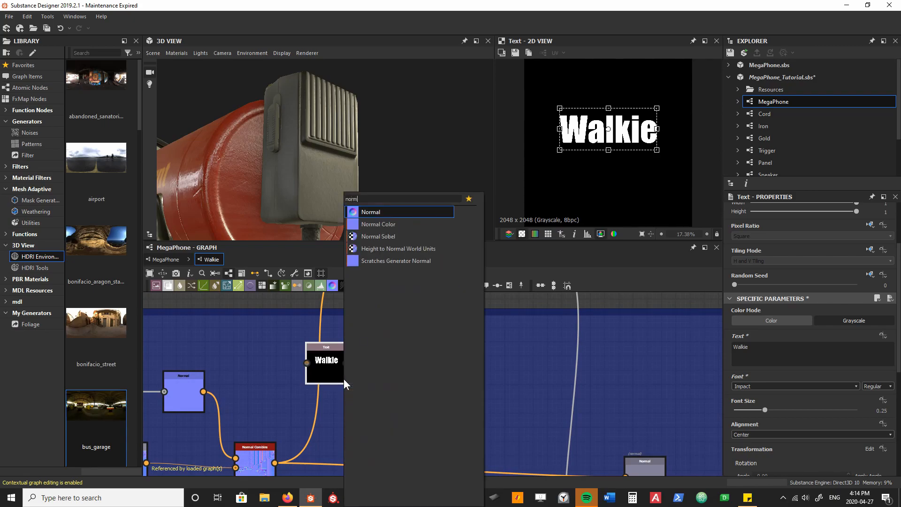
key("Return")
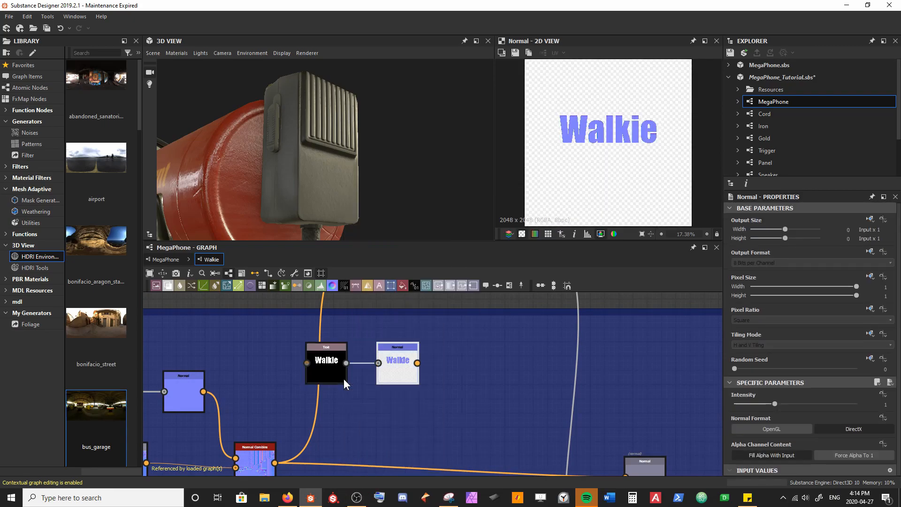
Step: Set the text's Normal node to Force Alpha To 1 and its intensity to -1
left_click(852, 455)
scroll(591, 117, "up", 3)
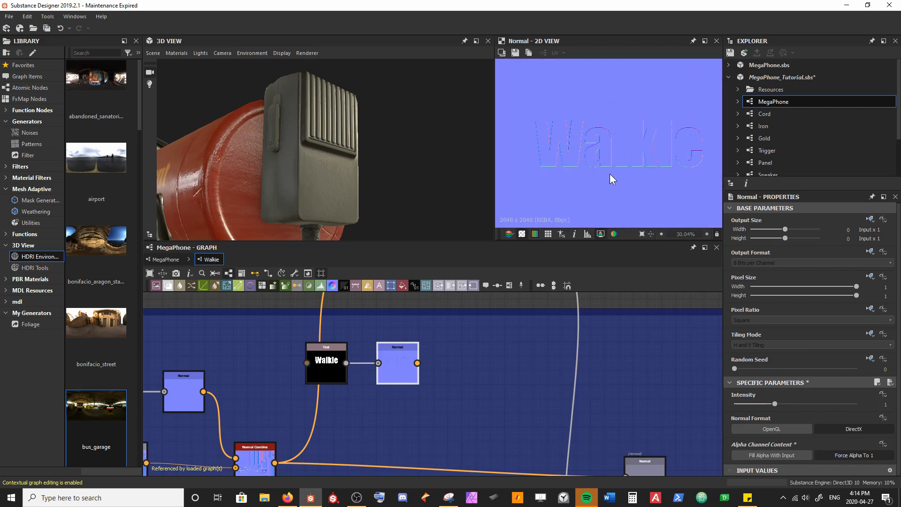
left_click_drag(483, 200, 408, 196)
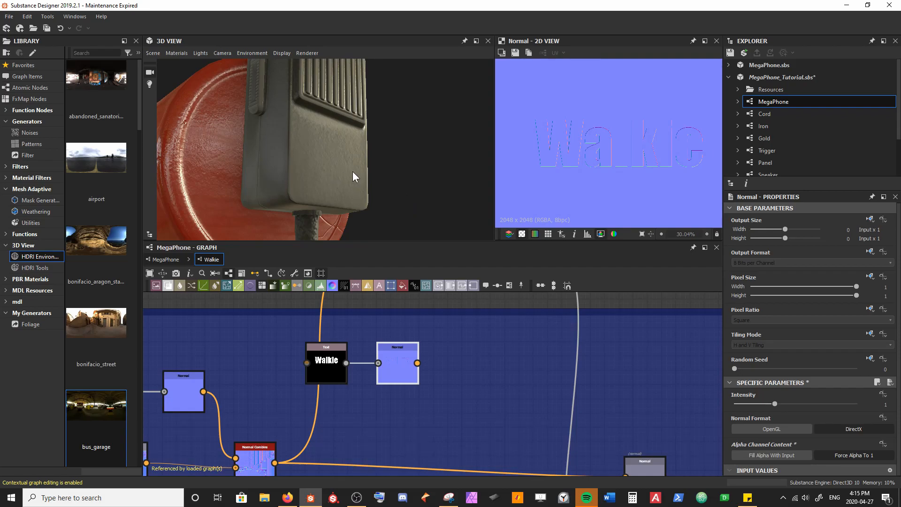
left_click_drag(774, 403, 792, 404)
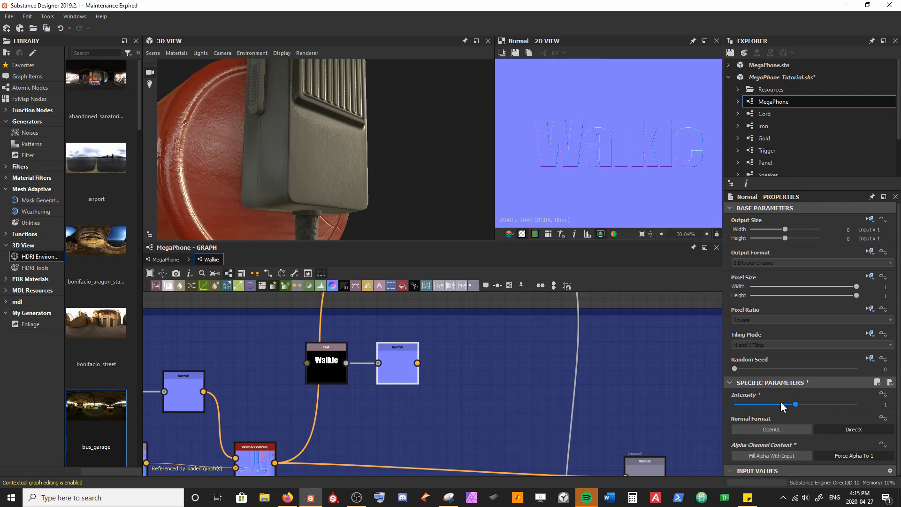
Step: Insert a second Normal Combine before the Normal output and feed the Walkie text's Normal into it
middle_click_drag(424, 433, 339, 400)
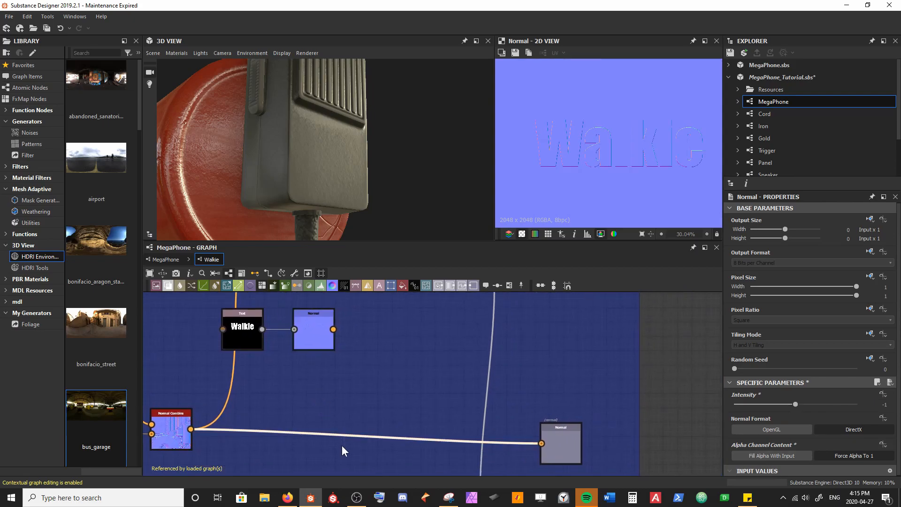
key("space")
type("normal")
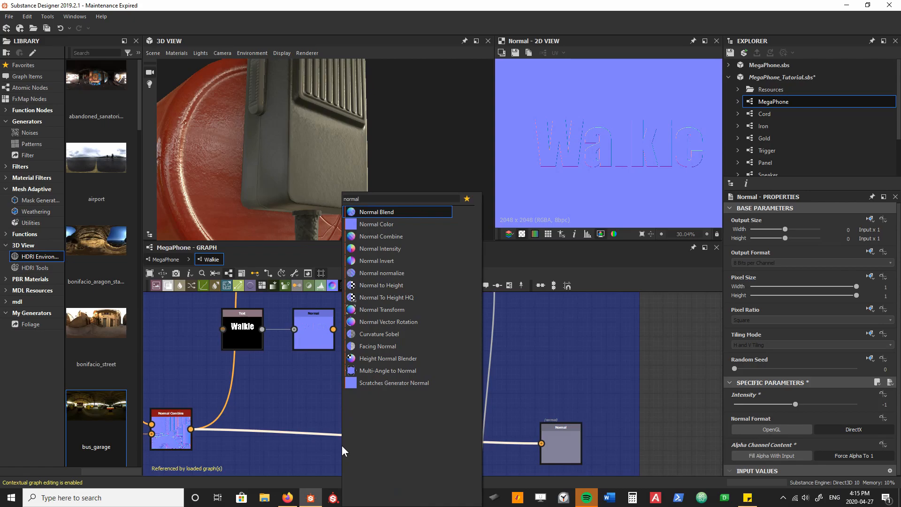
key("Down")
key("Down")
key("Return")
left_click_drag(370, 436, 333, 329)
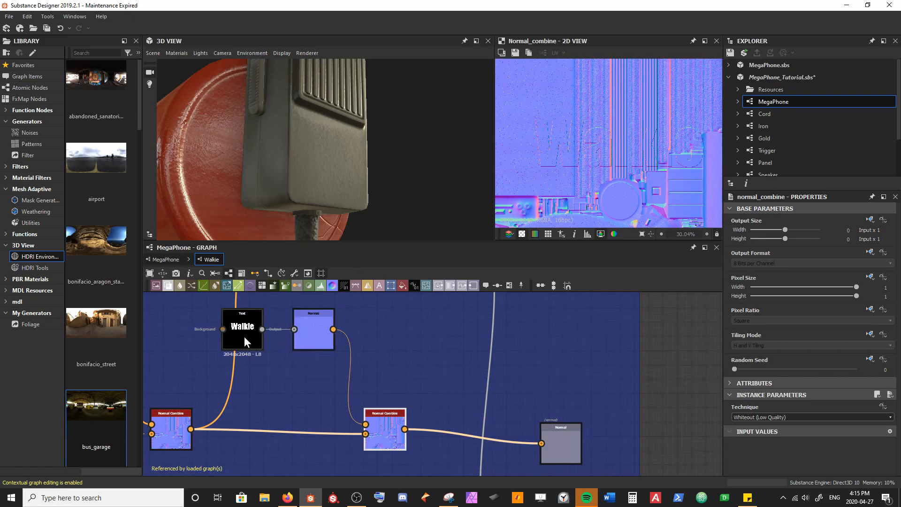
Step: Examine the Walkie text's placement on the combined normal map and the megaphone model
key("f")
left_click_drag(253, 137, 341, 145)
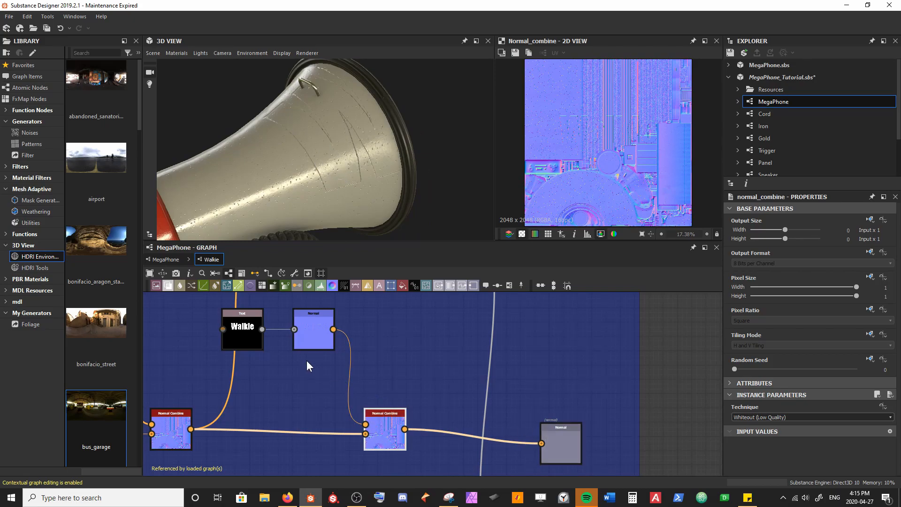
scroll(266, 348, "down", 4)
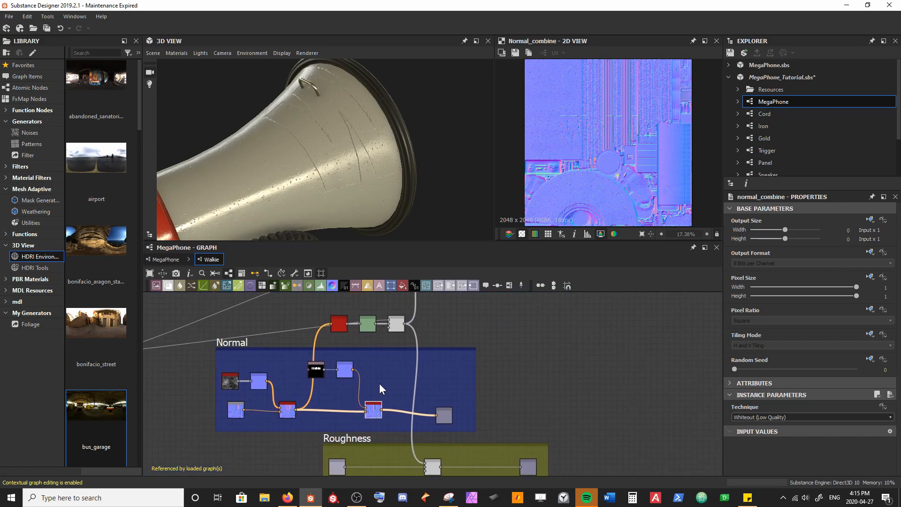
scroll(381, 363, "up", 4)
left_click(224, 330)
scroll(662, 136, "up", 1)
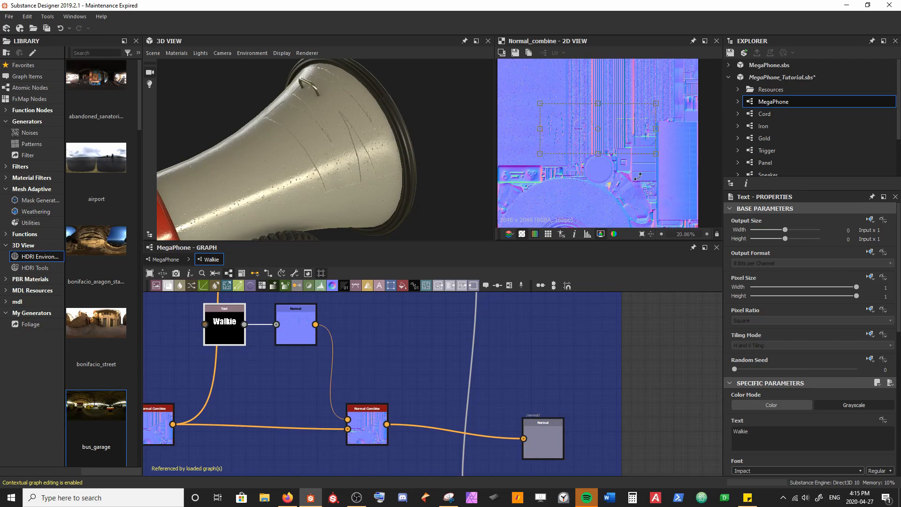
Step: Feed the second Normal Combine's output into the Curvature Smooth node and inspect the resulting curvature in the 2D view
scroll(434, 381, "down", 4)
middle_click_drag(434, 380, 412, 373)
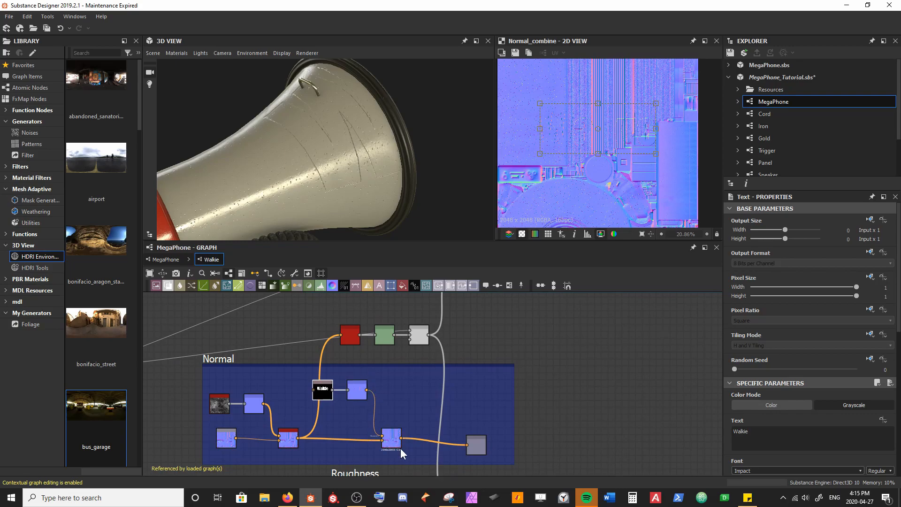
left_click_drag(401, 438, 348, 334)
double_click(349, 336)
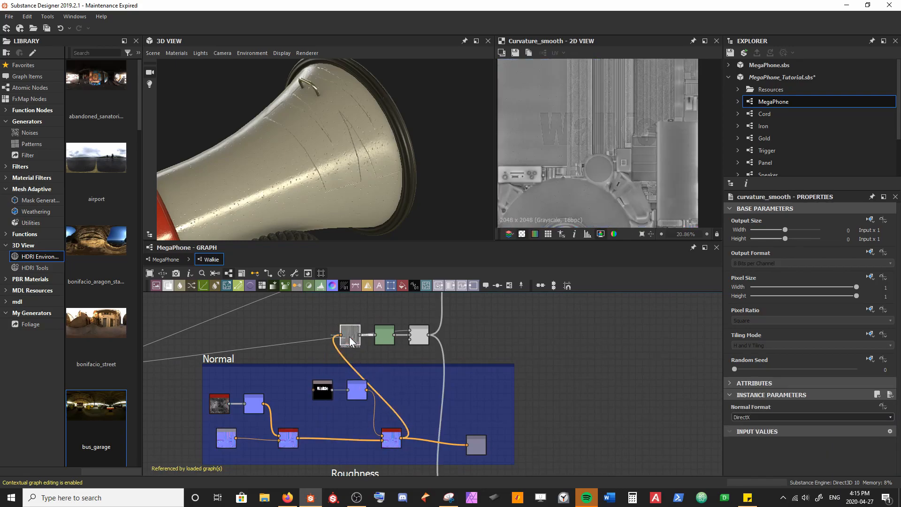
scroll(541, 192, "up", 4)
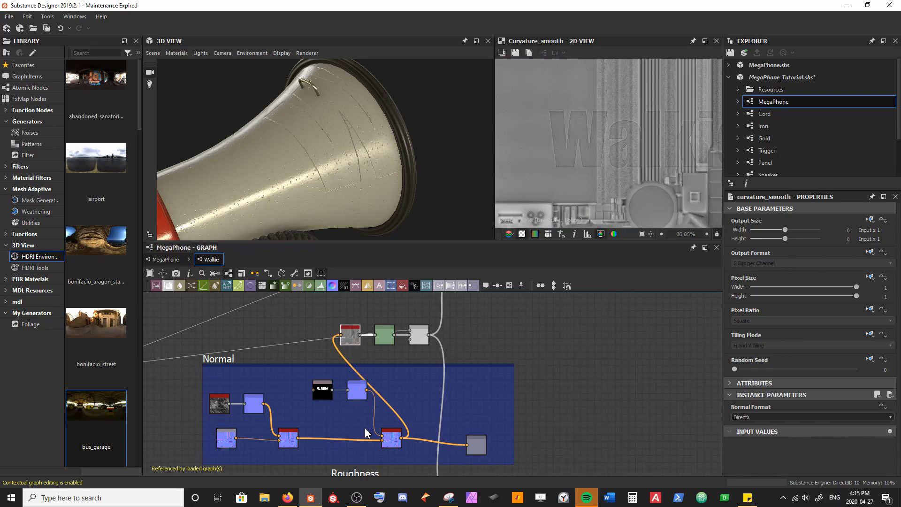
Step: Space the curvature nodes further right above the Normal frame, and shrink the Walkie text and move it toward the curvature map's upper-right edge
left_click_drag(331, 311, 481, 341)
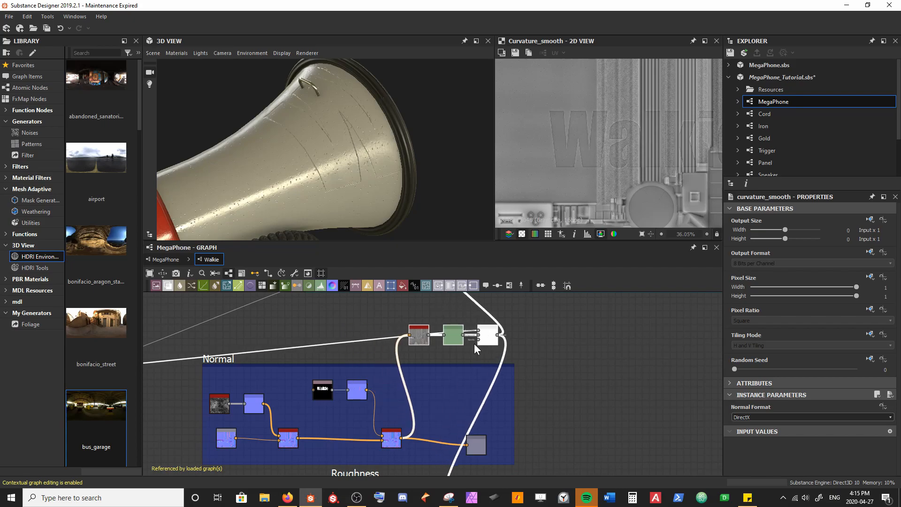
left_click(324, 391)
scroll(624, 164, "down", 5)
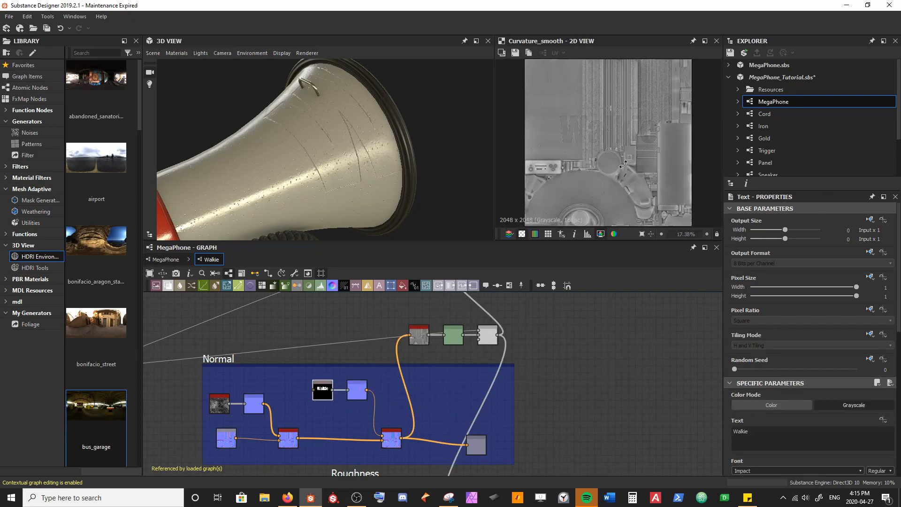
left_click_drag(655, 107, 595, 141)
left_click_drag(582, 145, 681, 88)
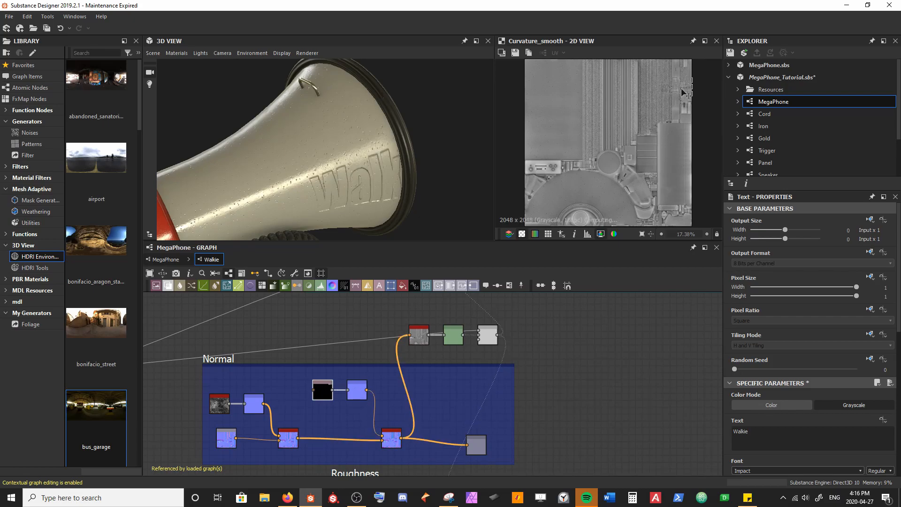
Step: Locate the handheld microphone on the model and move the Walkie text down the map onto the microphone body's UV area
scroll(687, 109, "up", 5)
middle_click_drag(686, 108, 653, 173)
left_click_drag(399, 176, 390, 126)
middle_click_drag(390, 125, 381, 148)
right_click_drag(381, 148, 416, 135)
left_click_drag(415, 135, 338, 153)
scroll(674, 132, "up", 3)
middle_click_drag(627, 181, 646, 203)
scroll(647, 201, "down", 2)
scroll(649, 196, "down", 2)
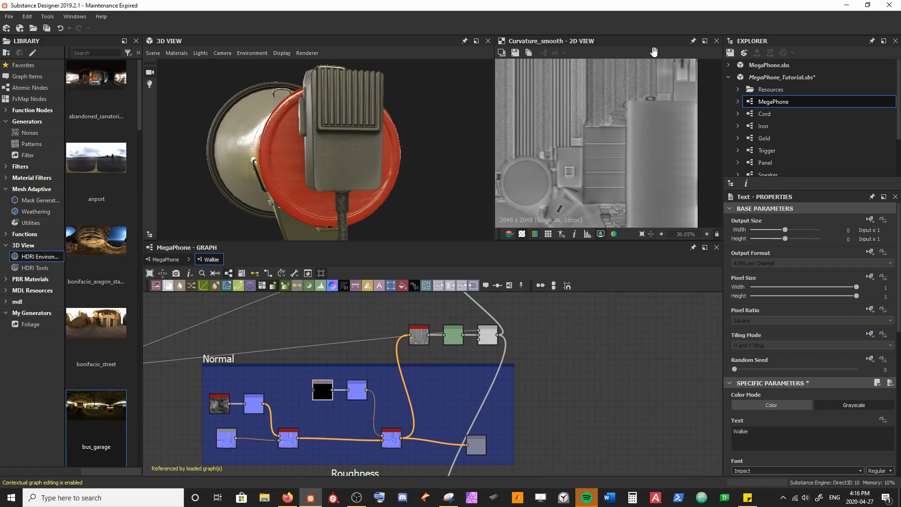
scroll(600, 173, "up", 3)
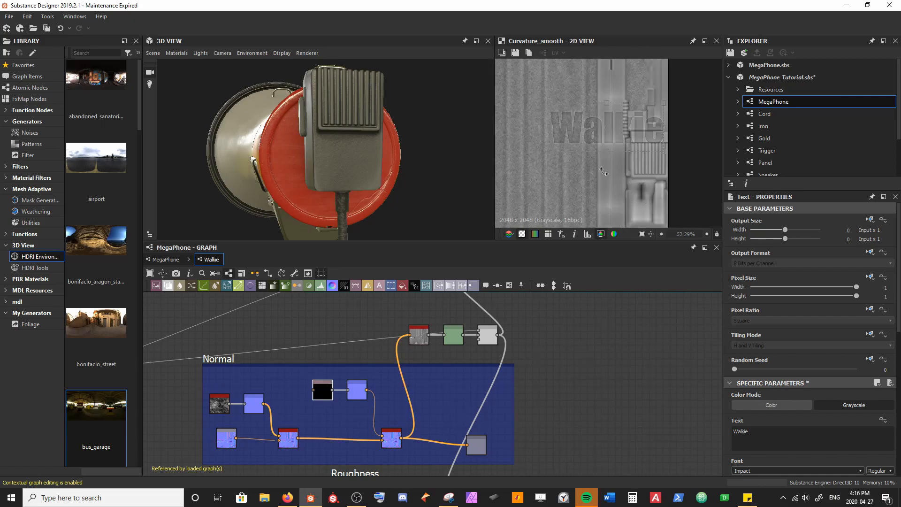
left_click_drag(642, 136, 643, 181)
middle_click_drag(643, 180, 638, 162)
left_click_drag(638, 162, 639, 200)
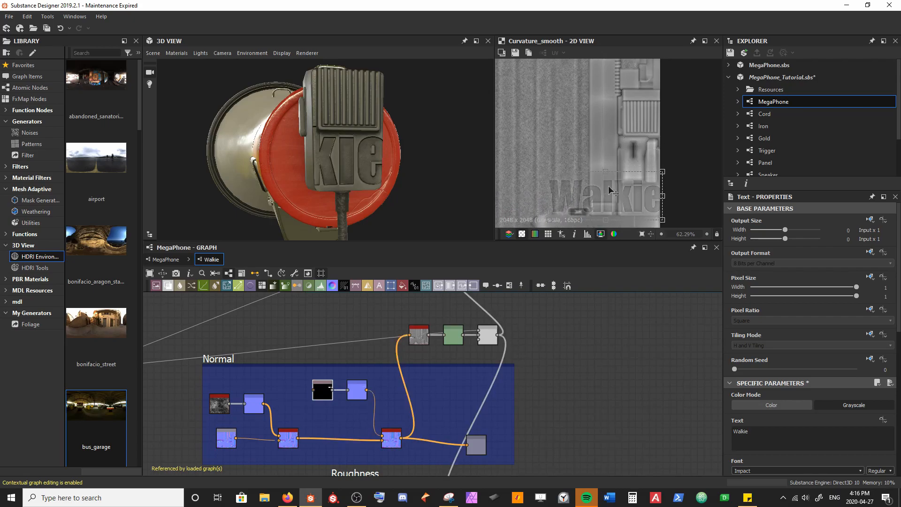
Step: Shrink the Walkie text to fit the microphone body, place it near the body's bottom edge and check the engraving on the model
left_click_drag(550, 170, 650, 212)
scroll(635, 159, "up", 8)
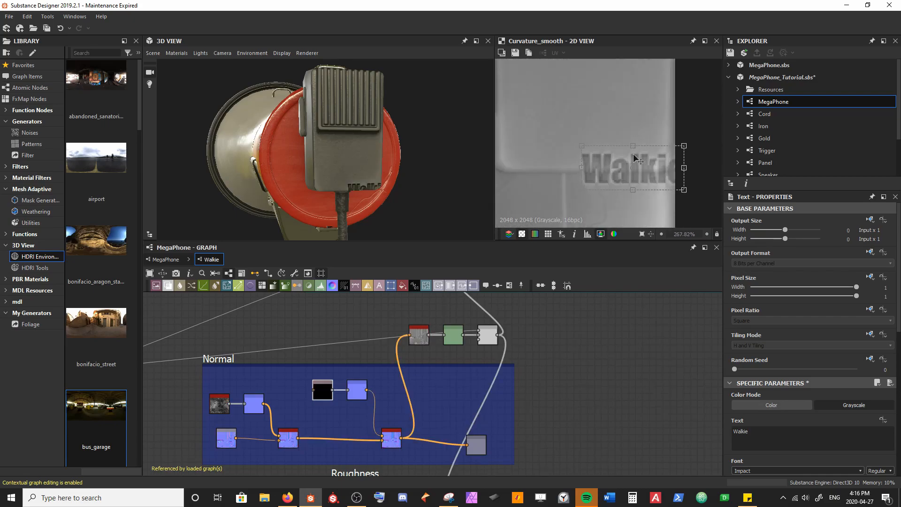
left_click_drag(605, 154, 599, 151)
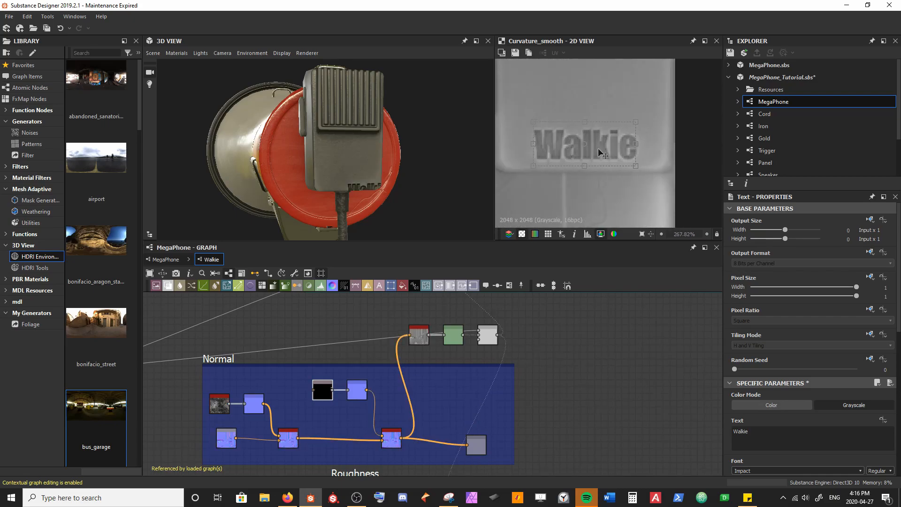
left_click_drag(461, 191, 421, 173)
scroll(304, 157, "up", 5)
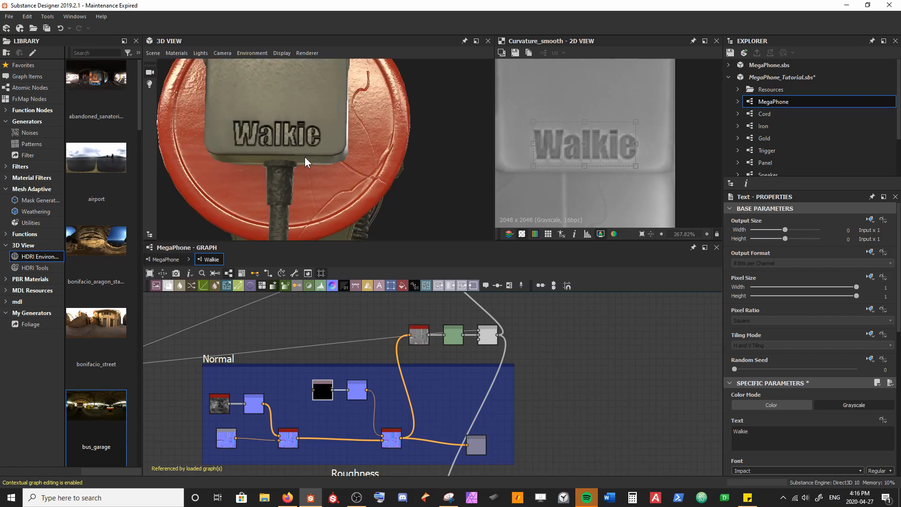
middle_click_drag(303, 157, 310, 159)
left_click_drag(614, 153, 612, 152)
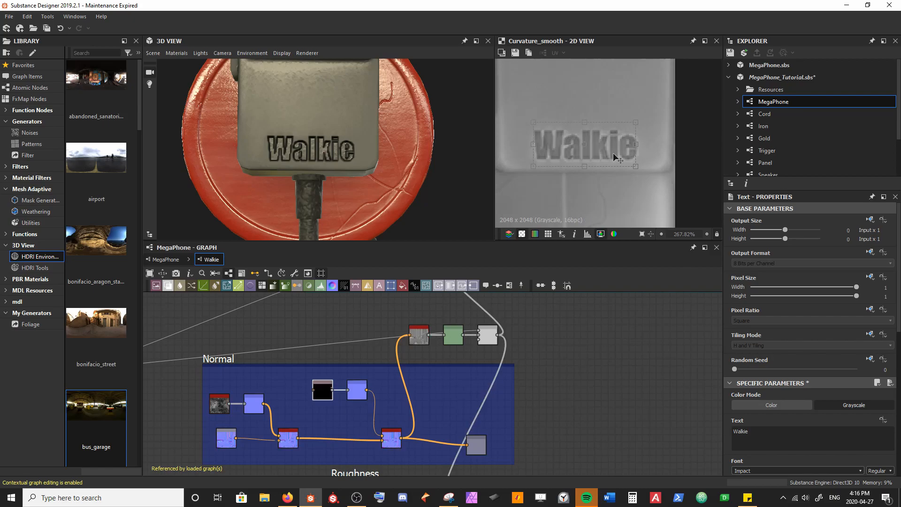
scroll(443, 139, "down", 5)
mouse_move(388, 144)
left_mouse_down()
mouse_move(370, 149)
mouse_move(388, 146)
left_mouse_up()
scroll(292, 167, "up", 2)
left_click_drag(292, 167, 289, 231)
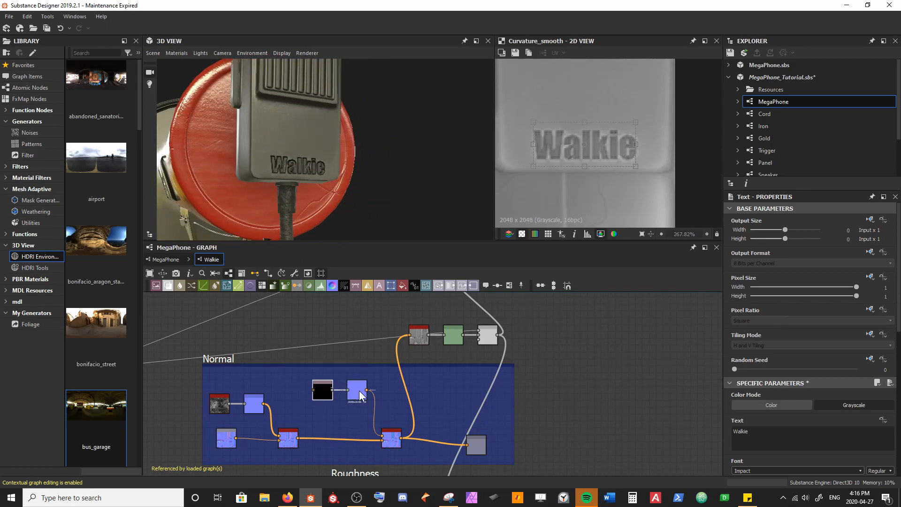
Step: Try an intensity of -0.5 on the Walkie text's Normal node
left_click(535, 417)
left_click_drag(302, 375, 393, 435)
left_click_drag(392, 436, 365, 436)
left_click(367, 399)
scroll(328, 402, "up", 2)
scroll(321, 403, "up", 1)
middle_click_drag(321, 404, 331, 383)
left_click(330, 366)
left_click(798, 406)
key("BackSpace")
type("-0.5")
key("Return")
Step: Set the intensity of the Walkie text's Normal node to -0.25
left_click(809, 407)
type("-0.25")
key("Return")
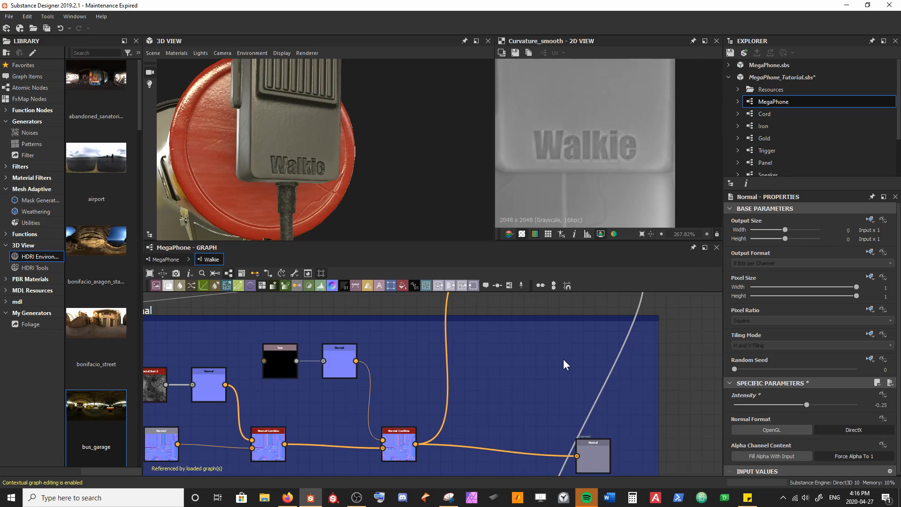
Step: Make the Walkie text slightly smaller, recenter it near the microphone body's bottom edge and save the package
left_click_drag(384, 165, 314, 230)
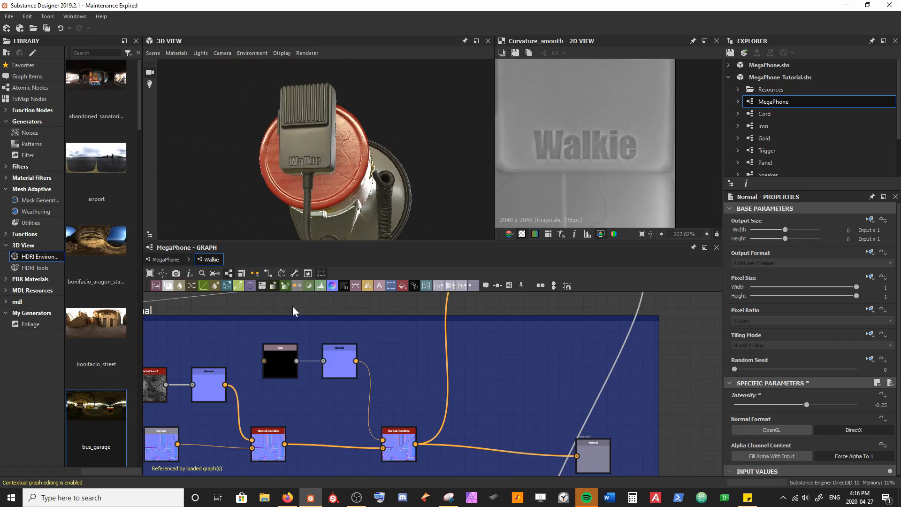
left_click(295, 372)
left_click_drag(636, 122, 606, 135)
scroll(297, 171, "up", 5)
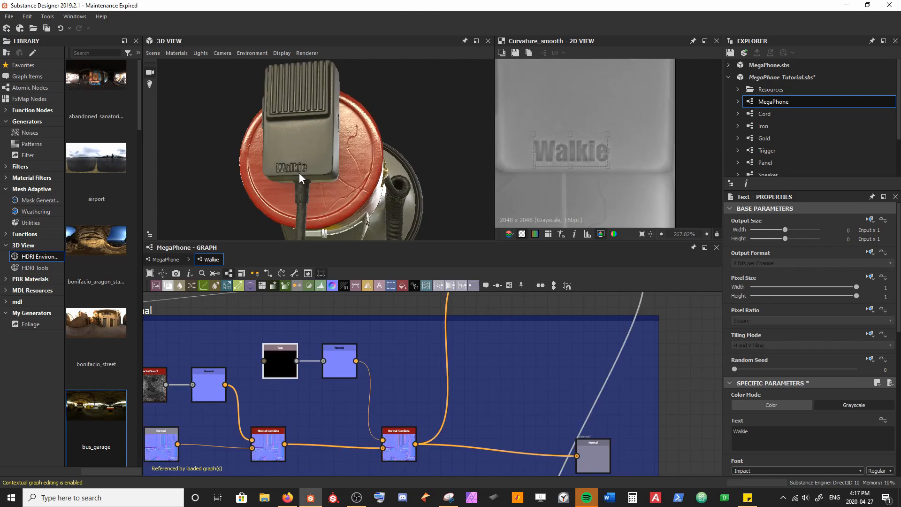
left_click_drag(593, 154, 600, 154)
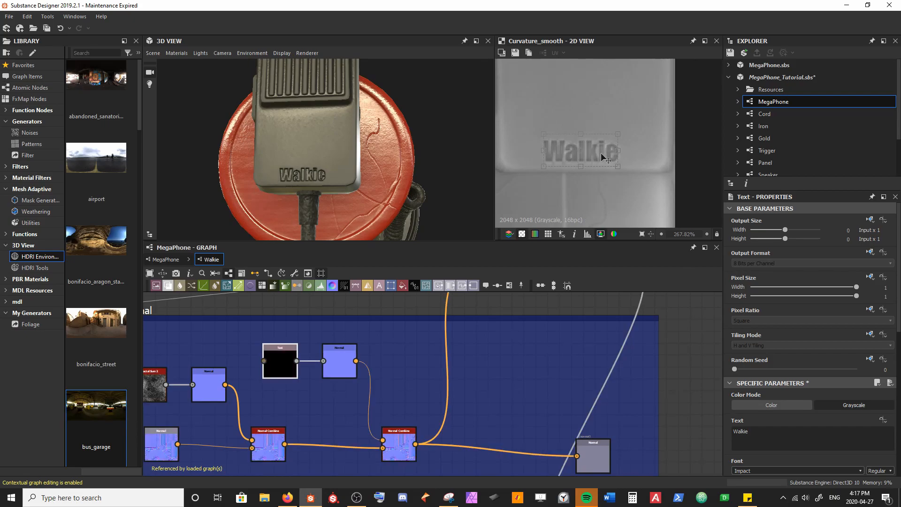
key("ctrl+s")
scroll(300, 167, "down", 5)
left_click_drag(299, 167, 363, 137)
left_click_drag(394, 214, 353, 185)
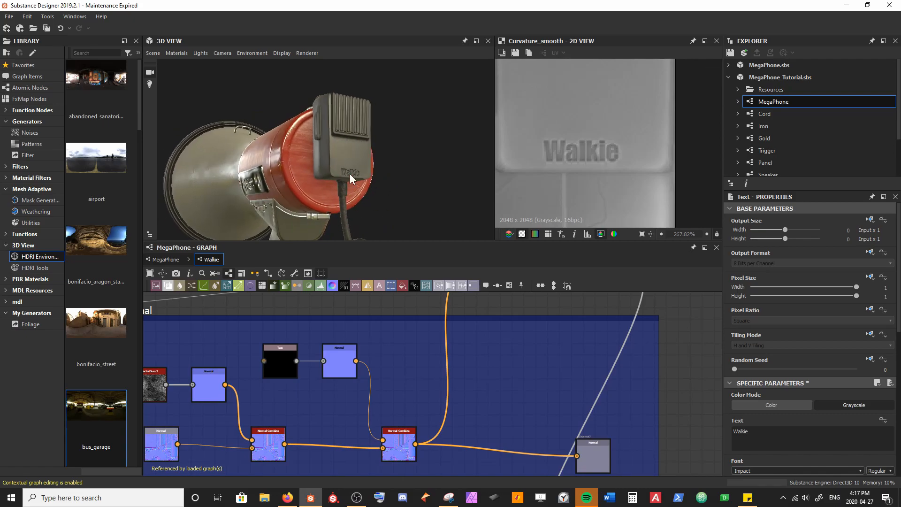
Step: Move the second Normal Combine and the text's Normal node right to open space beside the Text node
middle_click_drag(366, 377, 329, 349)
left_click_drag(363, 417, 417, 418)
left_click_drag(306, 337, 389, 337)
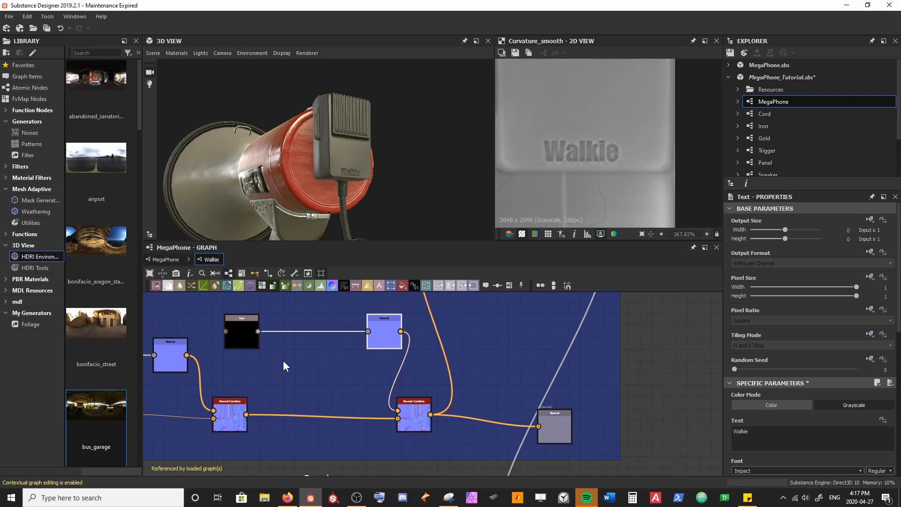
scroll(274, 344, "up", 1)
left_click(248, 343)
middle_click_drag(265, 361, 279, 365)
scroll(281, 364, "down", 3)
middle_click_drag(394, 369, 368, 355)
Step: Widen the Normal frame to the right and spread the Normal output, second Normal Combine, text's Normal and Text nodes across it
left_click(501, 364)
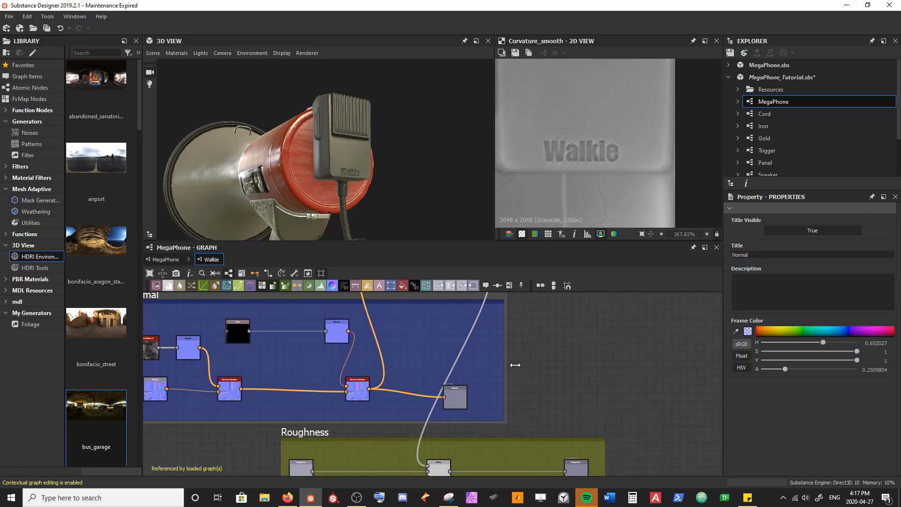
left_click_drag(463, 396, 635, 396)
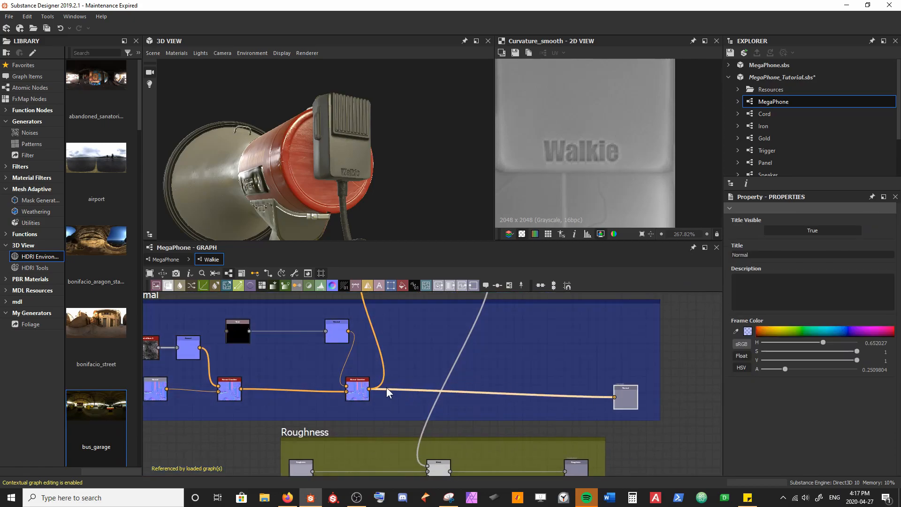
left_click_drag(366, 394, 461, 394)
left_click_drag(341, 332, 398, 334)
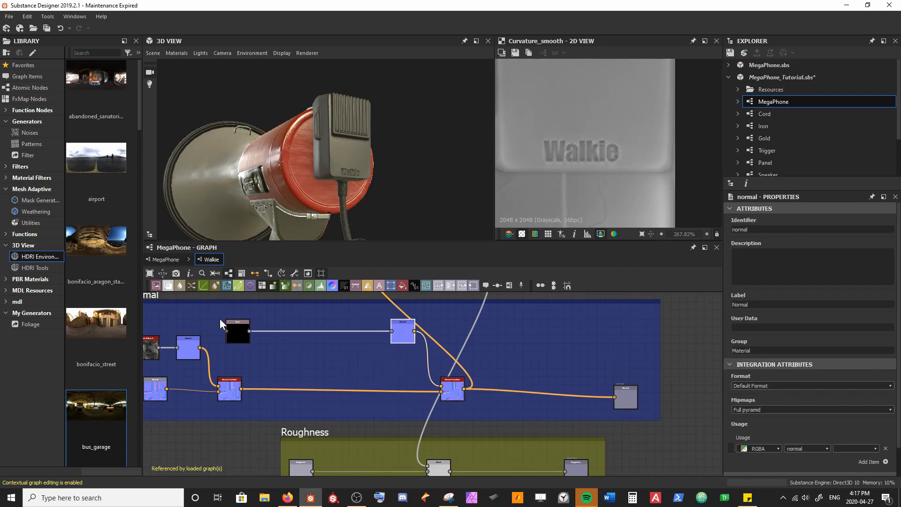
left_click_drag(241, 325, 300, 323)
middle_click_drag(299, 324, 331, 358)
scroll(319, 360, "up", 3)
left_click_drag(339, 364, 311, 362)
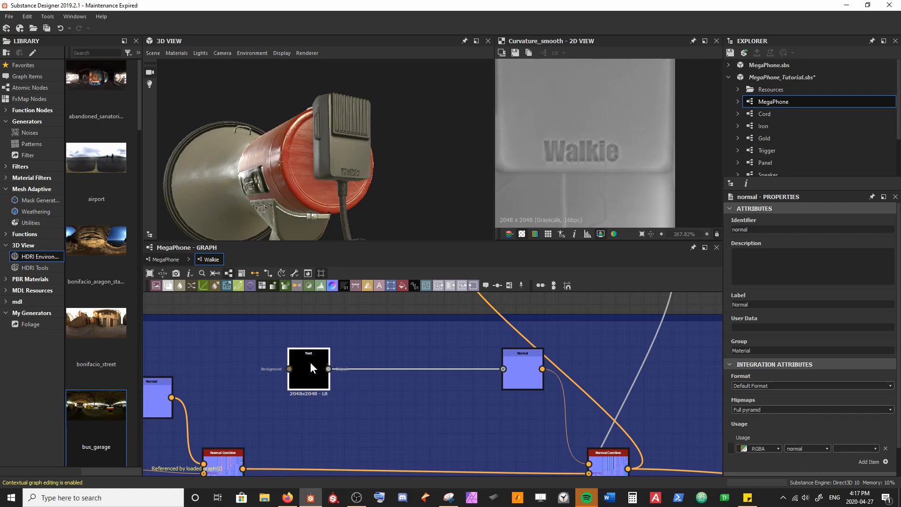
Step: Duplicate the Walkie Text node and feed both Text nodes into a new Blend node, the original as foreground
key("ctrl+d")
left_click_drag(424, 391, 333, 419)
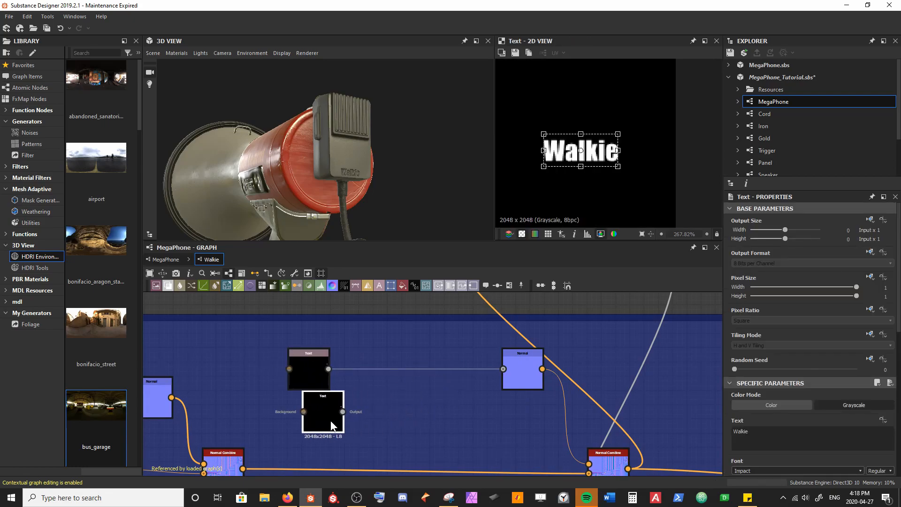
key("space")
type("bl")
key("Return")
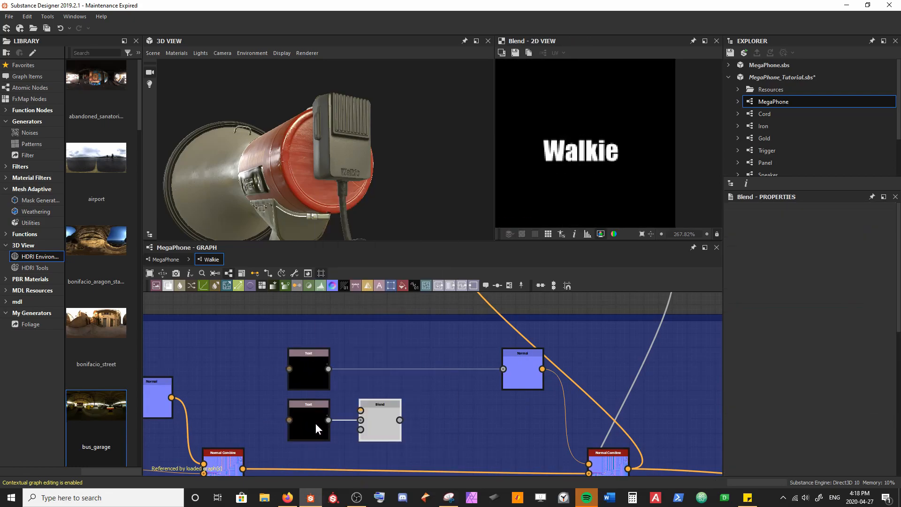
left_click_drag(328, 370, 360, 411)
left_click_drag(378, 418, 379, 396)
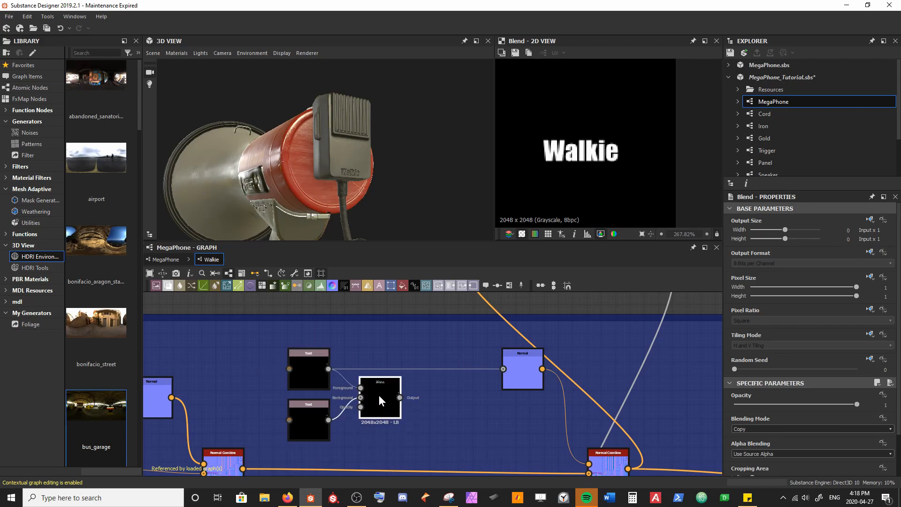
Step: Set the Blend node's blending mode to Screen and feed its output into the text's Normal node
left_click(795, 430)
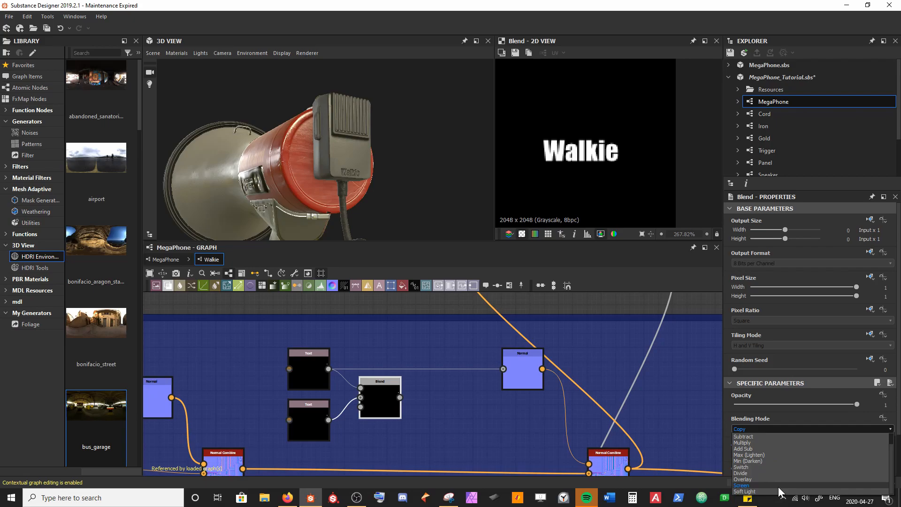
left_click(778, 486)
left_click_drag(400, 397, 514, 373)
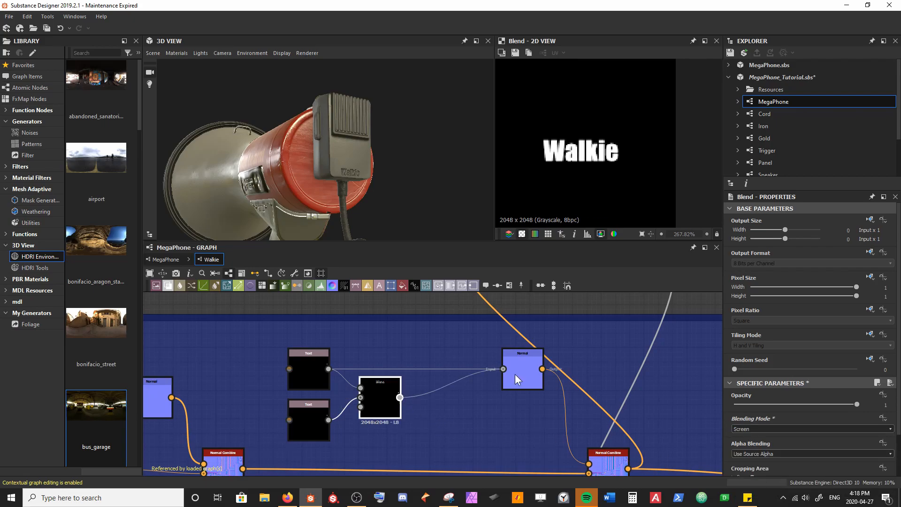
scroll(471, 418, "down", 3)
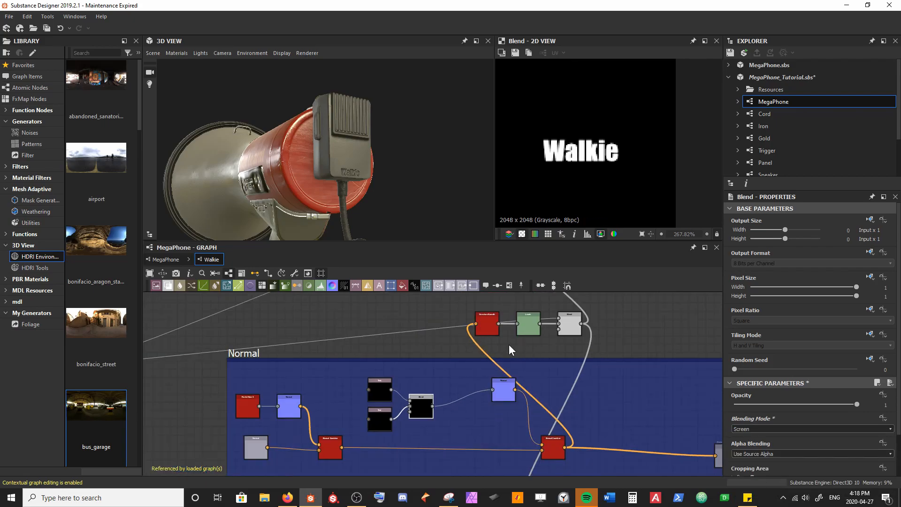
Step: Show the Curvature Smooth result in the 2D view and move the duplicate Walkie text onto the strip for the microphone's side
double_click(487, 323)
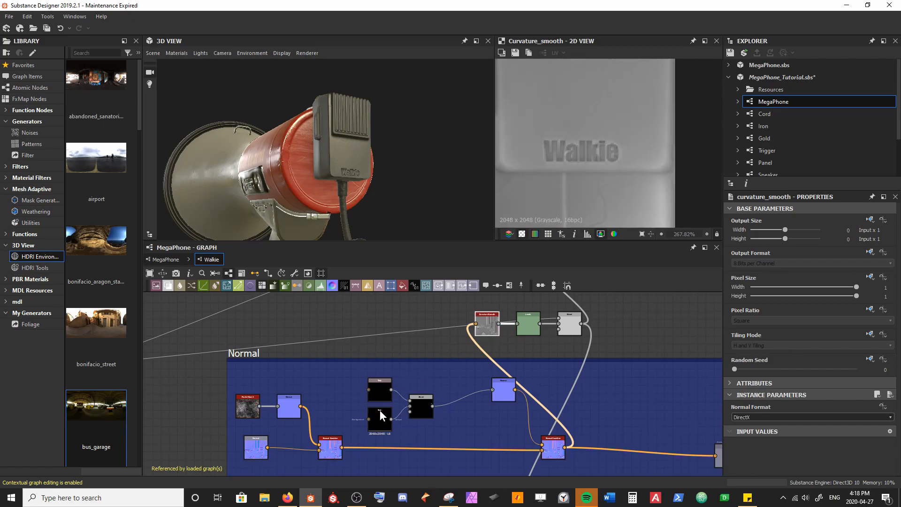
left_click(379, 418)
scroll(576, 190, "down", 3)
middle_click_drag(577, 184, 616, 215)
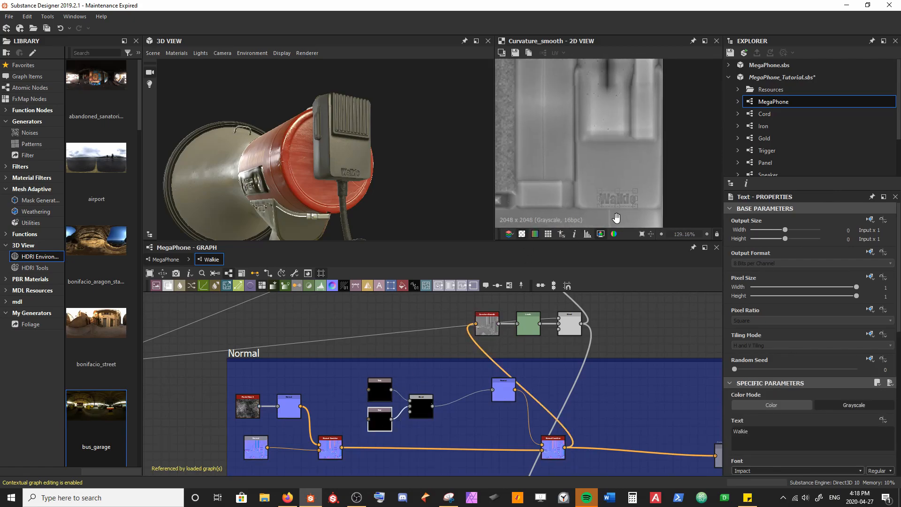
left_click_drag(625, 204, 571, 113)
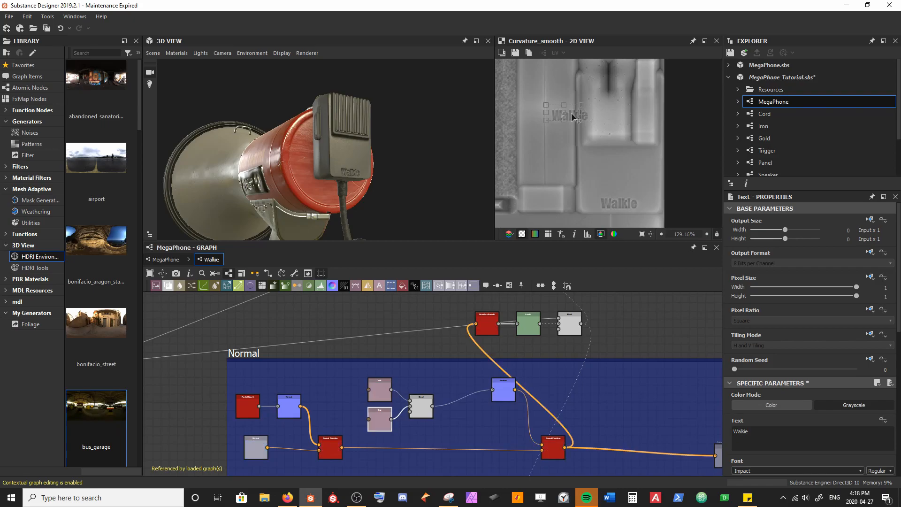
scroll(408, 166, "up", 5)
left_click_drag(384, 141, 347, 175)
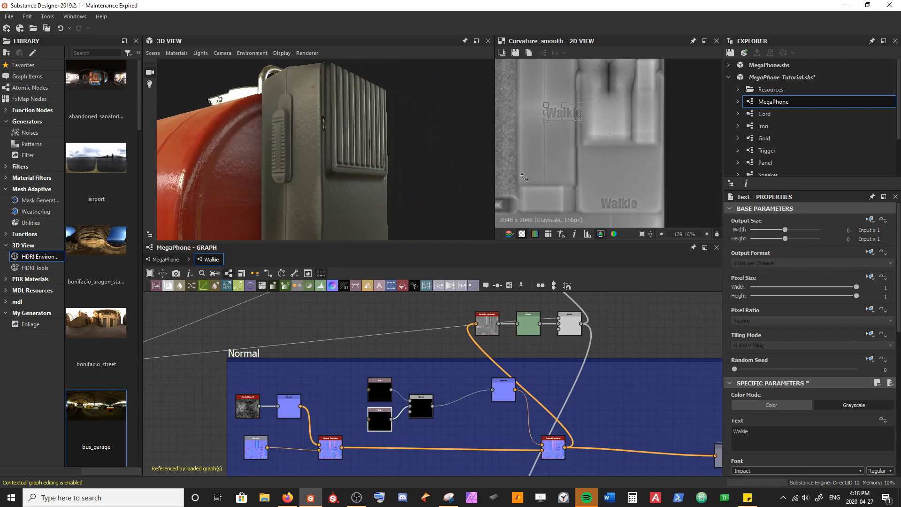
Step: Rotate the duplicate Walkie text to read vertically upward and slide it down the microphone's side, below the ribbed button
scroll(524, 176, "down", 7)
middle_click_drag(542, 169, 575, 187)
scroll(574, 187, "up", 3)
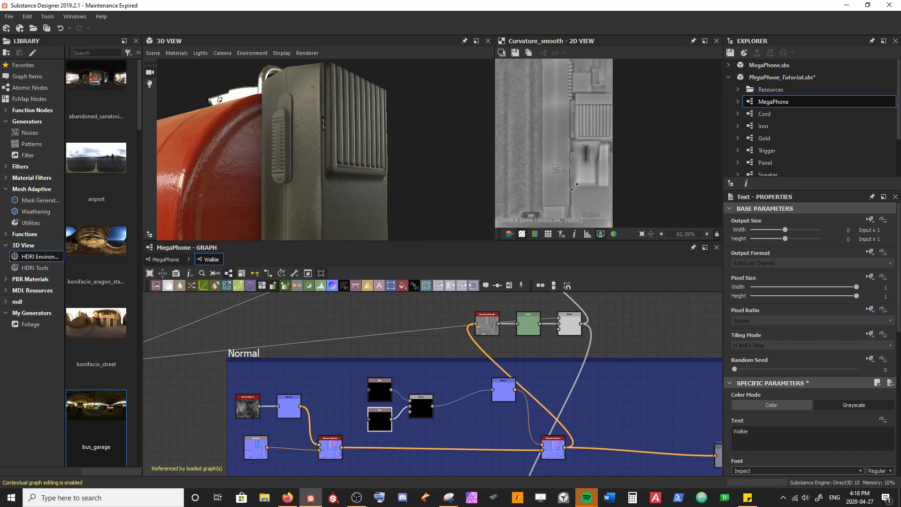
scroll(575, 187, "up", 1)
left_click_drag(575, 186, 579, 145)
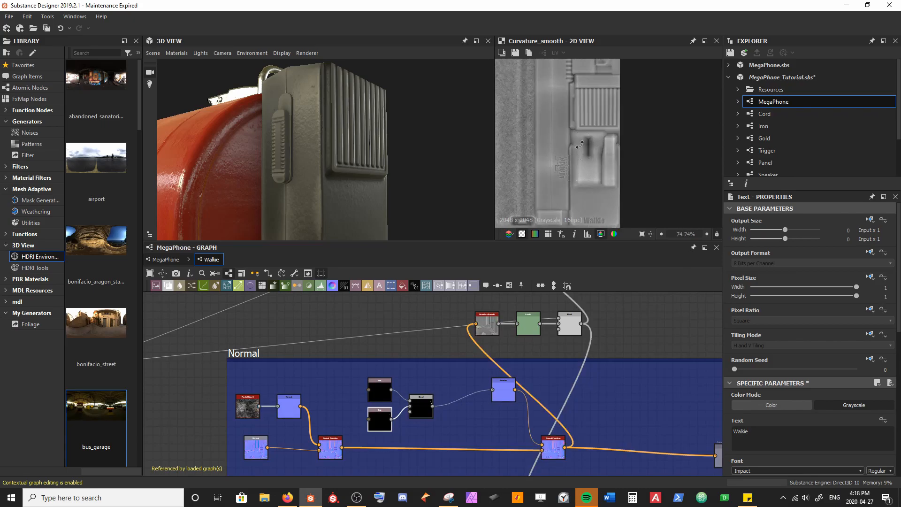
scroll(573, 169, "up", 4)
left_click_drag(555, 179, 544, 130)
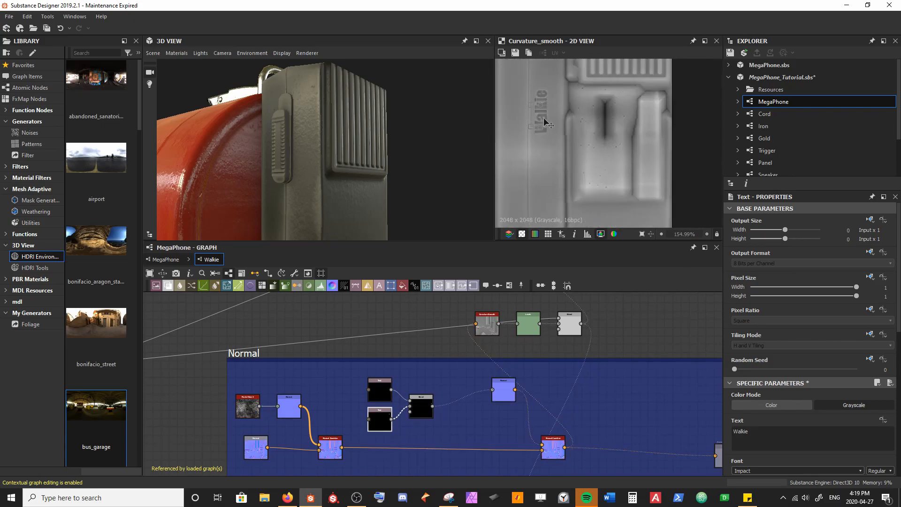
left_click_drag(543, 167, 542, 201)
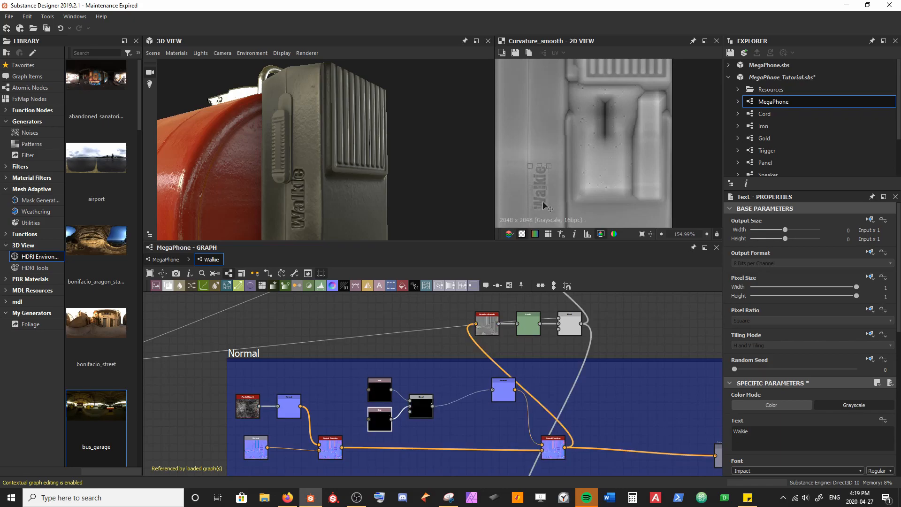
Step: Move the side Walkie text along the microphone's strip until it sits beside the upper end of the ribbed button
middle_click_drag(542, 201, 564, 207)
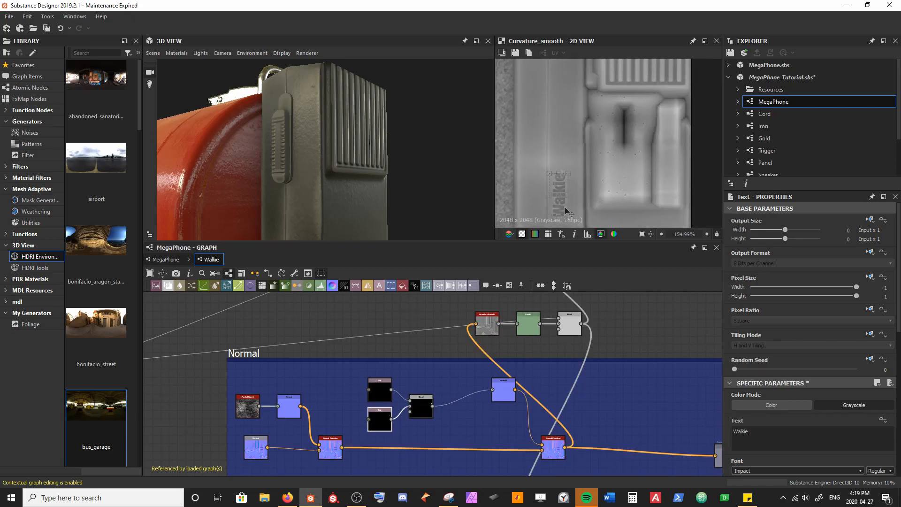
left_click_drag(566, 102, 567, 99)
left_click_drag(314, 175, 355, 198)
middle_click_drag(356, 198, 370, 165)
middle_click_drag(584, 129, 599, 219)
scroll(599, 220, "up", 1)
scroll(599, 220, "up", 1)
left_click_drag(570, 178, 572, 139)
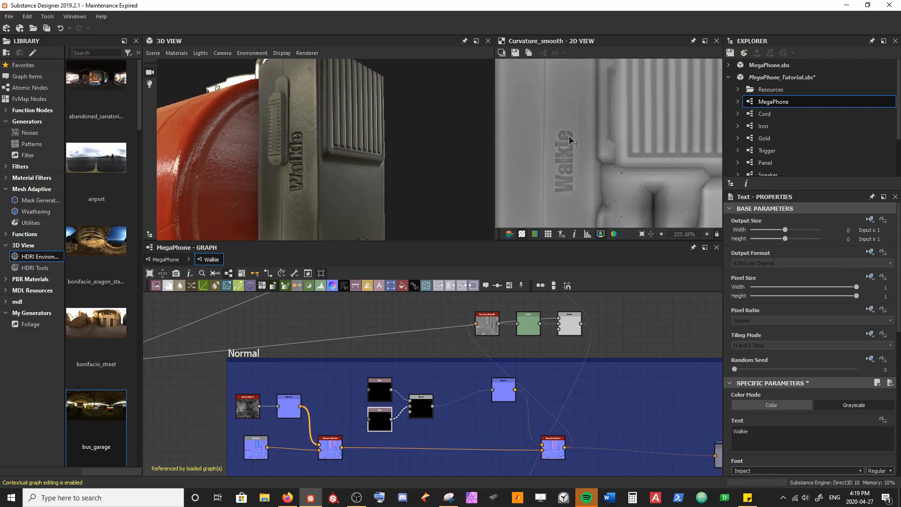
middle_click_drag(571, 134, 563, 187)
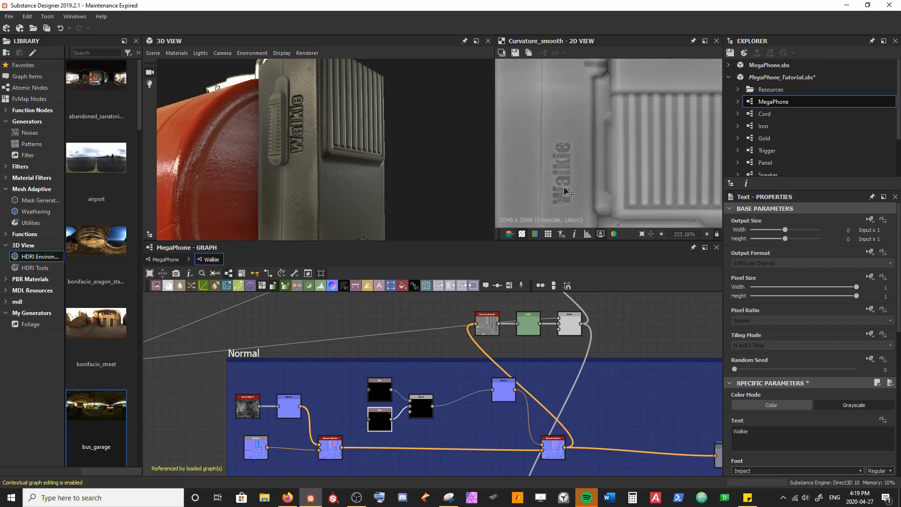
left_click_drag(565, 187, 567, 143)
left_click_drag(319, 89, 336, 159)
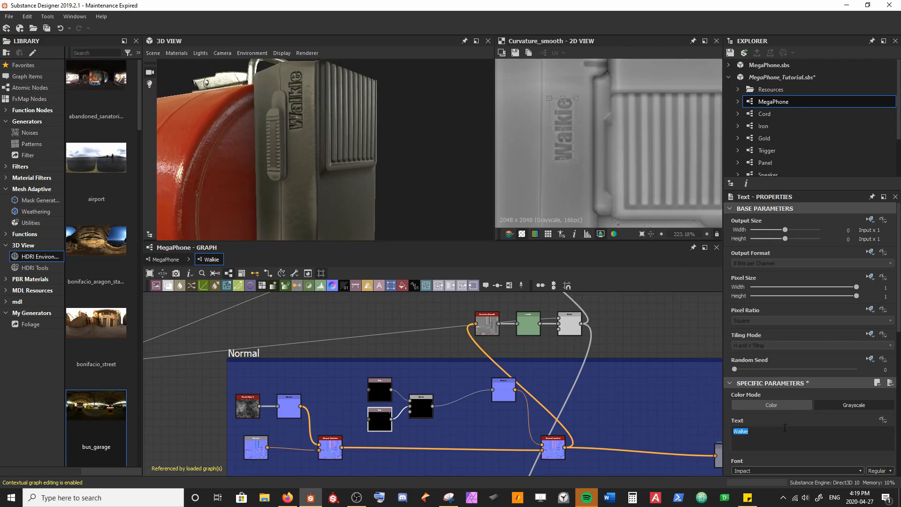
Step: Change the side text to "Speak" and scale it down beside the upper end of the ribbed button
type("Speak")
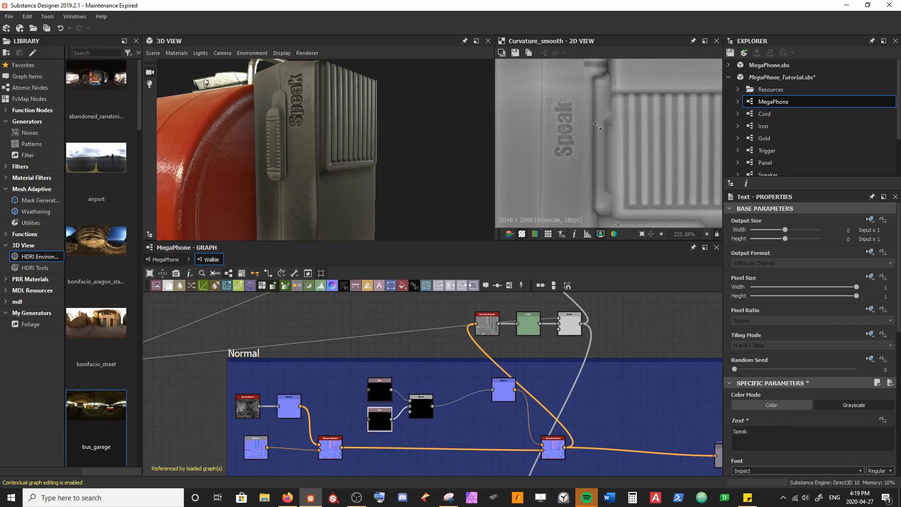
mouse_move(577, 158)
left_mouse_down()
mouse_move(565, 131)
mouse_move(569, 153)
left_mouse_up()
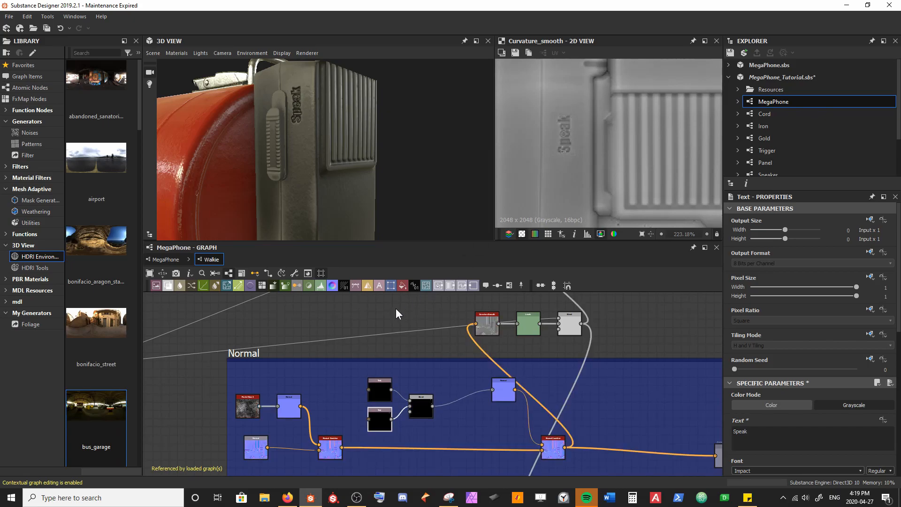
left_click_drag(299, 119, 329, 132)
scroll(322, 159, "up", 3)
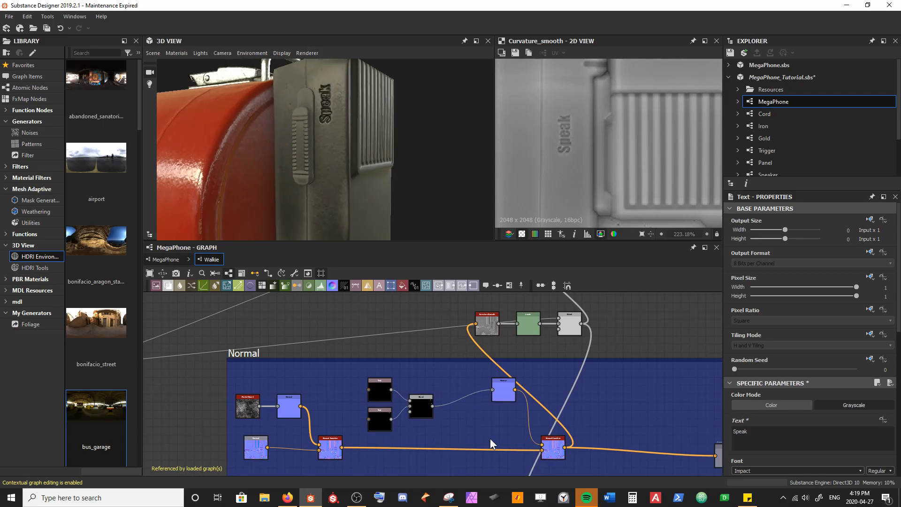
Step: Set the intensity of the Normal node fed by the blended texts to -0.1
left_click(555, 449)
left_click(505, 398)
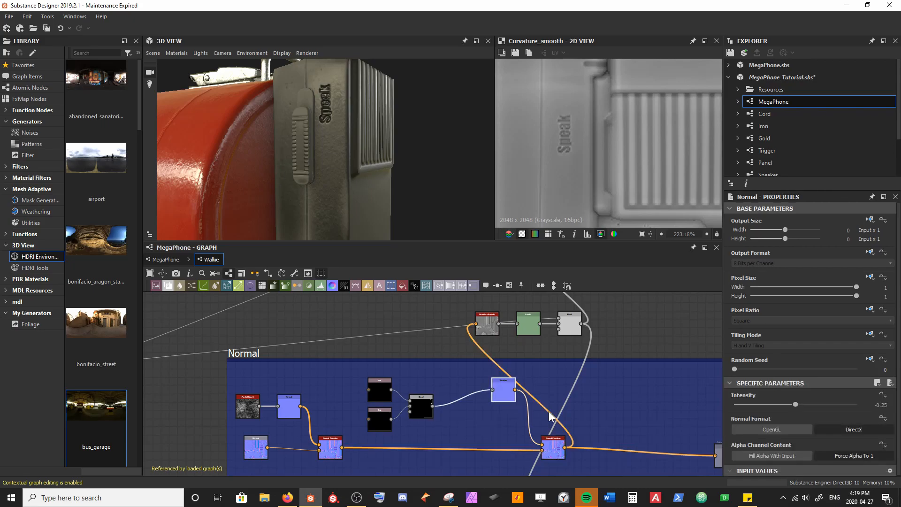
left_click(794, 405)
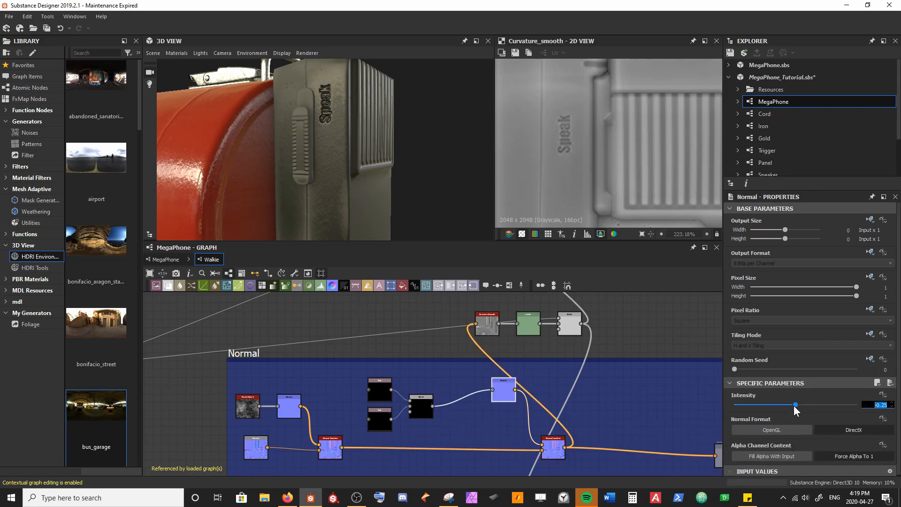
type("-0.1")
key("Return")
mouse_move(405, 189)
left_mouse_down()
mouse_move(359, 170)
mouse_move(349, 184)
mouse_move(418, 180)
mouse_move(404, 172)
left_mouse_up()
mouse_move(324, 109)
left_mouse_down()
mouse_move(376, 159)
mouse_move(342, 161)
mouse_move(359, 162)
left_mouse_up()
scroll(356, 151, "up", 3)
scroll(340, 162, "down", 4)
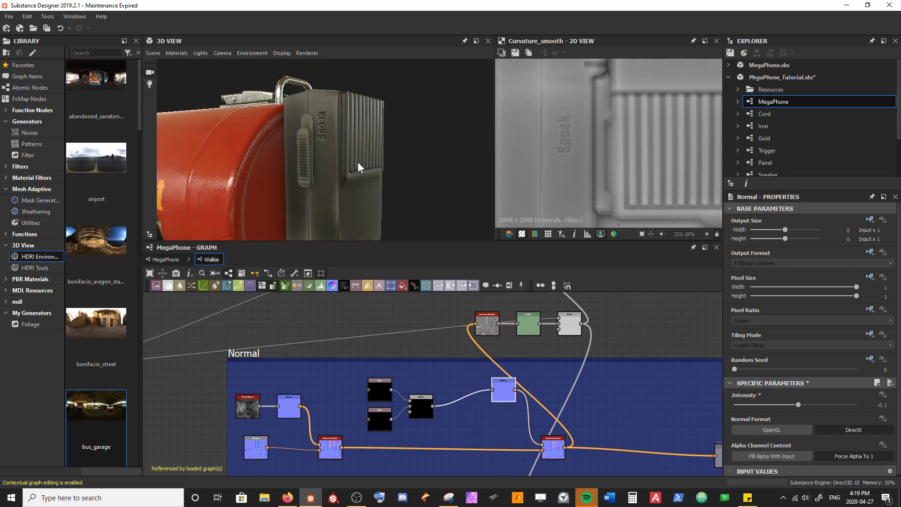
Step: Insert a second Blend node between the text Blend and its Normal node, with the blending mode set to Screen
left_click_drag(393, 165, 314, 65)
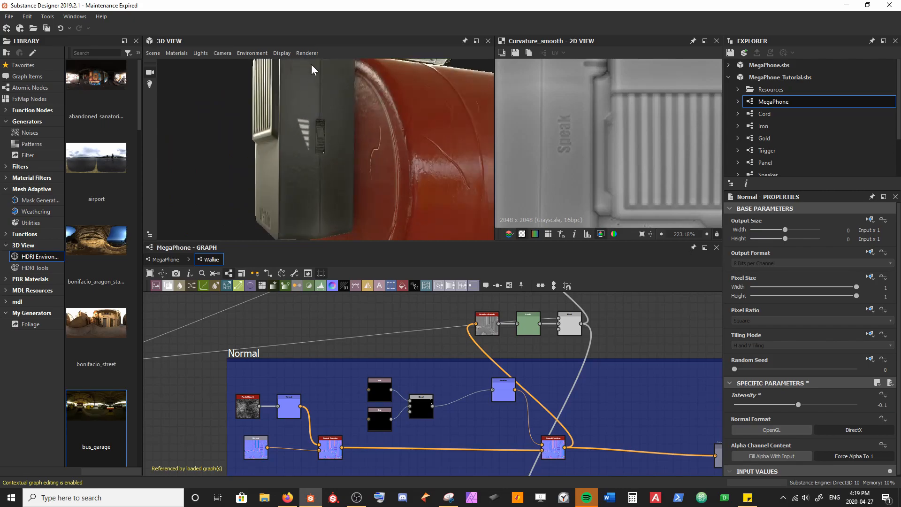
left_click_drag(330, 181, 398, 176)
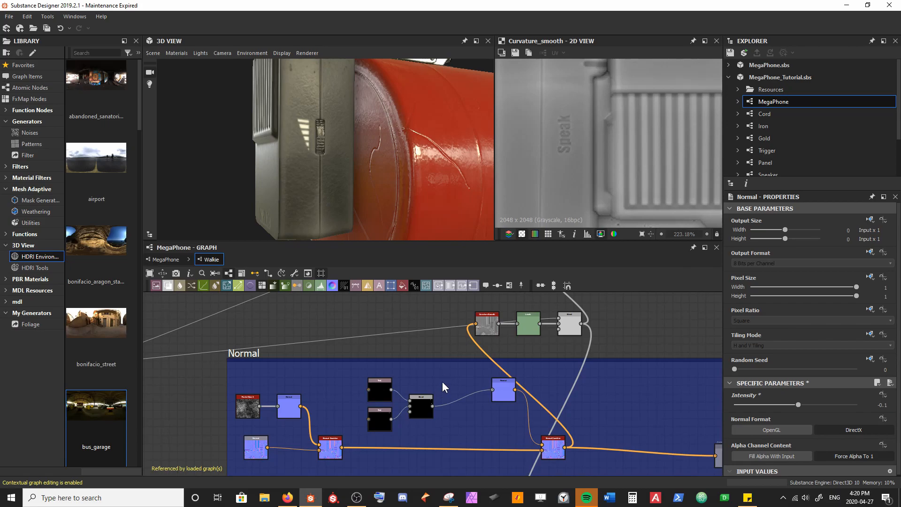
middle_click_drag(435, 398, 409, 375)
left_click(398, 388)
key("space")
type("bl")
key("Return")
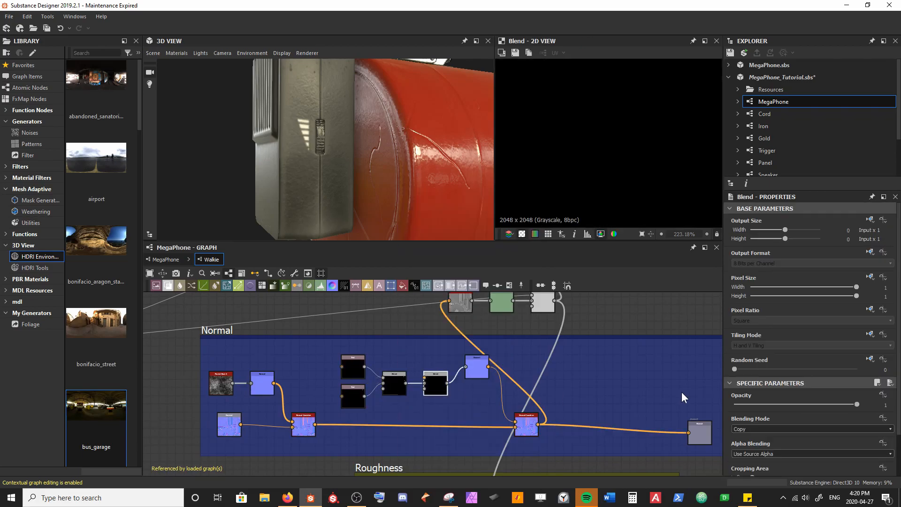
left_click(769, 431)
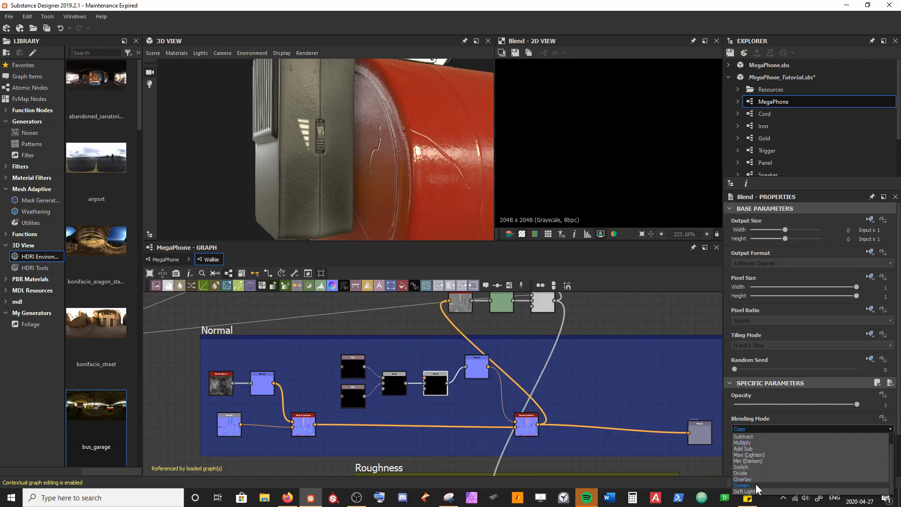
left_click(756, 483)
Step: Duplicate the Speak Text node and connect the copy to the new Blend node's foreground input
scroll(371, 364, "up", 2)
left_click(308, 413)
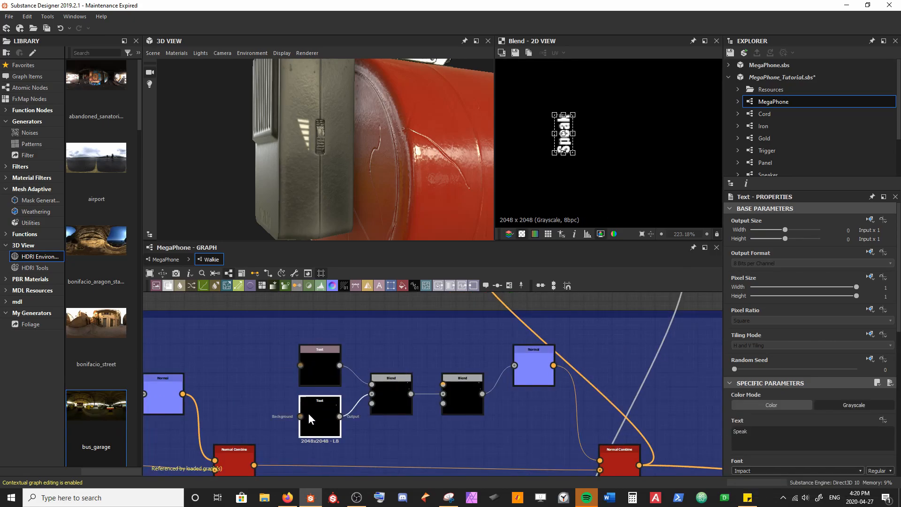
key("ctrl+d")
left_click(396, 347)
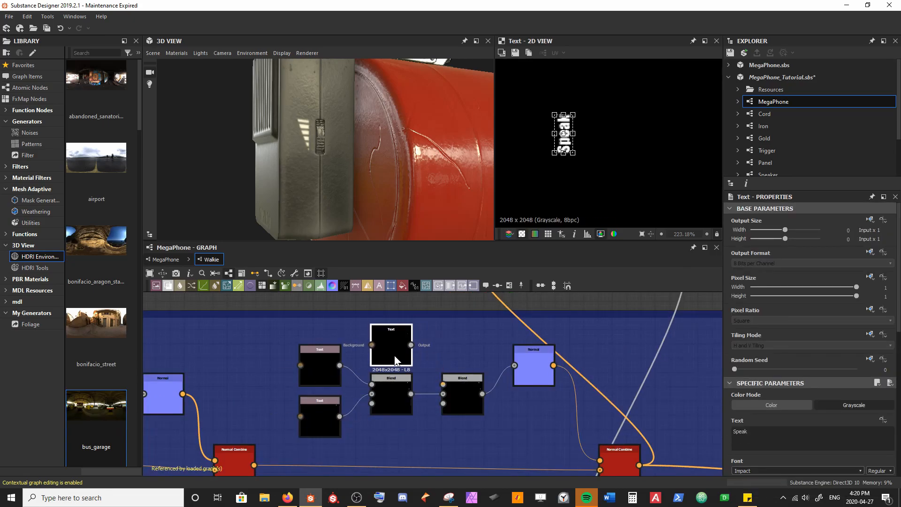
left_click_drag(411, 336, 442, 384)
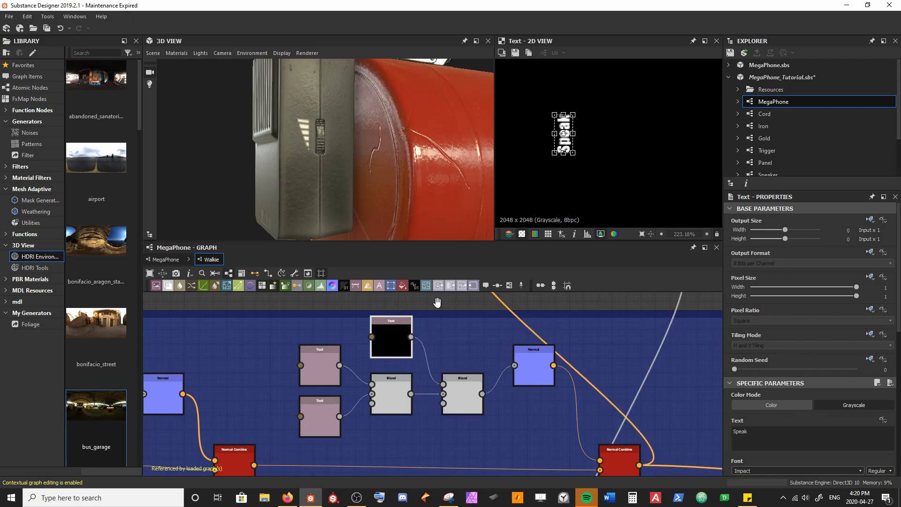
left_click(438, 314)
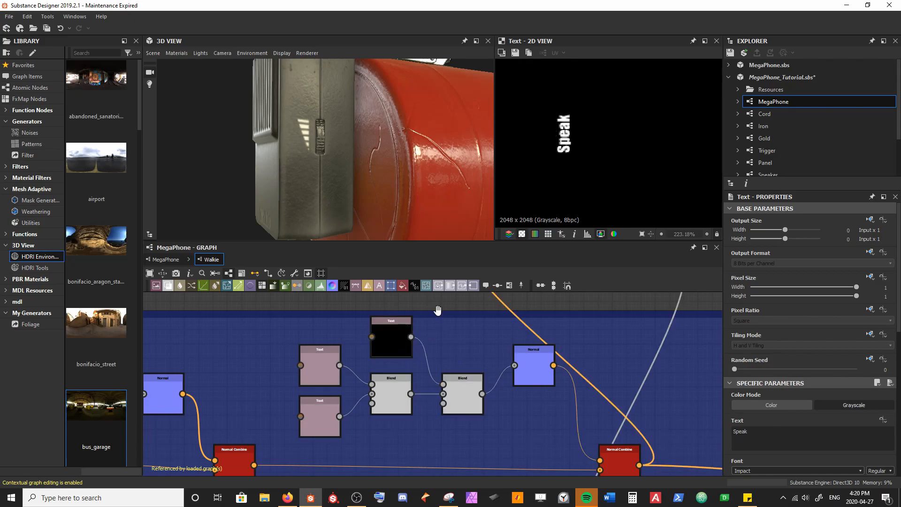
Step: Show the Curvature Smooth result in the 2D view and move the duplicate Speak text beside the small wheel on the microphone's opposite side
left_click(393, 336)
scroll(504, 392, "down", 4)
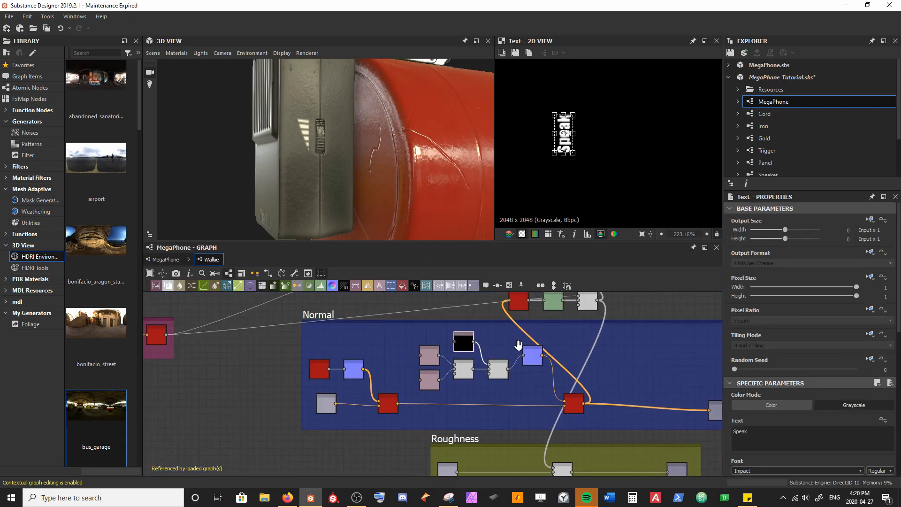
left_click(486, 329)
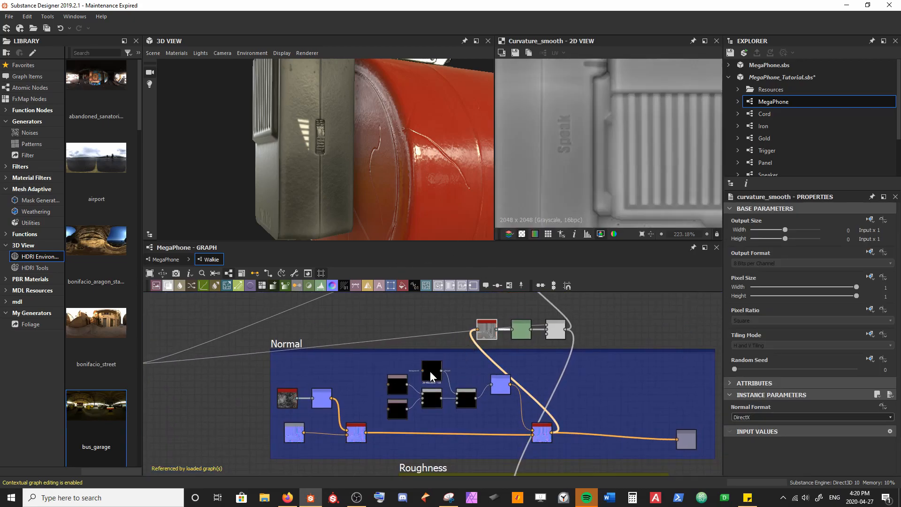
left_click(431, 371)
scroll(586, 198, "down", 3)
left_click_drag(583, 187, 567, 84)
middle_click_drag(567, 85, 579, 195)
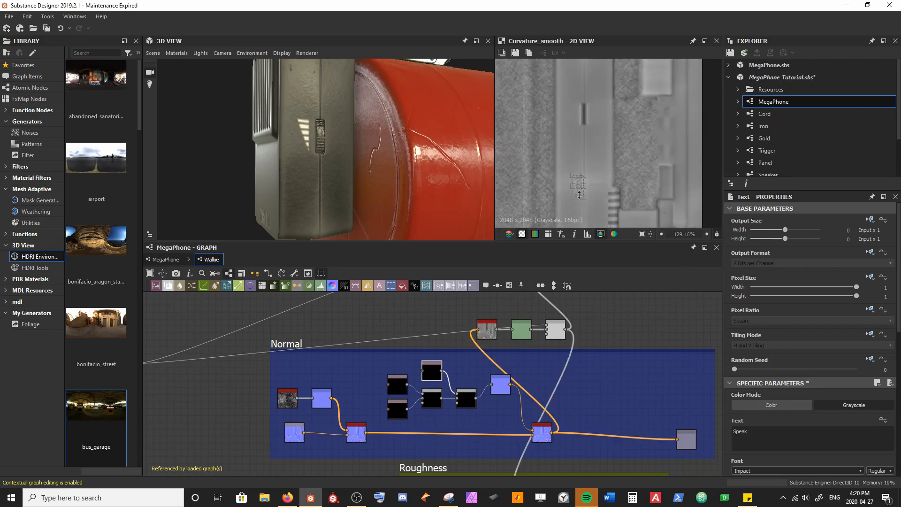
left_click_drag(580, 195, 572, 143)
scroll(366, 157, "up", 2)
scroll(375, 149, "up", 1)
scroll(570, 150, "up", 5)
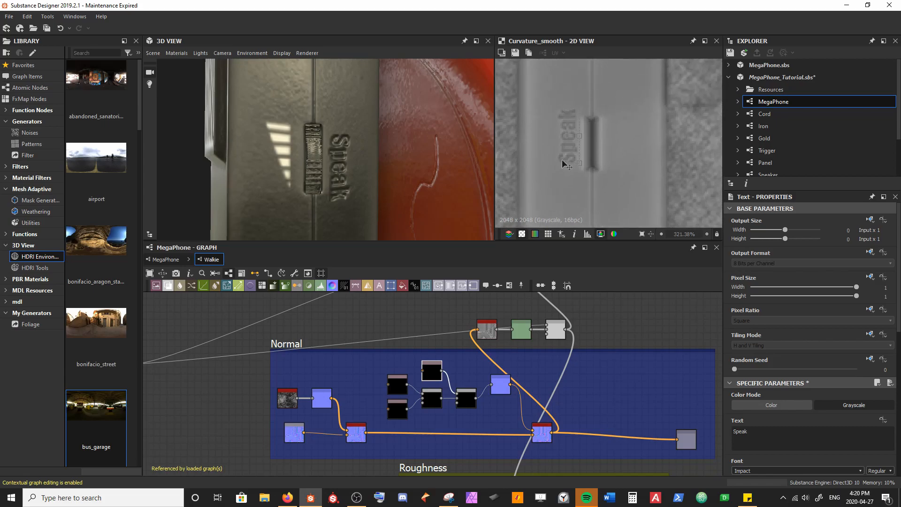
Step: Turn the duplicate text around to read the opposite way, change it to "Volume" and save the package
left_click_drag(594, 139, 544, 114, "shift")
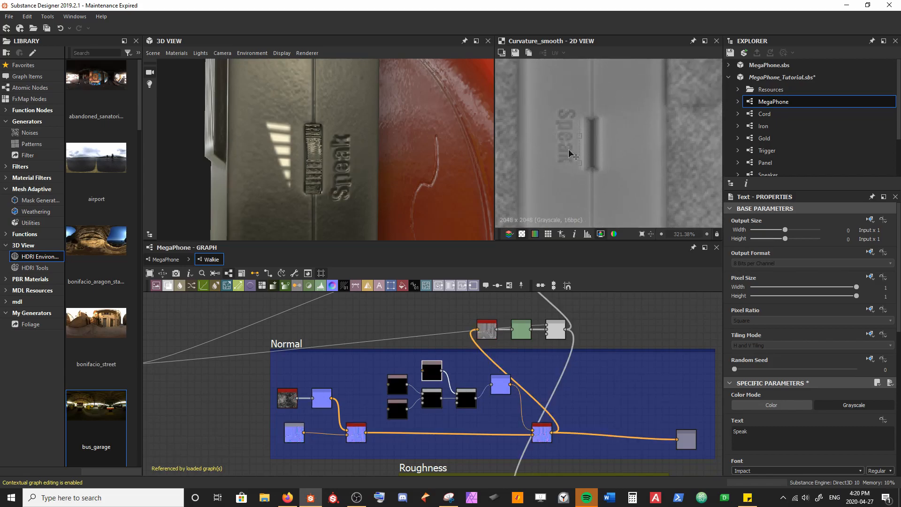
double_click(774, 437)
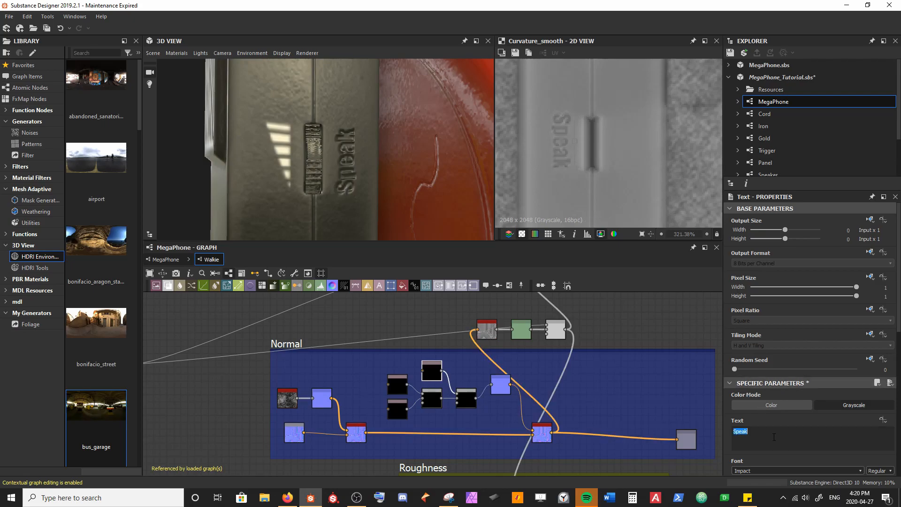
type("Volume")
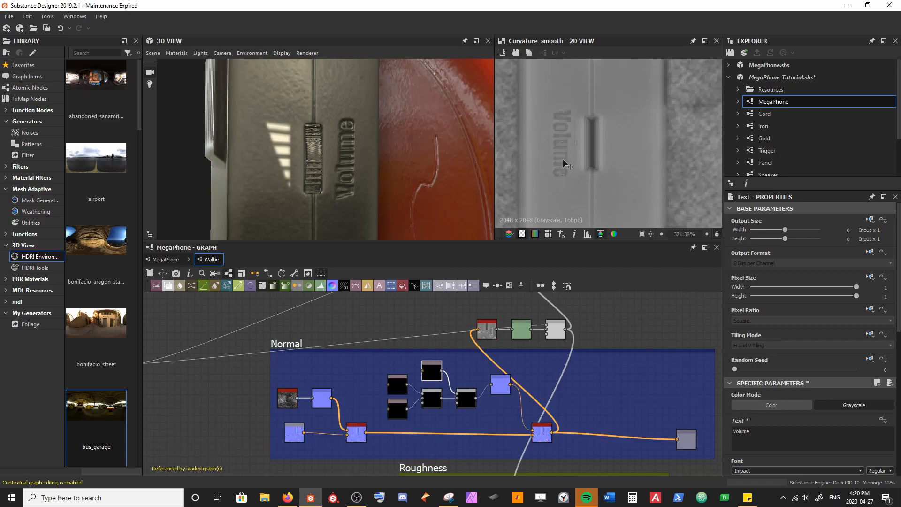
left_click(614, 323)
key("ctrl+s")
Step: Nudge the Volume text slightly closer to the wheel and save the package
scroll(374, 158, "down", 8)
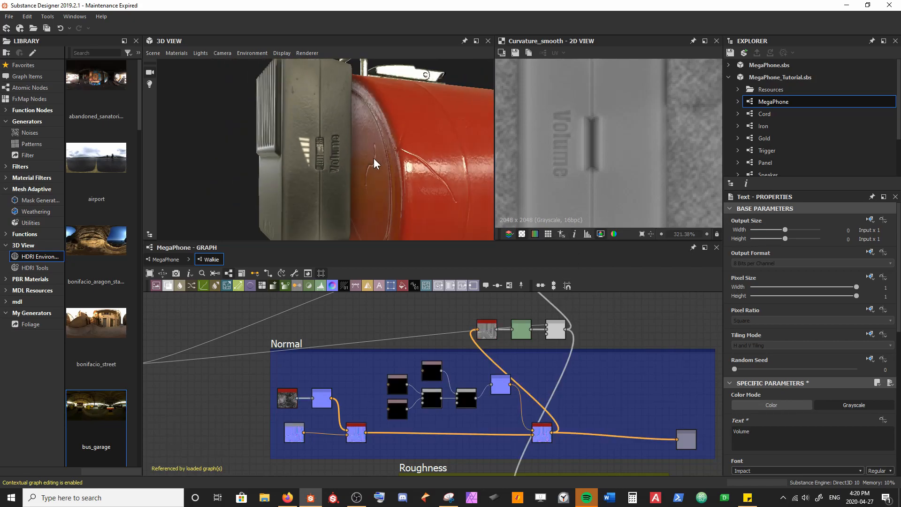
mouse_move(370, 178)
left_mouse_down()
mouse_move(356, 173)
mouse_move(365, 175)
left_mouse_up()
scroll(315, 176, "up", 4)
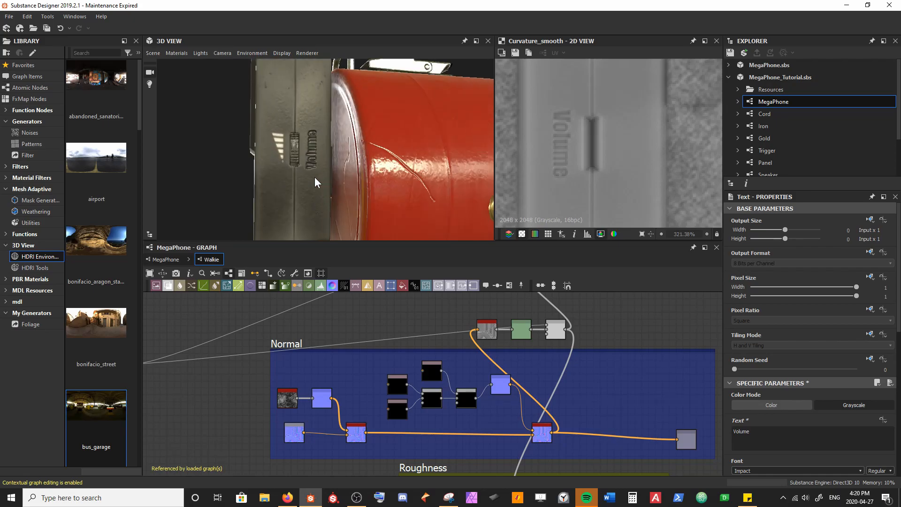
left_click(426, 375)
scroll(586, 172, "up", 2)
left_click_drag(553, 156, 557, 157)
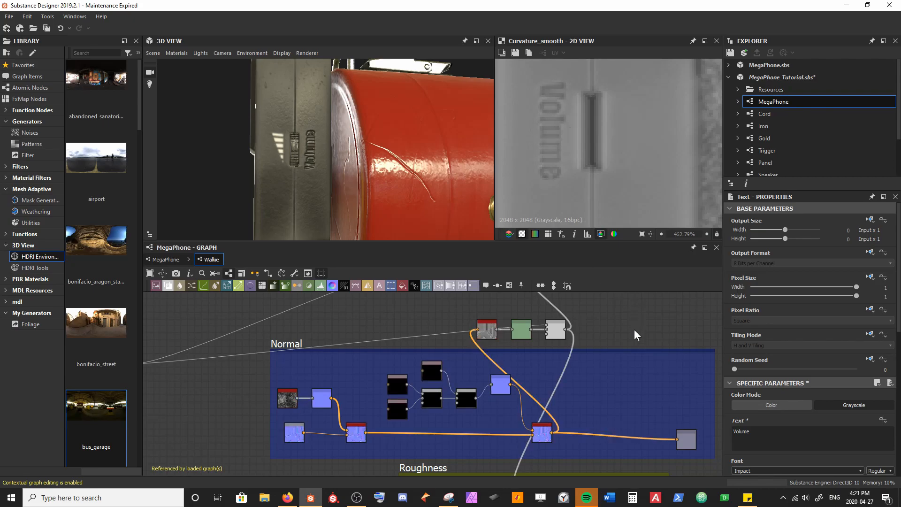
key("ctrl+s")
Step: Widen the Normal frame, move the normal Output node to its far end and save the package
scroll(348, 198, "down", 3)
left_click_drag(321, 181, 423, 179)
middle_click_drag(631, 321, 501, 316)
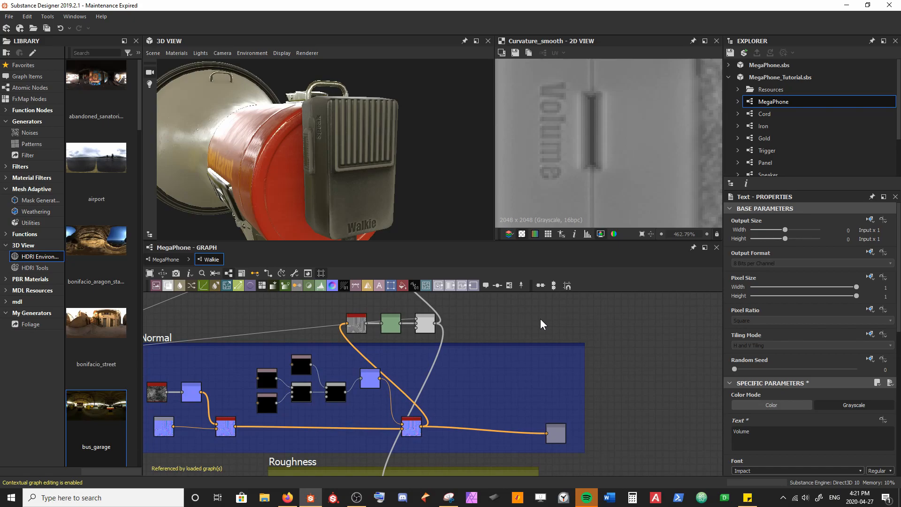
scroll(368, 124, "up", 3)
left_click_drag(368, 124, 350, 133)
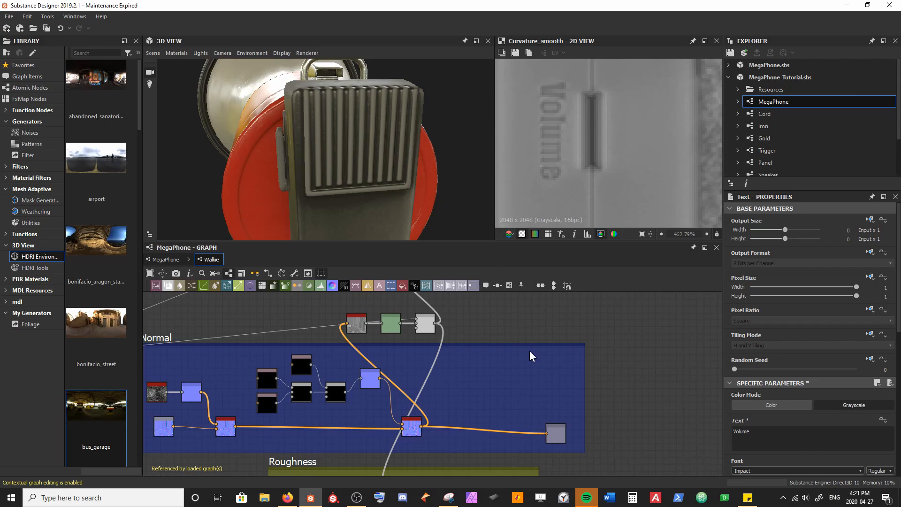
left_click(585, 374)
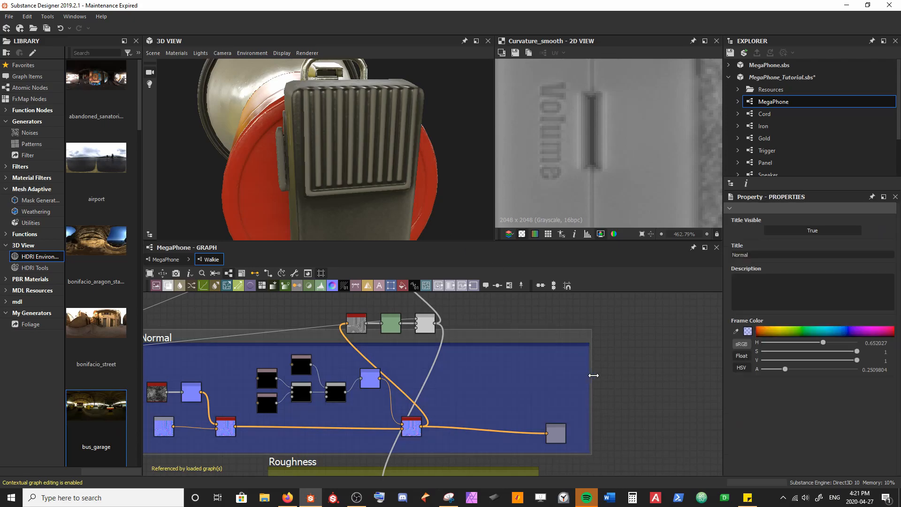
middle_click_drag(683, 374, 464, 355)
left_click_drag(379, 424, 520, 418)
key("ctrl+s")
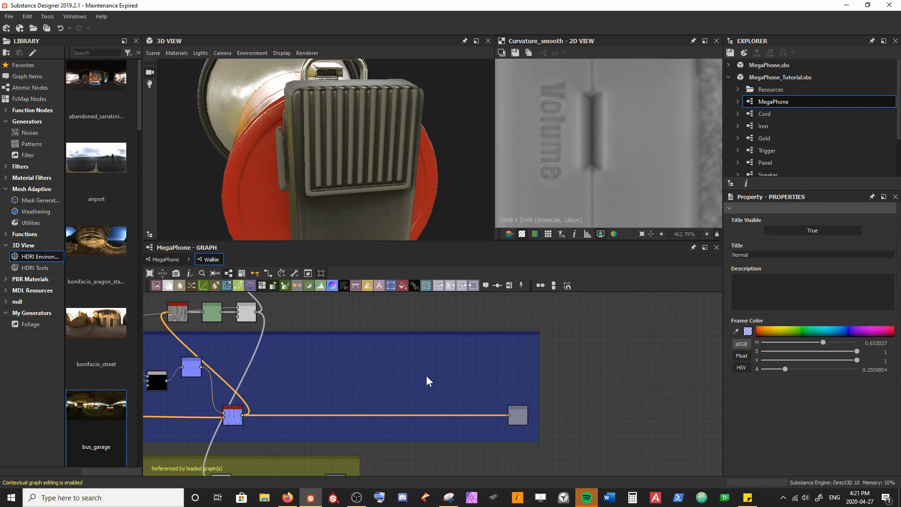
Step: Add a Shape node inside the Normal frame, above the link between the Normal Combine node and the Output node
scroll(351, 380, "up", 3)
key("space")
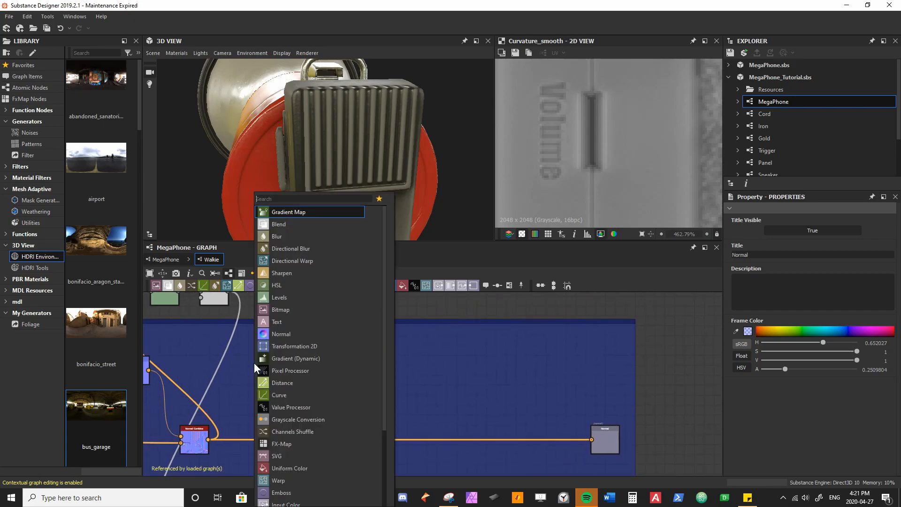
type("shape")
key("Return")
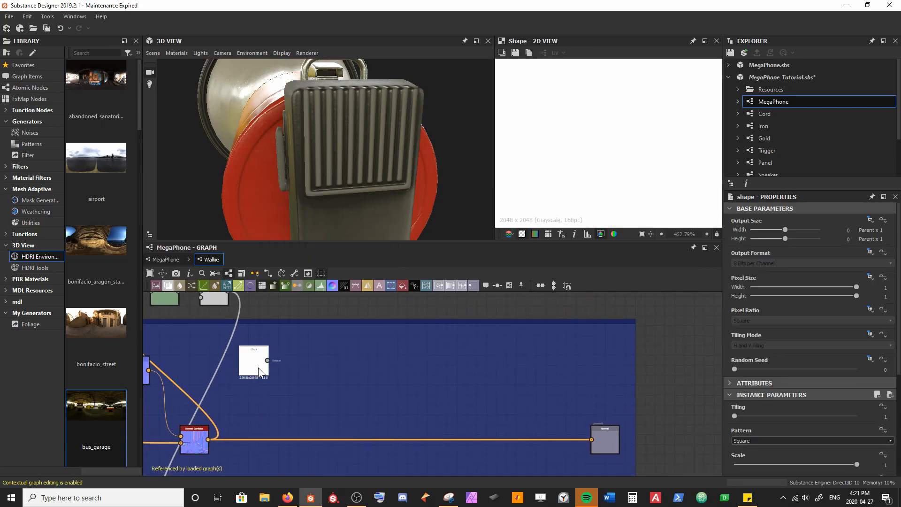
left_click_drag(254, 363, 296, 385)
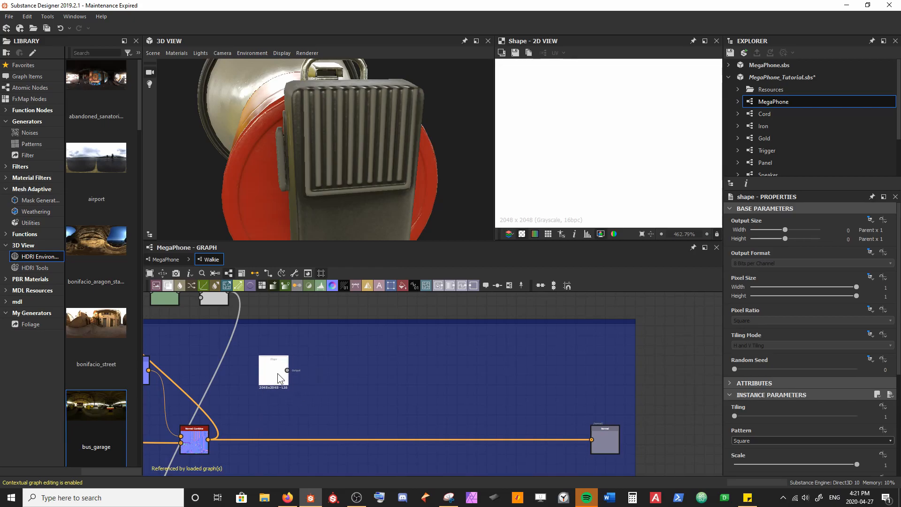
Step: Set the new Shape node's pattern to Disc
left_click(765, 440)
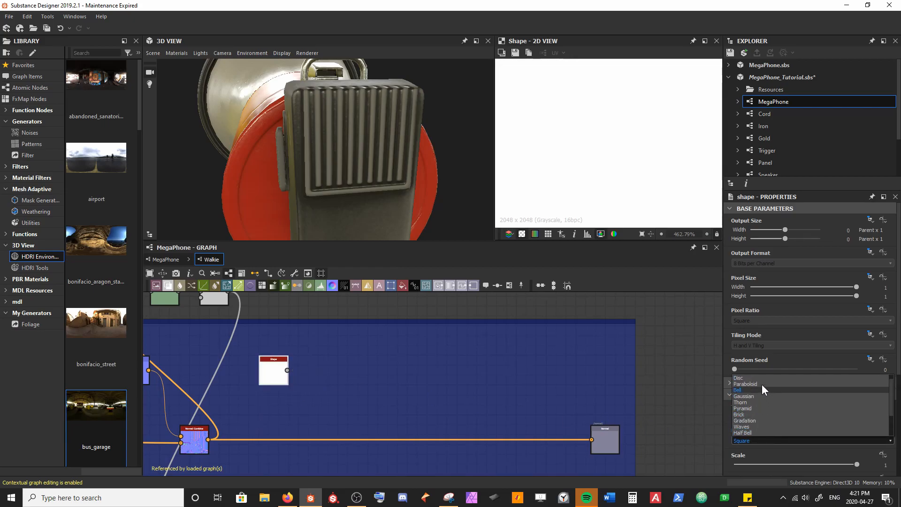
left_click(761, 378)
left_click_drag(394, 145, 364, 142)
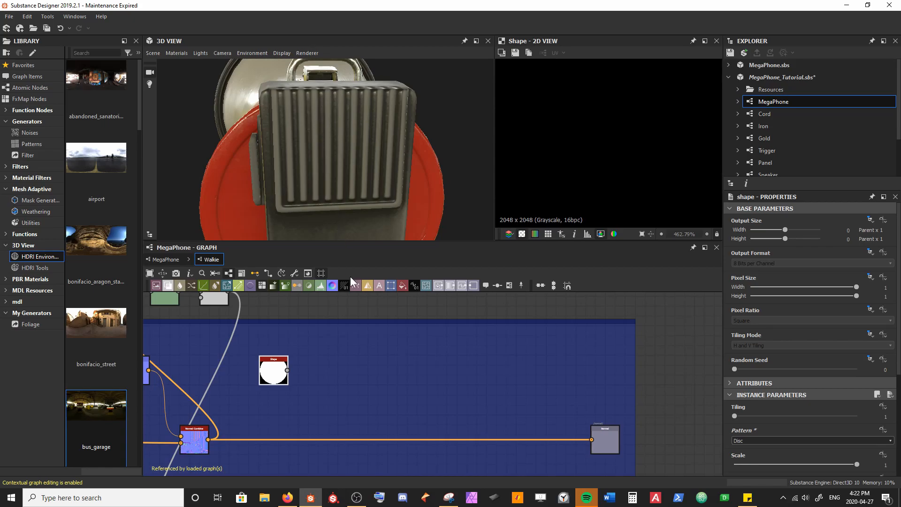
Step: Lower the Shape node slightly in the frame and chain a Transformation 2D node and a Normal node after it
left_click_drag(273, 378, 274, 387)
key("space")
type("tra")
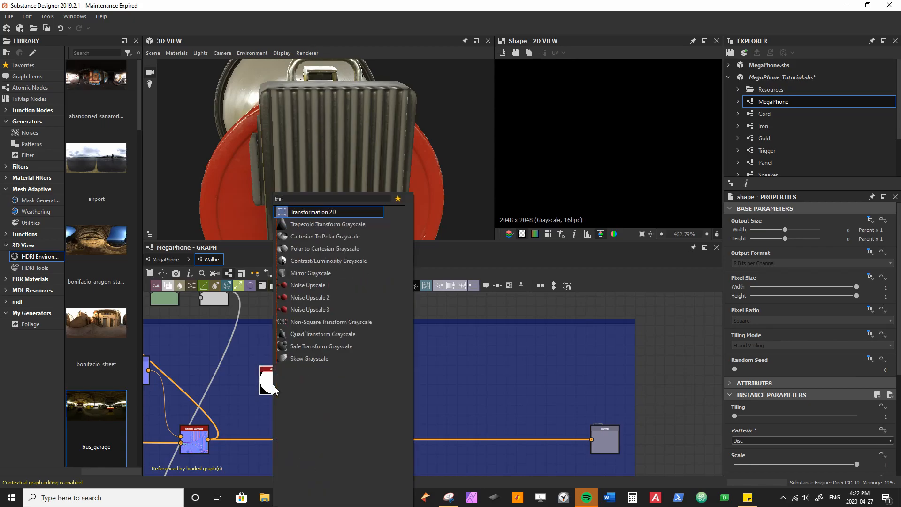
key("Return")
key("space")
type("normal")
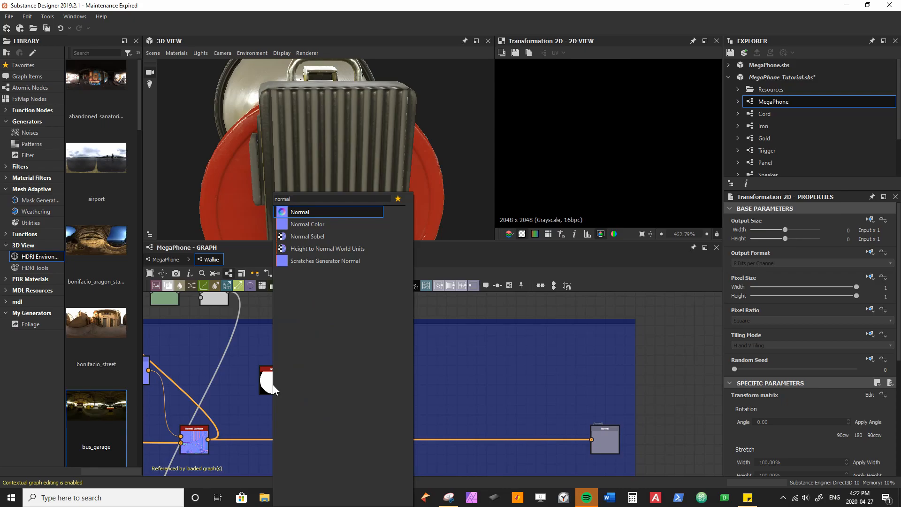
key("Return")
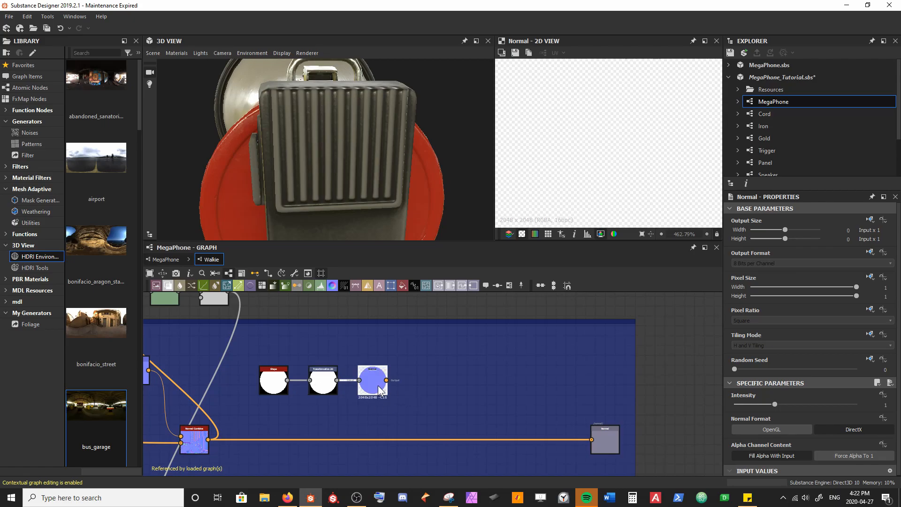
Step: Set the new Normal node's alpha channel content to Force Alpha To 1 and its intensity to -1
left_click(855, 455)
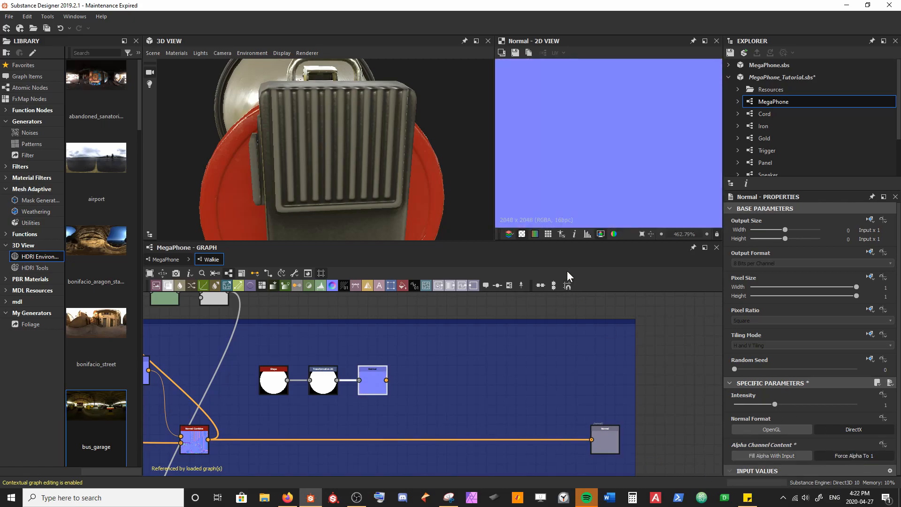
scroll(579, 179, "down", 10)
scroll(581, 185, "up", 5)
scroll(615, 125, "down", 2)
scroll(603, 129, "down", 2)
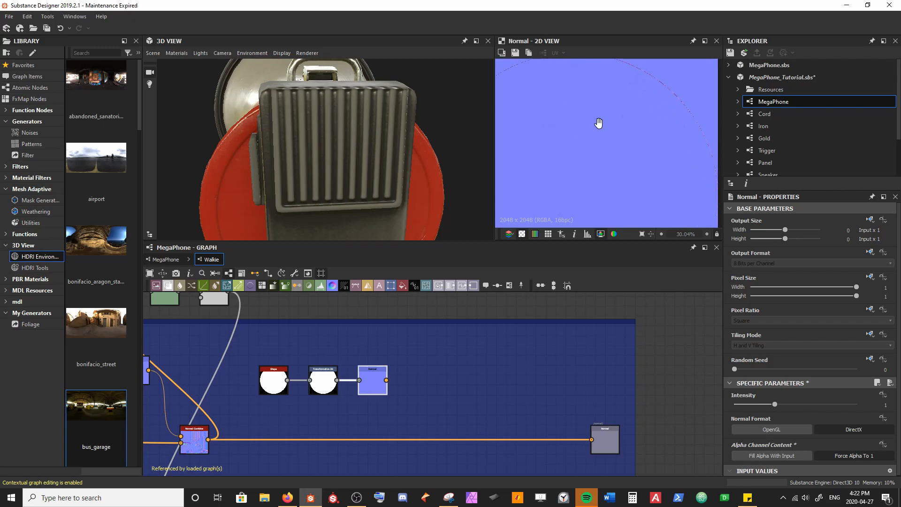
scroll(553, 96, "up", 10)
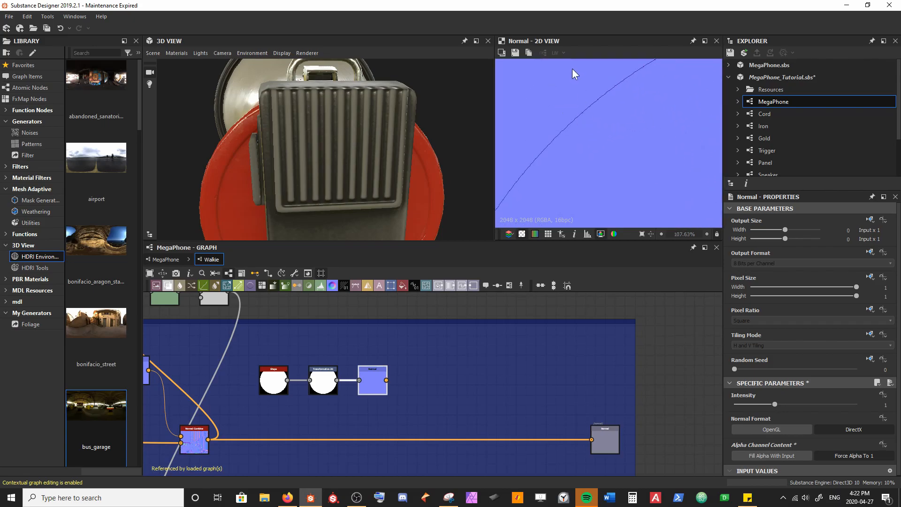
scroll(573, 157, "down", 7)
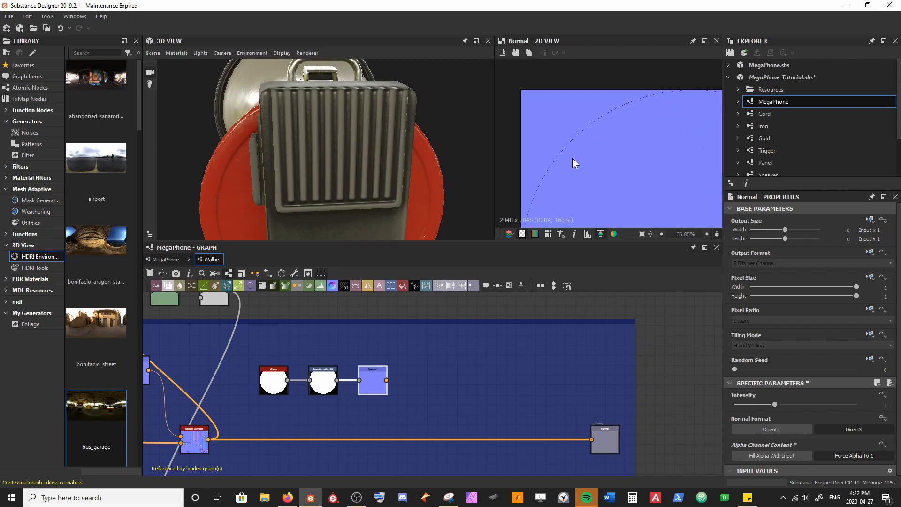
left_click(776, 404)
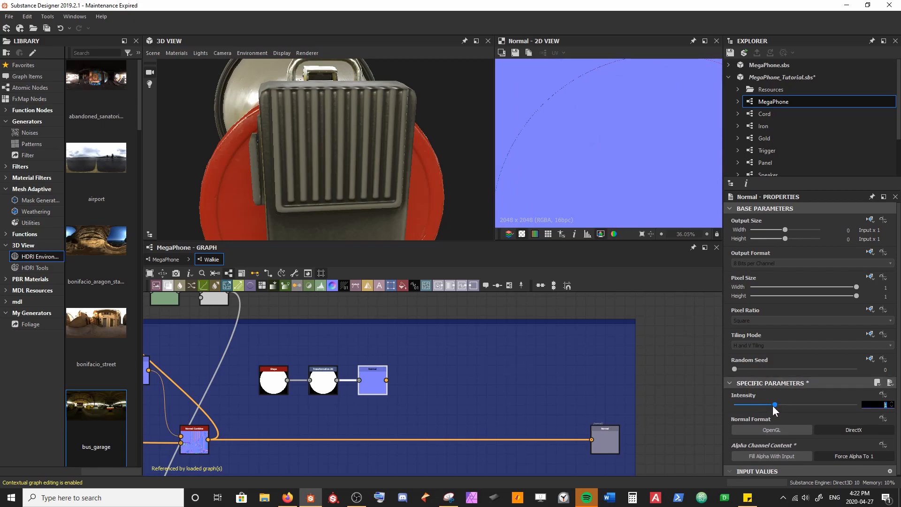
type("-1")
key("Return")
left_click_drag(306, 187, 361, 91)
mouse_move(325, 176)
left_mouse_down()
mouse_move(366, 183)
mouse_move(340, 183)
left_mouse_up()
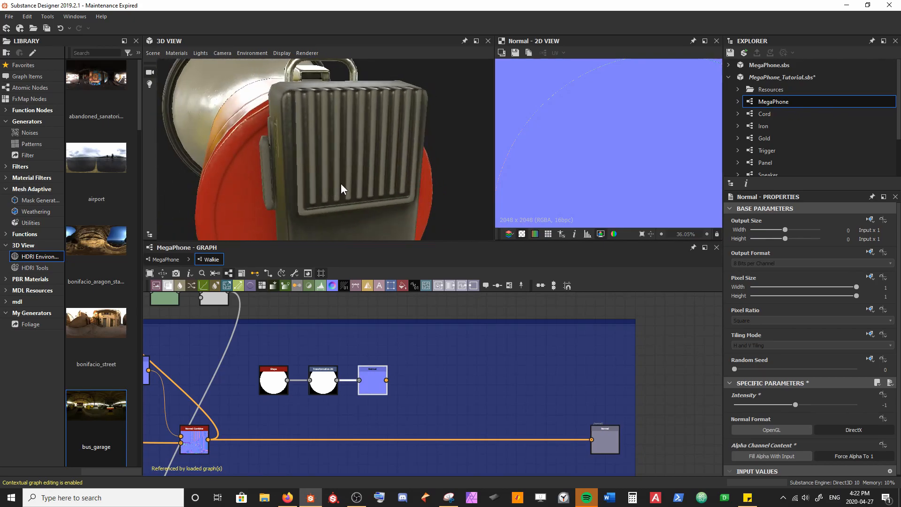
Step: Insert a Normal Combine on the link before the normal Output and feed the disc's Normal node into its first input
left_click(424, 440)
key("space")
type("nor")
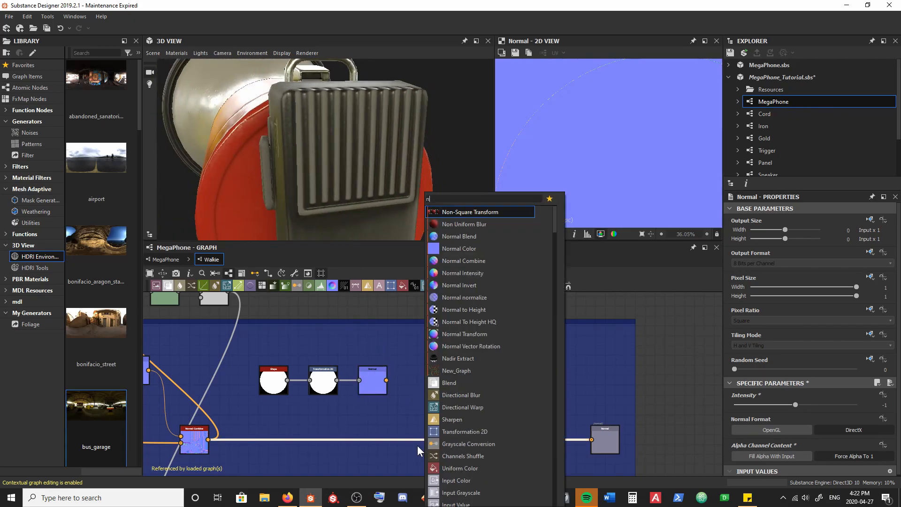
key("Down")
key("Down")
key("Return")
left_click_drag(395, 441, 486, 441)
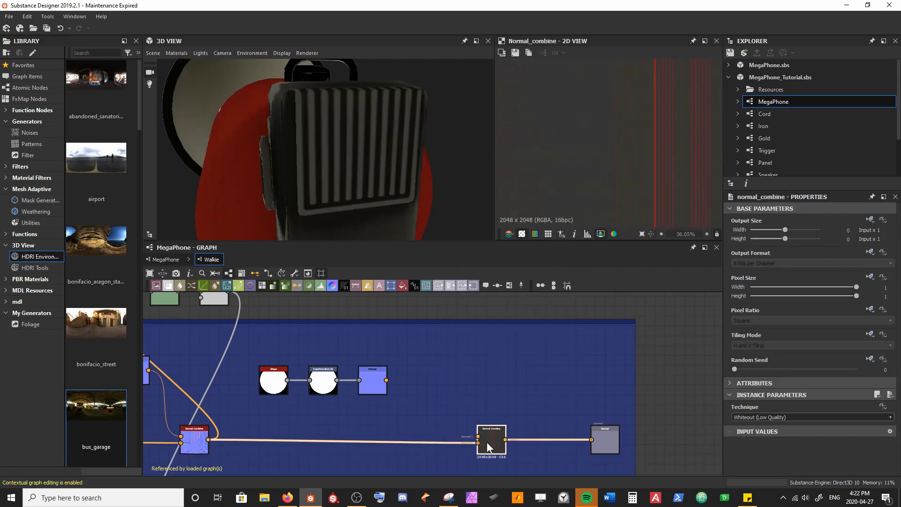
left_click(382, 376)
left_click_drag(386, 380, 478, 435)
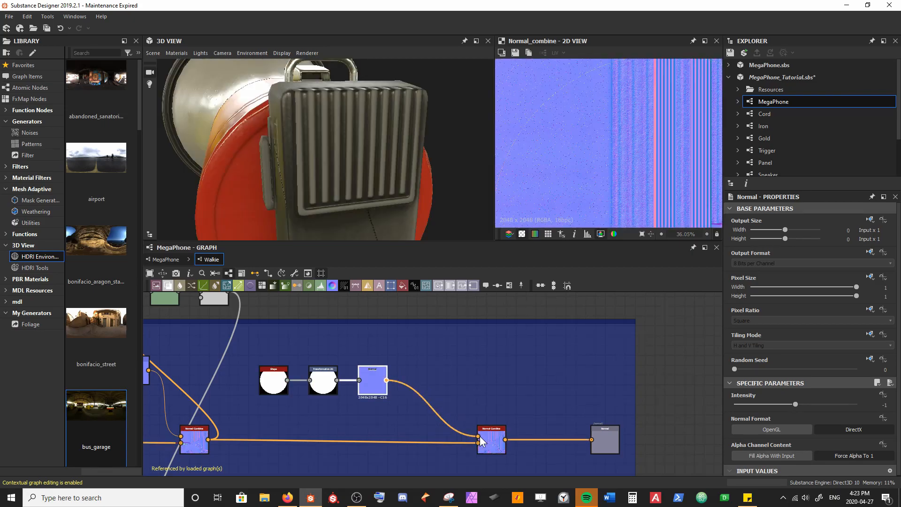
left_click_drag(367, 183, 357, 197)
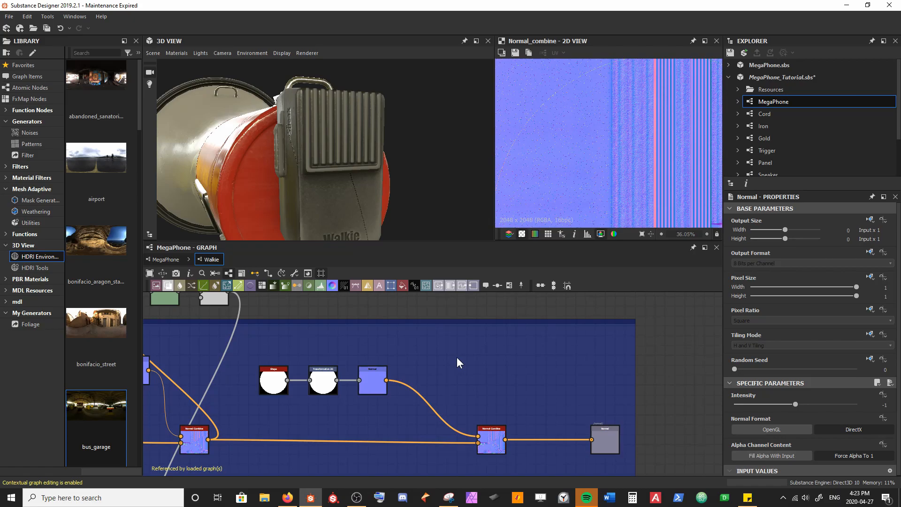
Step: Lower the Shape, Transformation 2D and Normal nodes slightly and move the new Normal Combine closer to them
scroll(457, 356, "down", 4)
middle_click_drag(444, 381, 426, 381)
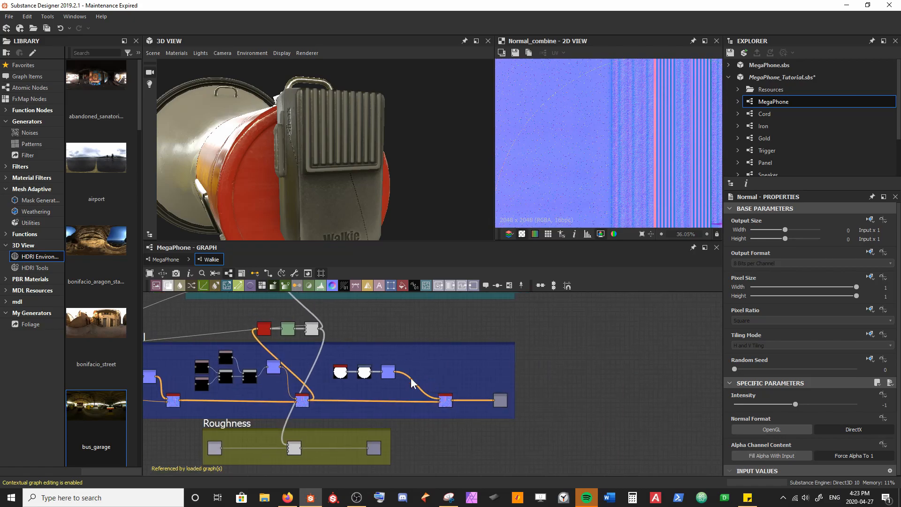
left_click_drag(330, 361, 388, 381)
left_click(444, 401)
left_click_drag(444, 402, 420, 402)
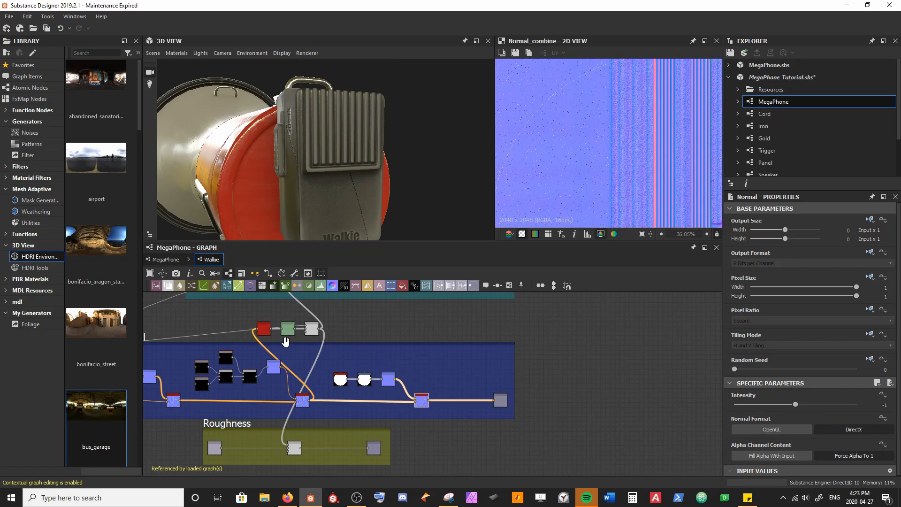
Step: Shift the Normal frame left beneath the ID frame and move the Curvature Smooth node row right, above the frame's end
left_click_drag(247, 312, 173, 305)
scroll(336, 332, "down", 5)
left_click_drag(273, 333, 186, 330)
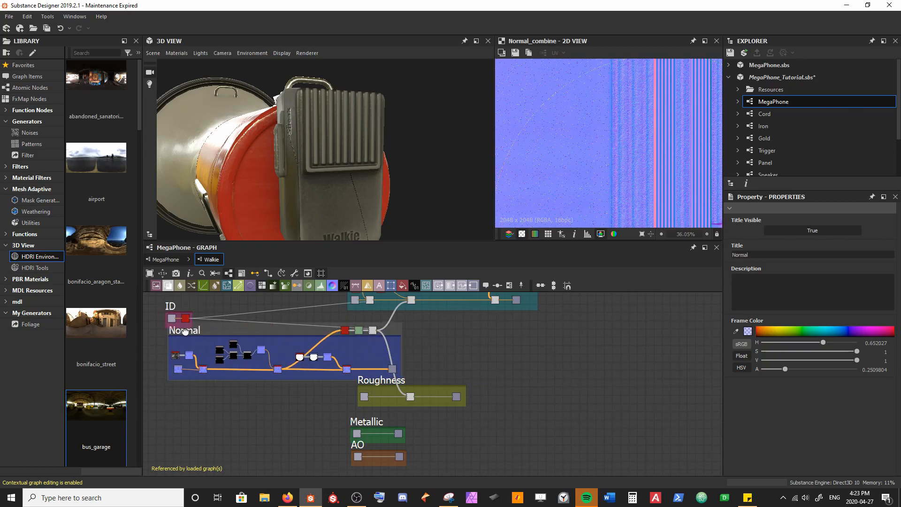
scroll(294, 357, "up", 4)
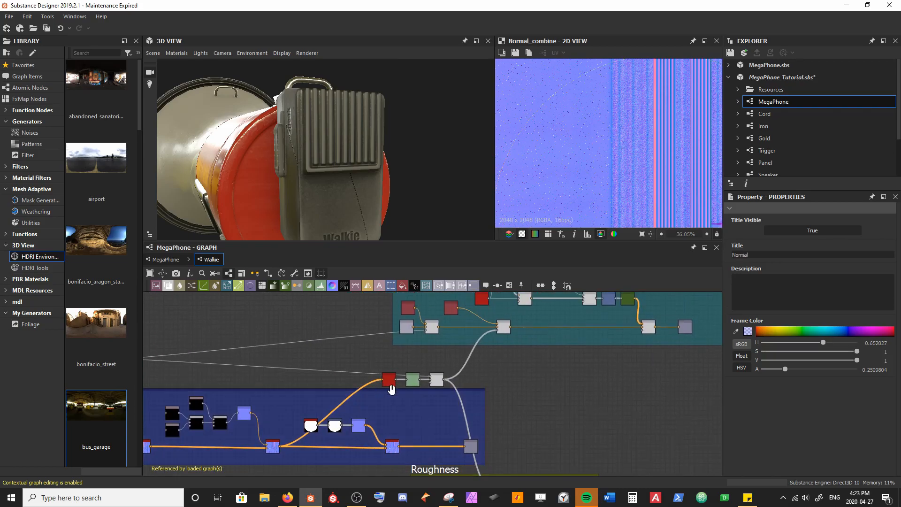
middle_click_drag(389, 385, 328, 369)
left_click_drag(324, 345, 417, 352)
middle_click_drag(347, 404, 385, 386)
Step: Connect the new Normal Combine's output to the Curvature Smooth node and show that node's result in the 2D view
left_click_drag(377, 413, 401, 337)
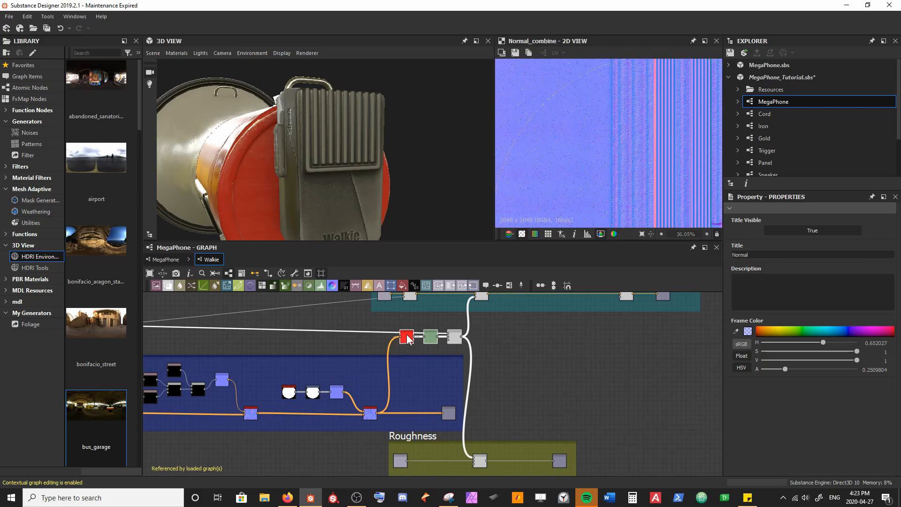
double_click(406, 336)
scroll(564, 149, "up", 3)
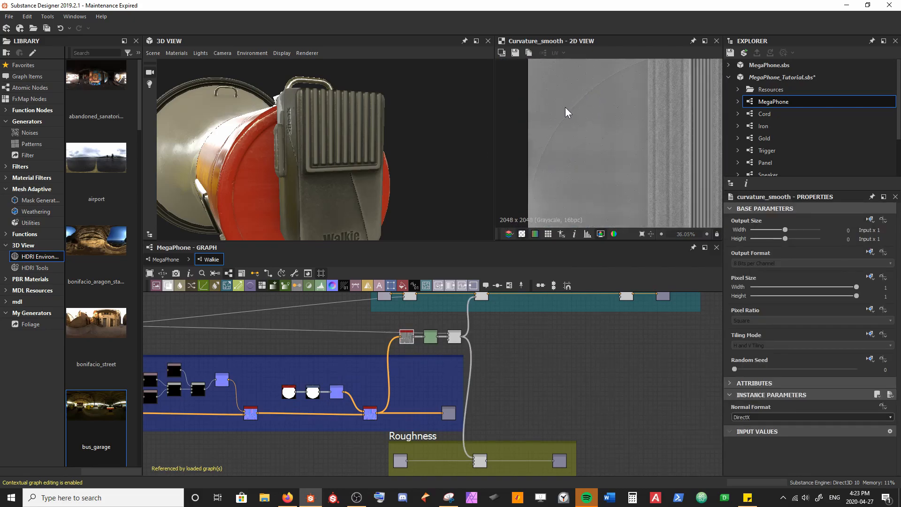
scroll(546, 128, "up", 4)
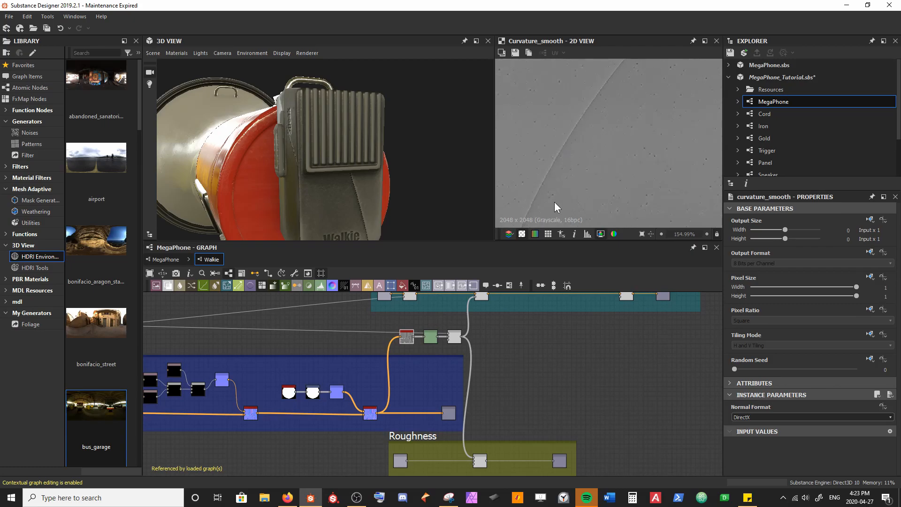
scroll(372, 408, "up", 3)
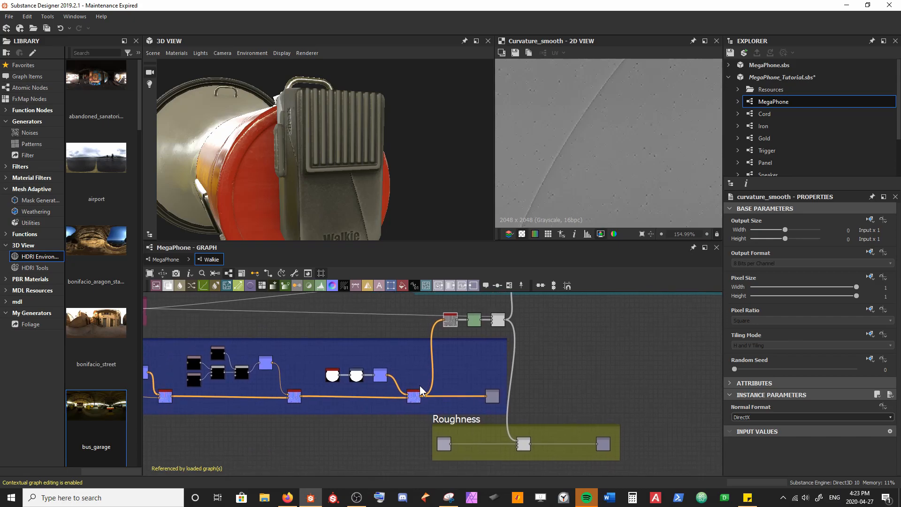
left_click_drag(416, 405, 407, 403)
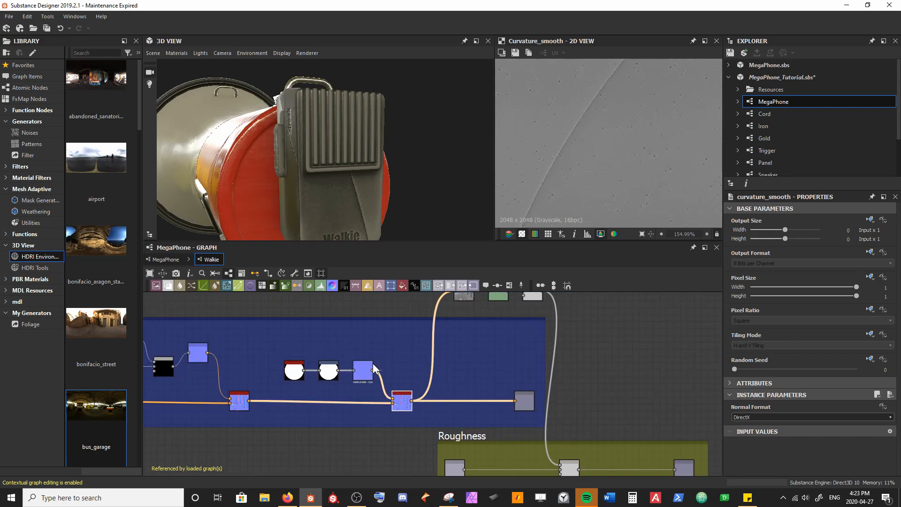
Step: Make the disc's Transformation 2D tiling mode absolute and set it to No Tiling
left_click(328, 370)
scroll(671, 113, "down", 10)
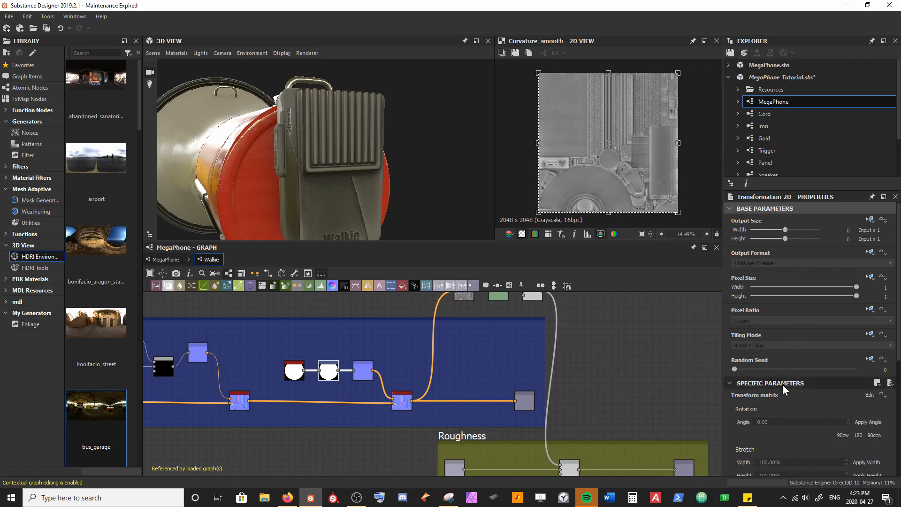
left_click(870, 335)
left_click(844, 370)
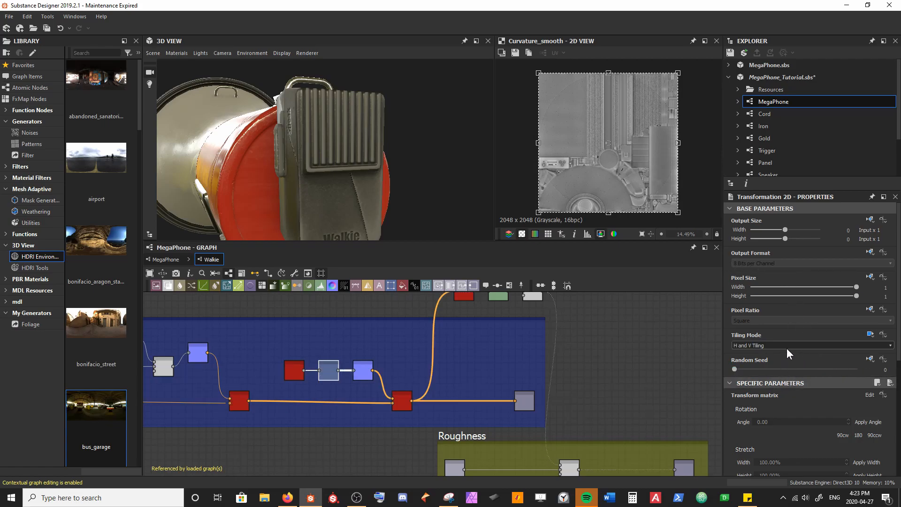
left_click(773, 346)
left_click(759, 353)
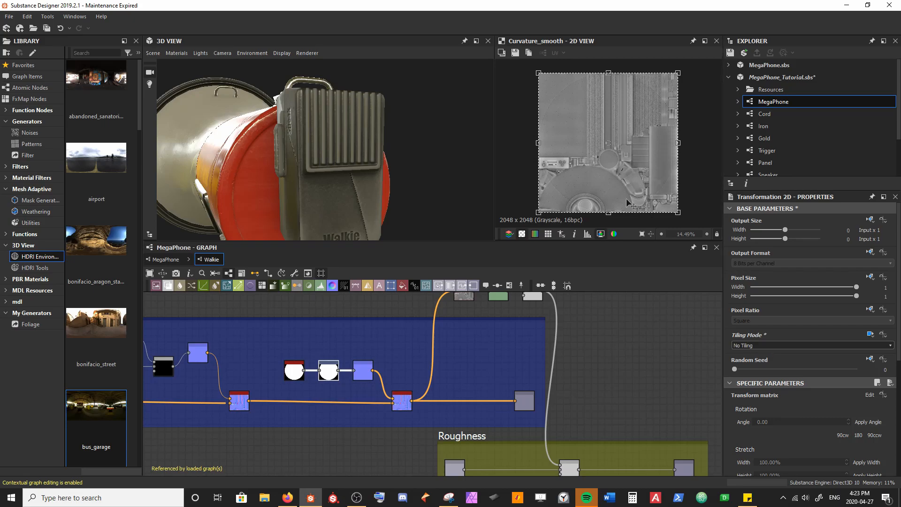
Step: Scale the disc down to about a quarter of its width and move it over the microphone grille's UV area
left_click_drag(677, 72, 574, 178)
scroll(345, 143, "up", 3)
middle_click_drag(346, 143, 334, 160)
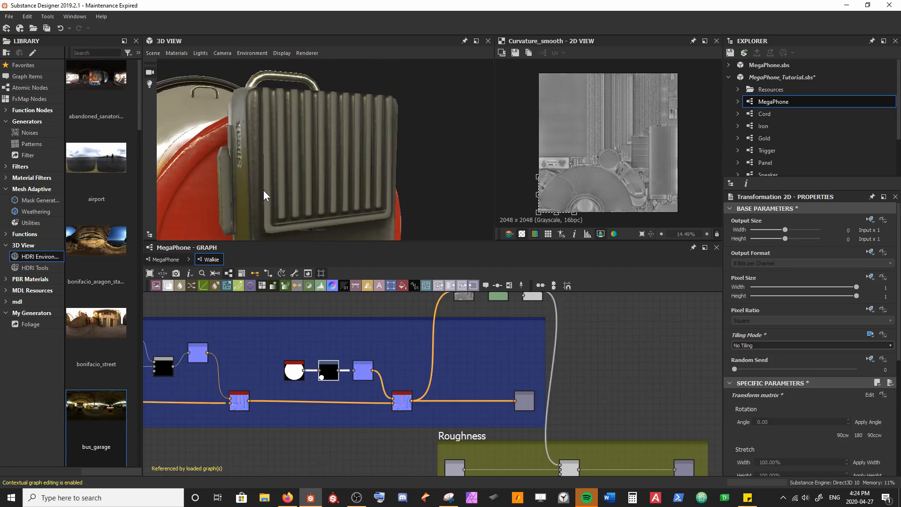
left_click_drag(563, 209, 631, 133)
scroll(679, 120, "up", 4)
scroll(601, 183, "up", 1)
scroll(600, 183, "up", 2)
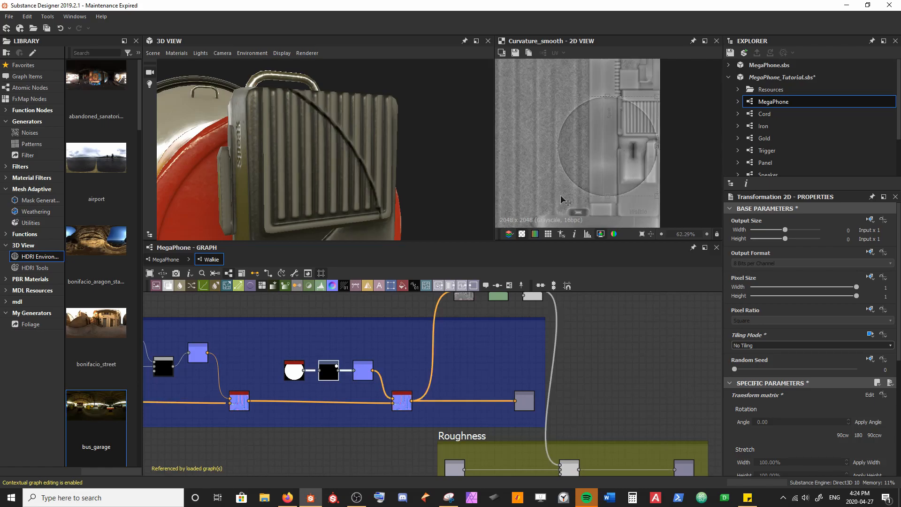
Step: Shrink the disc further from its outer corners until it fits inside the ribbed microphone grille
left_click_drag(558, 196, 619, 134)
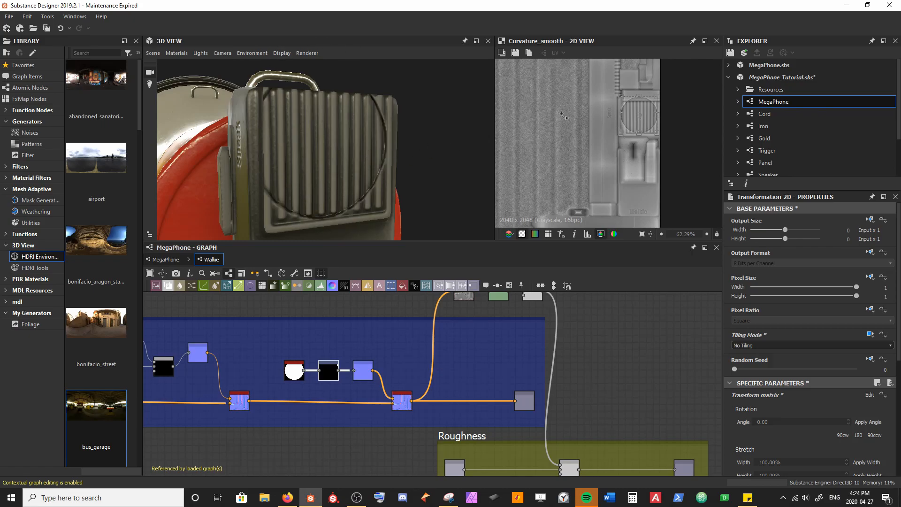
scroll(638, 115, "up", 5)
middle_click_drag(629, 114, 576, 124)
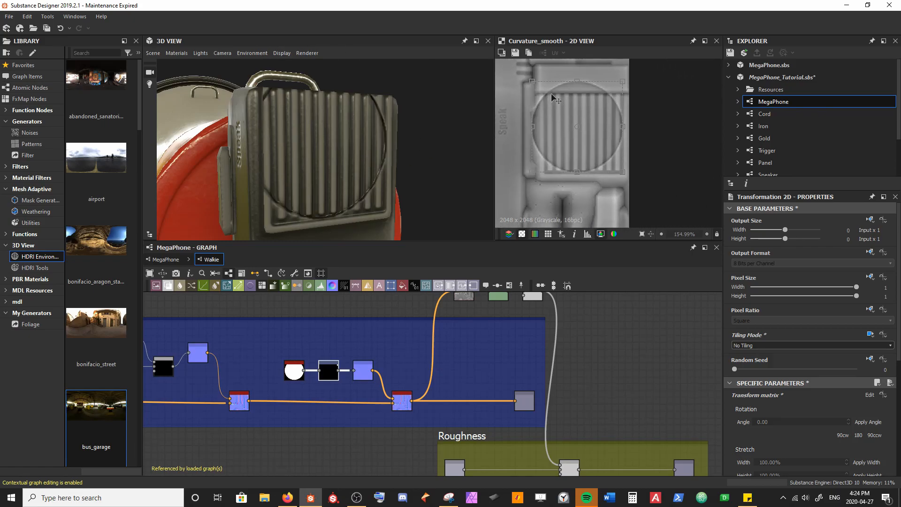
left_click_drag(532, 82, 545, 93)
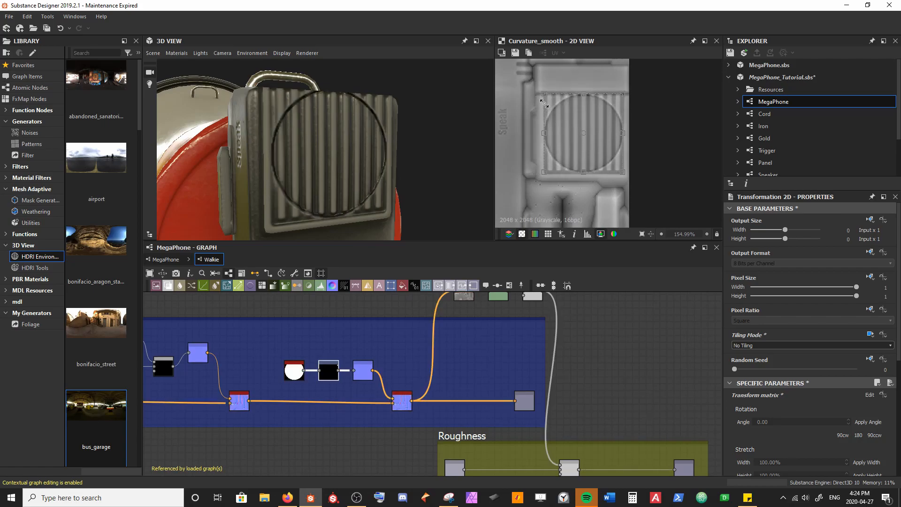
scroll(556, 120, "up", 2)
Step: Adjust the disc's side and corner handles so the circle sits just inside the microphone grille's borders
left_click_drag(422, 192, 340, 200)
left_click_drag(652, 140, 650, 140)
left_click_drag(540, 140, 538, 141)
left_click_drag(345, 163, 345, 173)
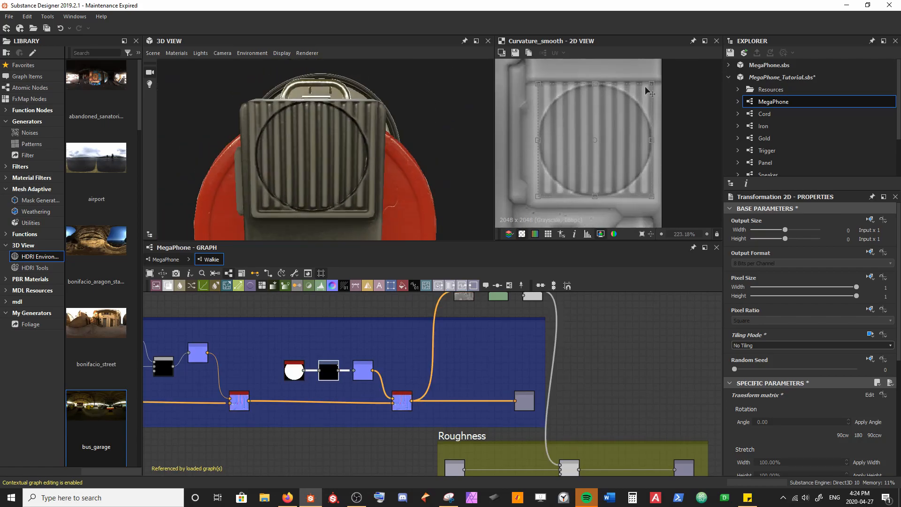
left_click_drag(651, 85, 648, 89)
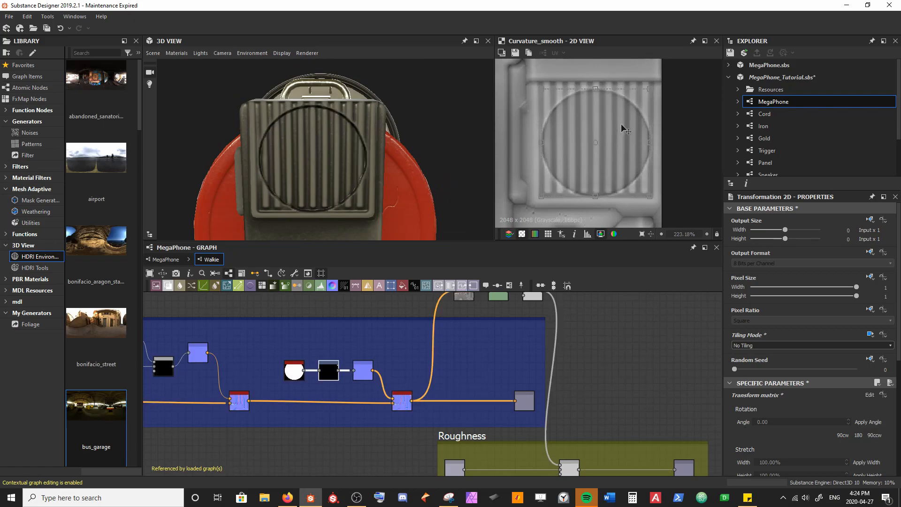
Step: Nudge the disc up slightly to centre it on the ribbed grille and save the package
scroll(579, 167, "up", 5)
scroll(576, 179, "up", 2)
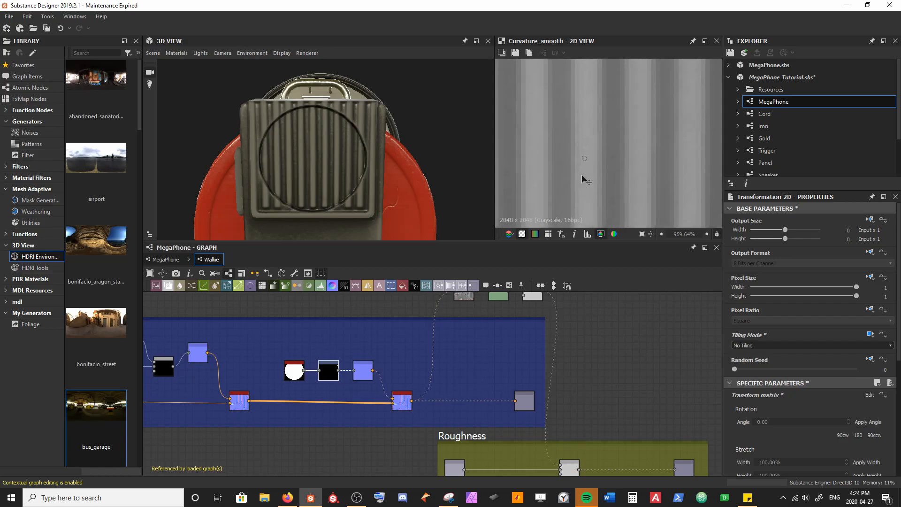
scroll(618, 181, "down", 6)
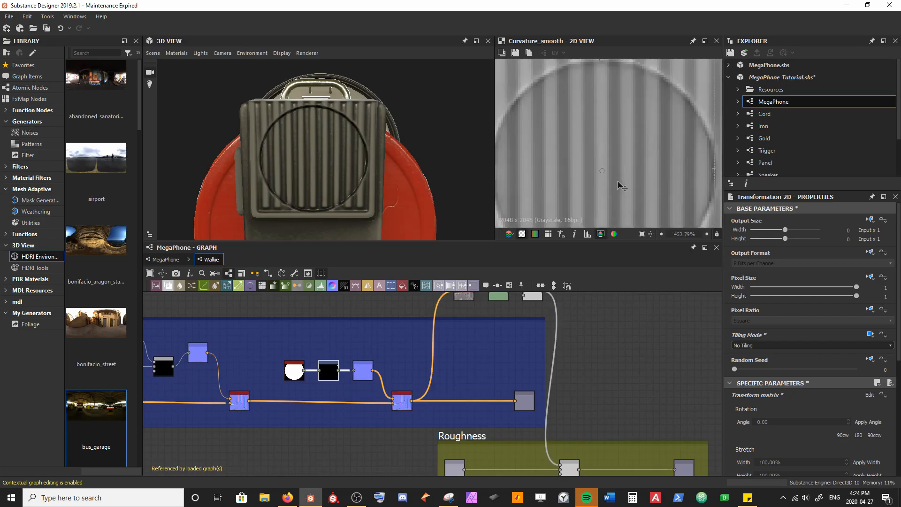
middle_click_drag(618, 178, 624, 140)
left_click_drag(637, 160, 638, 158)
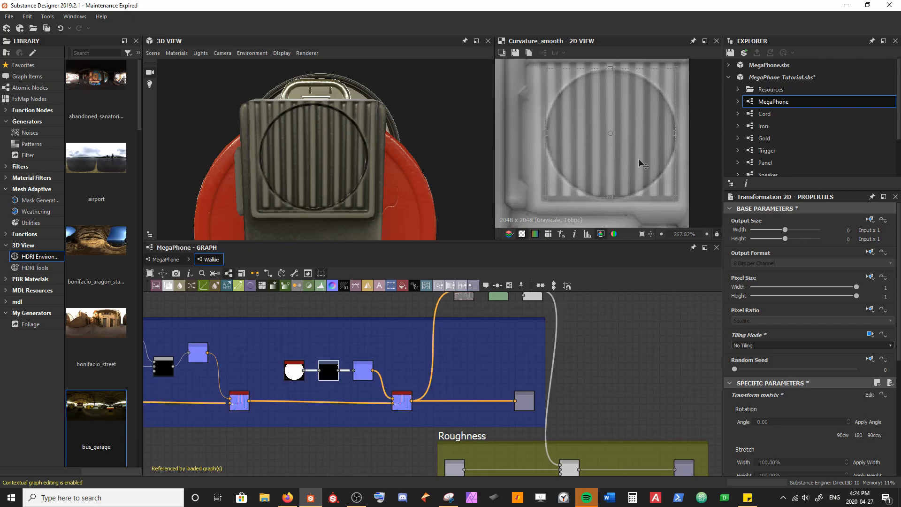
left_click_drag(639, 157, 638, 157)
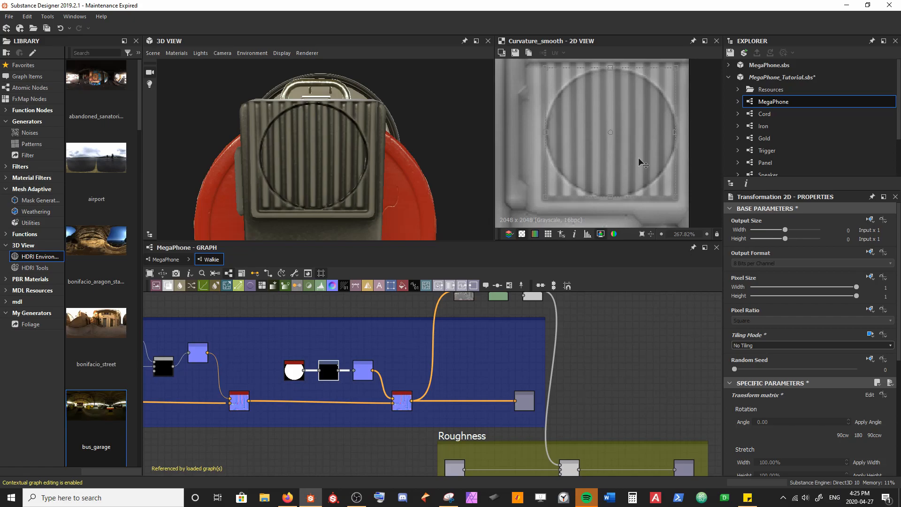
left_click(619, 337)
key("ctrl+s")
scroll(332, 196, "down", 2)
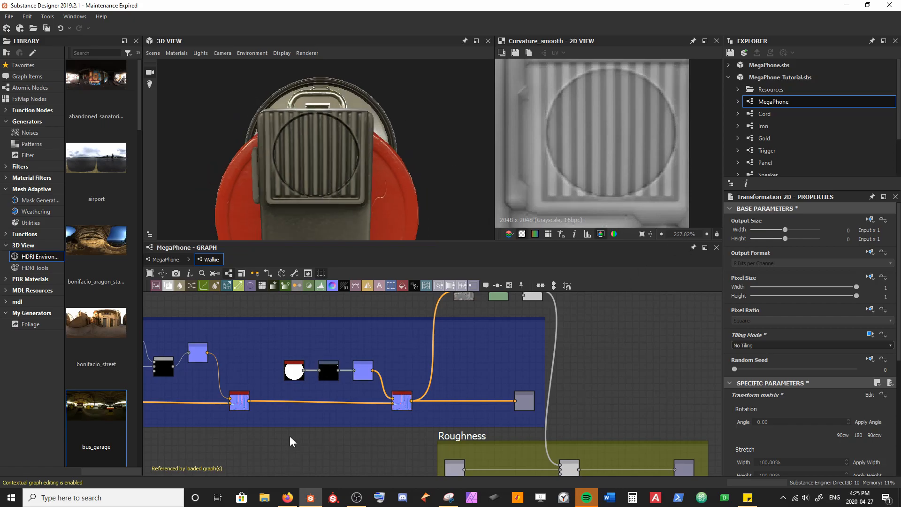
Step: Set the disc Shape node's Scale to 0.85 and save the package
left_click(296, 373)
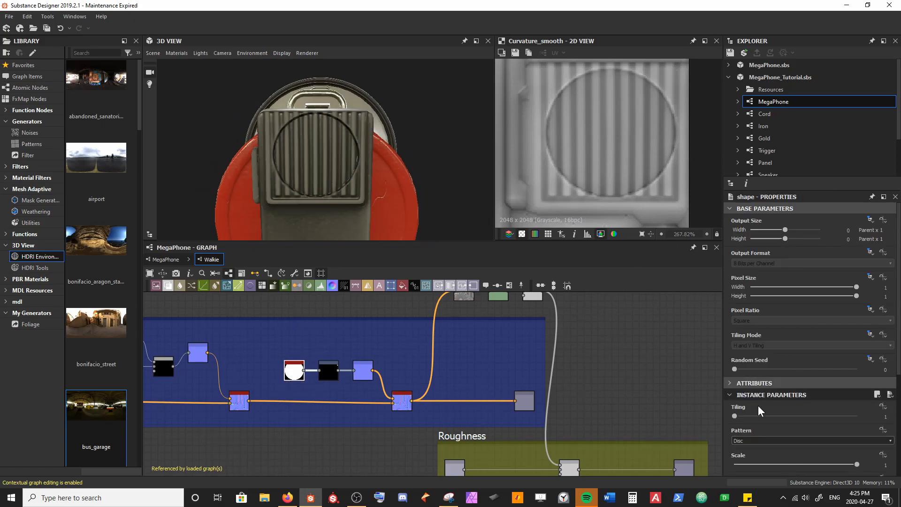
scroll(788, 425, "down", 2)
left_click_drag(857, 408, 838, 407)
key("ctrl+s")
Step: Inspect the disc outline on the microphone grille in the 3D view from several angles
left_click_drag(272, 122, 283, 103)
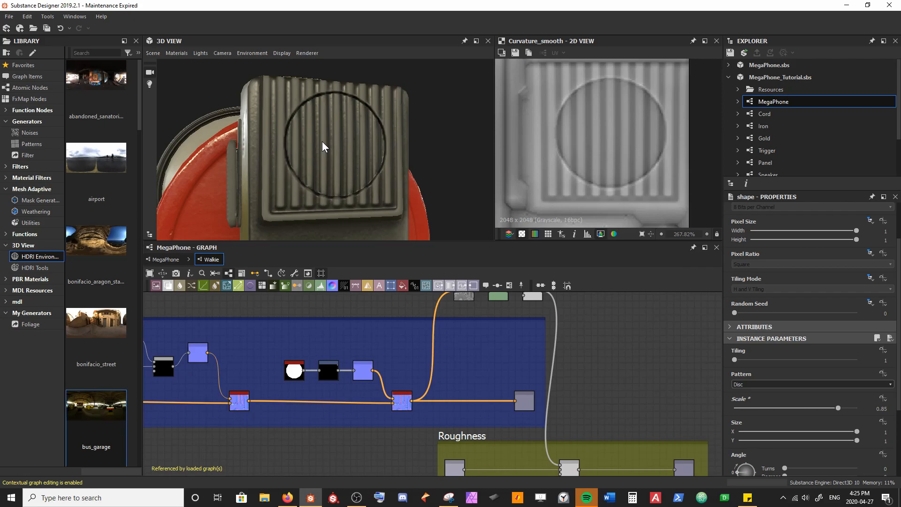
scroll(322, 142, "up", 5)
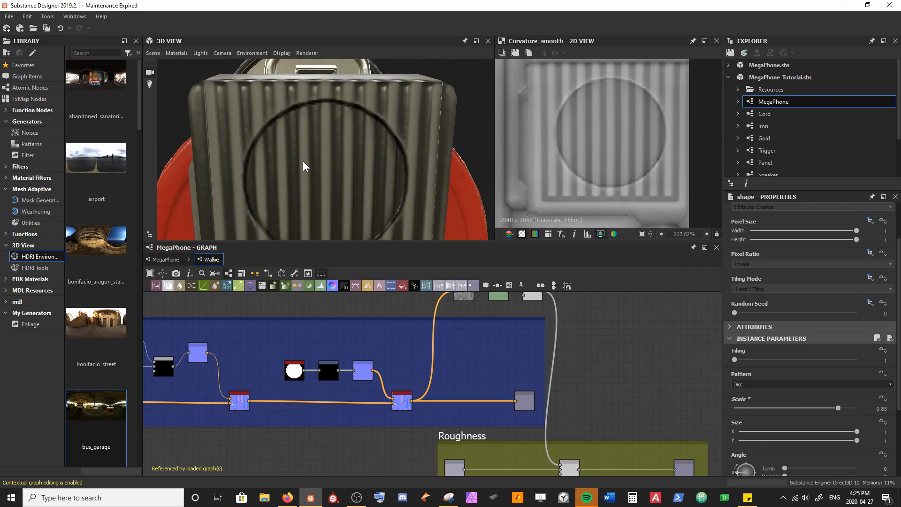
scroll(306, 150, "down", 3)
left_click_drag(305, 150, 310, 117)
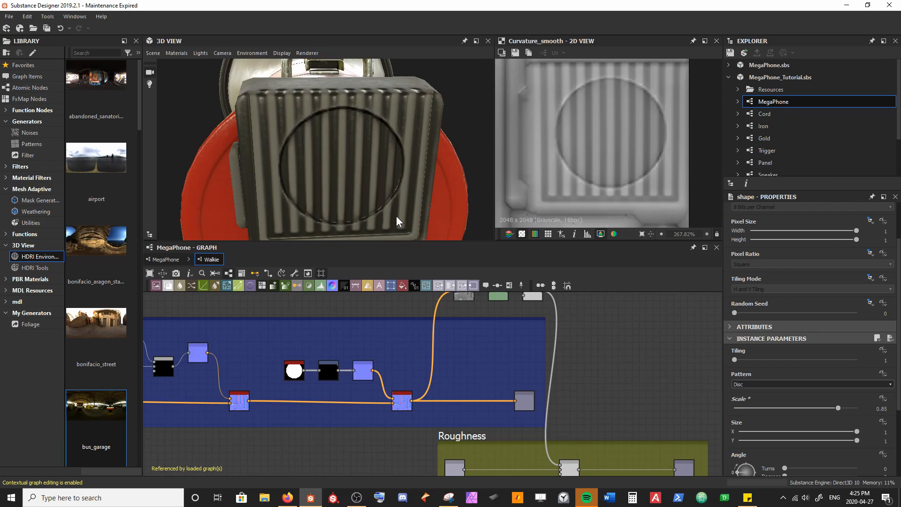
left_click_drag(373, 167, 359, 145)
left_click_drag(288, 177, 279, 119)
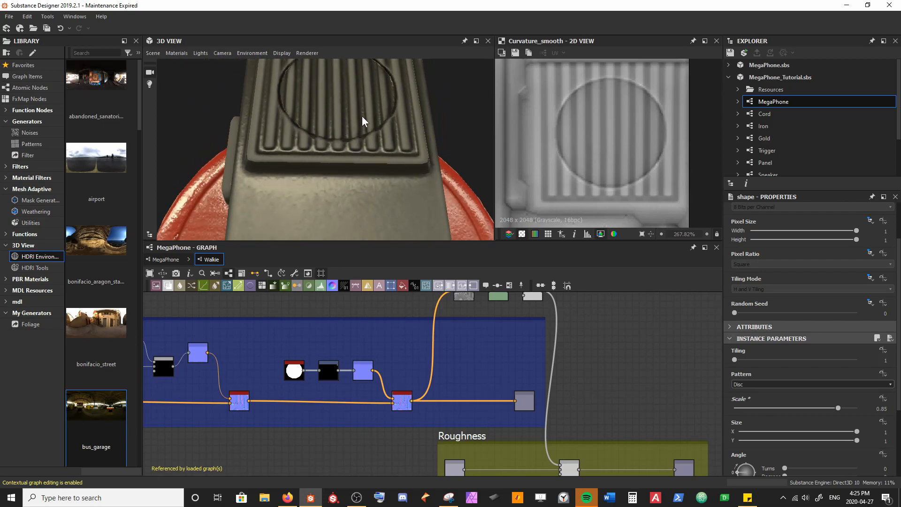
left_click_drag(376, 103, 384, 141)
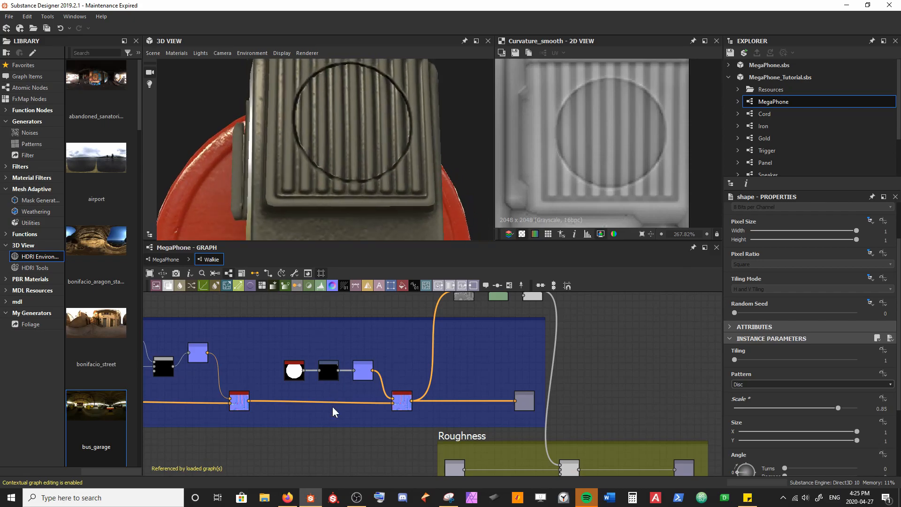
Step: Insert a Blend node between the disc Shape and its Transformation 2D node, moving nodes apart to make room
scroll(237, 377, "up", 5)
scroll(305, 404, "up", 2)
left_click_drag(333, 373, 256, 391)
left_click_drag(419, 419, 481, 390)
left_click_drag(481, 390, 475, 383)
left_click(335, 382)
key("space")
type("blend")
key("Return")
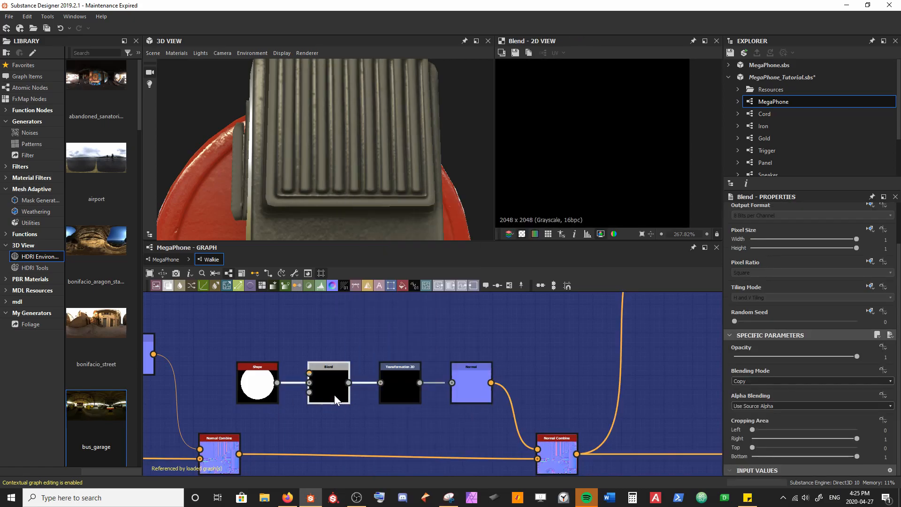
Step: Show the disc Shape fitted in the 2D view and examine the microphone's grille and side in 3D
double_click(257, 383)
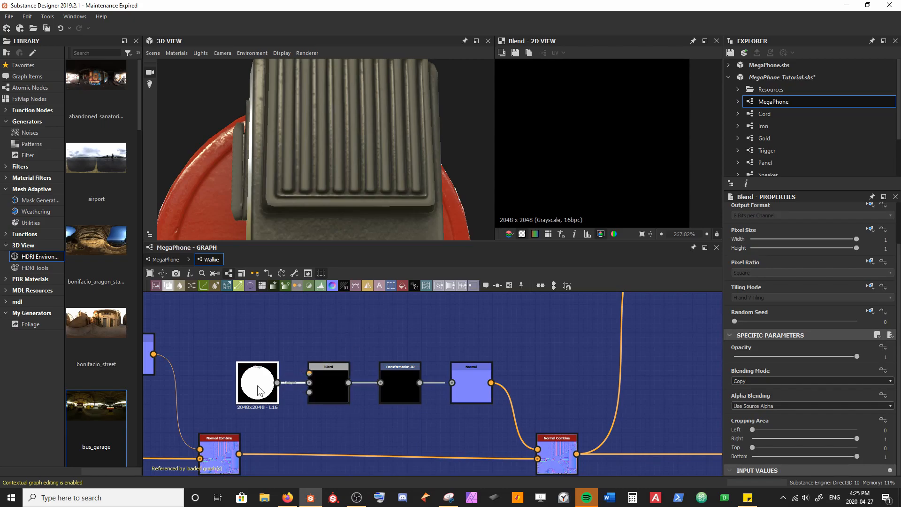
scroll(561, 158, "down", 4)
middle_click_drag(561, 158, 642, 134)
key("f")
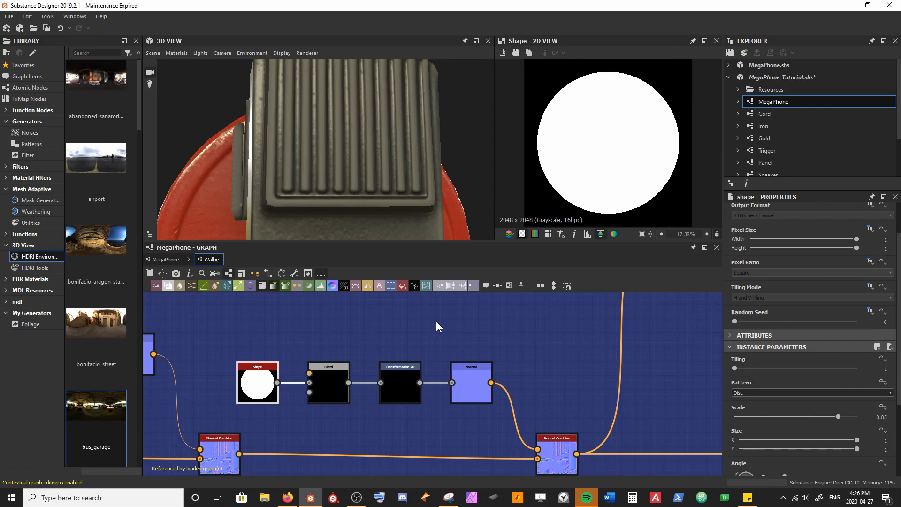
left_click_drag(368, 178, 347, 127)
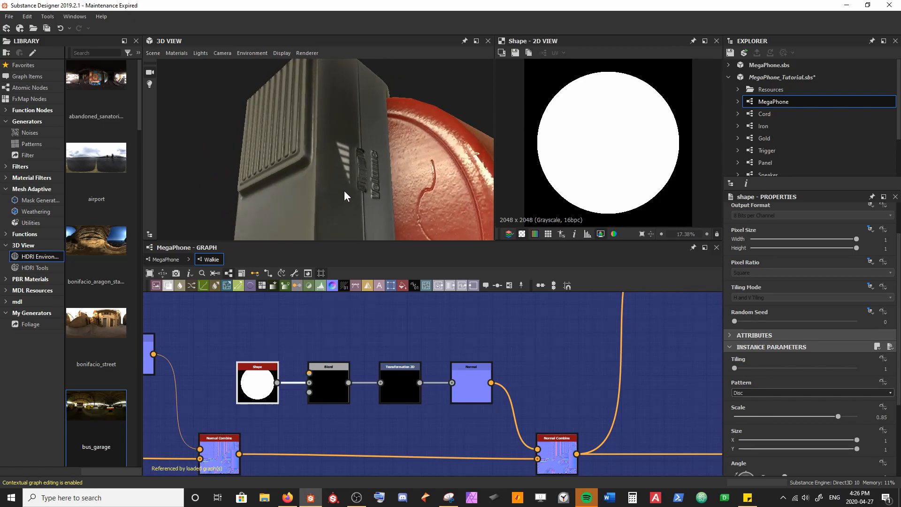
left_click_drag(326, 112, 355, 160)
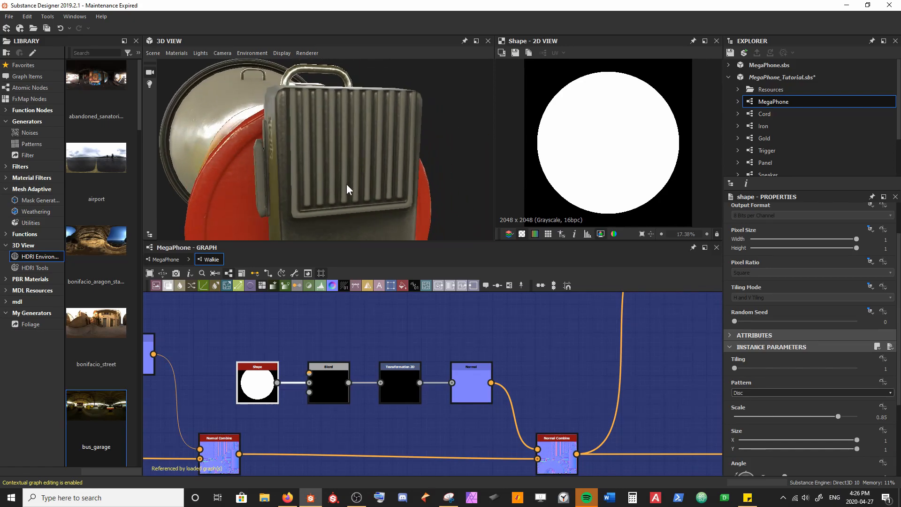
Step: Add a second Shape node above the disc and set its Size X to 0.65
middle_click_drag(242, 327, 287, 360)
left_click(287, 361)
key("space")
type("shape")
key("Return")
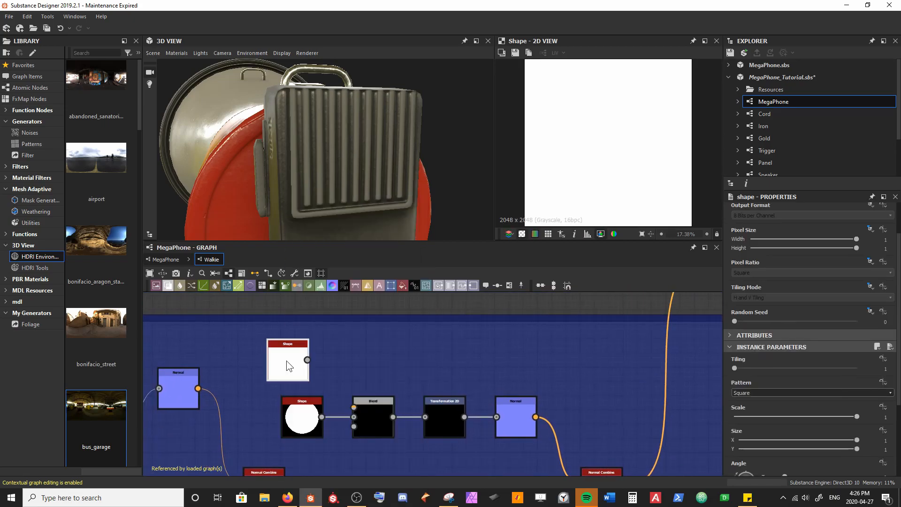
double_click(768, 441)
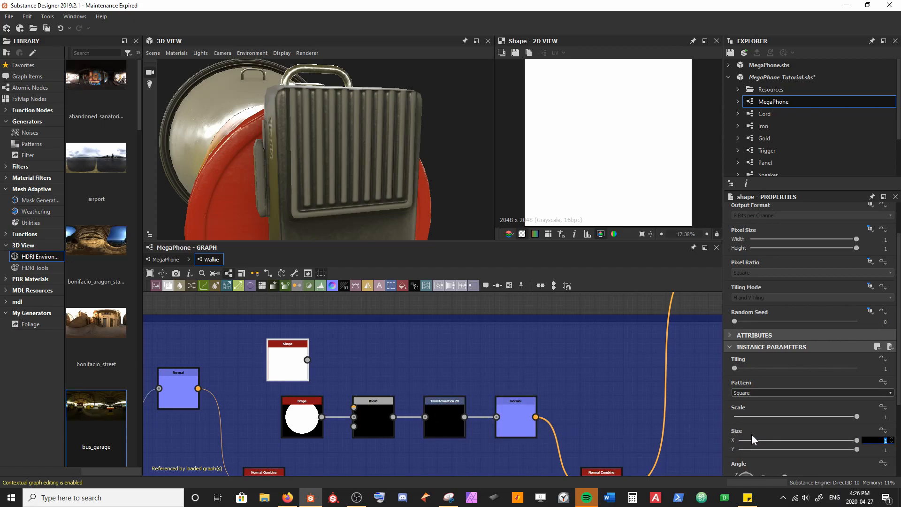
type("0.65")
key("Return")
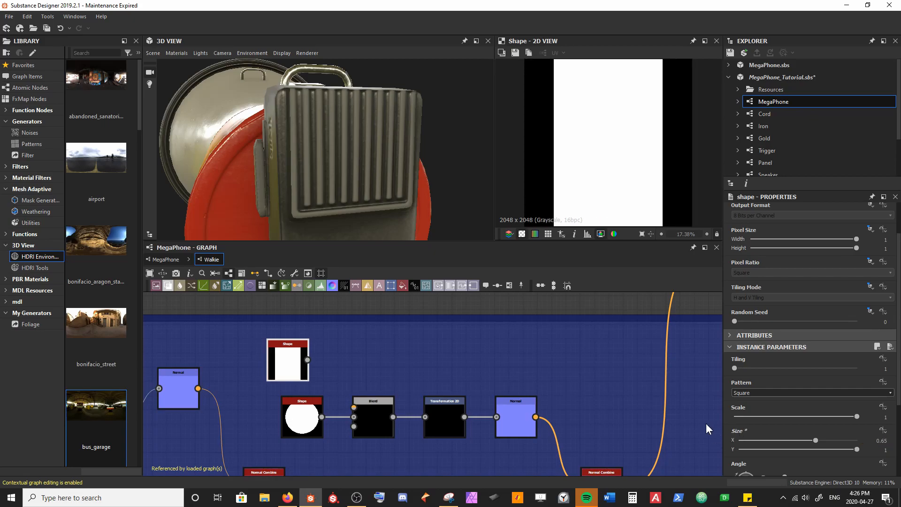
scroll(594, 142, "down", 2)
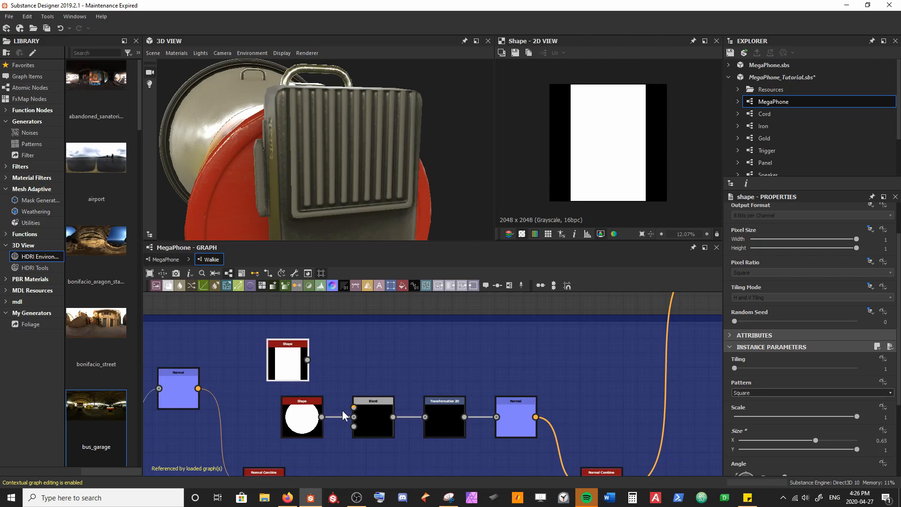
Step: Move the disc's node chain and the rectangle Shape apart to make room for another node
middle_click_drag(342, 411, 244, 379)
left_click_drag(170, 385, 449, 389)
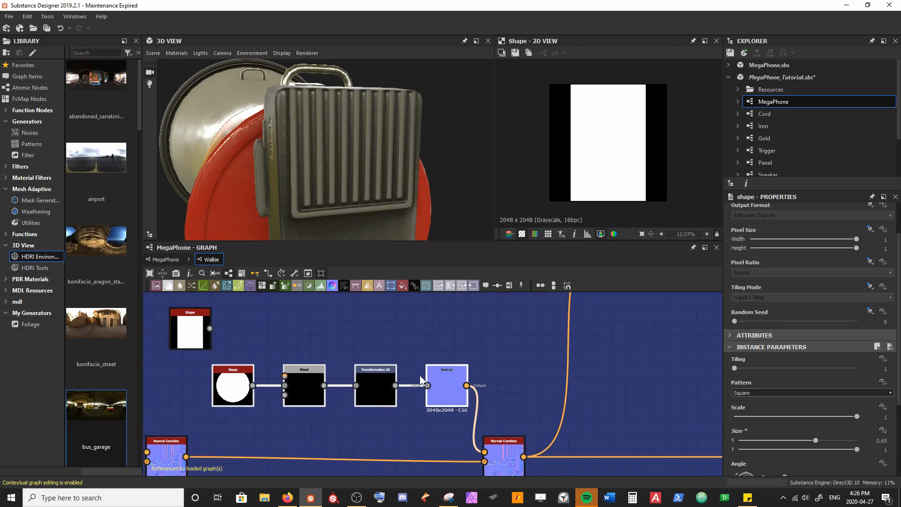
middle_click_drag(306, 316, 383, 356)
left_click_drag(263, 371, 241, 373)
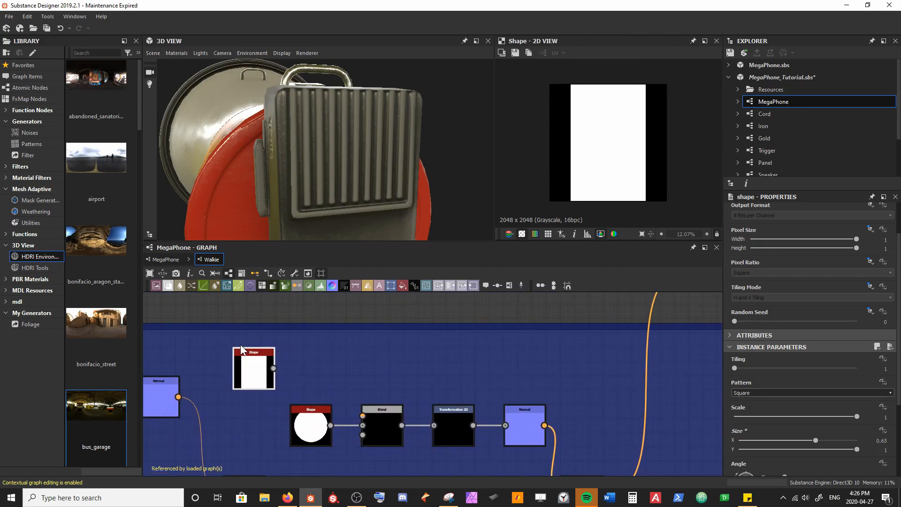
Step: Add a Tile Generator node after the rectangle Shape and feed the Shape into its first input
middle_click_drag(268, 370, 216, 359)
key("space")
type("t")
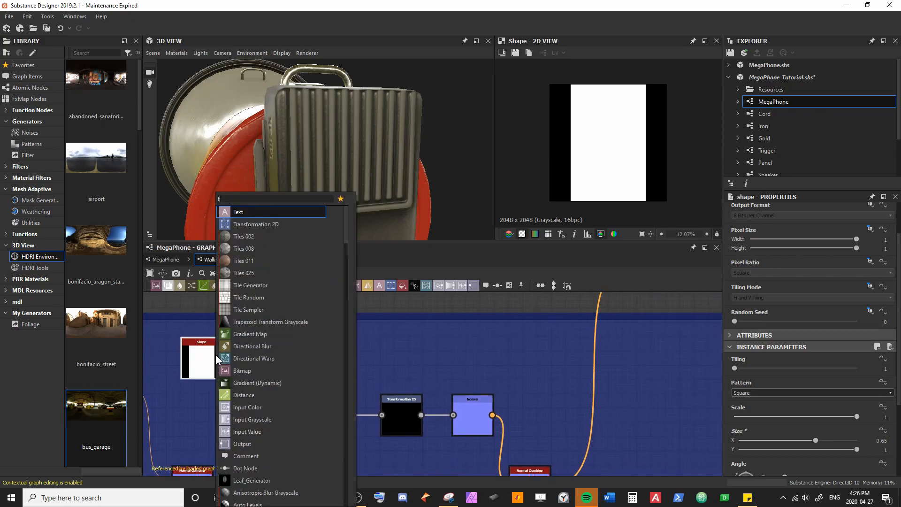
type("ile gen")
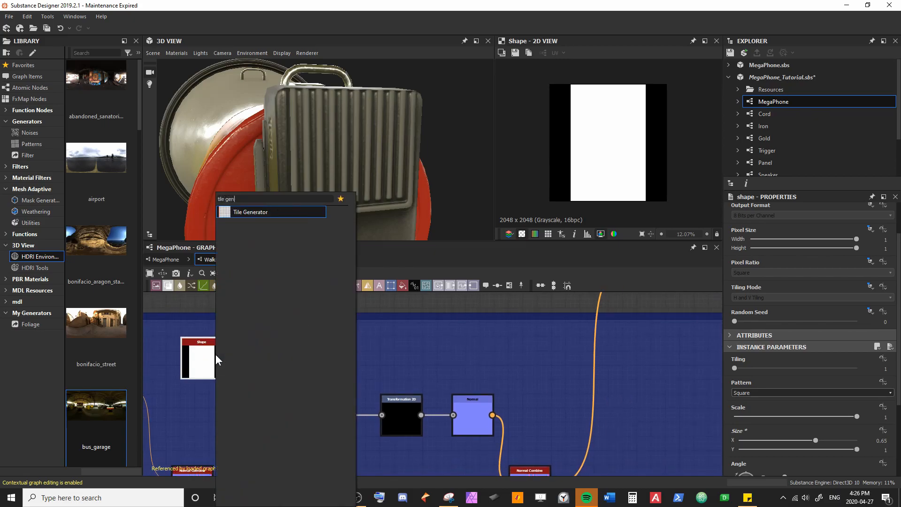
key("Return")
scroll(217, 354, "up", 3)
left_click_drag(244, 363, 291, 355)
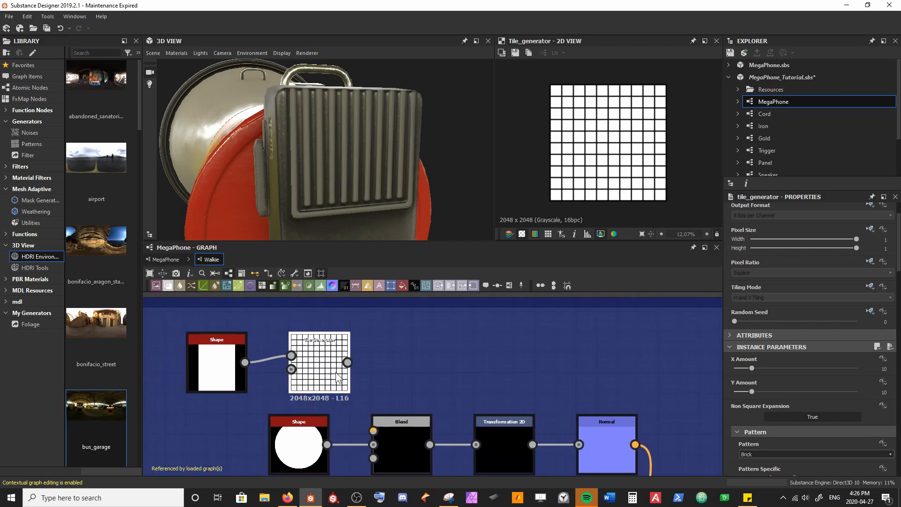
Step: Connect the Tile Generator to the Blend's Foreground input and set the generator's Pattern to Image Input
left_click_drag(371, 399, 374, 431)
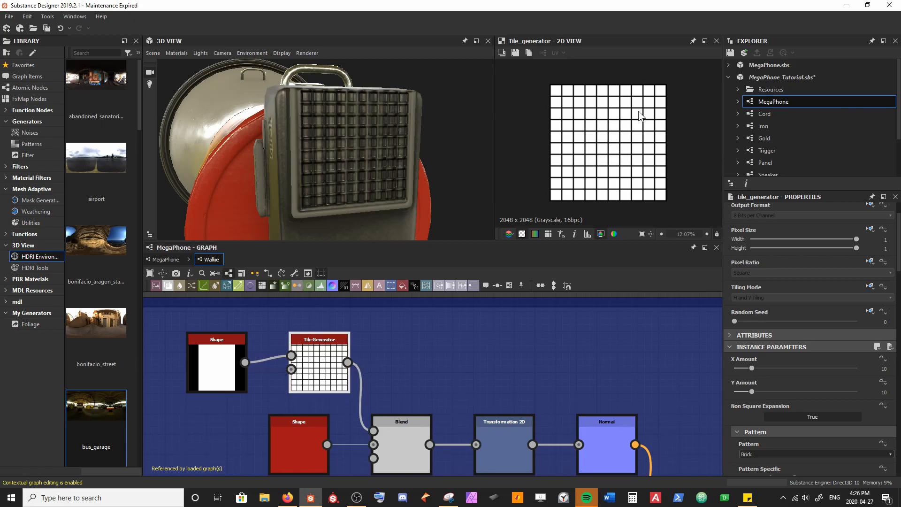
left_click(769, 451)
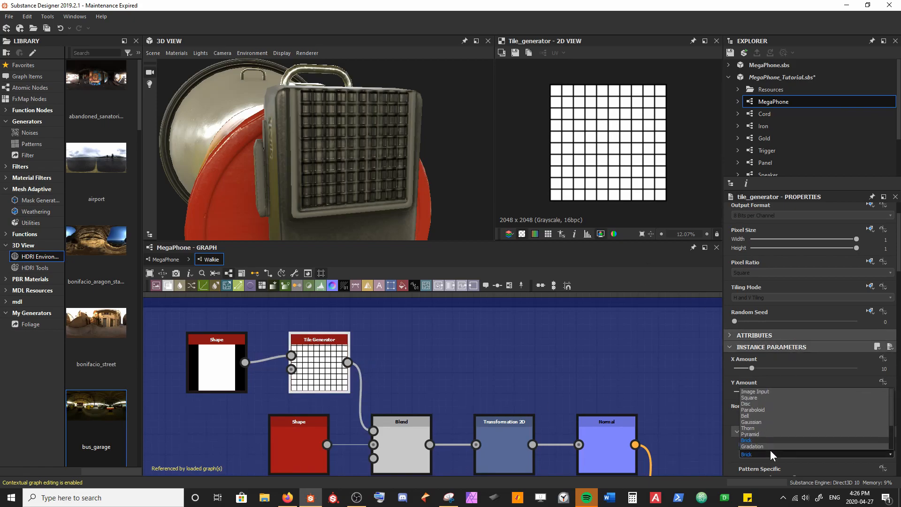
left_click(750, 393)
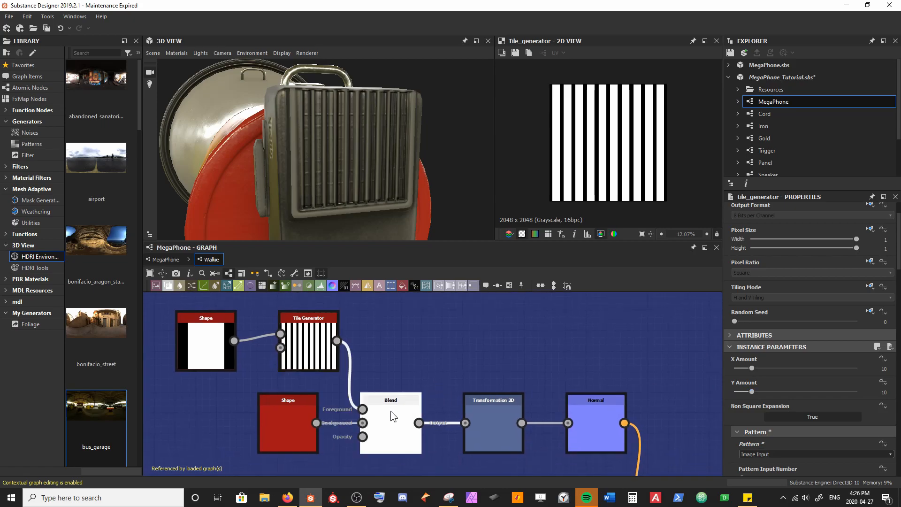
Step: Set the Blend node's Blending Mode to Subtract, save the package and check the grille's slots in 3D
left_click(390, 410)
left_click(770, 382)
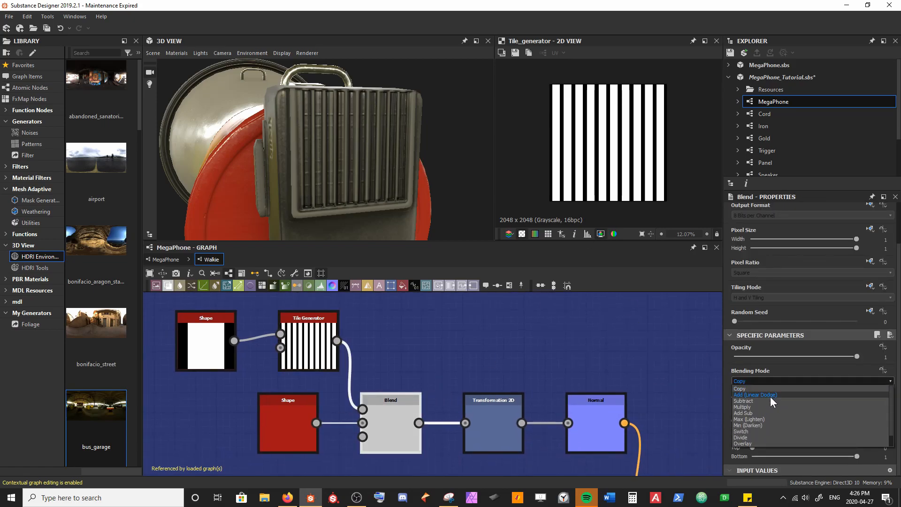
left_click(770, 400)
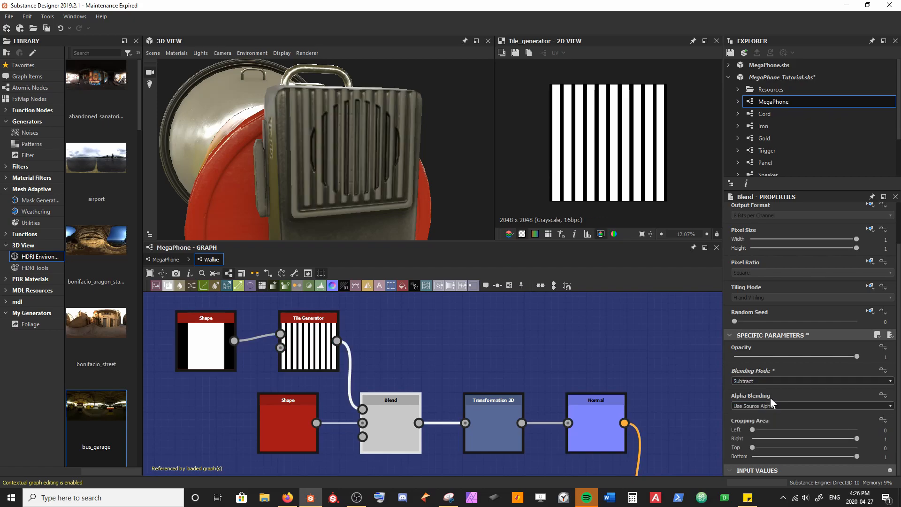
key("ctrl+s")
left_click_drag(368, 156, 357, 118)
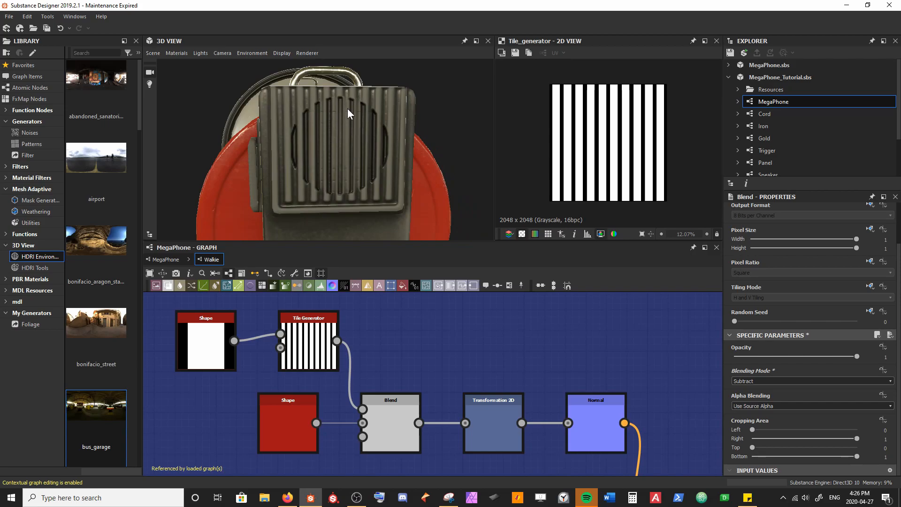
scroll(356, 148, "up", 4)
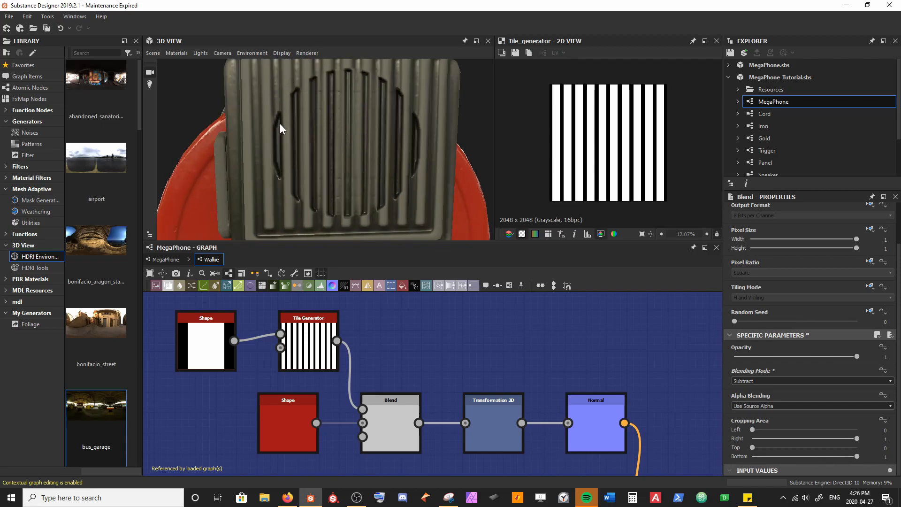
left_click_drag(278, 123, 282, 132)
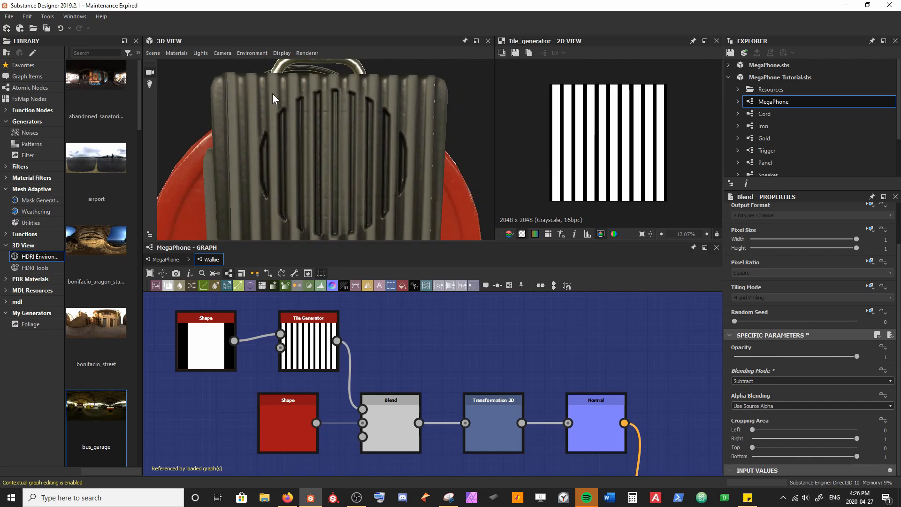
Step: Set the Tile Generator's Y Amount to 1 and X Amount to 5, after checking the grille's slots in 3D
left_click_drag(345, 134, 319, 140)
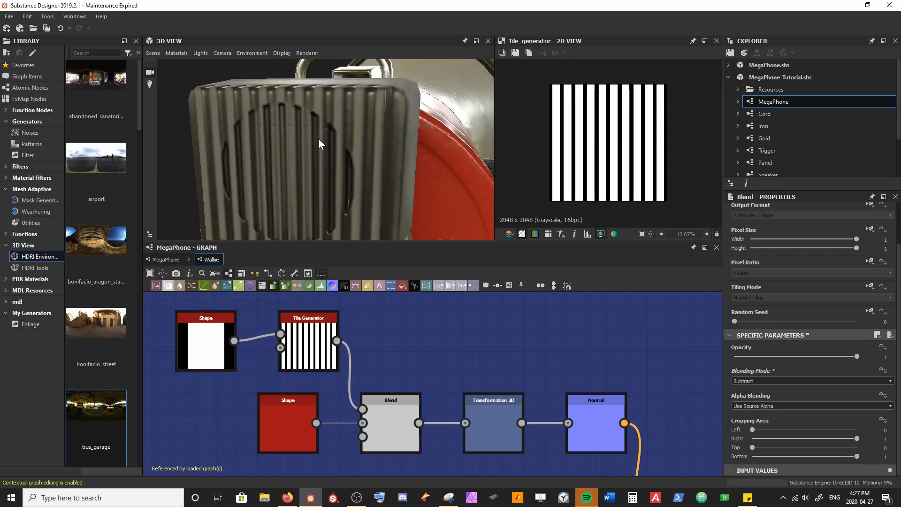
scroll(321, 134, "down", 4)
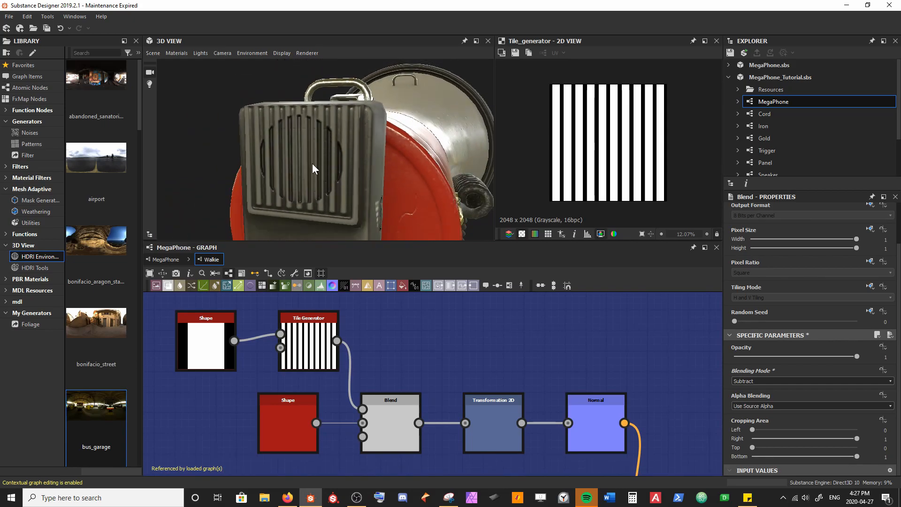
left_click_drag(281, 161, 376, 188)
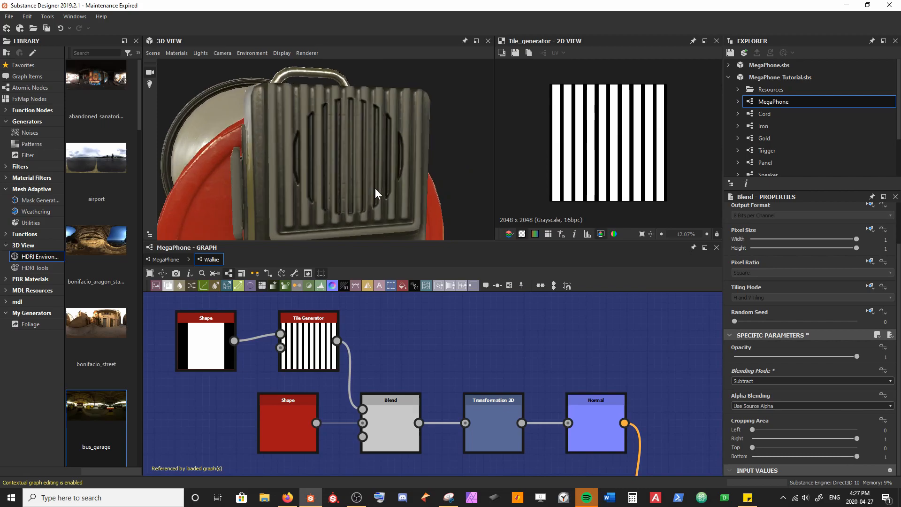
scroll(374, 185, "up", 2)
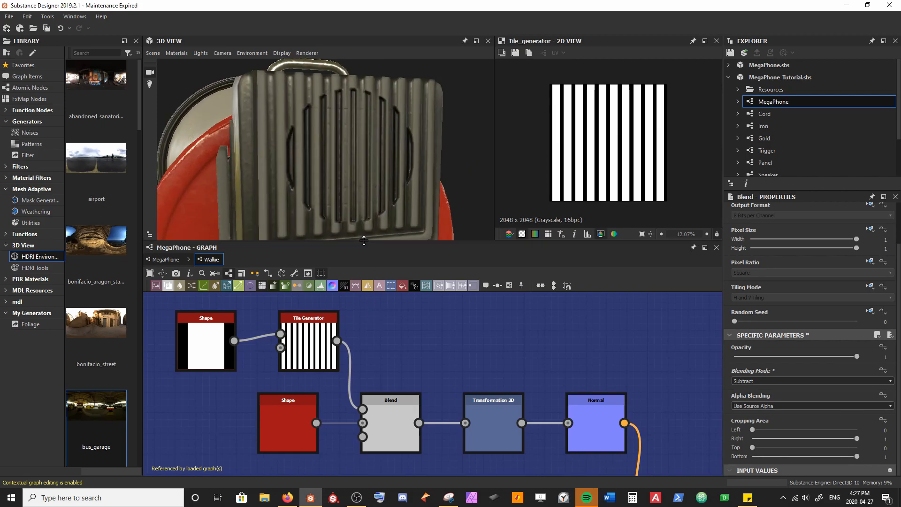
scroll(358, 225, "down", 2)
middle_click_drag(358, 224, 351, 214)
left_click(318, 357)
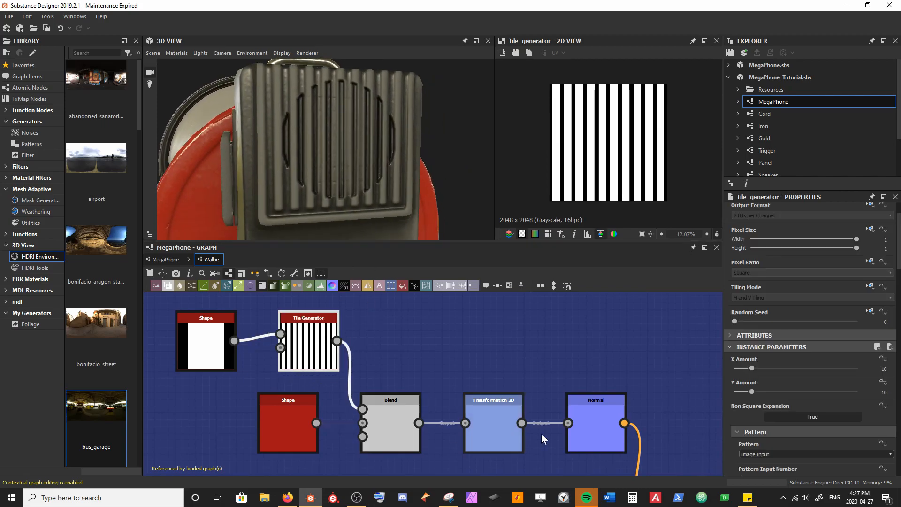
left_click_drag(751, 392, 431, 420)
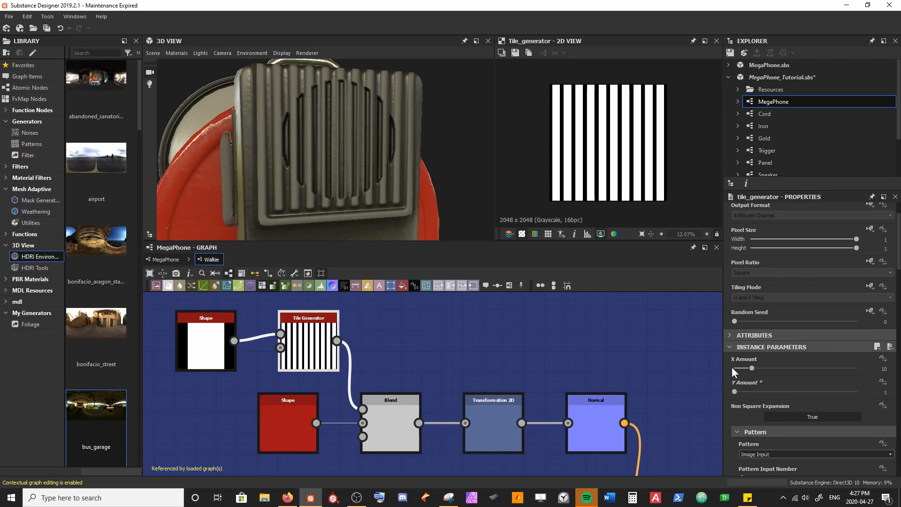
double_click(754, 366)
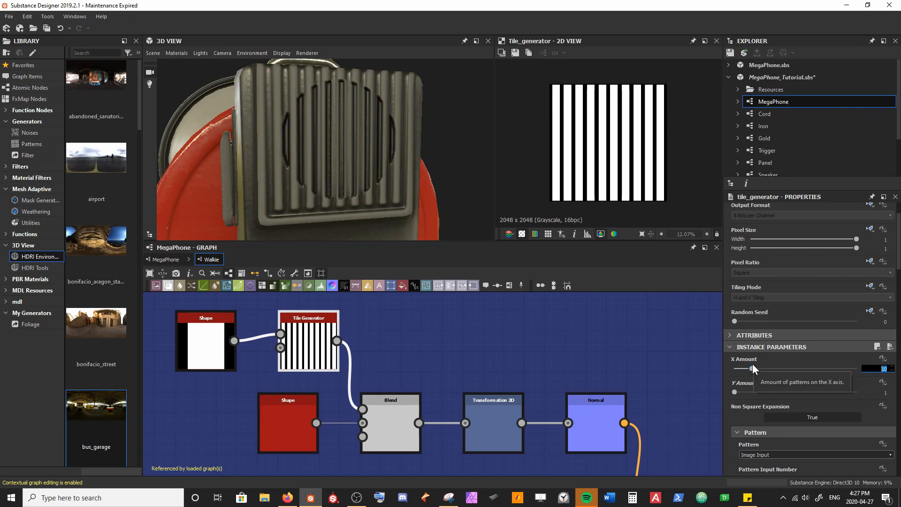
type("5")
key("Return")
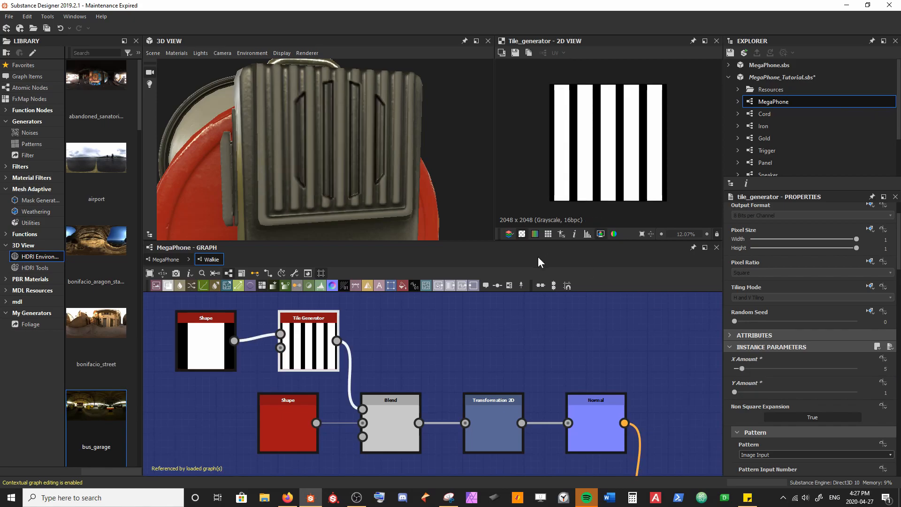
Step: Raise the Tile Generator's X Amount to 8
left_click_drag(389, 141, 370, 144)
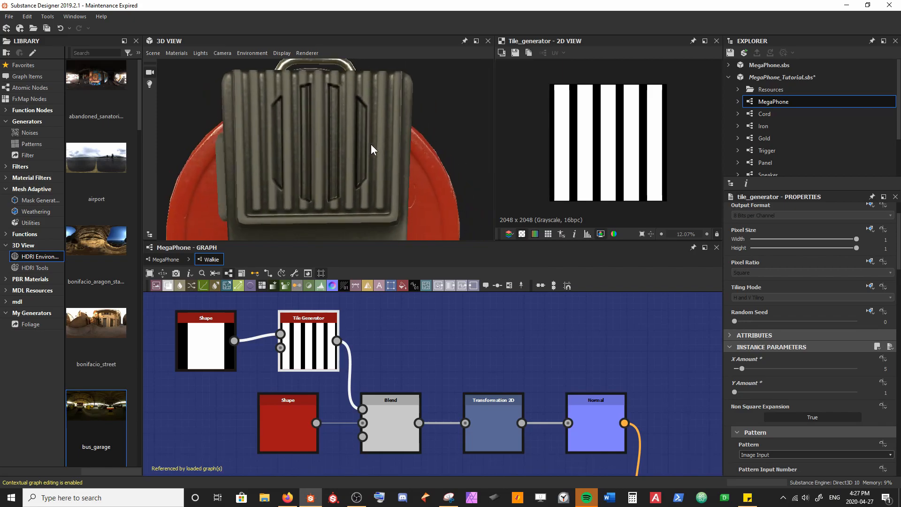
left_click(742, 370)
scroll(742, 371, "up", 1)
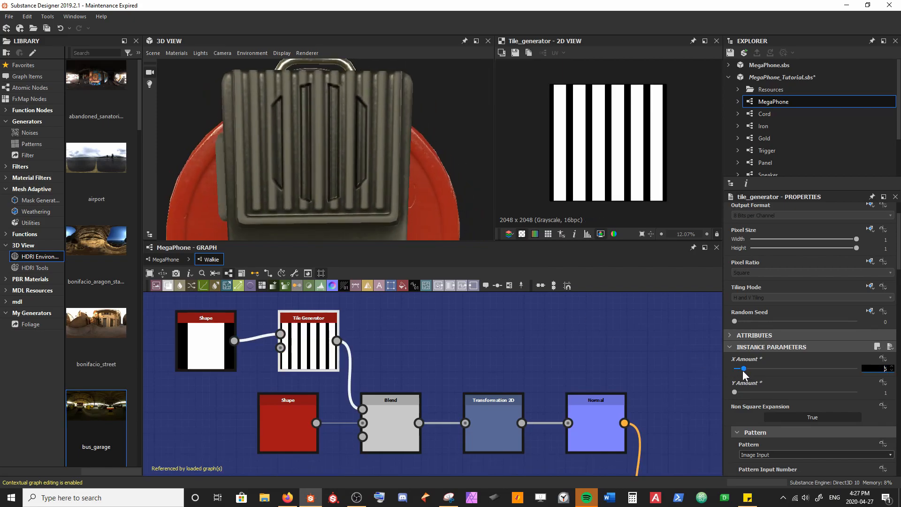
scroll(742, 370, "up", 1)
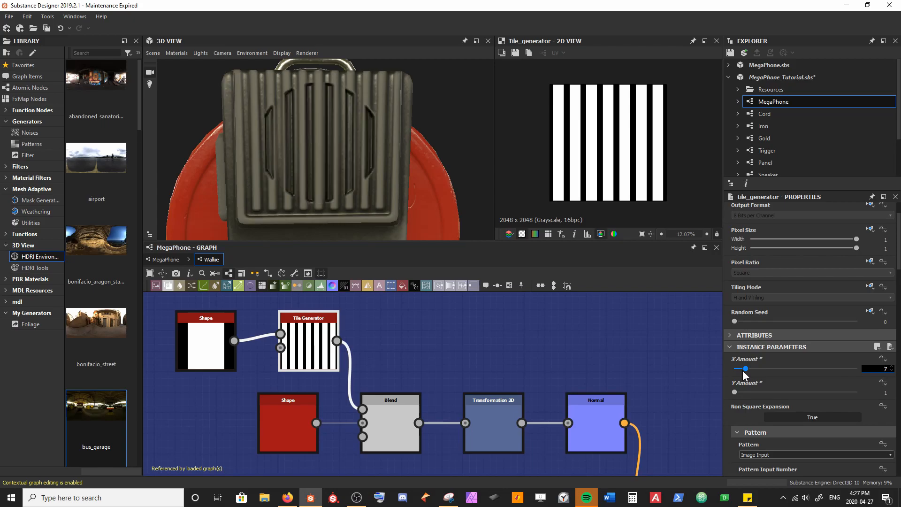
scroll(742, 370, "up", 1)
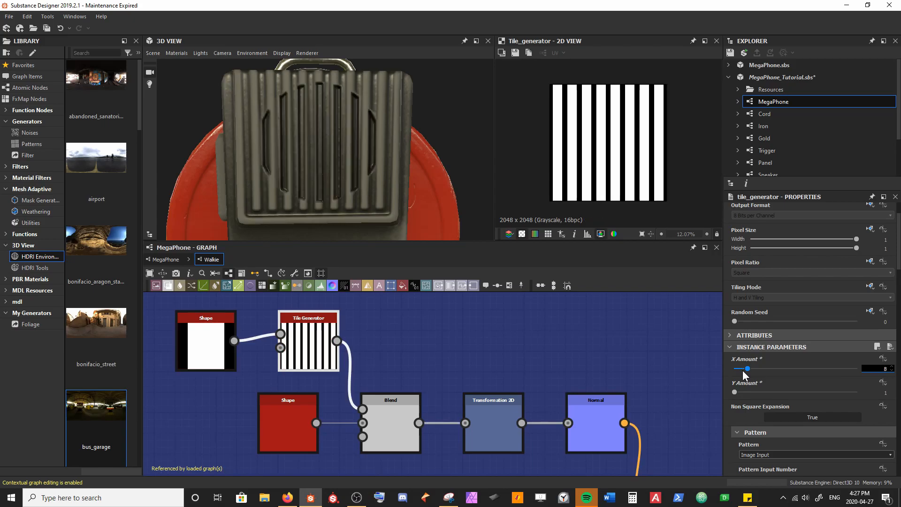
left_click(539, 335)
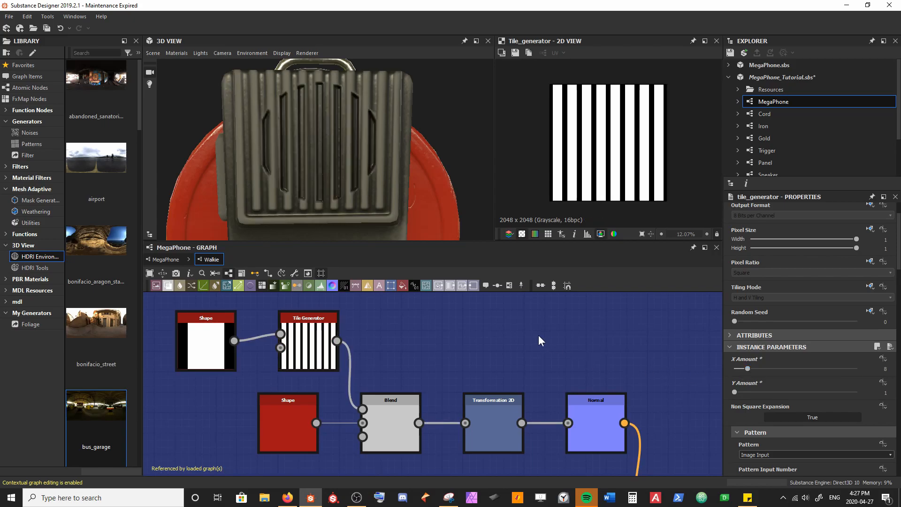
Step: Preview the Curvature Smooth map in 2D around the grille and select the slot pattern's Transformation 2D node
left_click(491, 399)
middle_click_drag(574, 378, 471, 294)
scroll(474, 329, "down", 3)
scroll(486, 339, "down", 3)
middle_click_drag(484, 336, 419, 402)
double_click(508, 334)
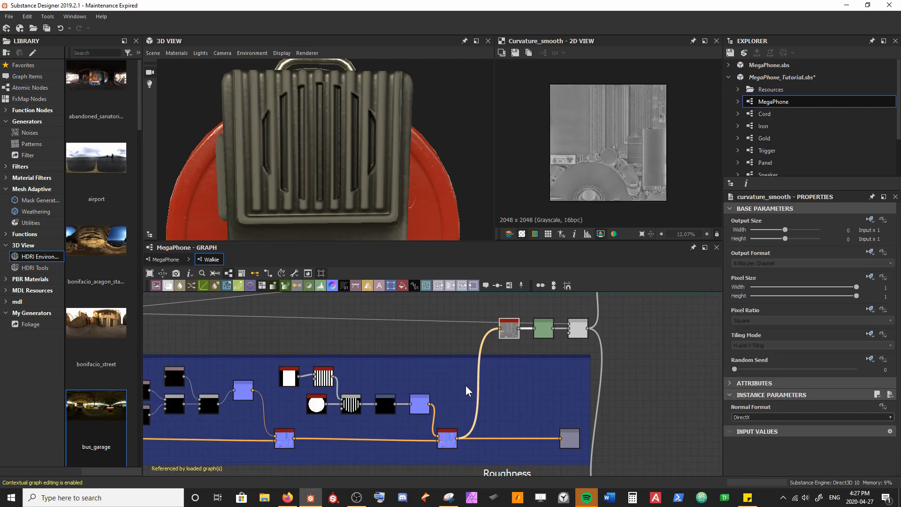
scroll(649, 121, "up", 10)
middle_click_drag(679, 118, 556, 201)
scroll(620, 164, "up", 5)
middle_click_drag(613, 120, 584, 170)
scroll(569, 169, "up", 2)
middle_click_drag(578, 136, 555, 155)
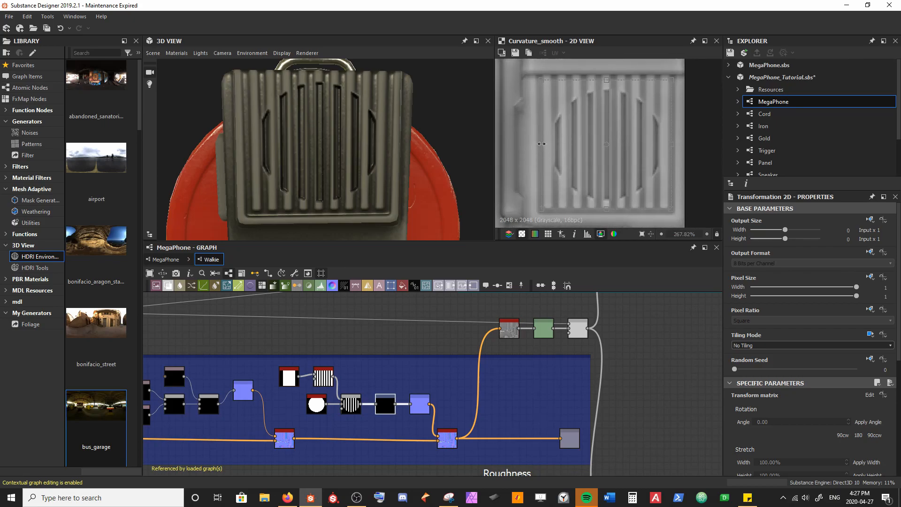
Step: Narrow the slot pattern's transform frame from both sides to line the slots up with the grille's ribs
left_click_drag(541, 143, 545, 144)
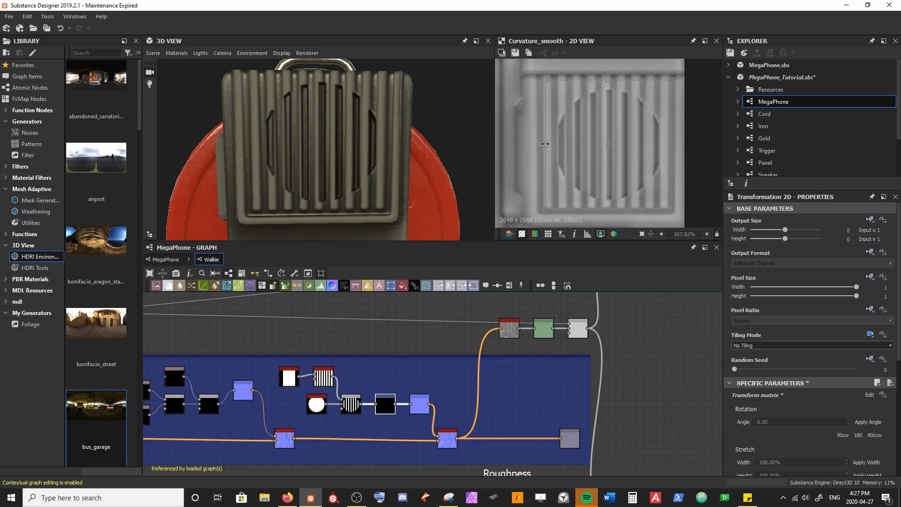
scroll(362, 149, "up", 1)
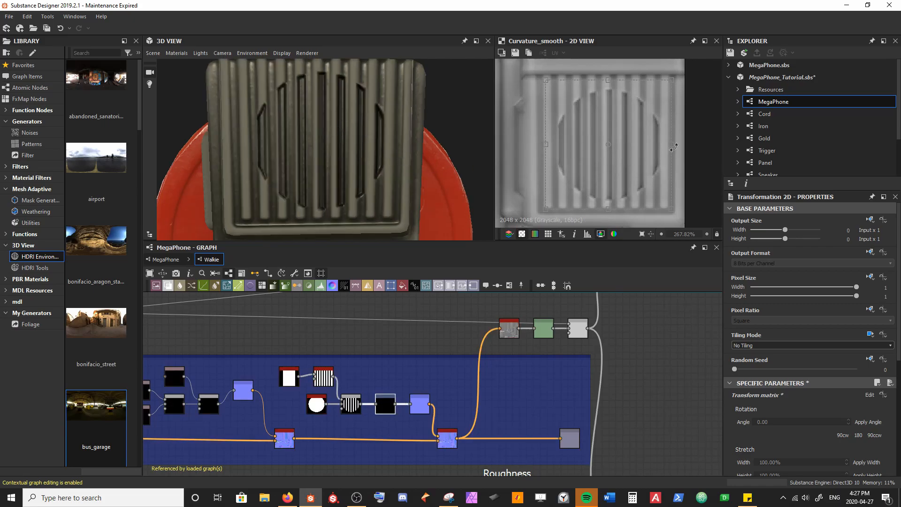
left_click_drag(670, 147, 663, 148)
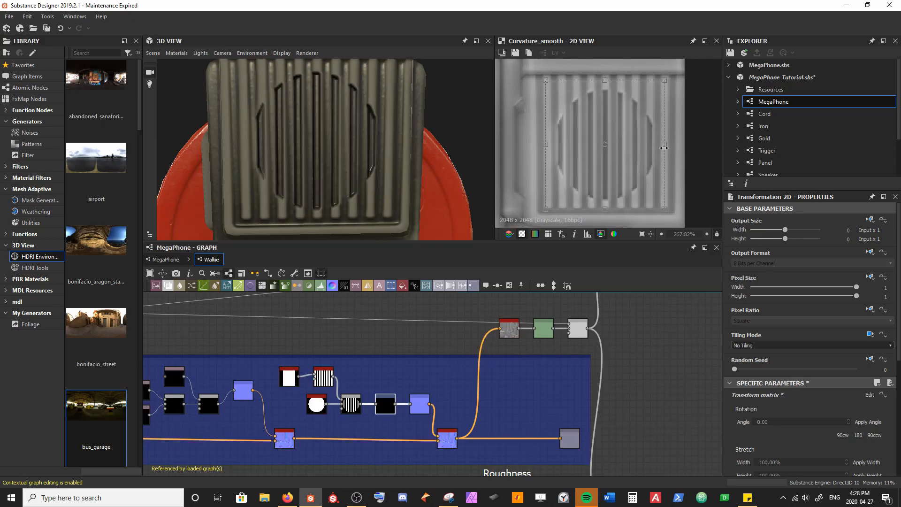
left_click_drag(546, 146, 547, 146)
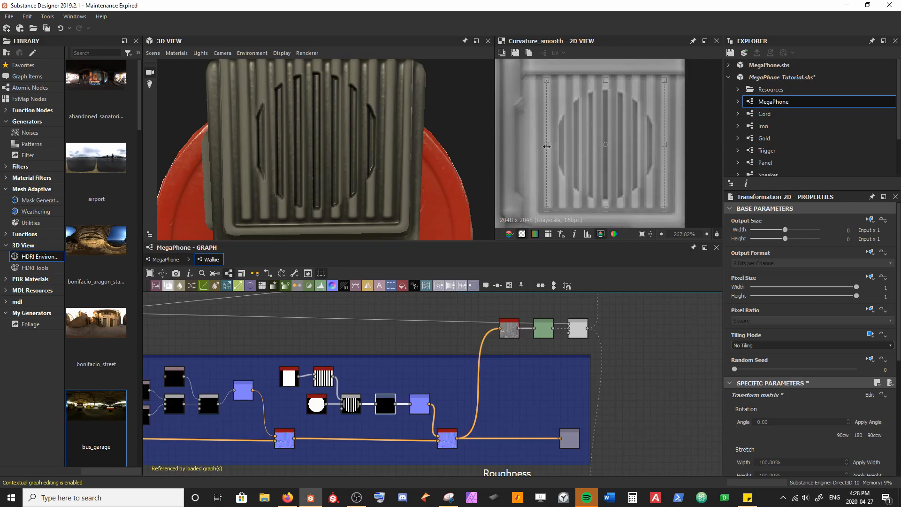
mouse_move(364, 144)
left_mouse_down()
mouse_move(351, 125)
mouse_move(340, 136)
mouse_move(358, 139)
mouse_move(372, 129)
mouse_move(385, 141)
mouse_move(363, 137)
left_mouse_up()
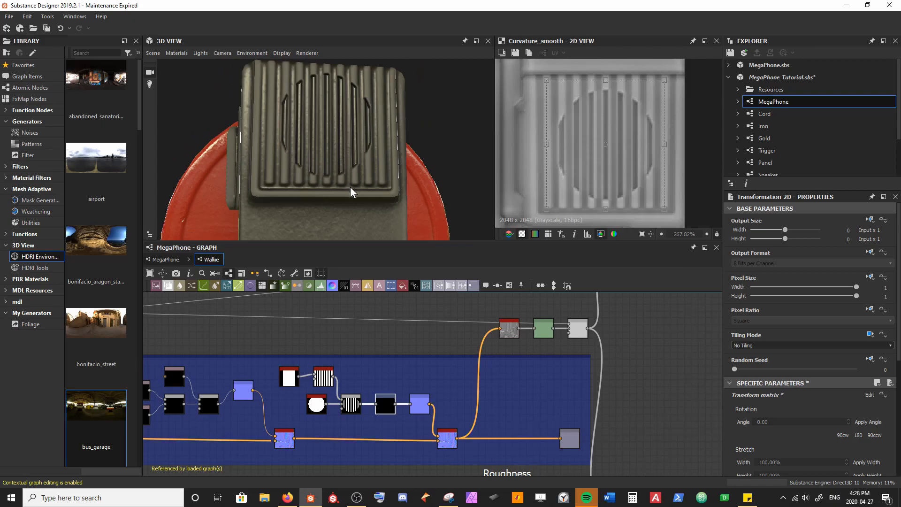
Step: Set the Scale of the disc Shape to 0.63
left_click(313, 405)
scroll(784, 422, "down", 3)
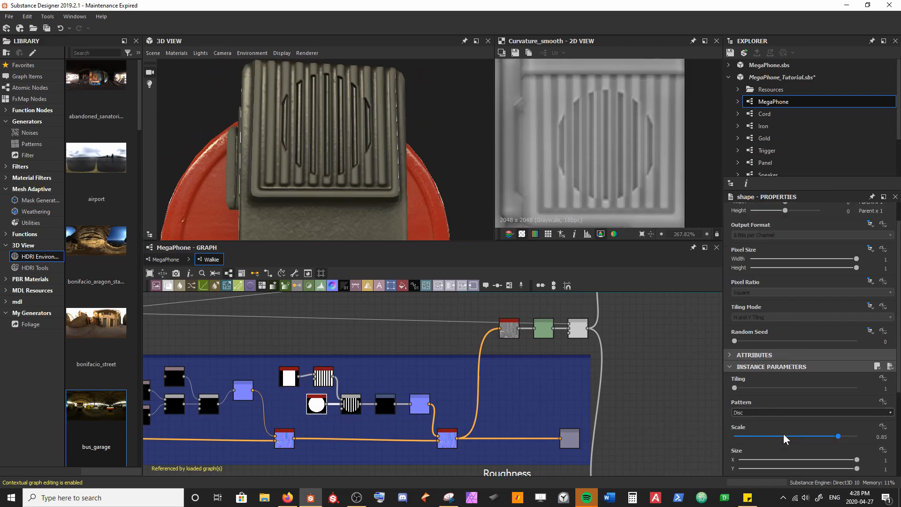
left_click_drag(842, 410, 812, 410)
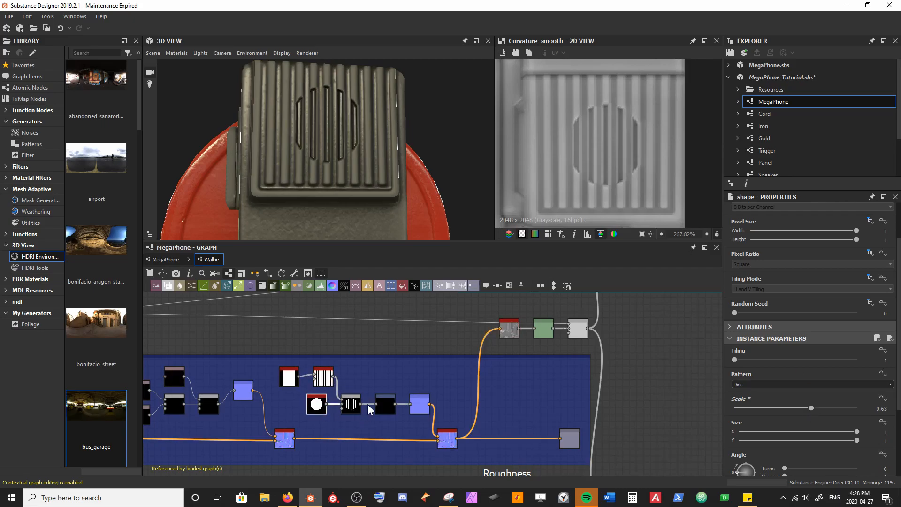
Step: Preview the slot pattern's Blend in 2D and try a slightly larger Scale on the disc Shape
double_click(353, 404)
scroll(630, 154, "down", 10)
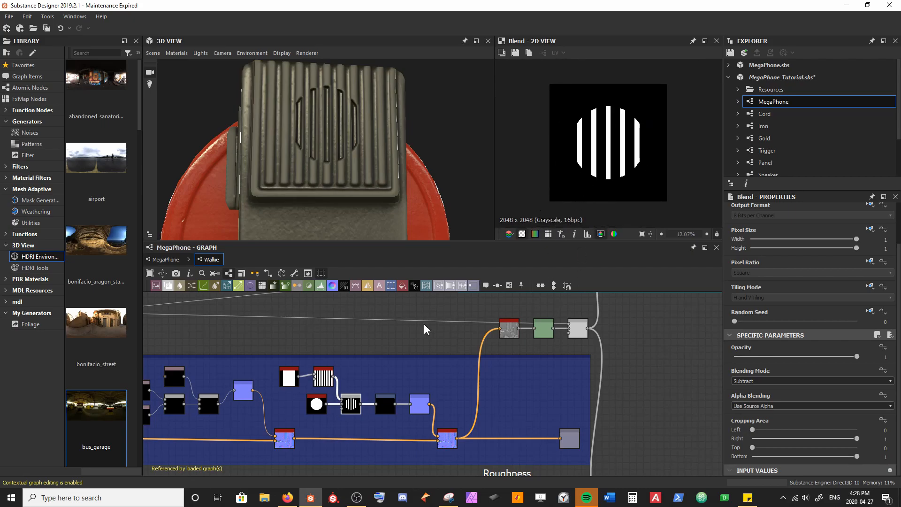
left_click(316, 405)
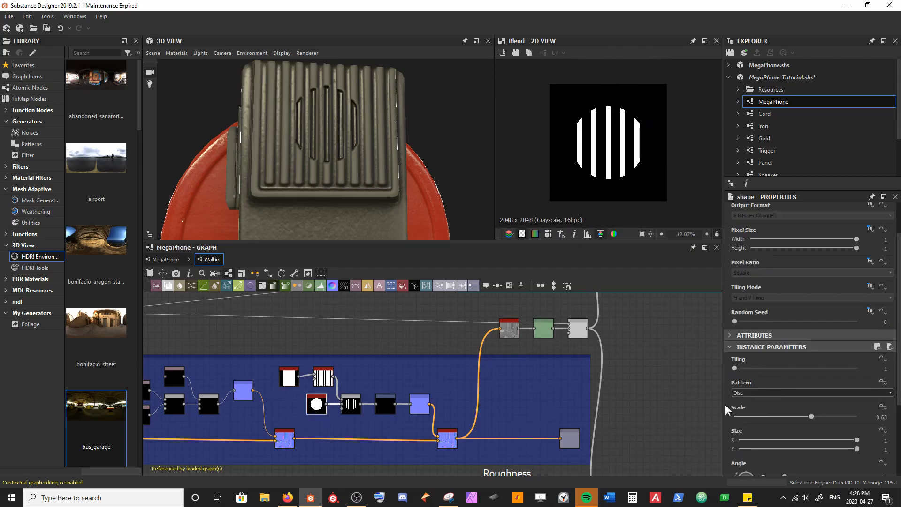
mouse_move(812, 416)
left_mouse_down()
mouse_move(824, 416)
mouse_move(800, 416)
mouse_move(829, 417)
mouse_move(815, 416)
left_mouse_up()
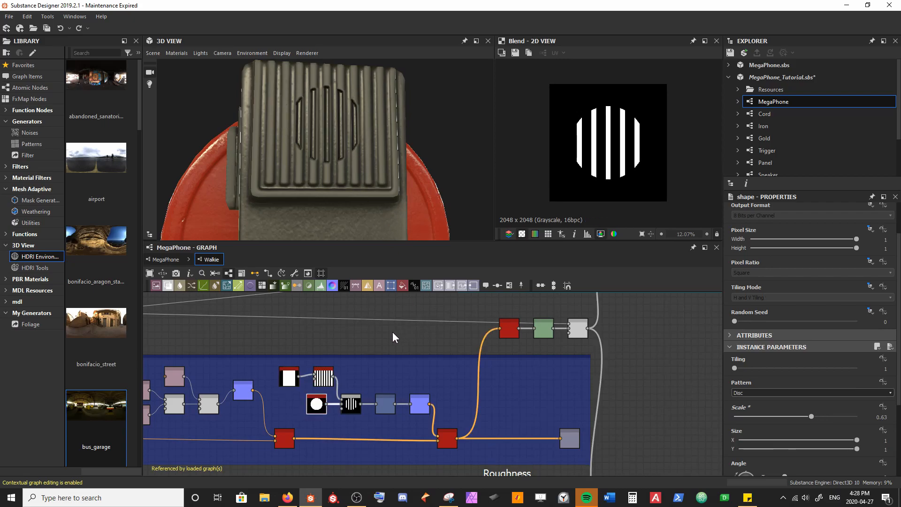
Step: Save the package and check the smaller speaker pattern on the microphone in 3D
left_click(395, 346)
key("ctrl+s")
left_click_drag(348, 155, 307, 153)
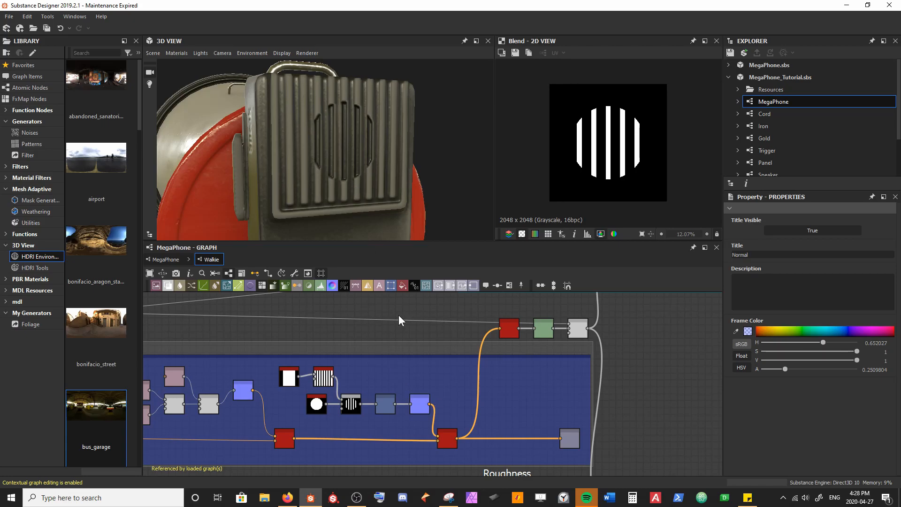
Step: Reposition the Roughness frame below the Normal frame and save the package
scroll(354, 377, "down", 4)
middle_click_drag(408, 379, 425, 347)
left_click_drag(460, 390, 462, 397)
middle_click_drag(512, 373, 452, 364)
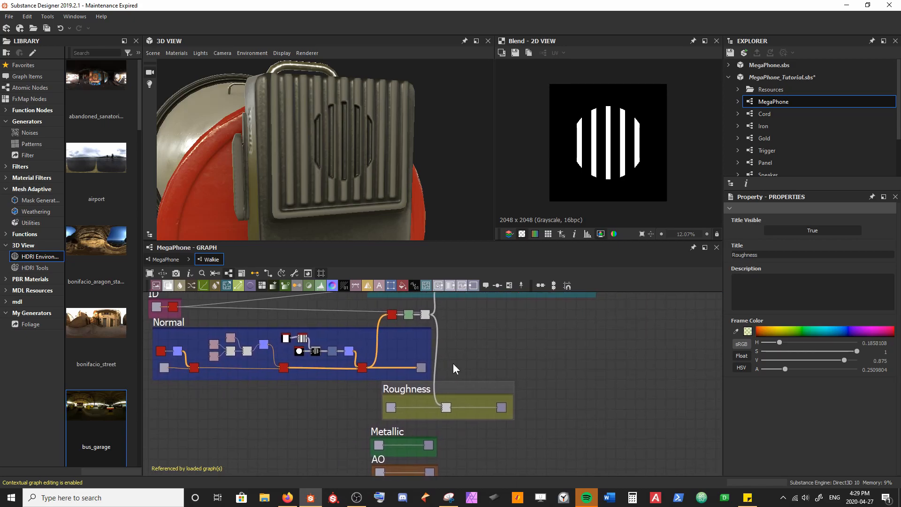
scroll(441, 366, "up", 1)
key("ctrl+s")
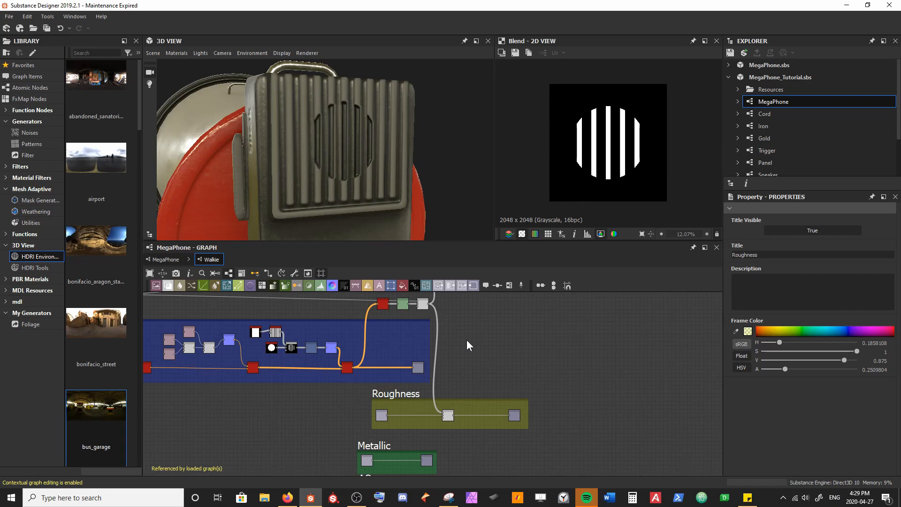
Step: Move the Metallic frame aside beneath Roughness and shift the AO frame up to separate the two
middle_click_drag(387, 382, 401, 329)
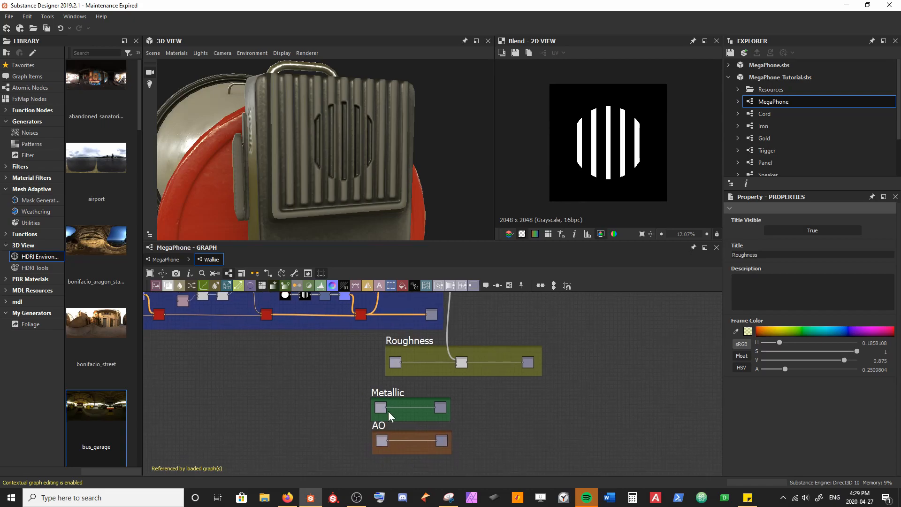
left_click_drag(387, 392, 499, 391)
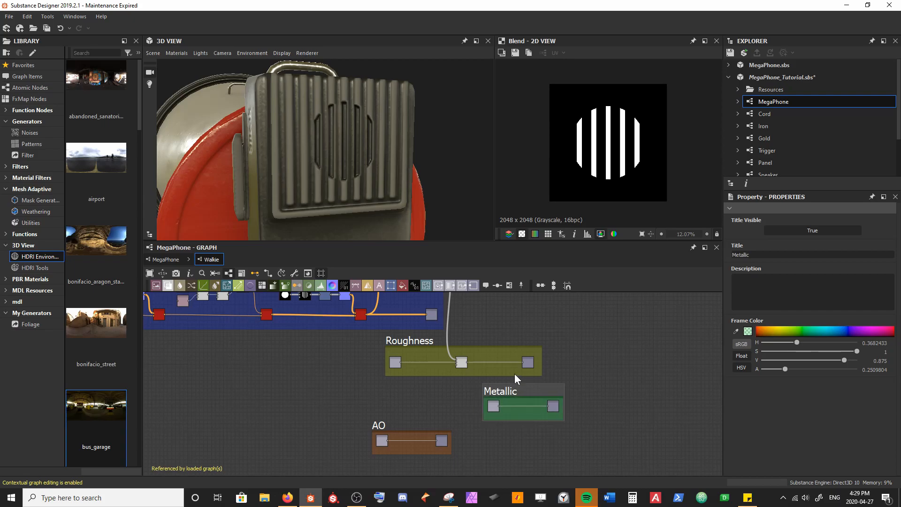
left_click_drag(370, 425, 366, 407)
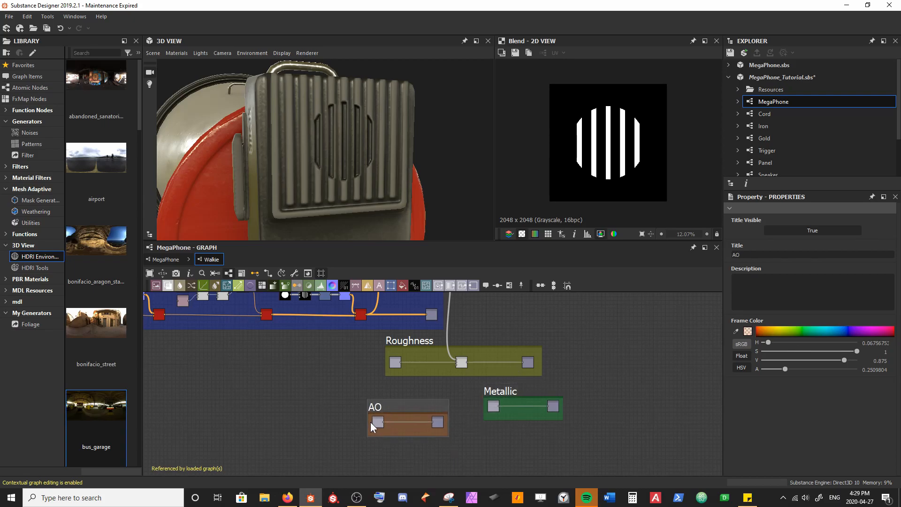
Step: Insert a Blend node between the input and output nodes of the AO frame
scroll(367, 424, "up", 3)
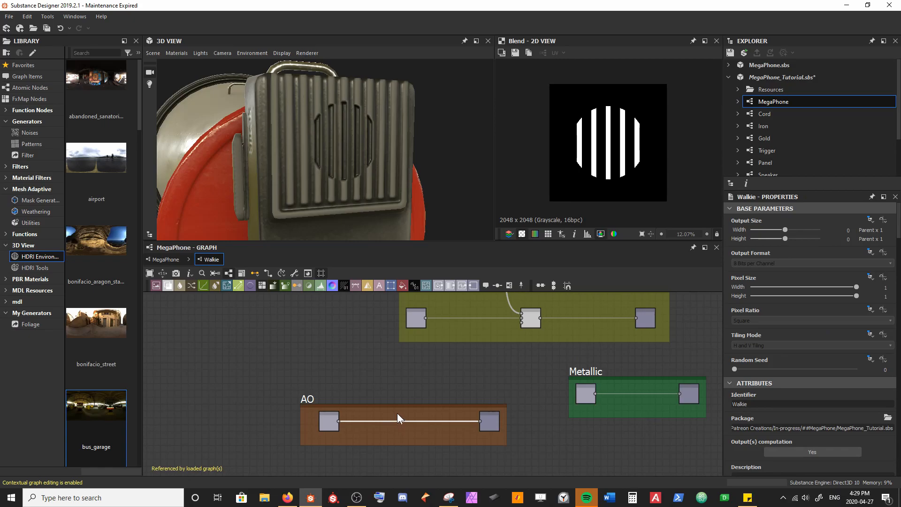
key("space")
type("bl")
key("Return")
Step: Feed the slot pattern's Transformation 2D output into the Foreground input of the AO frame's Blend
middle_click_drag(357, 334, 378, 449)
middle_click_drag(306, 332, 331, 349)
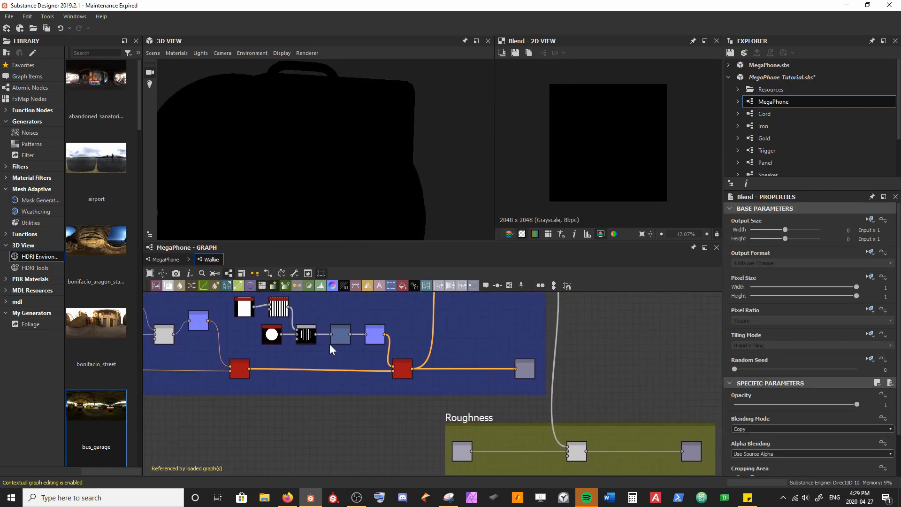
double_click(341, 342)
scroll(629, 168, "up", 5)
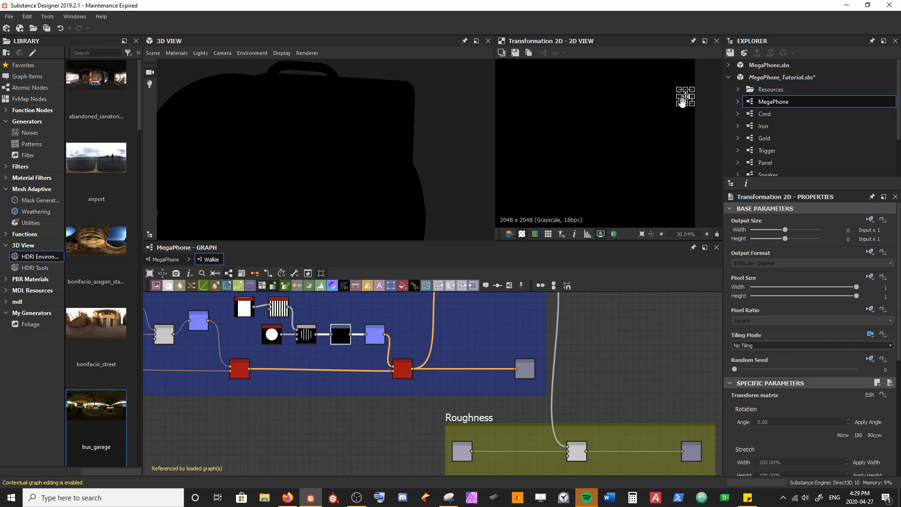
scroll(628, 166, "up", 3)
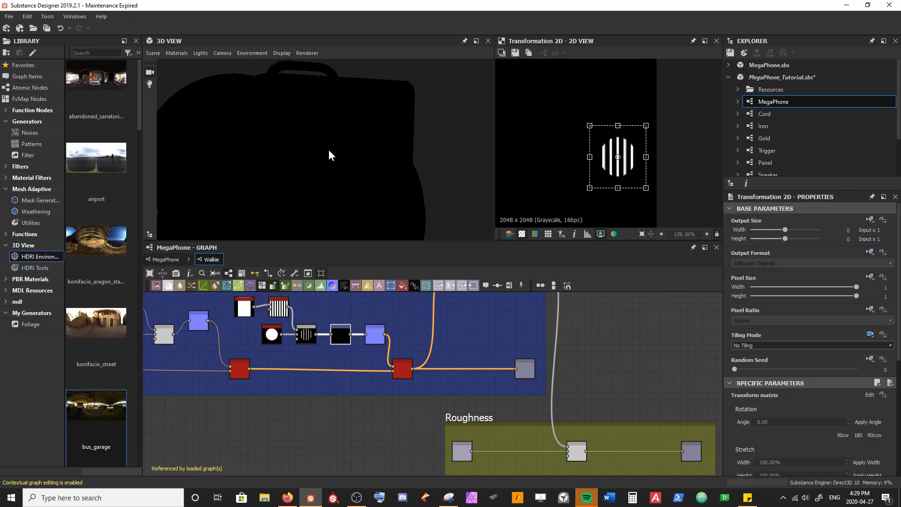
left_click(351, 334)
middle_click_drag(375, 461, 325, 304)
left_click(395, 394)
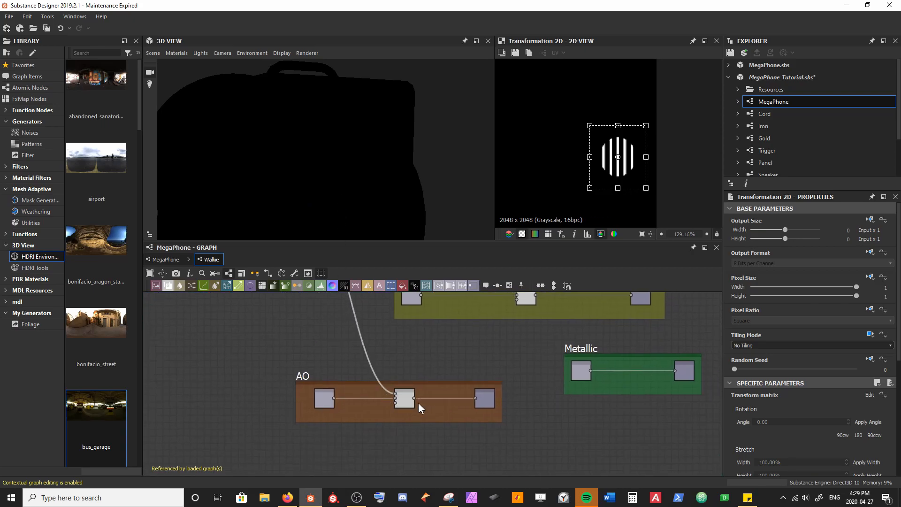
Step: Set the AO Blend's Blending Mode to Subtract, save the package and check the darkened slots in 3D
scroll(334, 139, "down", 5)
left_click_drag(349, 145, 333, 107)
left_click(407, 402)
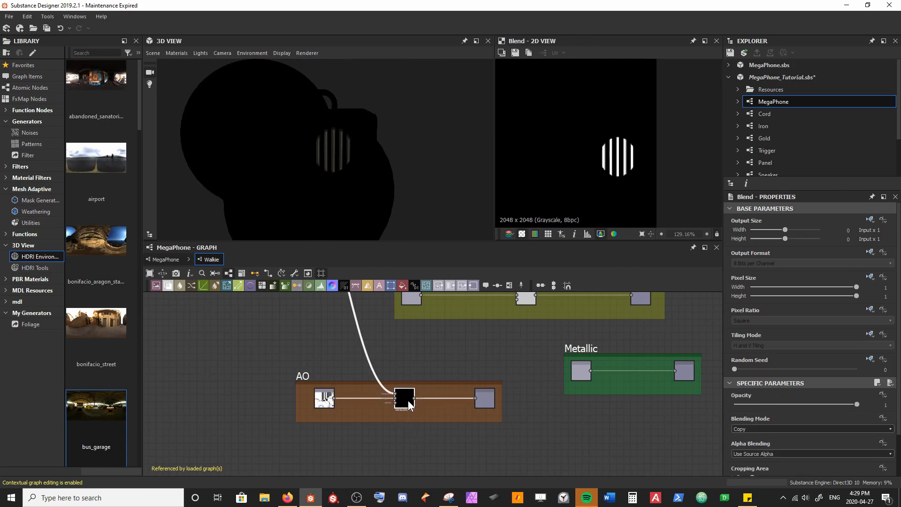
left_click(757, 429)
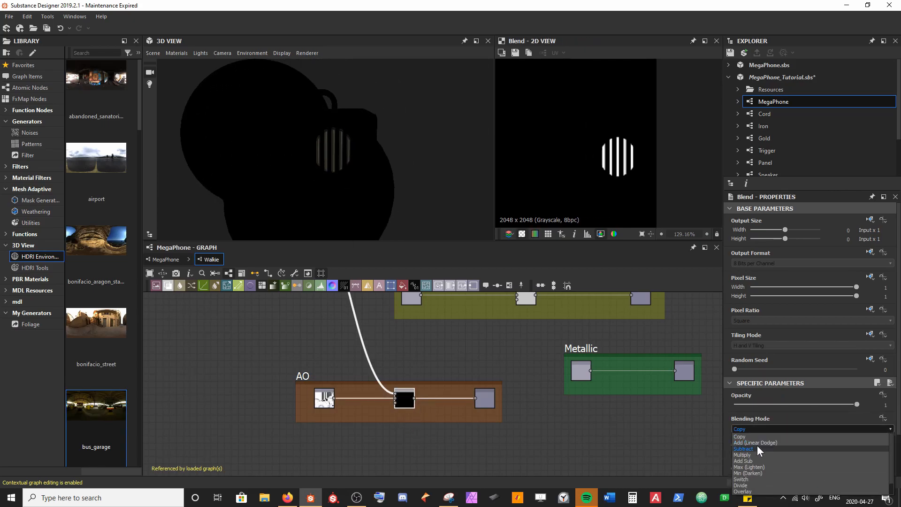
left_click(756, 446)
key("ctrl+s")
left_click_drag(369, 204, 374, 162)
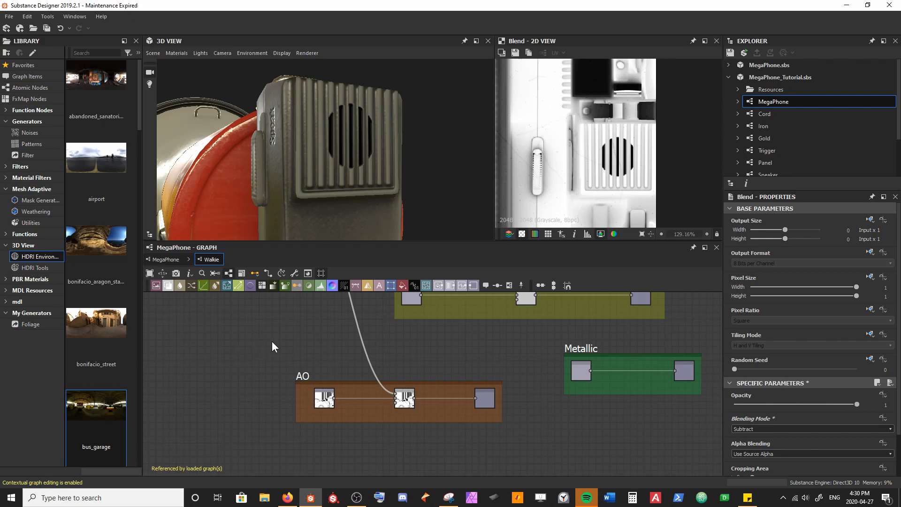
Step: Set the Scale of the slot pattern's Disc shape to 0.69, checking the grille in 3D
mouse_move(349, 147)
left_mouse_down()
mouse_move(317, 180)
mouse_move(337, 164)
mouse_move(339, 144)
mouse_move(373, 143)
mouse_move(337, 176)
mouse_move(355, 193)
mouse_move(364, 173)
mouse_move(345, 155)
left_mouse_up()
middle_click_drag(347, 321, 329, 420)
scroll(266, 408, "up", 3)
middle_click_drag(238, 395, 281, 402)
left_click(325, 377)
left_click(203, 384)
scroll(824, 408, "down", 3)
left_click_drag(814, 379, 824, 379)
scroll(356, 191, "up", 5)
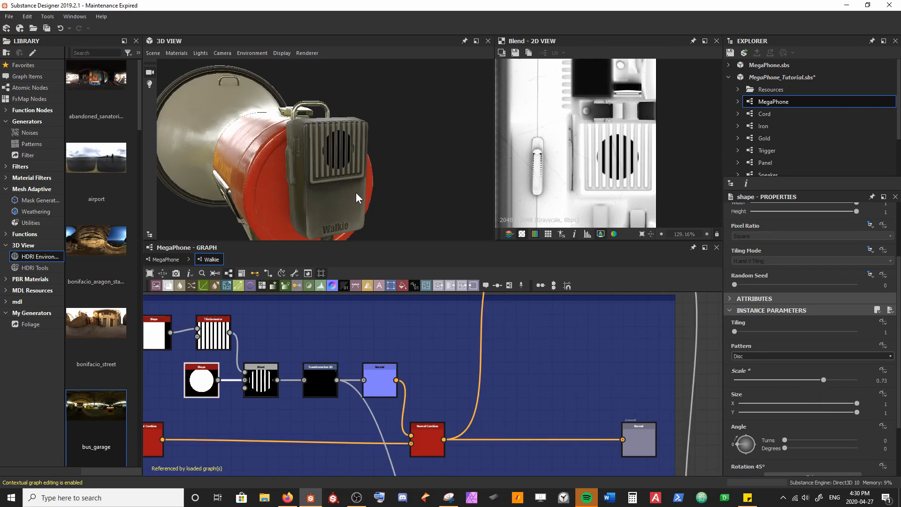
left_click_drag(355, 186, 336, 183)
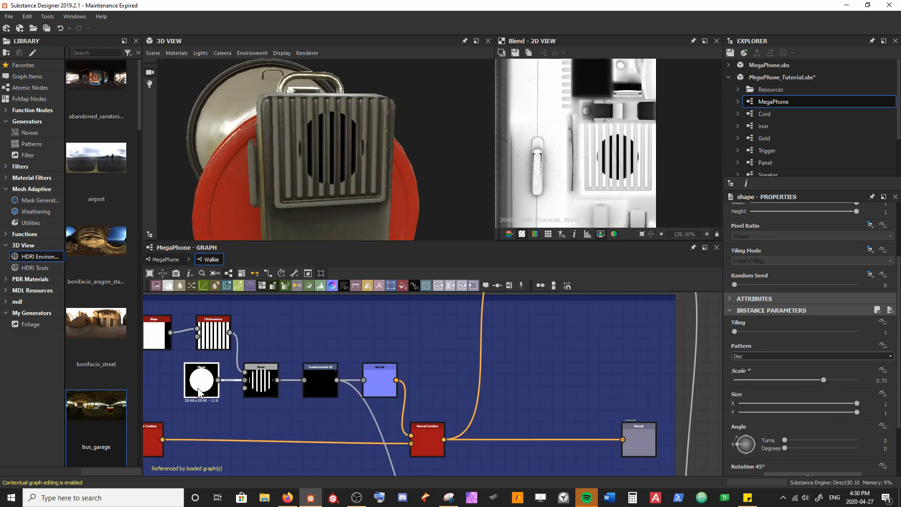
left_click_drag(823, 378, 819, 379)
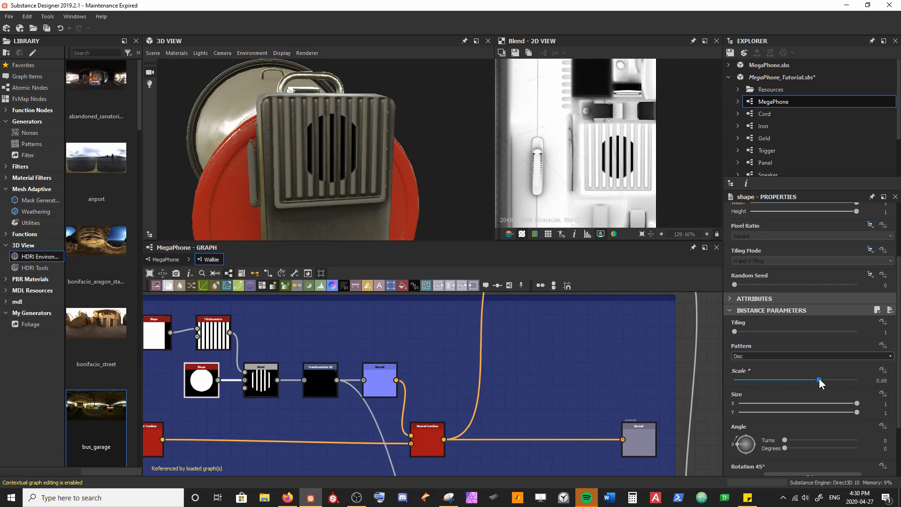
Step: Raise the slot pattern by setting its Transformation 2D Offset Y to 5.72, and save the package
left_click(319, 385)
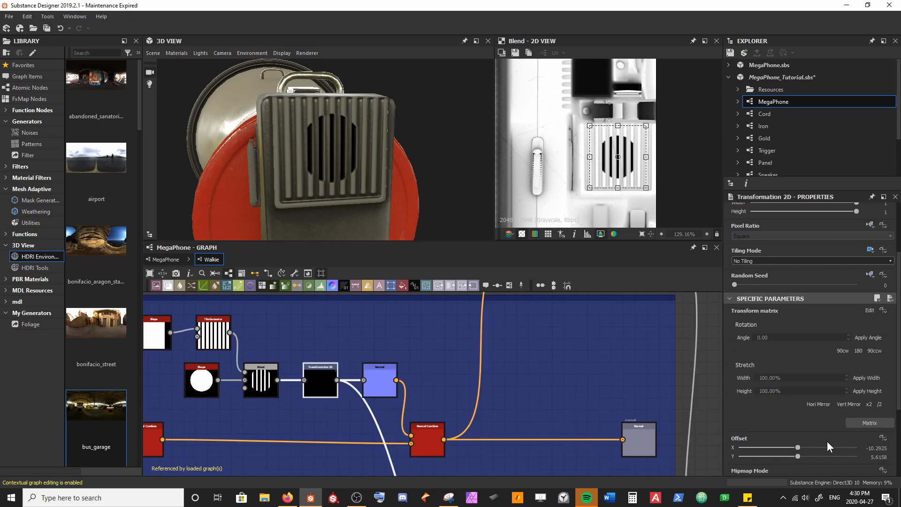
left_click_drag(798, 430, 798, 429)
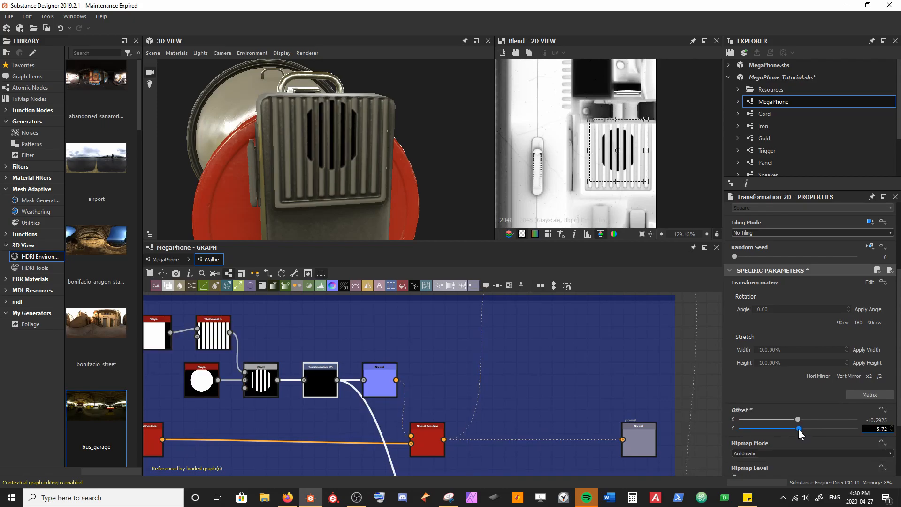
left_click_drag(371, 221, 346, 159)
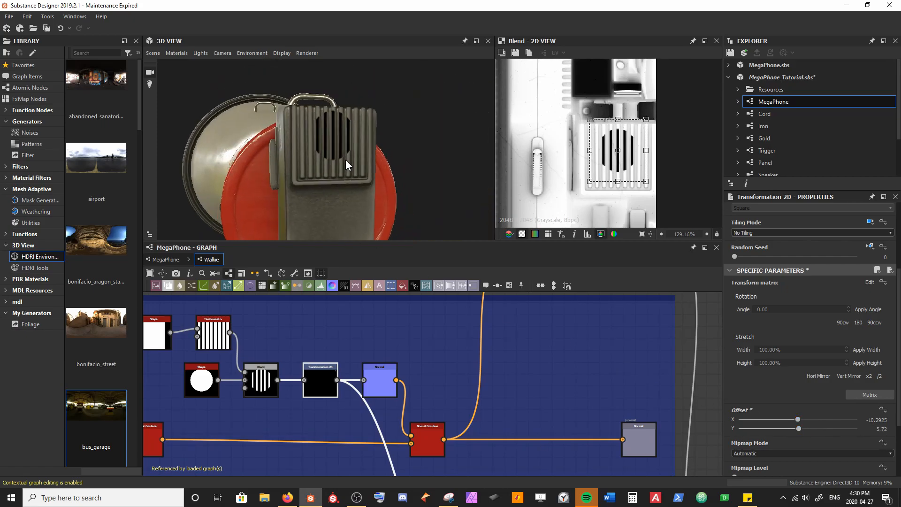
key("ctrl+s")
Step: Widen the Roughness frame on its input side and move the input node away from the existing Blend
left_click(528, 348)
scroll(528, 348, "down", 2)
scroll(528, 348, "down", 1)
middle_click_drag(481, 390, 291, 338)
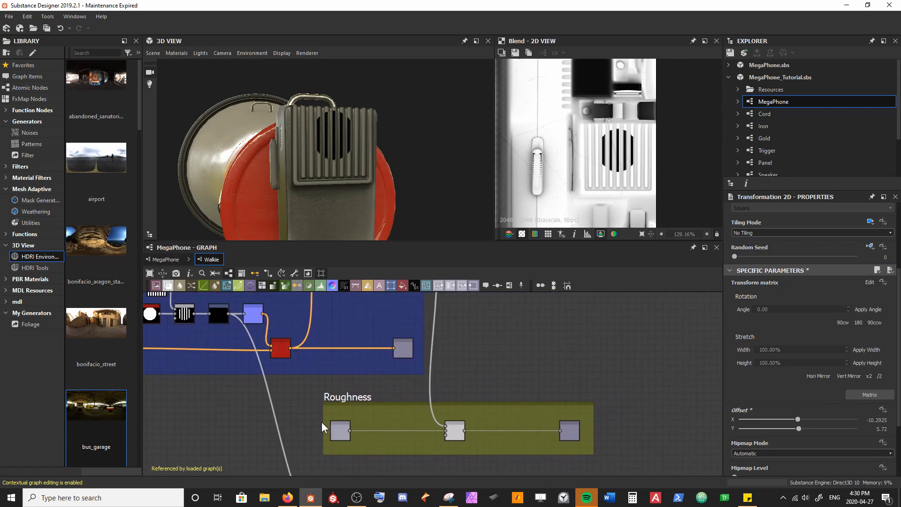
left_click_drag(323, 422, 223, 422)
scroll(332, 390, "down", 1)
middle_click_drag(332, 390, 343, 413)
scroll(336, 418, "up", 1)
left_click_drag(331, 450, 245, 449)
Step: Insert a Blend after the Roughness input node and feed the slot pattern's Transformation 2D output into its Foreground
left_click(334, 446)
key("space")
type("bl")
key("Return")
left_click(219, 333)
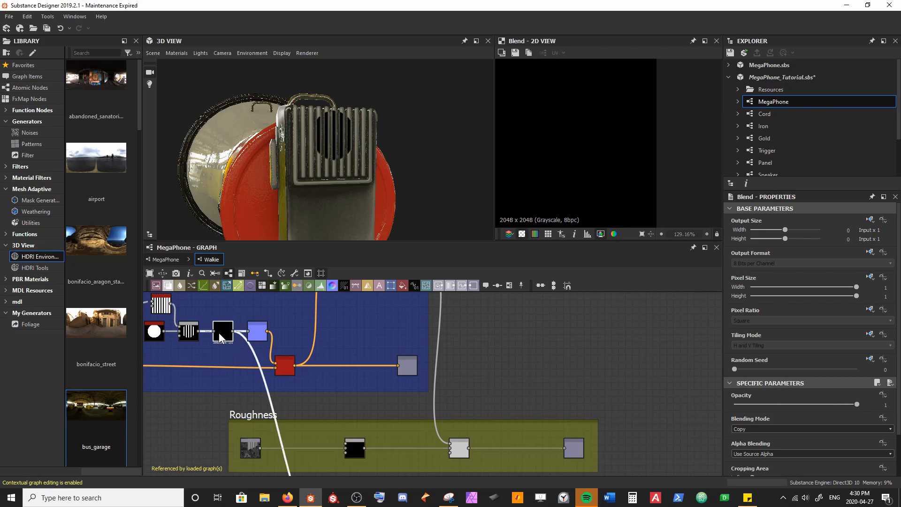
double_click(219, 336)
left_click_drag(234, 331, 349, 446)
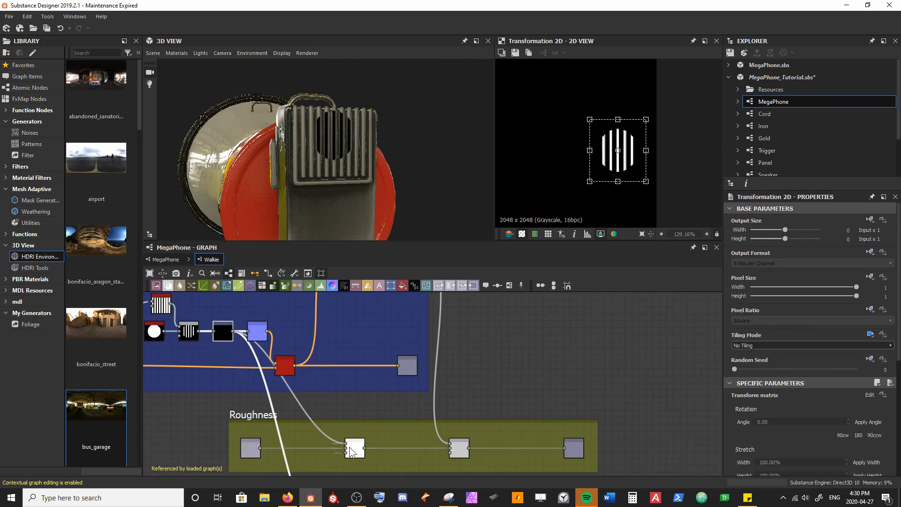
Step: Try Subtract as the new Roughness Blend's Blending Mode, save the package and inspect the slots in 3D
left_click(353, 453)
left_click(784, 429)
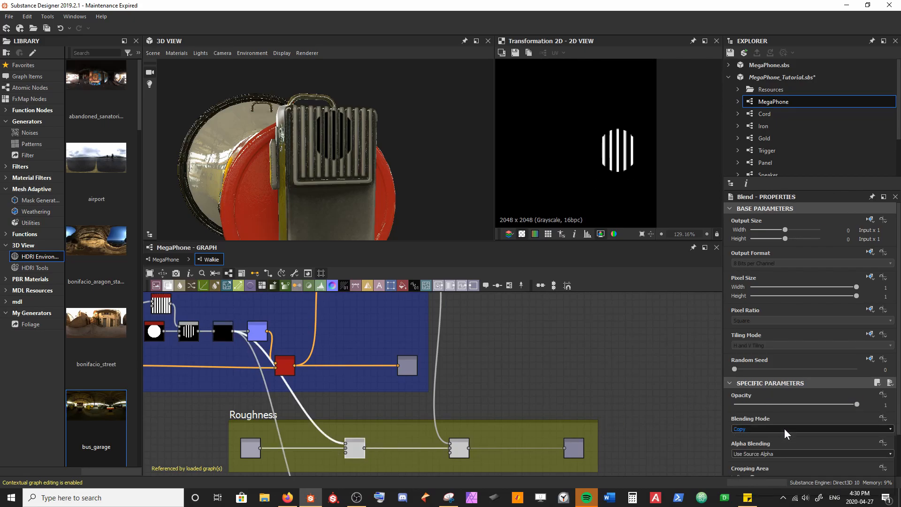
left_click(769, 447)
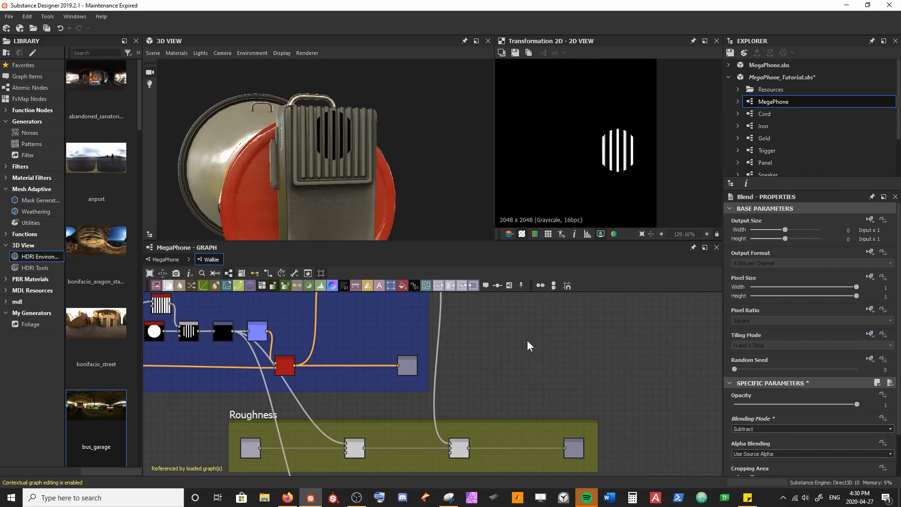
key("ctrl+s")
scroll(370, 117, "up", 5)
mouse_move(369, 181)
left_mouse_down()
mouse_move(378, 180)
mouse_move(339, 181)
mouse_move(406, 191)
mouse_move(373, 190)
left_mouse_up()
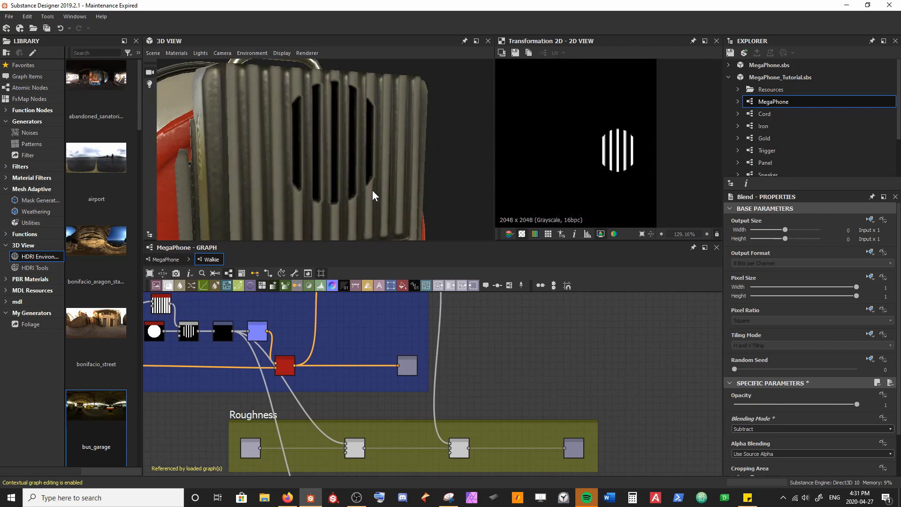
Step: Preview the new Roughness Blend in 2D and set its Blending Mode to Screen
double_click(357, 448)
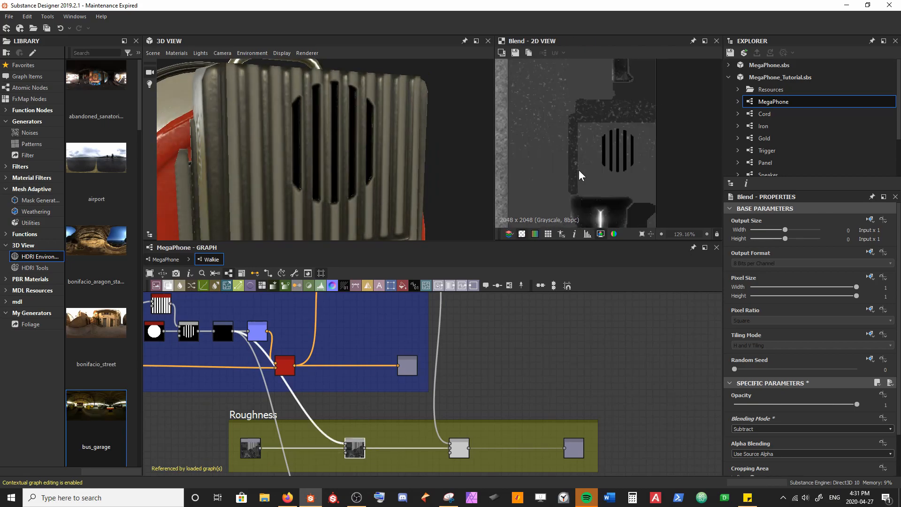
left_click(769, 429)
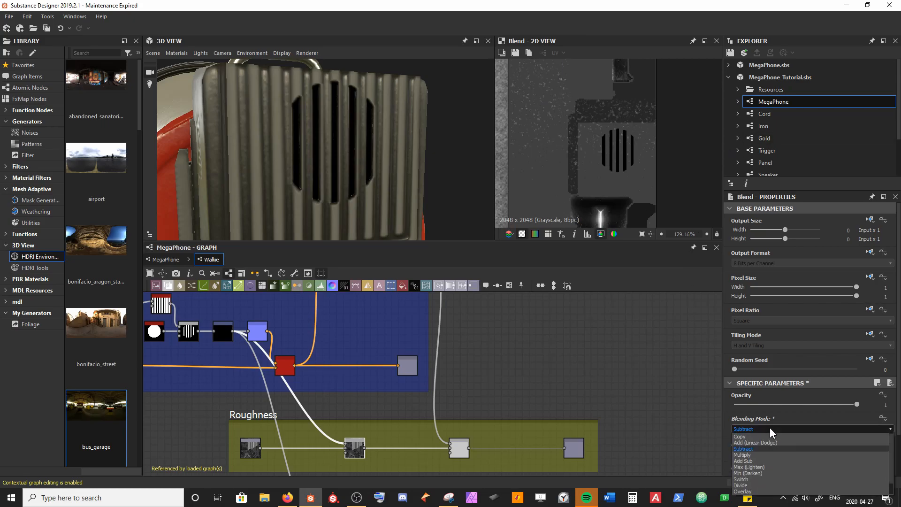
left_click(762, 485)
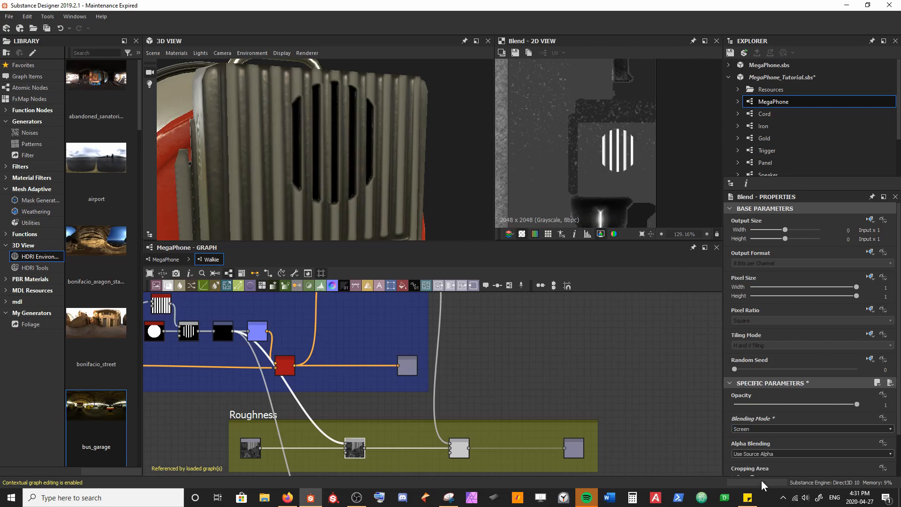
left_click_drag(387, 137, 359, 178)
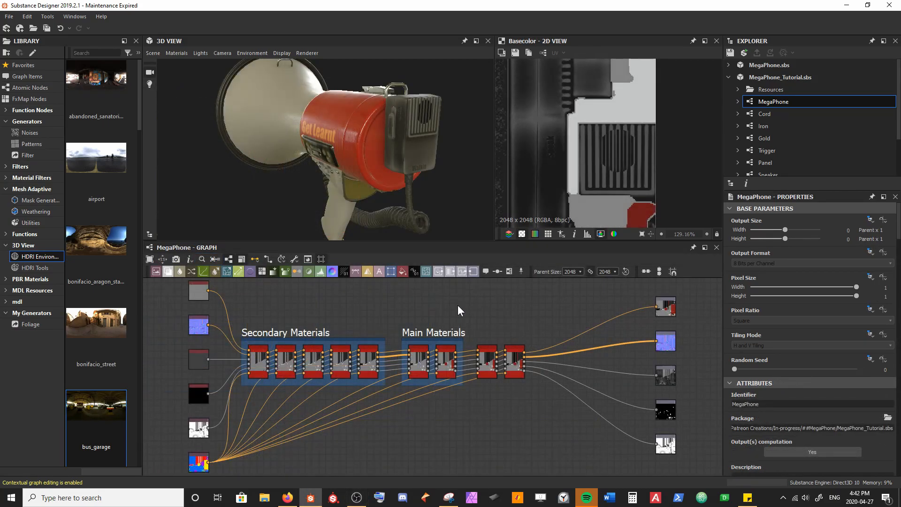
Step: Create a new Substance graph named Mic in the MegaPhone_Tutorial.sbs package
left_click_drag(224, 162, 314, 103)
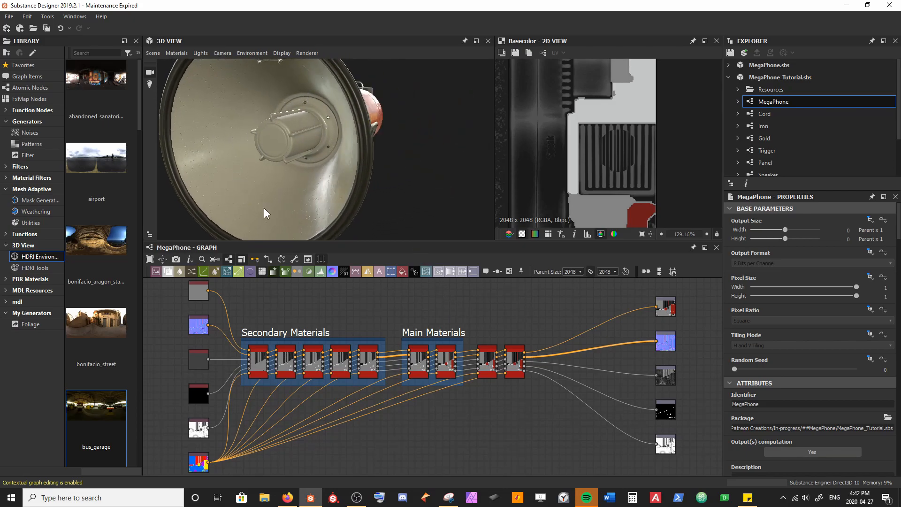
middle_click_drag(522, 320, 461, 327)
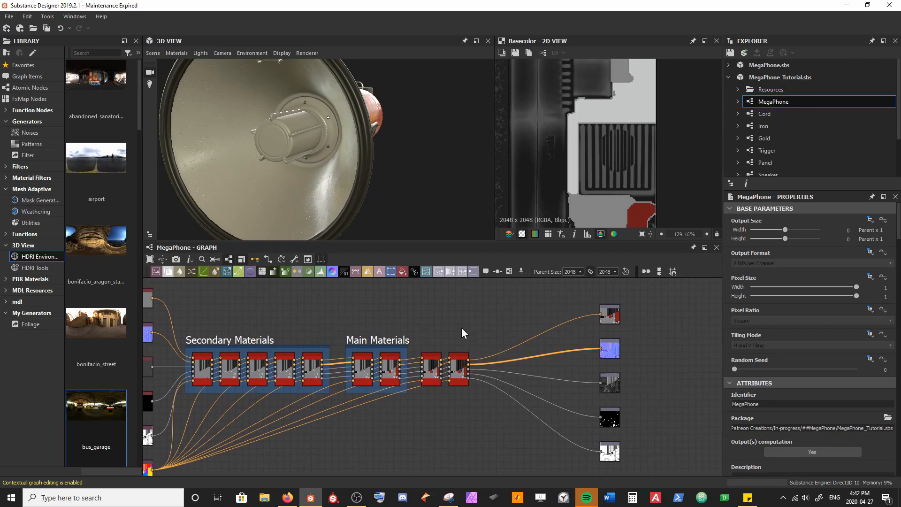
right_click(773, 80)
mouse_move(773, 91)
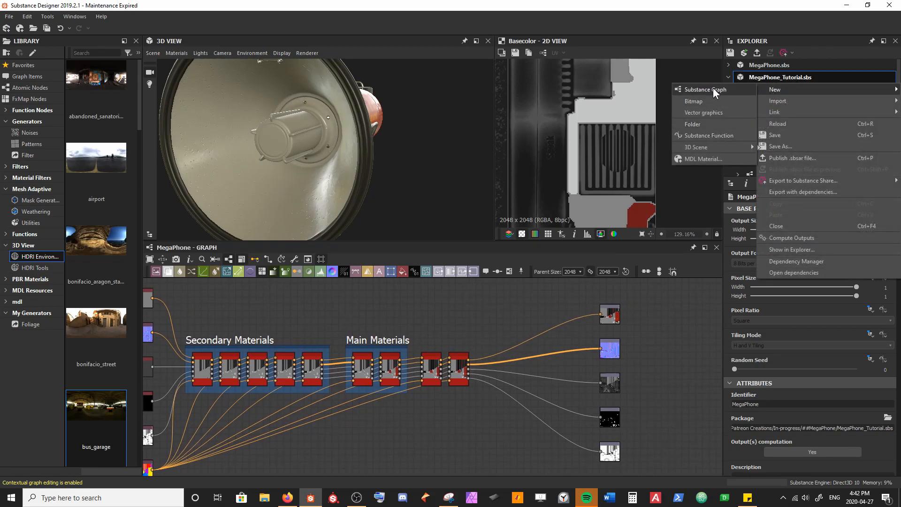
left_click(711, 89)
type("Mic")
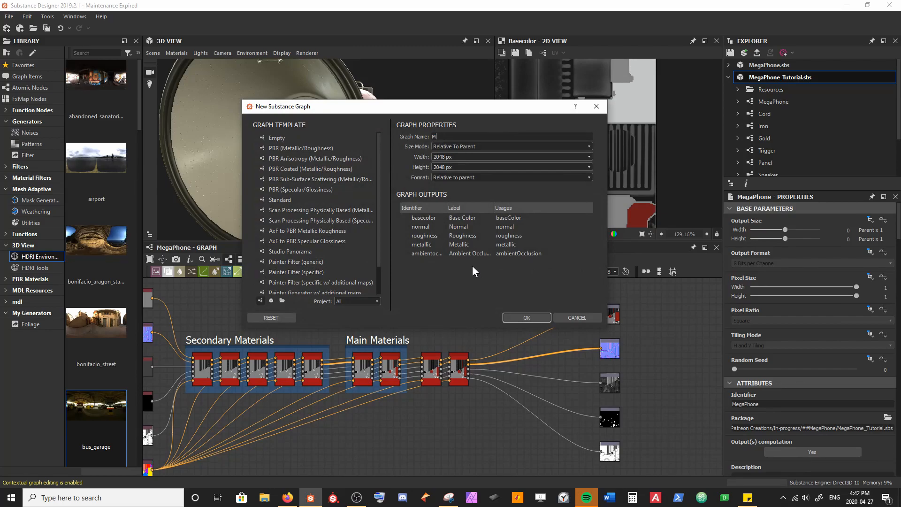
key("Return")
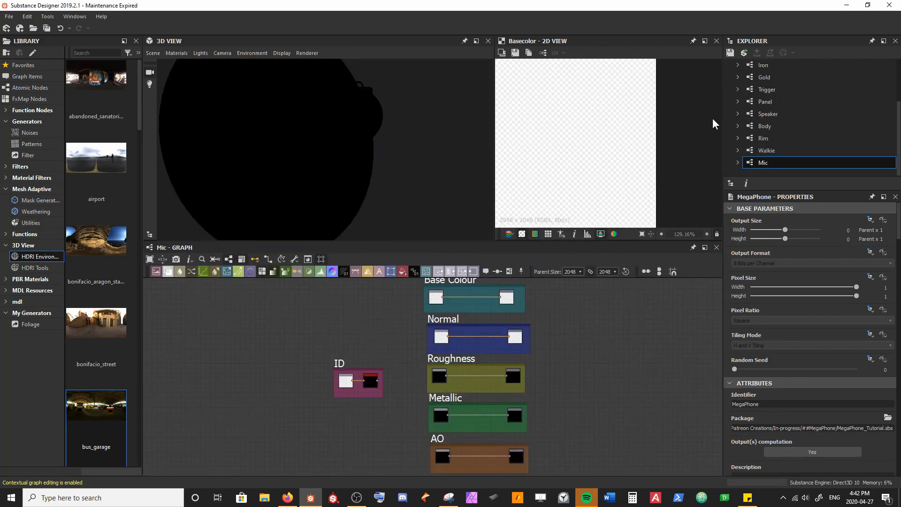
Step: Open the MegaPhone graph and add the Mic graph as a node after Walkie
scroll(763, 94, "up", 3)
double_click(773, 101)
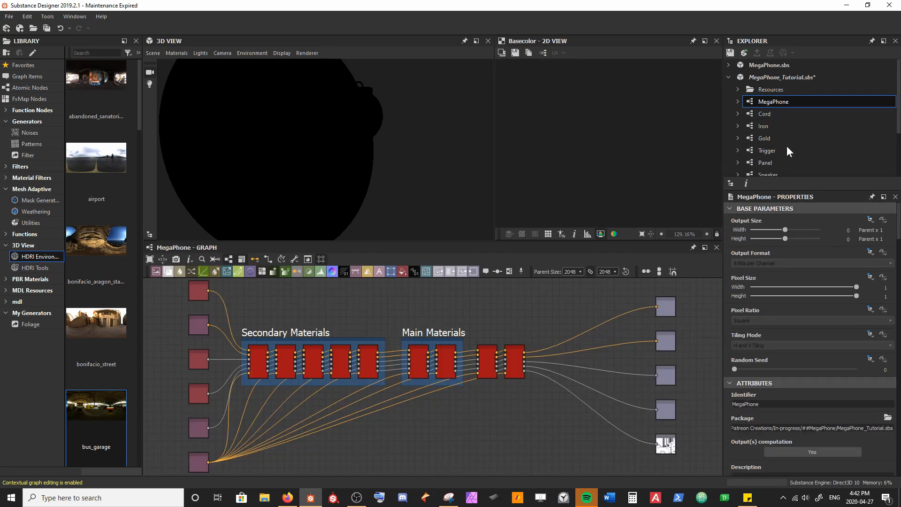
scroll(786, 147, "down", 3)
left_click_drag(774, 162, 597, 297)
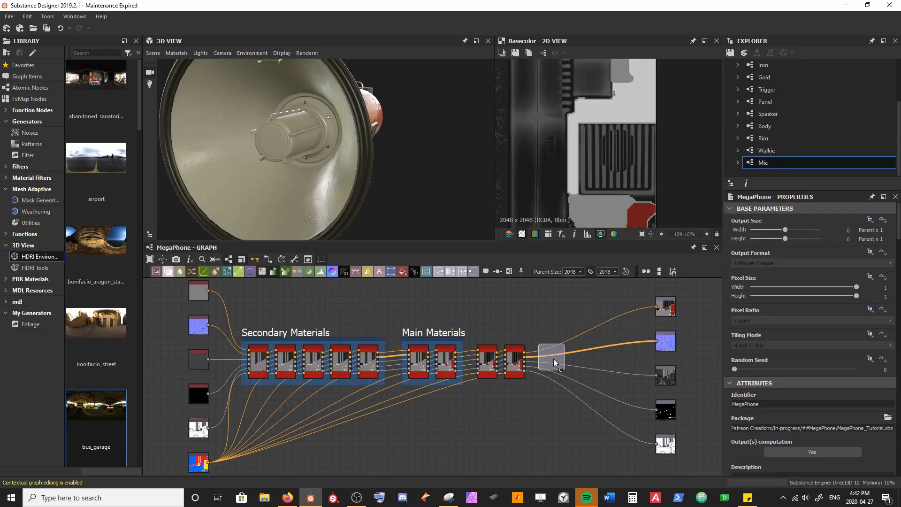
left_click_drag(554, 357, 551, 360)
Step: Wire the Mic node between Walkie and the output nodes, and align it beside Walkie
scroll(571, 368, "up", 4)
middle_click_drag(571, 373, 418, 415)
key("2")
left_click_drag(309, 375, 553, 305)
scroll(439, 362, "down", 3)
key("1")
middle_click_drag(350, 395, 436, 382)
scroll(446, 381, "up", 3)
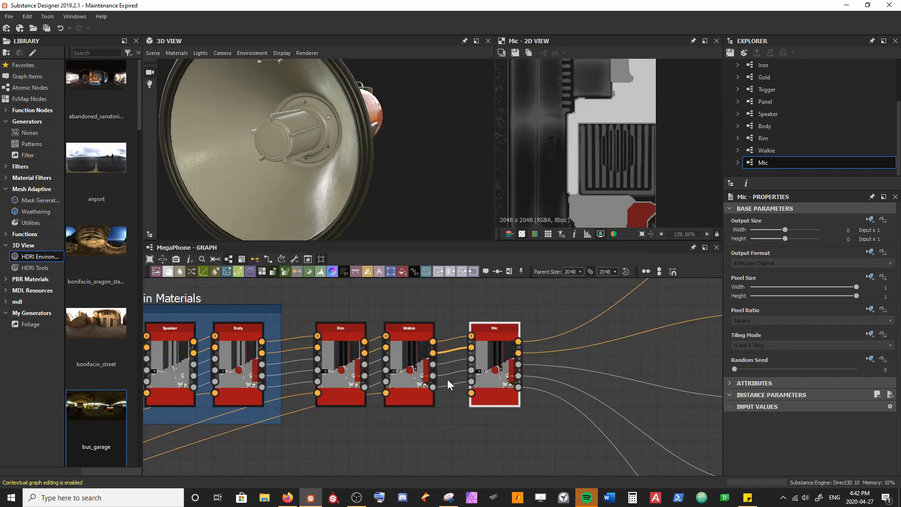
left_click_drag(490, 370, 481, 368)
Step: Open the Mic node's graph and move the ID and Base Colour frames up, away from Normal
double_click(479, 359)
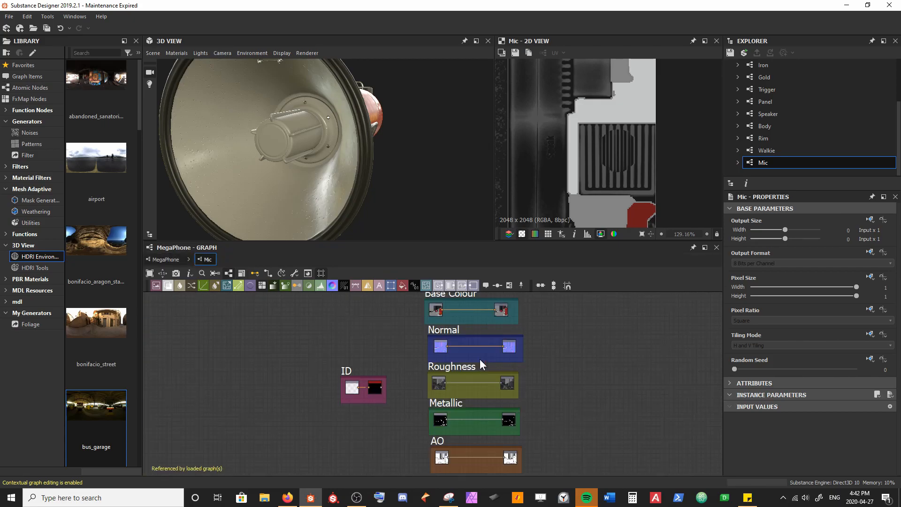
left_click_drag(346, 372, 282, 369)
middle_click_drag(388, 332, 360, 370)
left_click_drag(255, 405, 280, 335)
left_click(397, 336, "shift")
left_click_drag(399, 334, 403, 306)
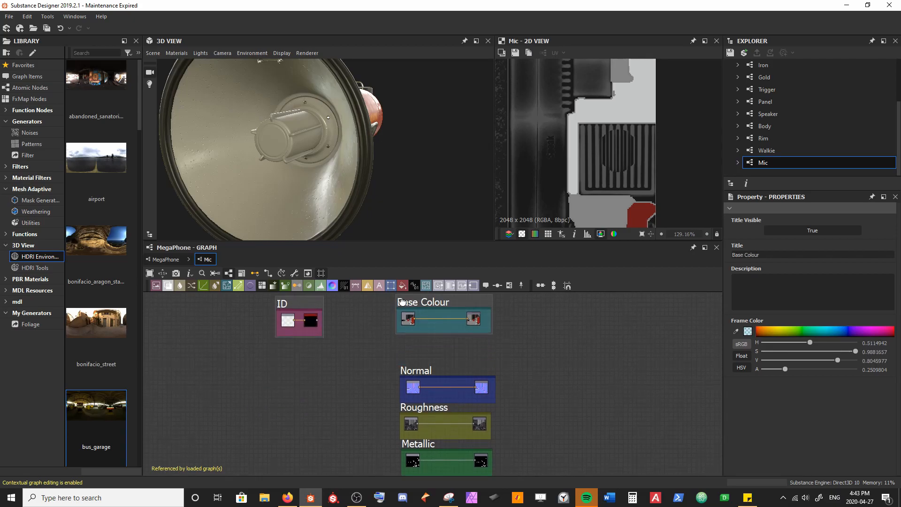
scroll(377, 408, "up", 3)
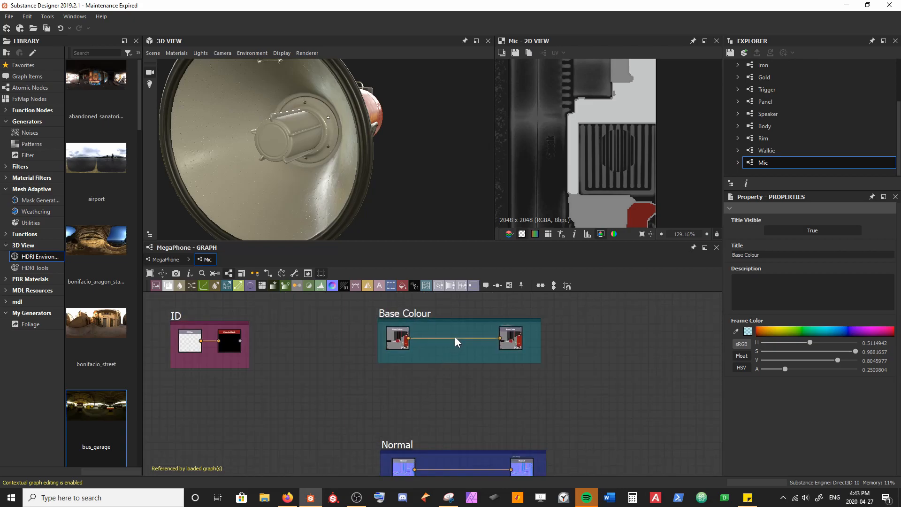
Step: Enlarge the Base Colour frame, insert a Blend between its nodes and connect the ID frame's mask to the Blend's Opacity
left_click_drag(461, 362, 466, 389)
left_click_drag(394, 358, 515, 361)
left_click(464, 360)
key("space")
type("blend")
key("Return")
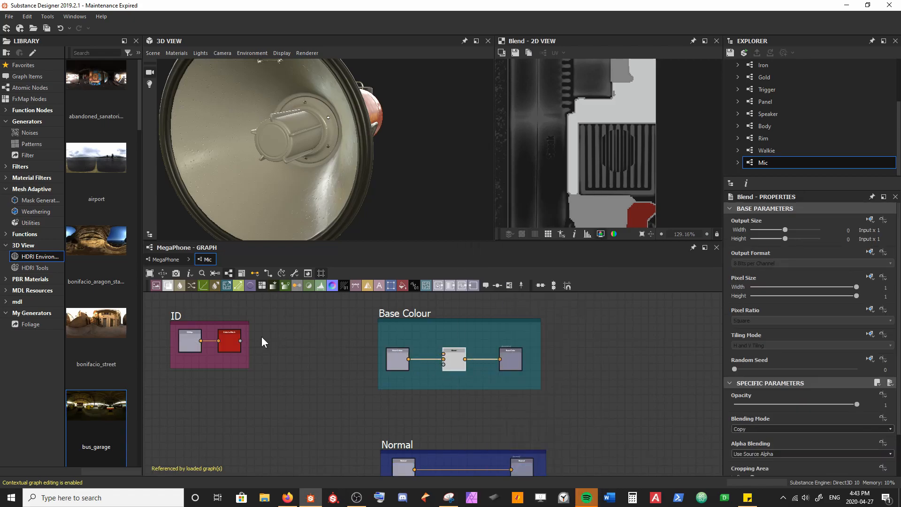
left_click_drag(240, 341, 443, 364)
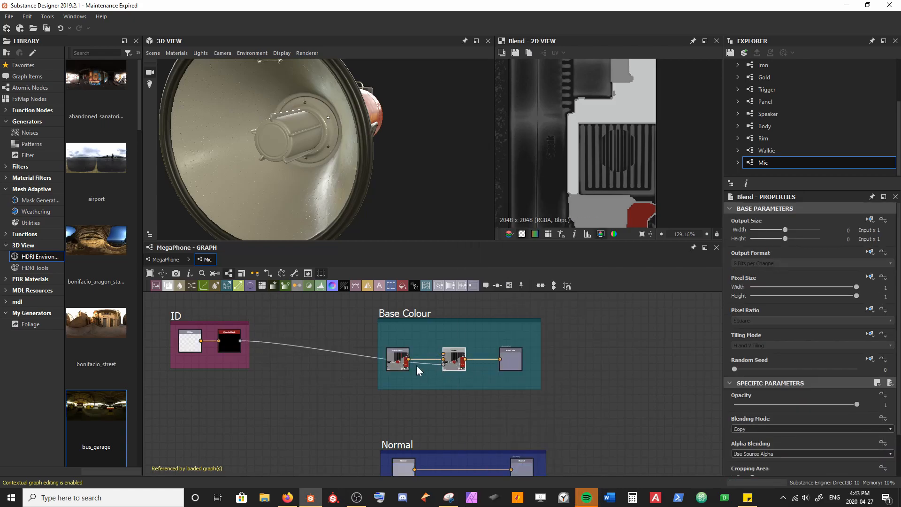
middle_click_drag(236, 340, 261, 368)
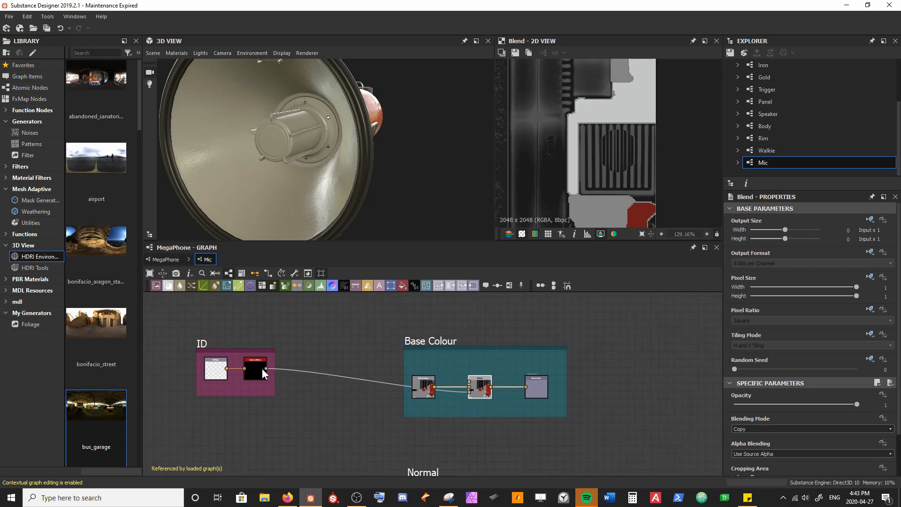
right_click(357, 330)
left_click(407, 154)
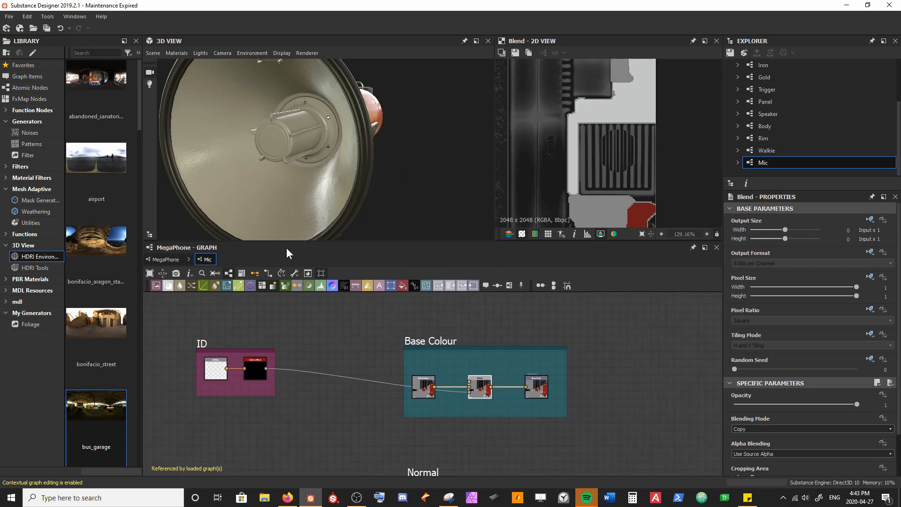
right_click(328, 337)
left_click(378, 174)
Step: Preview the Mic graph's ID_map input, return to the MegaPhone graph and connect the ID map to the Mic node
double_click(215, 376)
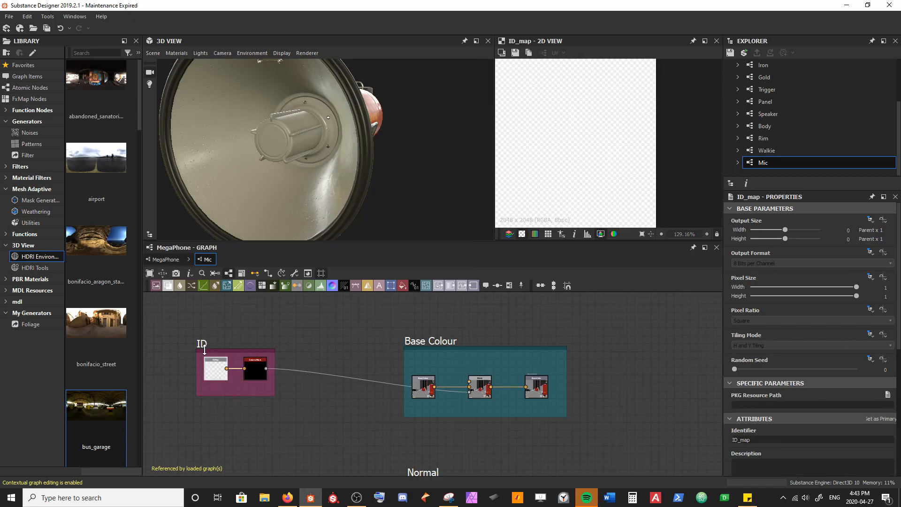
left_click(170, 260)
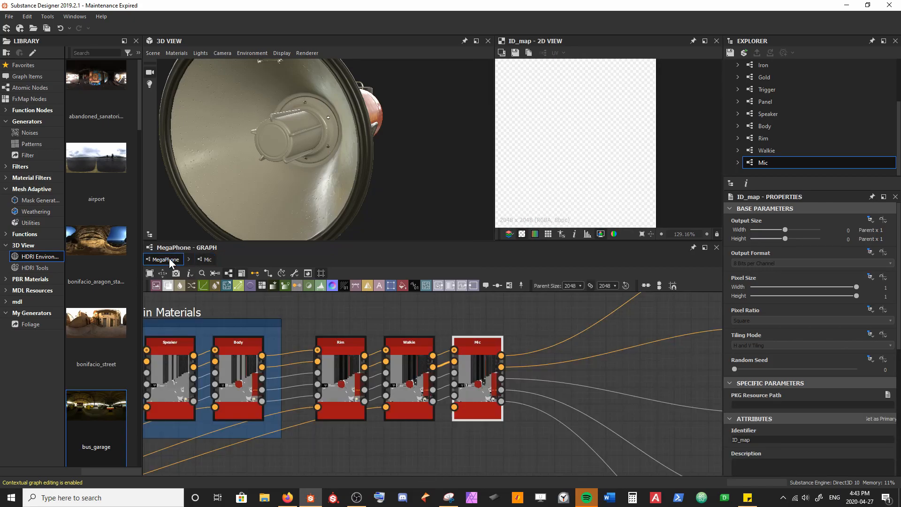
scroll(325, 408, "down", 4)
middle_click_drag(229, 463, 324, 402)
middle_click_drag(226, 417, 361, 388)
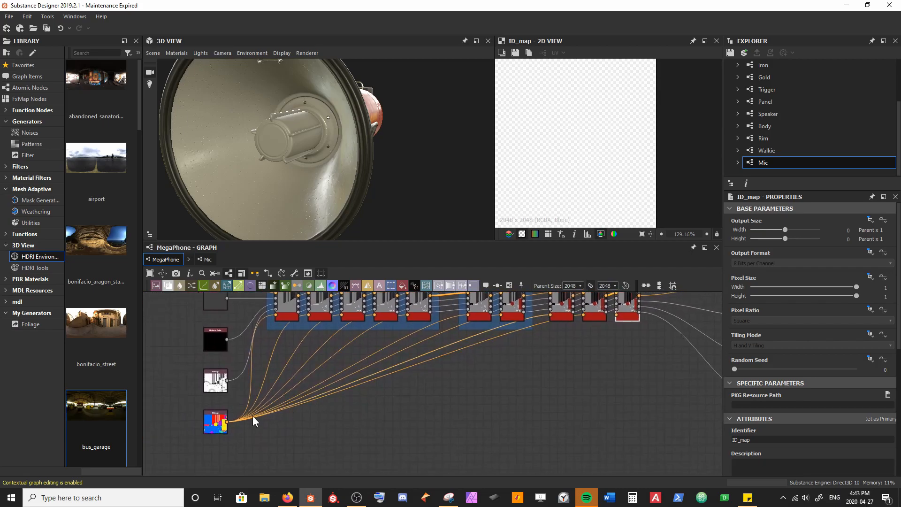
left_click(227, 422)
middle_click_drag(560, 344, 358, 432)
scroll(358, 433, "up", 3)
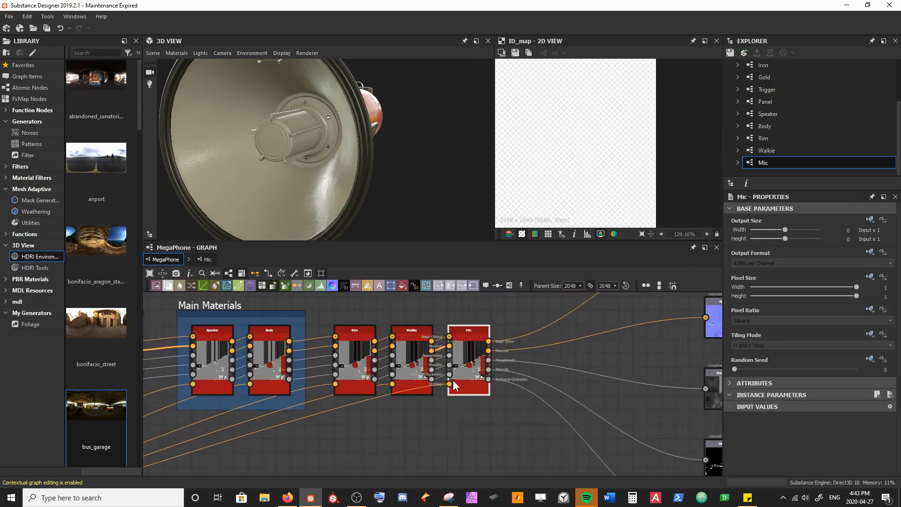
left_click(457, 381)
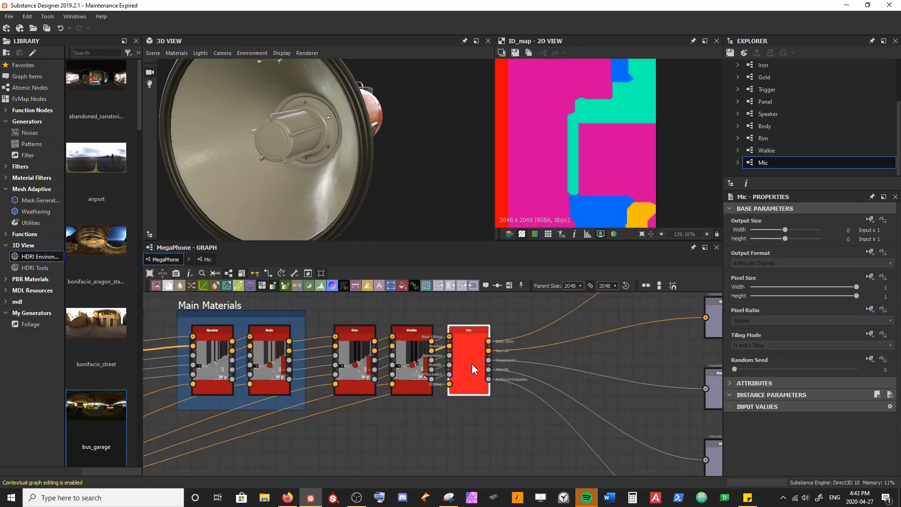
Step: In the Mic graph, set the Color to Mask node's colour to the ID map's purple by sampling it
left_click(214, 260)
middle_click_drag(251, 376, 200, 398)
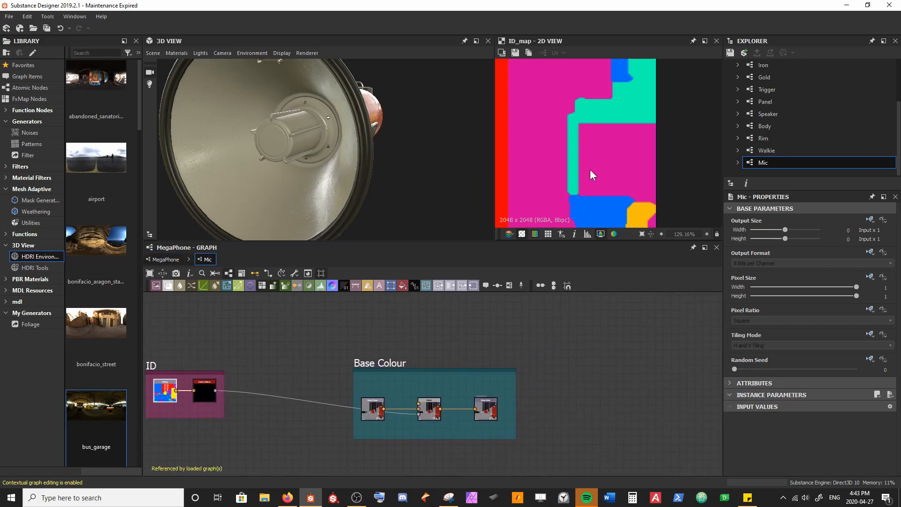
scroll(590, 169, "down", 10)
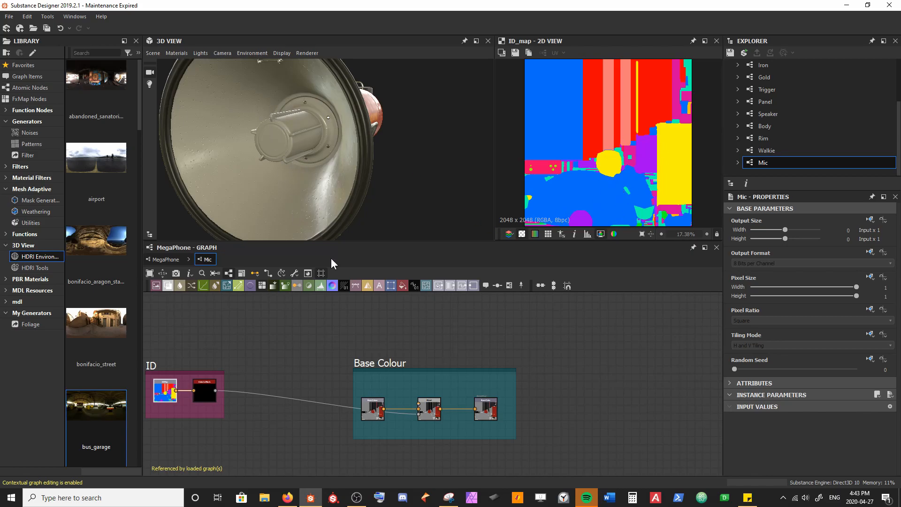
left_click(203, 394)
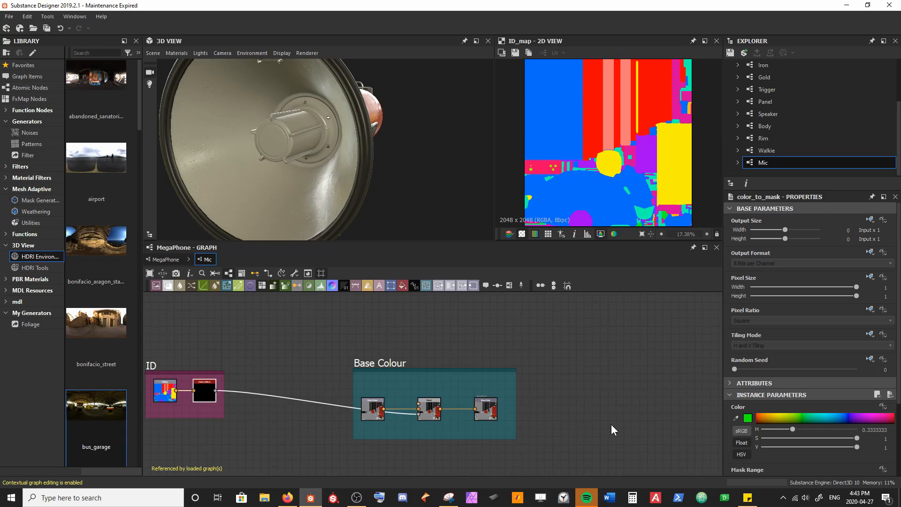
left_click(736, 419)
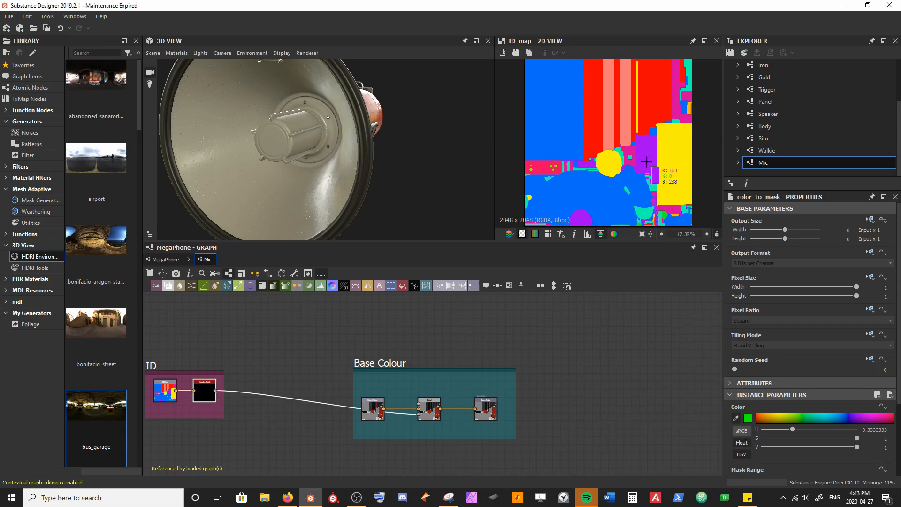
left_click(580, 220)
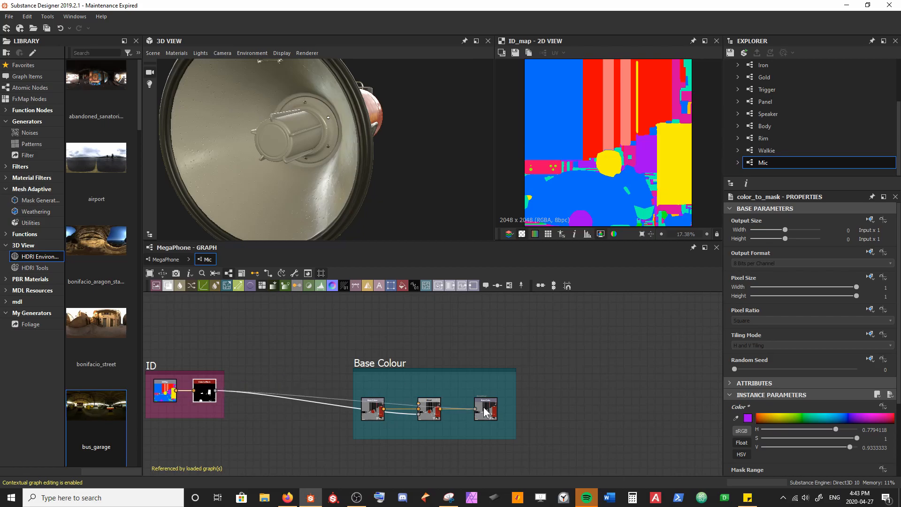
Step: Add a Uniform Color node to Base Colour, connect it to the Blend's Foreground and lower the other nodes to make room
left_click_drag(400, 135, 384, 140)
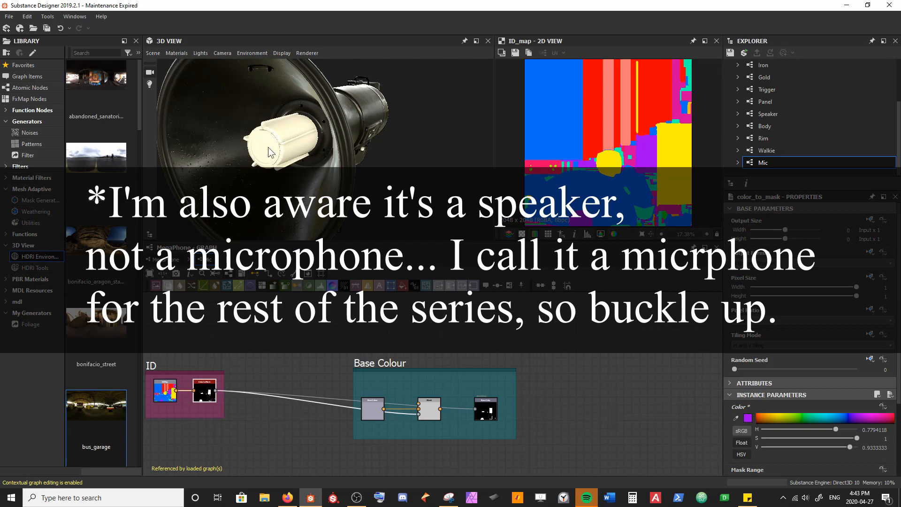
left_click_drag(477, 407, 476, 408)
left_click_drag(389, 323, 448, 394)
scroll(390, 412, "up", 5)
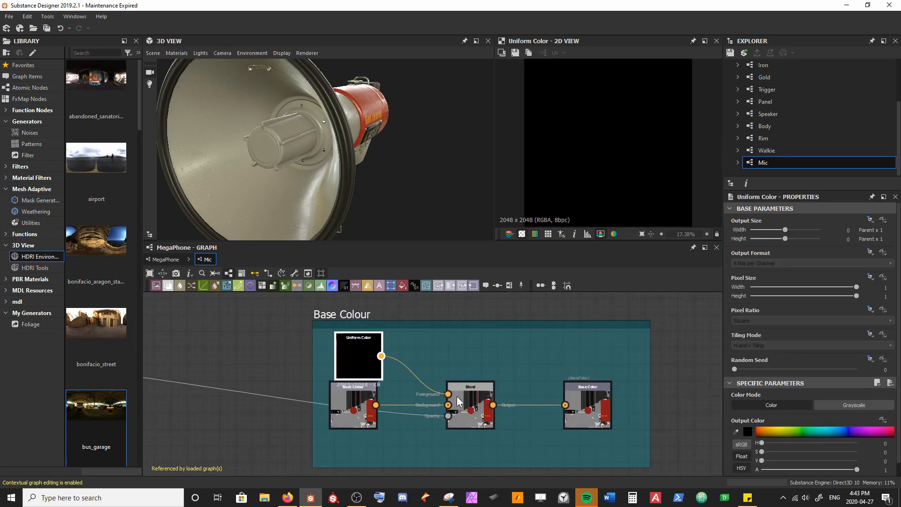
left_click_drag(368, 442, 587, 421)
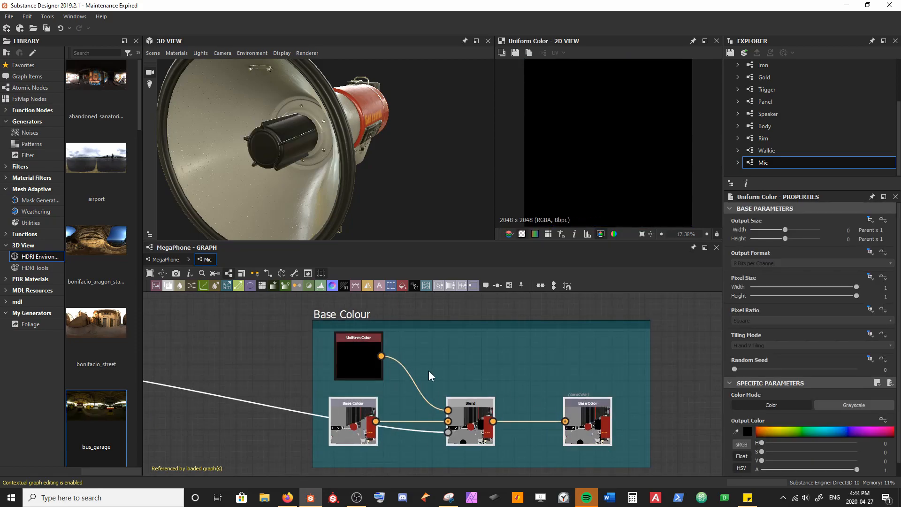
left_click_drag(368, 374, 368, 384)
left_click_drag(459, 362, 401, 361)
Step: Set the Uniform Color node's output size to an absolute 16 x 16 px
left_click(301, 357)
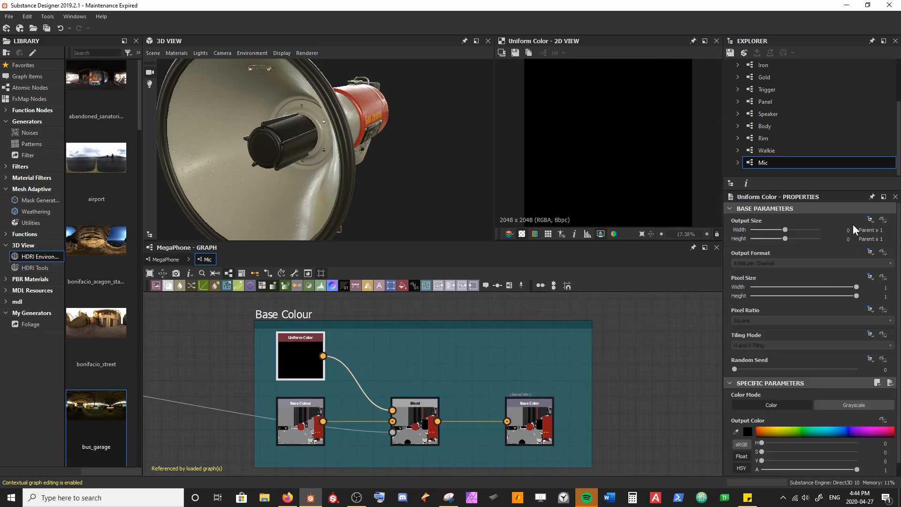
left_click_drag(785, 230, 812, 232)
left_click(796, 230)
left_click(796, 238)
left_click(594, 397)
middle_click_drag(595, 398, 517, 377)
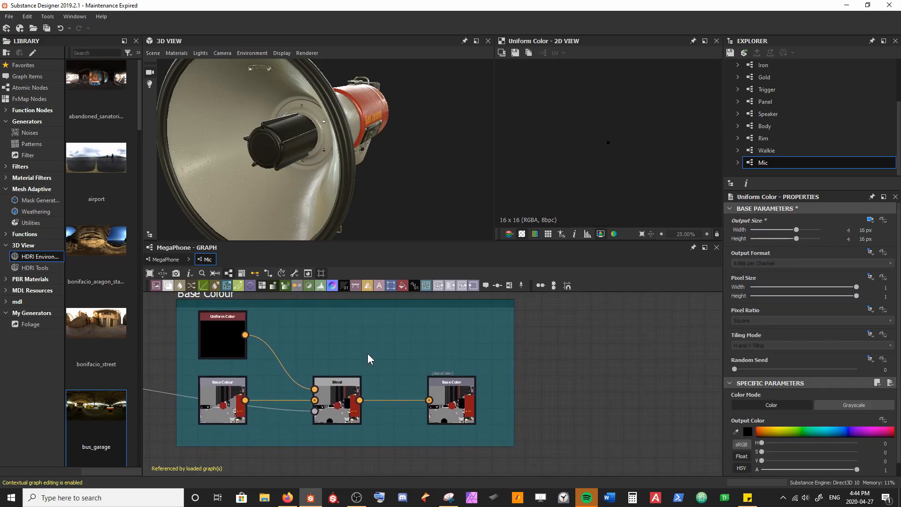
Step: Change the Uniform Color's output colour to dark grey #1b1b1b
left_click(222, 343)
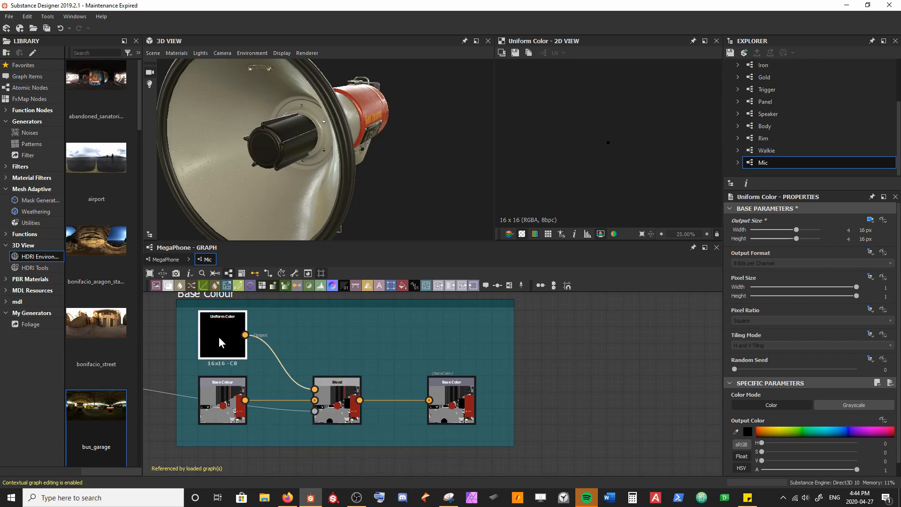
left_click(748, 431)
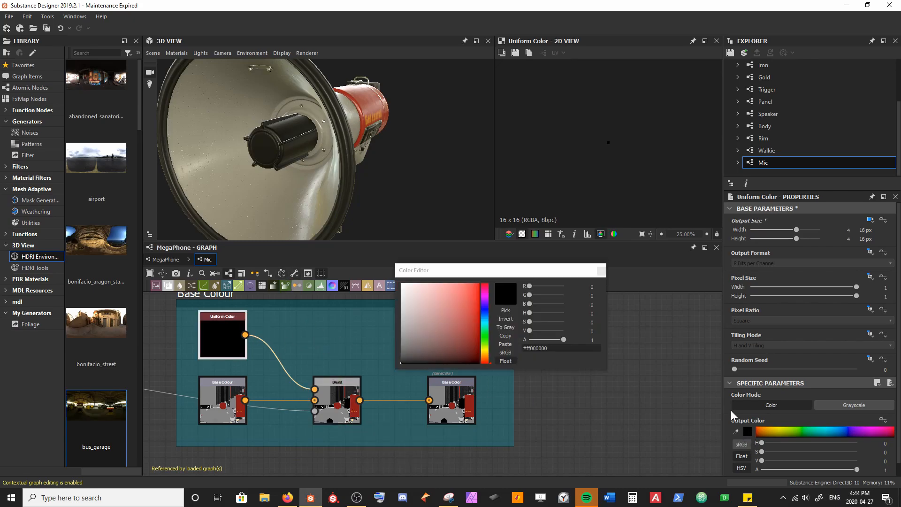
left_click_drag(403, 357, 396, 355)
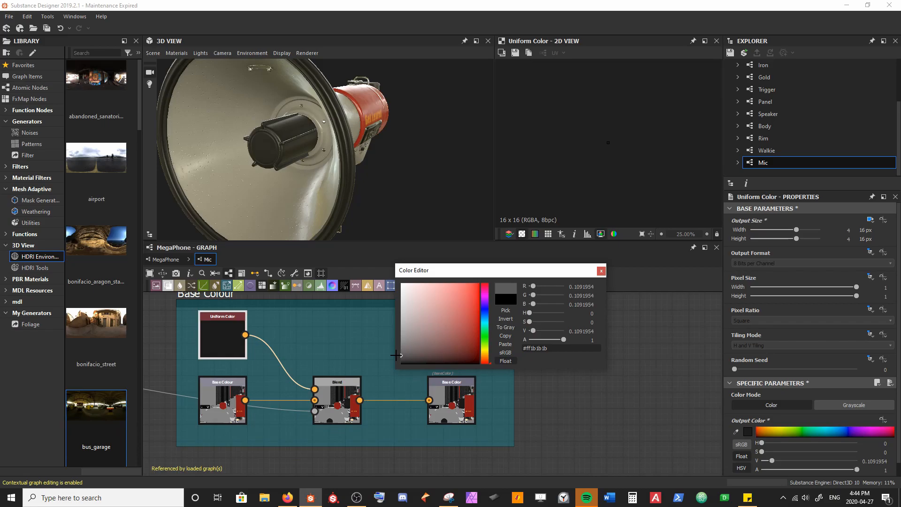
left_click(650, 358)
left_click(601, 271)
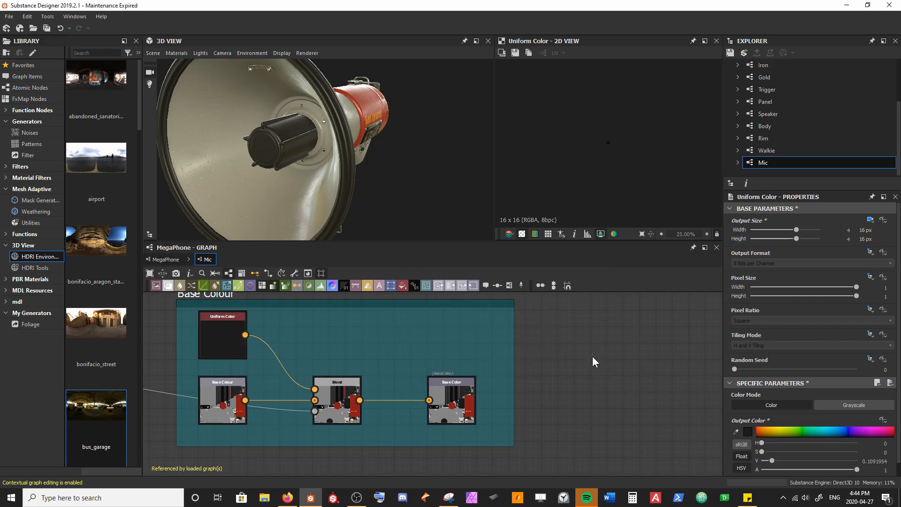
Step: Move the Normal frame out beneath the ID frame, then widen and heighten it to make room for more nodes
left_click_drag(279, 140, 331, 149)
scroll(299, 388, "down", 5)
middle_click_drag(260, 402, 334, 320)
middle_click_drag(271, 316, 297, 356)
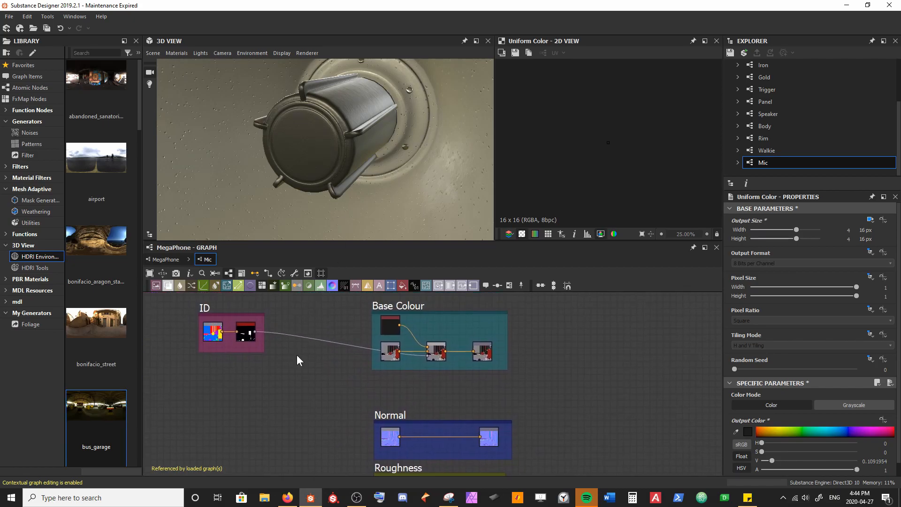
left_click(206, 307)
scroll(375, 399, "up", 2)
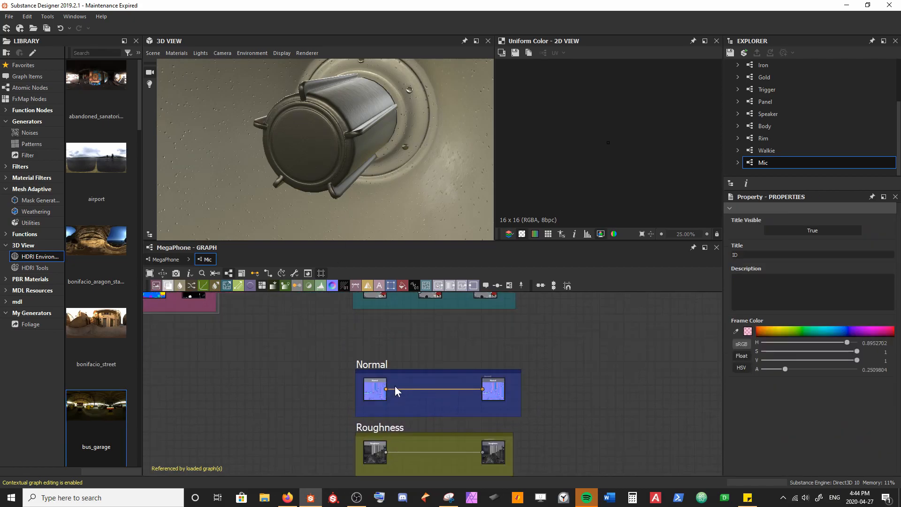
left_click_drag(384, 362, 214, 347)
left_click_drag(347, 386, 564, 381)
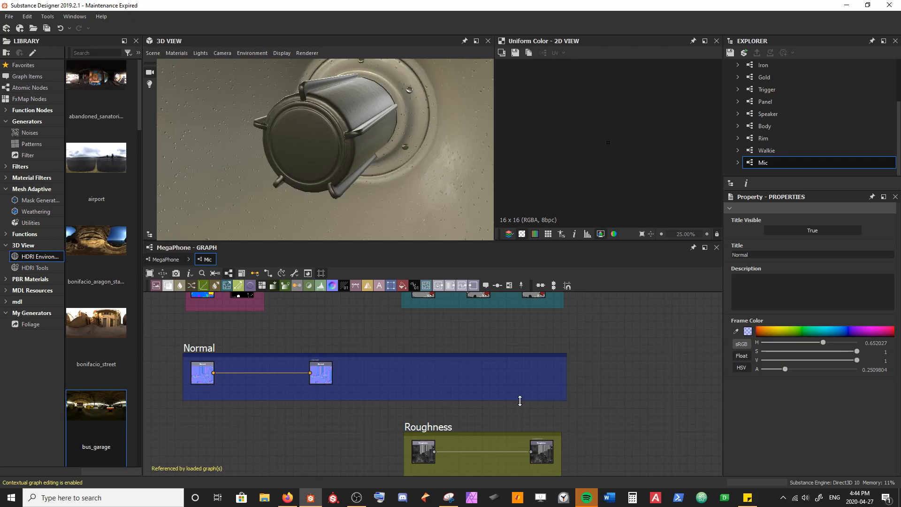
middle_click_drag(440, 369, 451, 330)
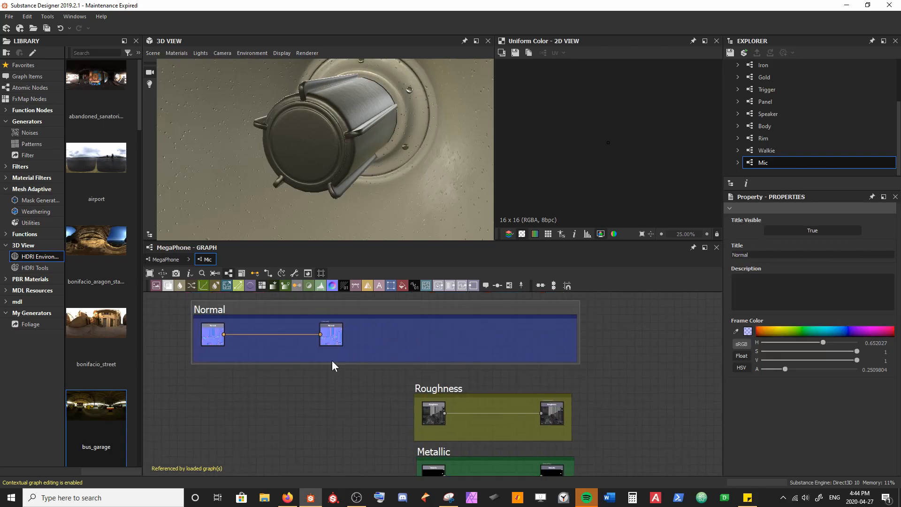
left_click_drag(334, 363, 334, 397)
middle_click_drag(334, 389, 332, 427)
left_click_drag(212, 349, 217, 334)
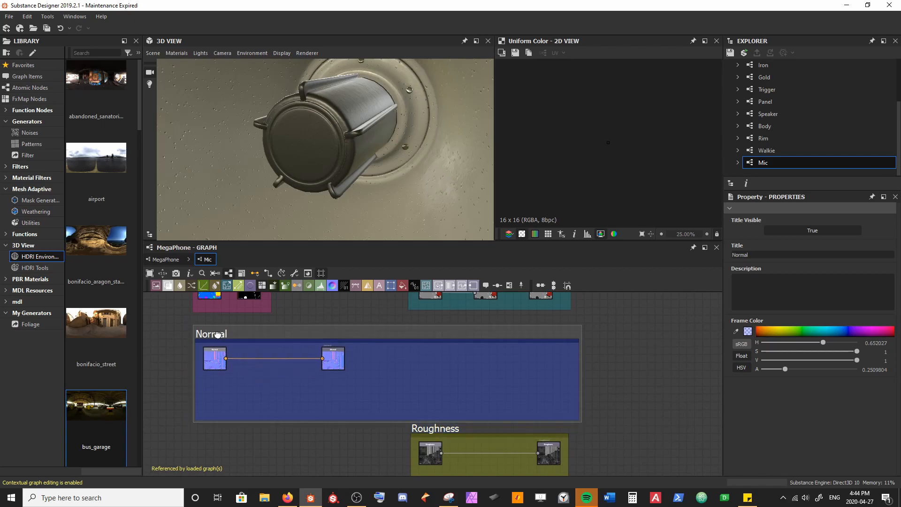
Step: Spread the Normal input and output nodes to opposite ends of the Normal frame's lower area
left_click(225, 447)
left_click_drag(215, 379, 344, 346)
left_click_drag(328, 353, 557, 402)
left_click(332, 397)
left_click(486, 371)
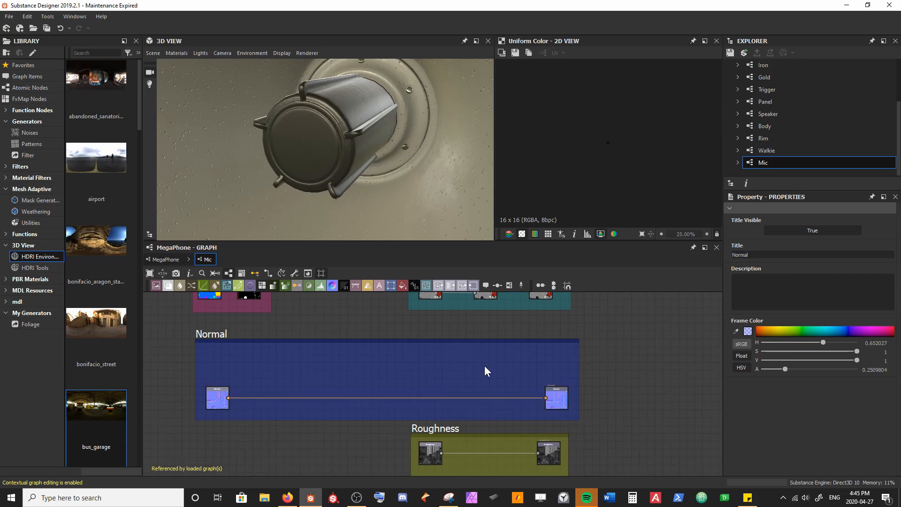
Step: Add a Fractal Sum Base noise node above the Normal input node
scroll(276, 377, "up", 3)
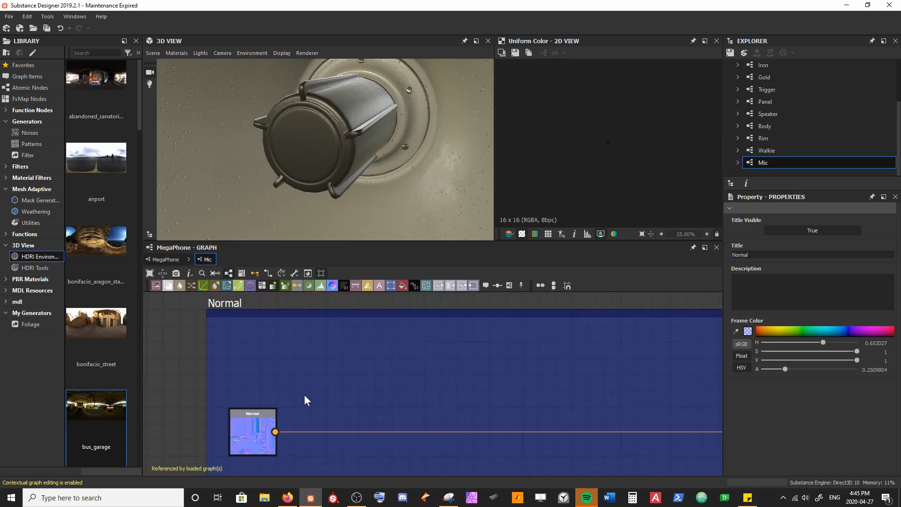
key("space")
type("frac")
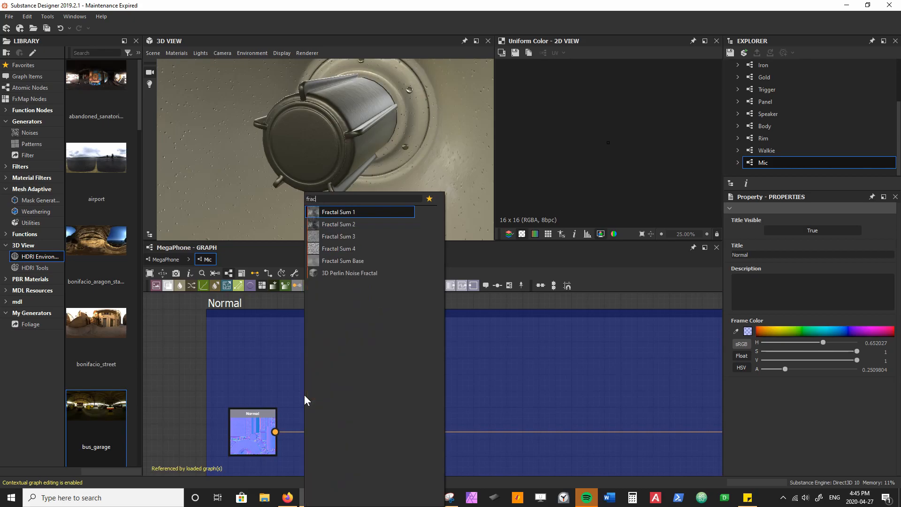
key("Down")
key("Down")
key("Down")
key("Down")
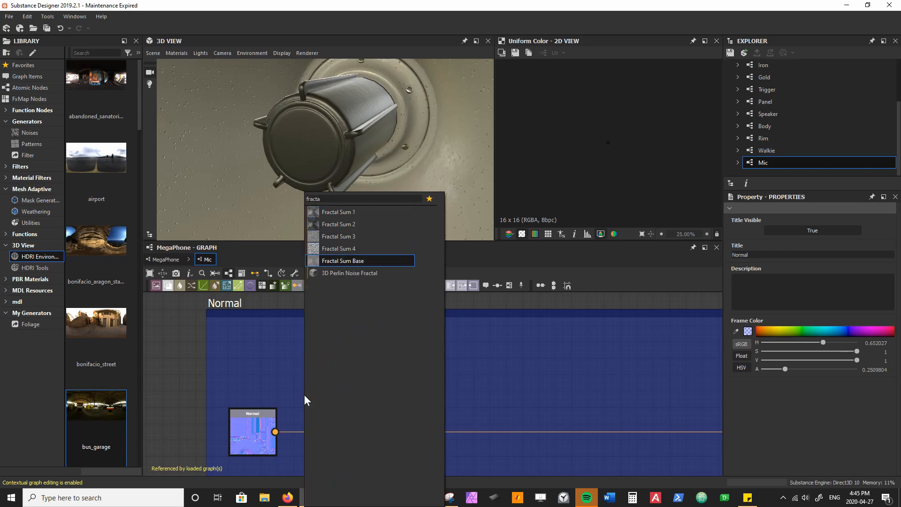
key("Return")
left_click_drag(299, 388, 260, 357)
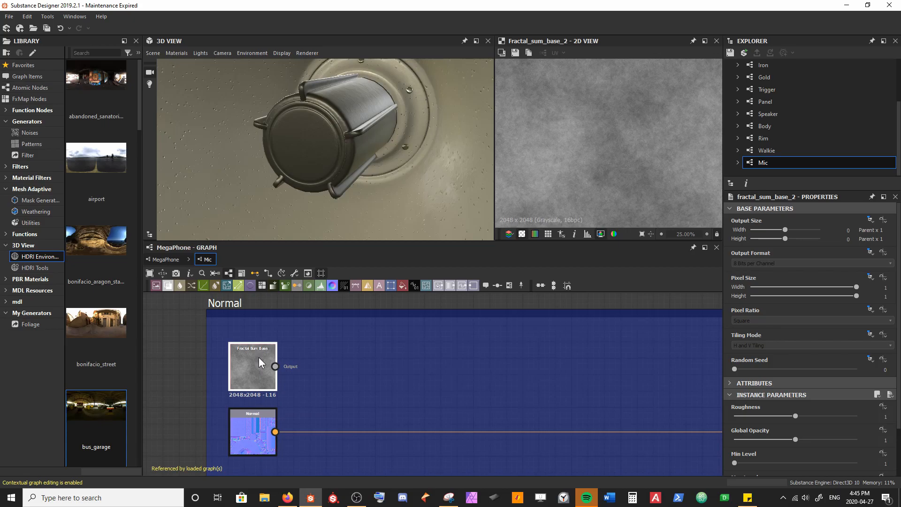
Step: Add a Normal node fed by the Fractal Sum Base, force its alpha to 1 and space it farther from the noise
key("space")
type("norma")
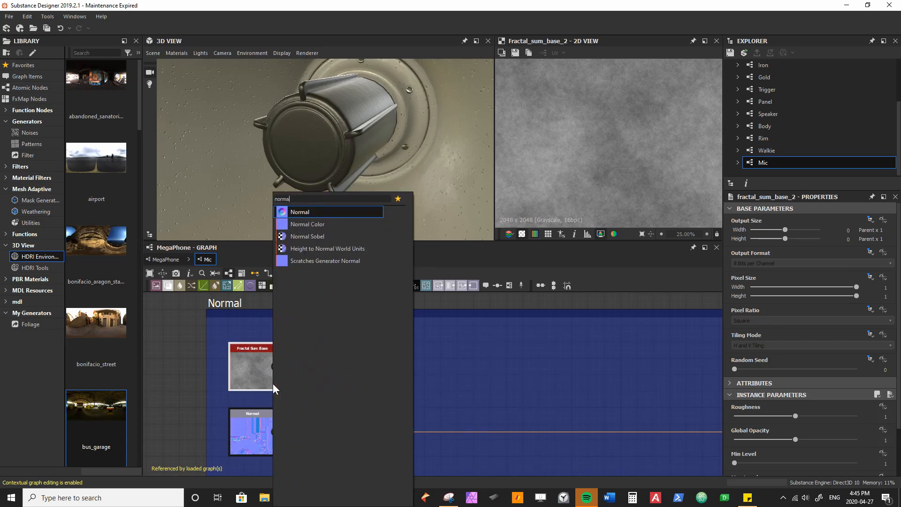
key("Return")
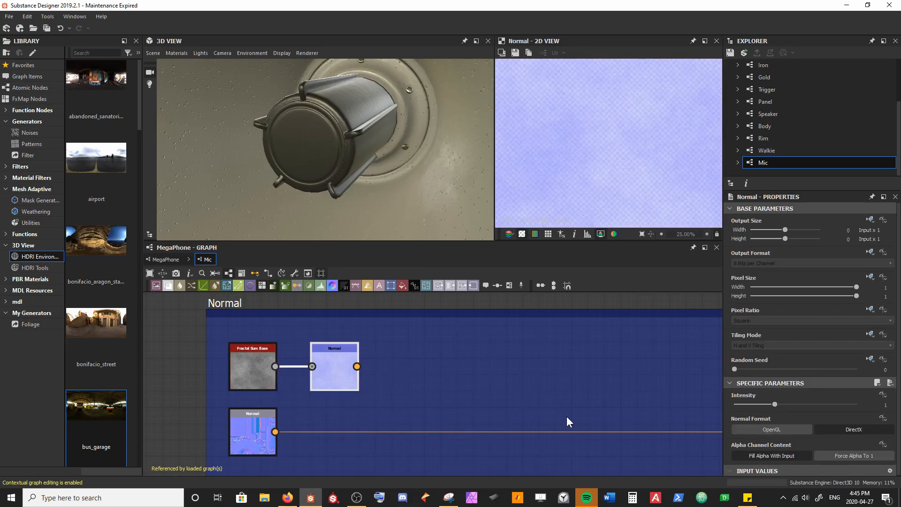
left_click(846, 457)
left_click_drag(357, 379, 487, 374)
Step: Insert a Normal Combine between the Normal input and output, and connect the noise's Normal node to its first input
left_click(496, 433)
key("space")
type("nor")
key("Down")
key("Down")
key("Return")
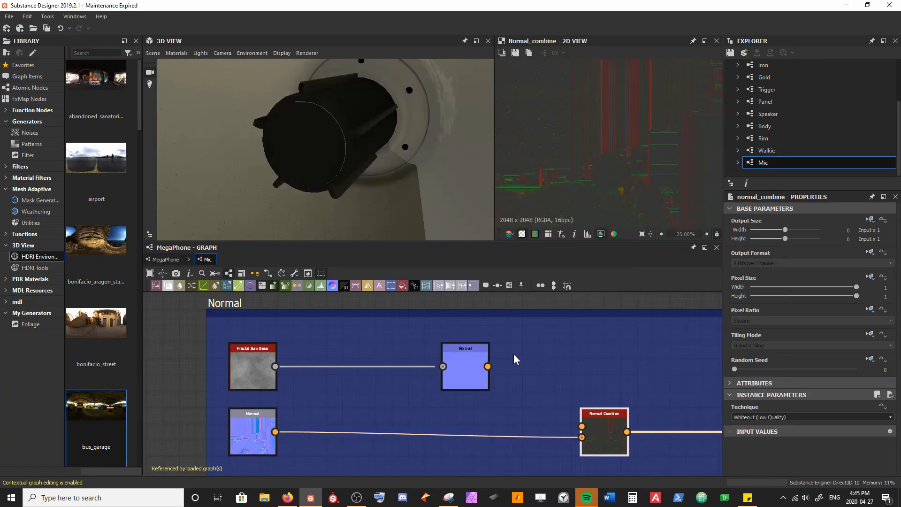
left_click_drag(487, 366, 582, 426)
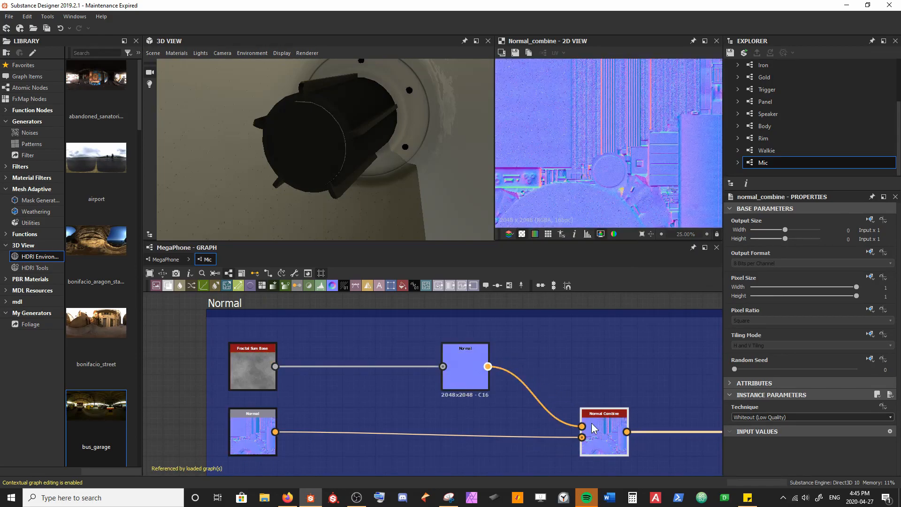
Step: Insert a Slope Blur Grayscale between Fractal Sum Base and Normal, and feed the same noise into its Slope input
left_click_drag(395, 183, 365, 150)
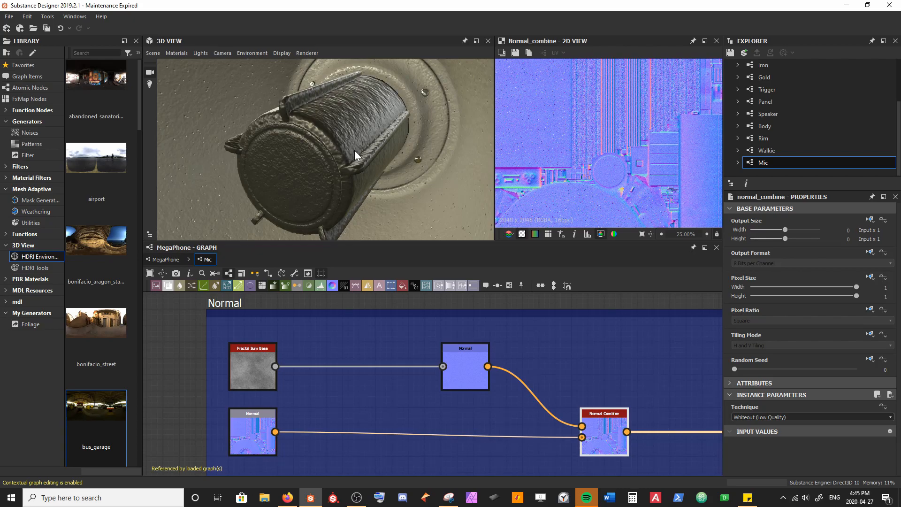
key("space")
type("slope")
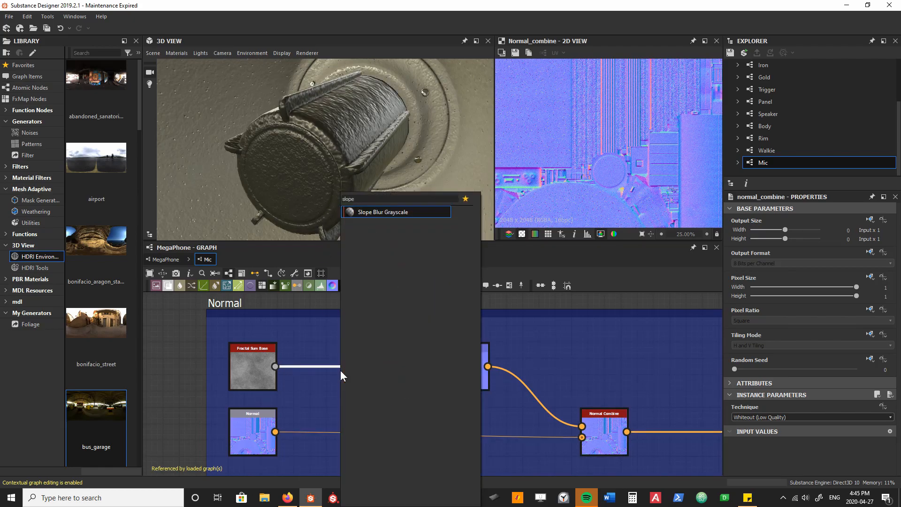
key("Return")
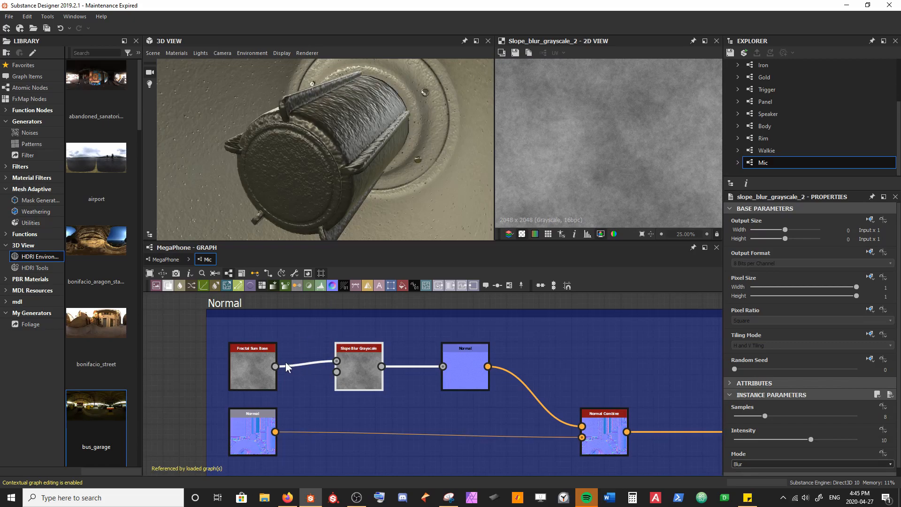
left_click_drag(276, 366, 337, 371)
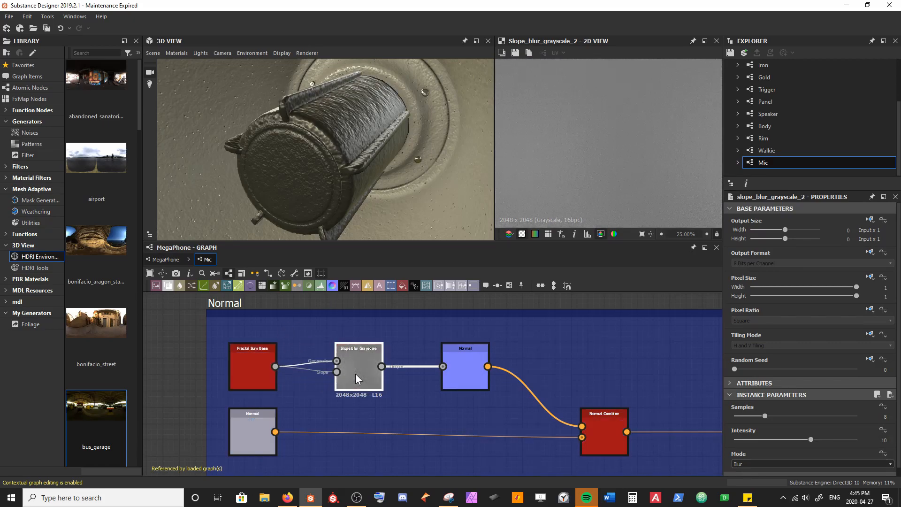
Step: Set the Slope Blur Grayscale to 32 samples, intensity 0.67 and Max mode
left_click_drag(756, 416, 877, 418)
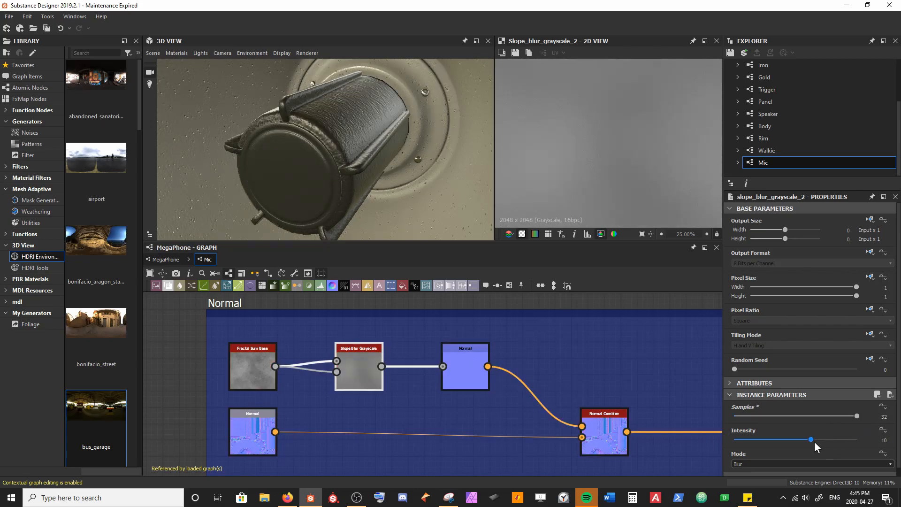
left_click_drag(810, 440, 739, 443)
left_click(744, 463)
left_click(744, 464)
scroll(744, 463, "down", 1)
scroll(744, 464, "down", 1)
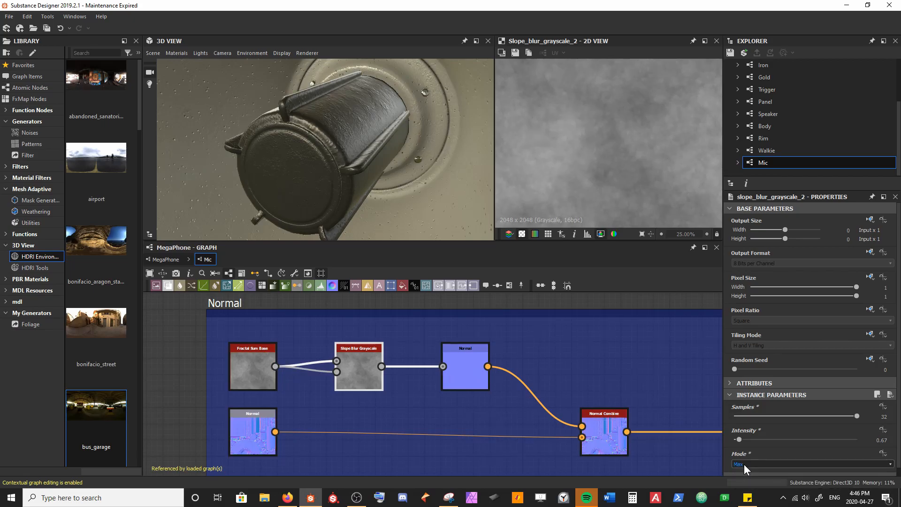
Step: Set the Fractal Sum Base to Max Level 9 and Min Level 3, checking the microphone's surface on the model
left_click(251, 376)
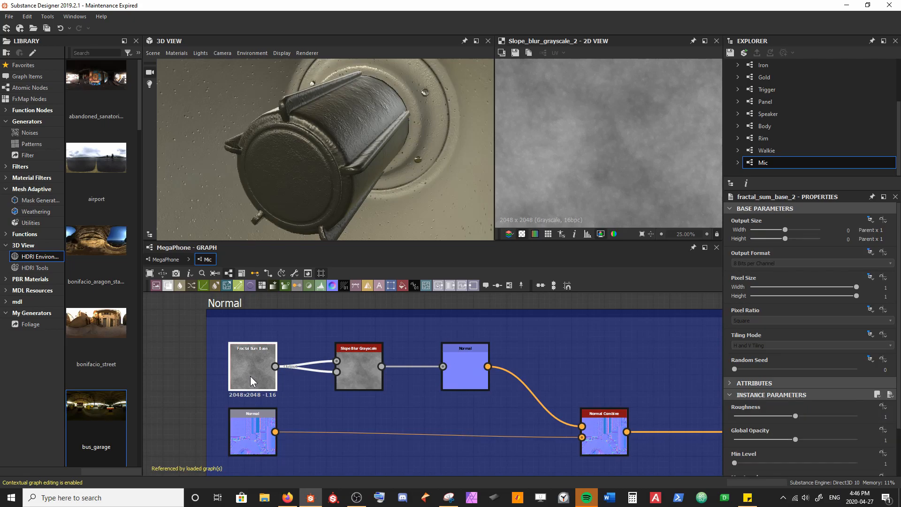
scroll(732, 415, "down", 2)
left_click_drag(797, 429, 835, 430)
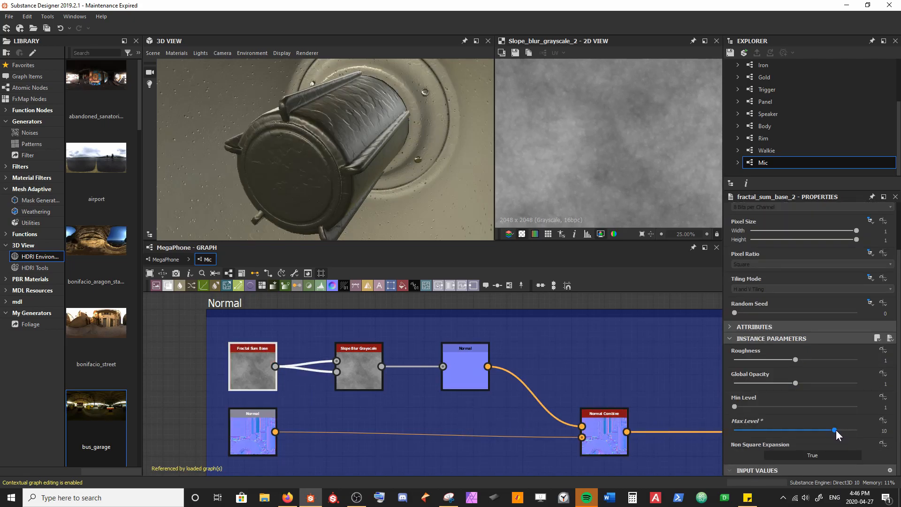
left_click_drag(391, 169, 382, 188)
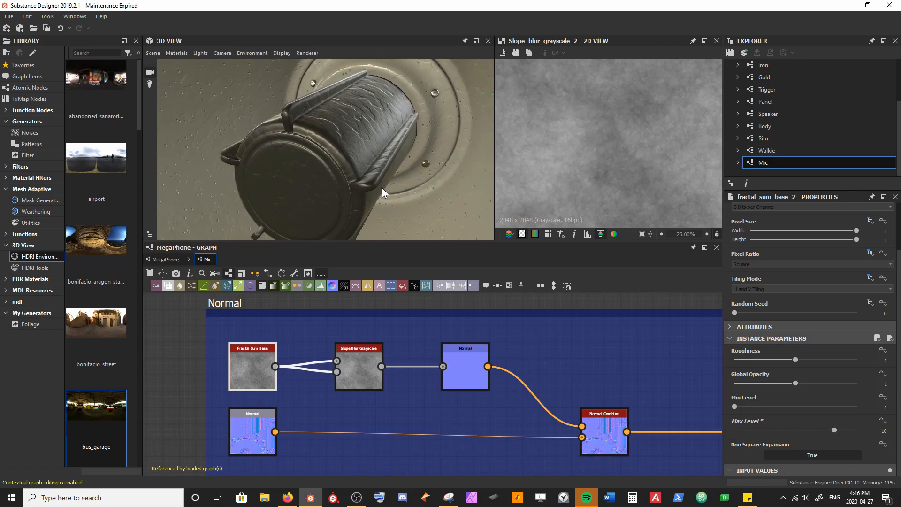
mouse_move(830, 428)
left_mouse_down()
mouse_move(793, 429)
mouse_move(831, 429)
left_mouse_up()
scroll(376, 225, "down", 5)
left_click_drag(376, 225, 362, 209)
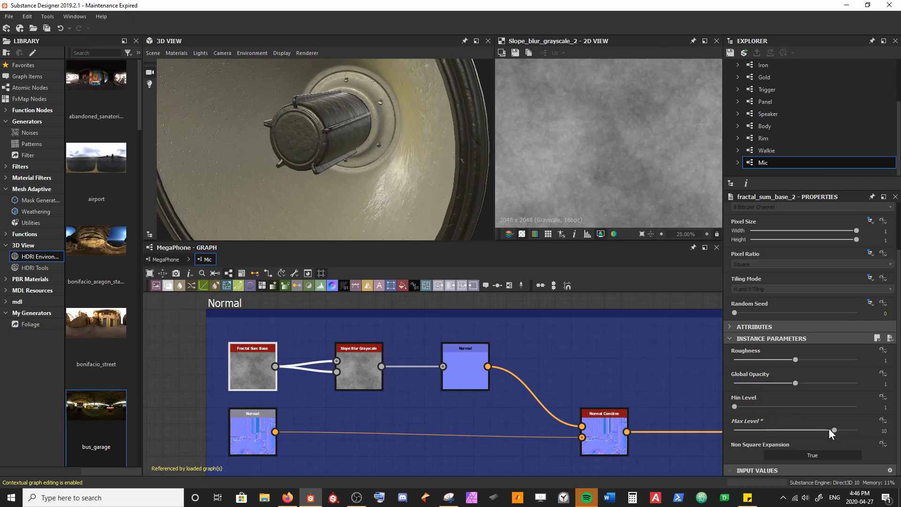
left_click_drag(831, 430, 826, 430)
mouse_move(746, 407)
left_mouse_down()
mouse_move(787, 411)
mouse_move(760, 412)
left_mouse_up()
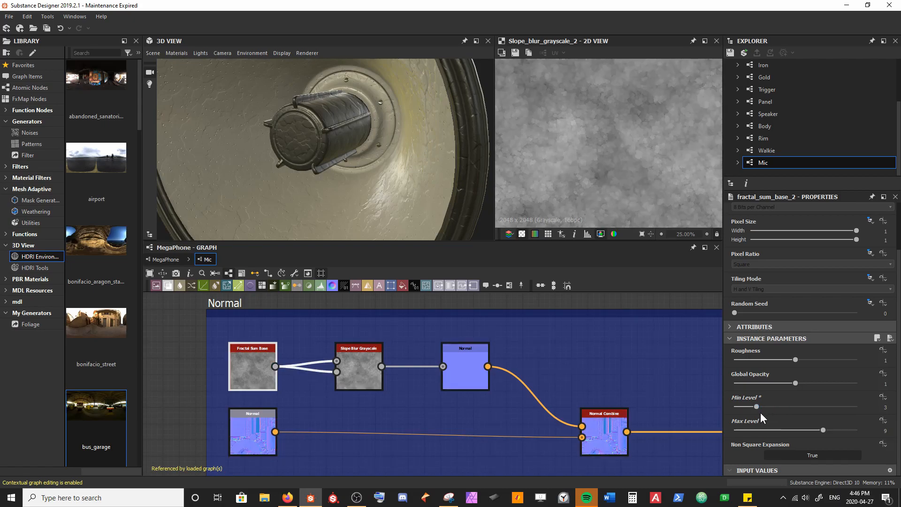
left_click_drag(365, 180, 297, 171)
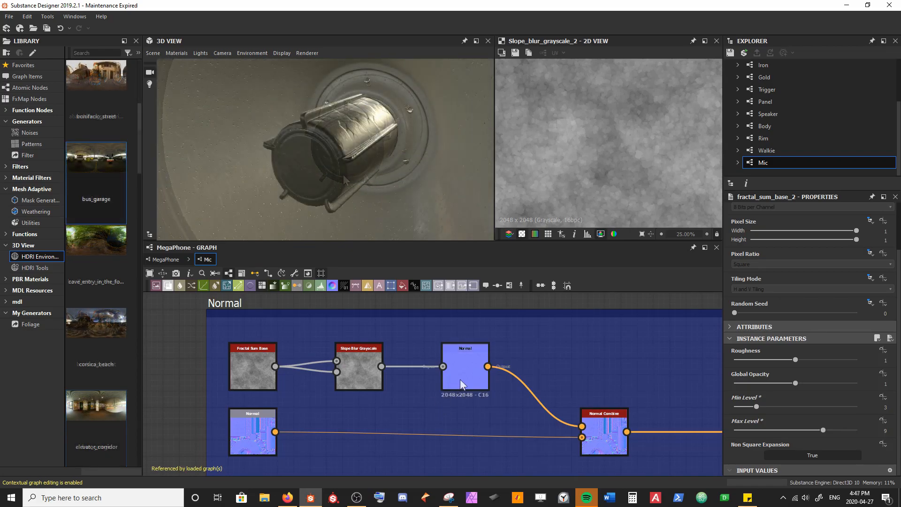
Step: Try an intensity of 1.5 on the noise's Normal node and inspect the microphone's front face
left_click(461, 377)
left_click_drag(777, 404, 820, 403)
right_click_drag(427, 188, 351, 203, "ctrl+shift")
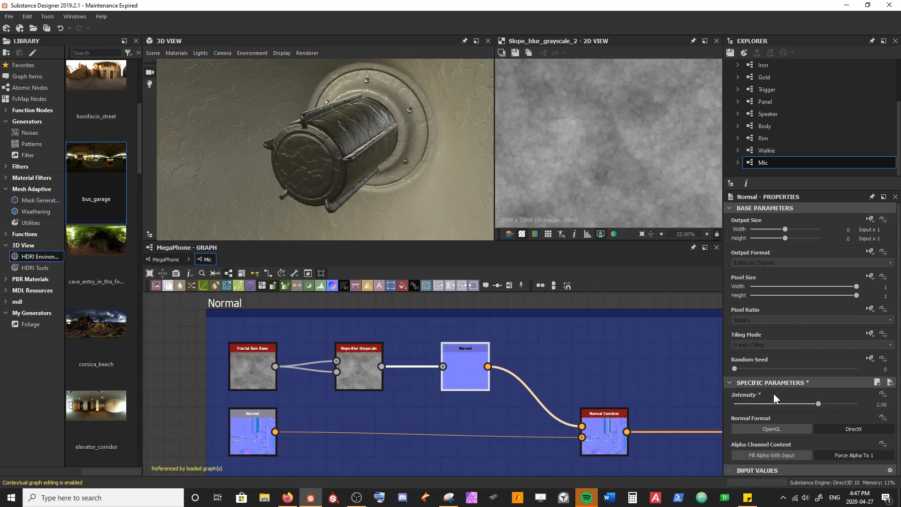
key("Tab")
type("1.5")
key("Return")
left_click(197, 346)
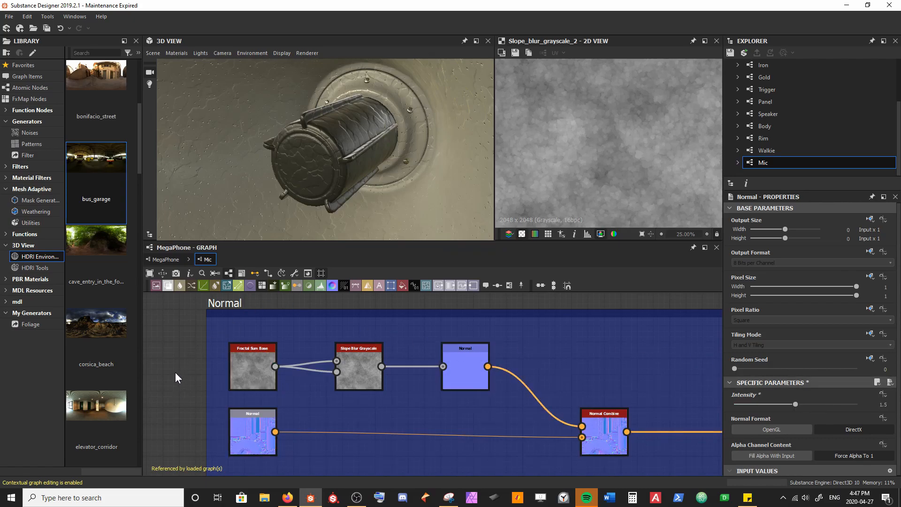
left_click_drag(317, 147, 326, 176)
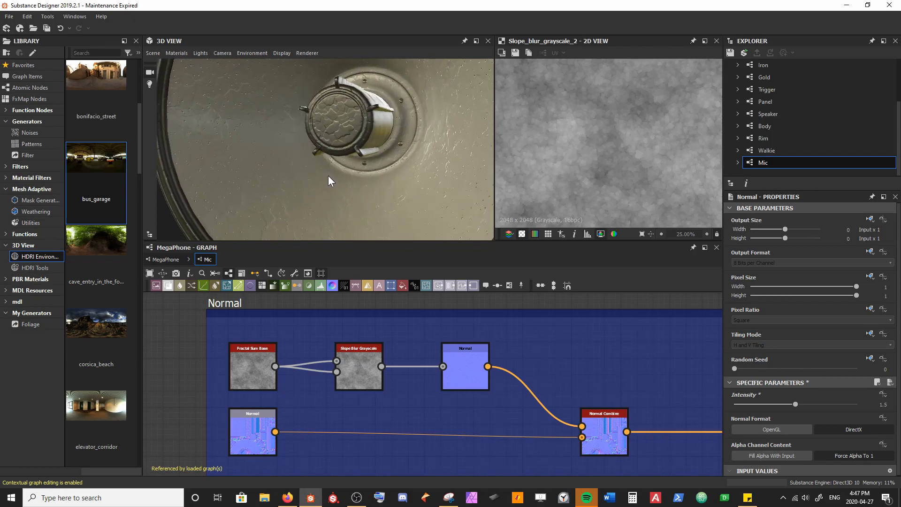
scroll(340, 122, "up", 3)
left_click_drag(357, 117, 352, 124)
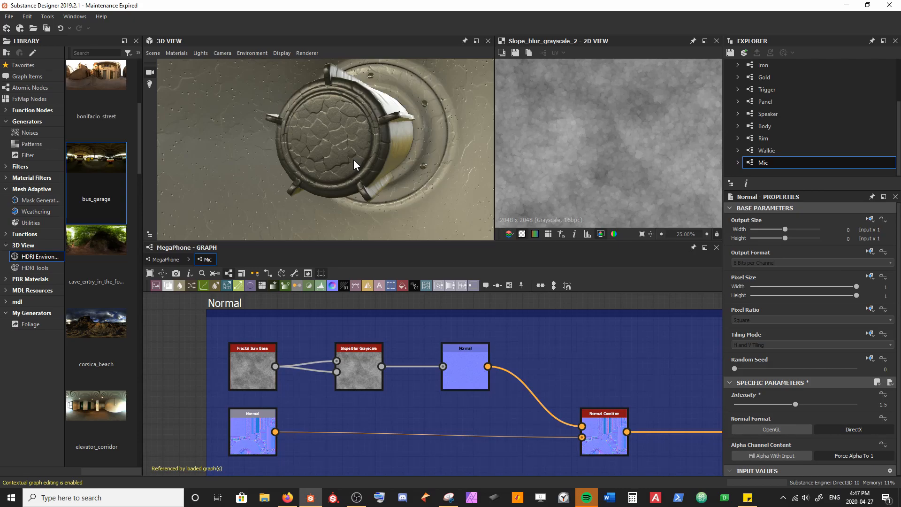
Step: Set the intensity of the noise's Normal node to 1
left_click(471, 362)
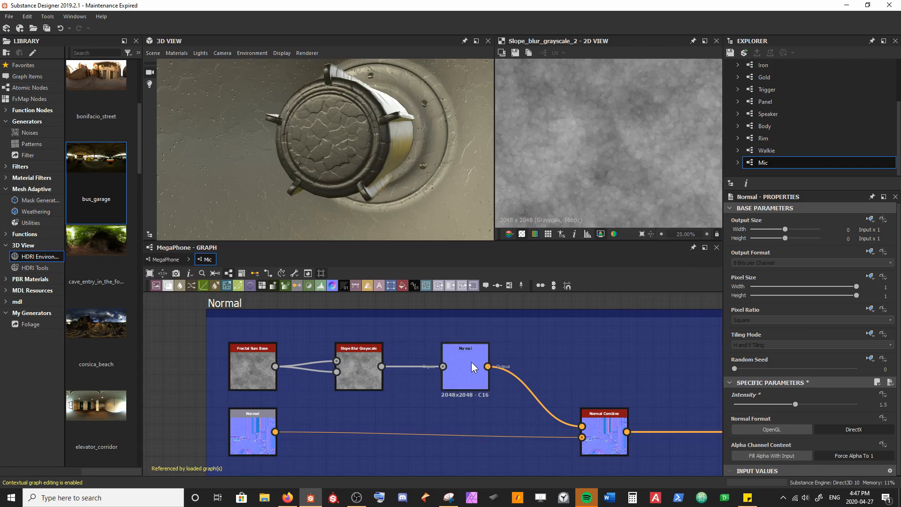
left_click(798, 404)
type("1")
key("Return")
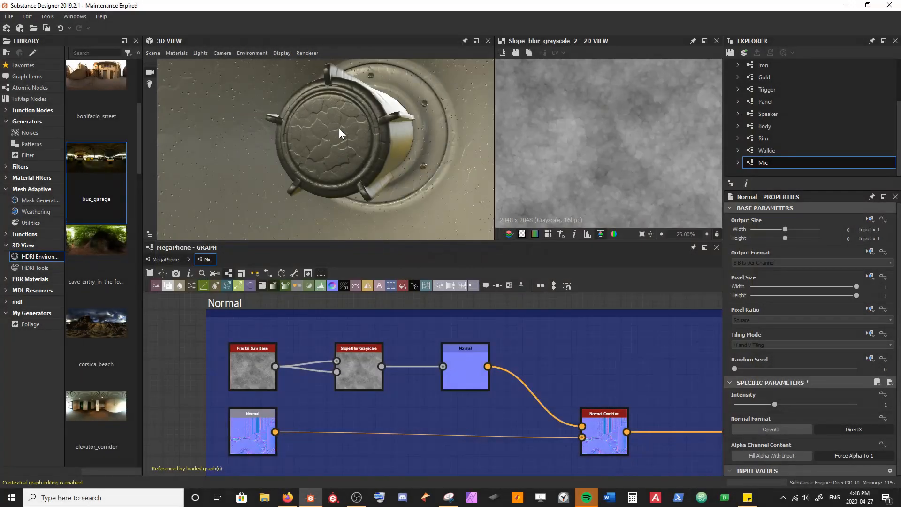
Step: Add a Text node in the Normal frame and place it directly above the Normal Combine
middle_click_drag(618, 354, 235, 355)
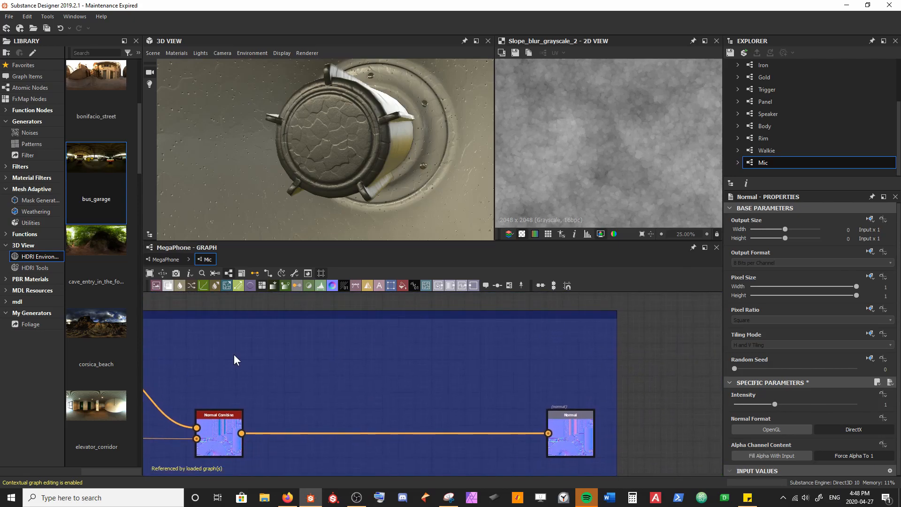
key("space")
type("text")
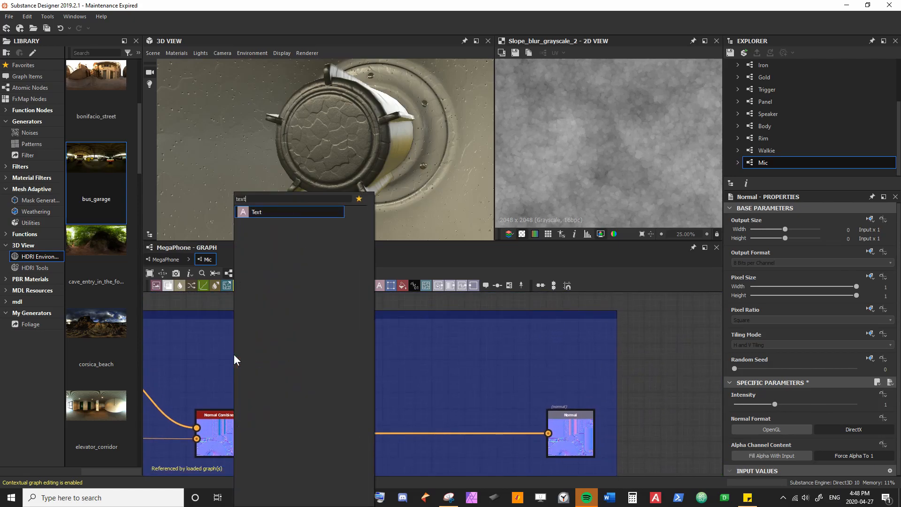
key("Return")
mouse_move(235, 353)
left_mouse_down()
mouse_move(222, 378)
mouse_move(227, 369)
left_mouse_up()
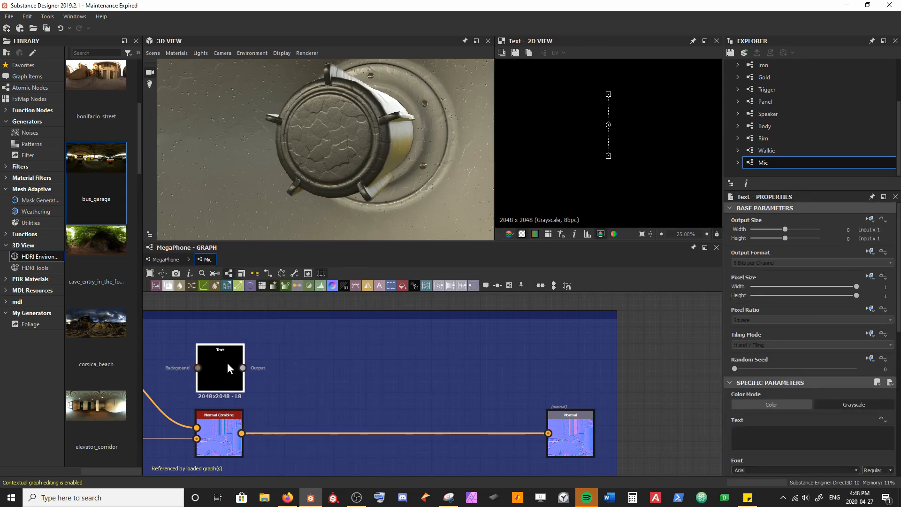
Step: Enter "My Company" in the Text node and reduce its font size to 0.18
left_click(793, 434)
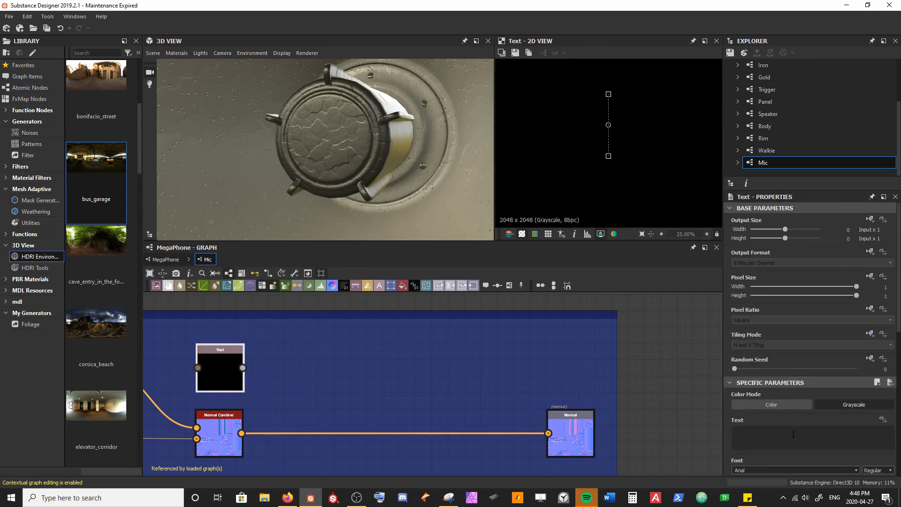
scroll(598, 206, "down", 3)
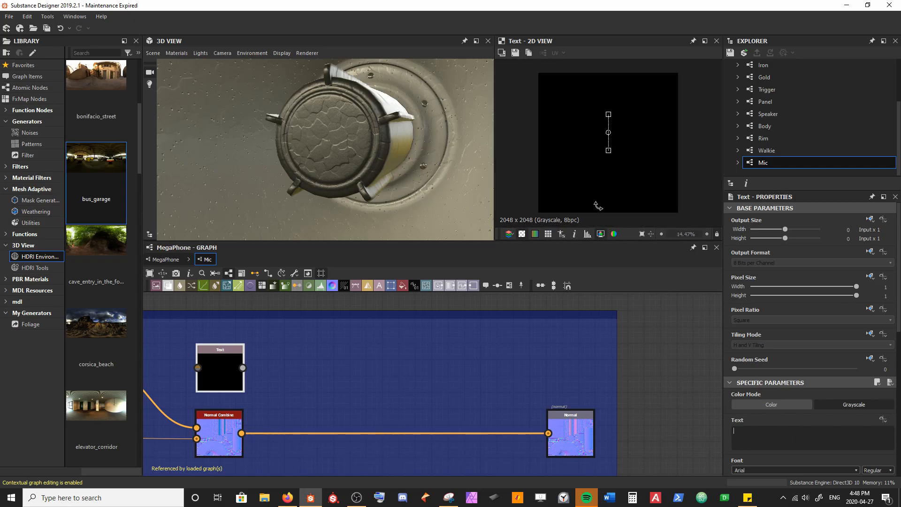
type("My C")
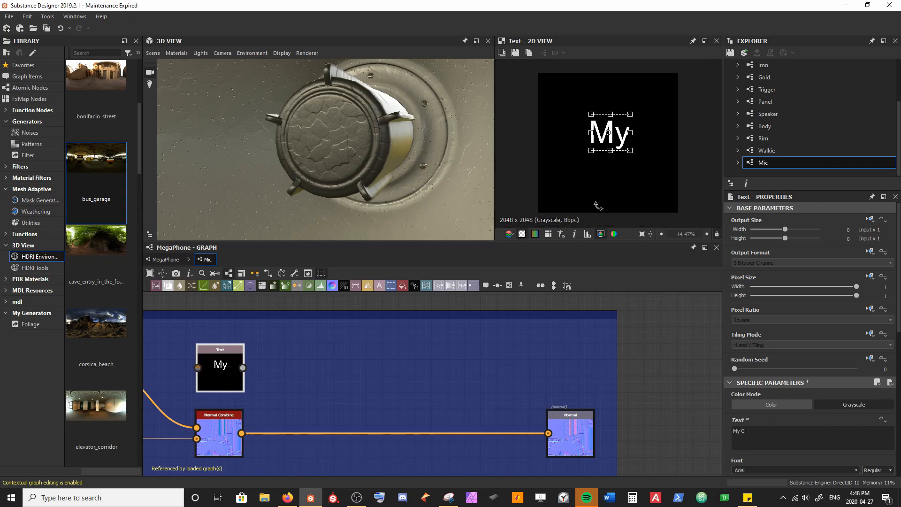
type("ompany")
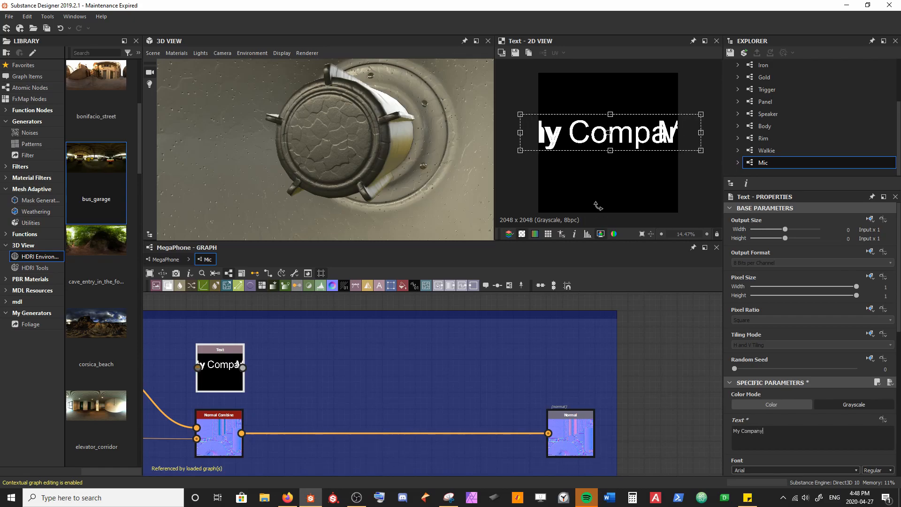
scroll(776, 432, "down", 2)
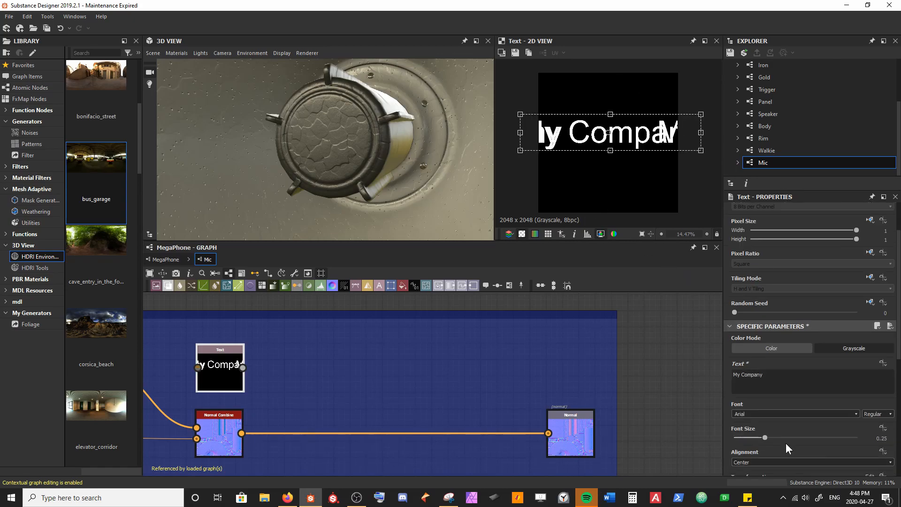
left_click_drag(767, 437, 757, 438)
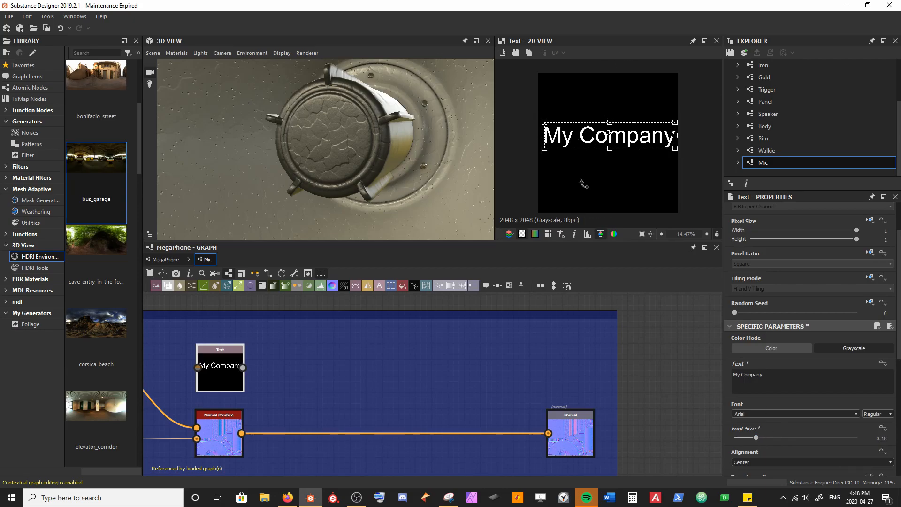
left_click(308, 396)
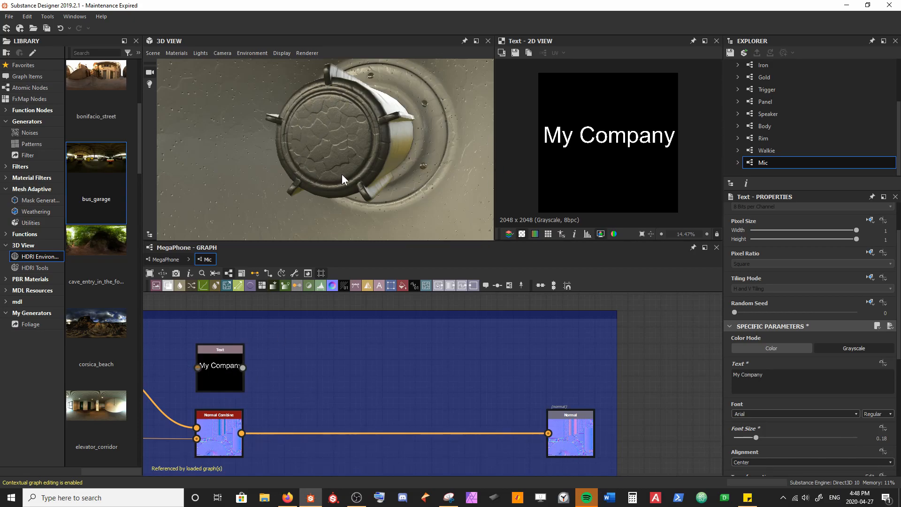
Step: Add a Cartesian To Polar Grayscale node after the Text node and compare its preview with the original text
left_click(224, 363)
key("space")
type("carte")
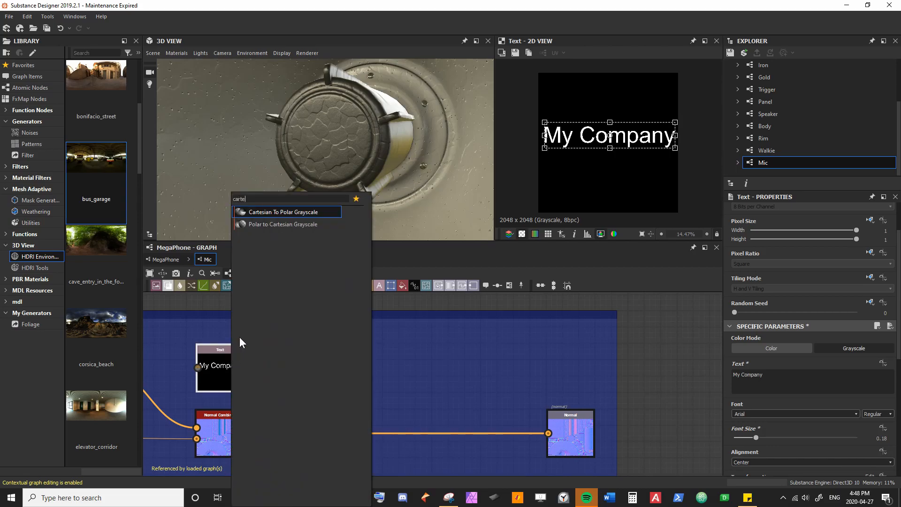
left_click(267, 212)
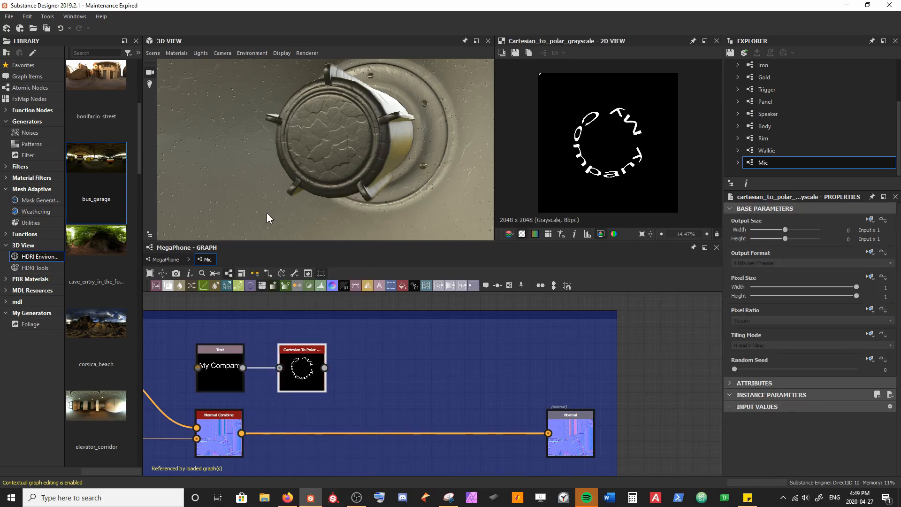
double_click(219, 376)
double_click(302, 371)
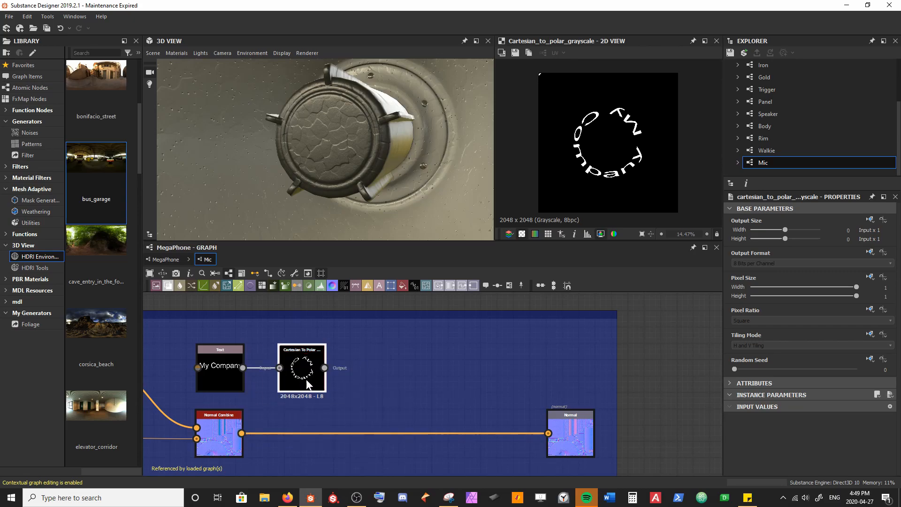
Step: Add a Transformation 2D after the Cartesian To Polar node, then widen the Normal frame and move the output node farther out
key("space")
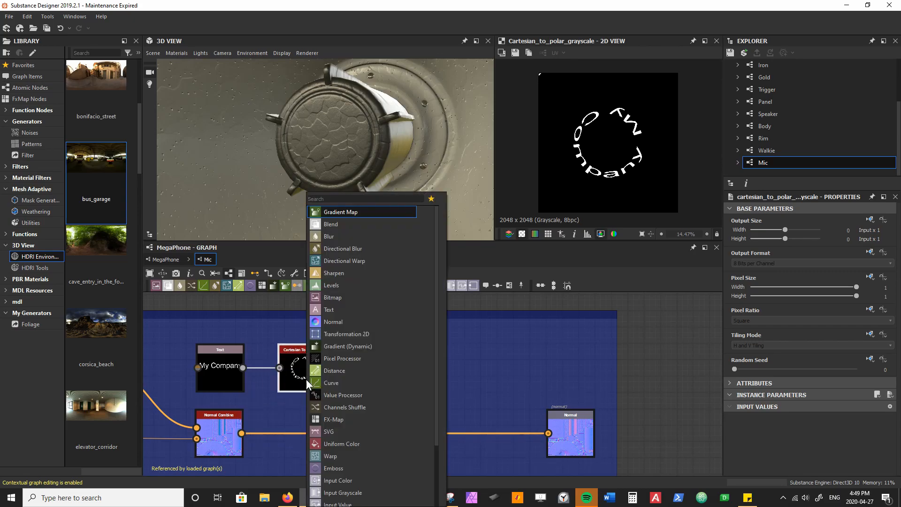
type("tra")
key("Return")
middle_click_drag(448, 380, 291, 350)
scroll(424, 368, "down", 1)
left_click_drag(452, 352, 534, 353)
left_click_drag(408, 395, 498, 394)
Step: Add a Normal node after the Transformation 2D and force its alpha to 1
left_click(266, 350)
key("space")
type("norm")
key("Return")
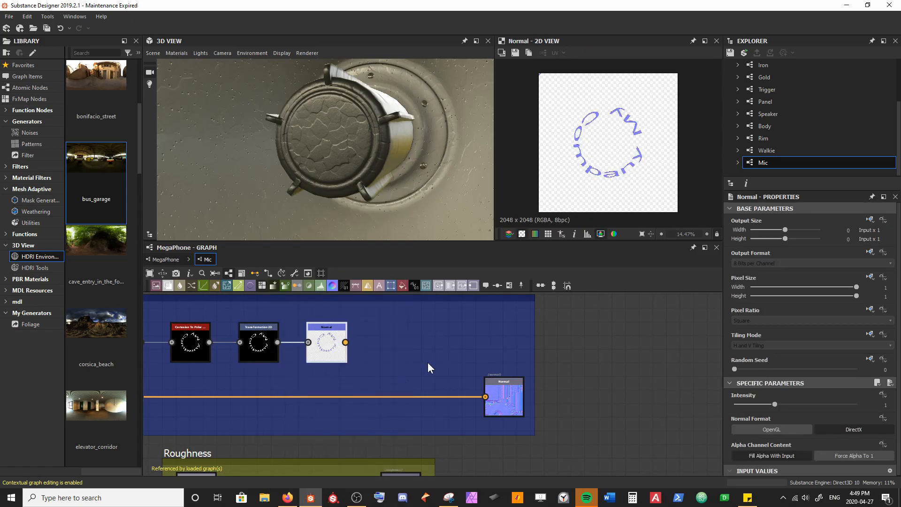
left_click(834, 456)
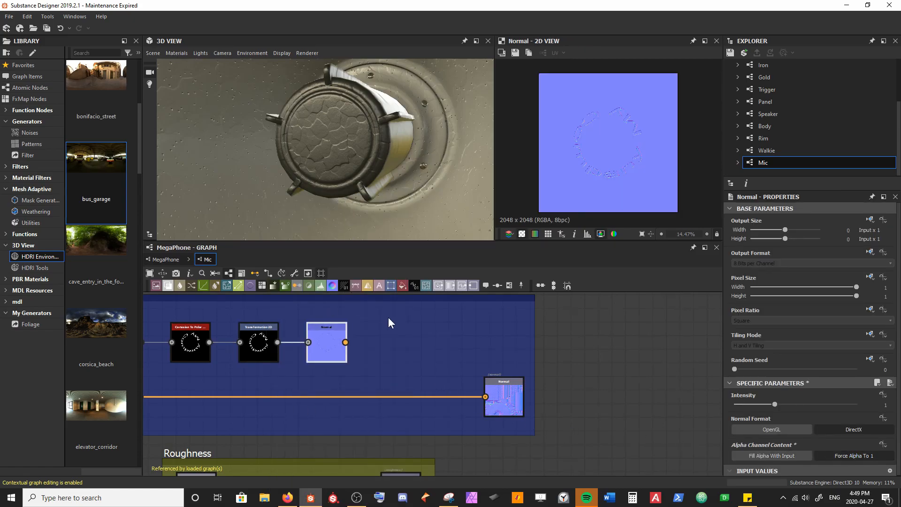
Step: Insert a second Normal Combine just before the Normal output and connect the text's Normal node to its first input
middle_click_drag(403, 338, 388, 356)
key("space")
type("norm")
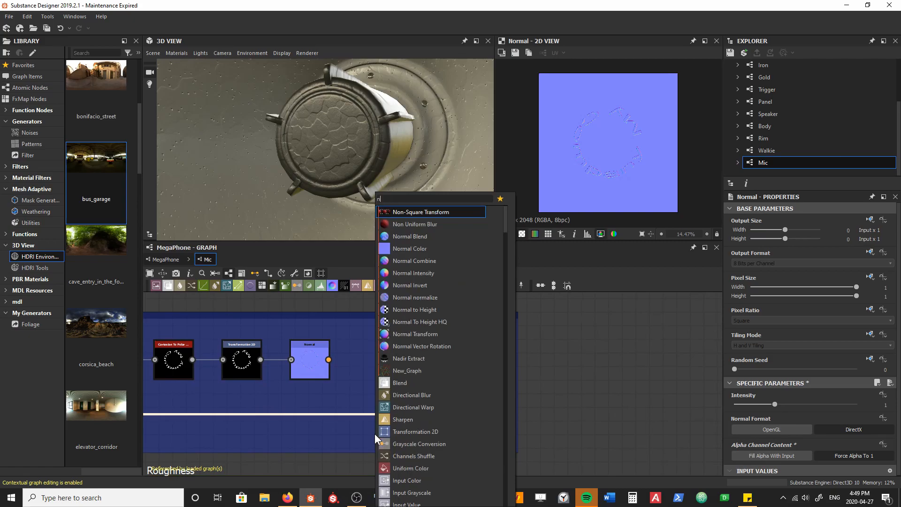
key("Down")
key("Down")
key("Return")
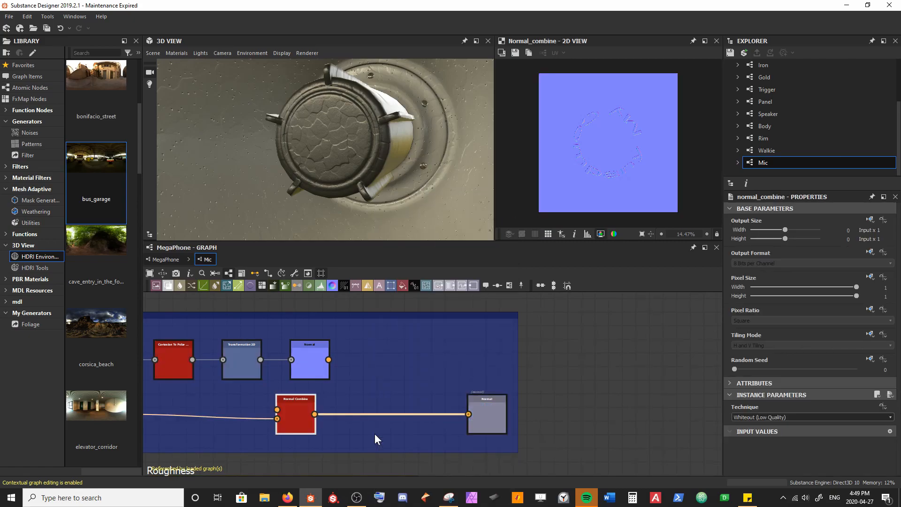
left_click_drag(390, 414, 423, 415)
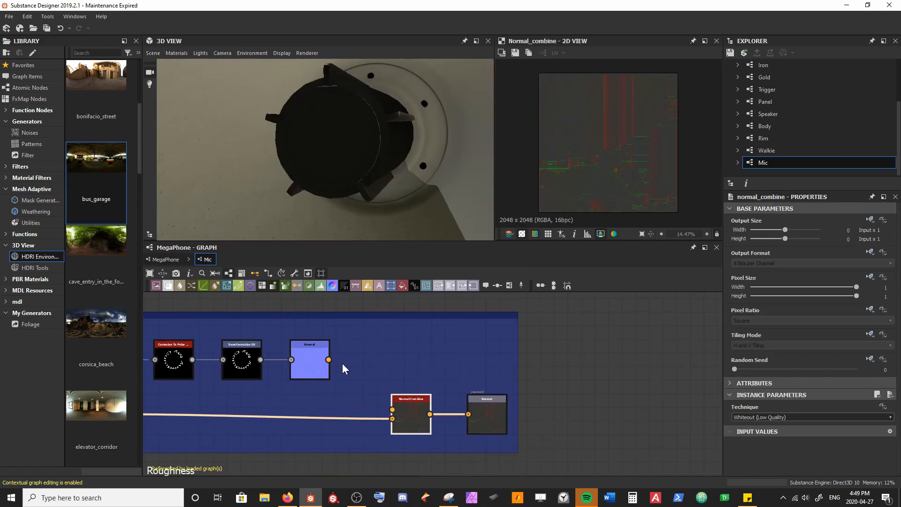
left_click_drag(329, 360, 393, 409)
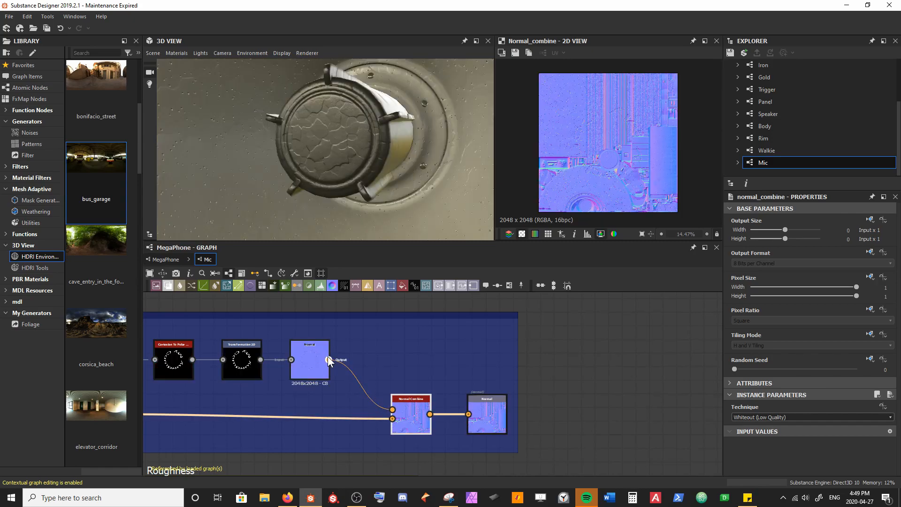
Step: Set the intensity of the text's Normal node to -1
double_click(306, 366)
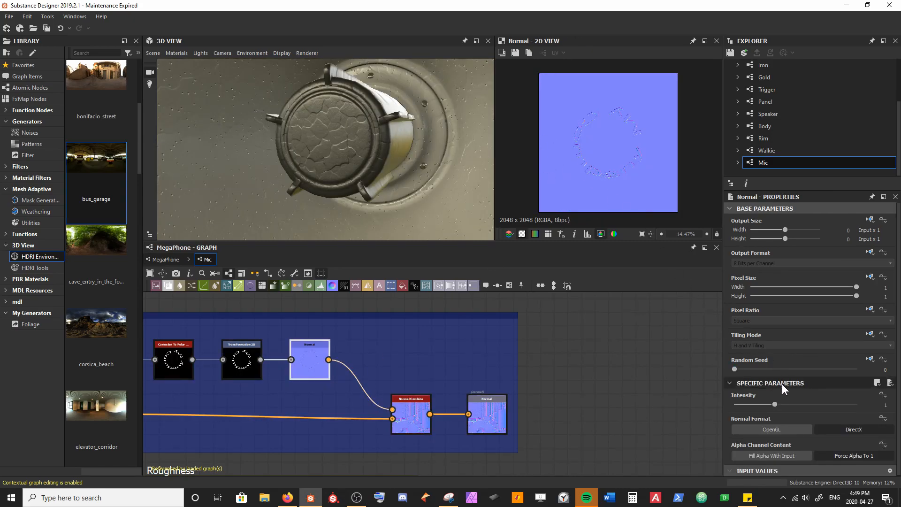
left_click(775, 404)
type("-1")
key("Return")
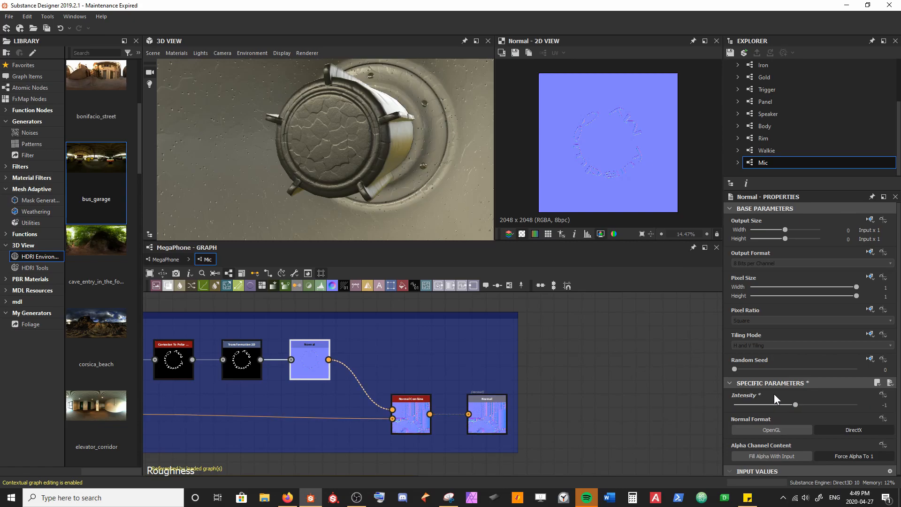
scroll(338, 394, "down", 3)
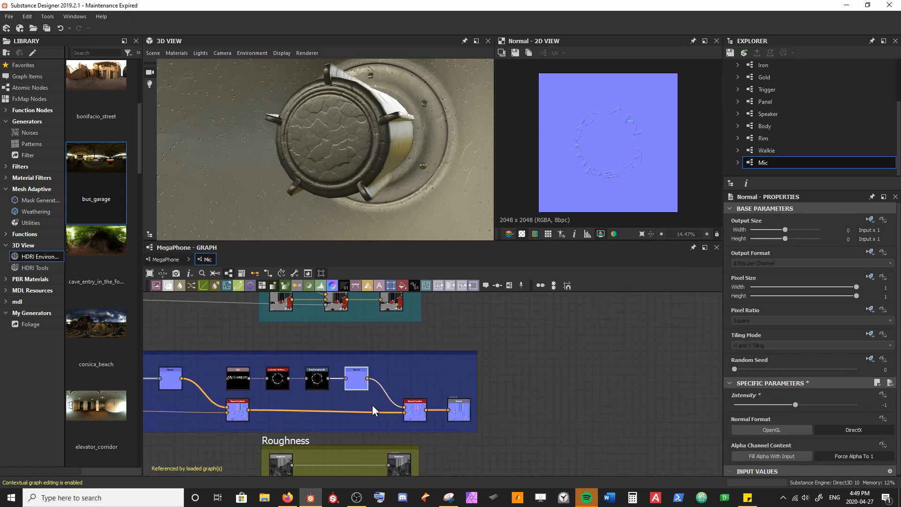
Step: Display the Base Color output in the 2D view, then shrink the text's Transformation 2D and place it over the dark microphone disc
scroll(410, 411, "down", 3)
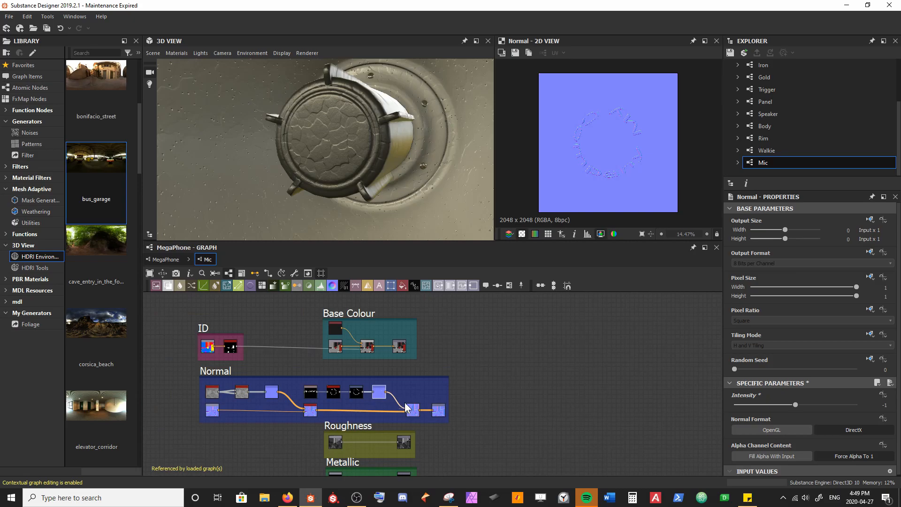
double_click(396, 351)
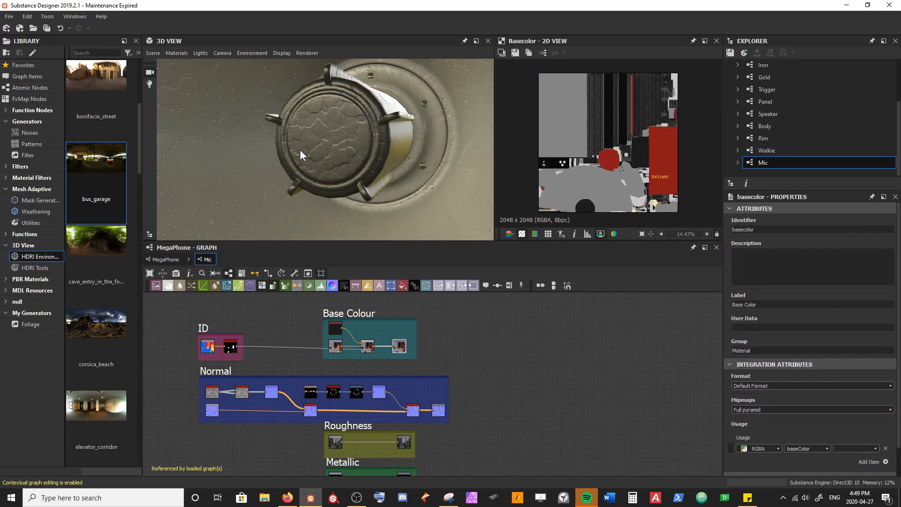
scroll(562, 165, "up", 5)
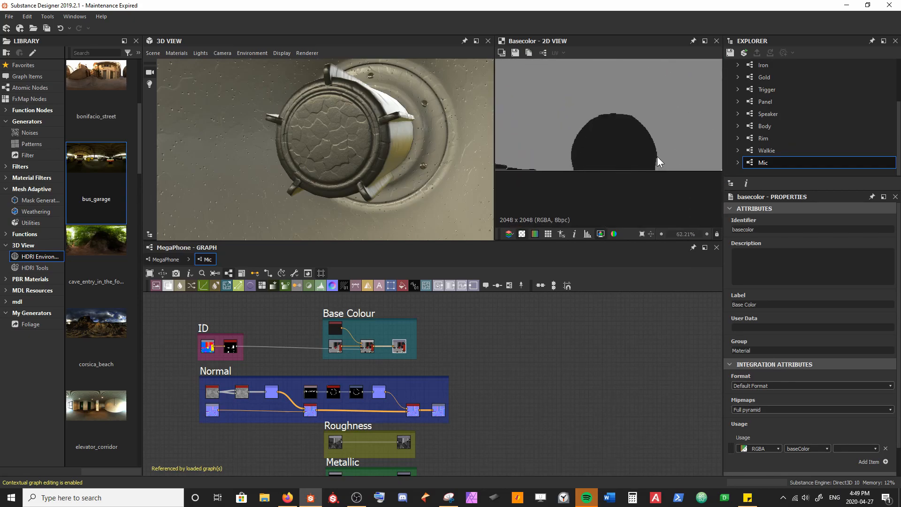
middle_click_drag(596, 107, 566, 132)
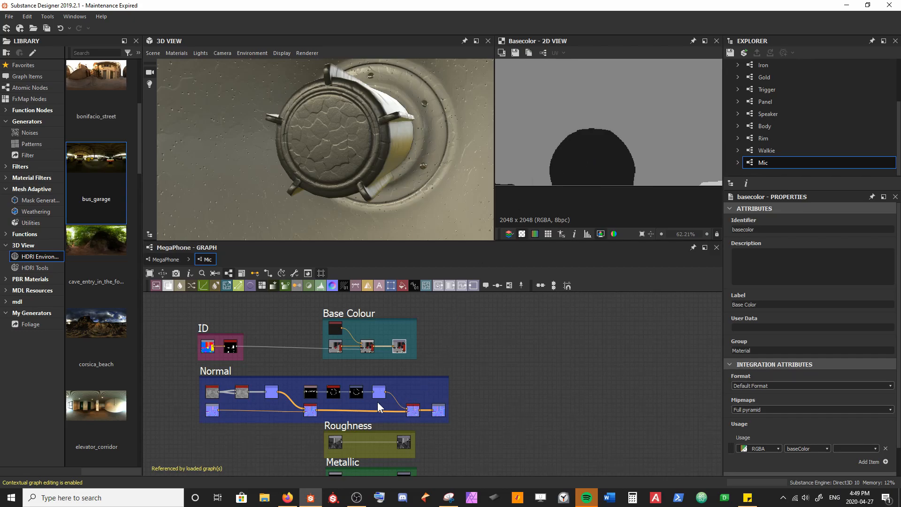
double_click(354, 394)
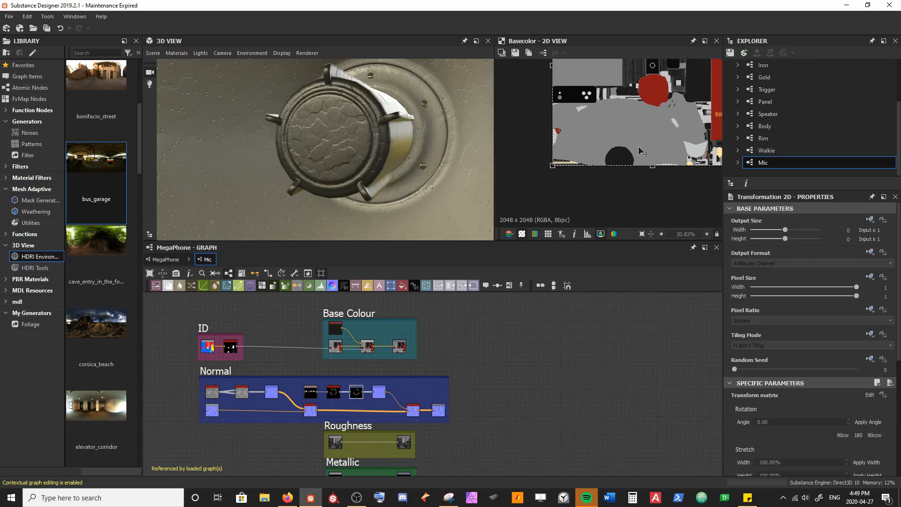
scroll(652, 143, "down", 4)
left_click_drag(654, 92, 621, 188)
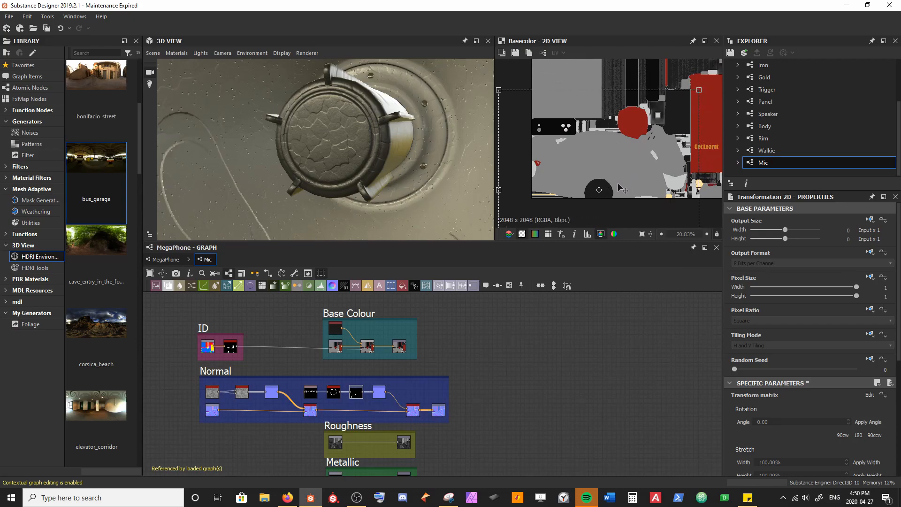
left_click_drag(698, 89, 638, 148)
scroll(583, 218, "up", 5)
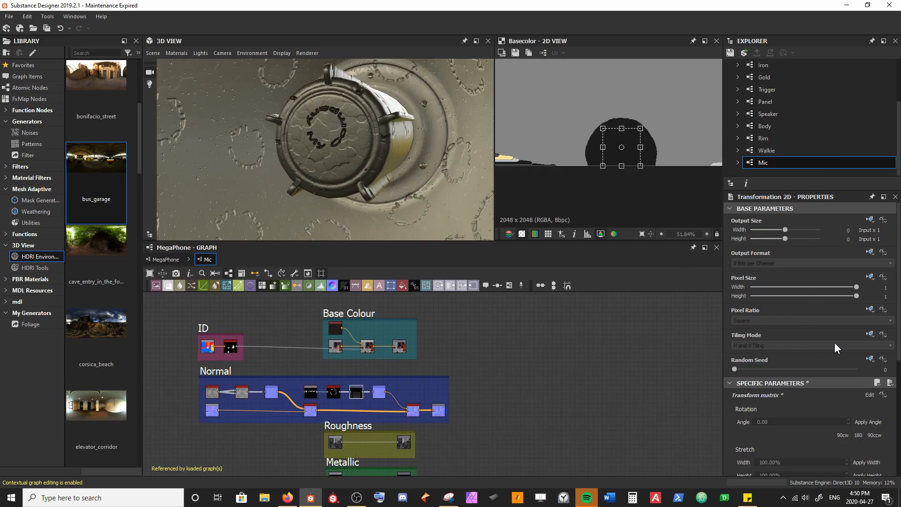
Step: Override the inherited tiling mode of the text's Transformation 2D and set it to No Tiling
left_click(872, 335)
left_click(864, 366)
left_click(770, 345)
left_click(758, 352)
Step: Nudge the text's Transformation 2D to a new position within the dark microphone disc
scroll(355, 156, "up", 3)
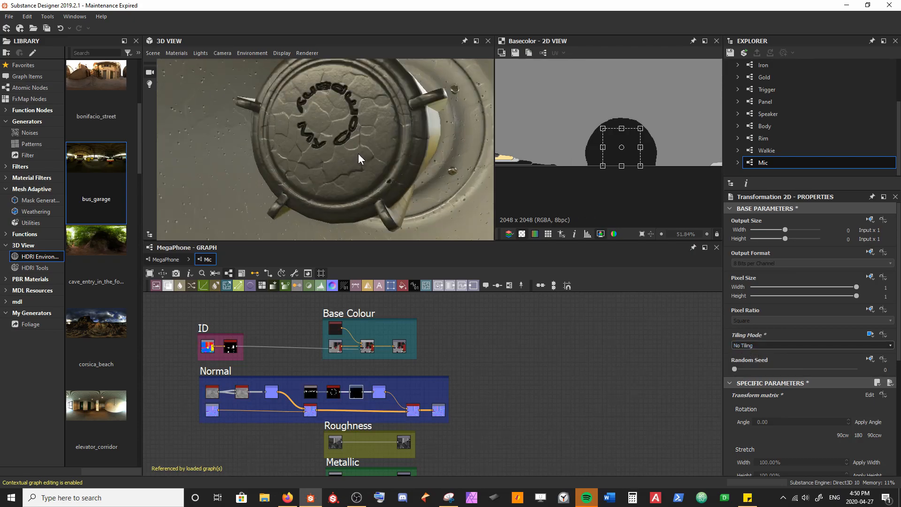
scroll(632, 161, "up", 1)
scroll(632, 160, "up", 2)
left_click_drag(631, 157, 624, 139)
Step: Place the MegaPhone_UV resource as a bitmap node in the empty graph area beside the Normal frame
middle_click_drag(434, 372, 472, 323)
scroll(451, 379, "up", 2)
left_click(472, 323)
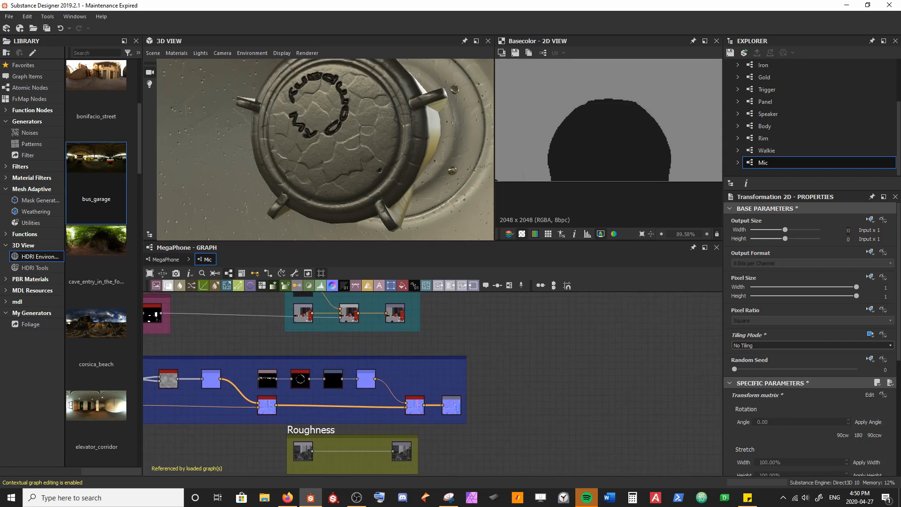
scroll(797, 85, "up", 3)
left_click(738, 88)
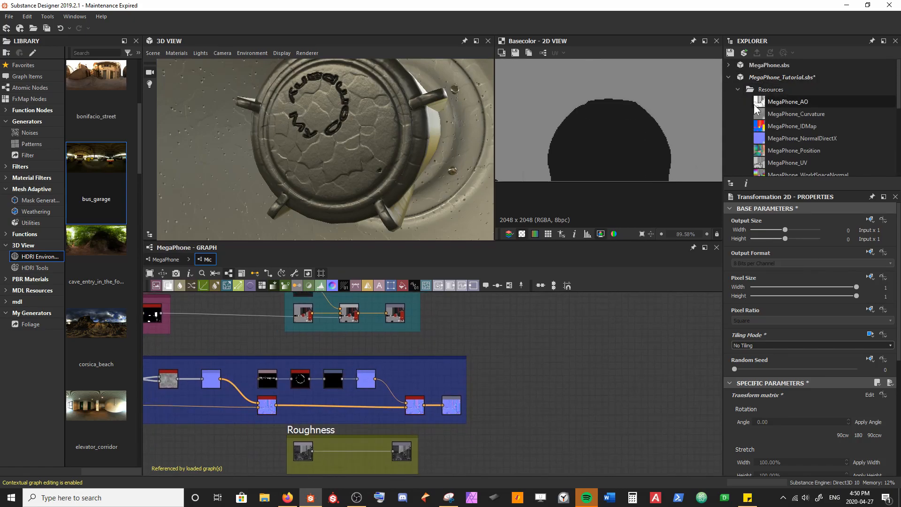
left_click_drag(795, 162, 507, 339)
scroll(506, 339, "up", 2)
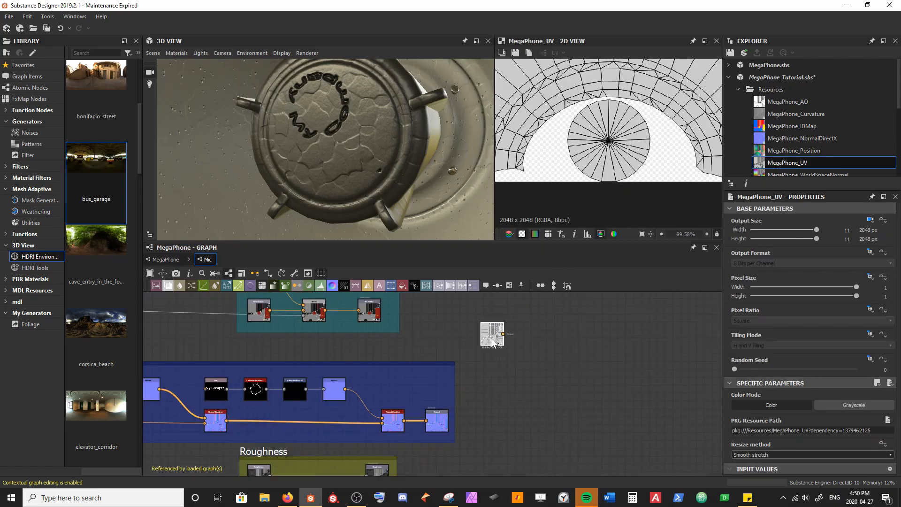
Step: Attach a Blend node to the MegaPhone_UV bitmap and space it apart from the bitmap
key("space")
type("b")
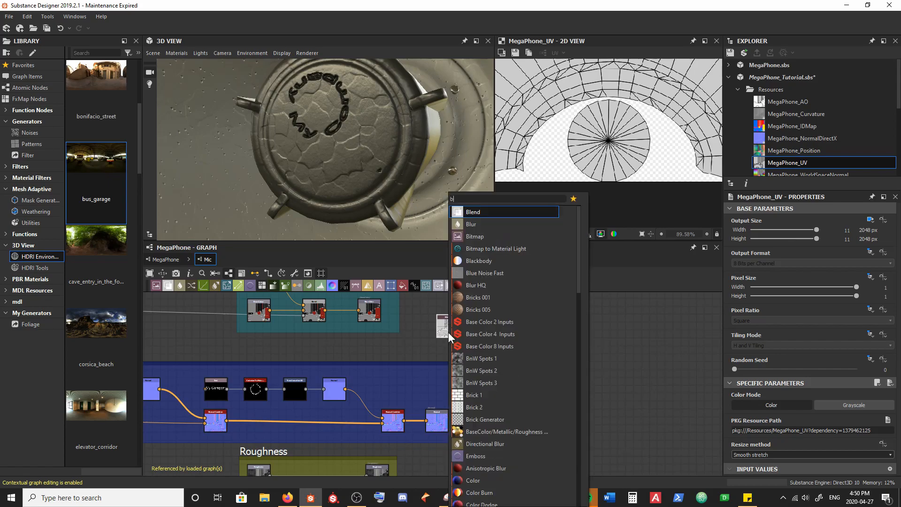
key("Return")
left_click_drag(482, 332, 516, 332)
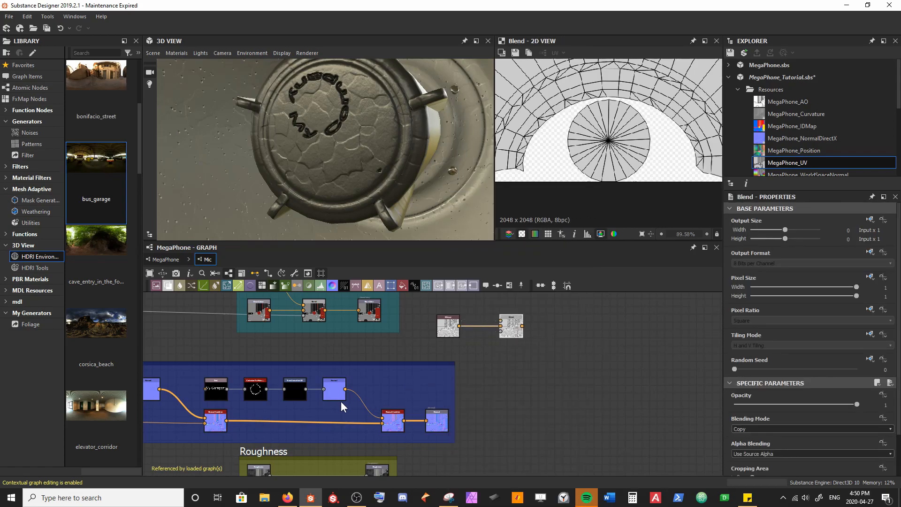
Step: Feed the text's Transformation 2D into the Blend's foreground input and set the MegaPhone_UV bitmap's color mode to Grayscale
left_click(295, 394)
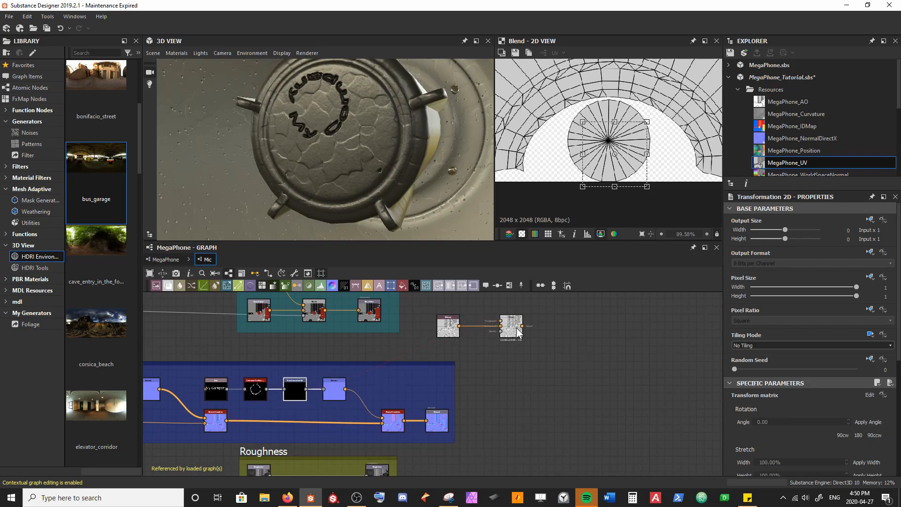
middle_click_drag(501, 331, 484, 351)
left_click(429, 347)
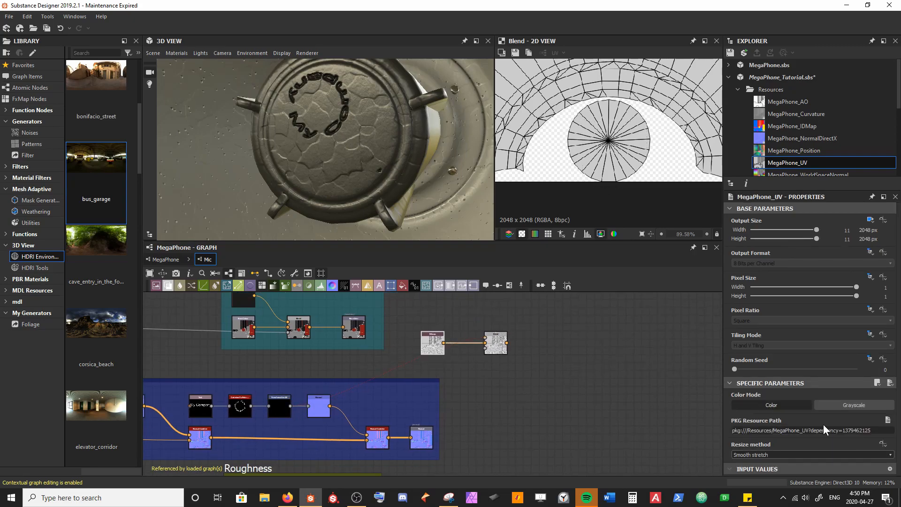
left_click(868, 407)
scroll(466, 356, "up", 3)
Step: Set the Blend node's blending mode to Screen to overlay the text on the UV layout
left_click(523, 341)
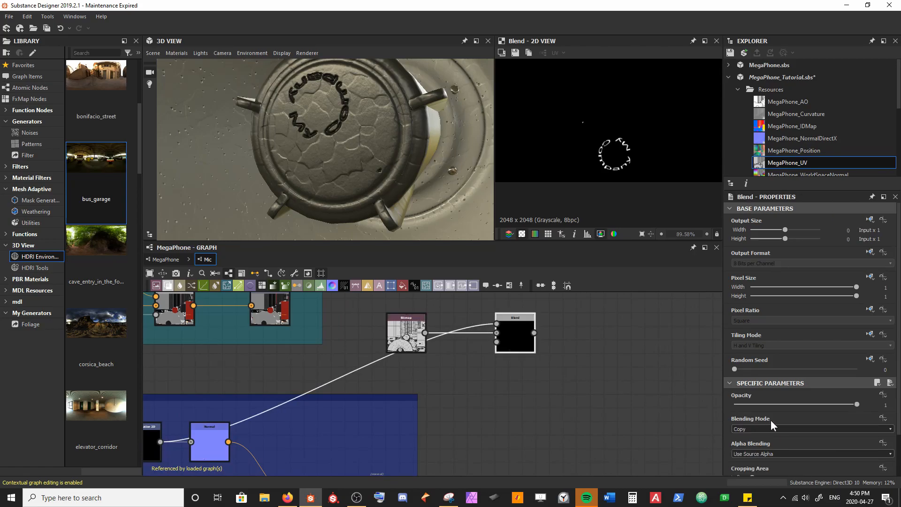
left_click(796, 428)
left_click(765, 452)
left_click(779, 429)
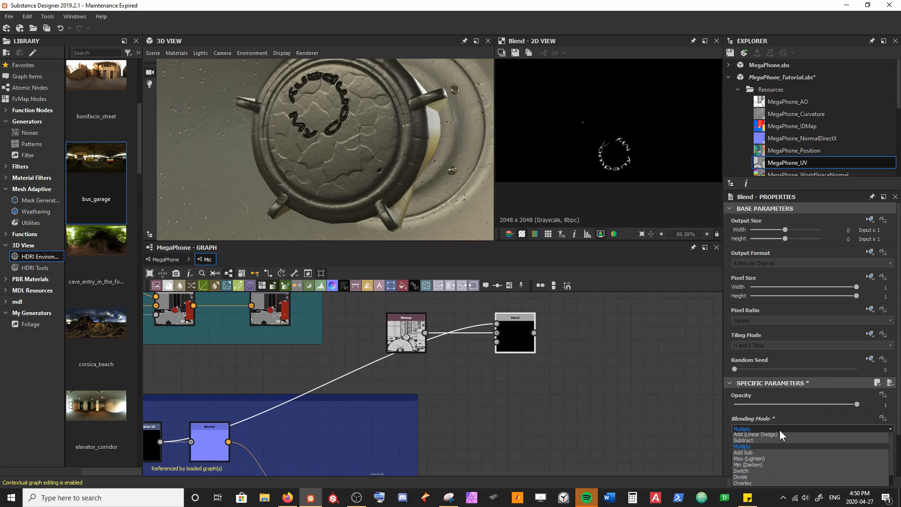
left_click(751, 486)
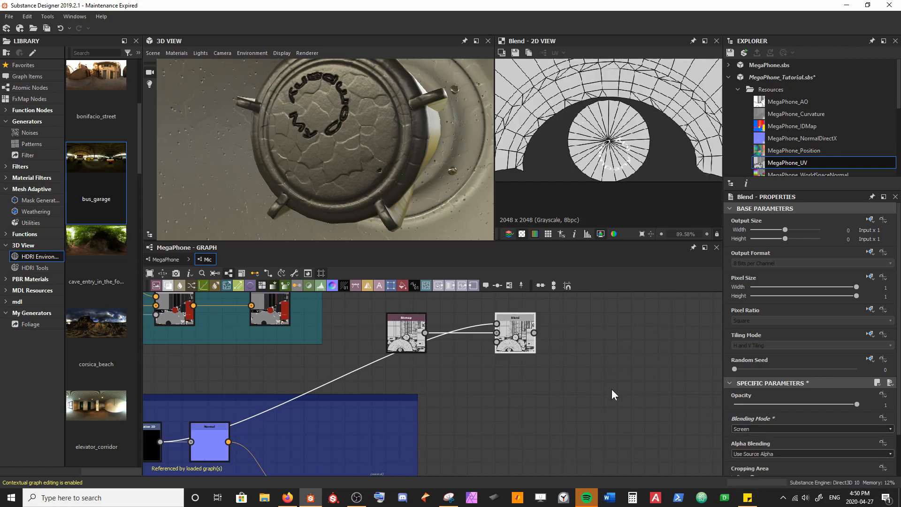
Step: Move the text's Transformation 2D so its ring of letters surrounds the centre of the circular UV island
scroll(620, 155, "up", 4)
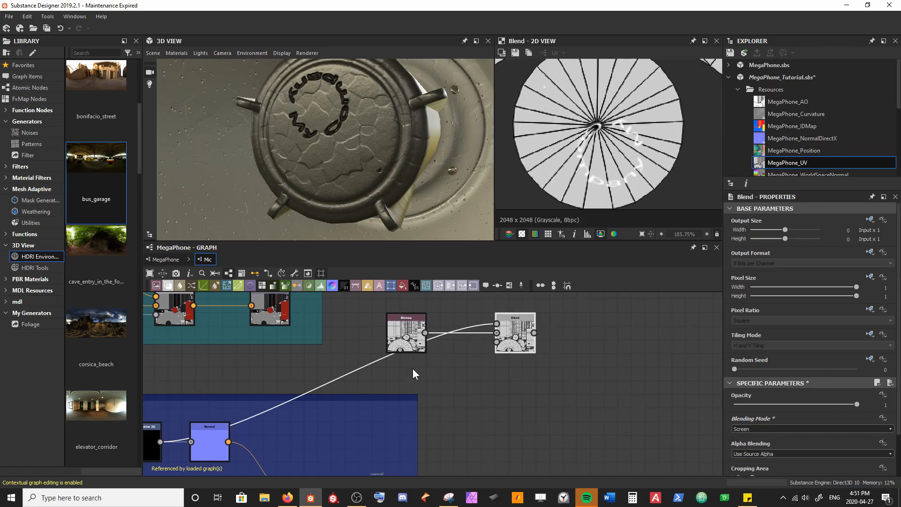
middle_click_drag(291, 391, 384, 361)
left_click(234, 401)
left_click_drag(637, 186, 626, 166)
scroll(605, 140, "up", 4)
middle_click_drag(605, 127, 621, 159)
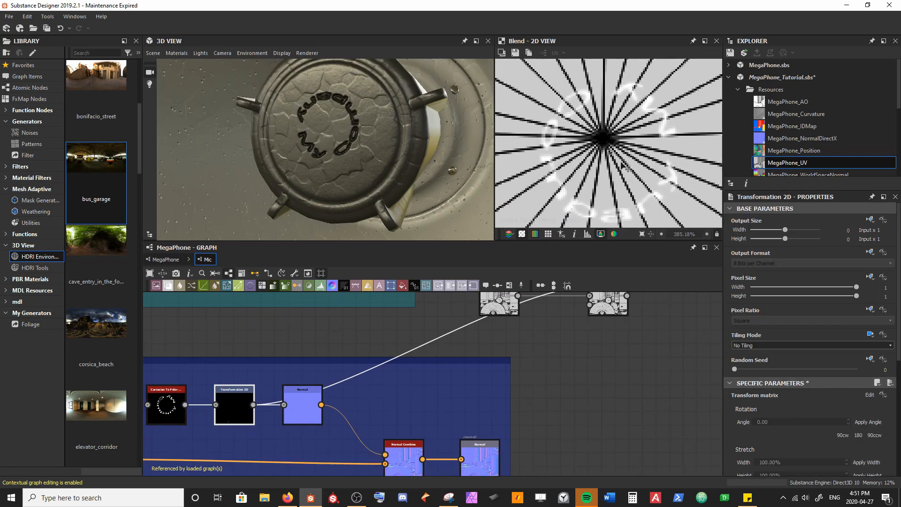
Step: Fine-tune the Transformation 2D so its centre sits exactly where the UV spokes meet, and check the microphone in 3D
scroll(623, 161, "up", 3)
scroll(605, 134, "up", 5)
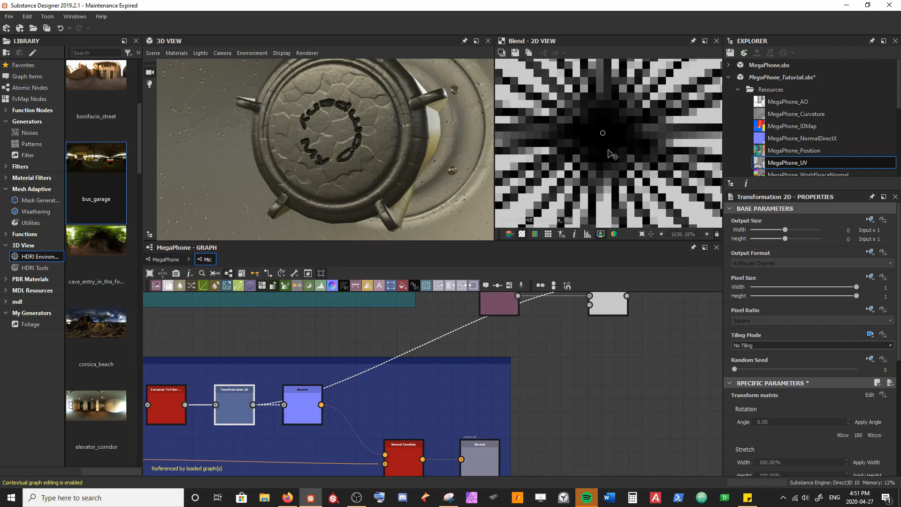
scroll(610, 151, "down", 6)
middle_click_drag(691, 155, 522, 165)
middle_click_drag(597, 177, 620, 174)
scroll(601, 175, "down", 3)
scroll(615, 172, "down", 3)
left_click_drag(355, 164, 394, 170)
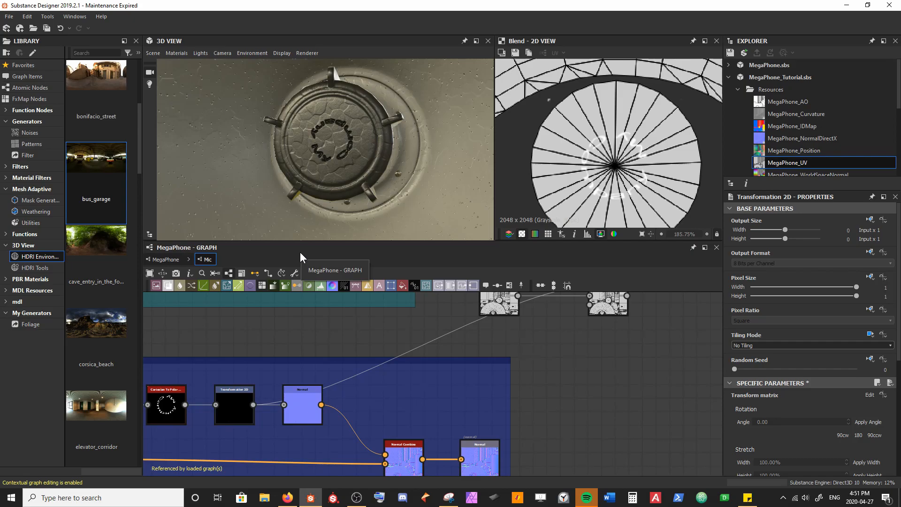
Step: Change the Text node's wording to "Get Learnt Co."
middle_click_drag(248, 455, 407, 401)
middle_click_drag(228, 373, 261, 376)
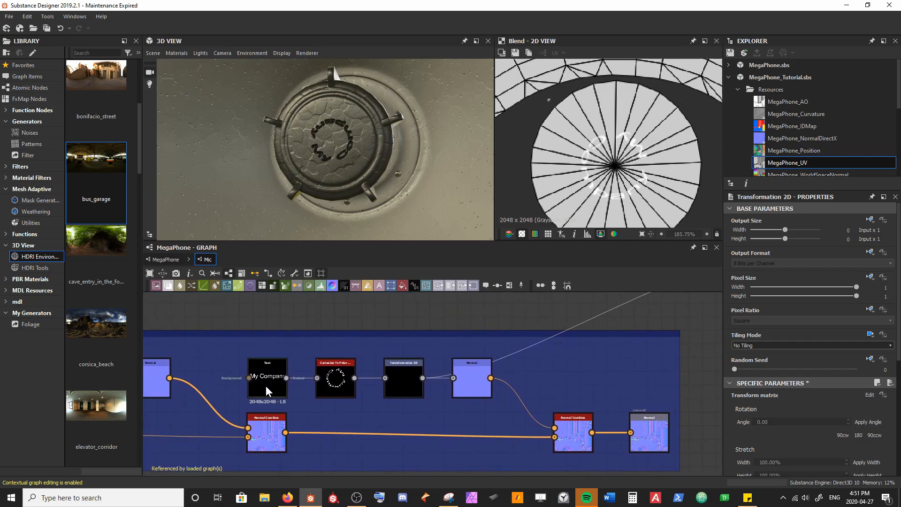
left_click(266, 386)
left_click(789, 431)
type("Get")
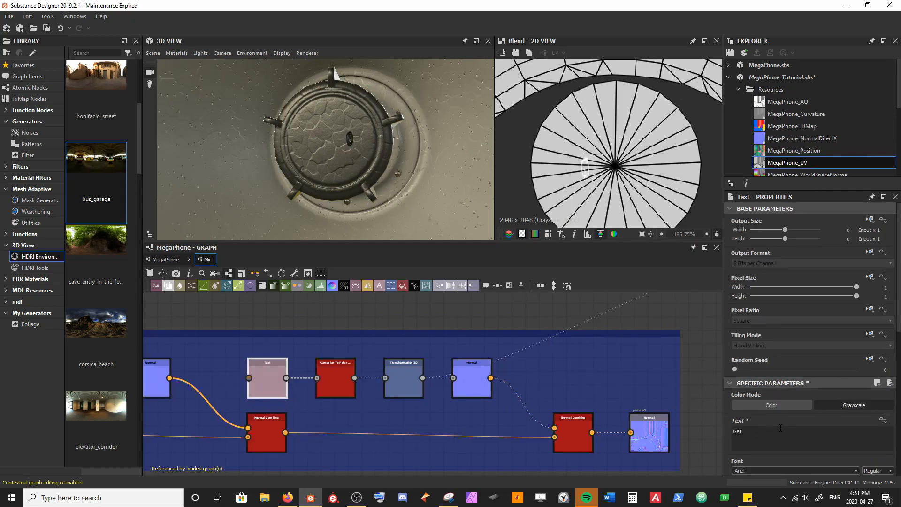
type(" Learnt Co.")
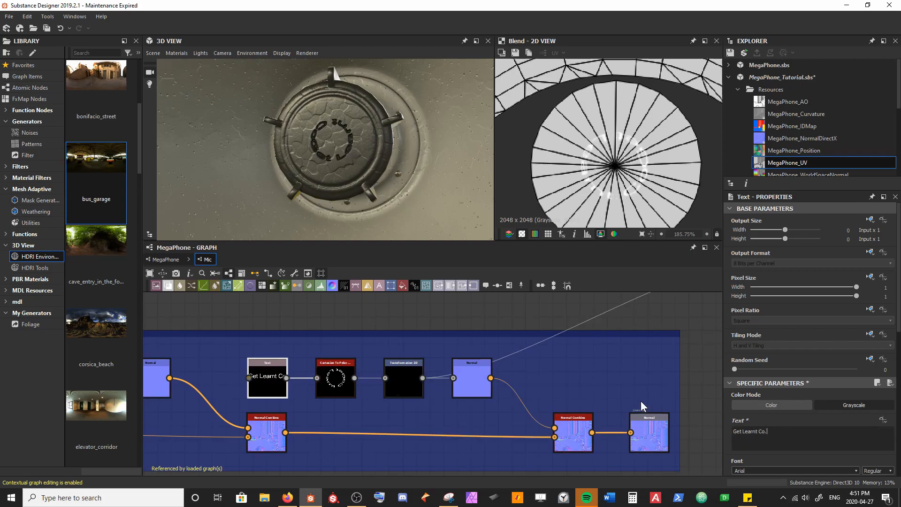
Step: Show the Cartesian To Polar result in the 2D view while selecting the Text node for adjustment
double_click(352, 375)
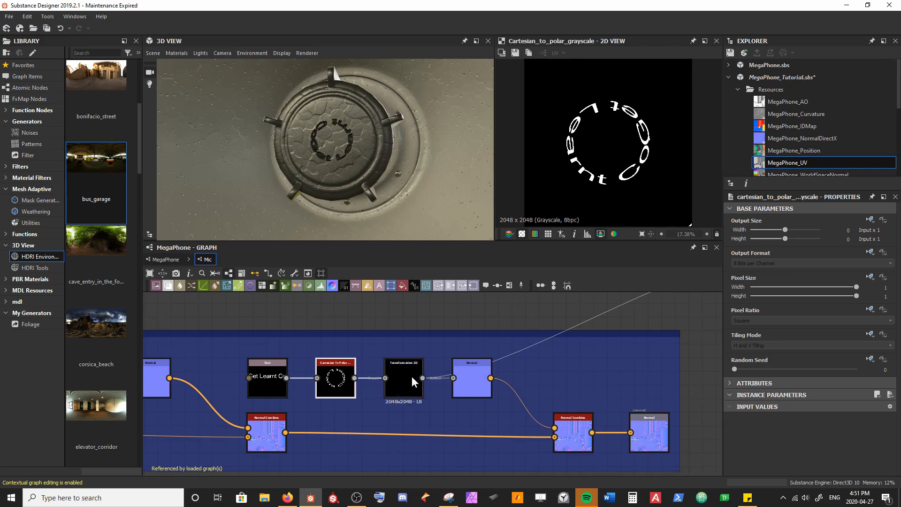
left_click(267, 385)
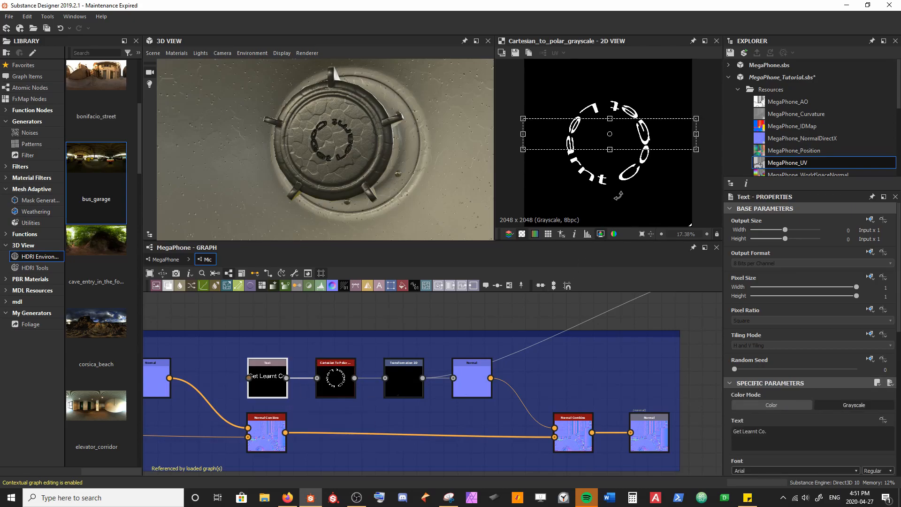
scroll(607, 179, "down", 1)
key("ctrl+z")
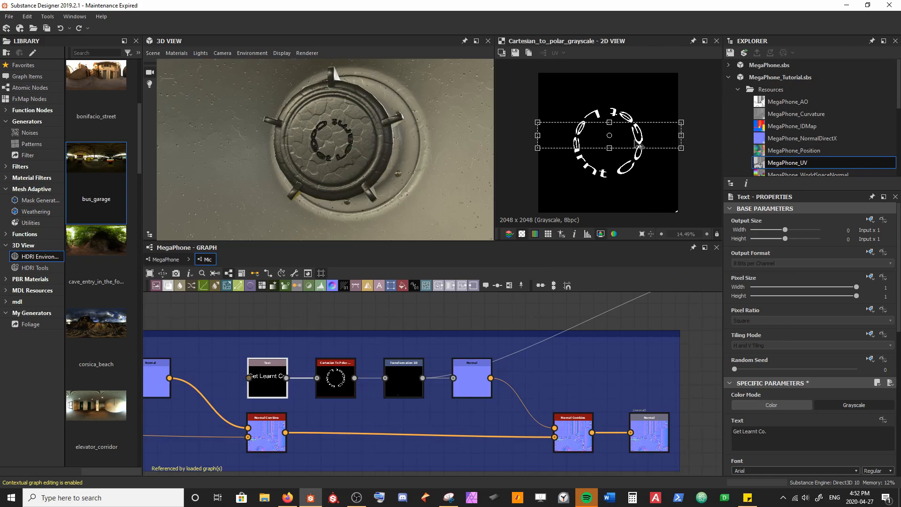
left_click_drag(636, 138, 613, 146)
key("ctrl+z")
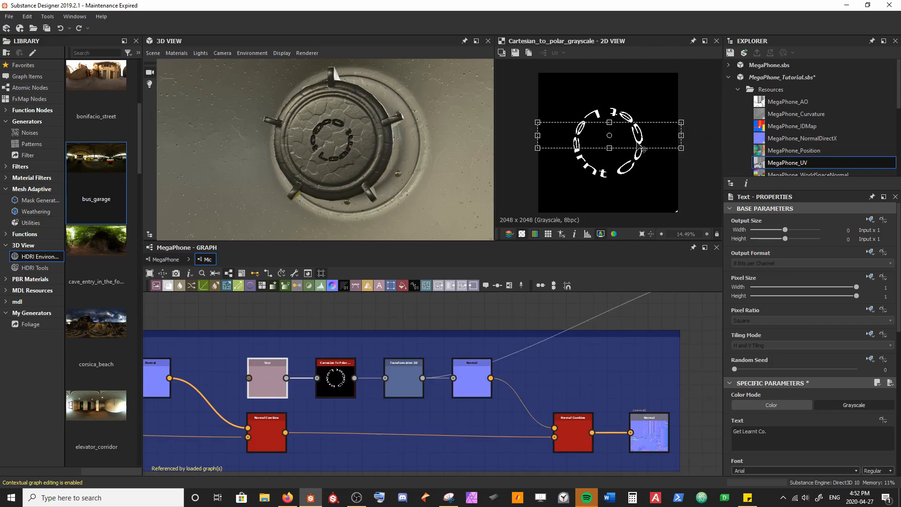
left_click_drag(659, 135, 682, 135)
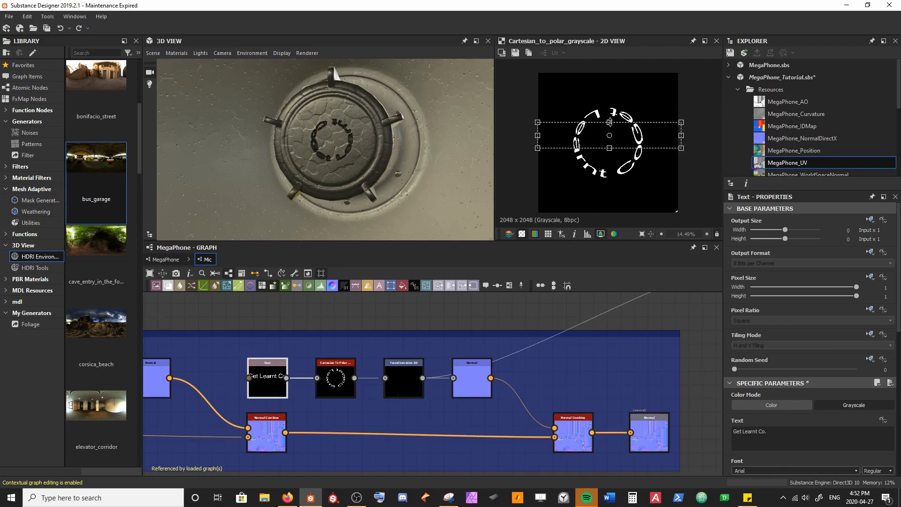
mouse_move(609, 122)
left_mouse_down()
mouse_move(623, 83)
mouse_move(621, 121)
left_mouse_up()
Step: Narrow the "Get Learnt Co." text and shift it sideways so it curves evenly around the lower half of the microphone front
scroll(340, 174, "up", 3)
left_click_drag(339, 175, 328, 177)
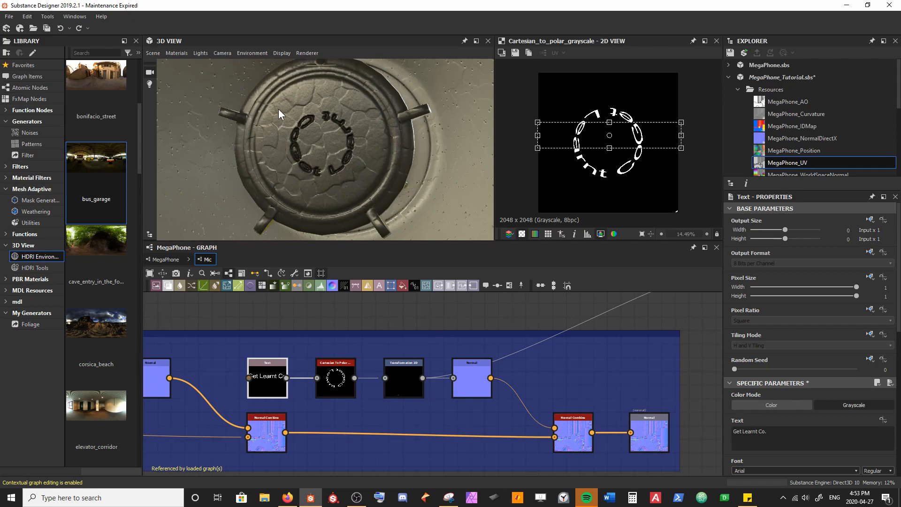
left_click_drag(681, 136, 645, 135)
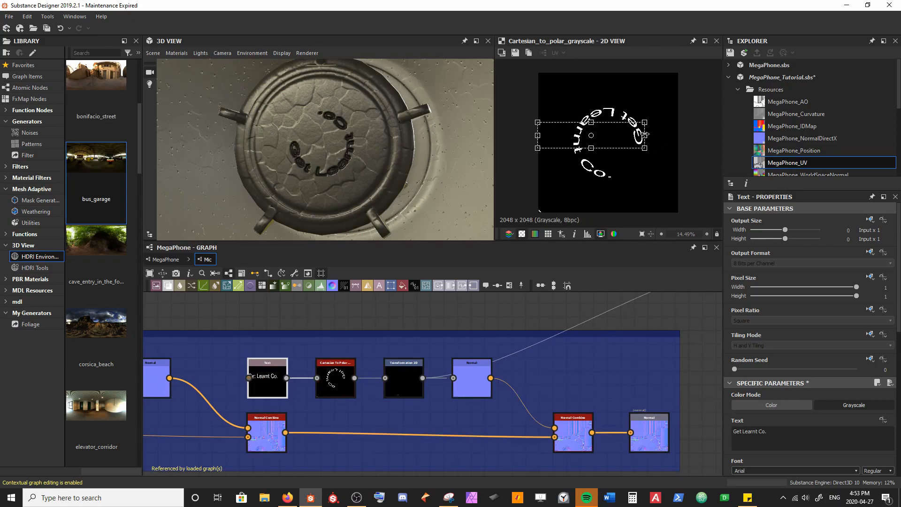
left_click_drag(621, 141, 602, 145)
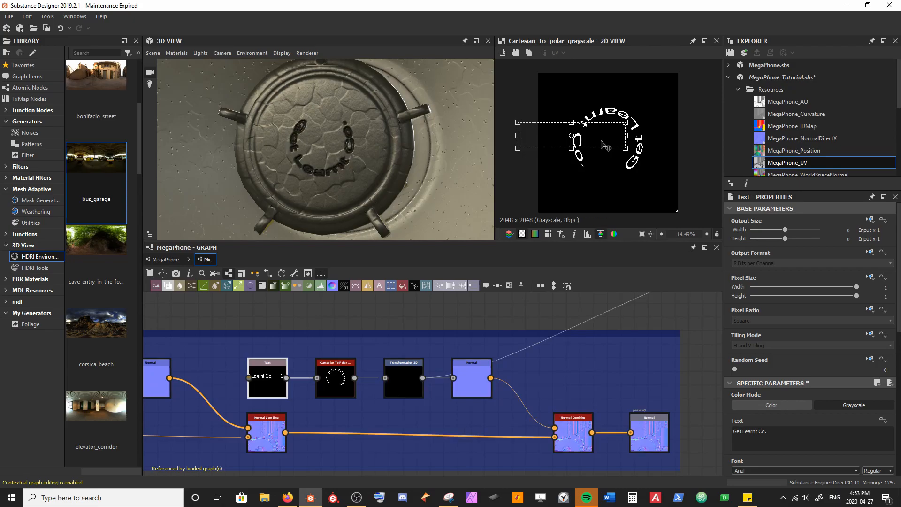
left_click_drag(604, 145, 605, 146)
Step: Stretch the text taller and reposition it to form larger lettering near the microphone's rim, with the font size set to 0.14
left_click_drag(603, 142, 608, 197)
left_click_drag(573, 162, 577, 136)
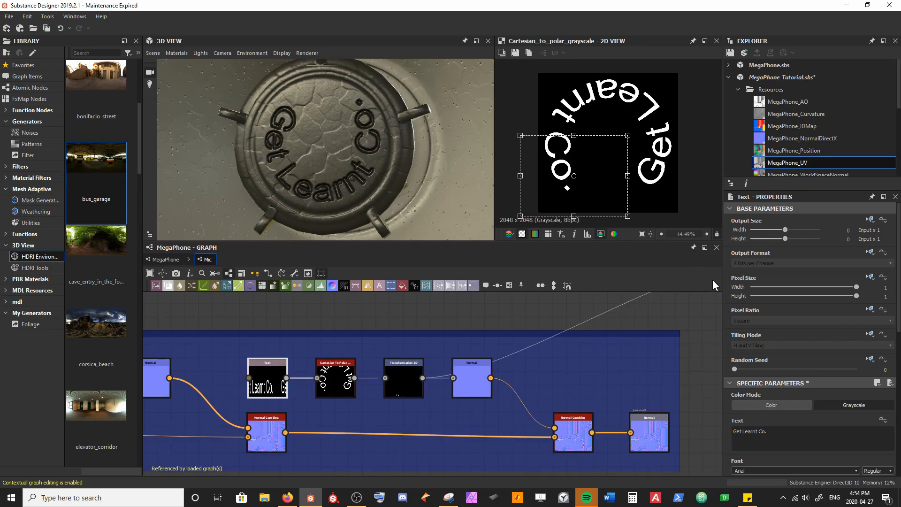
scroll(796, 394, "down", 3)
left_click_drag(756, 409, 751, 409)
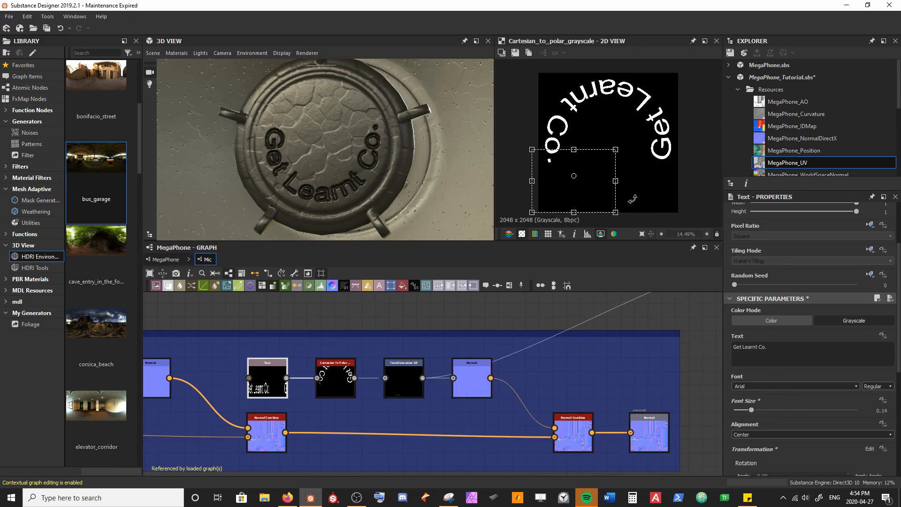
Step: Widen the "Get Learnt Co." text slightly, shift it sideways to balance its curve around the microphone's lower half, and save the package
left_click_drag(615, 181, 613, 187)
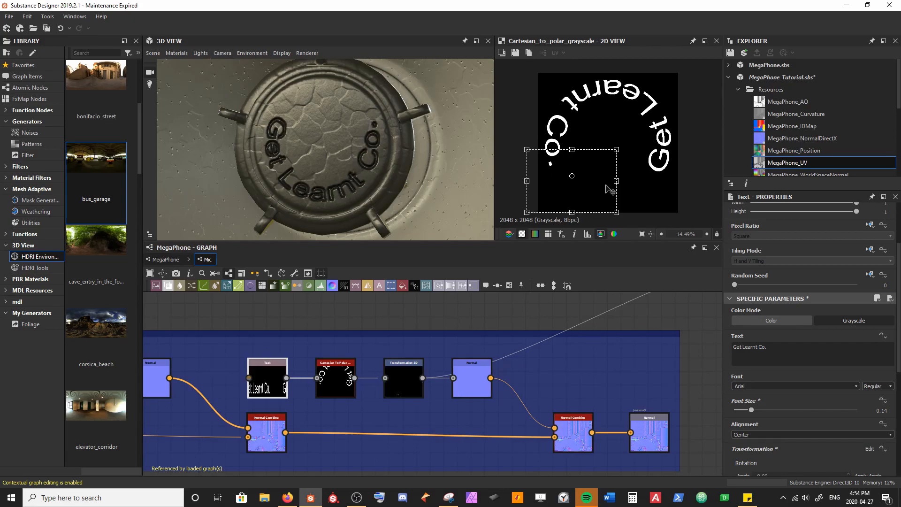
left_click_drag(608, 188, 611, 191)
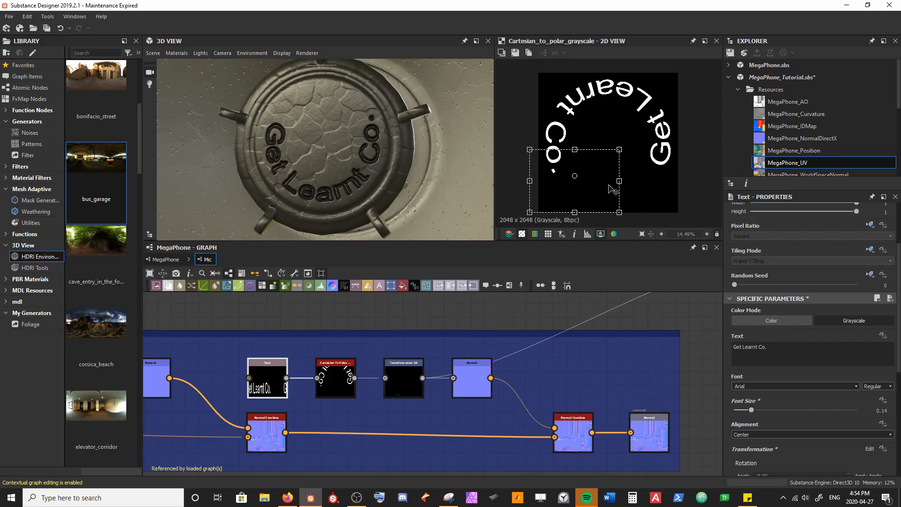
scroll(363, 173, "down", 3)
mouse_move(363, 173)
left_mouse_down()
mouse_move(362, 164)
mouse_move(352, 171)
left_mouse_up()
scroll(309, 123, "up", 2)
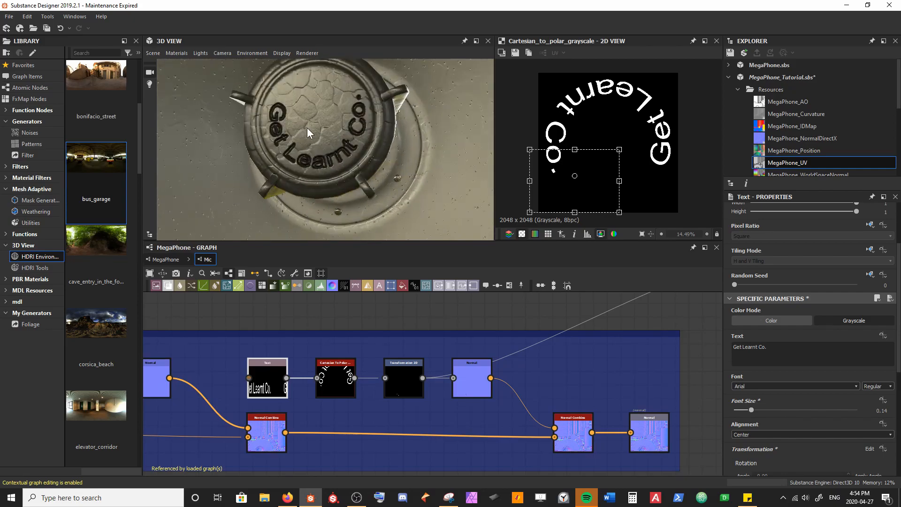
left_click(365, 324)
key("ctrl+s")
Step: Move the text down in the Text node's transform so the curved lettering sits closer to the microphone's rim
left_click_drag(373, 148, 372, 155)
left_click(337, 375)
left_click(268, 375)
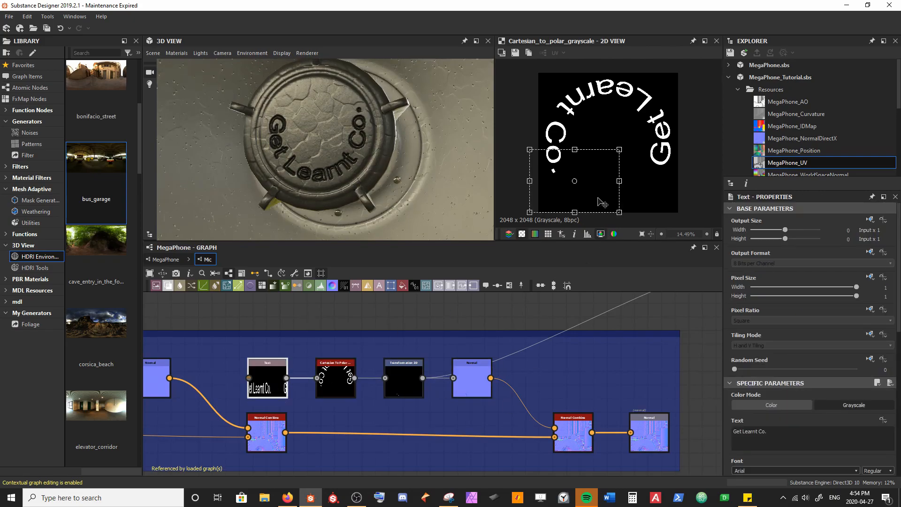
left_click_drag(603, 173, 600, 182)
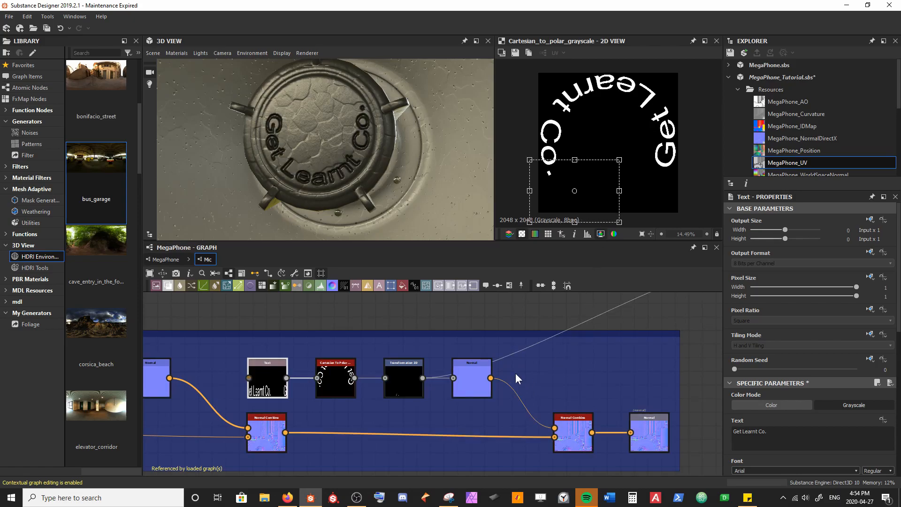
Step: Set the Transformation 2D node's X offset to 2.21 to fine-tune the lettering's position on the microphone
left_click(406, 383)
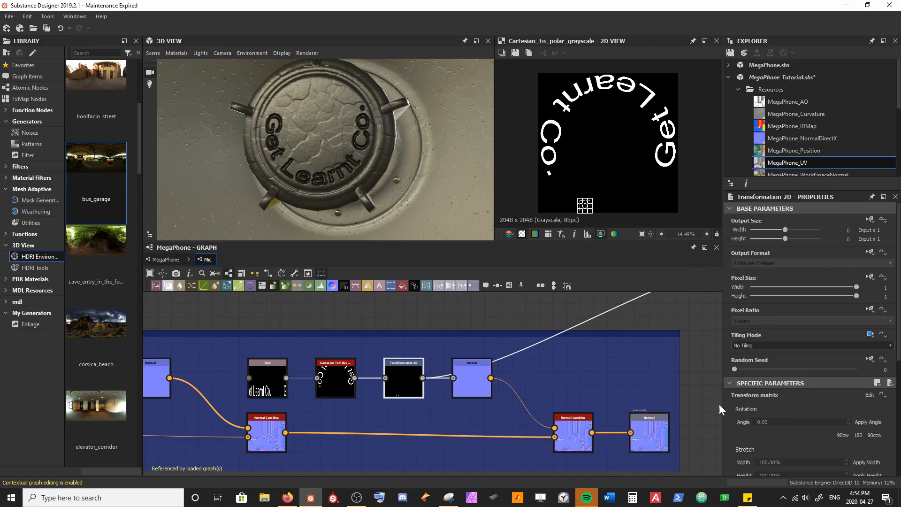
scroll(597, 157, "up", 10)
scroll(846, 388, "down", 5)
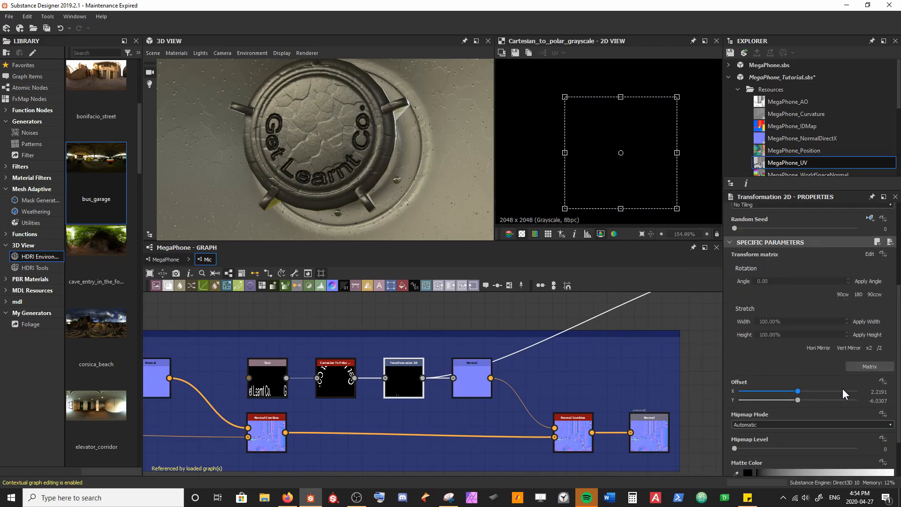
scroll(846, 389, "down", 2)
left_click(795, 334)
type("2.21")
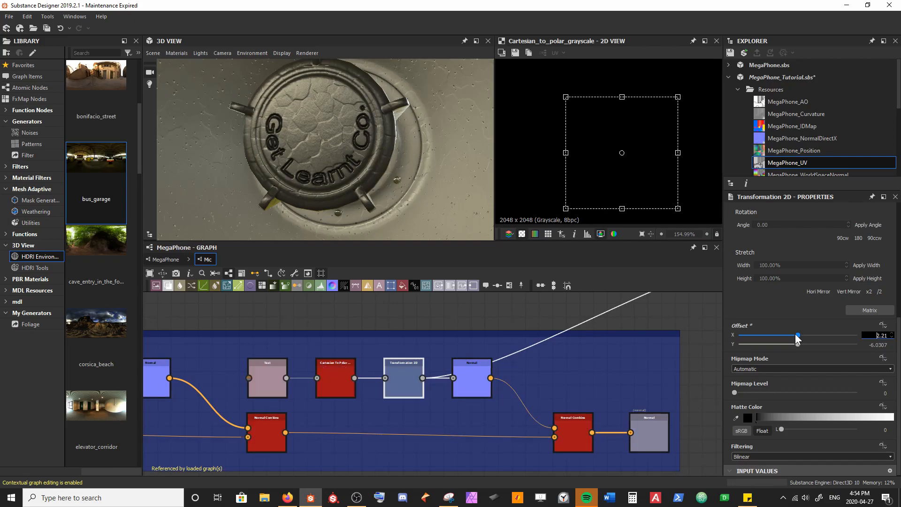
key("Return")
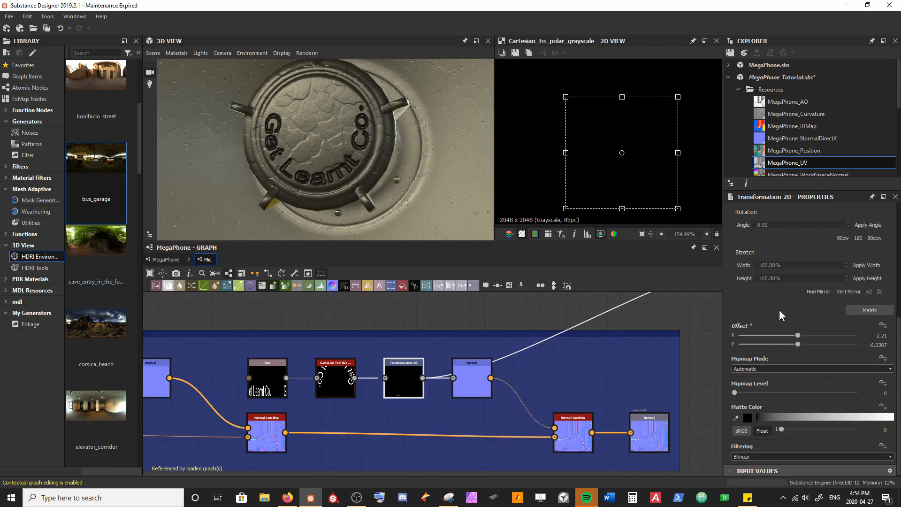
scroll(331, 153, "down", 3)
left_click_drag(332, 153, 336, 164)
Step: Try an intensity of -0.1 on the text's Normal node, undo the accidental frame change, and save the package
left_click(471, 378)
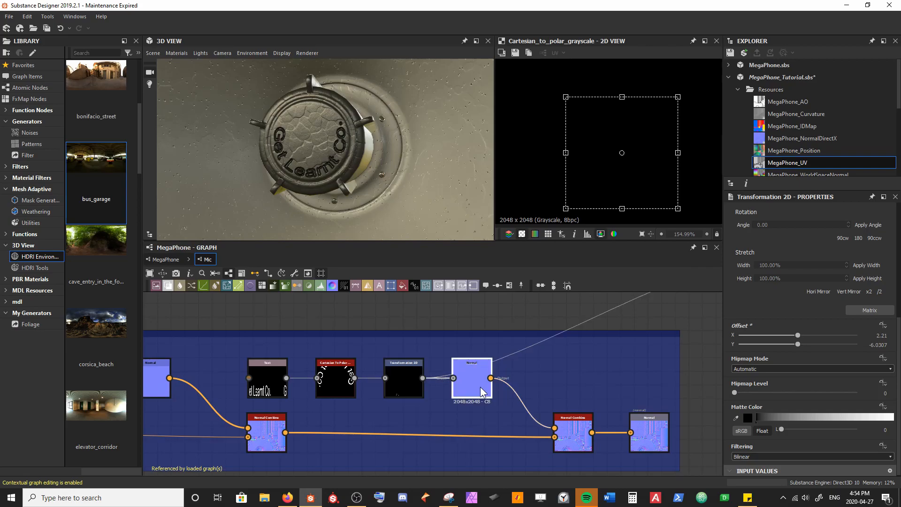
left_click(792, 404)
type("-0.1")
key("Return")
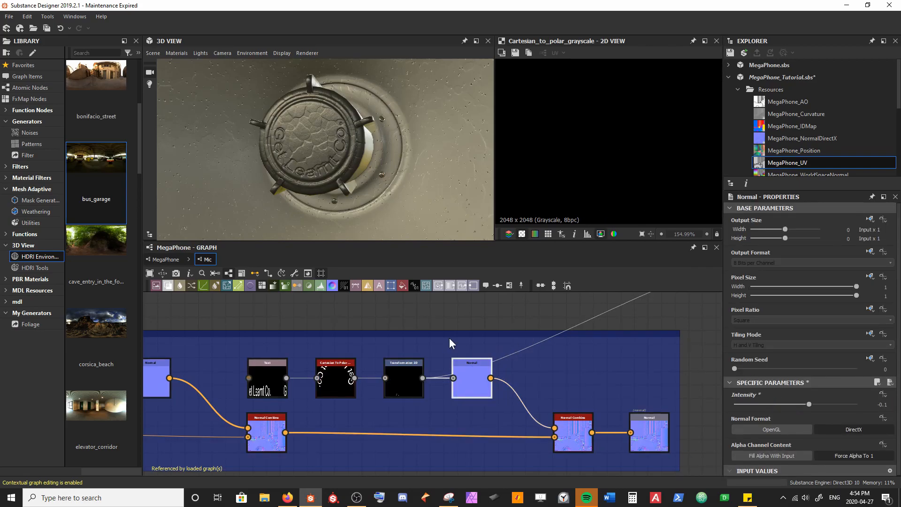
left_click_drag(407, 334, 368, 318)
key("ctrl+z")
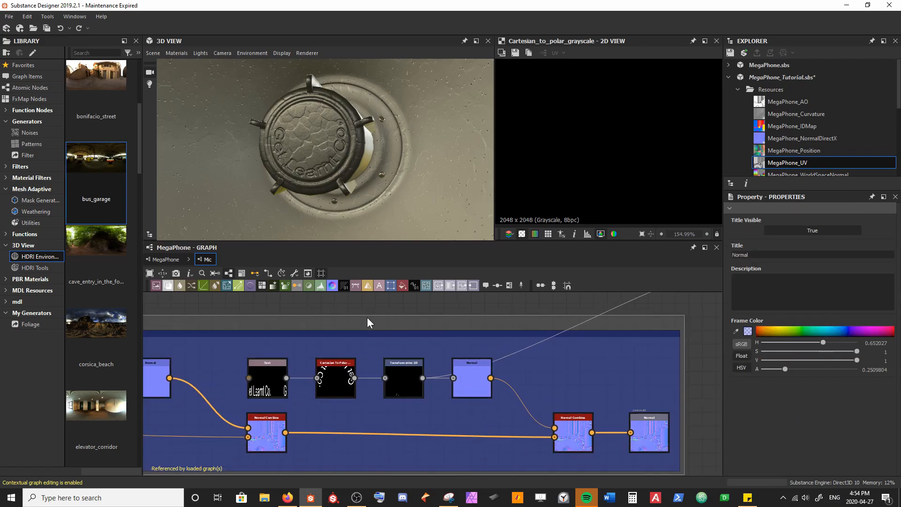
key("ctrl+z")
key("ctrl+s")
Step: Set the intensity of the text's Normal node to -0.3 and save the package
left_click(462, 382)
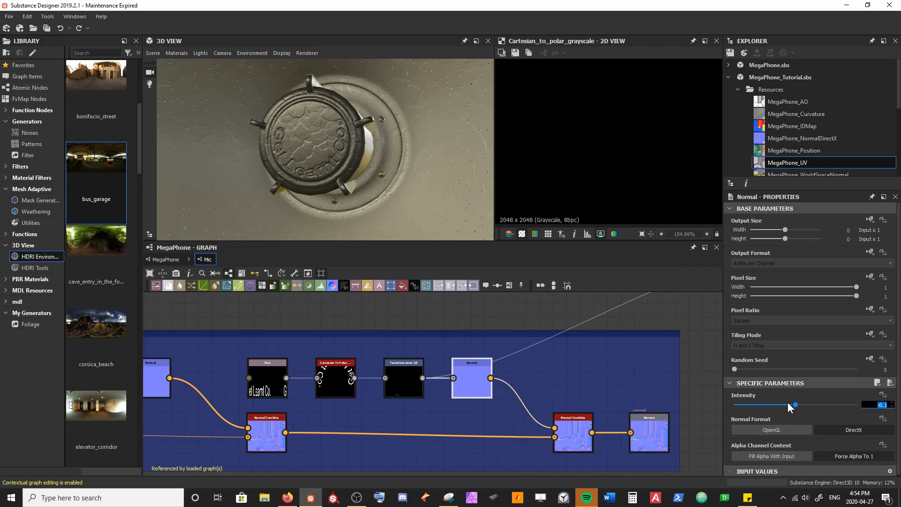
type("-0.")
type("3")
key("Return")
left_click(387, 300)
key("ctrl+s")
left_click_drag(377, 226, 367, 174)
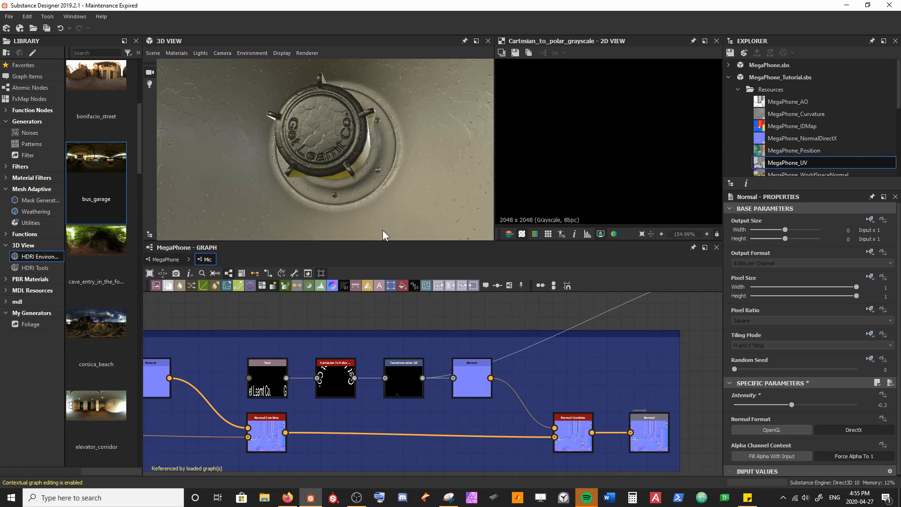
Step: Move the final Normal Combine, the text's Normal and the Transformation 2D nodes away from Cartesian To Polar to open a gap
scroll(558, 358, "down", 1)
middle_click_drag(552, 360, 422, 330)
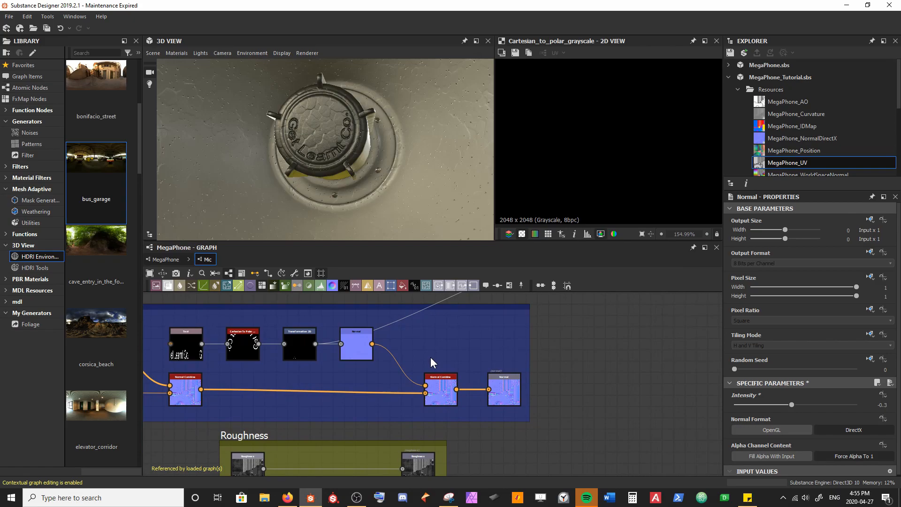
left_click(442, 383)
left_click_drag(442, 388, 465, 388)
left_click_drag(362, 352, 413, 347)
middle_click_drag(440, 336, 457, 348)
left_click_drag(325, 357, 377, 353)
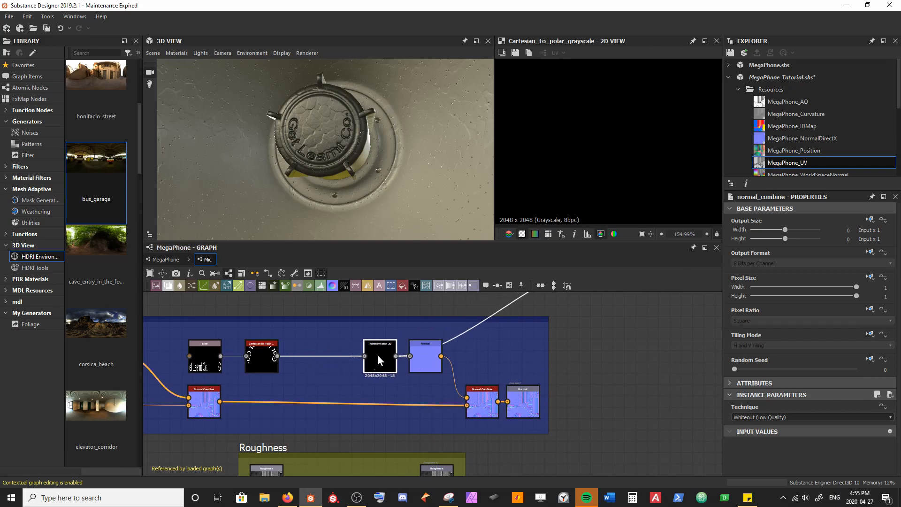
Step: Show the Cartesian To Polar result in the 2D view and nudge the Text node's lettering slightly sideways
middle_click_drag(326, 350, 331, 370)
left_click(306, 373)
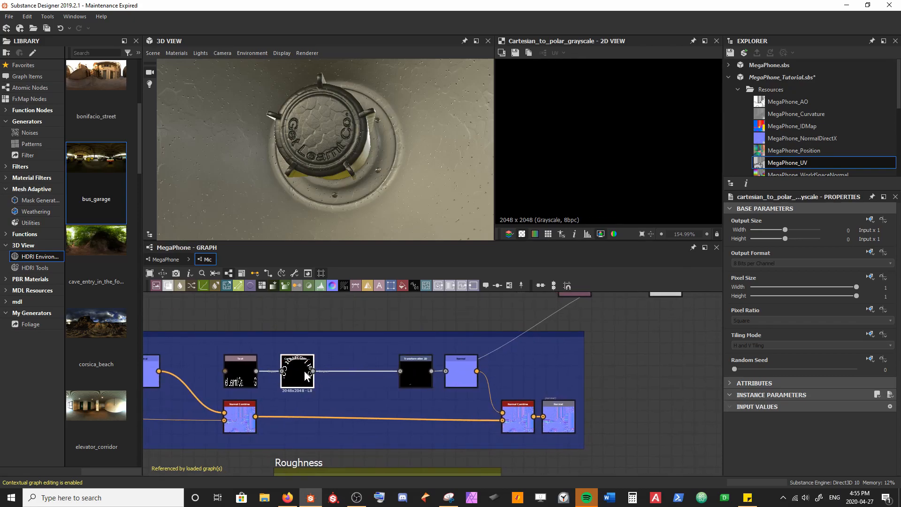
scroll(644, 131, "down", 10)
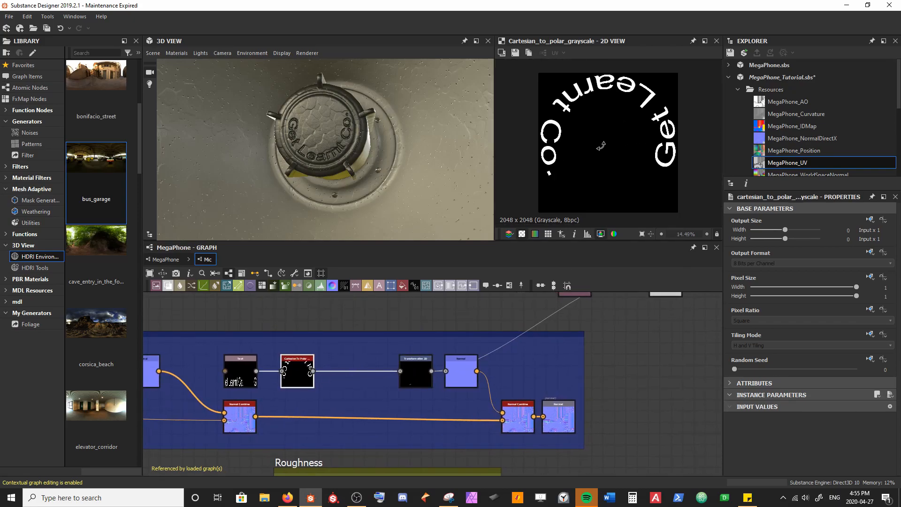
left_click_drag(348, 148, 368, 155)
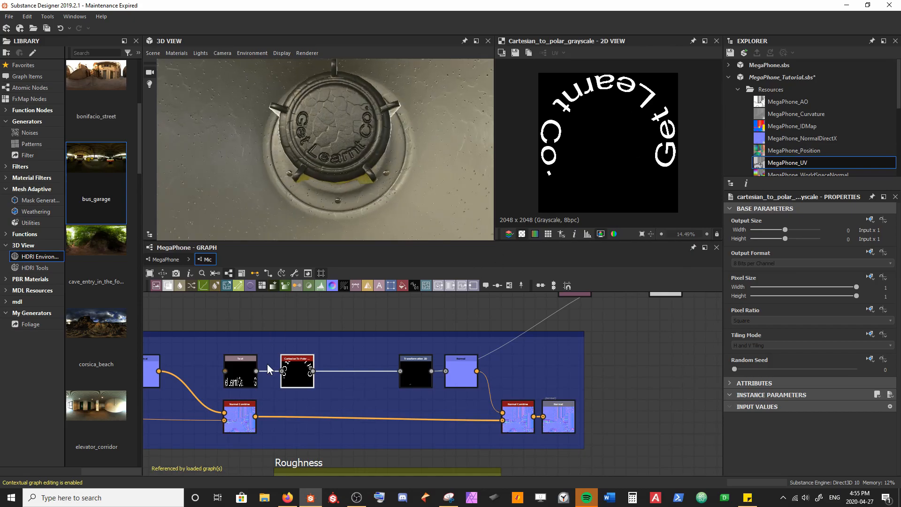
scroll(248, 383, "up", 3)
left_click(244, 378)
left_click_drag(582, 196, 581, 196)
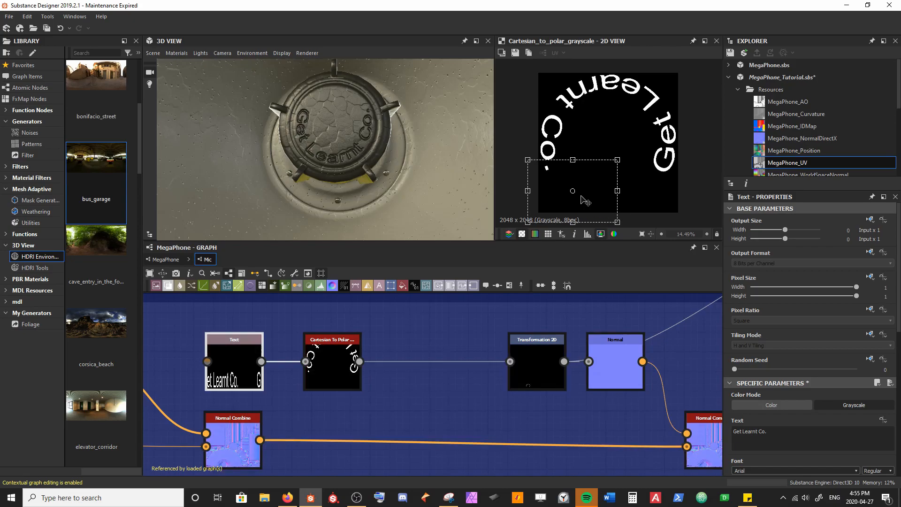
Step: Insert a Blend node between the Cartesian To Polar and Transformation 2D nodes
left_click(421, 338)
scroll(417, 376, "down", 3)
key("space")
type("blend")
key("Return")
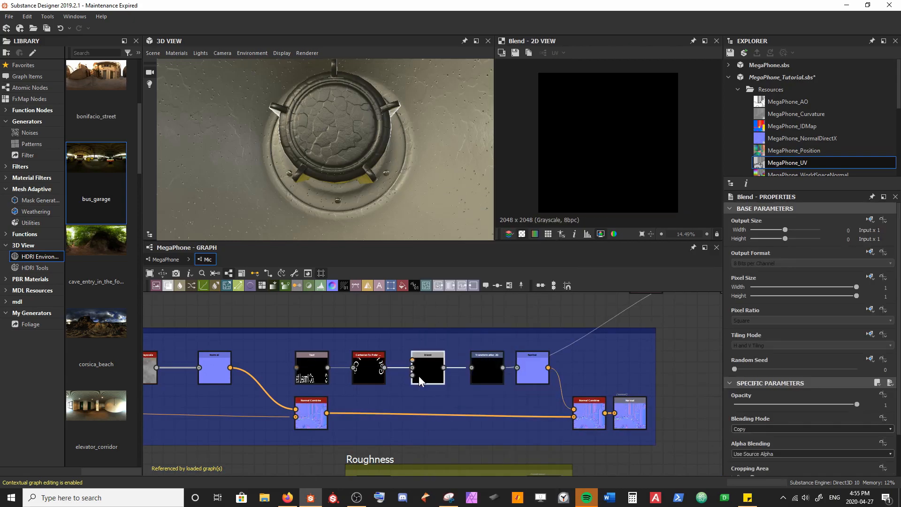
Step: Move the Roughness, Metallic and AO frames down together to free space below the Normal frame
scroll(418, 376, "down", 3)
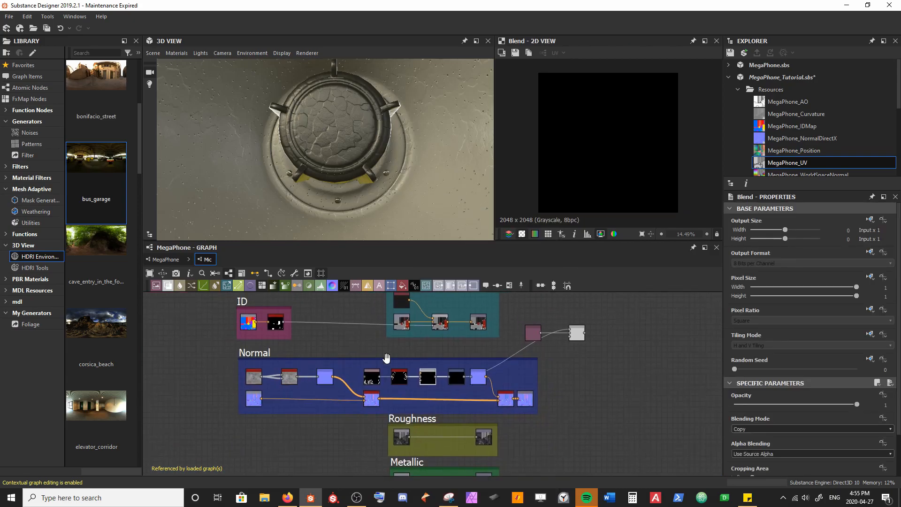
scroll(386, 358, "up", 3)
left_click(413, 355)
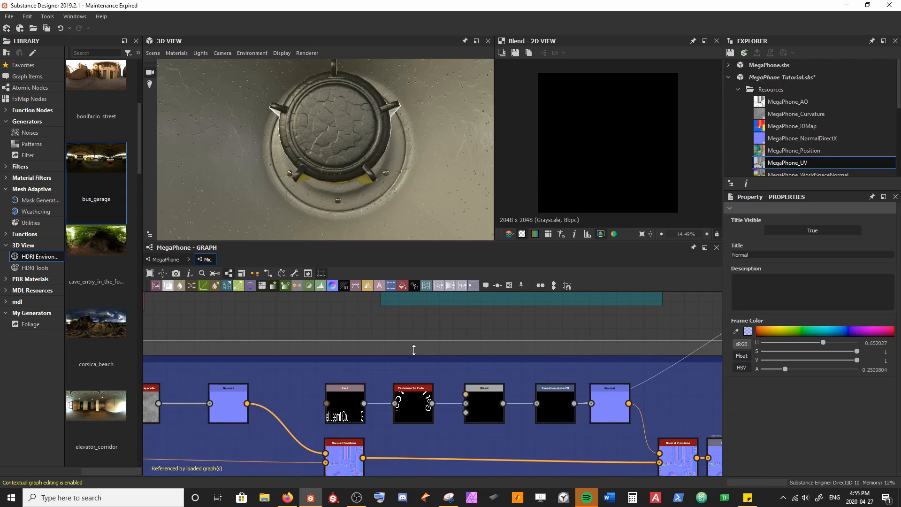
scroll(354, 387, "down", 4)
middle_click_drag(346, 394, 350, 335)
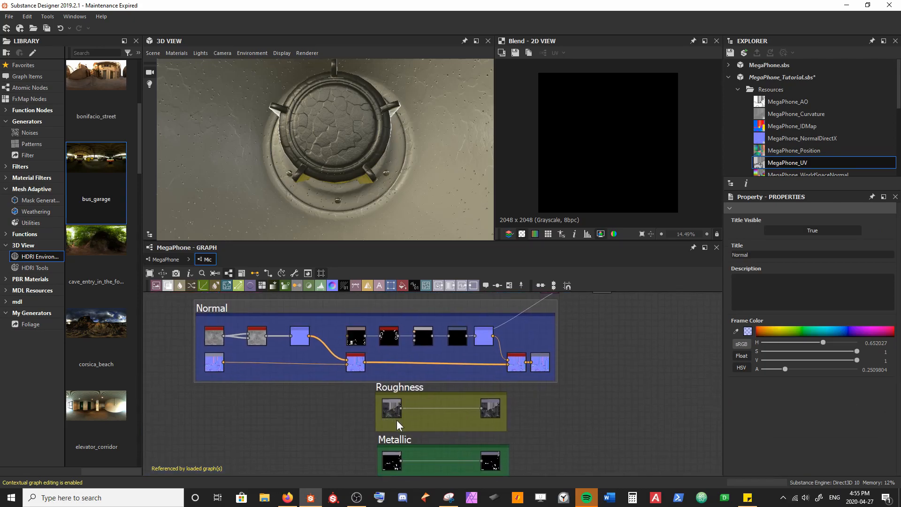
scroll(360, 411, "down", 2)
middle_click_drag(360, 411, 342, 344)
left_click_drag(342, 344, 398, 445)
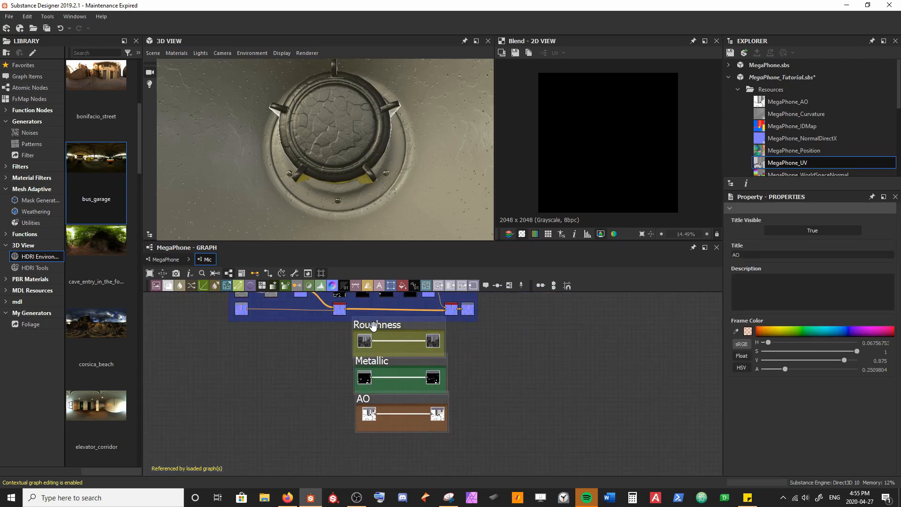
left_click_drag(373, 325, 368, 375)
middle_click_drag(368, 376, 359, 429)
scroll(385, 410, "up", 2)
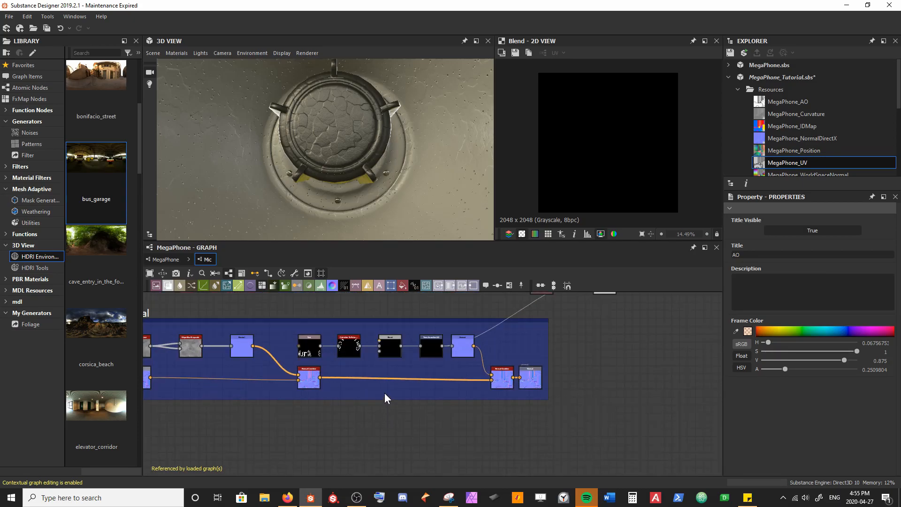
Step: Move the Normal frame with its nodes down and extend its upper edge to make room above the text nodes
middle_click_drag(385, 394, 449, 403)
left_click_drag(204, 317, 201, 360)
middle_click_drag(399, 454, 369, 397)
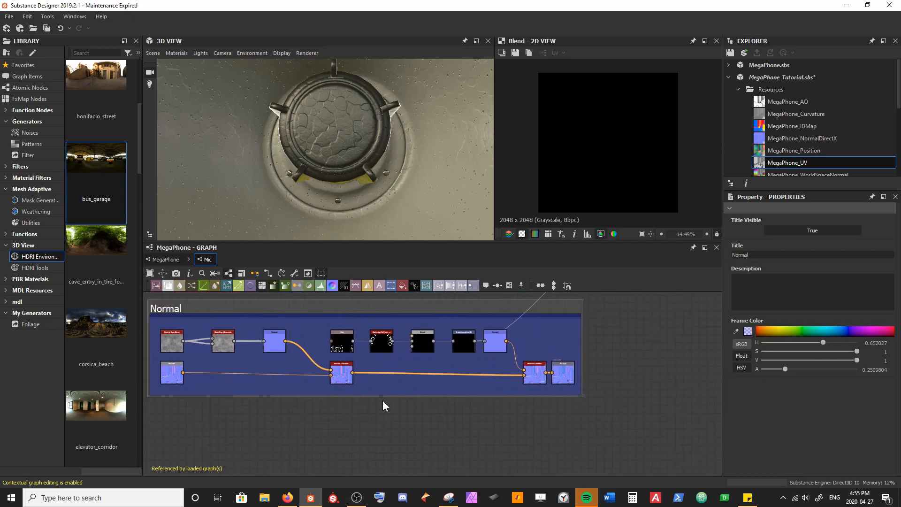
left_click_drag(340, 315, 340, 298)
middle_click_drag(402, 328, 349, 390)
scroll(357, 390, "up", 3)
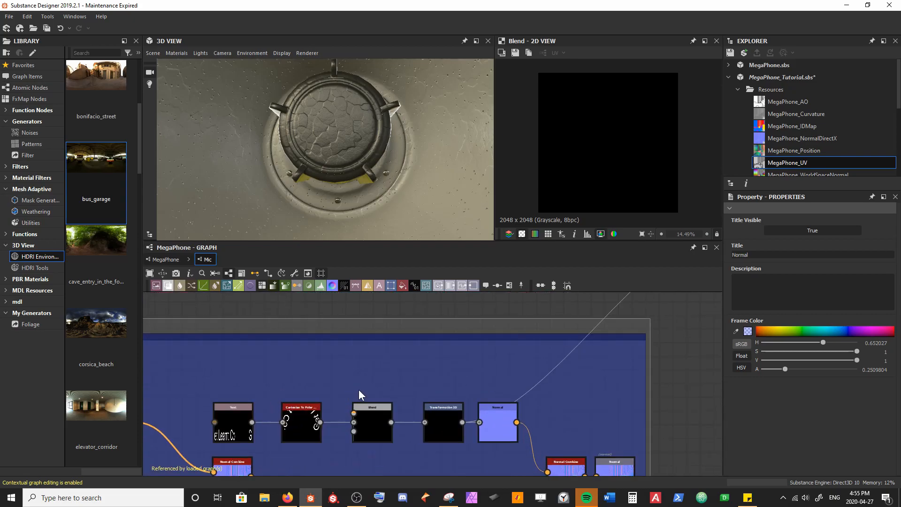
Step: Inspect the Cartesian To Polar output and the Transformation 2D output in the 2D view
scroll(358, 389, "up", 1)
left_click(344, 414)
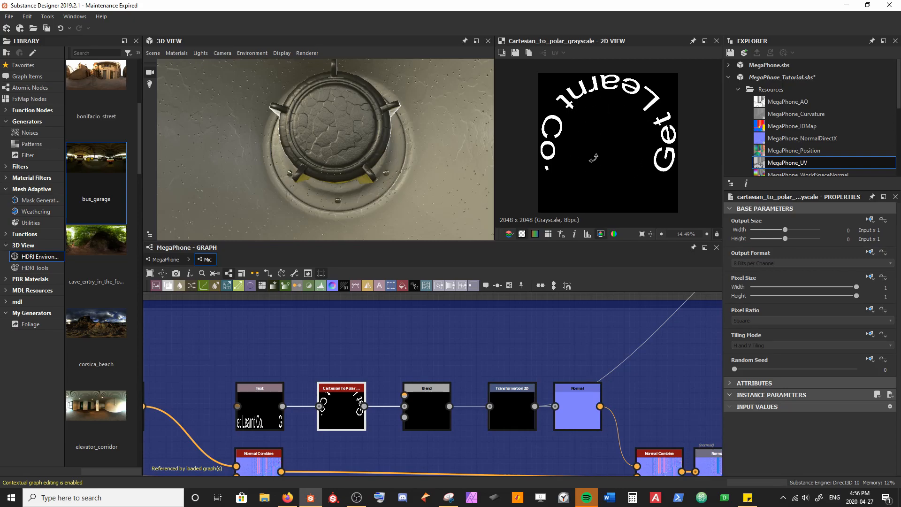
left_click(510, 403)
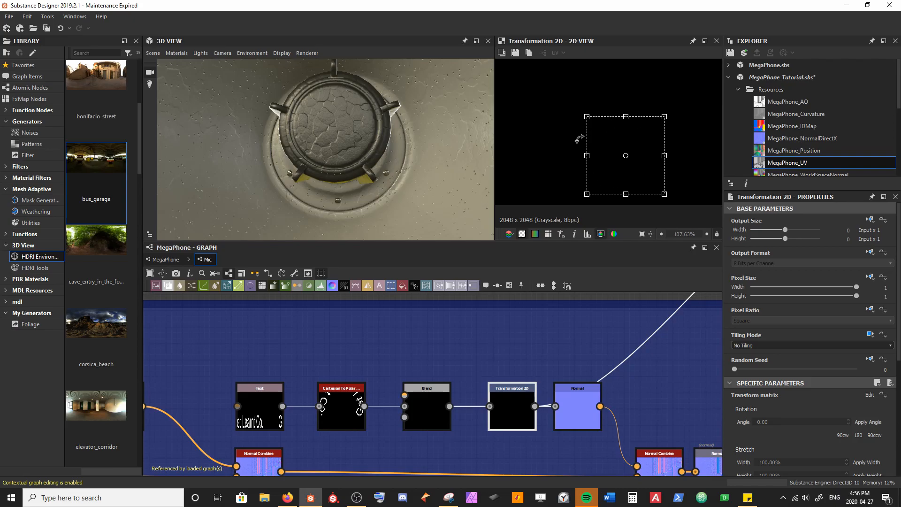
scroll(633, 172, "up", 1)
scroll(633, 172, "down", 8)
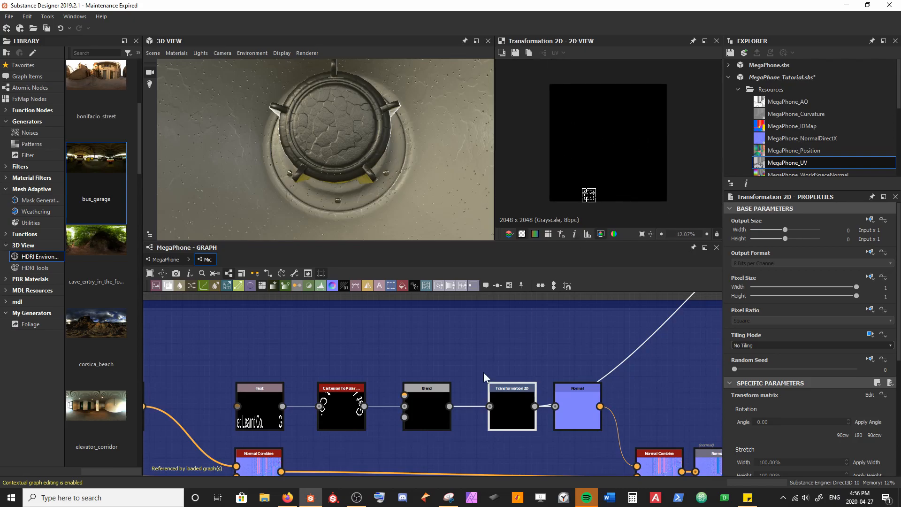
Step: Add a Polygon 1 node above the Text node and connect its output to the Blend node's Foreground input
left_click(422, 409)
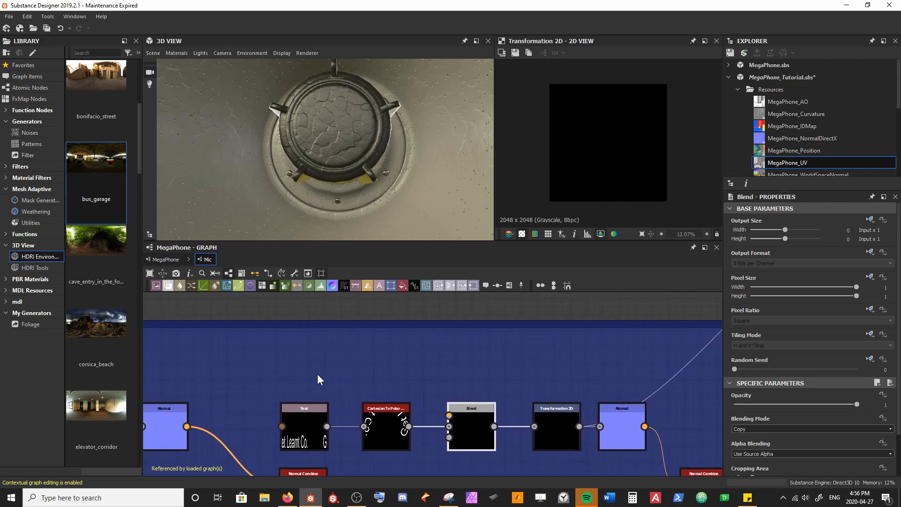
key("space")
type("poly")
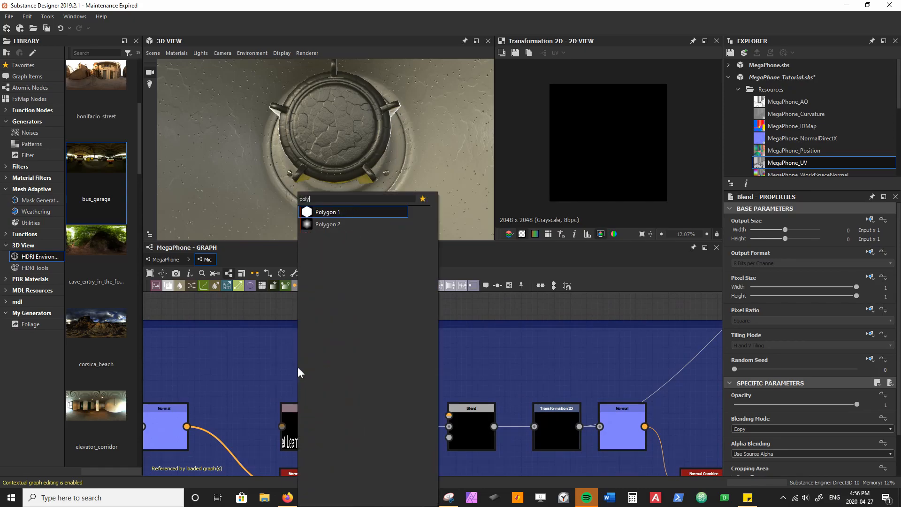
key("Return")
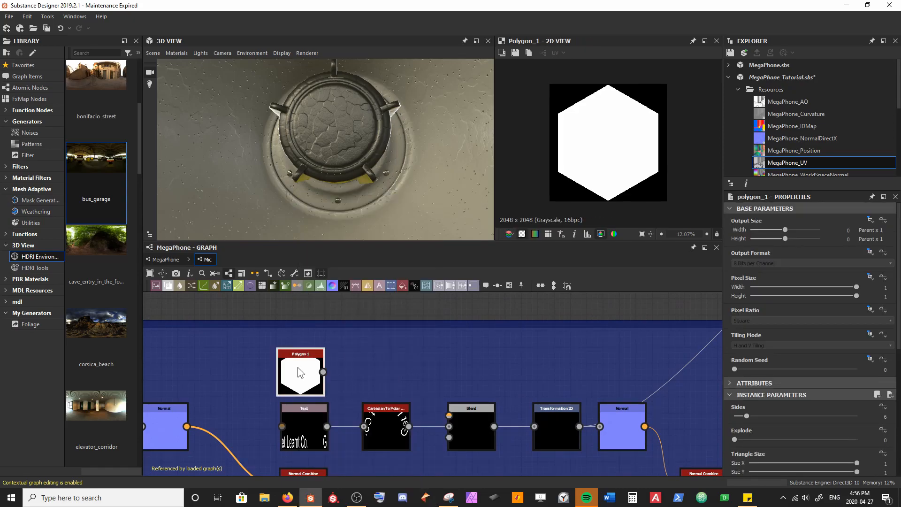
left_click_drag(323, 372, 456, 411)
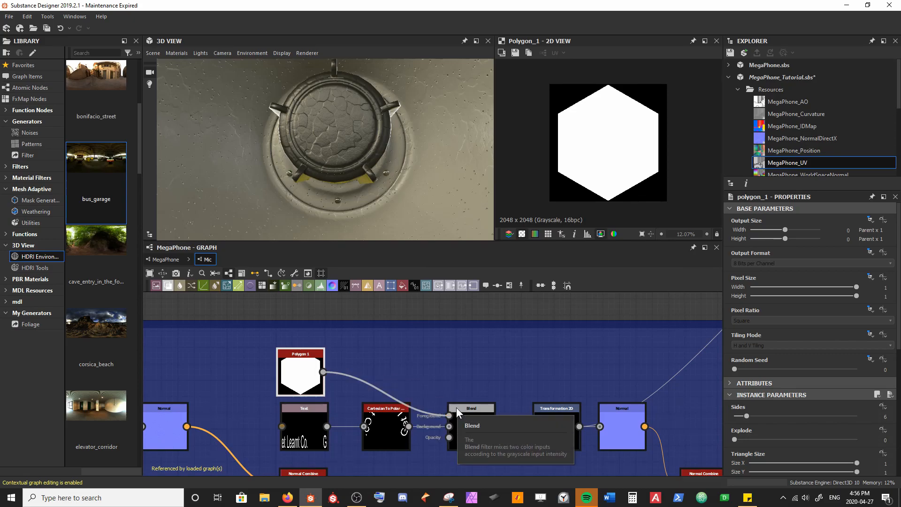
Step: Set the blending mode of the Blend node combining the polygon and the curved text to Screen
left_click(467, 421)
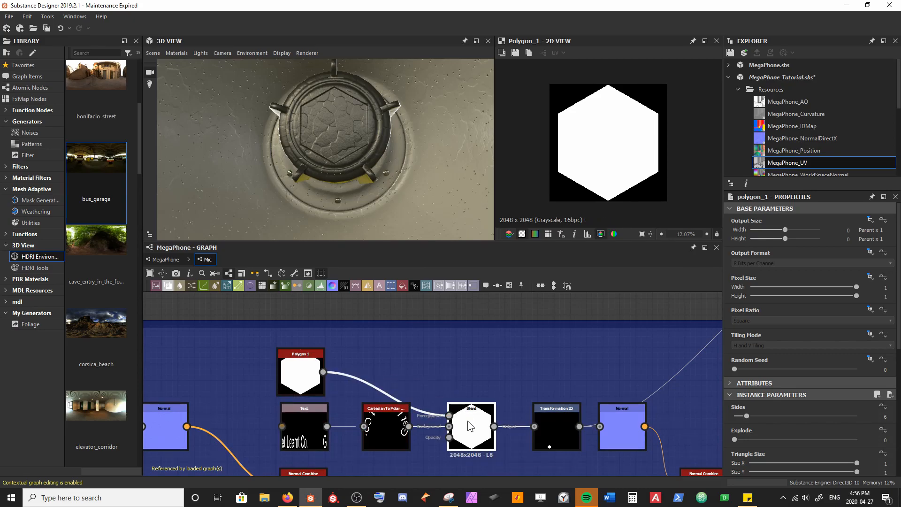
left_click(812, 429)
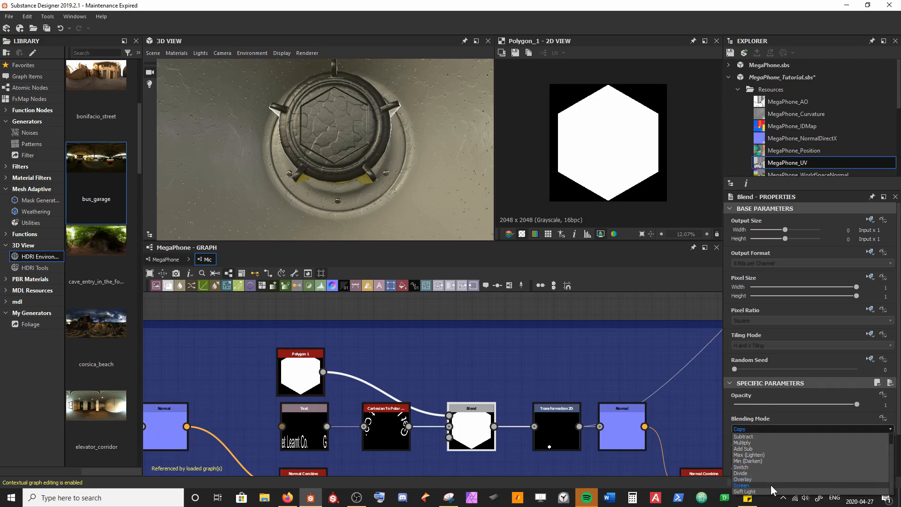
left_click(770, 485)
Step: Reduce Polygon 1's scale to 0.61 and check the Blend and Transformation 2D outputs in the 2D view
left_click(319, 371)
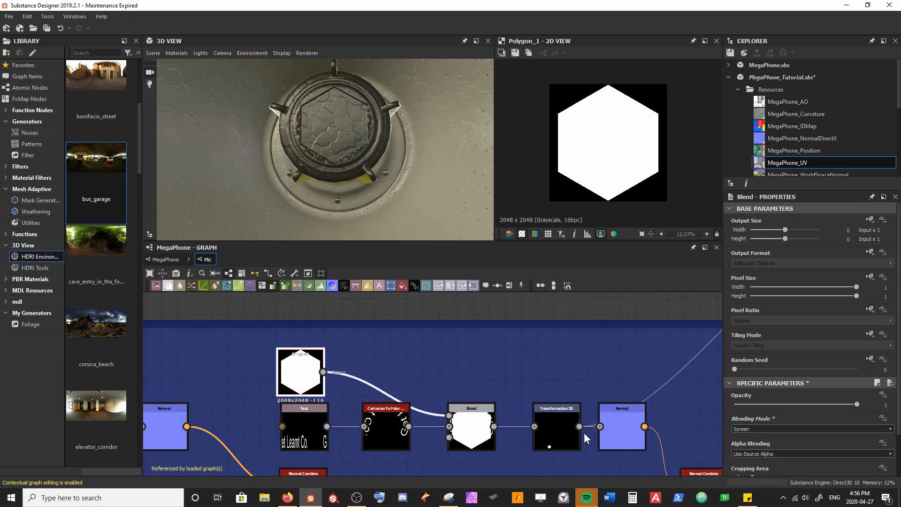
scroll(744, 417, "down", 3)
mouse_move(798, 411)
left_mouse_down()
mouse_move(838, 409)
mouse_move(808, 409)
left_mouse_up()
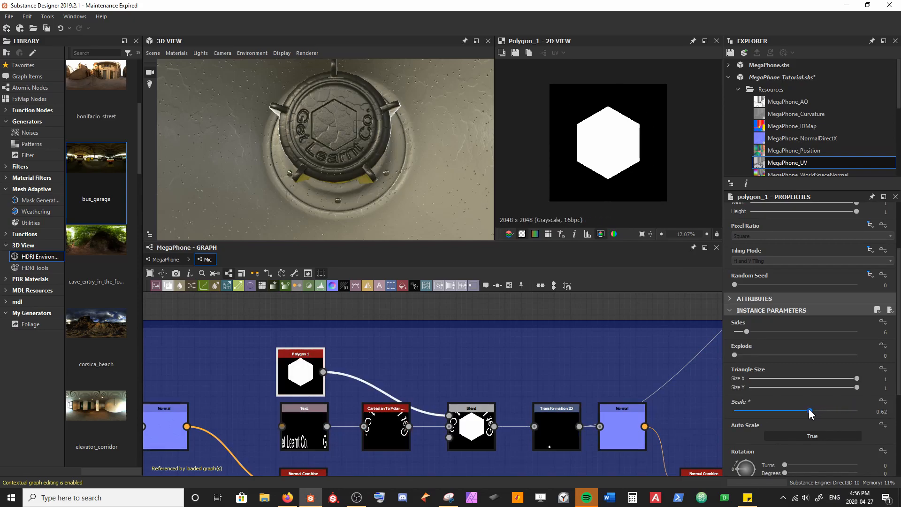
left_click(481, 436)
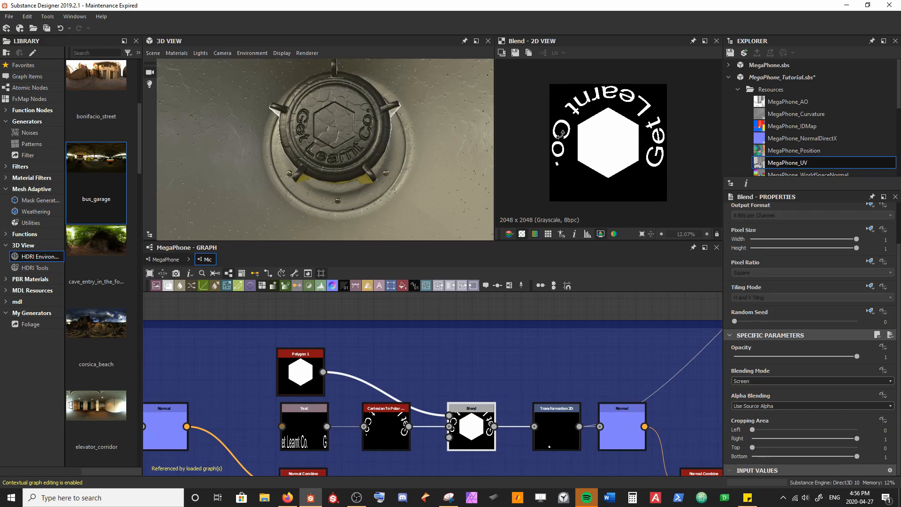
left_click(559, 420)
scroll(573, 193, "up", 5)
scroll(624, 171, "up", 6)
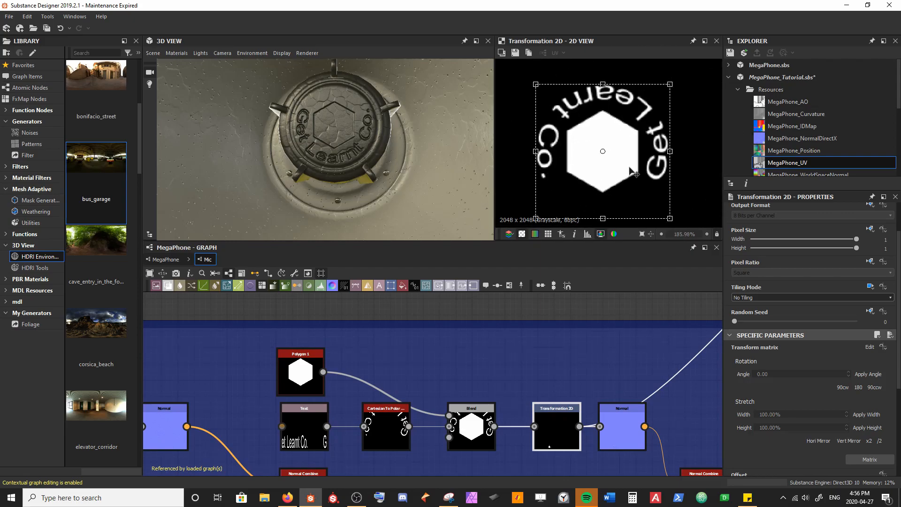
Step: Insert a Shape Mapper node between Polygon 1 and the Blend node's Foreground input
left_click(306, 375)
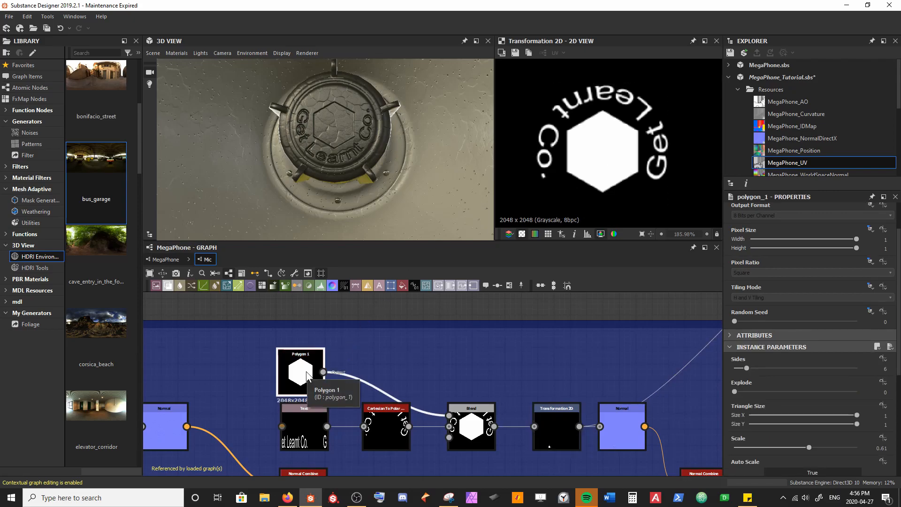
key("space")
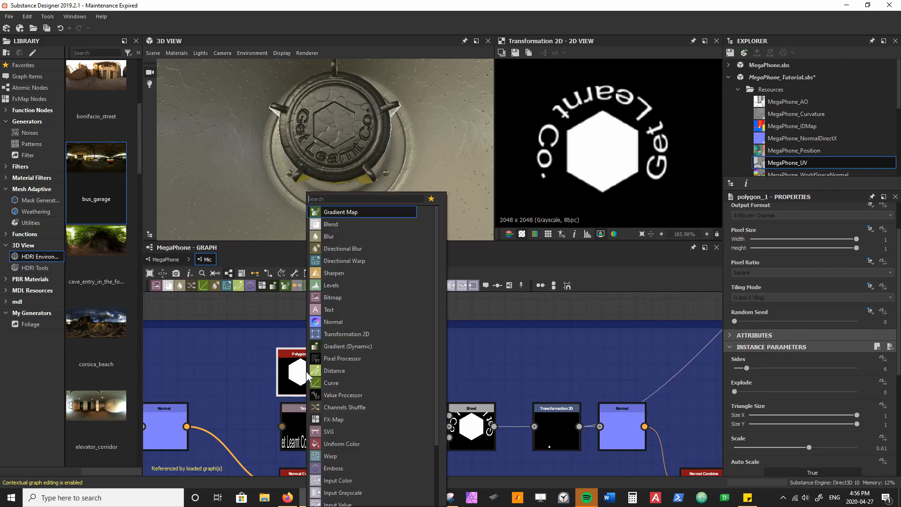
type("shap")
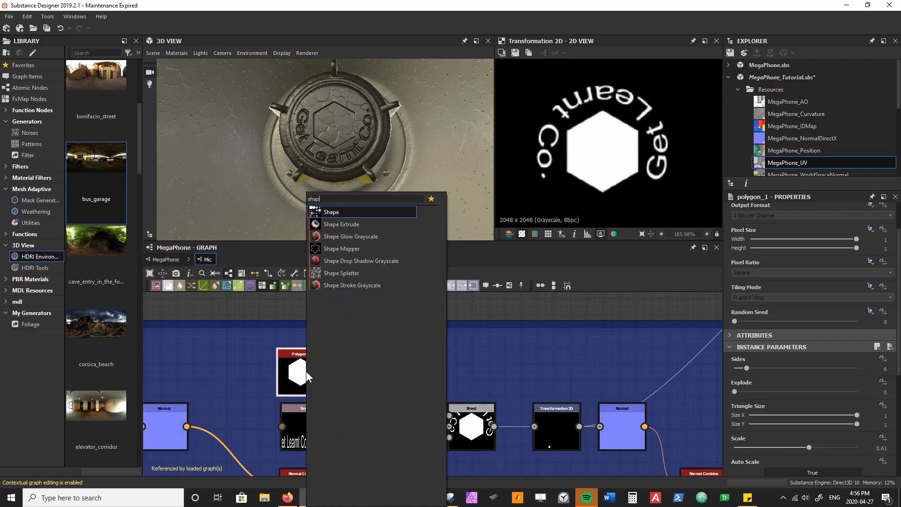
key("Down")
key("Down")
key("Down")
key("Return")
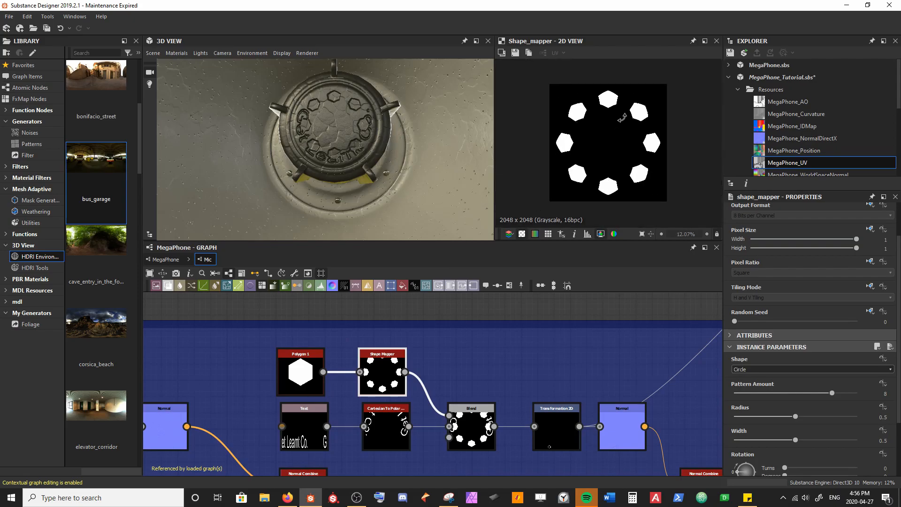
scroll(626, 95, "up", 1)
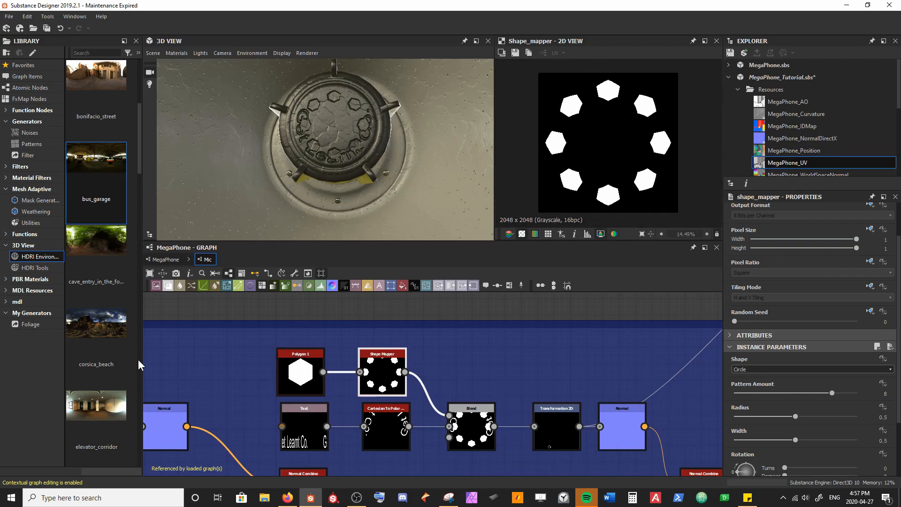
Step: Set the Shape Mapper's pattern amount to 6, radius to 0.04 and width to 0.6, and try rotating the pattern
left_click_drag(828, 396, 804, 396)
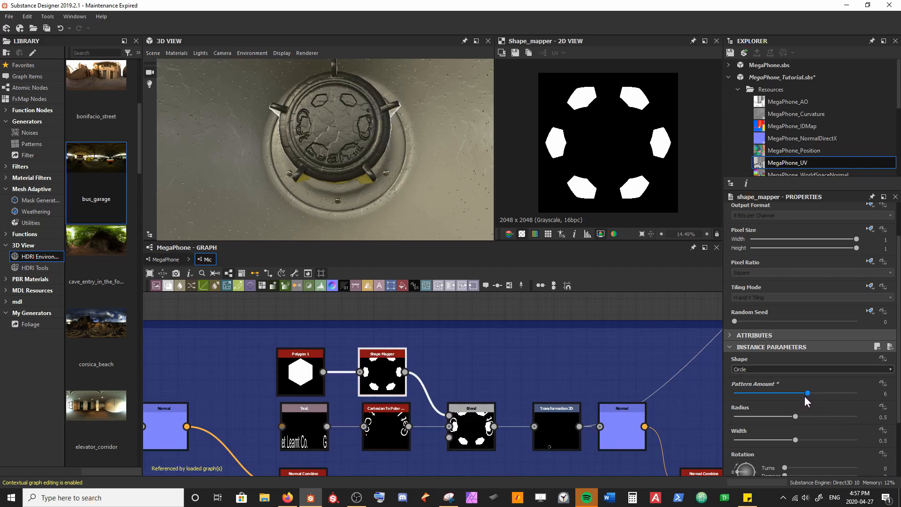
left_click_drag(805, 415, 739, 420)
left_click_drag(788, 440, 808, 443)
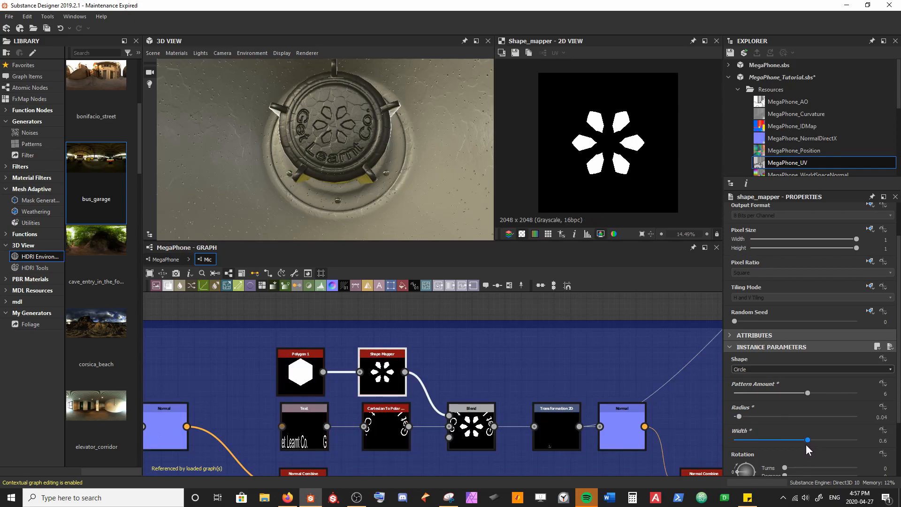
scroll(798, 436, "down", 2)
left_click_drag(789, 419, 759, 426)
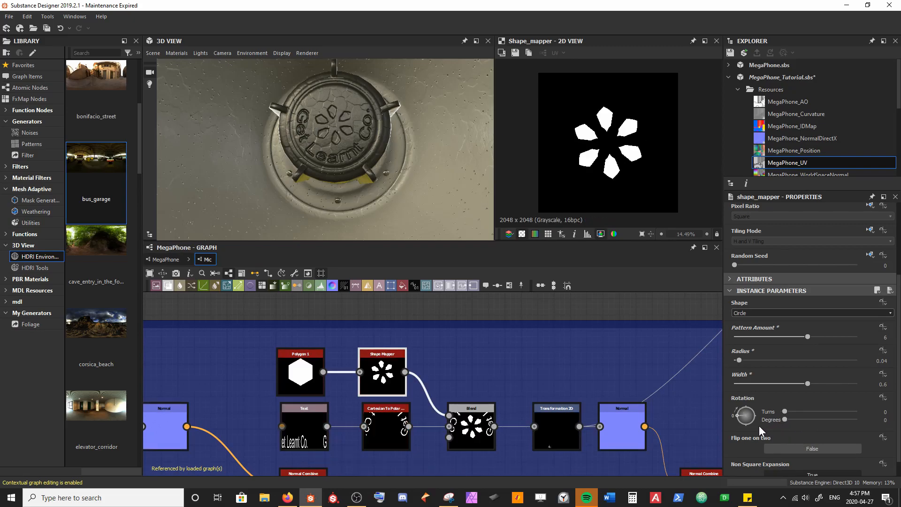
Step: Try Polygon as the Shape Mapper's shape and switch it back to Circle
scroll(809, 439, "down", 1)
left_click(793, 293)
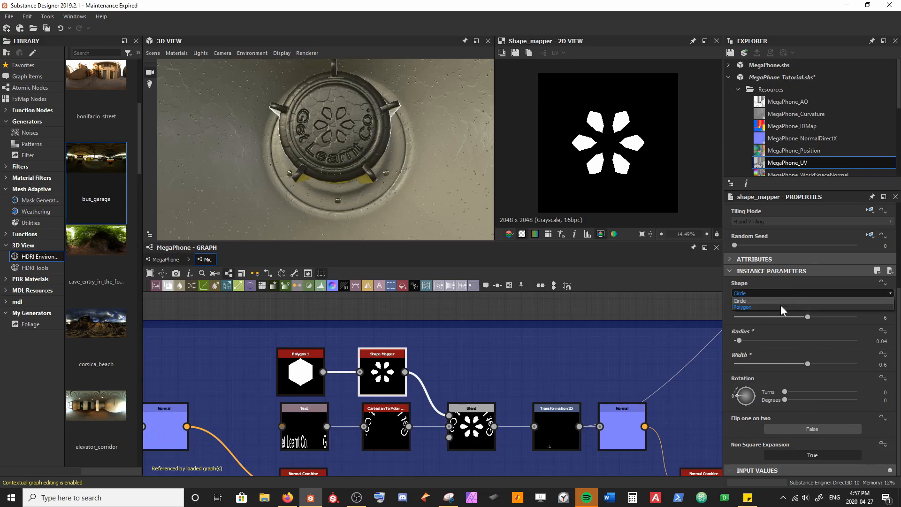
left_click(781, 307)
left_click(779, 294)
left_click(778, 301)
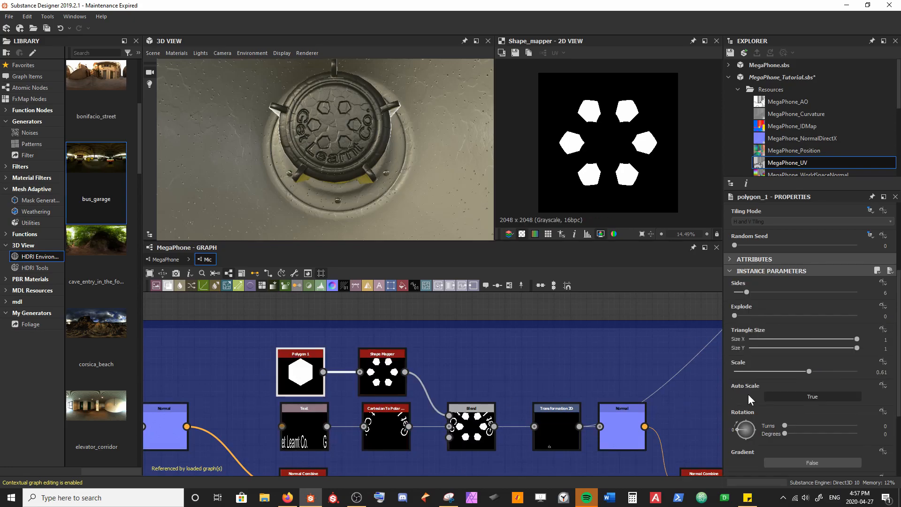
Step: Set Polygon 1 to 3 sides and the Shape Mapper to pattern amount 7, radius 0 and width 0.84, and save
mouse_move(746, 292)
left_mouse_down()
mouse_move(788, 292)
mouse_move(735, 292)
left_mouse_up()
left_click_drag(735, 292, 734, 292)
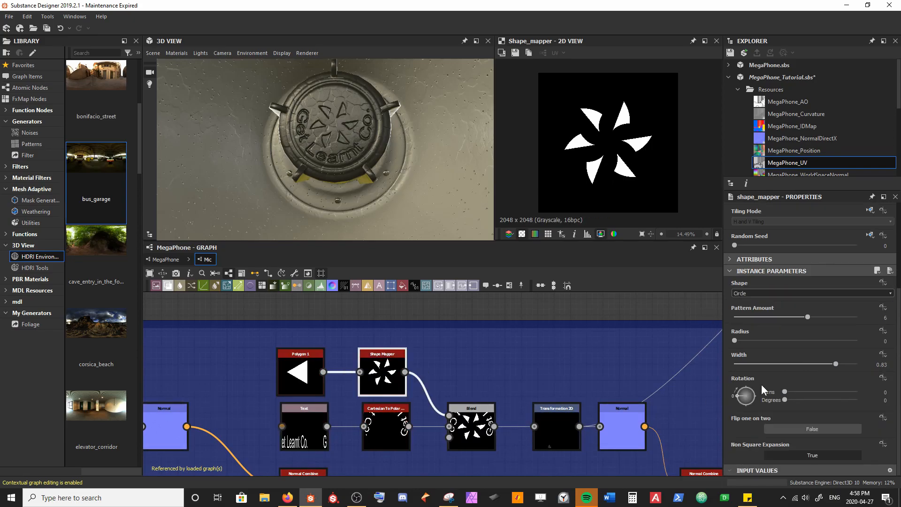
left_click_drag(788, 317, 820, 320)
mouse_move(837, 364)
left_mouse_down()
mouse_move(848, 366)
mouse_move(837, 366)
left_mouse_up()
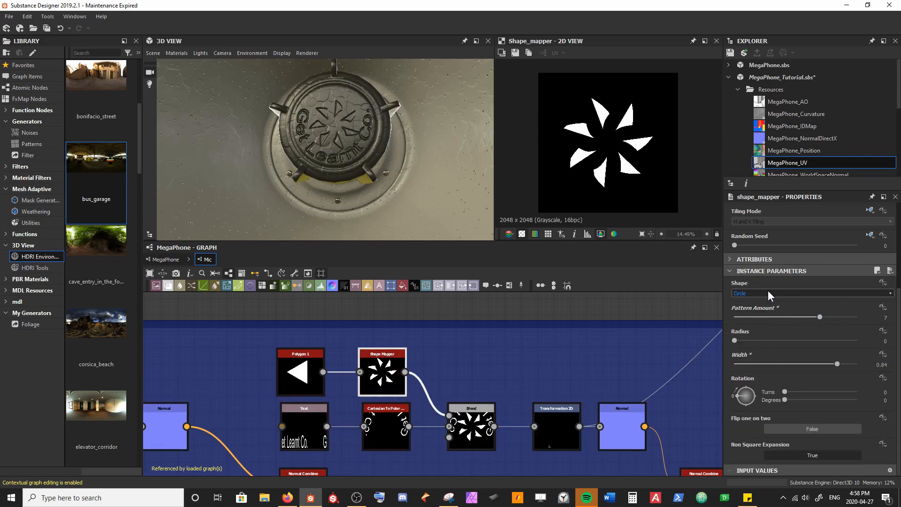
key("ctrl+s")
left_click_drag(379, 198, 331, 117)
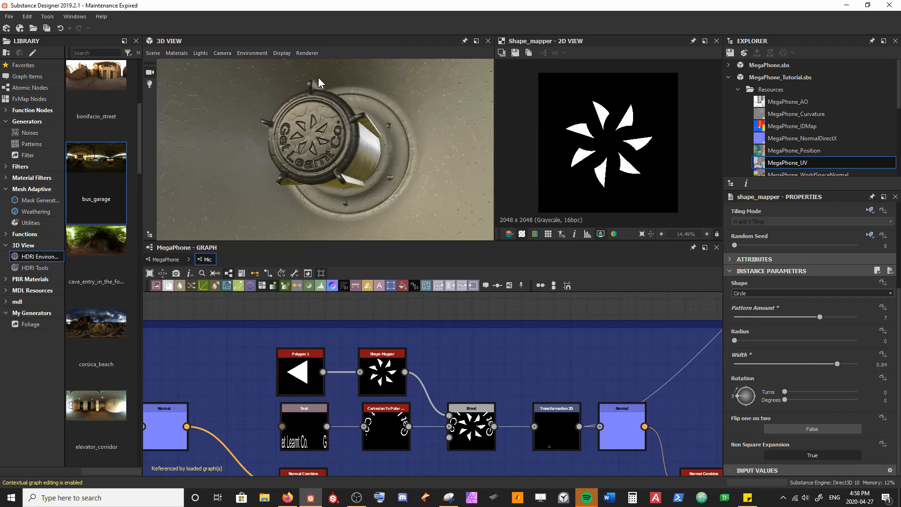
Step: Set Polygon 1's scale to 0.91 and its sides to 6, and save the package
left_click(300, 371)
left_click_drag(815, 371, 845, 372)
left_click(382, 373)
left_click(300, 373)
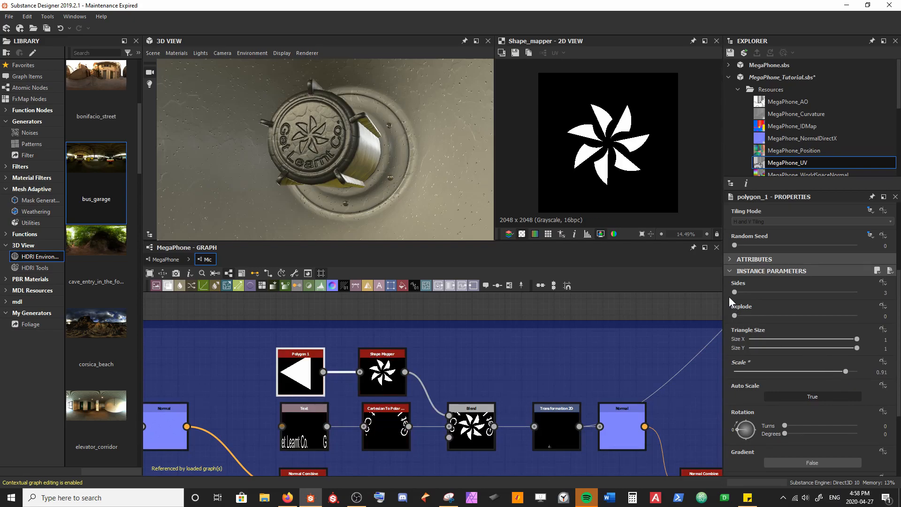
left_click_drag(735, 290, 745, 290)
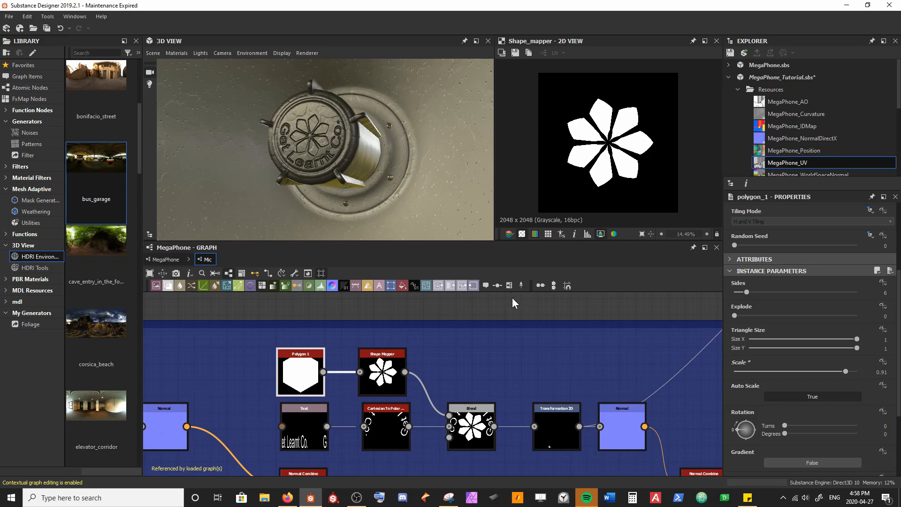
key("ctrl+s")
Step: Set the intensity of the Normal node fed by Transformation 2D to -0.25 and save the package
left_click_drag(300, 141, 336, 148)
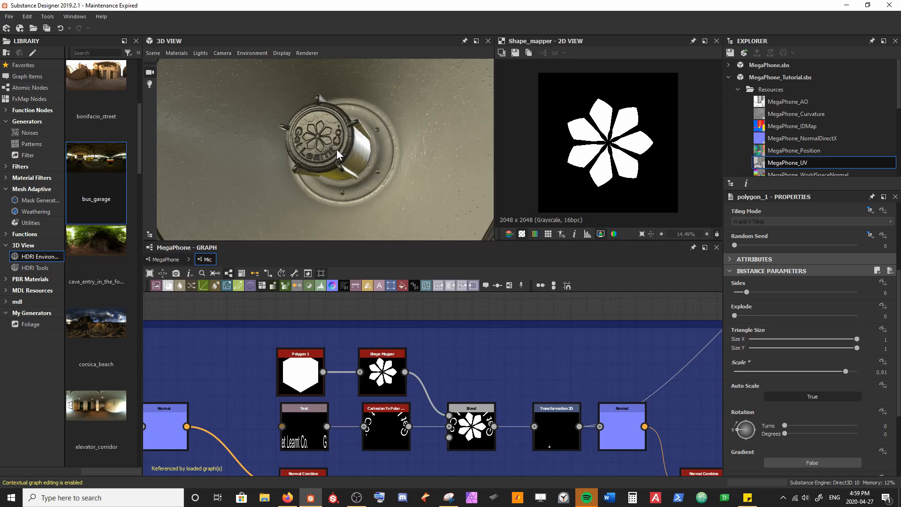
right_click_drag(336, 148, 341, 218)
left_click_drag(341, 219, 310, 192)
right_click_drag(309, 192, 306, 101)
left_click_drag(307, 101, 345, 171)
scroll(467, 391, "down", 5)
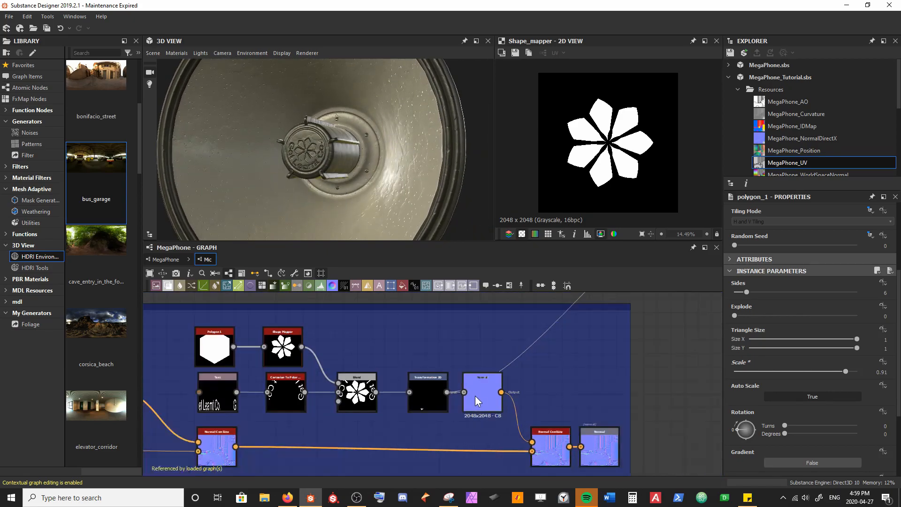
left_click(474, 395)
double_click(797, 403)
type("-0.25")
key("Return")
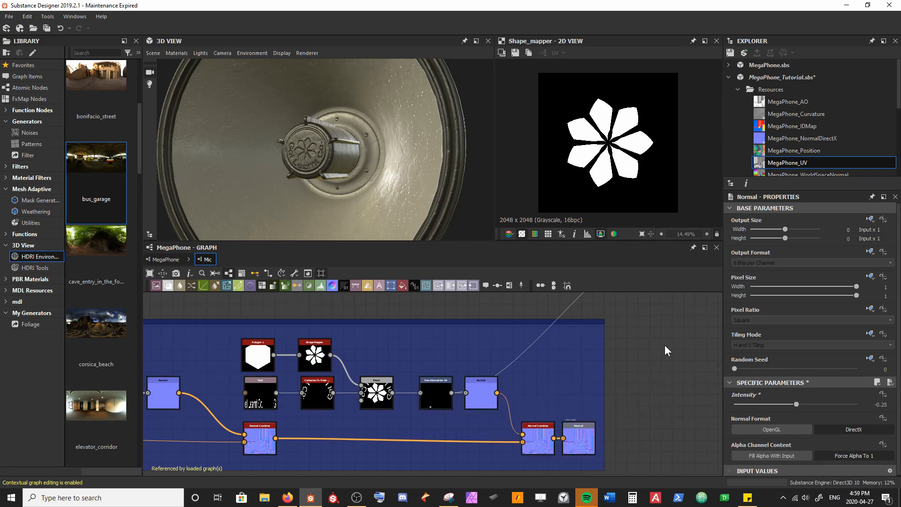
key("ctrl+s")
Step: Examine the embossed microphone front in the 3D view and the last Normal Combine output in the 2D view
scroll(353, 414, "down", 5)
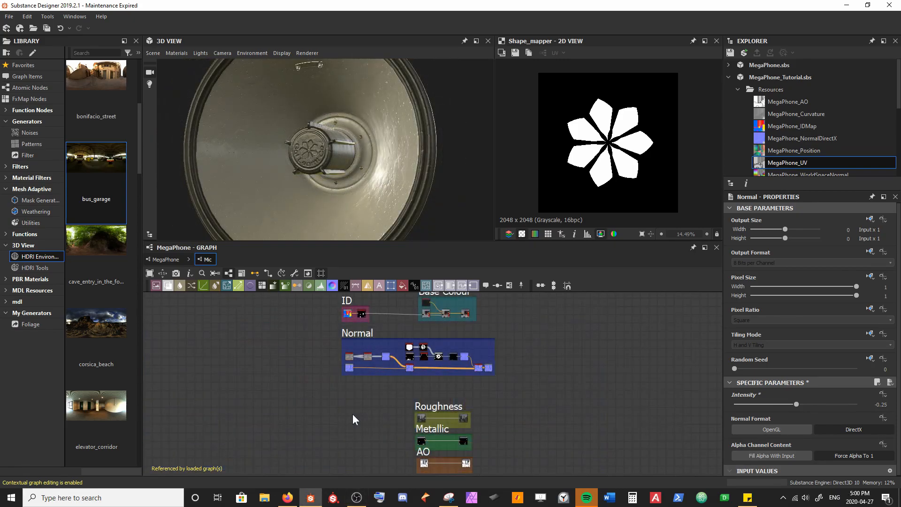
scroll(353, 143, "up", 3)
left_click_drag(351, 144, 347, 172)
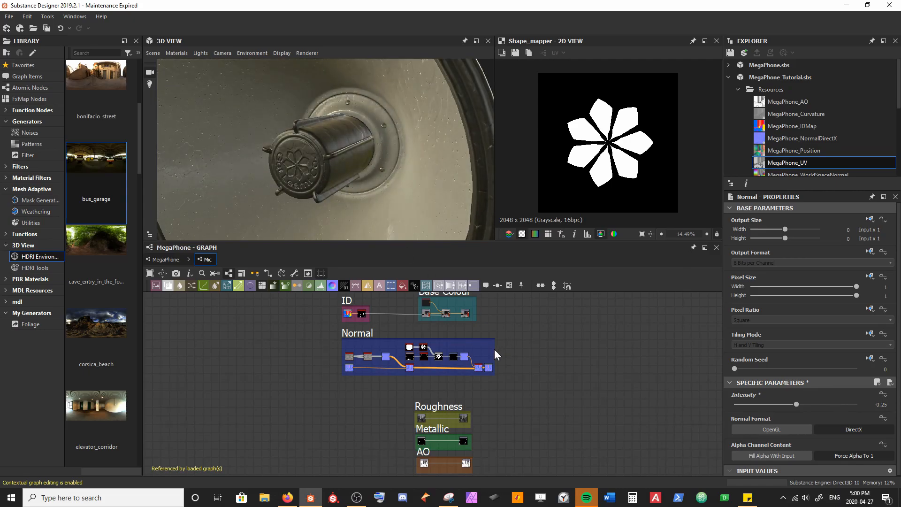
double_click(478, 367)
scroll(601, 187, "up", 3)
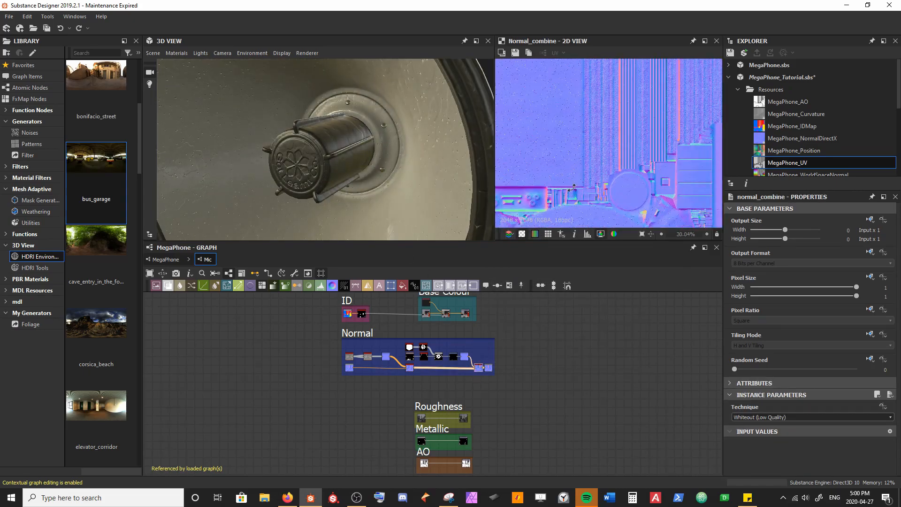
scroll(596, 174, "up", 3)
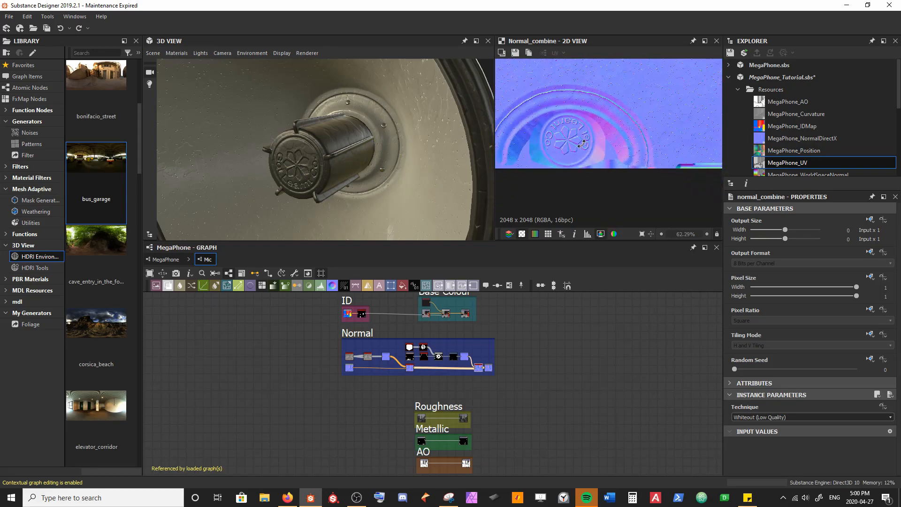
scroll(550, 364, "up", 4)
Step: Add a Curvature Smooth node fed by the last Normal Combine node, just above the Roughness frame
left_click_drag(311, 437, 447, 403)
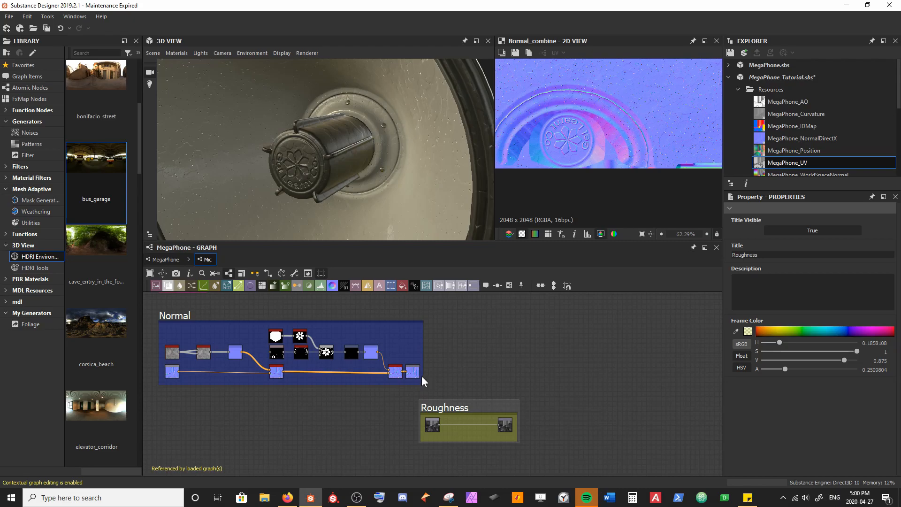
scroll(449, 418, "up", 3)
left_click_drag(337, 319, 393, 353)
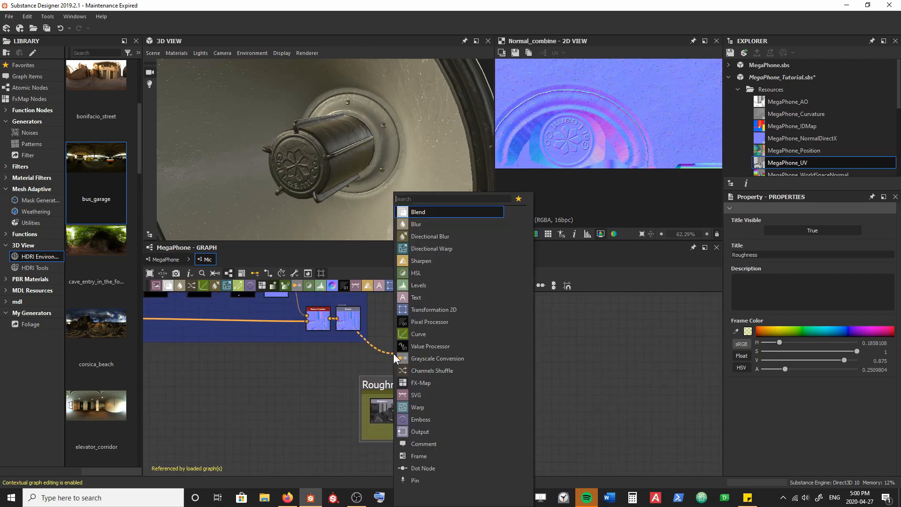
type("curv")
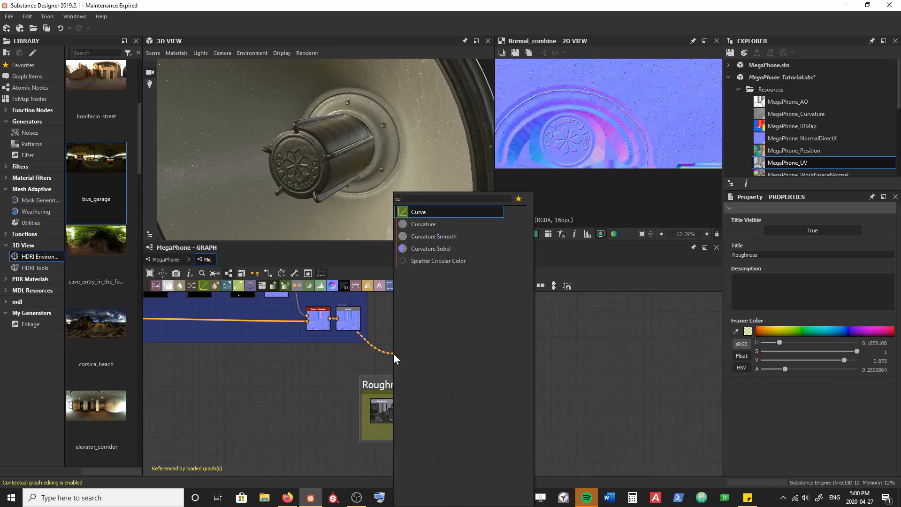
key("Down")
key("Down")
key("Return")
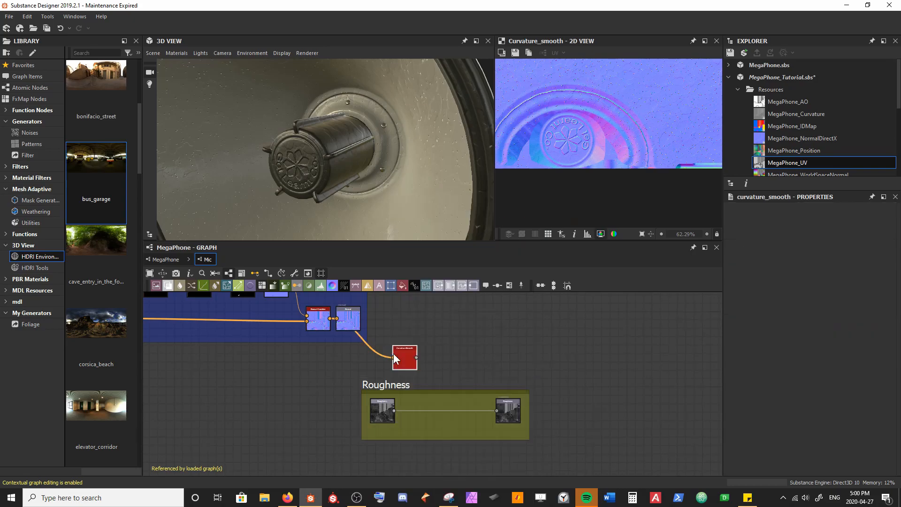
Step: Move the Normal output node away from Normal Combine and insert a Blend node between them
middle_click_drag(314, 338, 399, 386)
left_click_drag(451, 365, 485, 365)
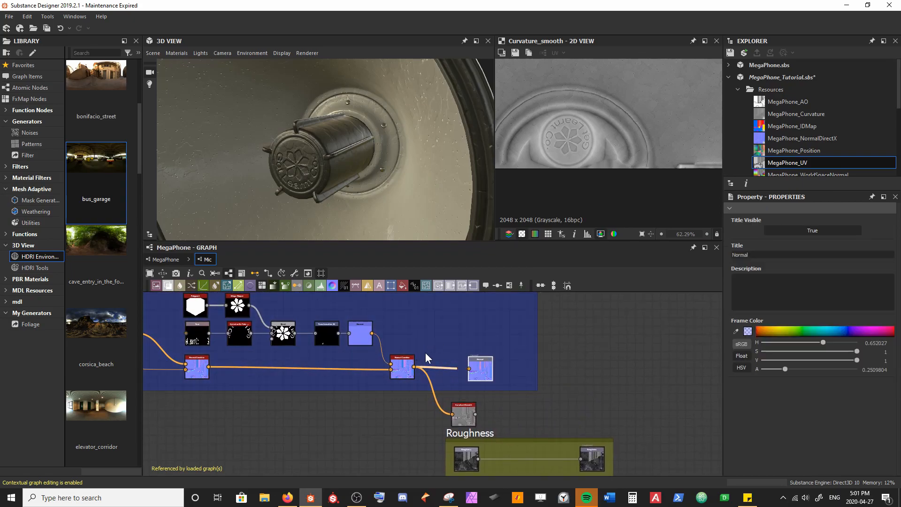
scroll(370, 356, "down", 2)
left_click_drag(317, 202, 328, 178)
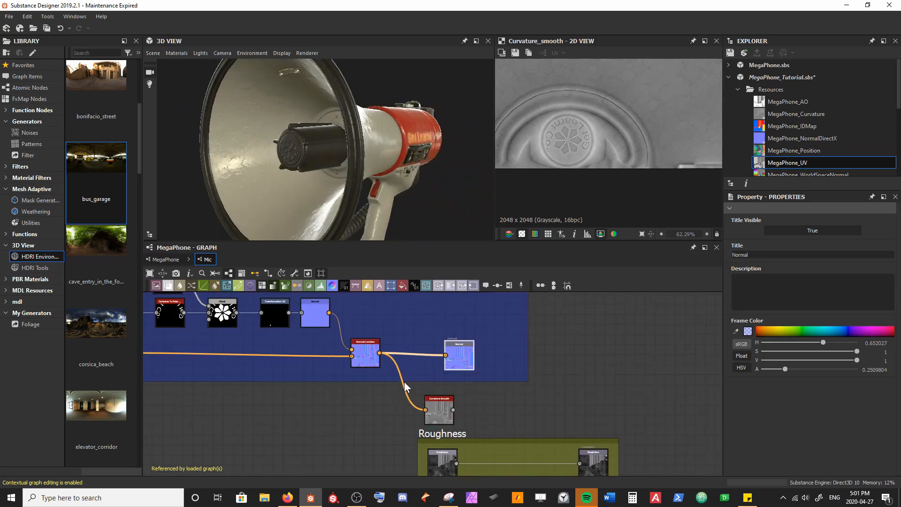
scroll(375, 357, "up", 3)
left_click(416, 362)
key("space")
key("Return")
scroll(470, 377, "up", 2)
left_click_drag(469, 376, 459, 372)
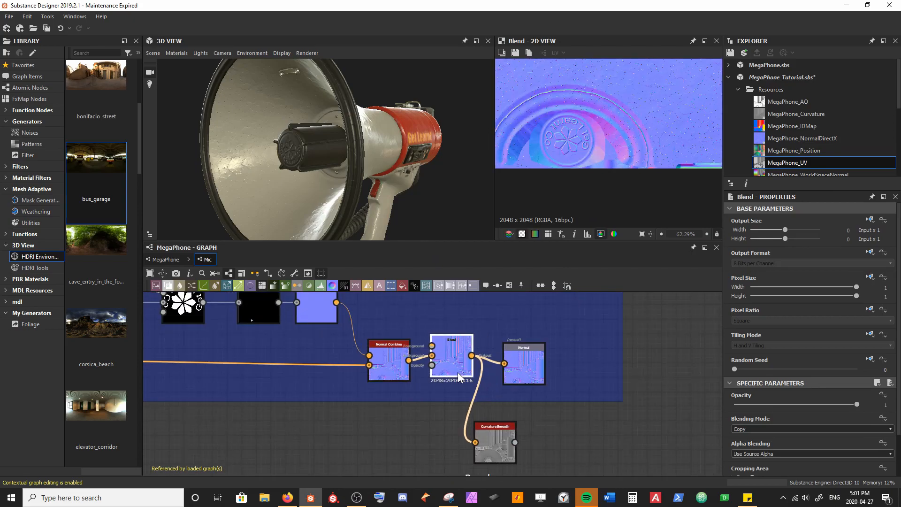
Step: Wire the last Normal Combine into the Blend node's foreground and the original Normal input into its background
left_click_drag(389, 365, 432, 347)
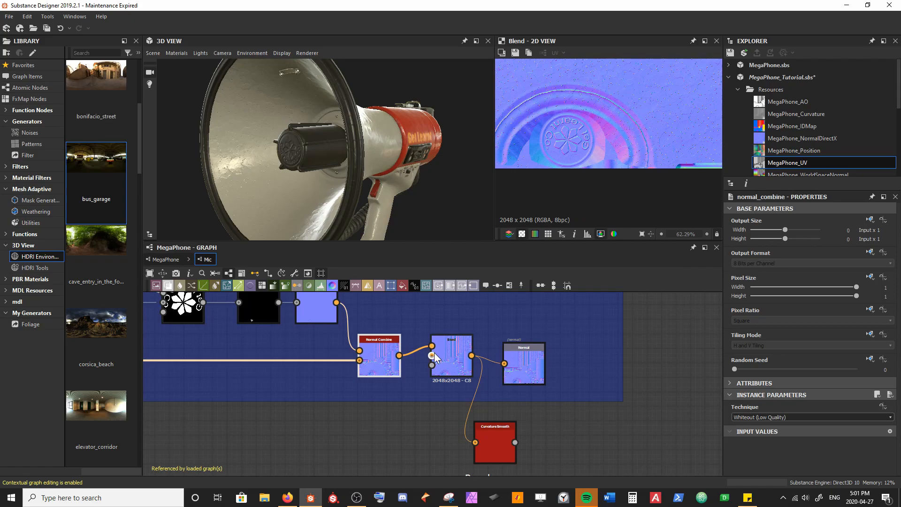
middle_click_drag(227, 359, 540, 354)
middle_click_drag(221, 374, 405, 382)
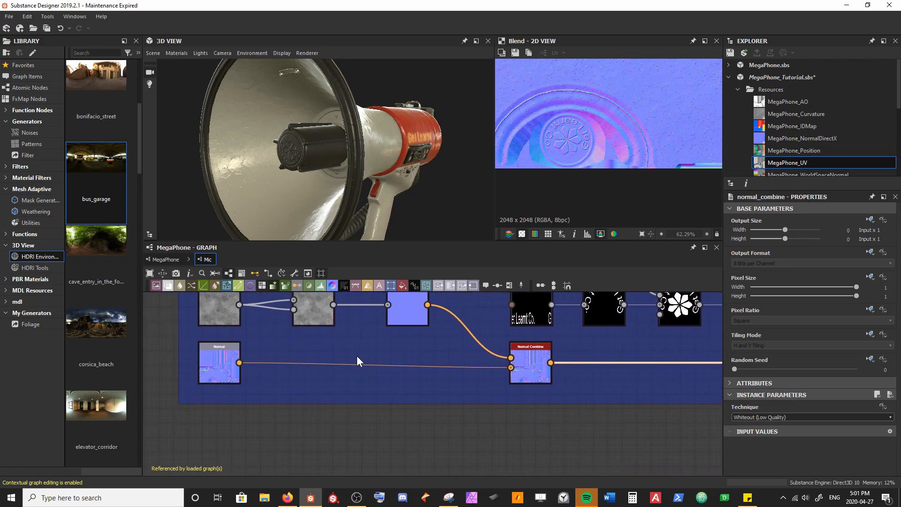
left_click(240, 364)
scroll(307, 402, "down", 3)
middle_click_drag(496, 405, 255, 386)
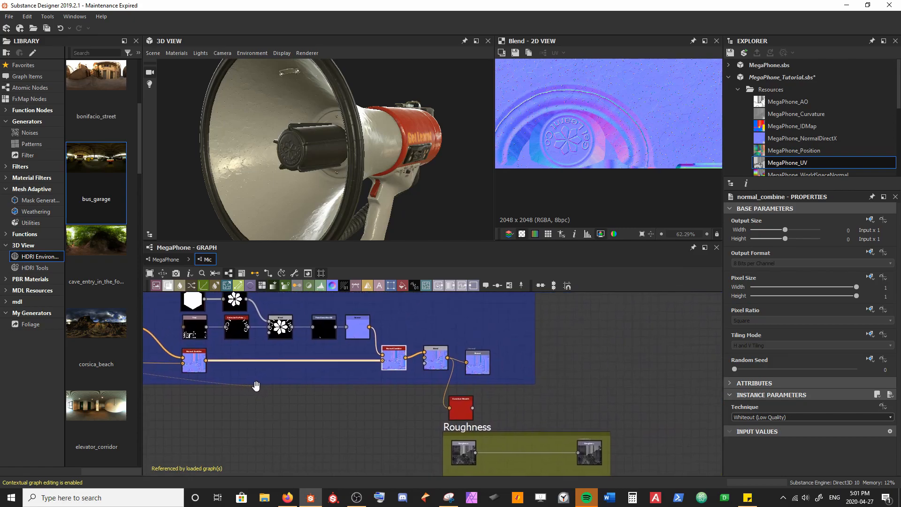
left_click(427, 360)
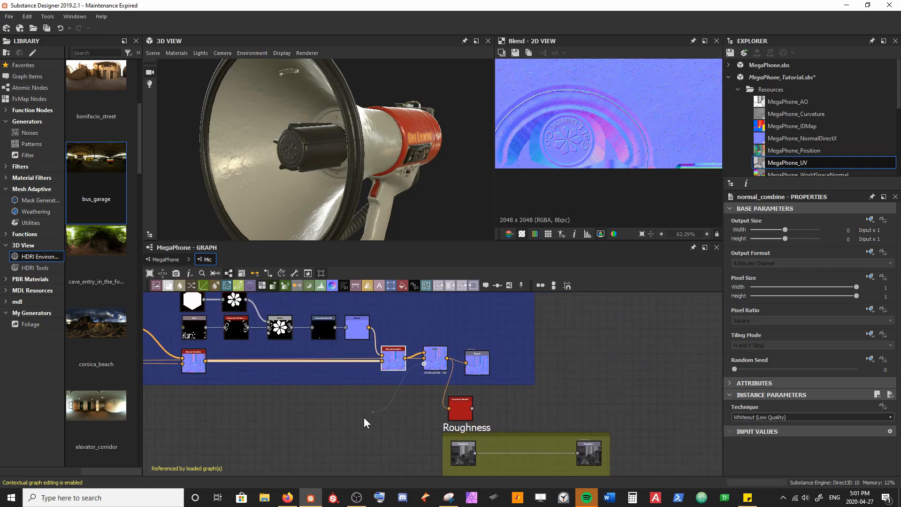
Step: Connect the ID mask to the opacity of the Normal frame's Blend node and check the microphone in the 3D view
scroll(341, 431, "down", 4)
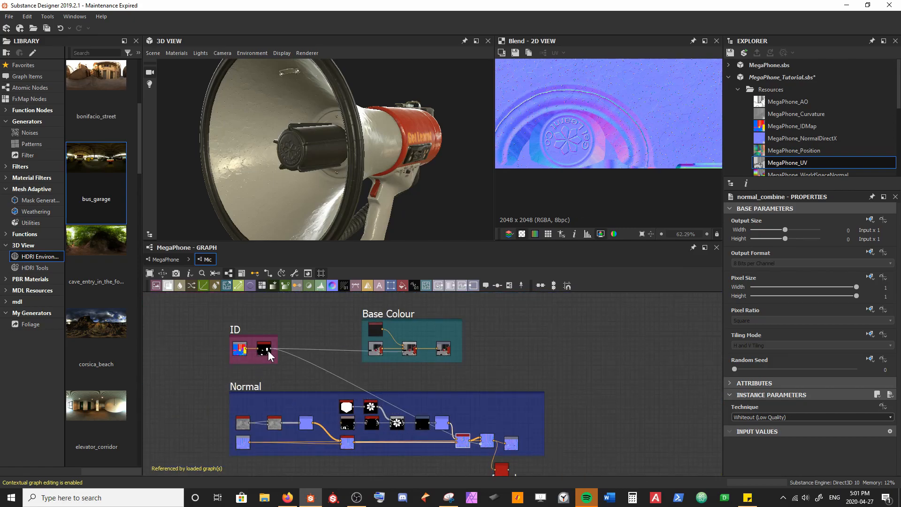
right_click_drag(285, 182, 276, 151)
left_click_drag(276, 151, 292, 177)
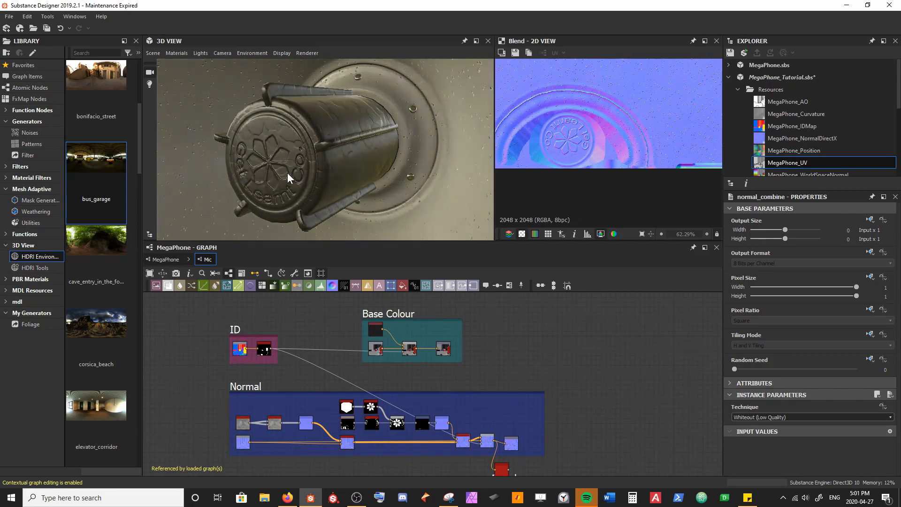
right_click_drag(297, 175, 320, 196)
Step: Widen the Roughness frame, move the Roughness output to its far end, reposition Curvature Smooth just above the frame, and save the package
middle_click_drag(495, 349, 371, 285)
scroll(400, 409, "up", 4)
middle_click_drag(399, 410, 353, 368)
left_click_drag(288, 379, 291, 400)
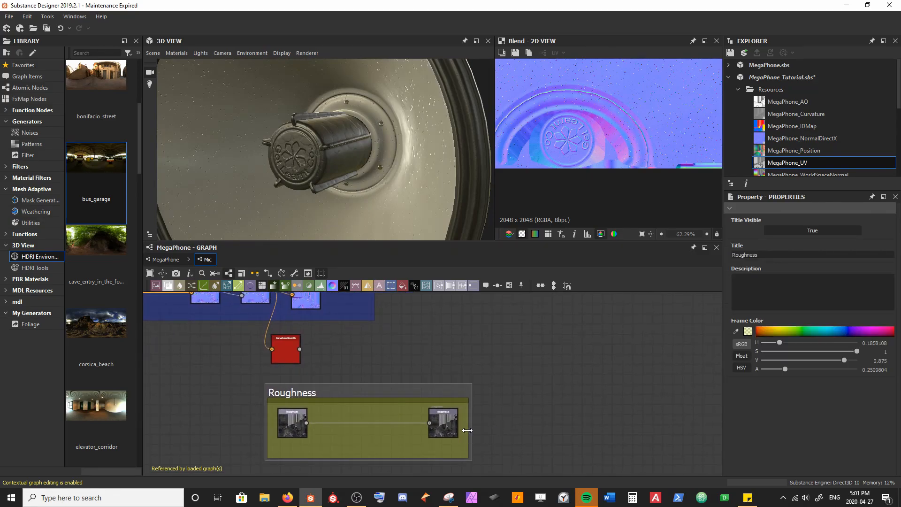
left_click_drag(471, 430, 618, 430)
left_click_drag(457, 429, 590, 430)
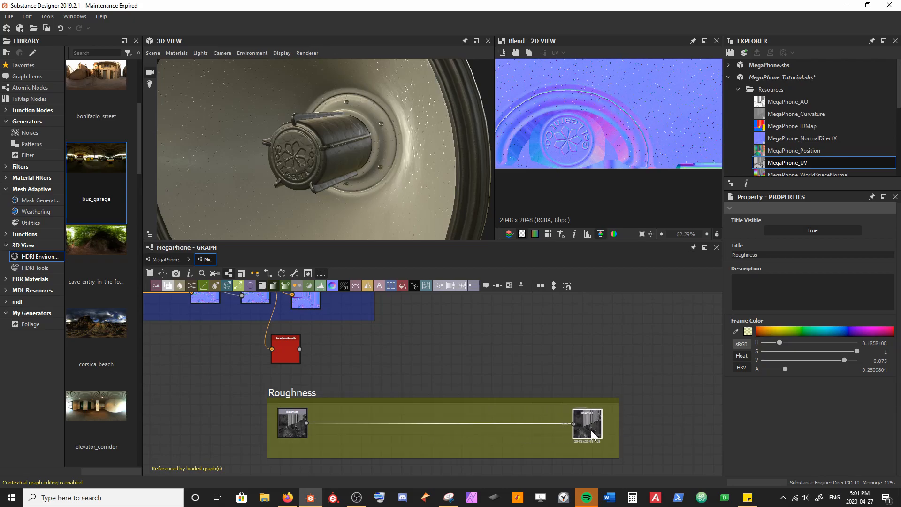
key("ctrl+s")
left_click_drag(283, 353, 282, 372)
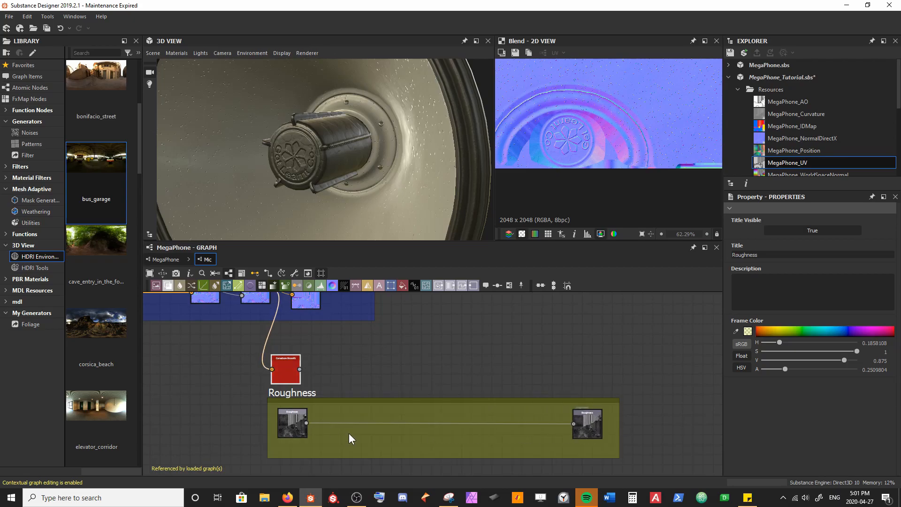
Step: Insert a Blend node between the Roughness input and output and connect Curvature Smooth to its foreground
key("space")
type("blend")
key("Return")
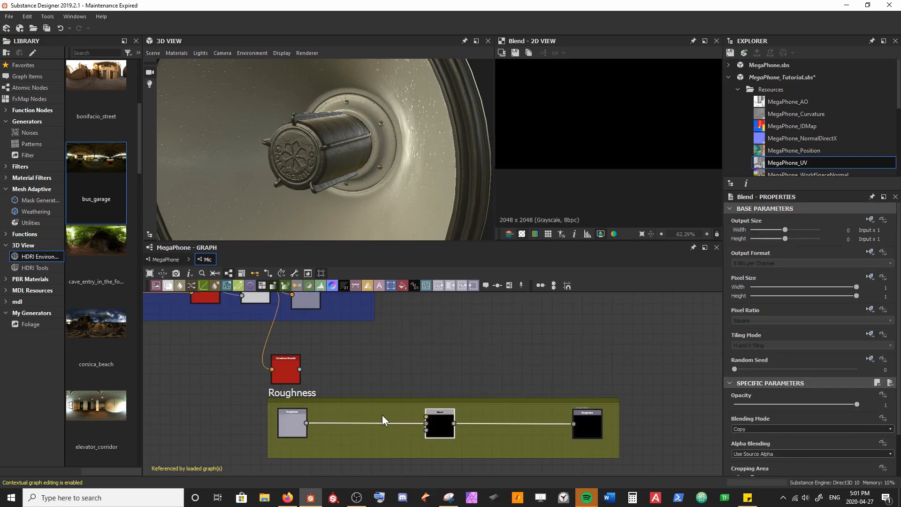
left_click_drag(299, 370, 326, 368)
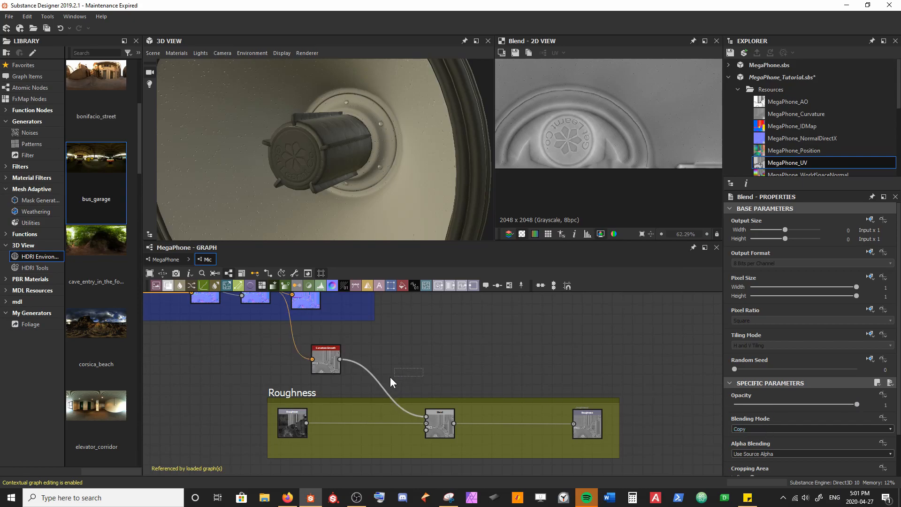
Step: Add a Levels node between Curvature Smooth and the Roughness Blend and invert its black and white input points
key("space")
type("lev")
key("Return")
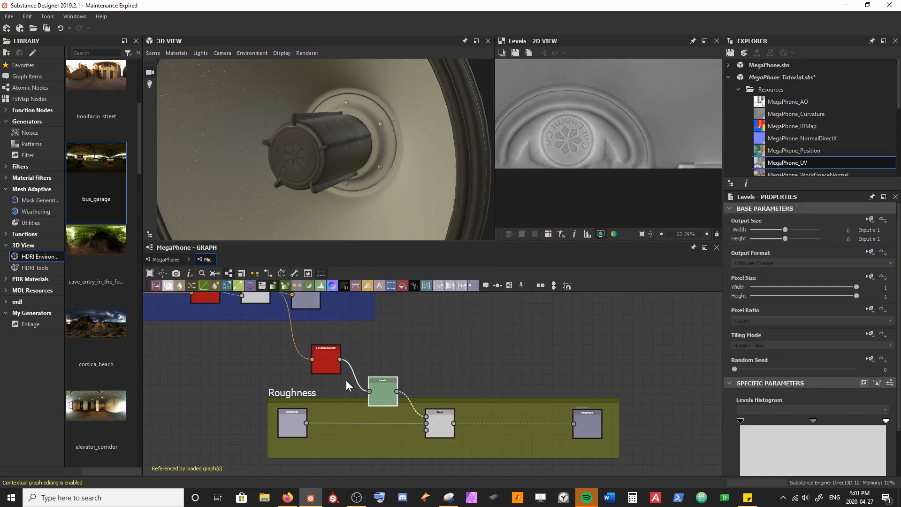
left_click_drag(377, 389, 371, 362)
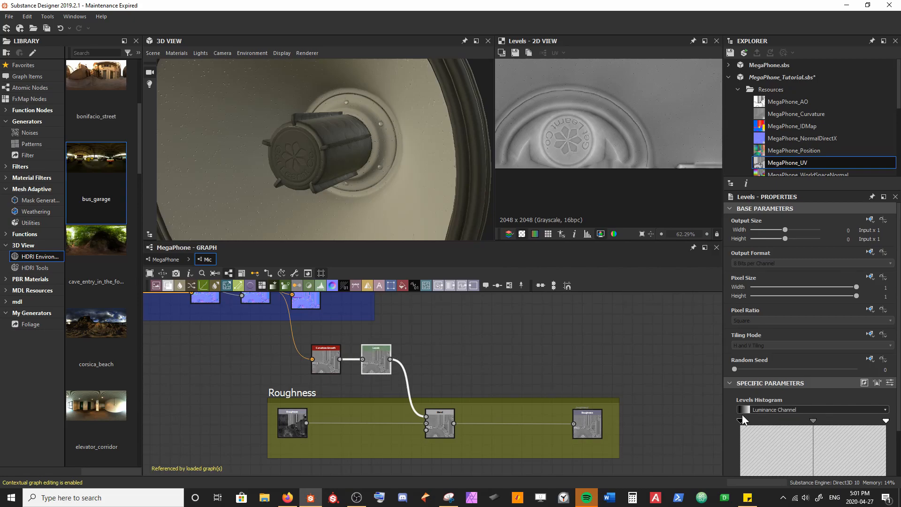
mouse_move(885, 420)
left_mouse_down()
mouse_move(838, 421)
mouse_move(885, 421)
left_mouse_up()
Step: Connect the ID mask to the opacity input of the Blend node in the Roughness frame
scroll(434, 424, "down", 2)
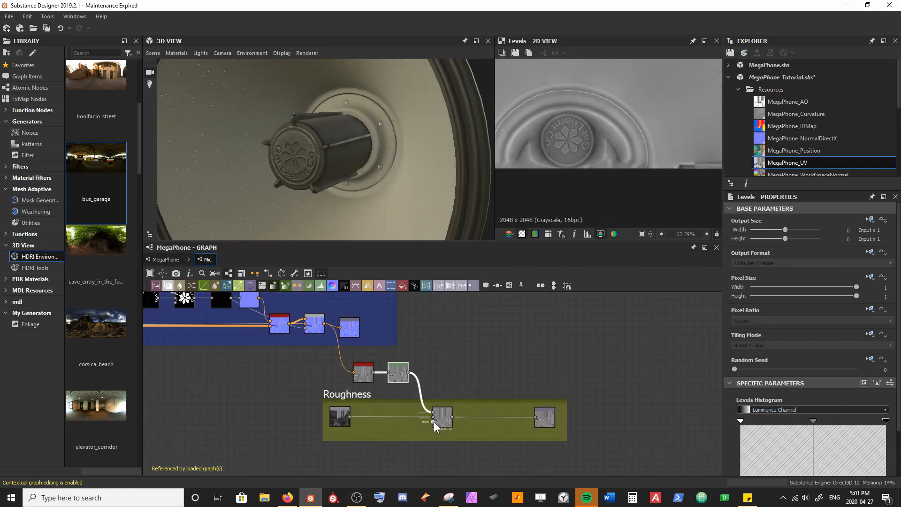
left_click(432, 421)
scroll(432, 437, "down", 3)
middle_click_drag(280, 378, 272, 314)
left_click(267, 324)
scroll(378, 322, "up", 4)
middle_click_drag(378, 322, 380, 356)
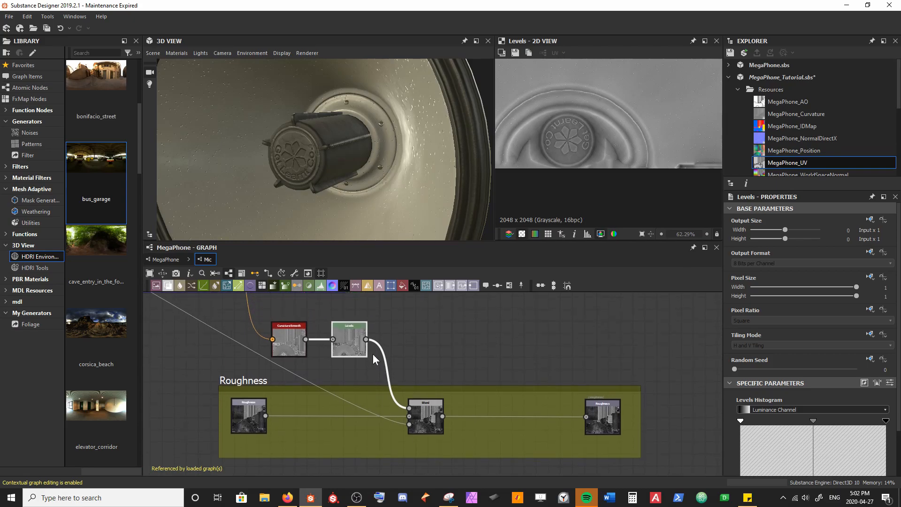
Step: Slightly raise the Levels node's output black point and lower its output white point to narrow the roughness range
scroll(834, 409, "down", 2)
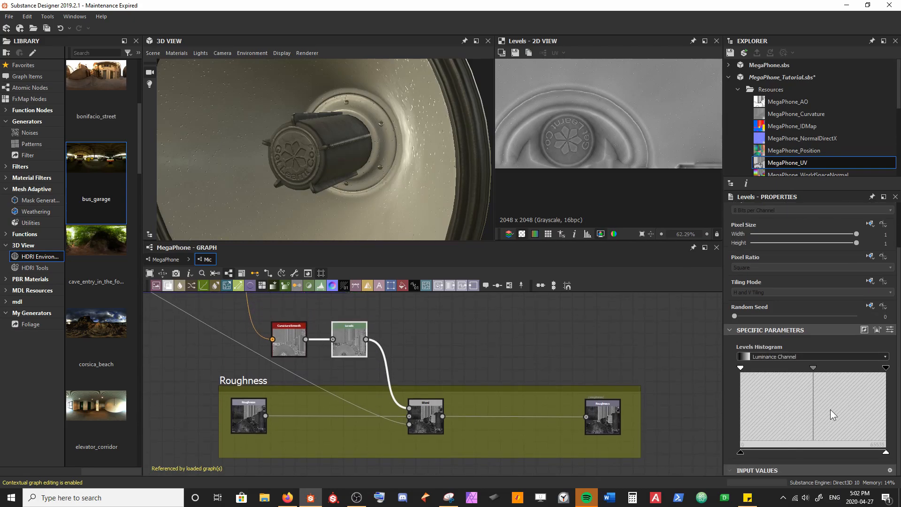
left_click_drag(741, 453, 753, 453)
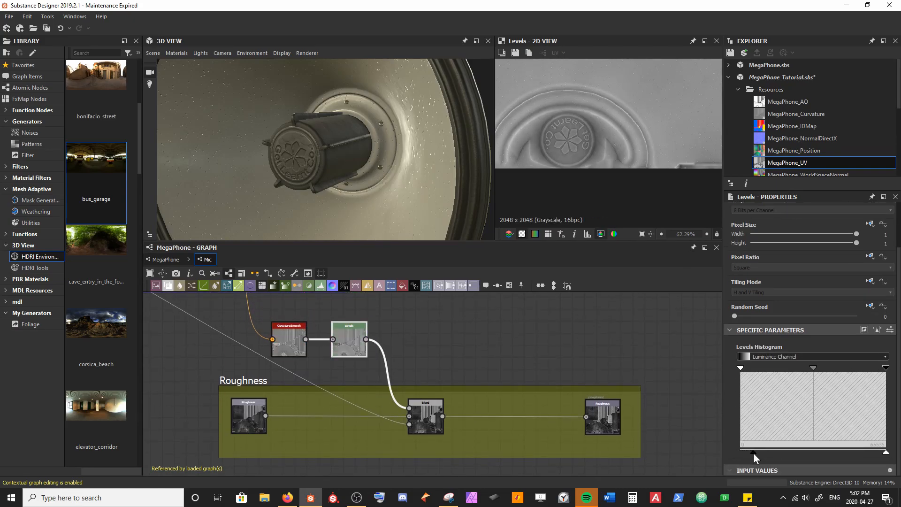
left_click_drag(884, 454, 868, 453)
left_click_drag(425, 211, 292, 193)
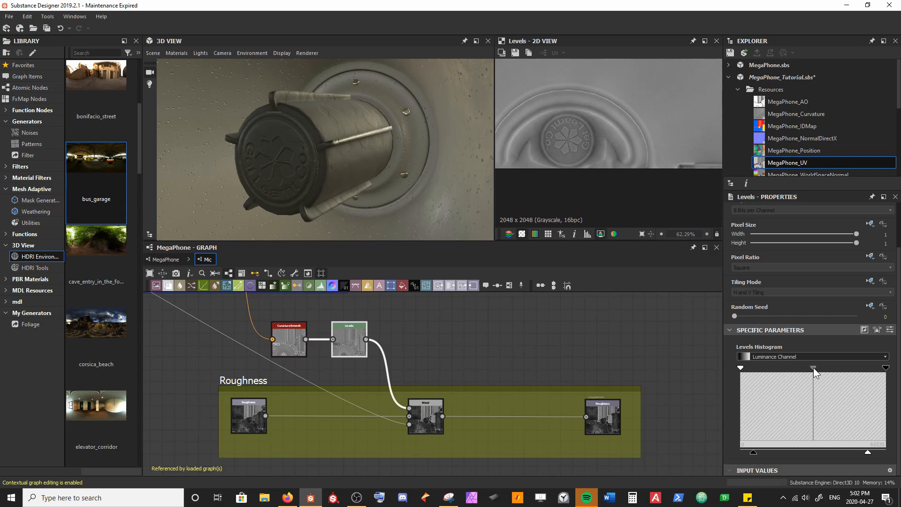
Step: Move the Levels node's input black and white points inward, adjust the midpoint for stronger contrast, and save the package
left_click_drag(804, 367, 802, 367)
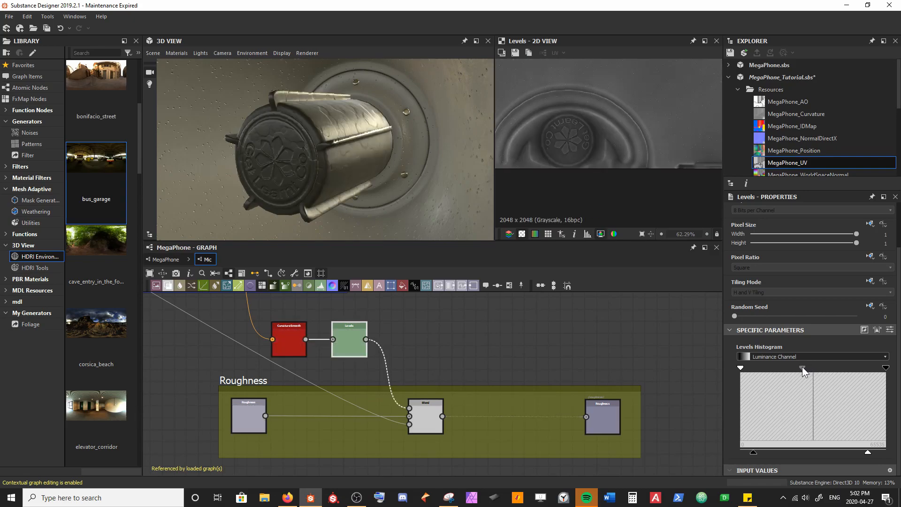
left_click_drag(740, 367, 758, 370)
left_click_drag(885, 368, 863, 367)
left_click_drag(760, 368, 778, 370)
left_click_drag(509, 342, 486, 346)
key("ctrl+s")
scroll(340, 186, "down", 3)
left_click_drag(348, 189, 285, 180)
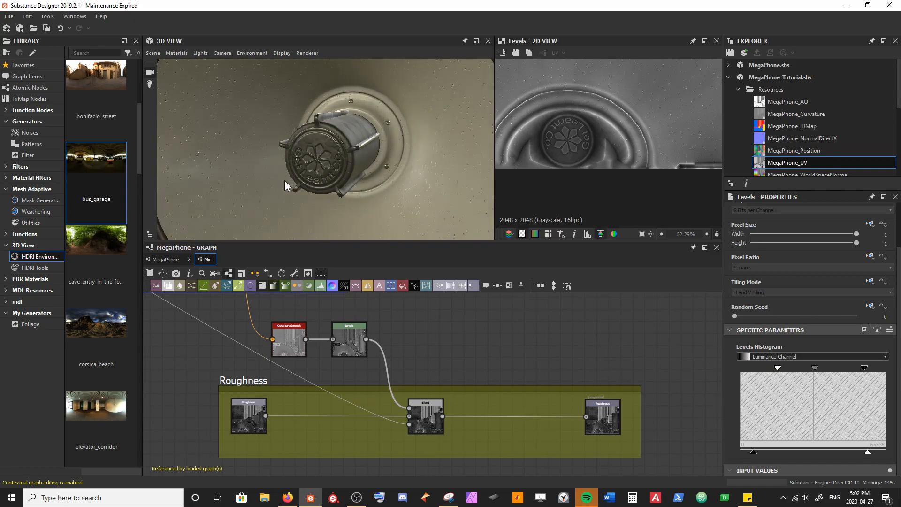
Step: Shift the Levels midpoint slightly toward the black handle, review the microphone in the 3D view, and save the package
left_click_drag(818, 366, 818, 367)
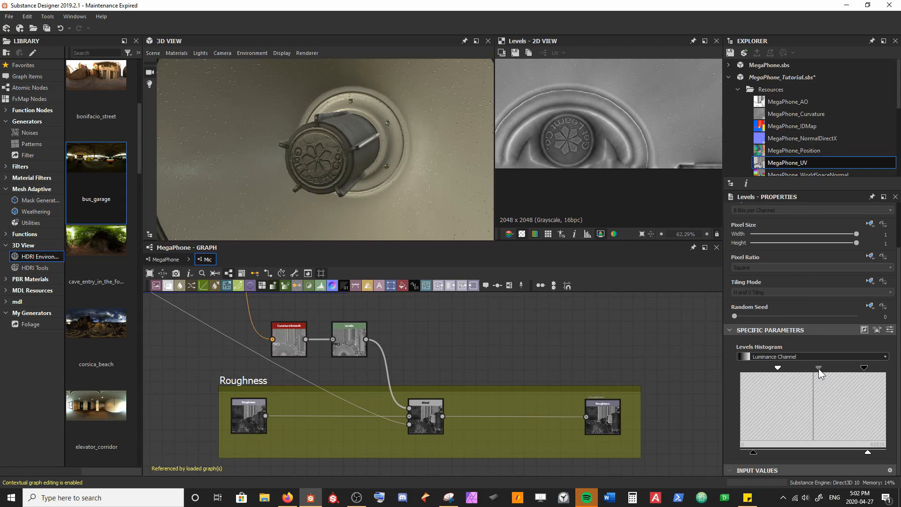
right_click_drag(272, 160, 394, 160)
scroll(394, 161, "down", 5)
key("ctrl+s")
mouse_move(311, 201)
left_mouse_down()
mouse_move(301, 199)
mouse_move(408, 185)
mouse_move(343, 195)
mouse_move(390, 198)
mouse_move(327, 158)
mouse_move(278, 165)
mouse_move(254, 186)
mouse_move(261, 209)
mouse_move(341, 203)
mouse_move(364, 170)
mouse_move(336, 180)
mouse_move(314, 168)
left_mouse_up()
scroll(336, 196, "up", 2)
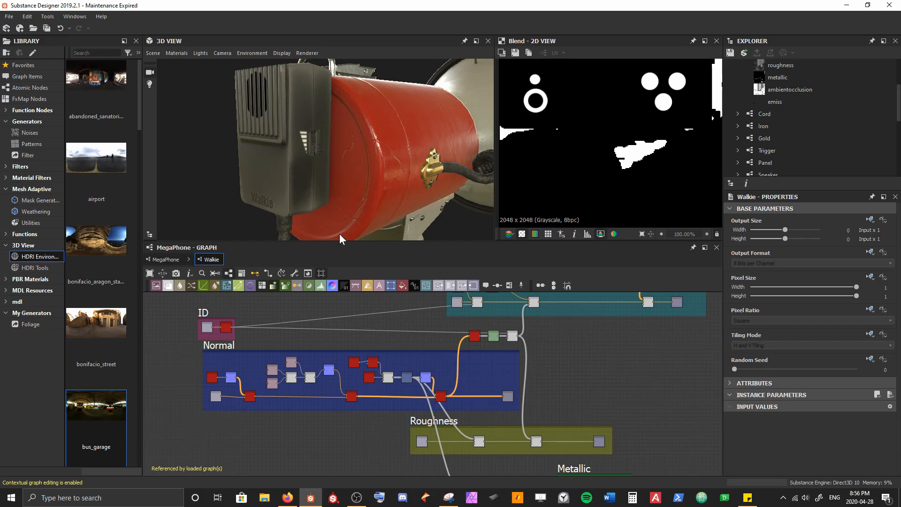
Step: In the Walkie graph, insert a Blend node between the last Normal Combine and the Normal output
left_click_drag(410, 169, 334, 184)
middle_click_drag(443, 392, 411, 374)
scroll(411, 373, "up", 1)
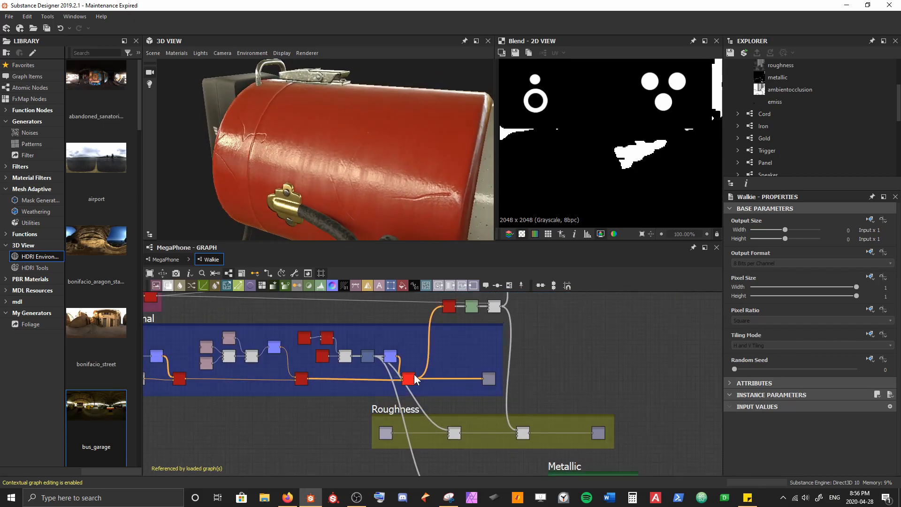
left_click_drag(394, 135, 405, 202)
left_click_drag(308, 147, 247, 145)
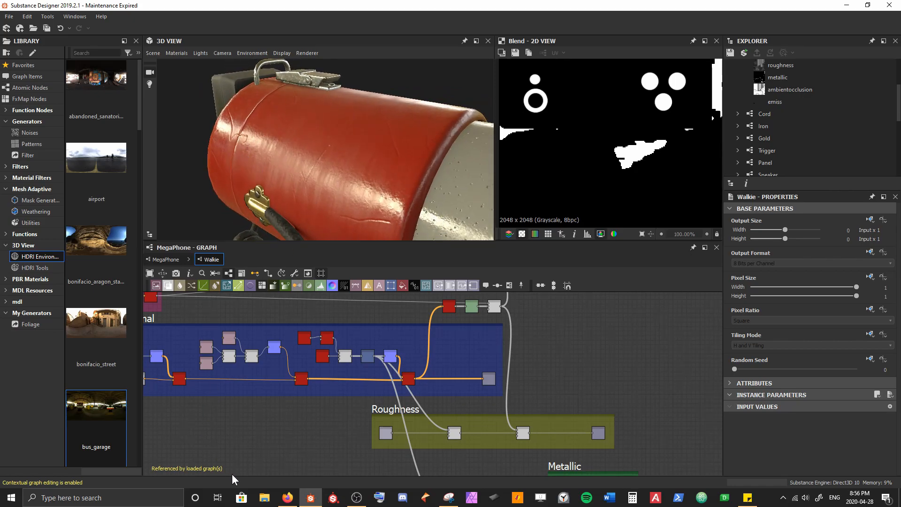
scroll(396, 369, "up", 4)
left_click(395, 364)
key("space")
key("Return")
Step: Connect the Walkie graph's original Normal input to the new Blend's background and the last Normal Combine to its foreground
middle_click_drag(295, 368, 477, 352)
scroll(477, 352, "down", 1)
middle_click_drag(564, 385, 351, 395)
scroll(348, 387, "up", 4)
left_click(408, 335)
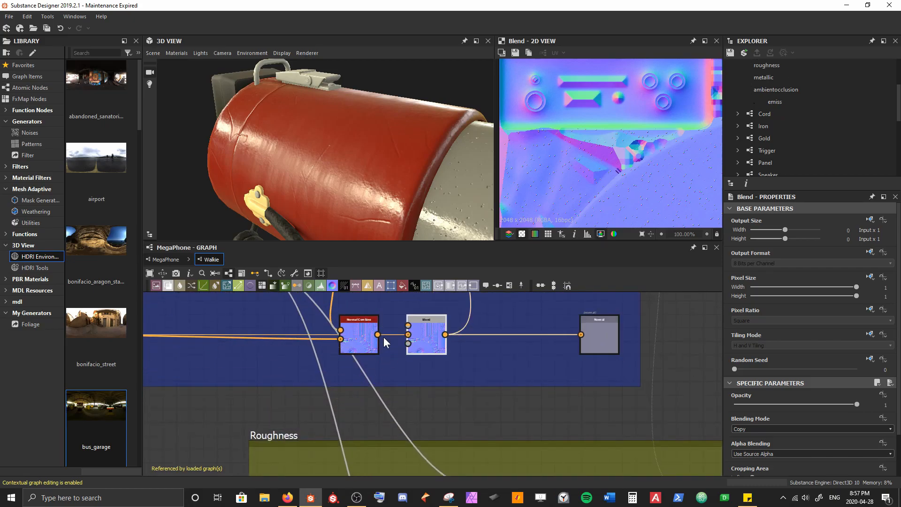
mouse_move(378, 335)
left_mouse_down()
mouse_move(408, 325)
mouse_move(374, 351)
left_mouse_up()
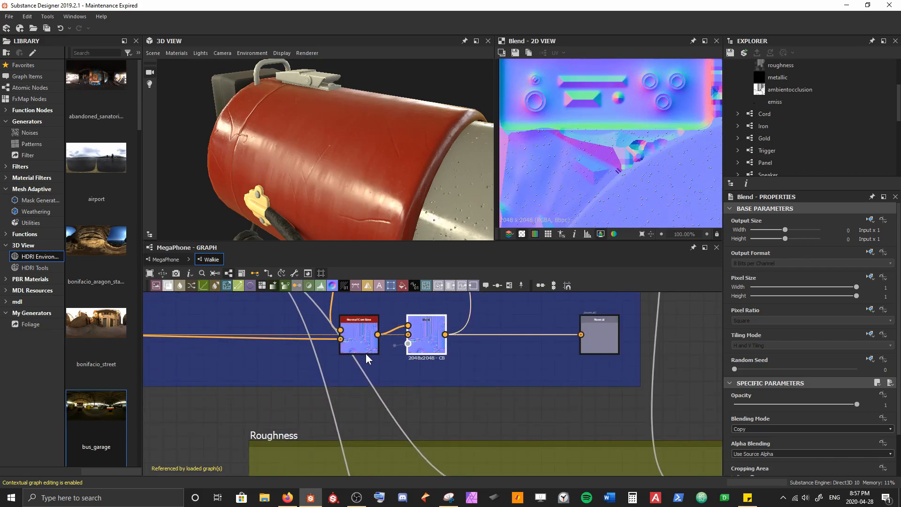
Step: Connect the Walkie ID mask to the normal Blend's opacity and check the red body in the 3D view
scroll(300, 358, "down", 4)
middle_click_drag(234, 343, 435, 405)
left_click(222, 317)
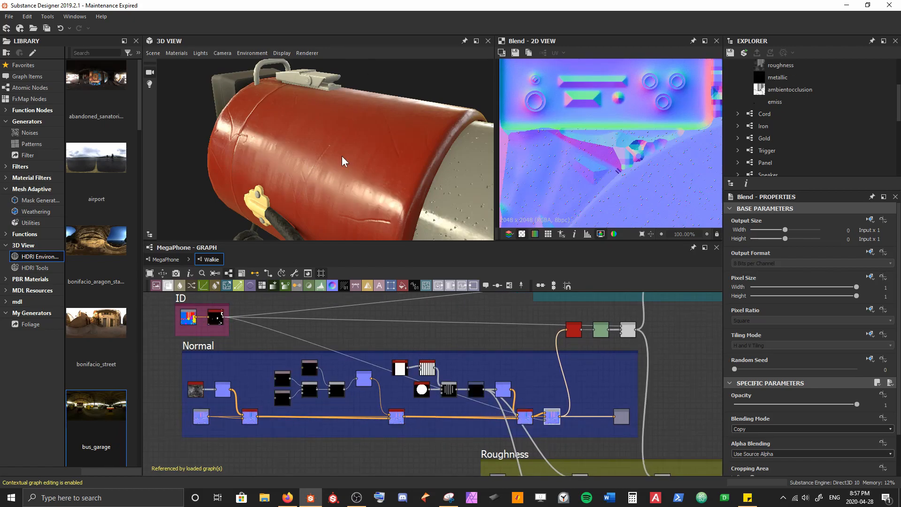
left_click_drag(373, 170, 413, 146)
left_click_drag(338, 133, 290, 112)
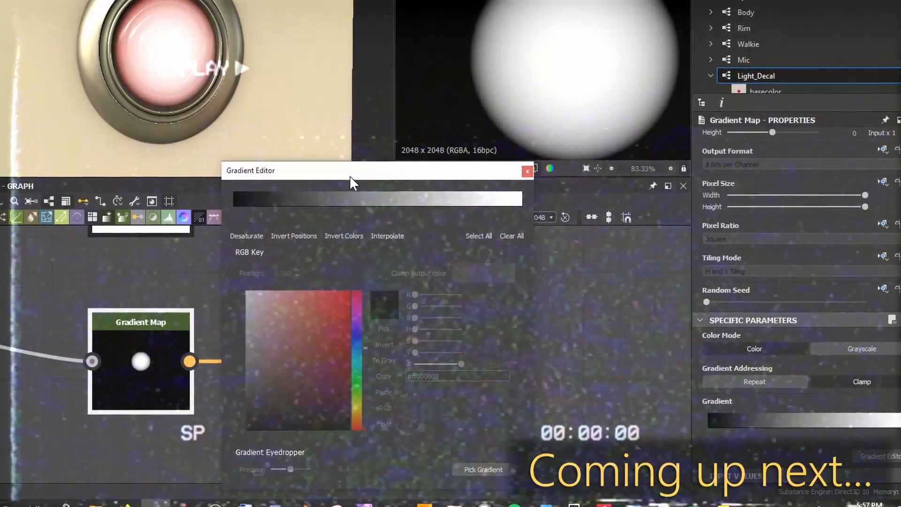
Step: Recolour the white key of the Gradient Map feeding the Light_Decal graph's Emission output to red
left_click_drag(483, 210, 555, 221)
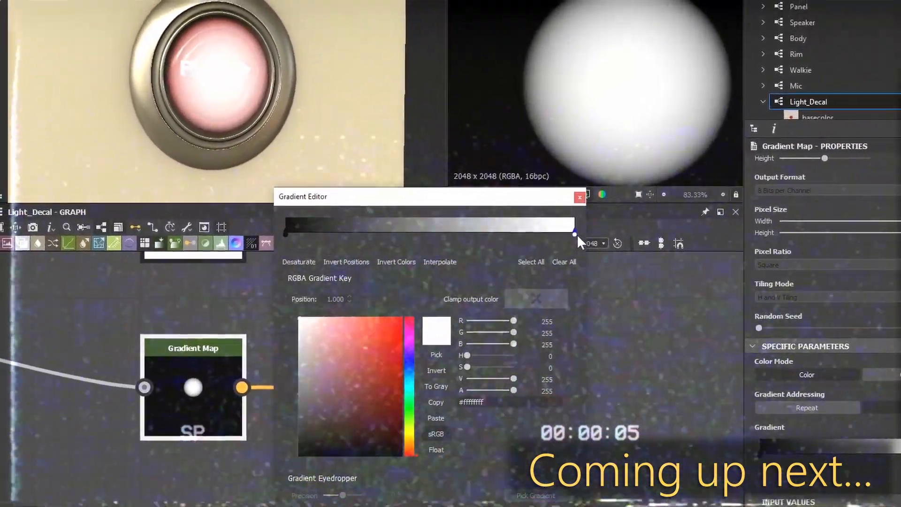
left_click(366, 357)
mouse_move(383, 366)
left_mouse_down()
mouse_move(402, 347)
mouse_move(396, 335)
mouse_move(411, 329)
left_mouse_up()
left_click_drag(311, 246, 480, 272)
left_click(653, 273)
left_click_drag(670, 282, 645, 283)
left_click(494, 281)
left_click_drag(510, 290, 501, 290)
scroll(289, 153, "down", 4)
left_click_drag(289, 152, 314, 155)
left_click(693, 253)
left_click(323, 356)
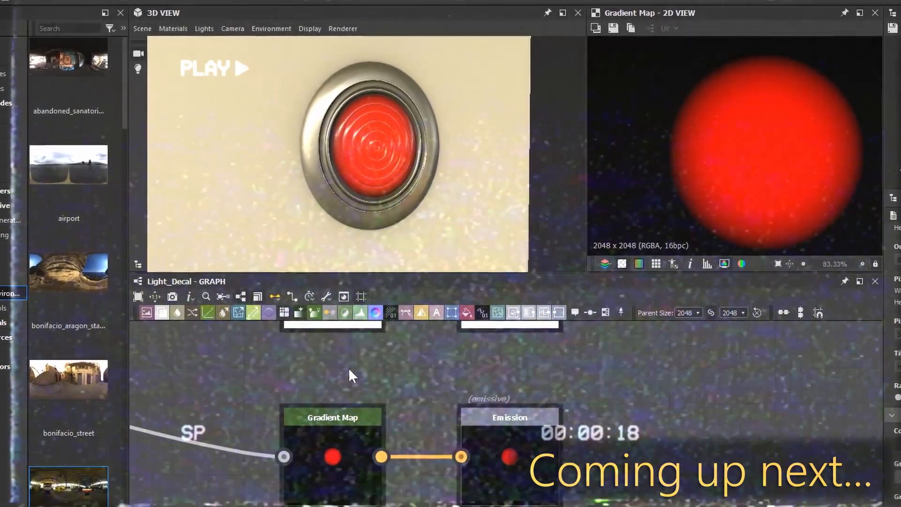